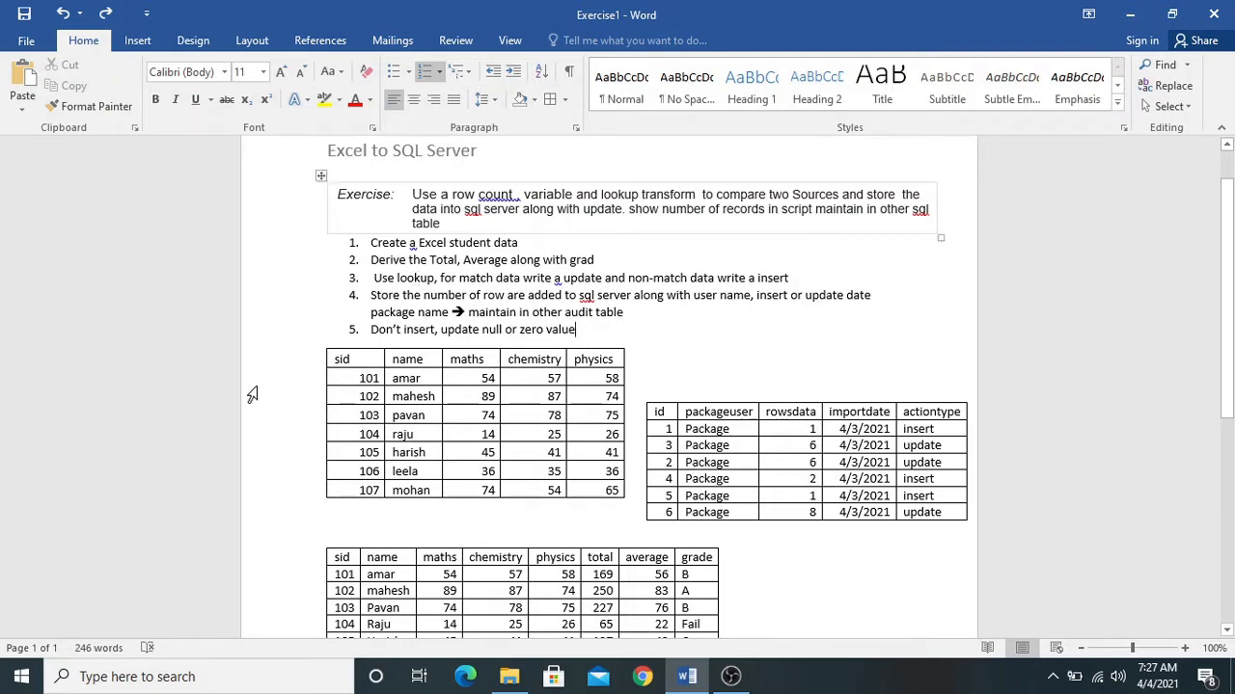
Step: Examine the exercise requirements, the student marks table and the audit table in the Exercise1 document
{"action": "left_click", "coordinate": [334, 329]}
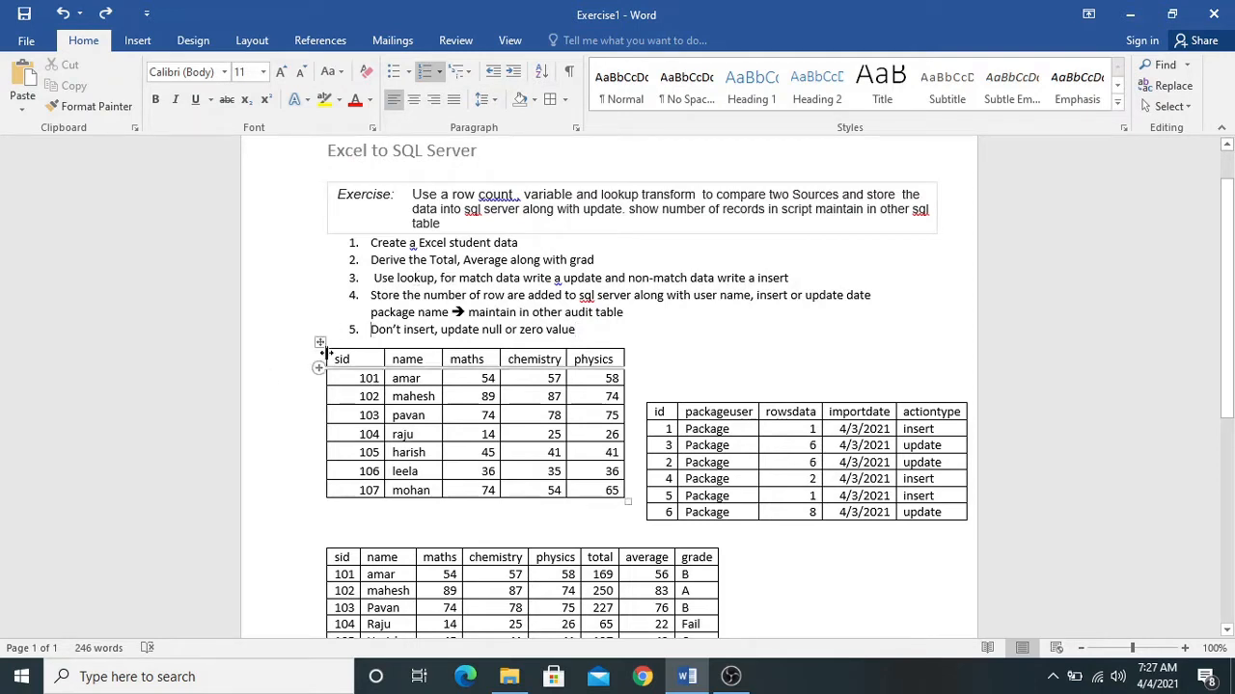
{"action": "left_click", "coordinate": [320, 343]}
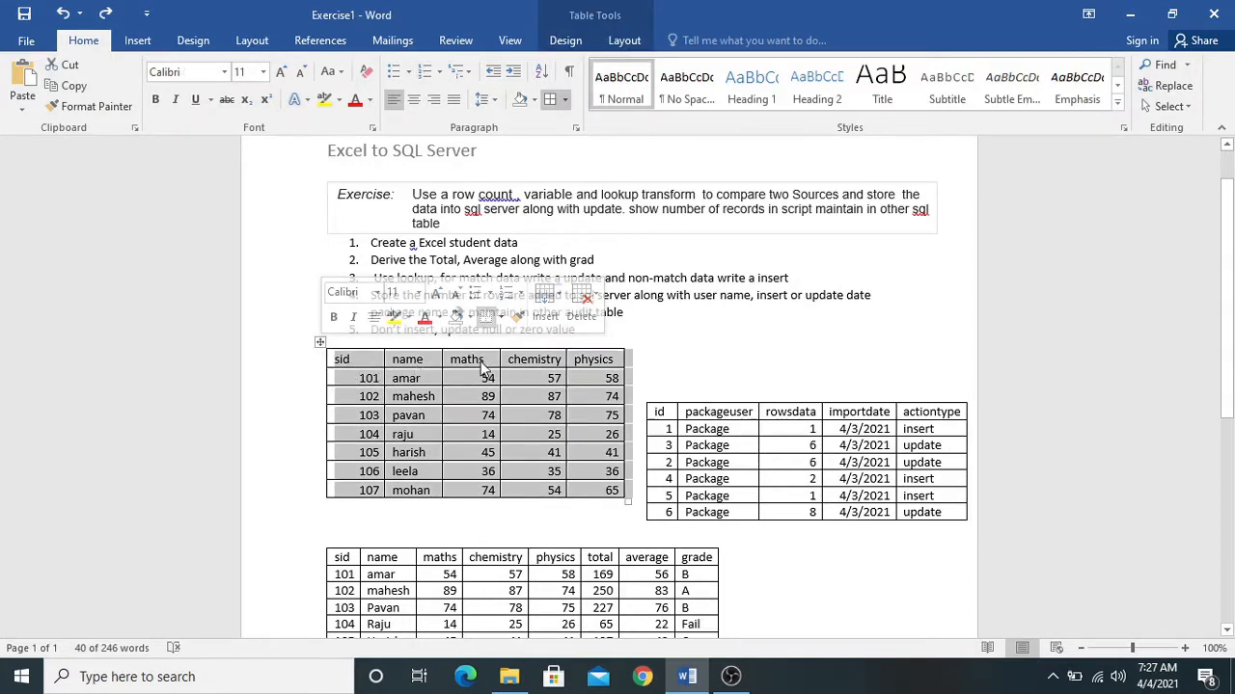
{"action": "left_click", "coordinate": [681, 311]}
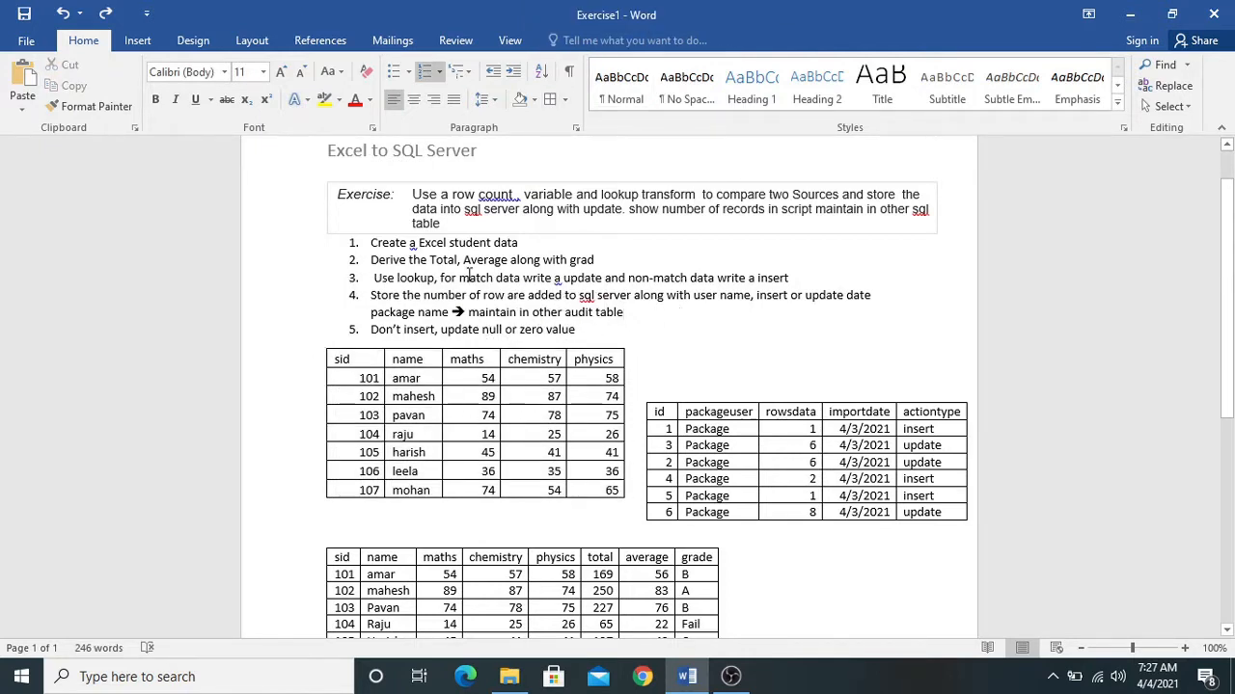
{"action": "left_click_drag", "start_coordinate": [430, 259], "coordinate": [594, 261]}
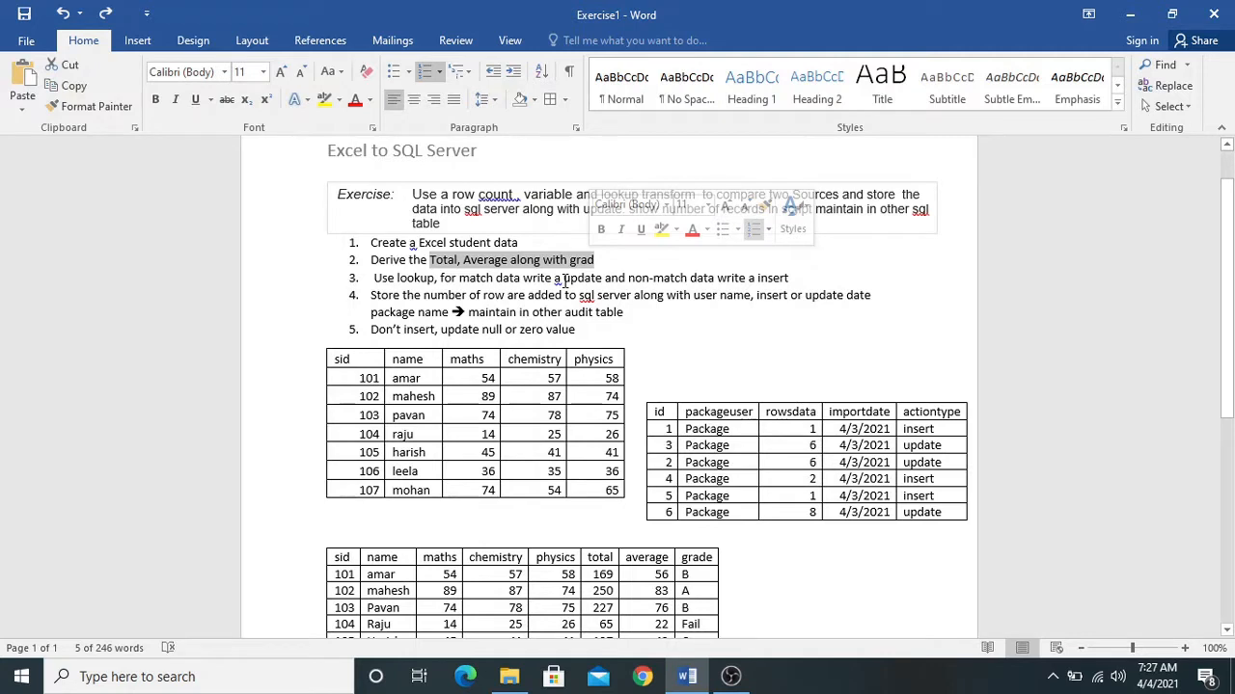
{"action": "left_click", "coordinate": [677, 322]}
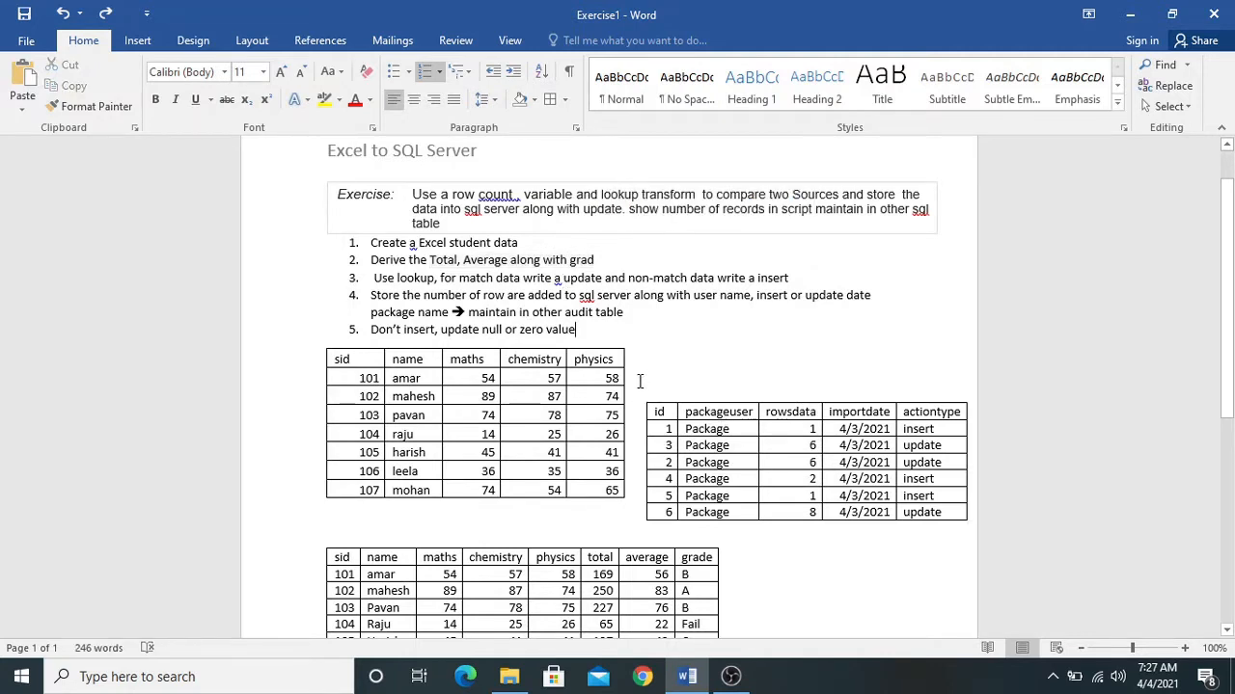
{"action": "left_click", "coordinate": [654, 388]}
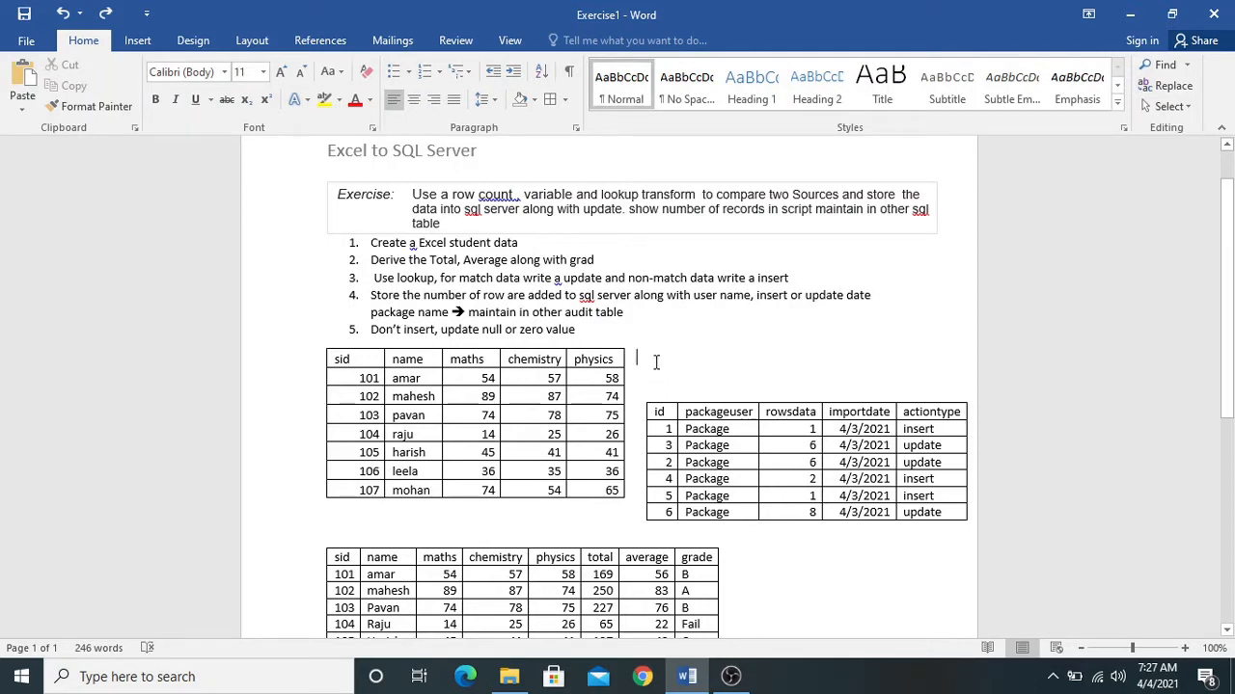
{"action": "left_click_drag", "start_coordinate": [669, 358], "coordinate": [662, 389]}
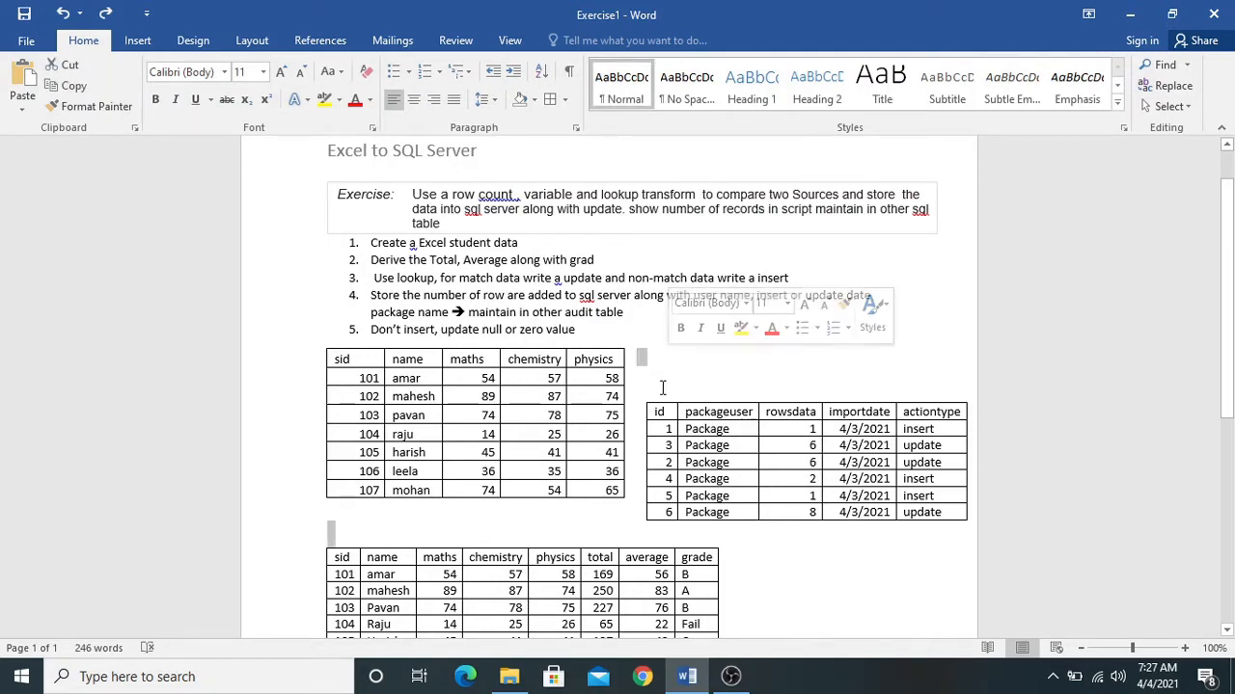
{"action": "left_click", "coordinate": [650, 399]}
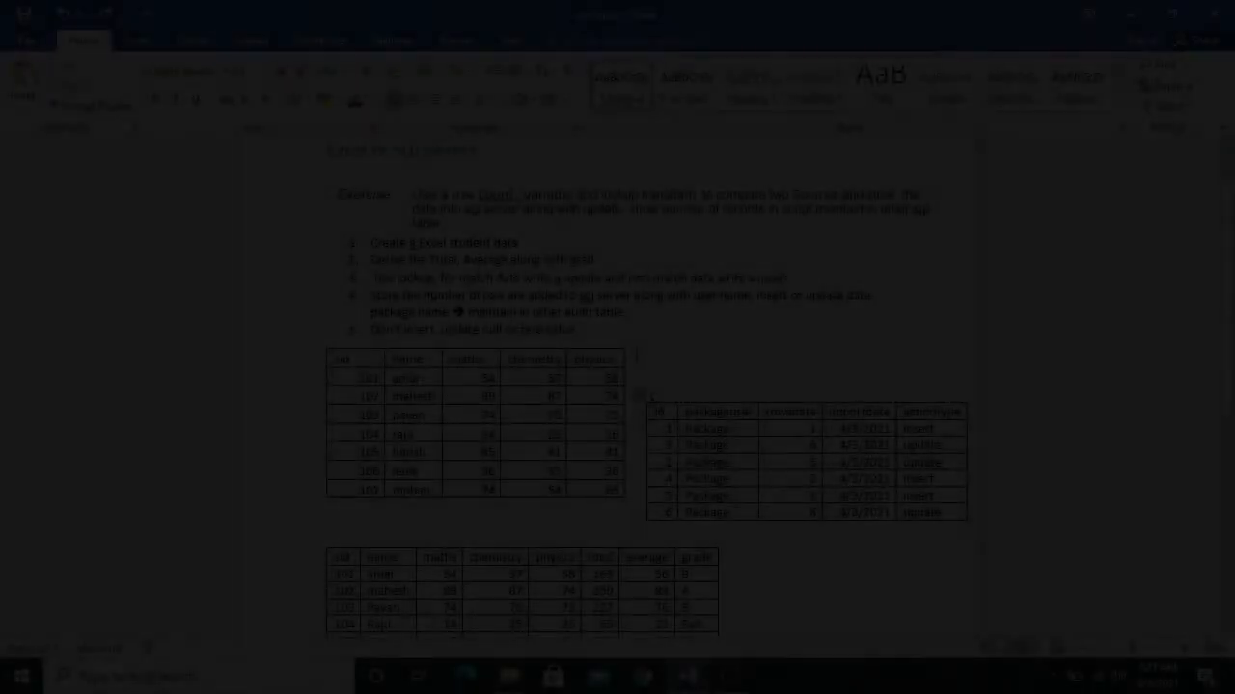
{"action": "left_click", "coordinate": [639, 398]}
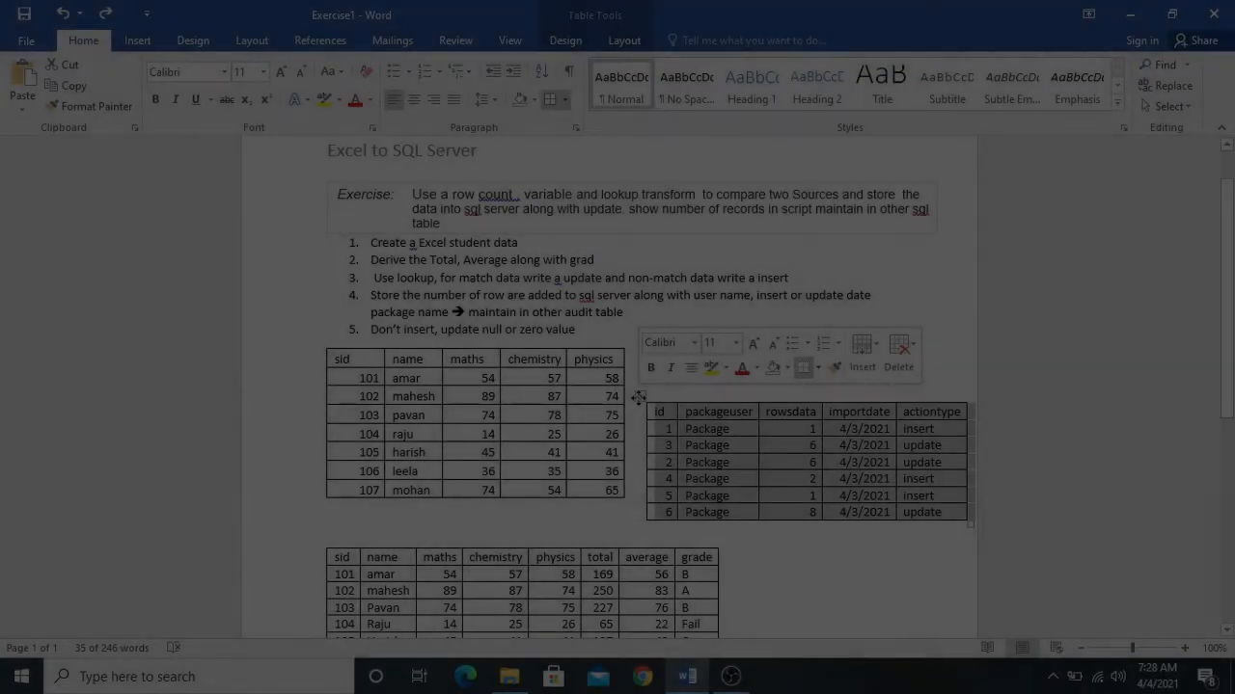
{"action": "left_click", "coordinate": [661, 412]}
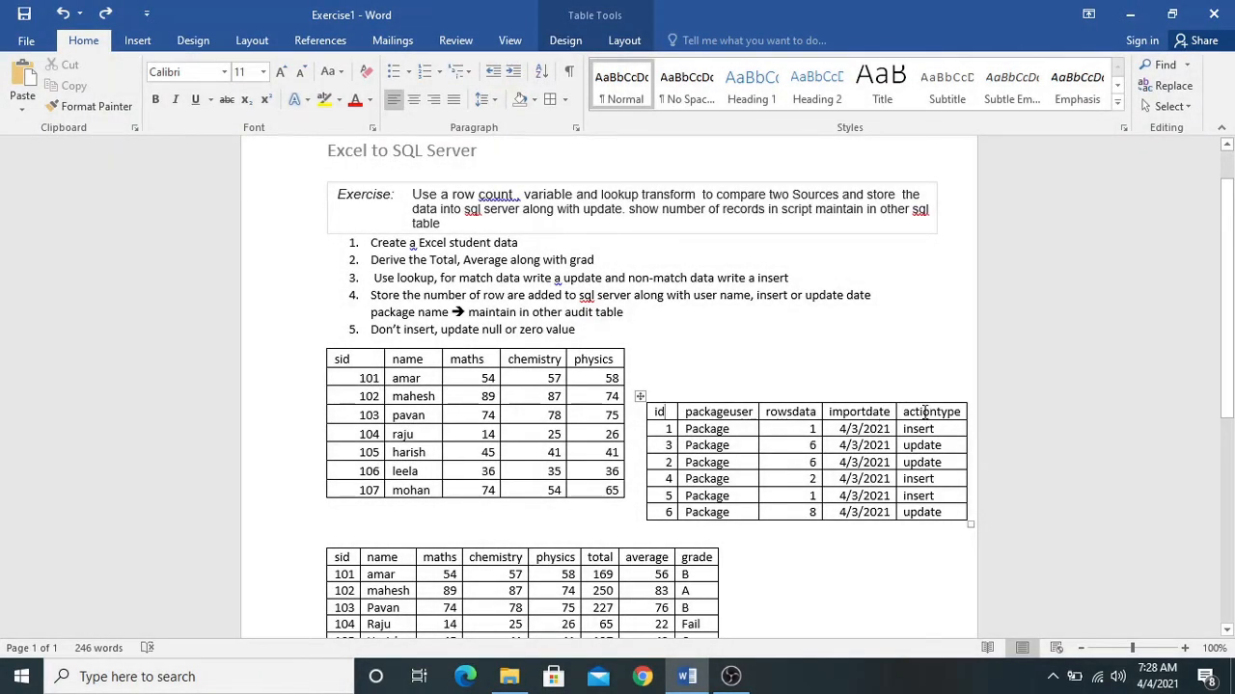
{"action": "mouse_move", "coordinate": [898, 388]}
{"action": "left_click", "coordinate": [881, 347]}
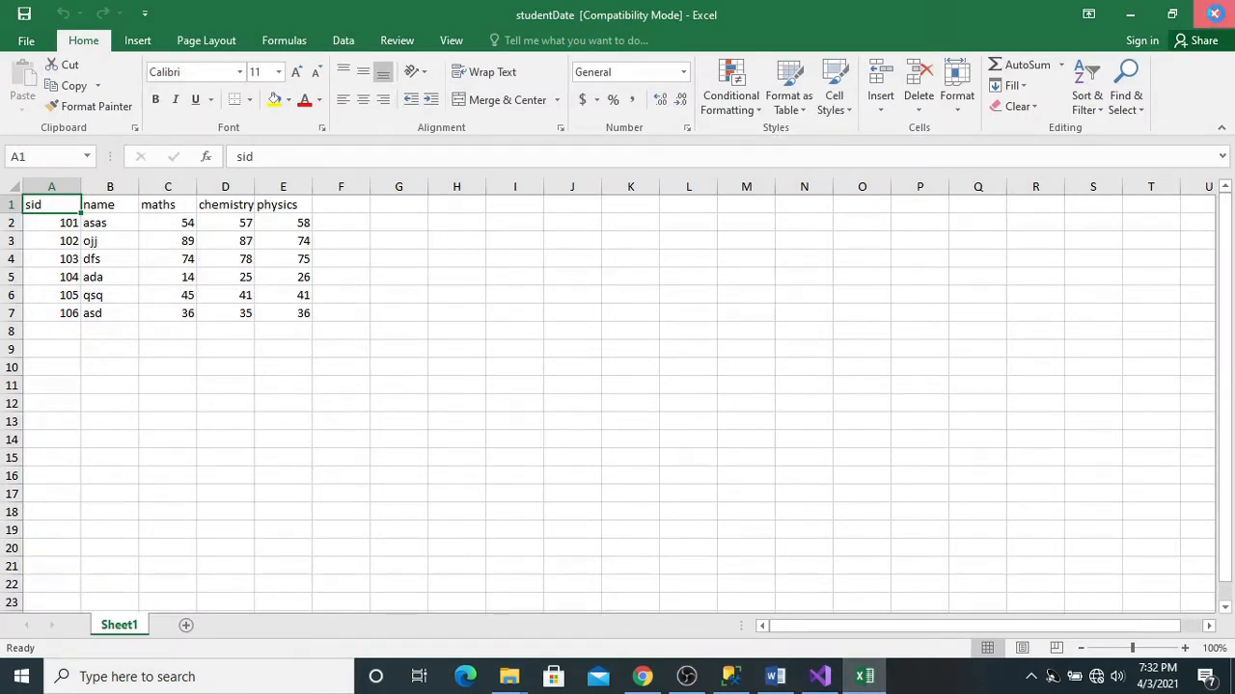
Step: Close the studentDate workbook and, in SQL Server Management Studio, execute the CREATE TABLE script for dbo.student
{"action": "left_click", "coordinate": [1213, 14]}
{"action": "left_click", "coordinate": [730, 676]}
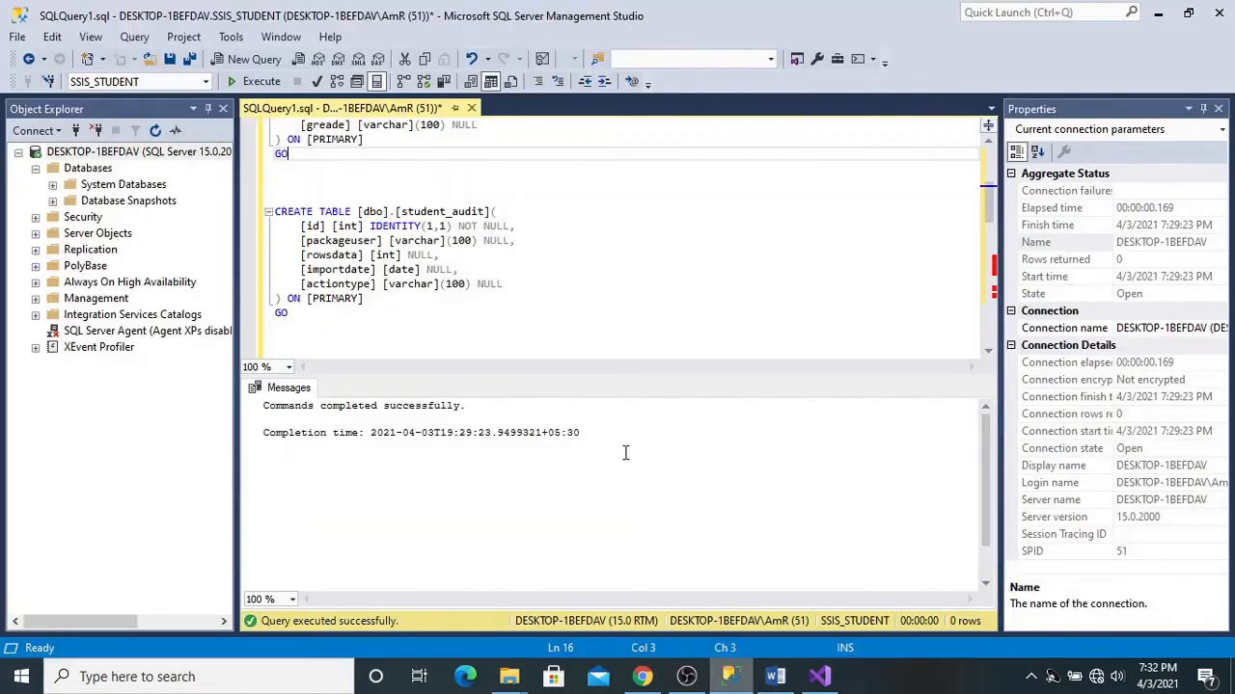
{"action": "scroll", "coordinate": [373, 262], "scroll_direction": "up", "scroll_amount": 2}
{"action": "scroll", "coordinate": [372, 262], "scroll_direction": "down", "scroll_amount": 2}
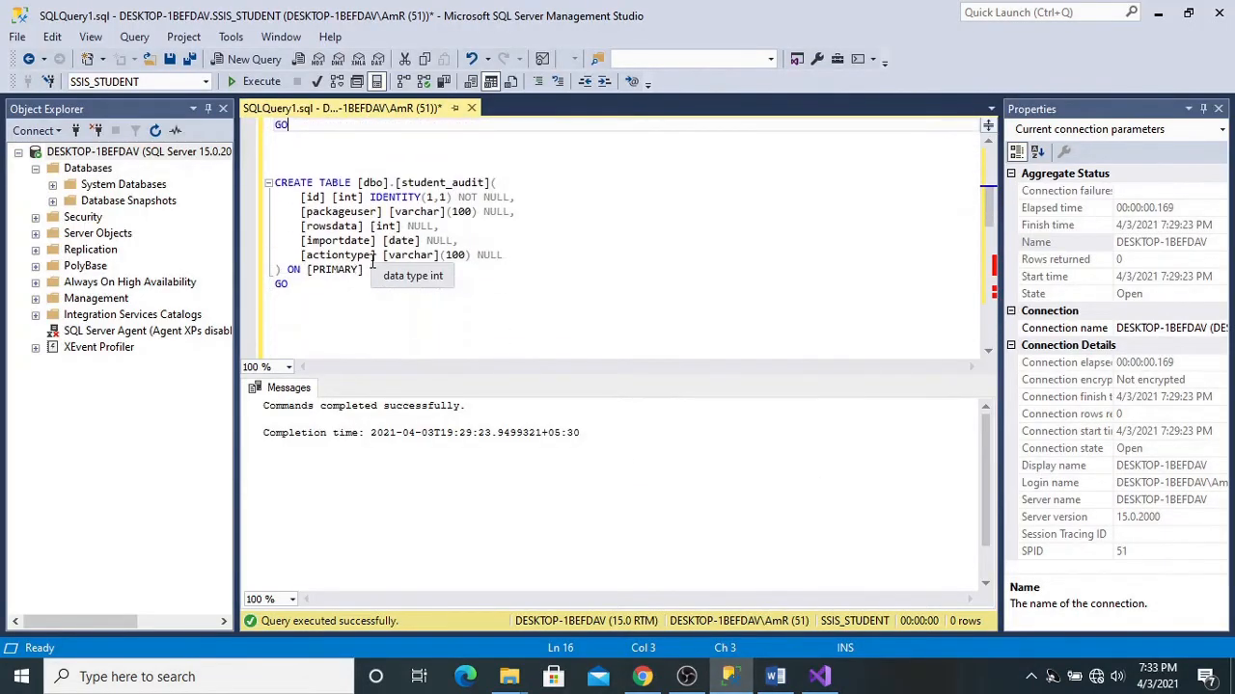
{"action": "scroll", "coordinate": [347, 216], "scroll_direction": "up", "scroll_amount": 5}
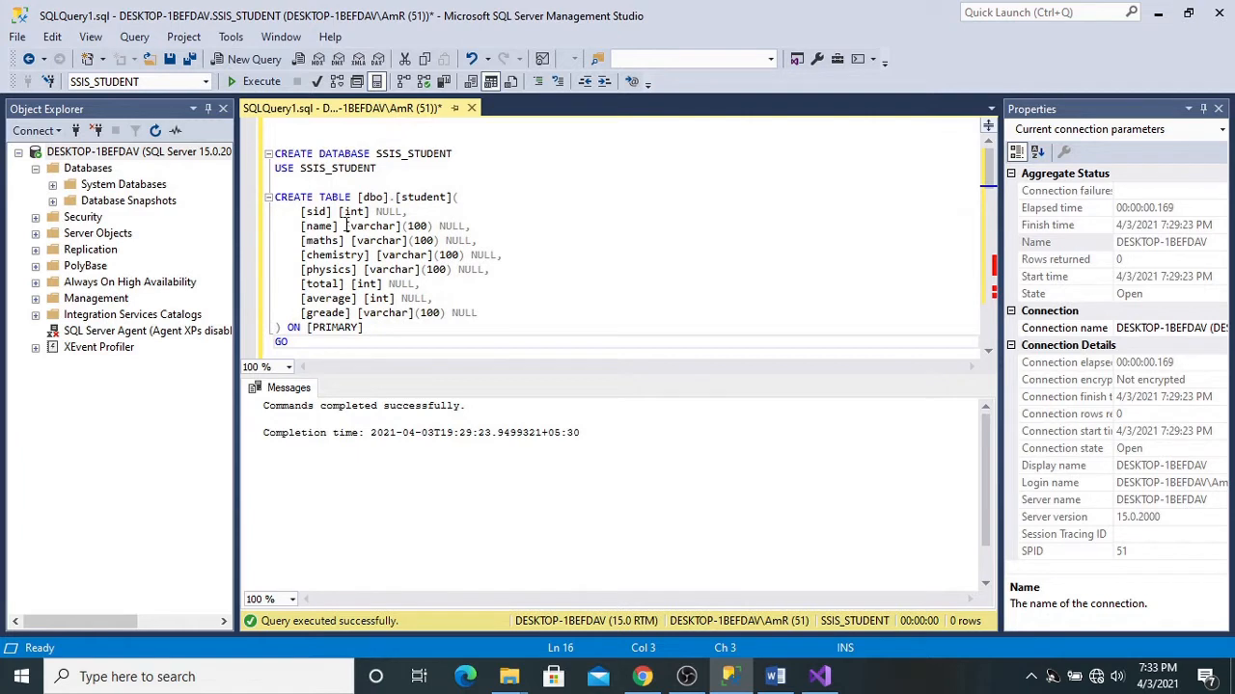
{"action": "scroll", "coordinate": [349, 253], "scroll_direction": "down", "scroll_amount": 1}
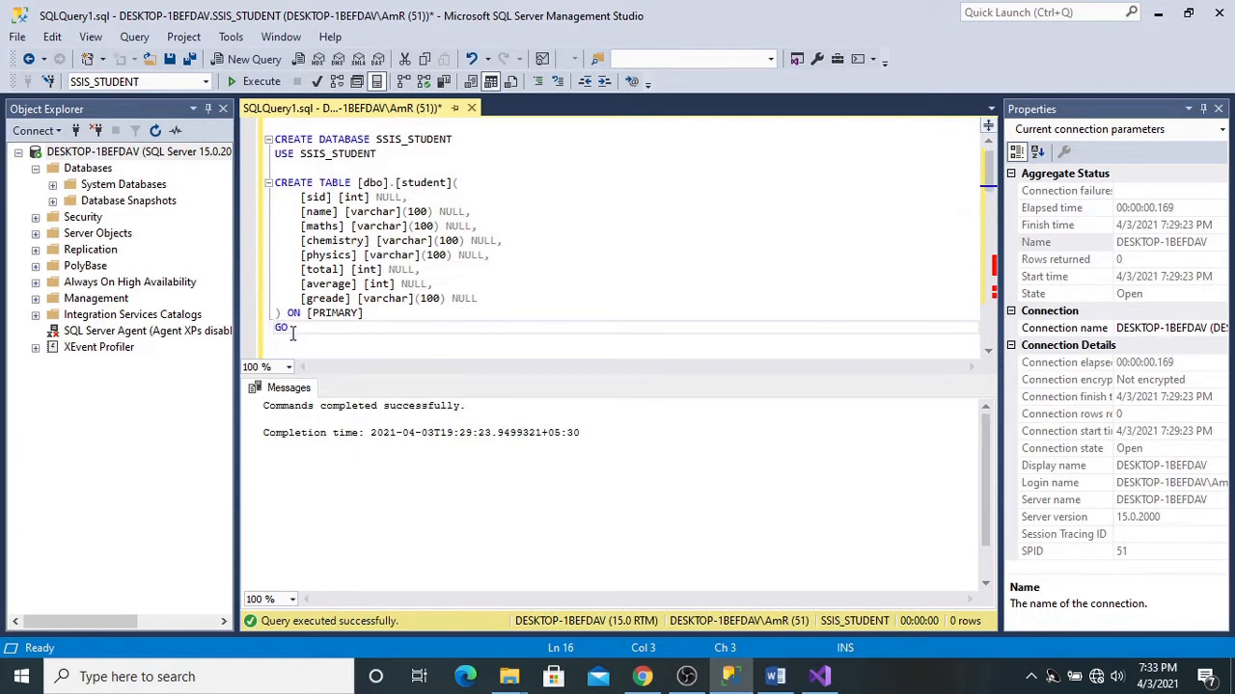
{"action": "left_click_drag", "start_coordinate": [293, 331], "coordinate": [275, 183]}
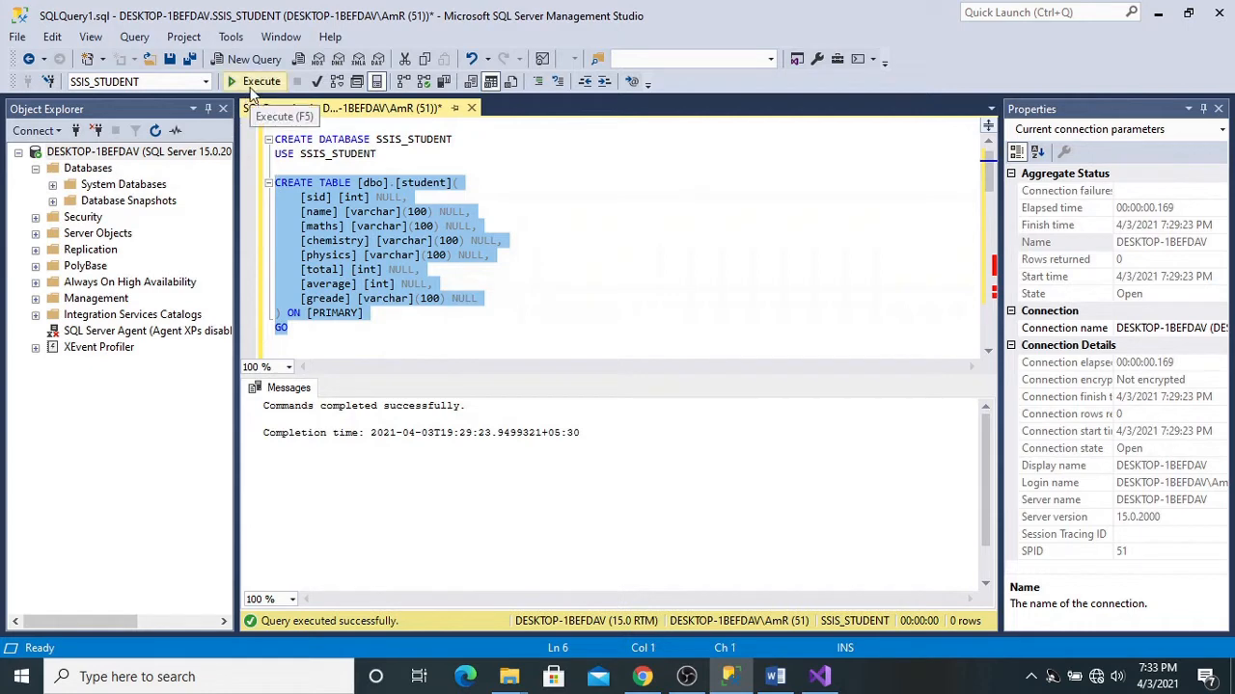
{"action": "left_click", "coordinate": [259, 85]}
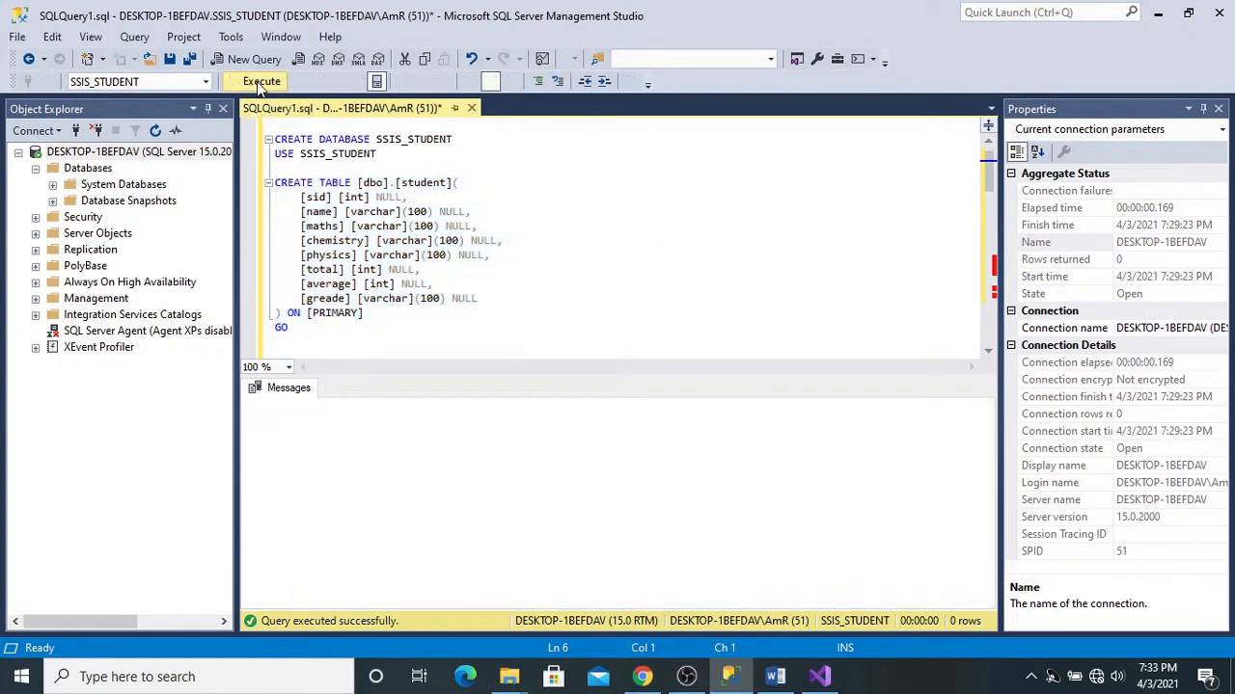
Step: Add the query "select * from student" below the student table script and execute only that query
{"action": "left_click", "coordinate": [303, 331]}
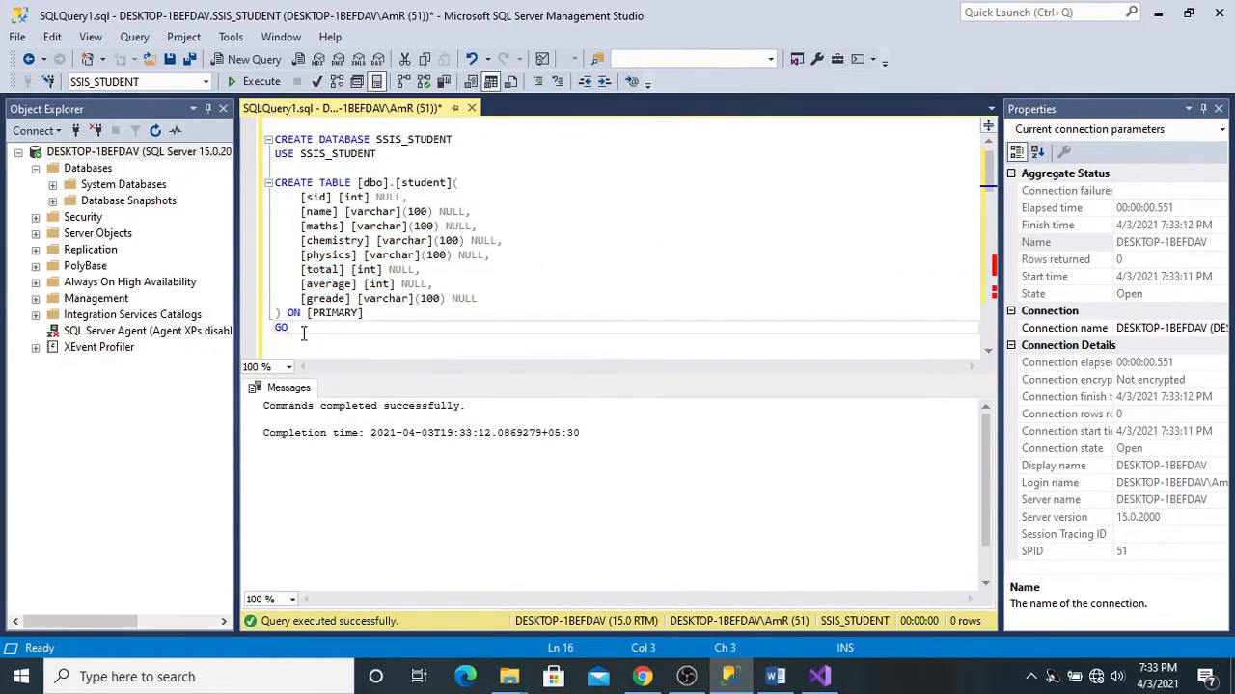
{"action": "key", "text": "Return"}
{"action": "key", "text": "Return"}
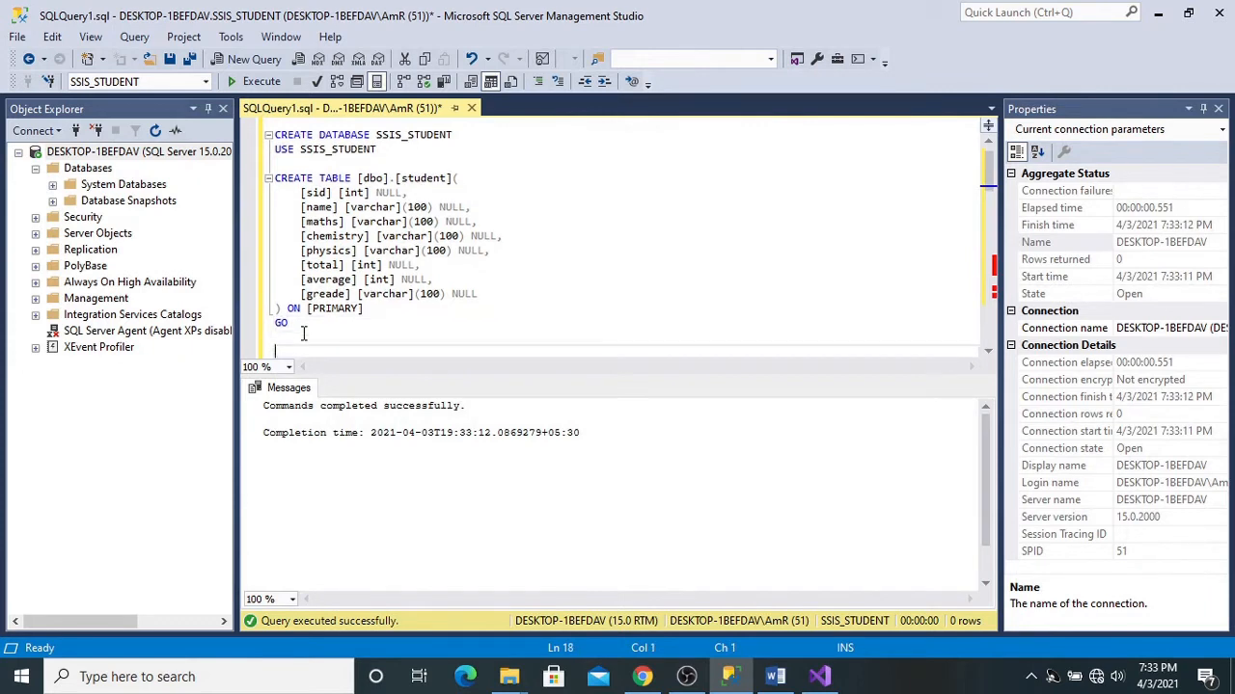
{"action": "type", "text": "select * from stu"}
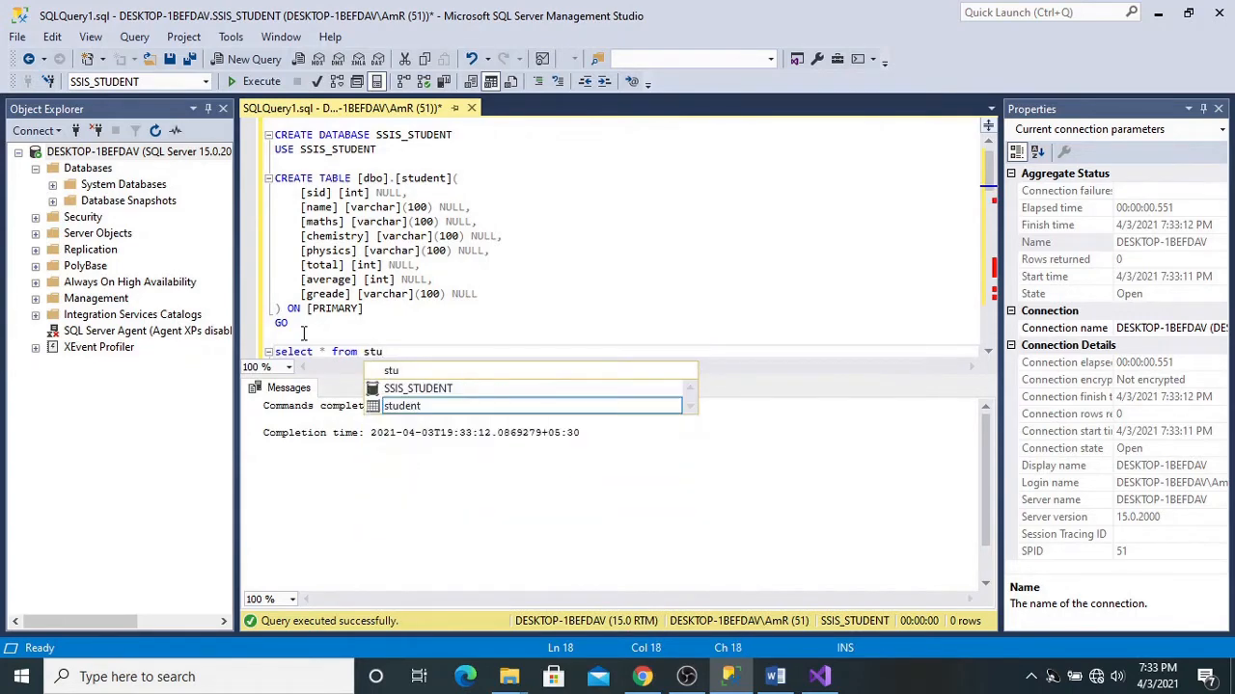
{"action": "key", "text": "Tab"}
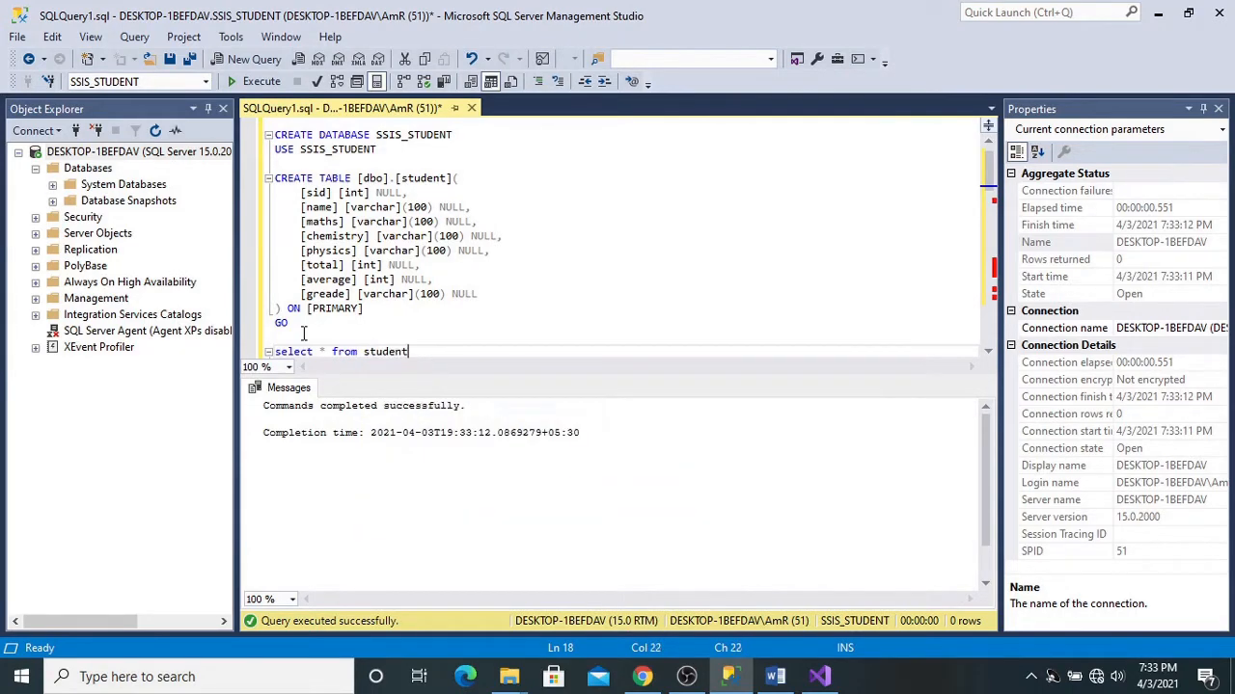
{"action": "key", "text": "shift+Home"}
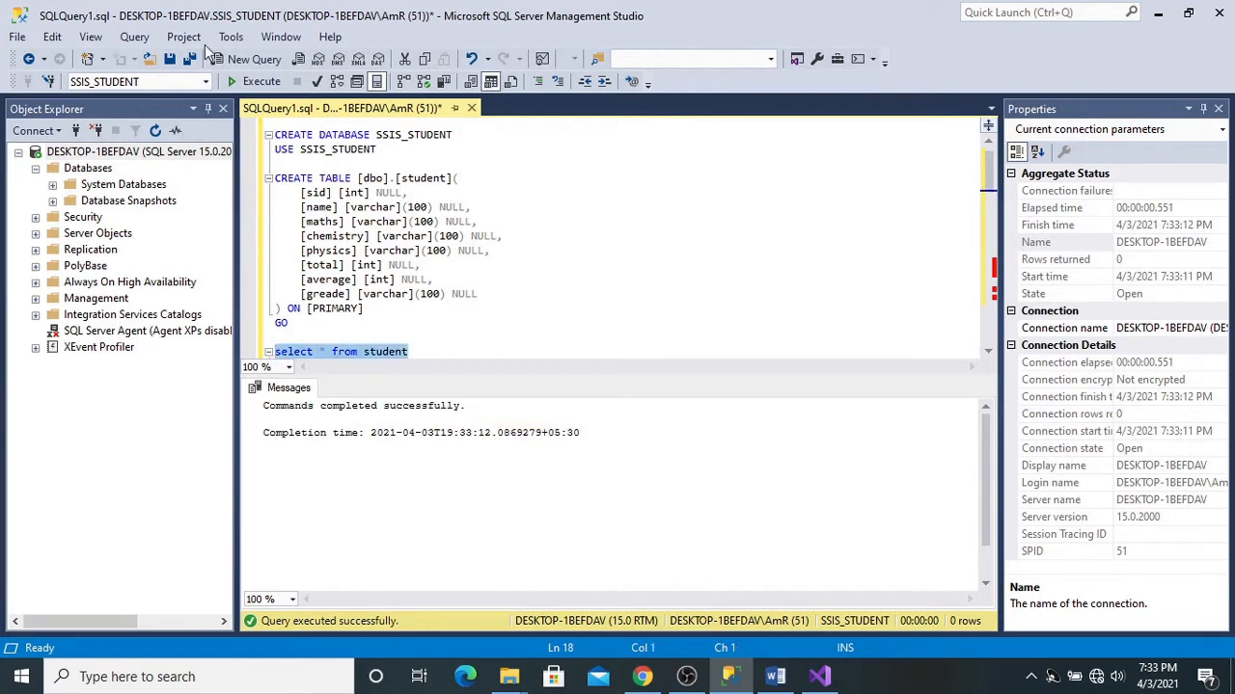
{"action": "left_click", "coordinate": [257, 82]}
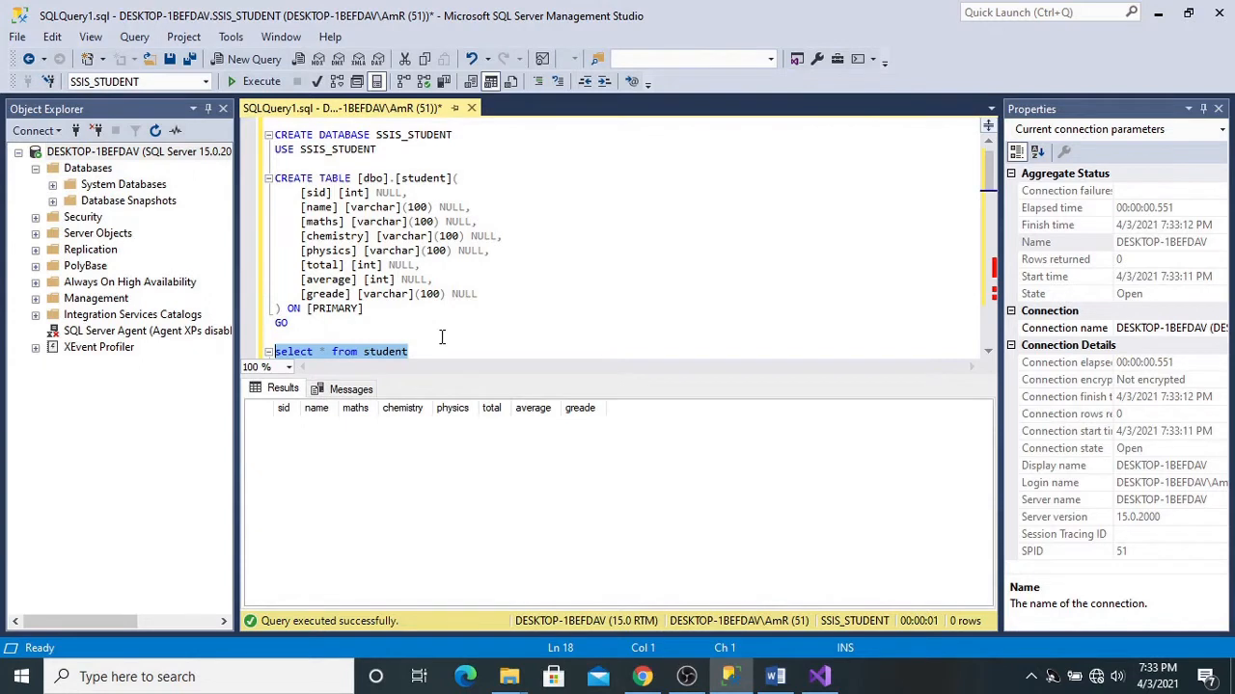
Step: Execute the CREATE TABLE statement for dbo.student_audit from the query script
{"action": "scroll", "coordinate": [441, 337], "scroll_direction": "down", "scroll_amount": 2}
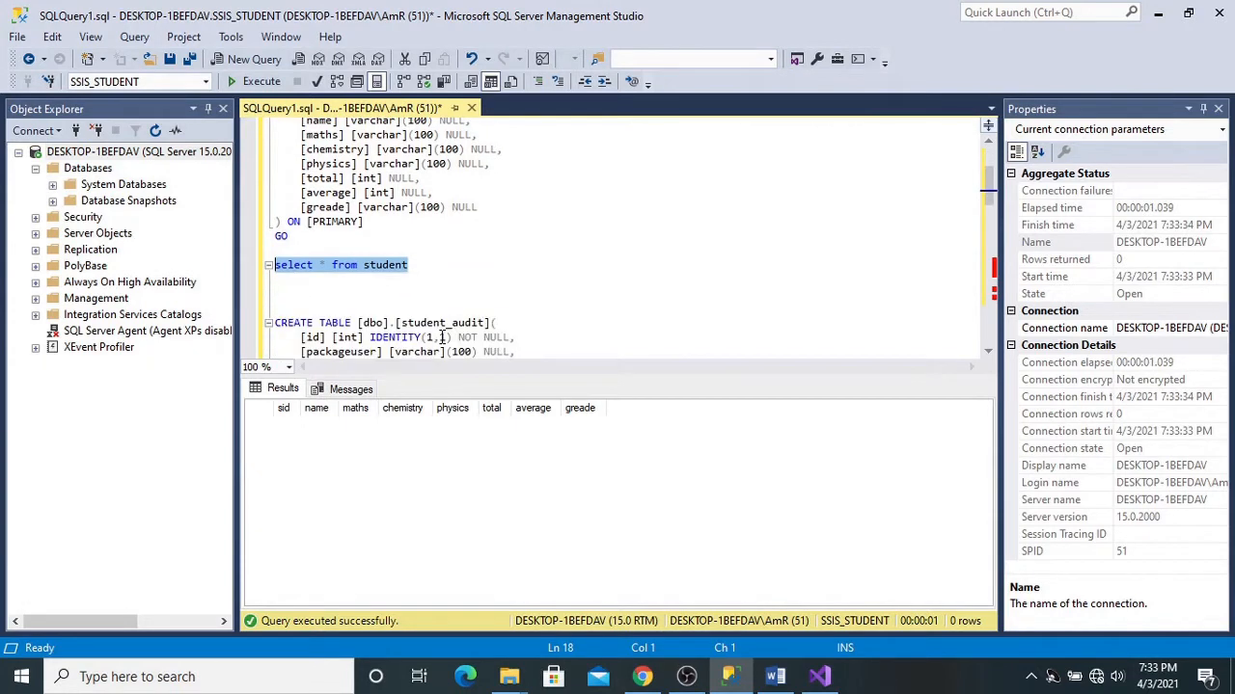
{"action": "scroll", "coordinate": [441, 337], "scroll_direction": "down", "scroll_amount": 3}
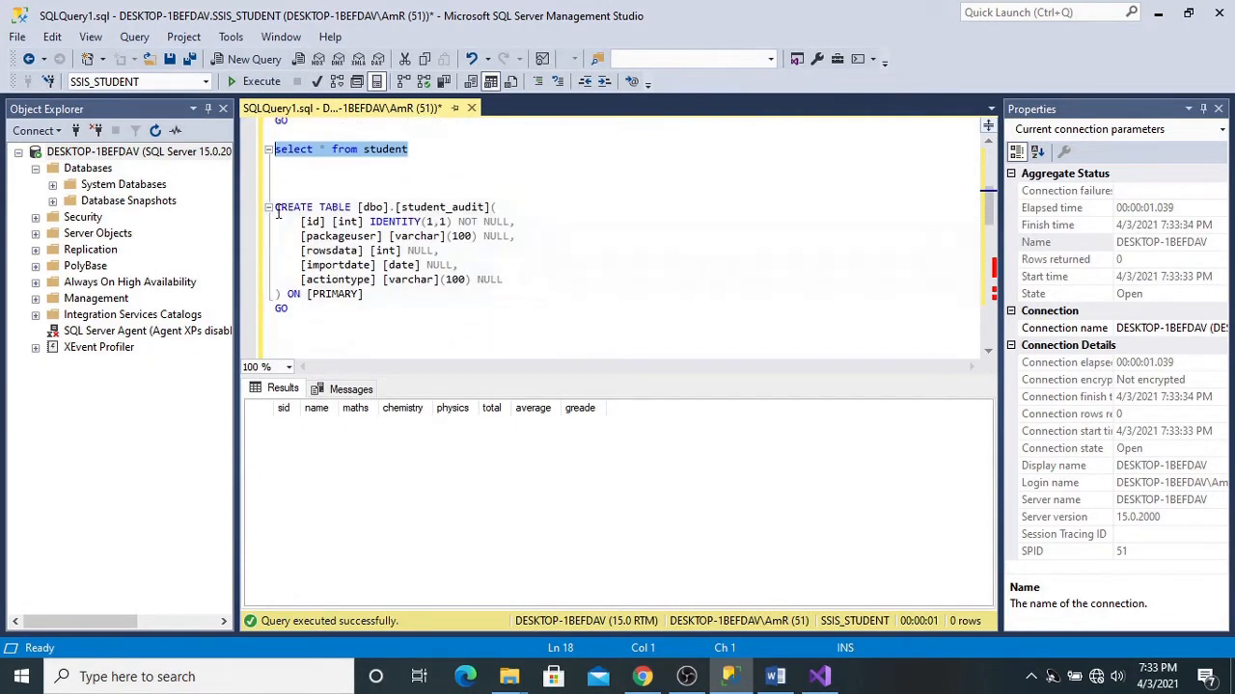
{"action": "left_click_drag", "start_coordinate": [276, 208], "coordinate": [375, 297]}
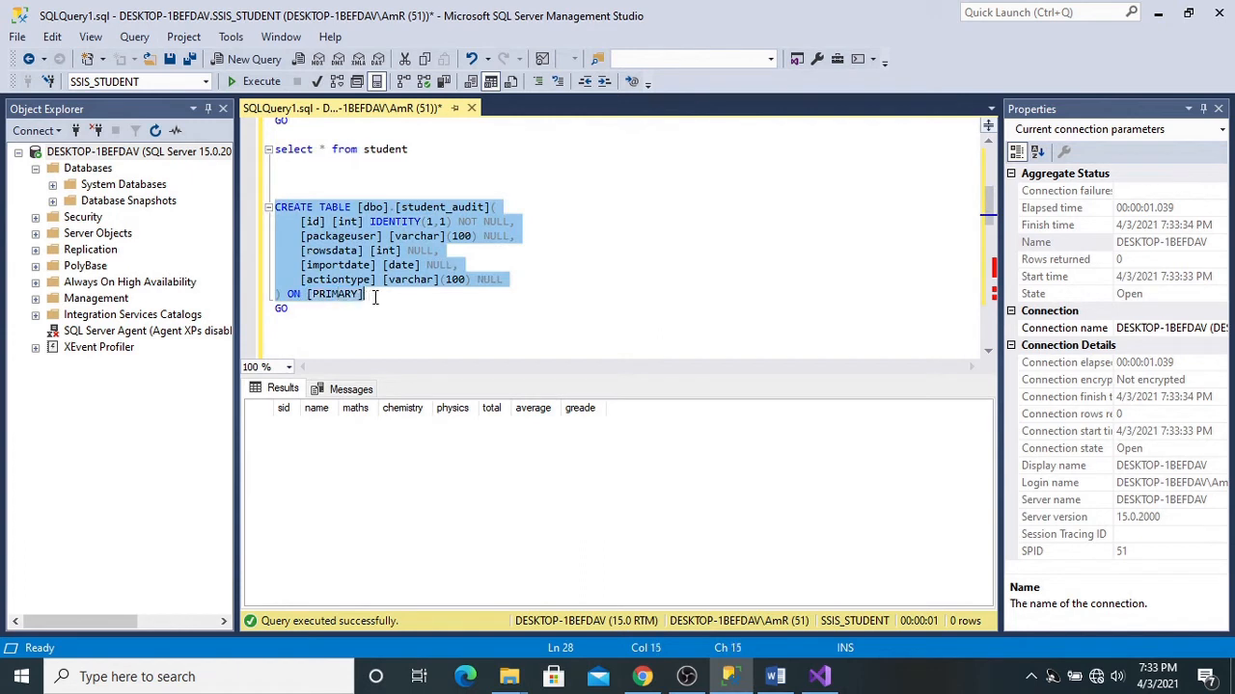
{"action": "left_click", "coordinate": [253, 81]}
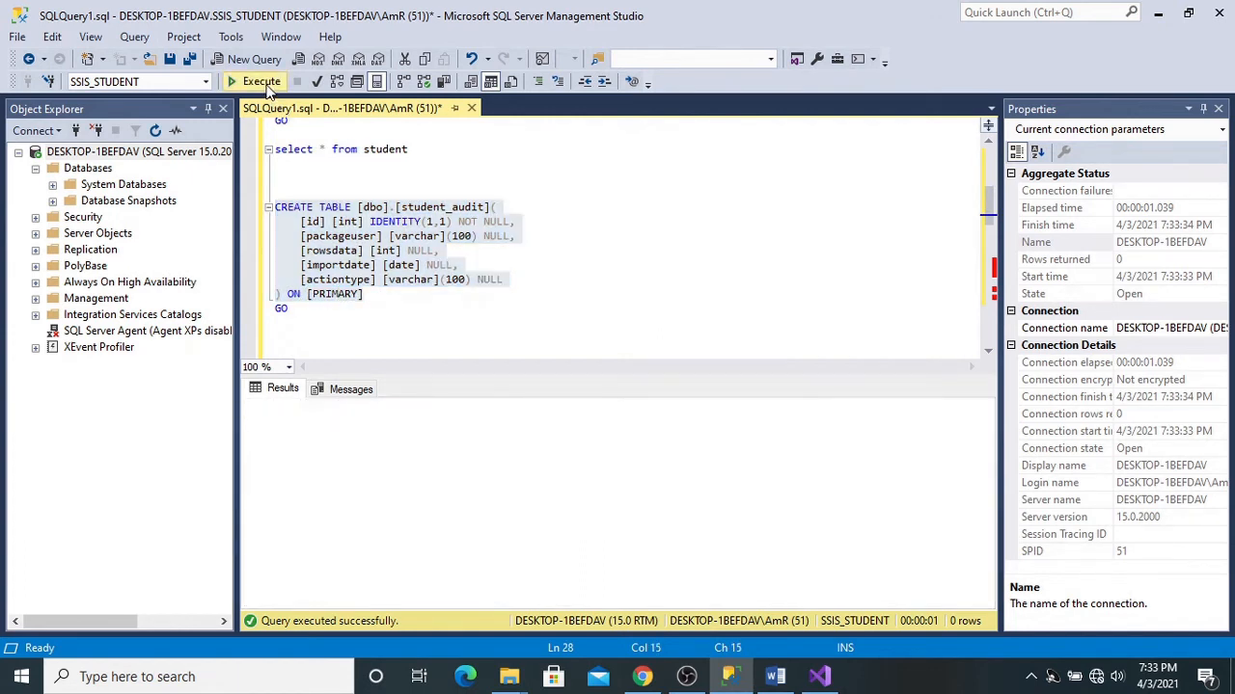
Step: Add the query "select * from student_audit" below the audit table script and execute only that query
{"action": "left_click", "coordinate": [288, 329]}
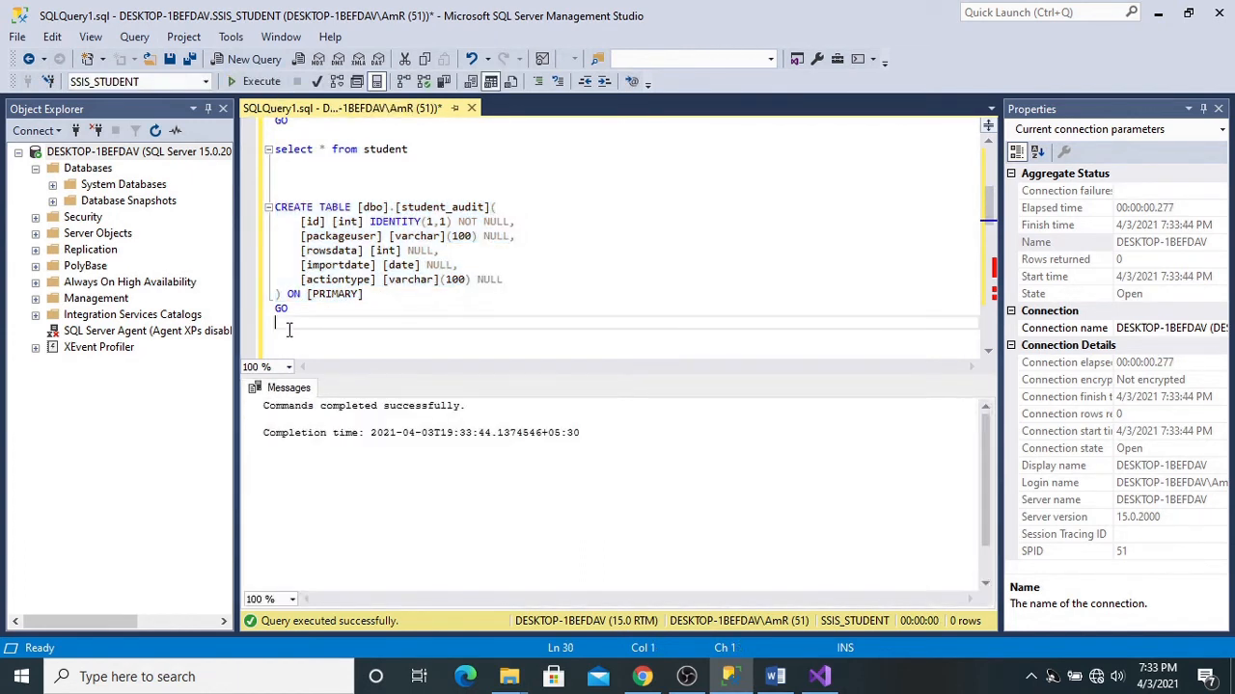
{"action": "key", "text": "Return"}
{"action": "type", "text": "se"}
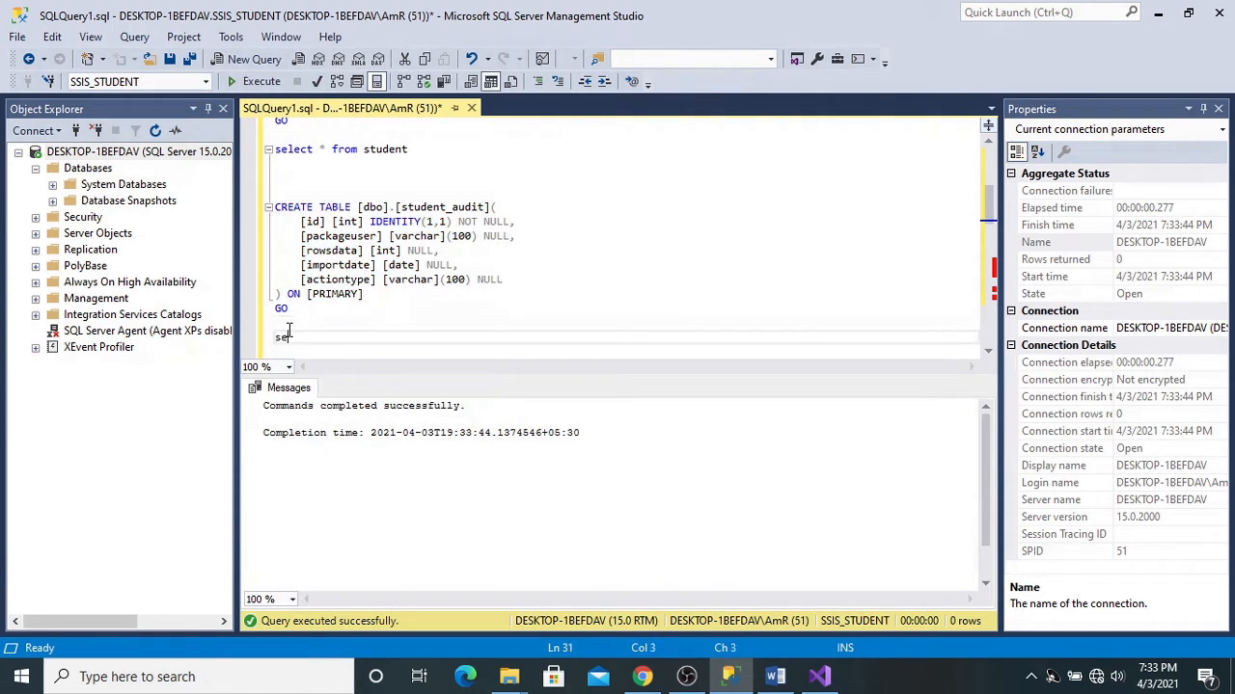
{"action": "type", "text": "lect * from stu"}
{"action": "key", "text": "Down"}
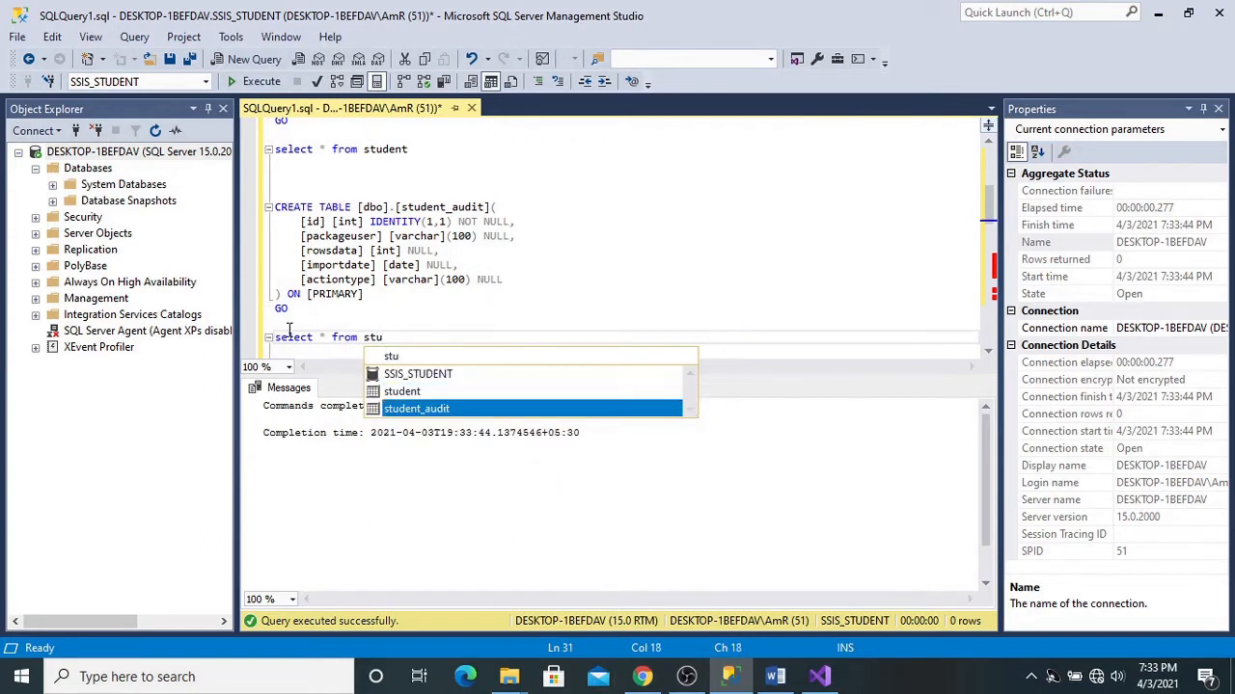
{"action": "key", "text": "Tab"}
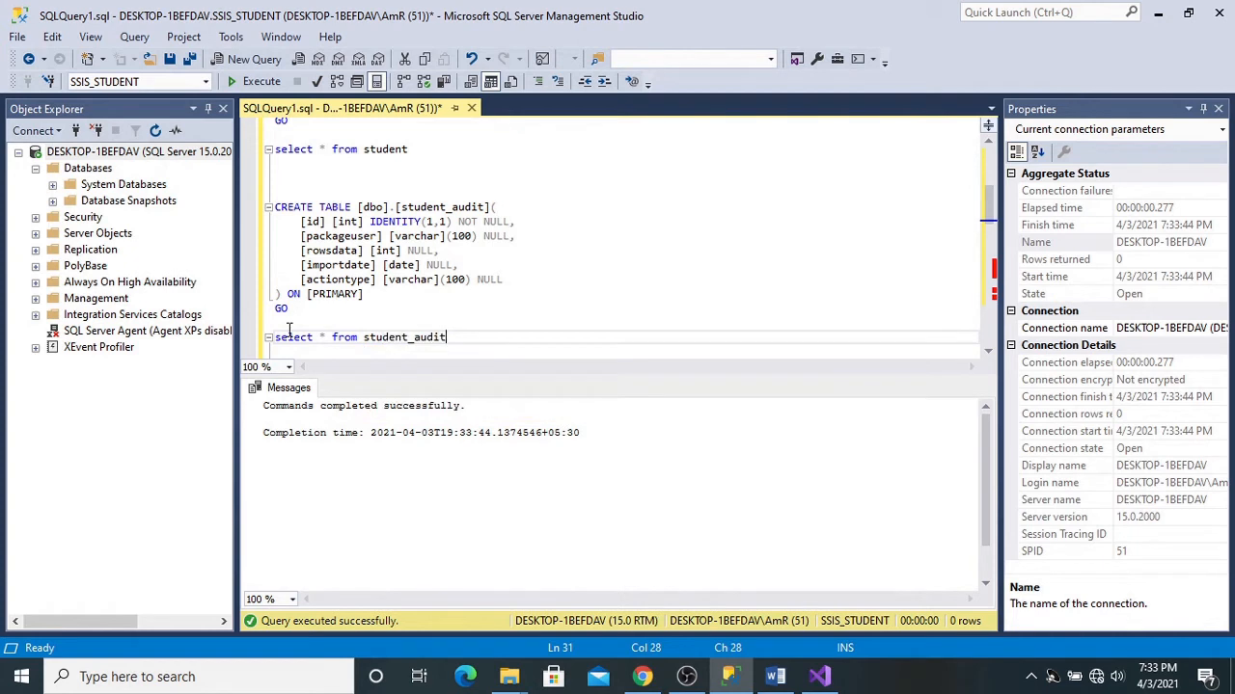
{"action": "key", "text": "shift+Home"}
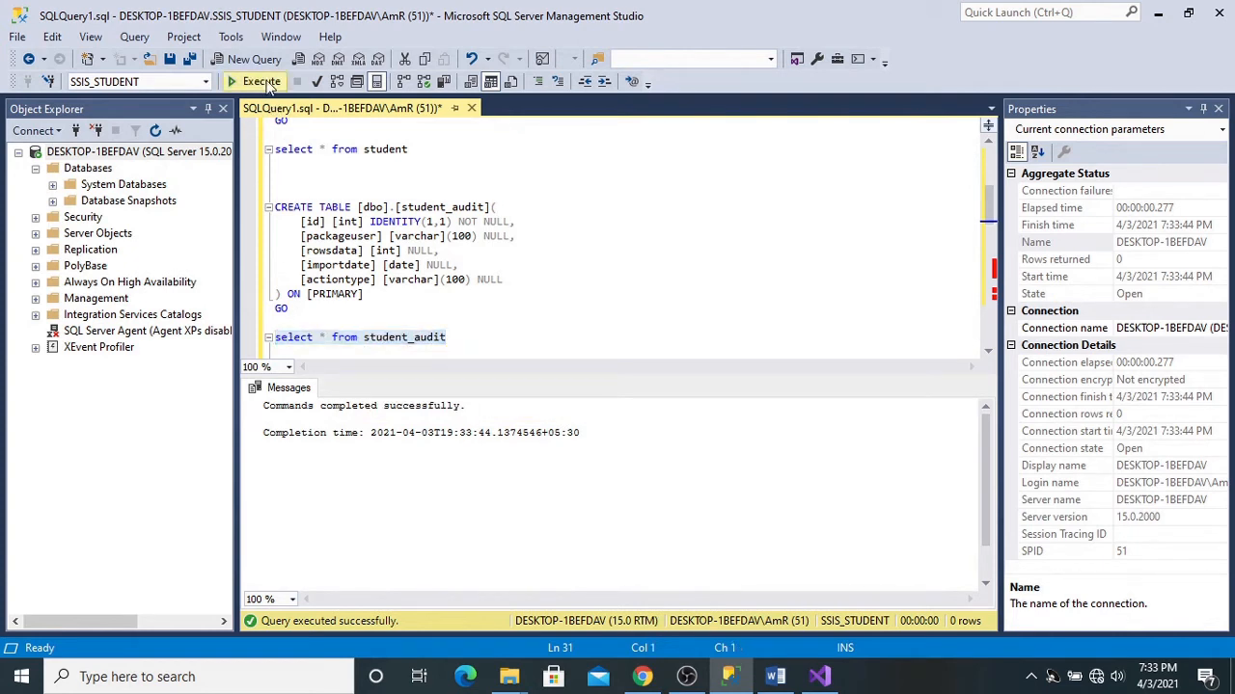
{"action": "left_click", "coordinate": [260, 82]}
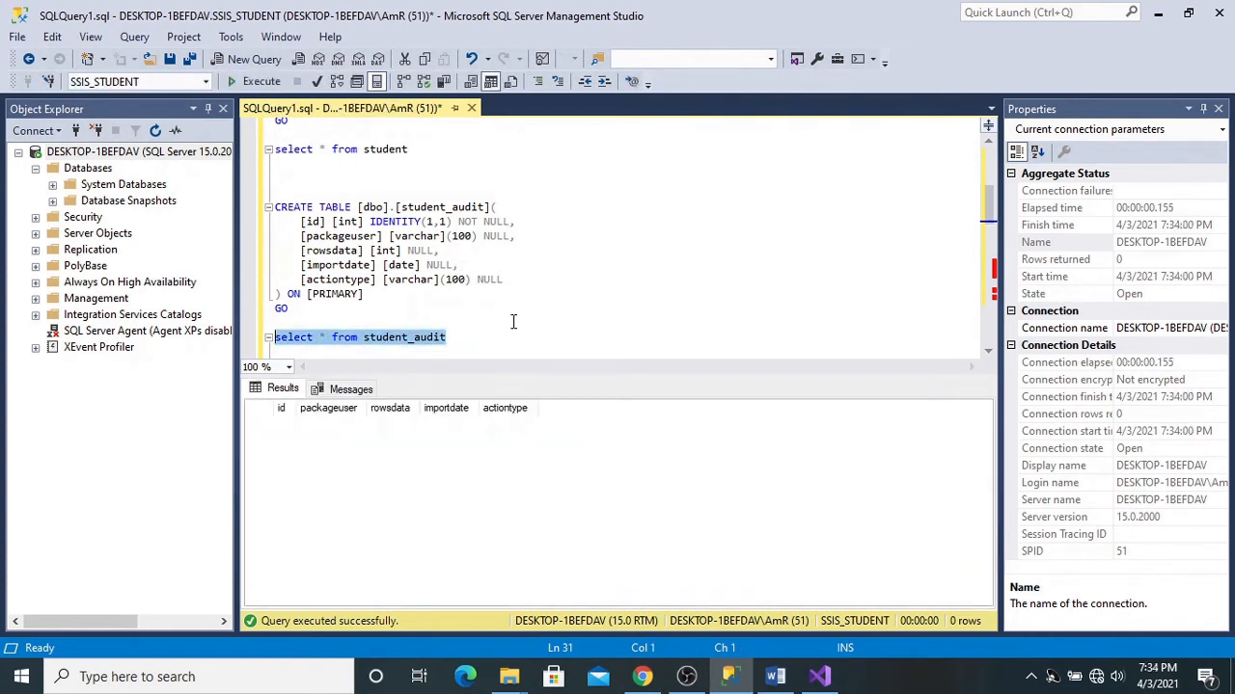
Step: Switch to Visual Studio 2019 and create an Integration Services Project named student_information
{"action": "left_click", "coordinate": [819, 678]}
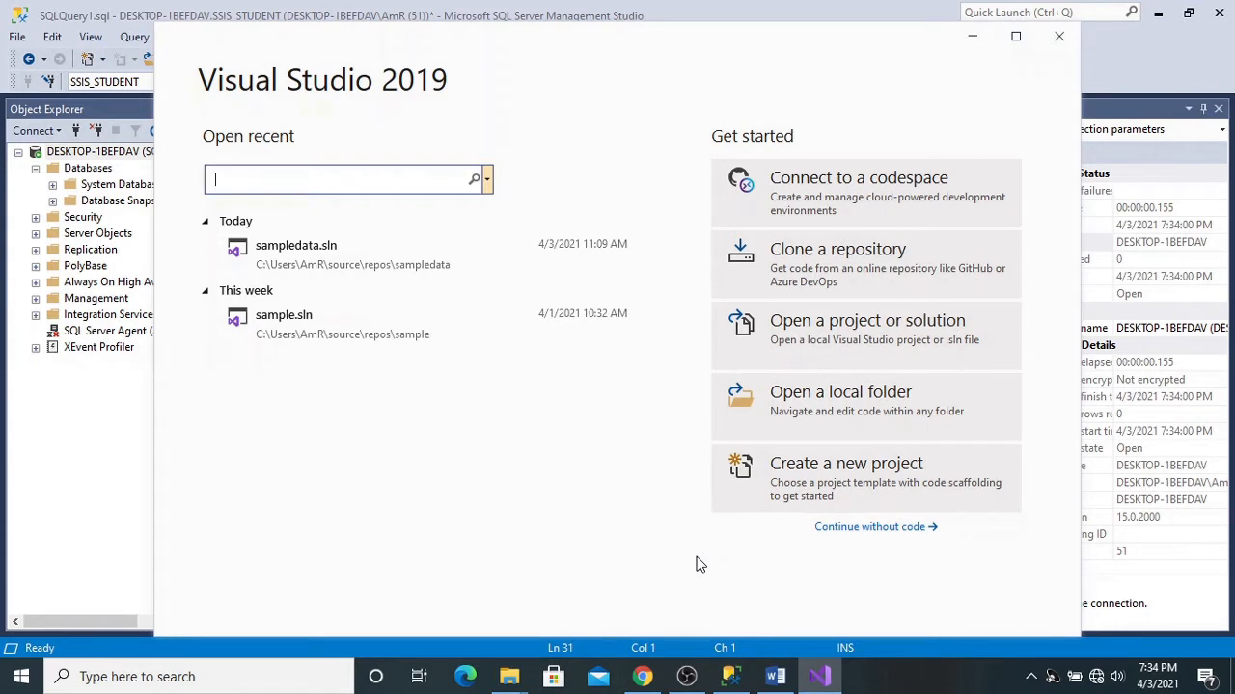
{"action": "left_click", "coordinate": [828, 472]}
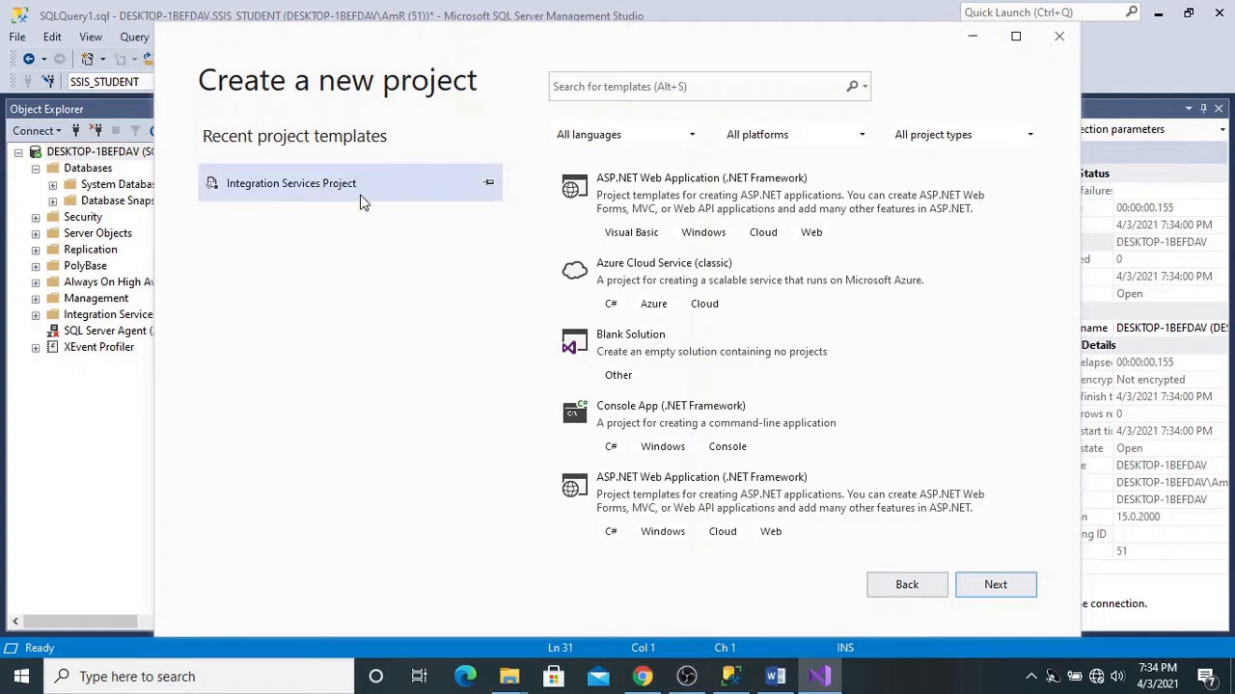
{"action": "left_click", "coordinate": [983, 591]}
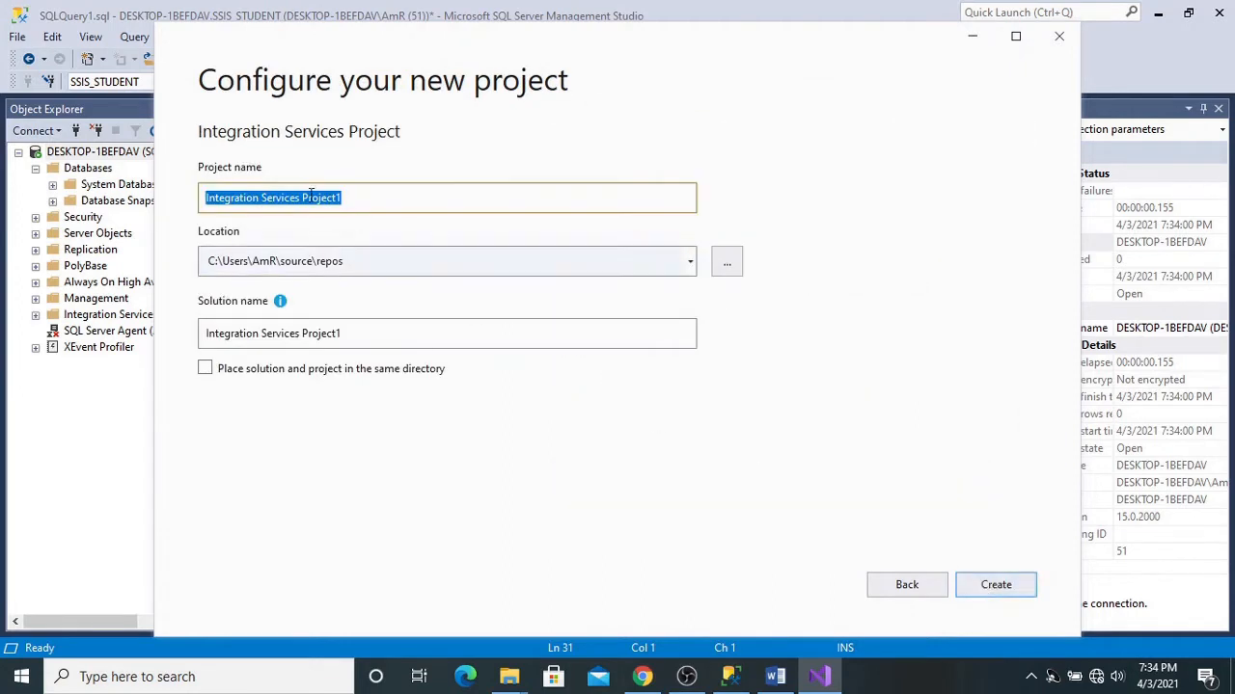
{"action": "left_click_drag", "start_coordinate": [340, 199], "coordinate": [177, 199]}
{"action": "type", "text": "stu"}
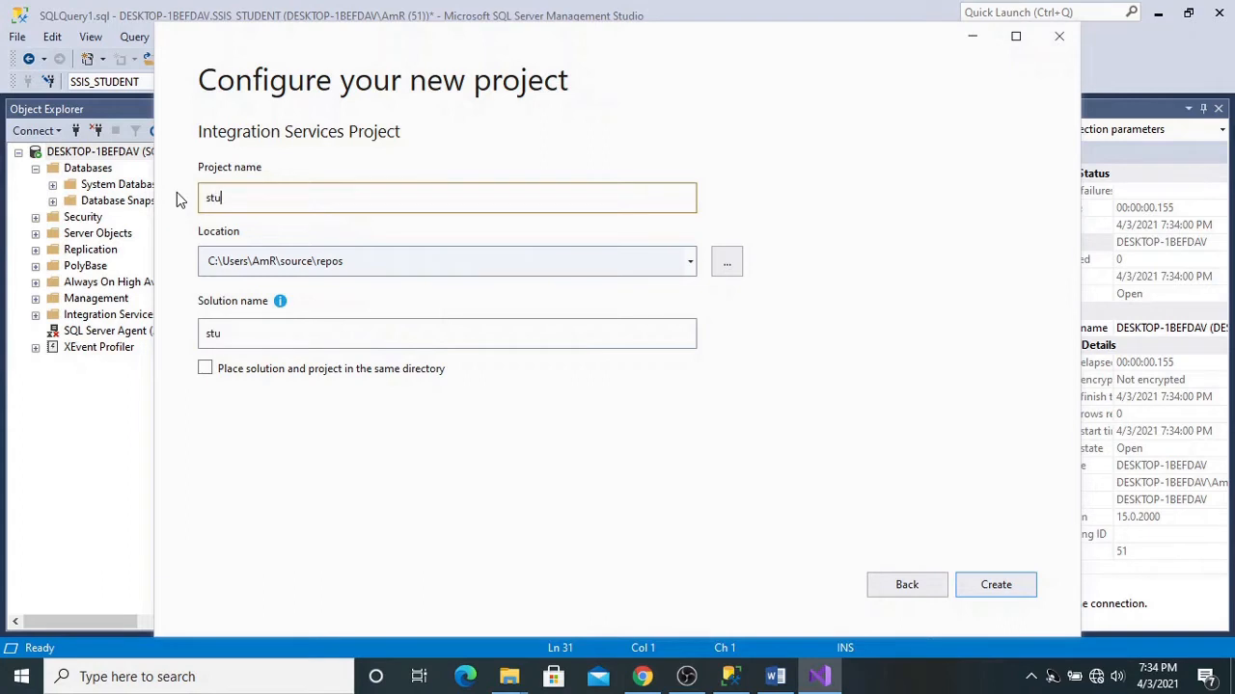
{"action": "type", "text": "dent_informa"}
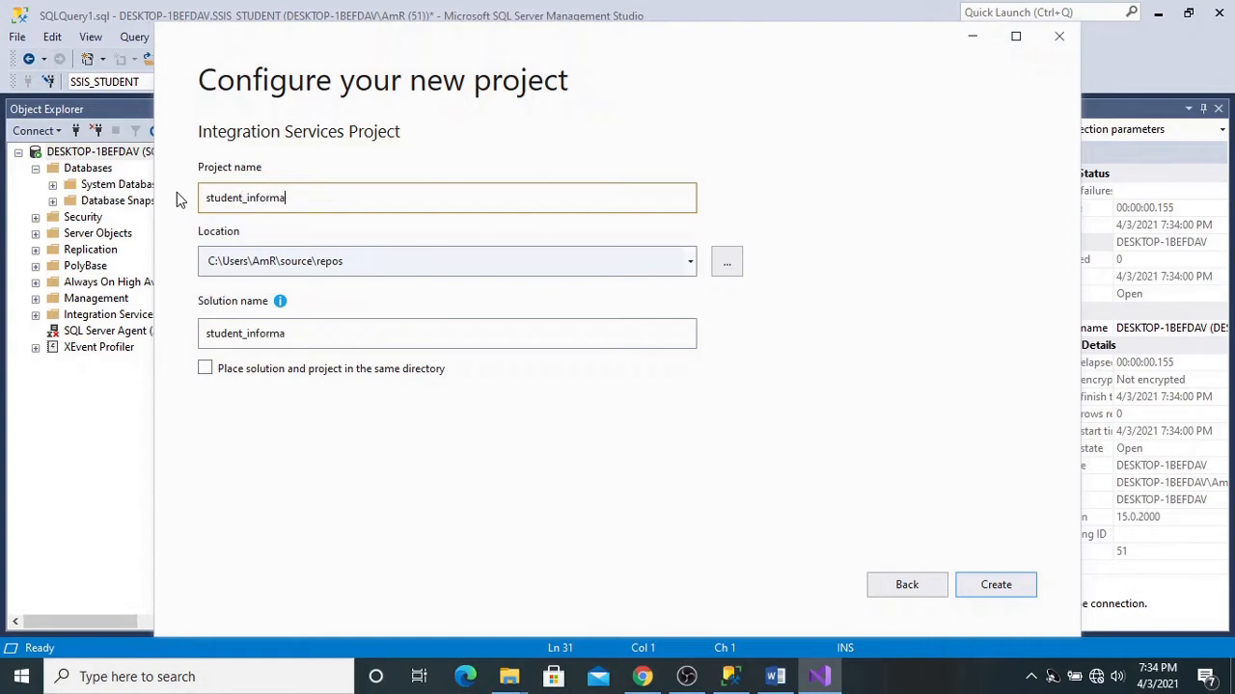
{"action": "type", "text": "tion"}
{"action": "left_click", "coordinate": [971, 593]}
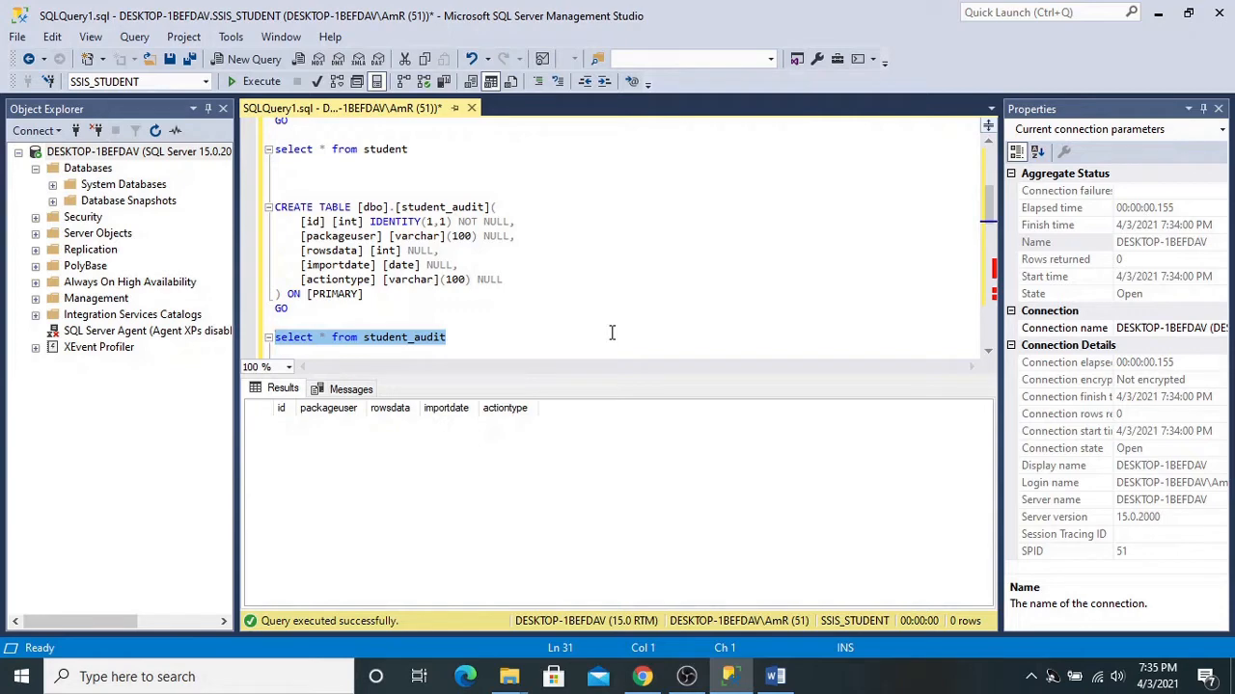
{"action": "left_click", "coordinate": [612, 333]}
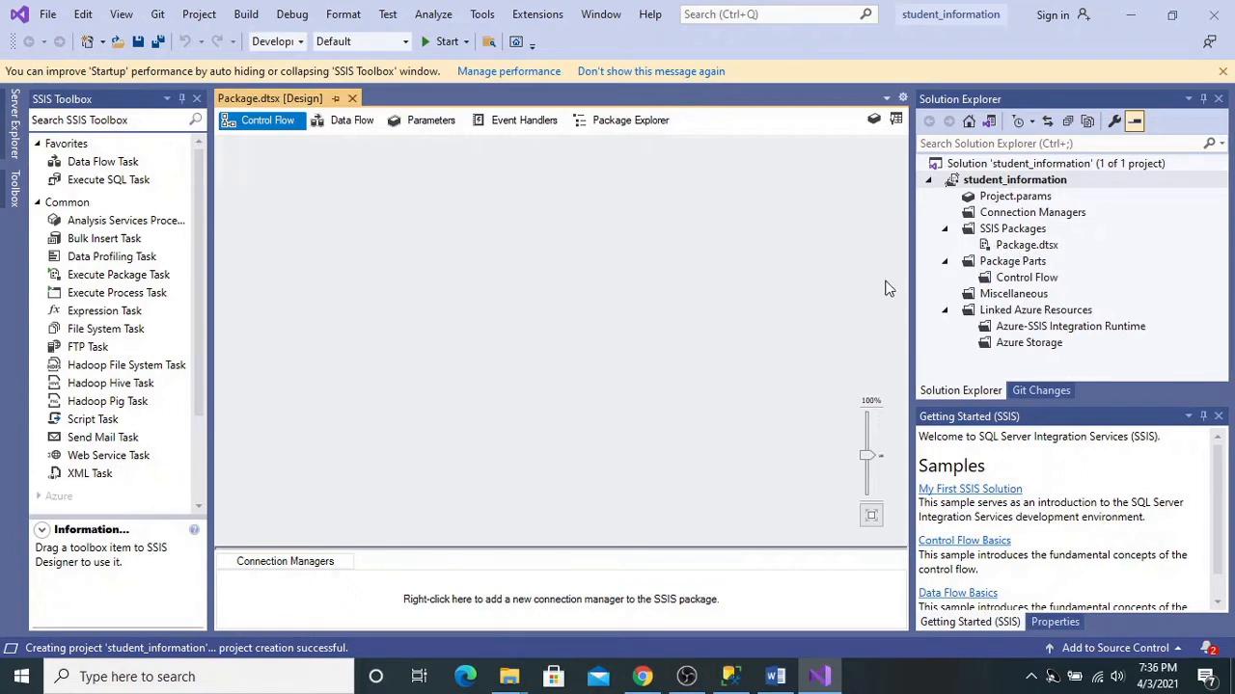
Step: Rename the package Package.dtsx to "student excel to sql.dtsx" and accept reloading all changed files
{"action": "left_click", "coordinate": [1010, 249]}
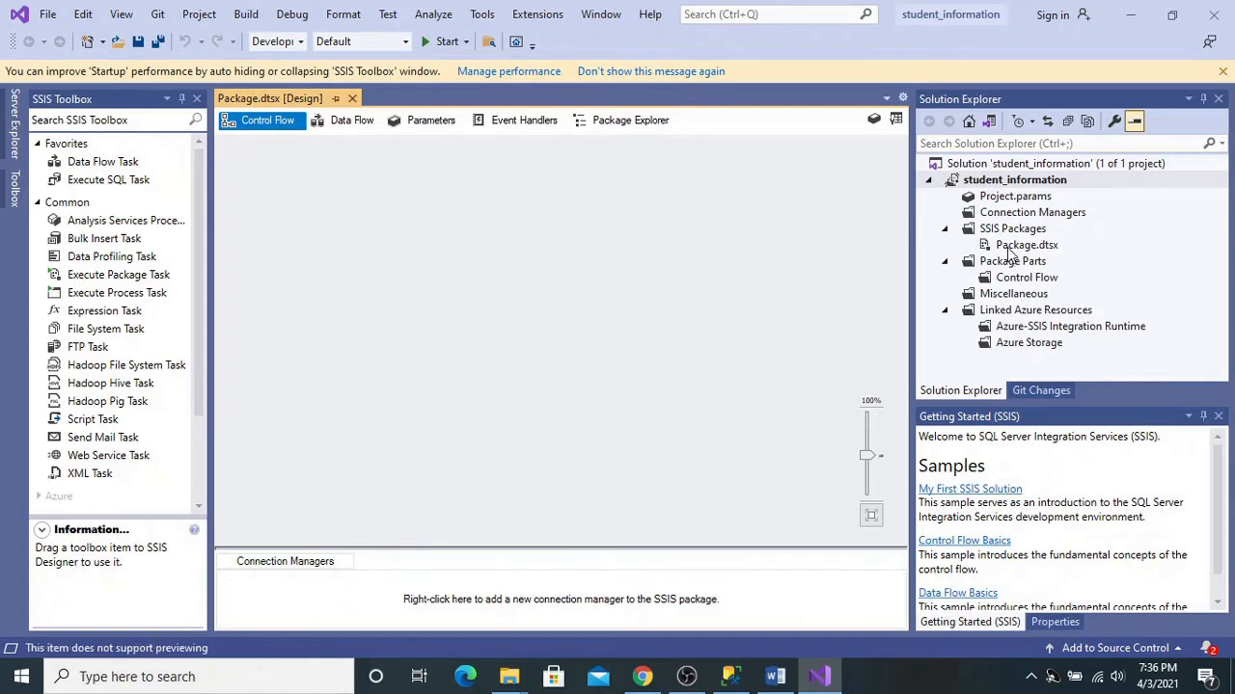
{"action": "left_click", "coordinate": [1010, 250]}
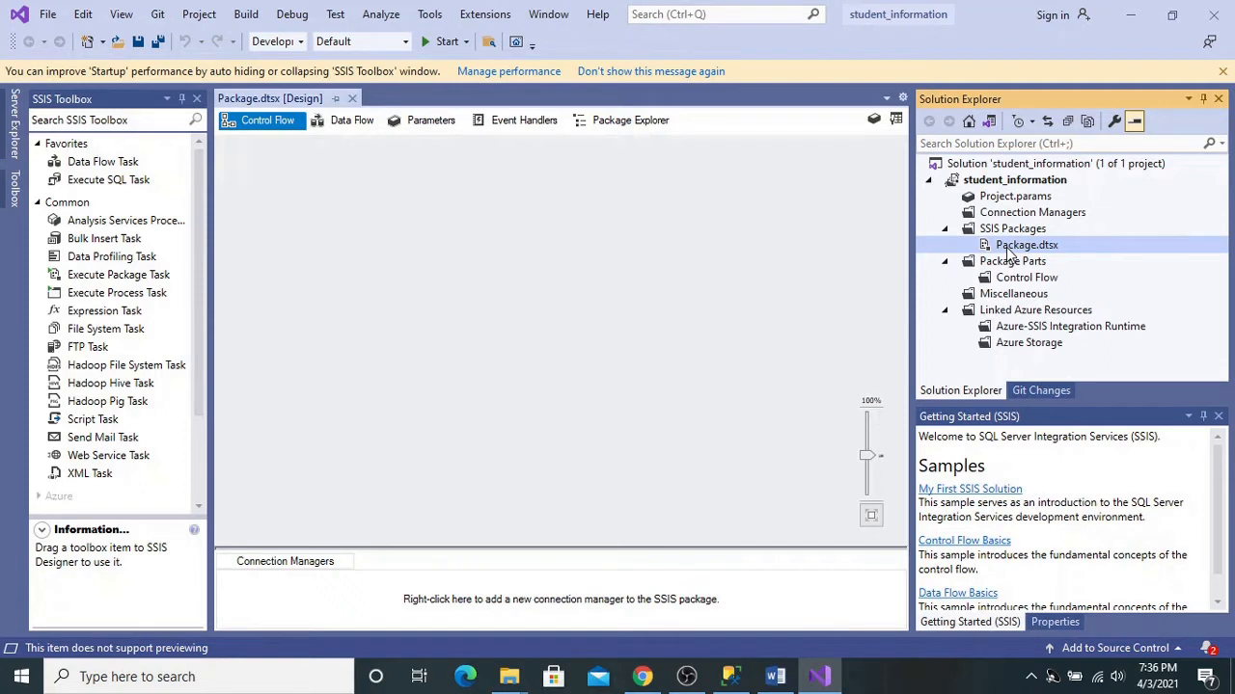
{"action": "left_click", "coordinate": [1009, 250]}
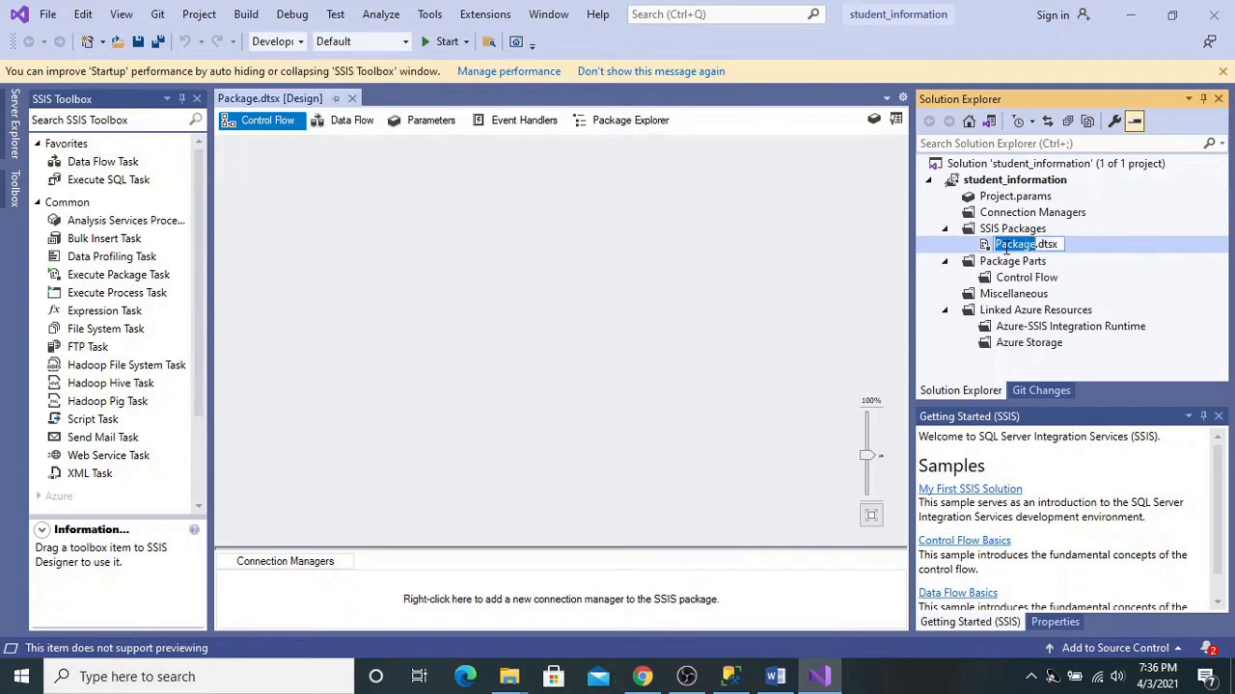
{"action": "type", "text": "stud"}
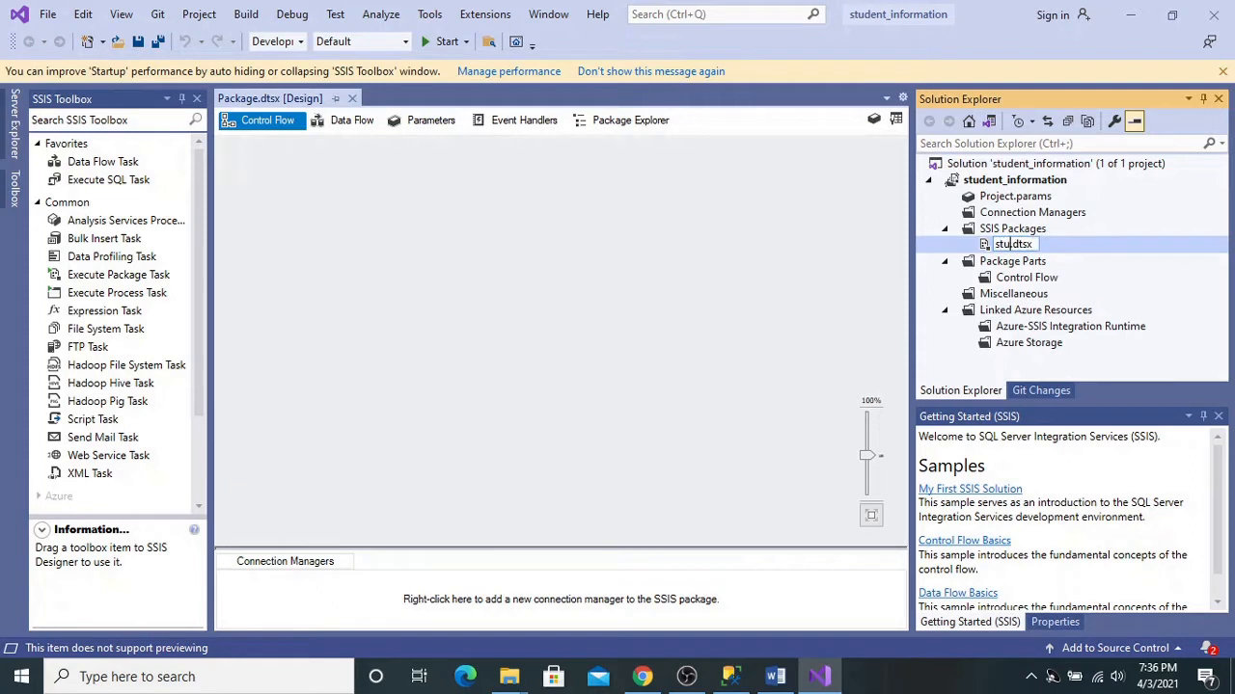
{"action": "key", "text": "BackSpace"}
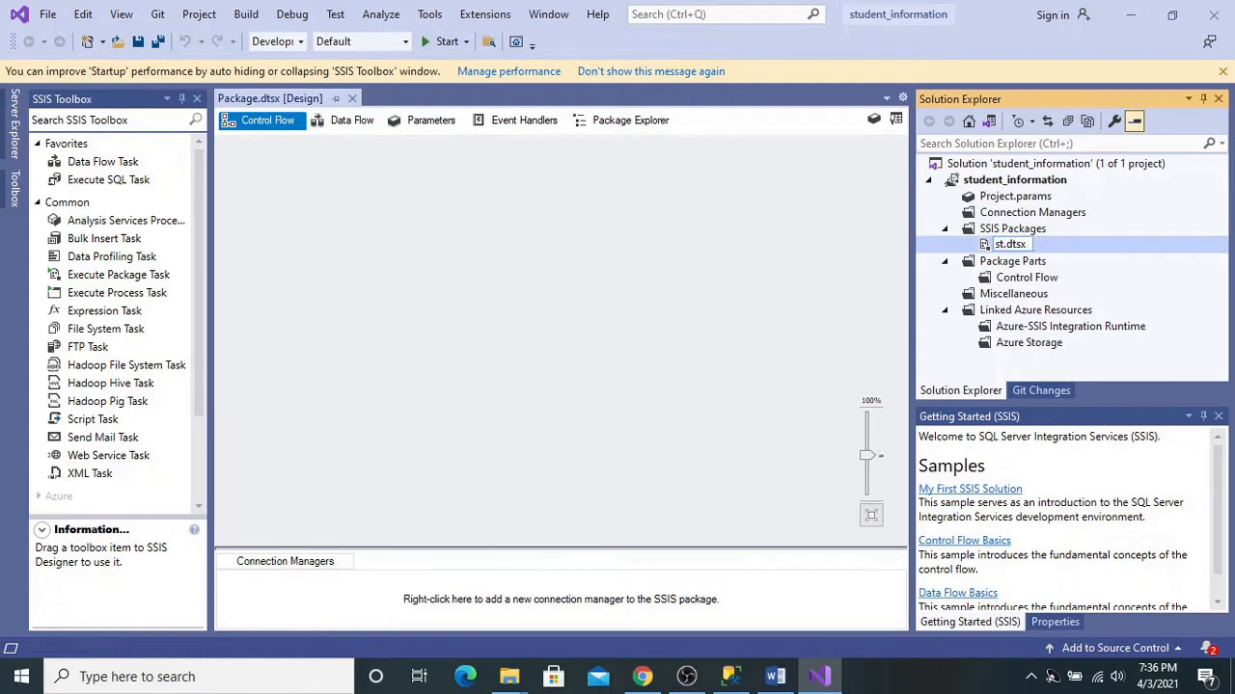
{"action": "type", "text": "dent"}
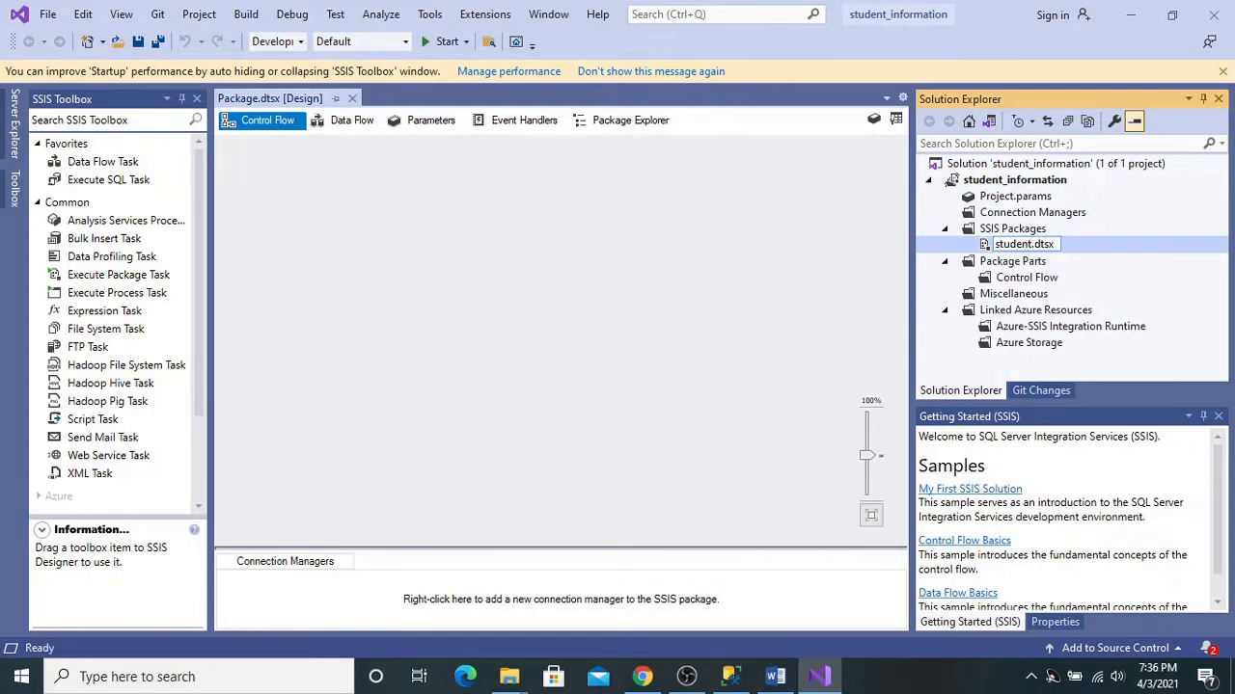
{"action": "type", "text": " exe"}
{"action": "key", "text": "BackSpace"}
{"action": "type", "text": "cel"}
{"action": "type", "text": " to sq"}
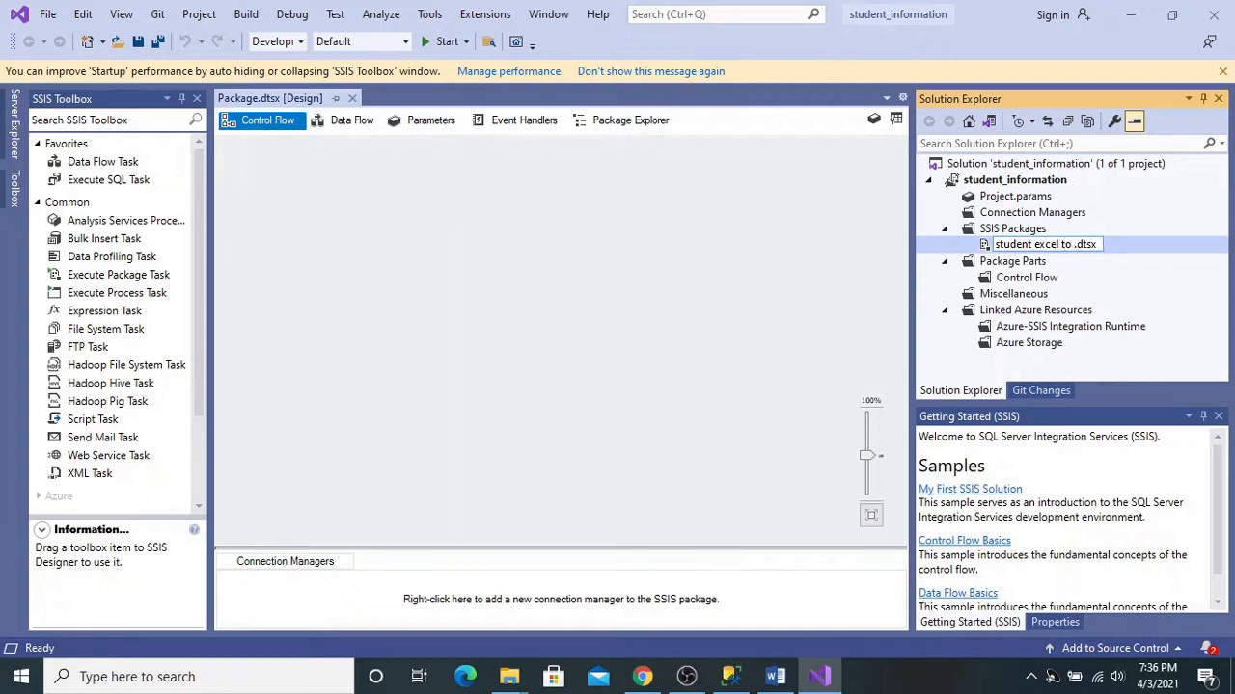
{"action": "type", "text": "l"}
{"action": "key", "text": "Return"}
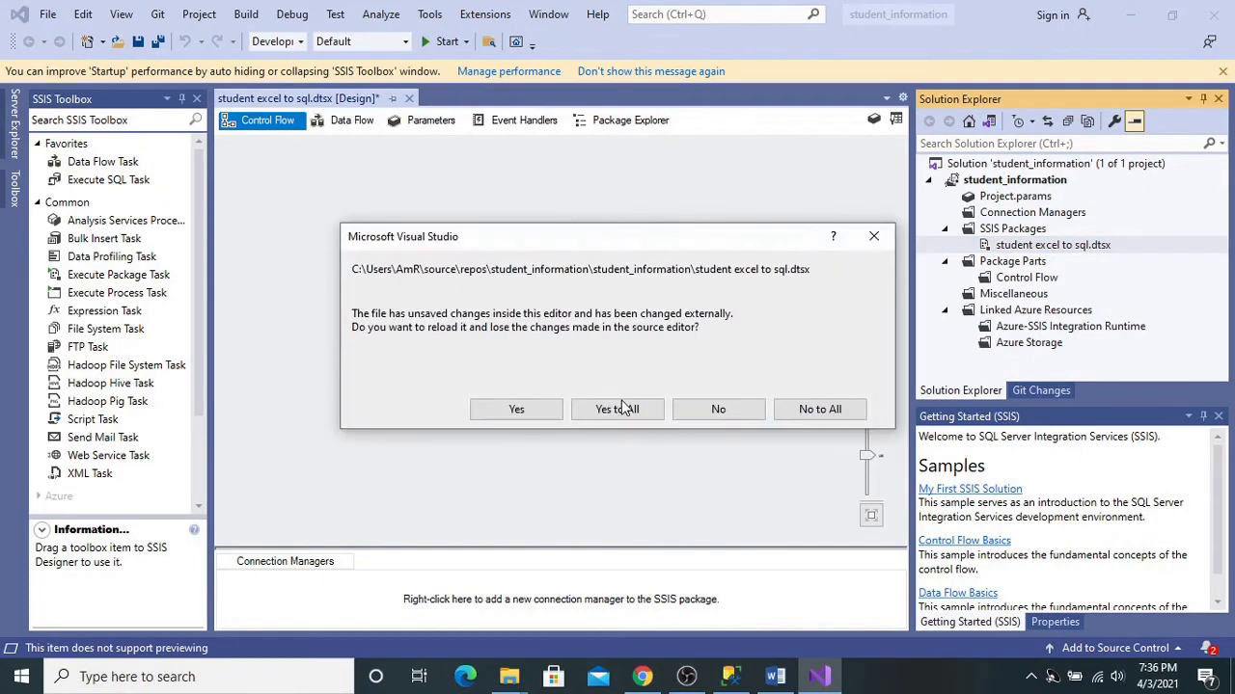
{"action": "left_click", "coordinate": [623, 413]}
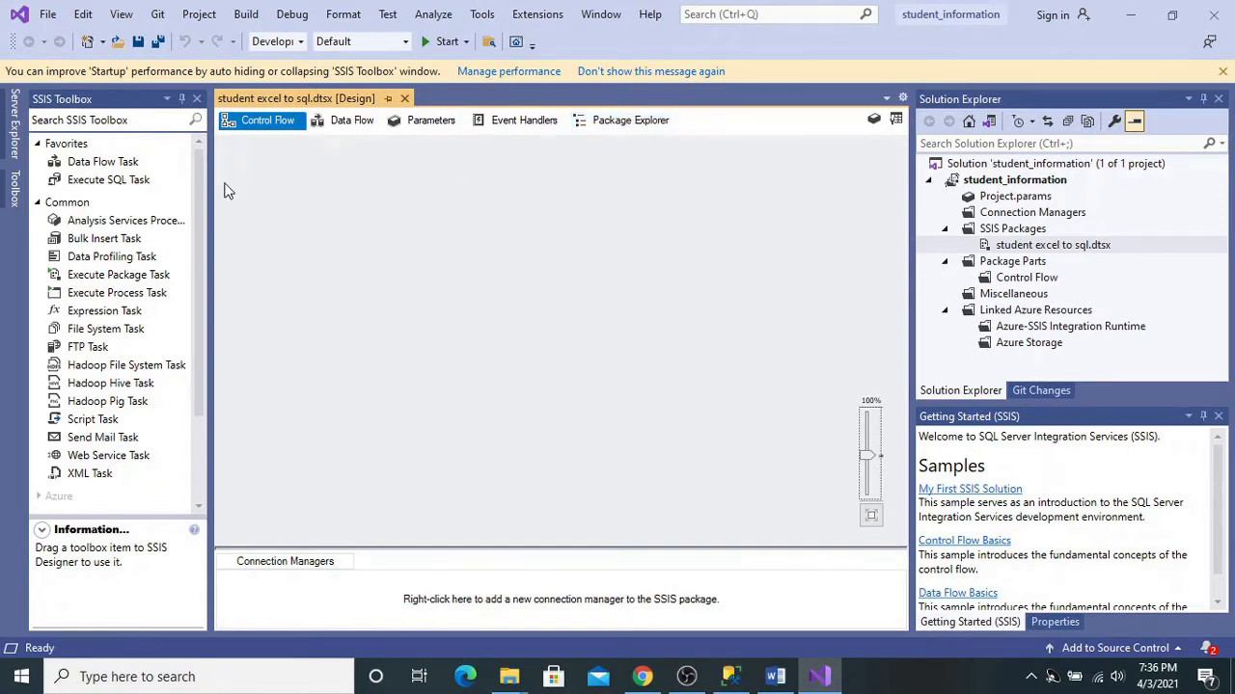
Step: Add a Data Flow Task to the package's control flow and open its data flow
{"action": "left_click", "coordinate": [89, 165]}
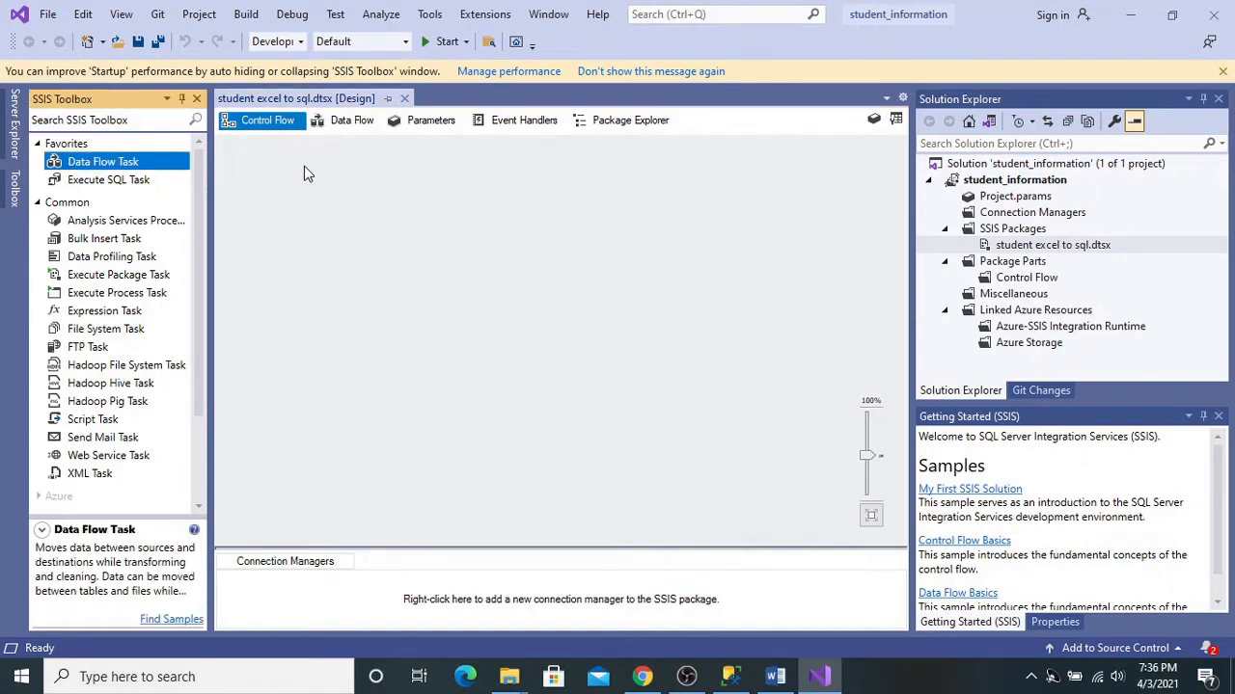
{"action": "left_click_drag", "start_coordinate": [150, 166], "coordinate": [321, 146]}
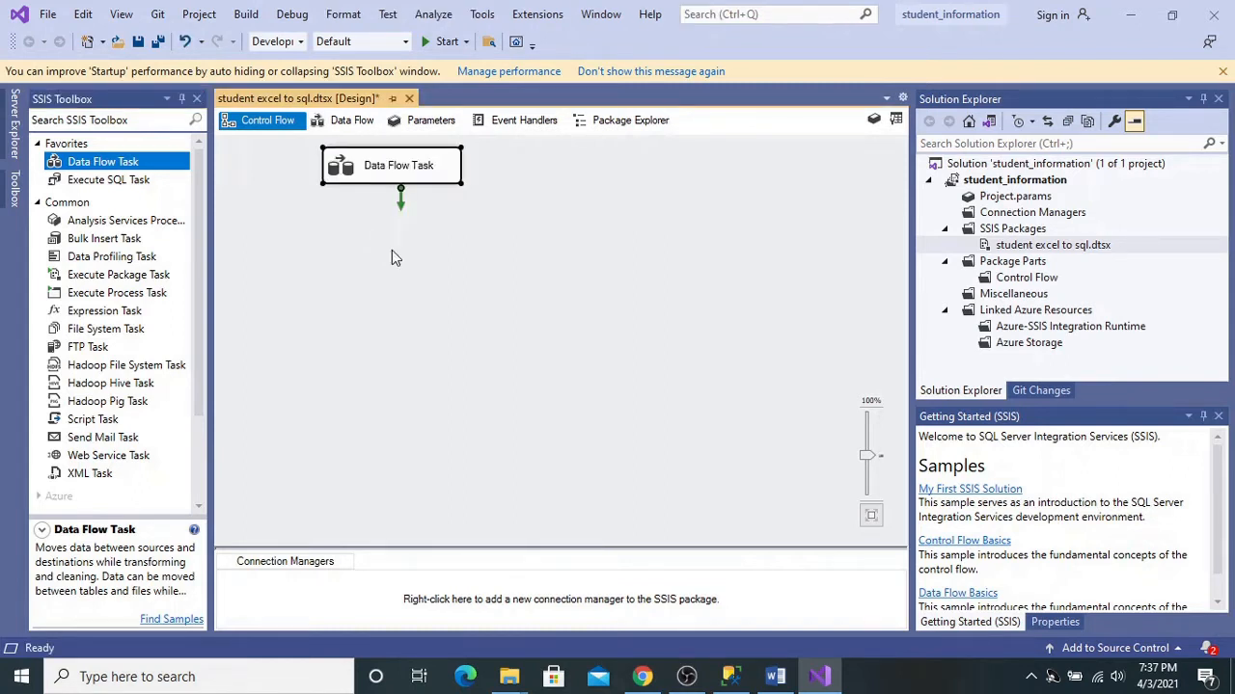
{"action": "double_click", "coordinate": [406, 176]}
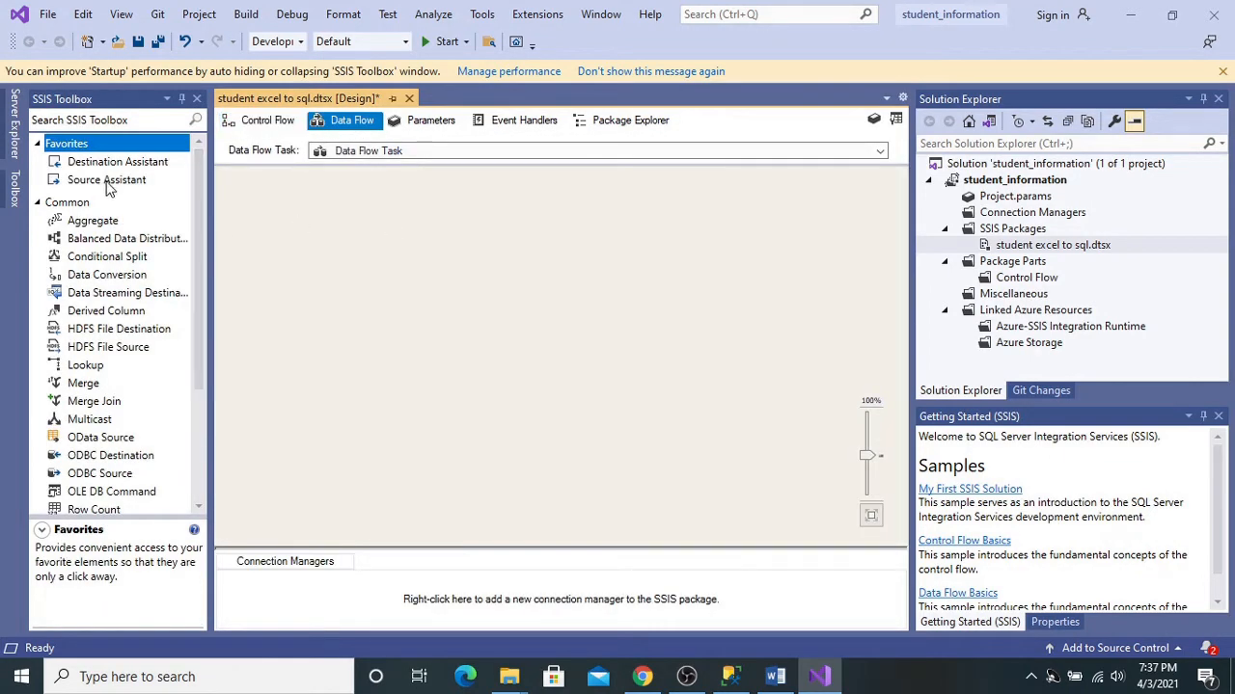
Step: Use the Source Assistant in the data flow to start a new Excel connection manager
{"action": "left_click_drag", "start_coordinate": [108, 183], "coordinate": [357, 197]}
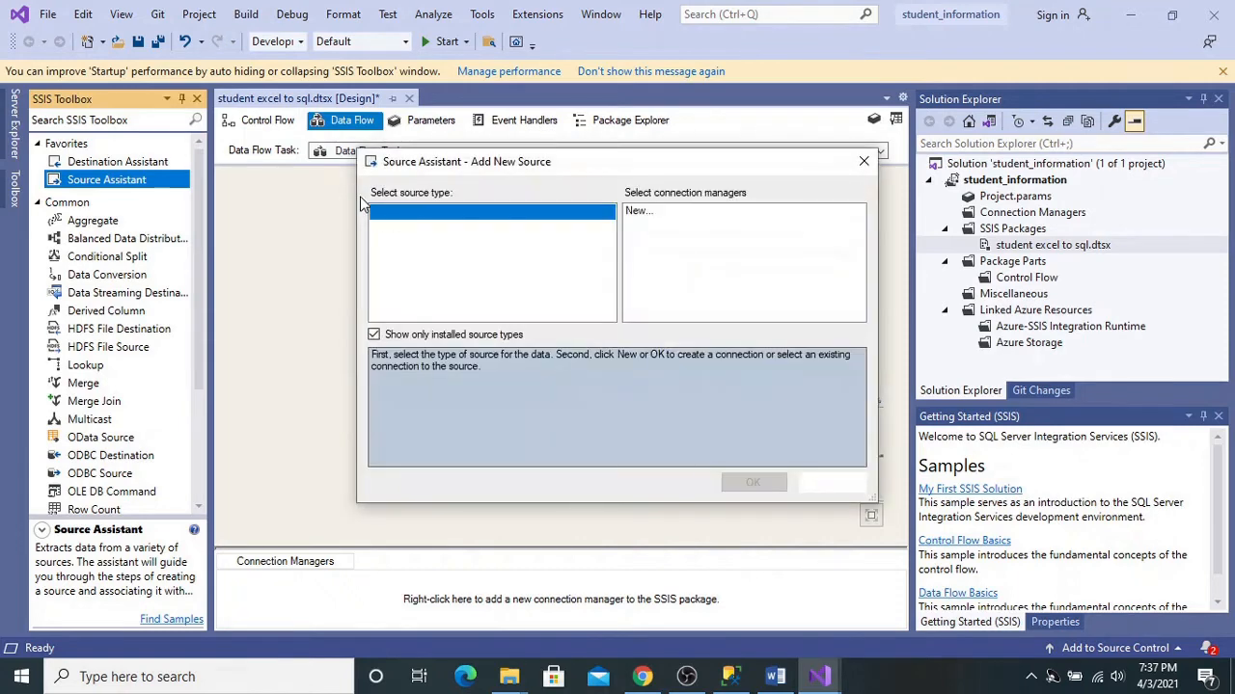
{"action": "left_click", "coordinate": [384, 226]}
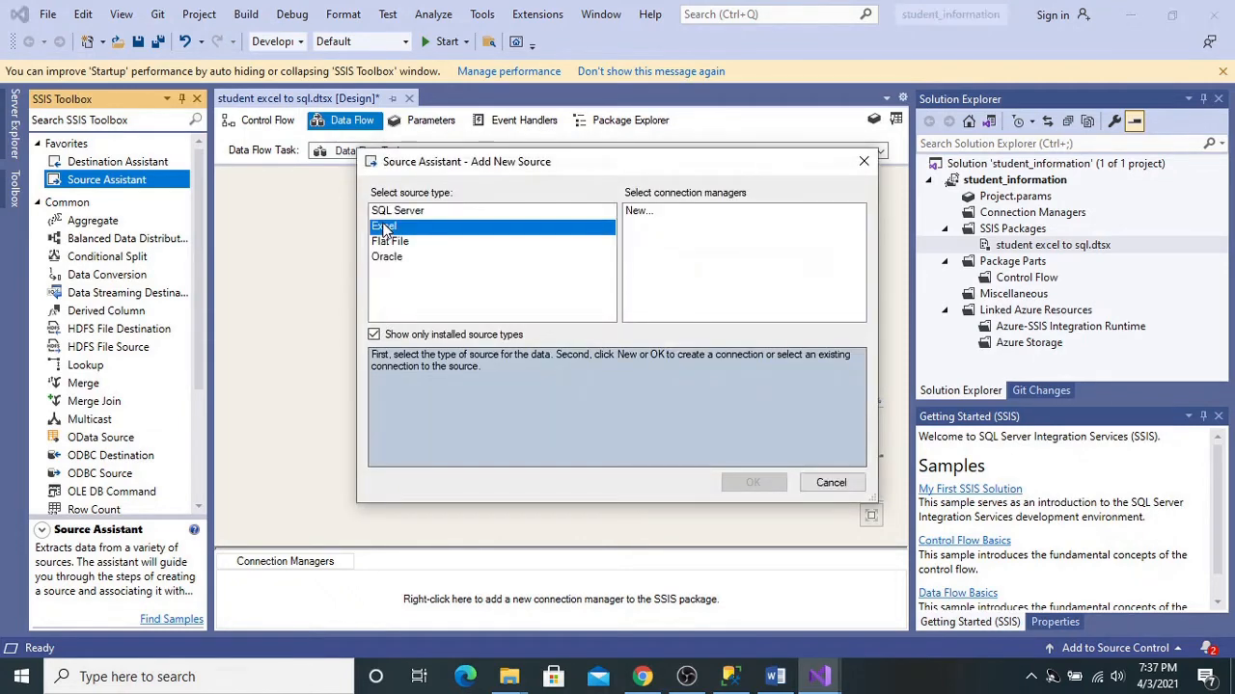
{"action": "left_click", "coordinate": [636, 213]}
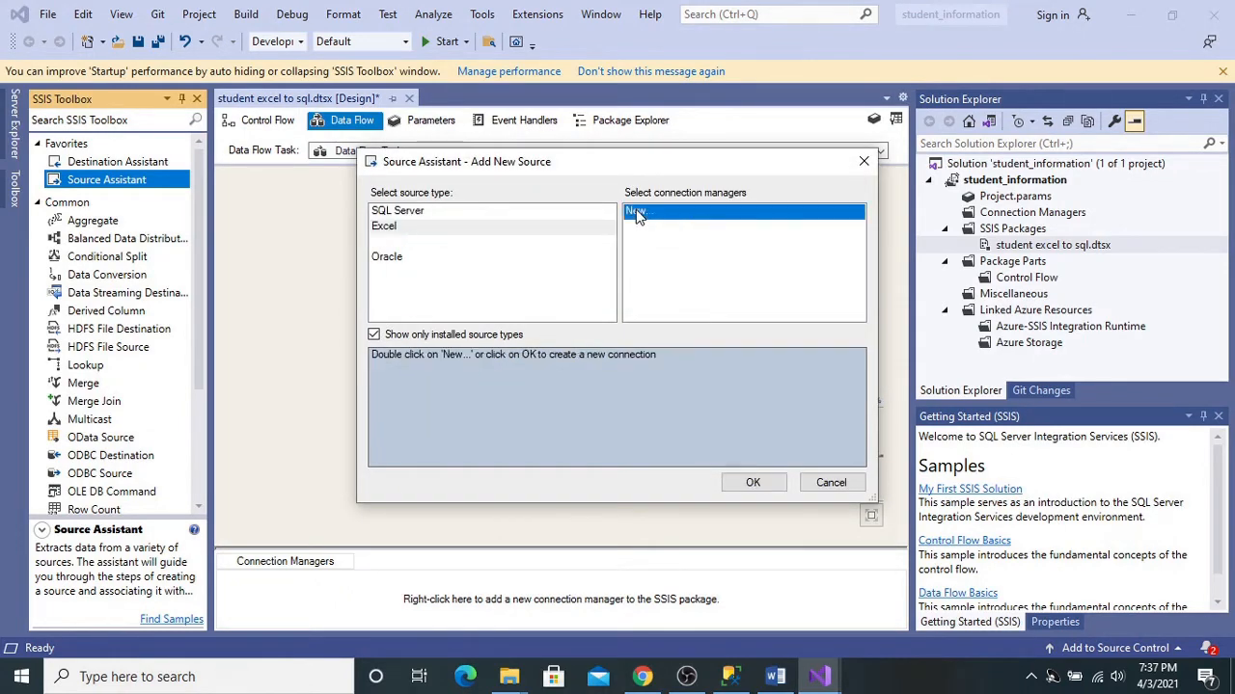
{"action": "left_click", "coordinate": [734, 480]}
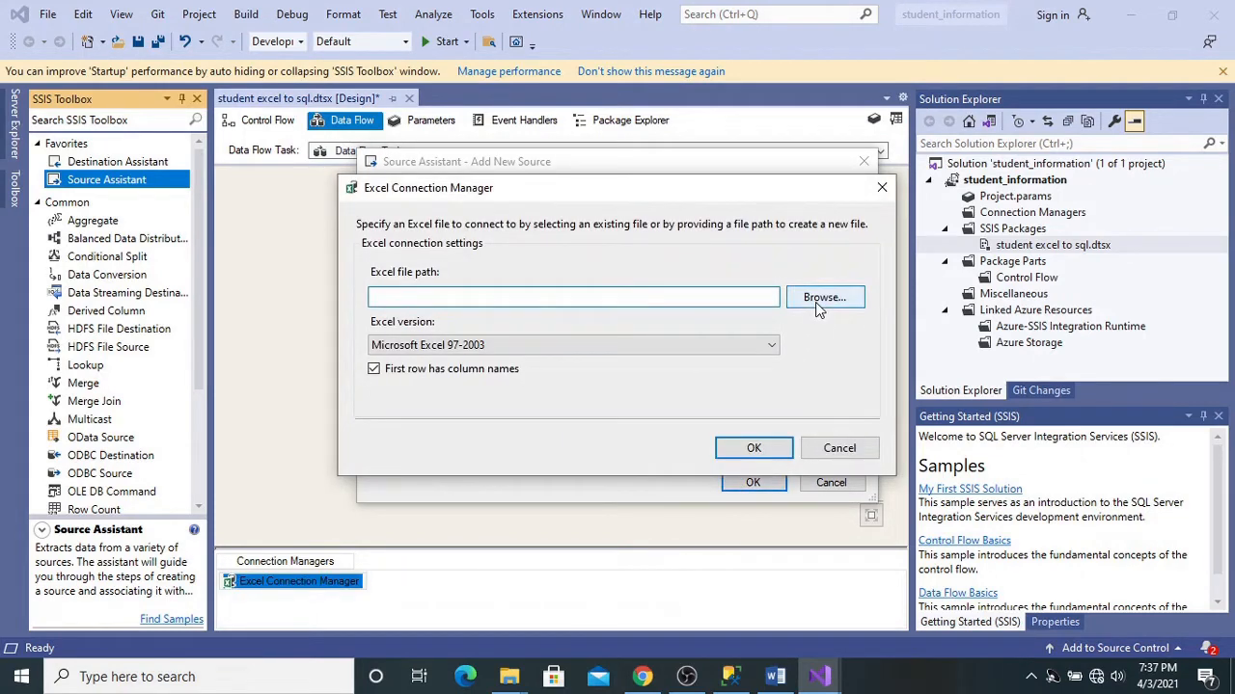
Step: Point the Excel connection at the studentDate workbook in the desktop's SSIS Data folder and finish adding the Excel Source
{"action": "left_click", "coordinate": [818, 306]}
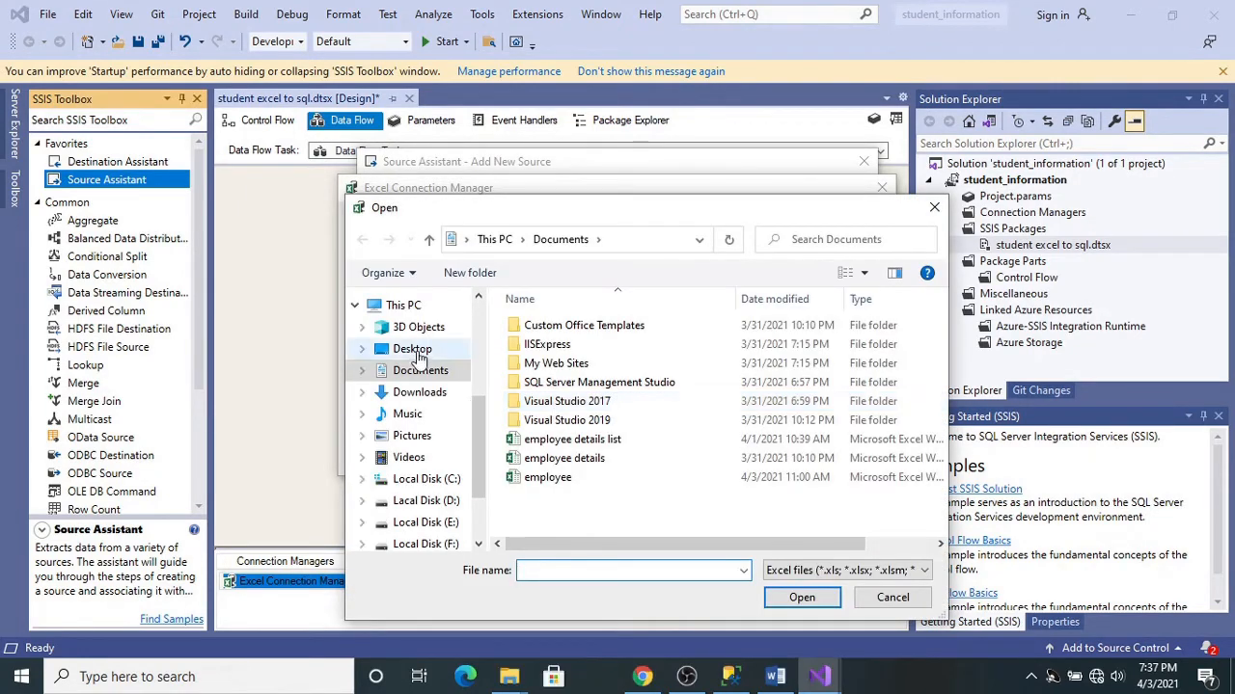
{"action": "left_click", "coordinate": [417, 357]}
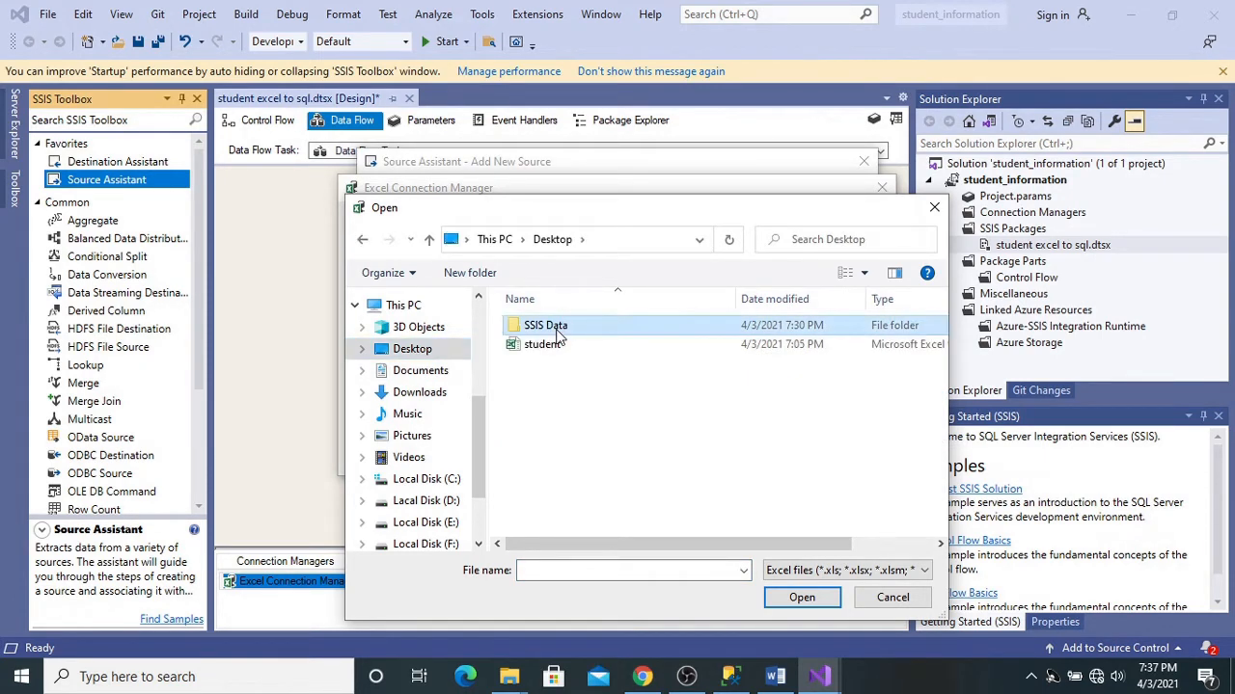
{"action": "double_click", "coordinate": [560, 328]}
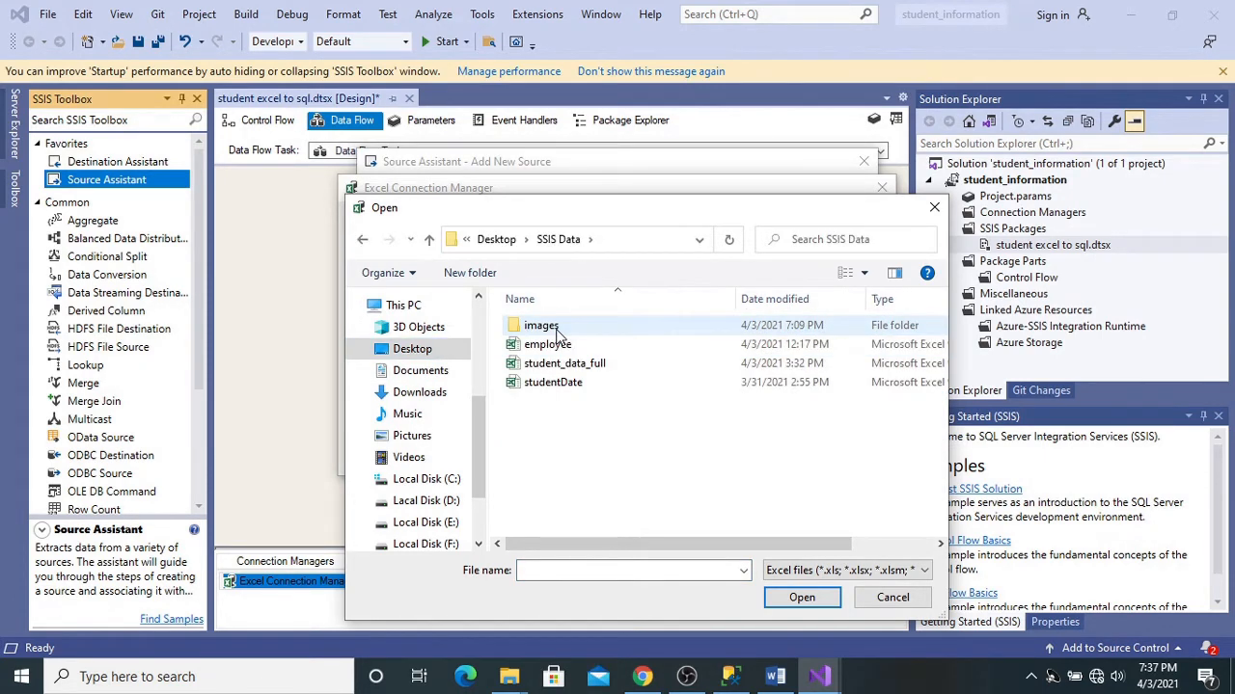
{"action": "left_click", "coordinate": [553, 382]}
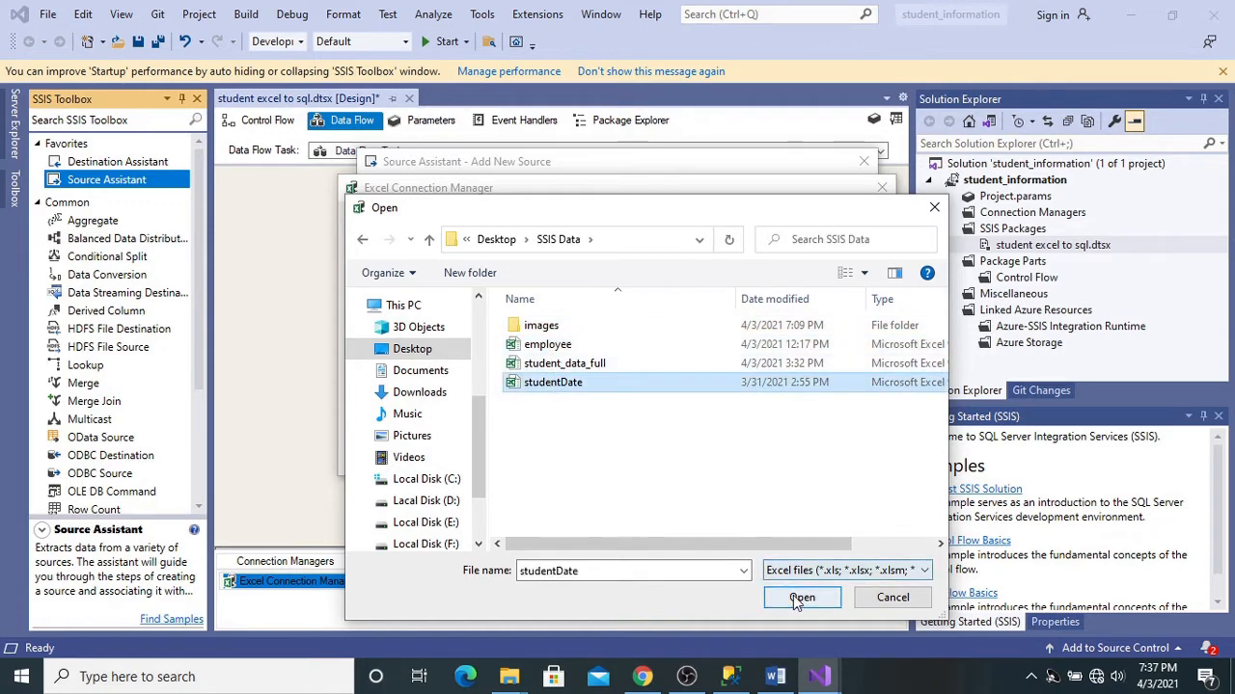
{"action": "left_click", "coordinate": [796, 598]}
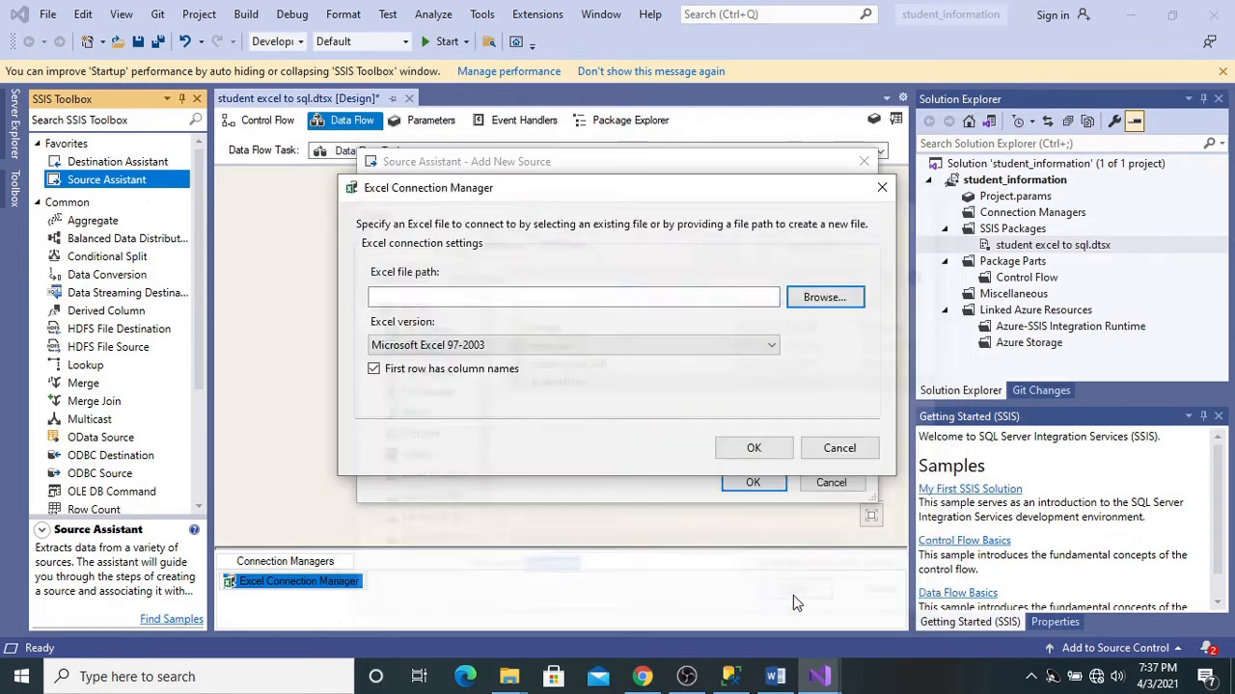
{"action": "left_click", "coordinate": [756, 449]}
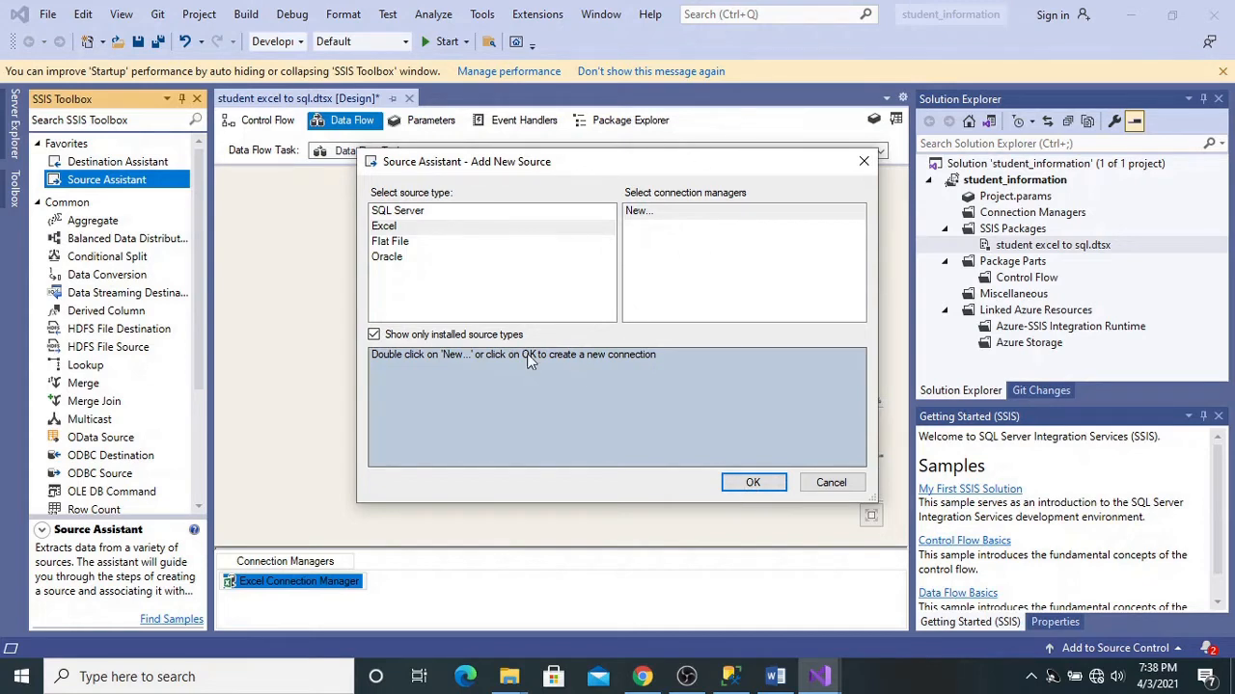
{"action": "double_click", "coordinate": [631, 212]}
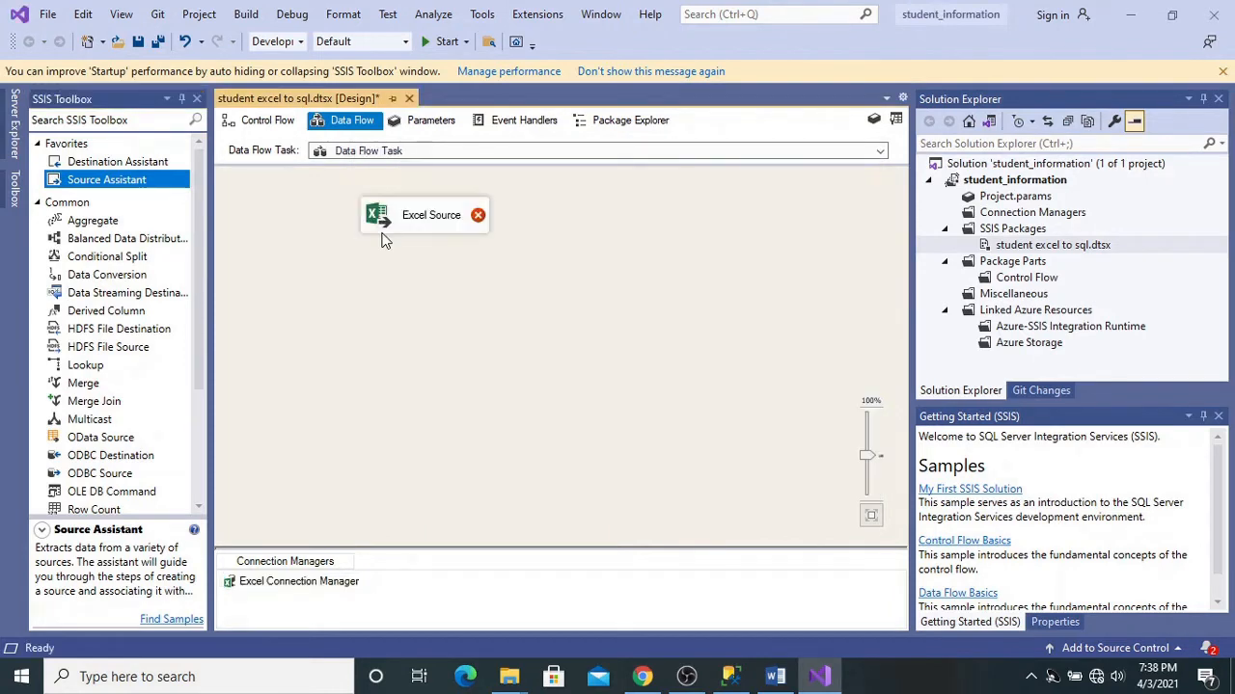
Step: Set the Excel Source to read the sheet Sheet1$ and preview its rows
{"action": "left_click", "coordinate": [417, 224]}
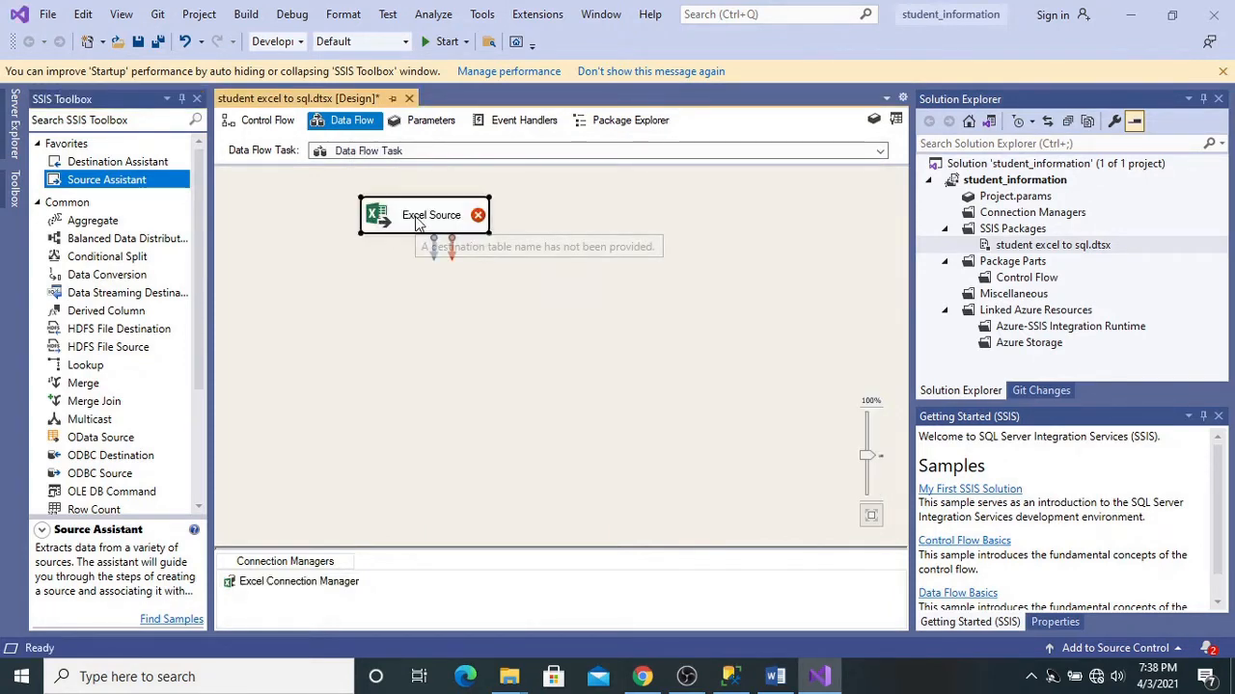
{"action": "double_click", "coordinate": [416, 222]}
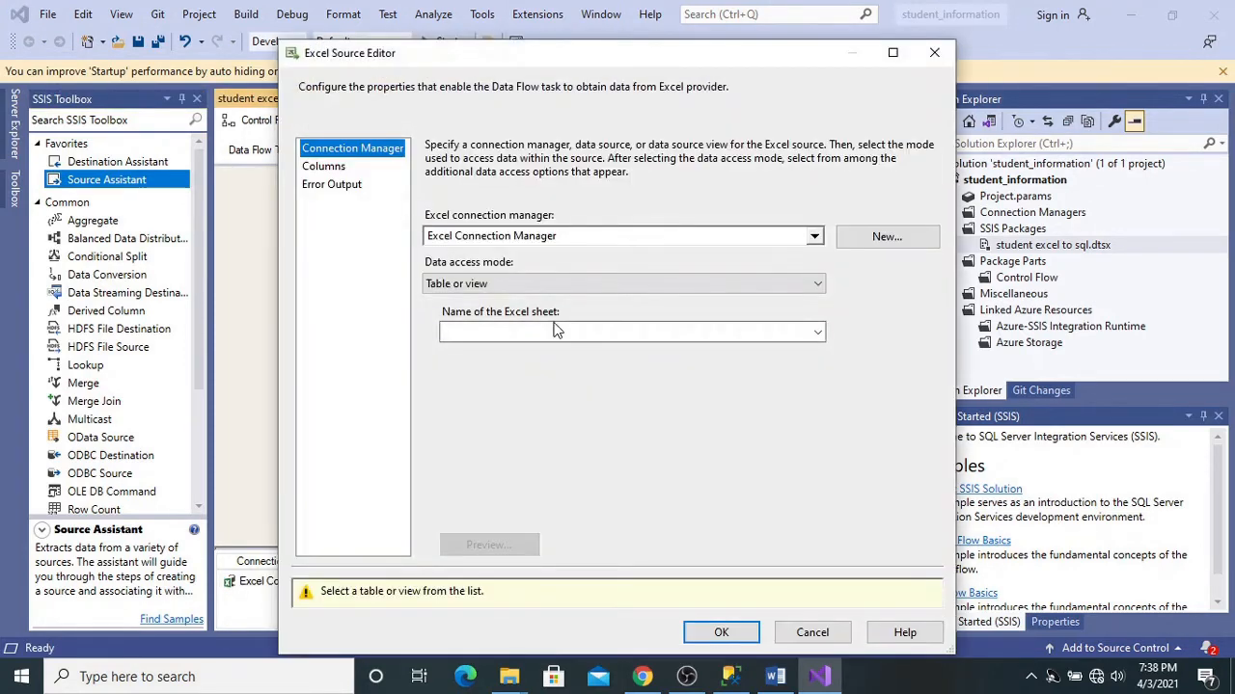
{"action": "left_click", "coordinate": [554, 330]}
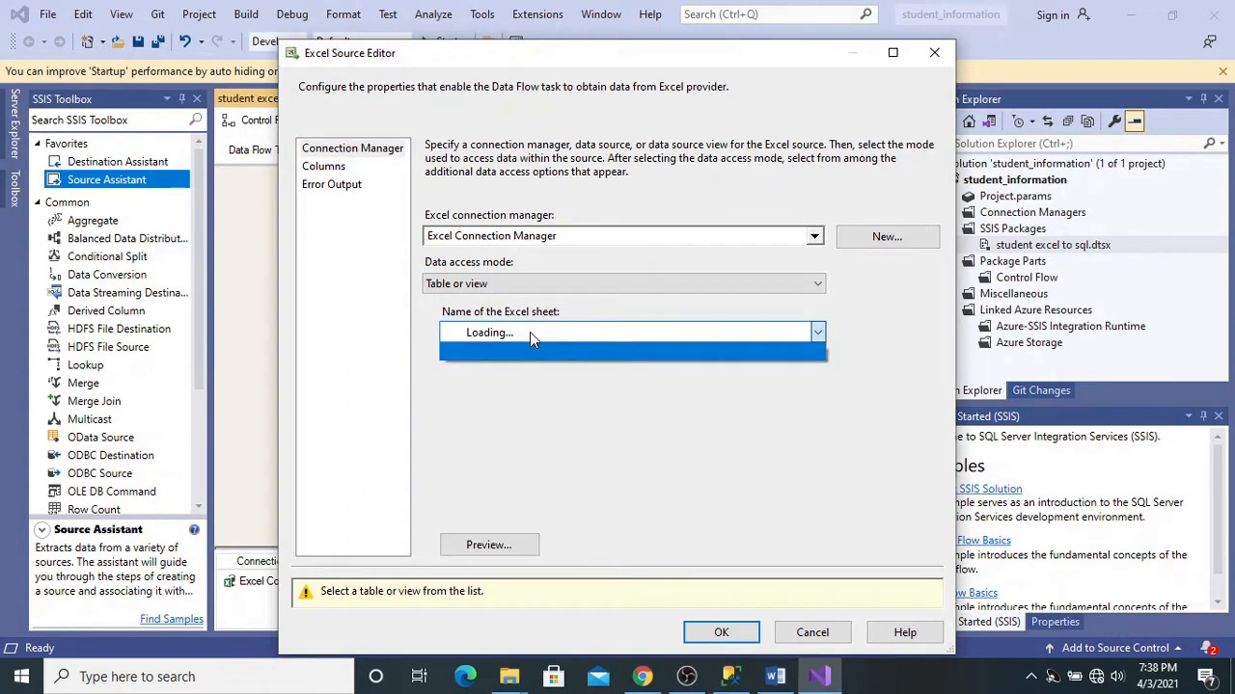
{"action": "left_click", "coordinate": [523, 347]}
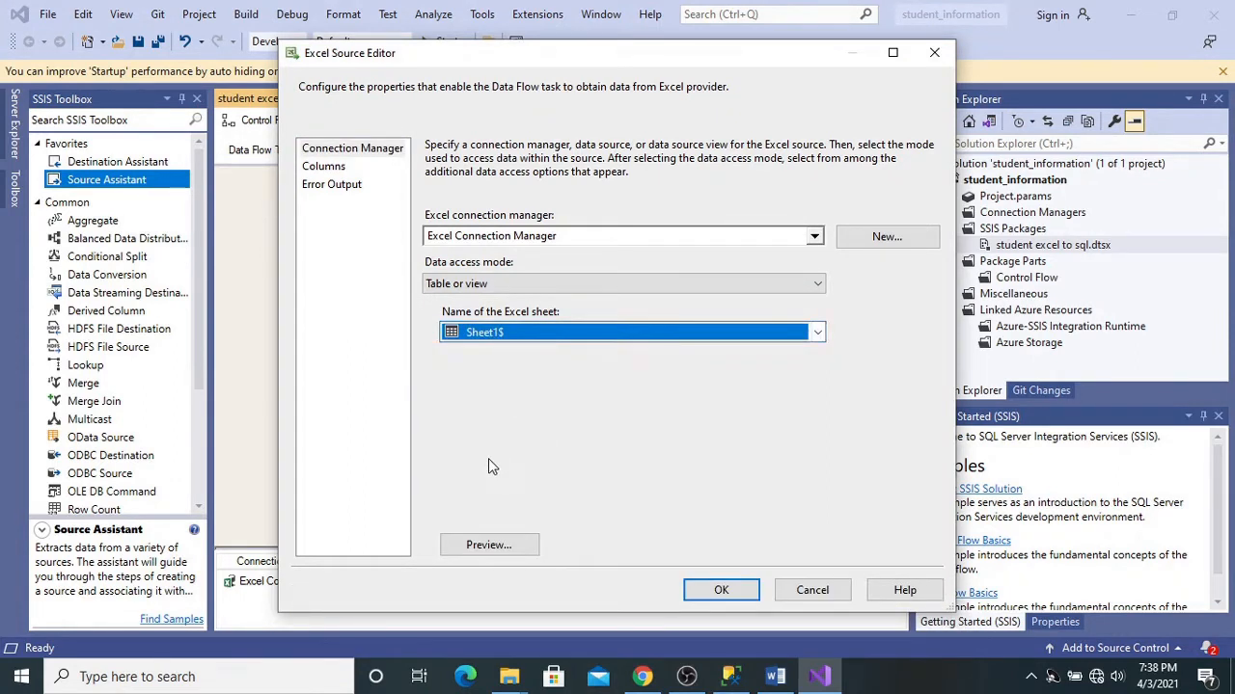
{"action": "left_click", "coordinate": [492, 546]}
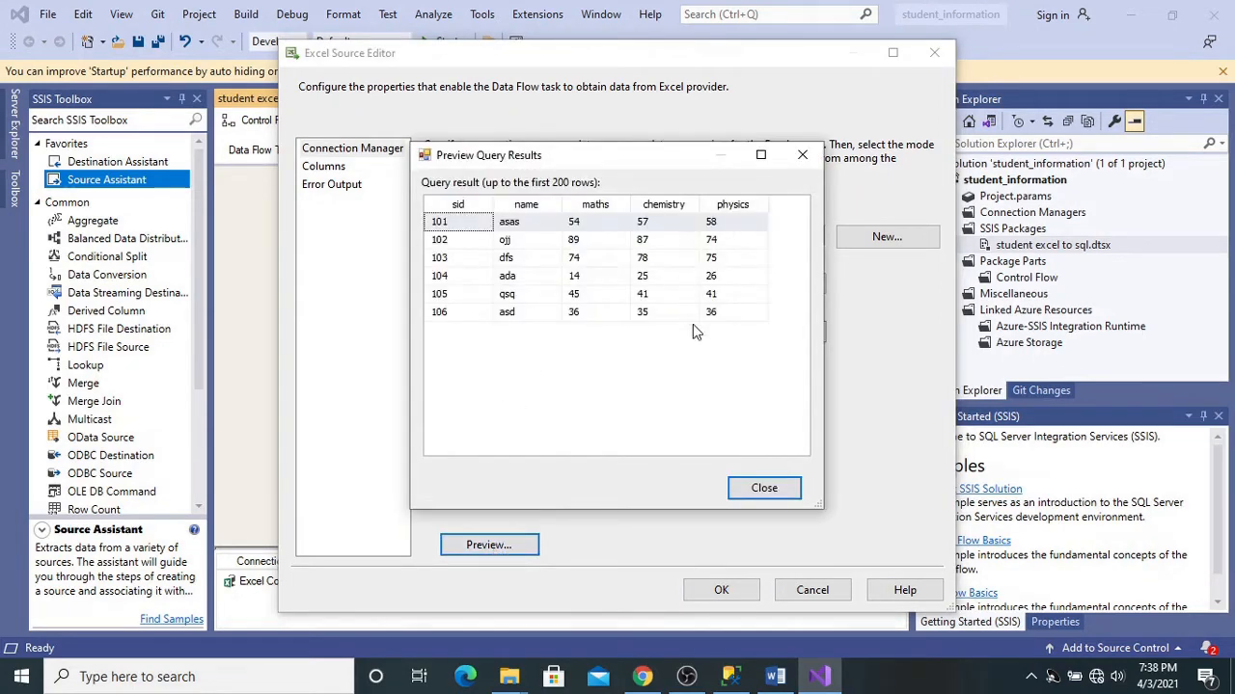
Step: Close the row preview, accept the Excel Source settings and move the source to the upper middle of the data flow
{"action": "left_click", "coordinate": [762, 489]}
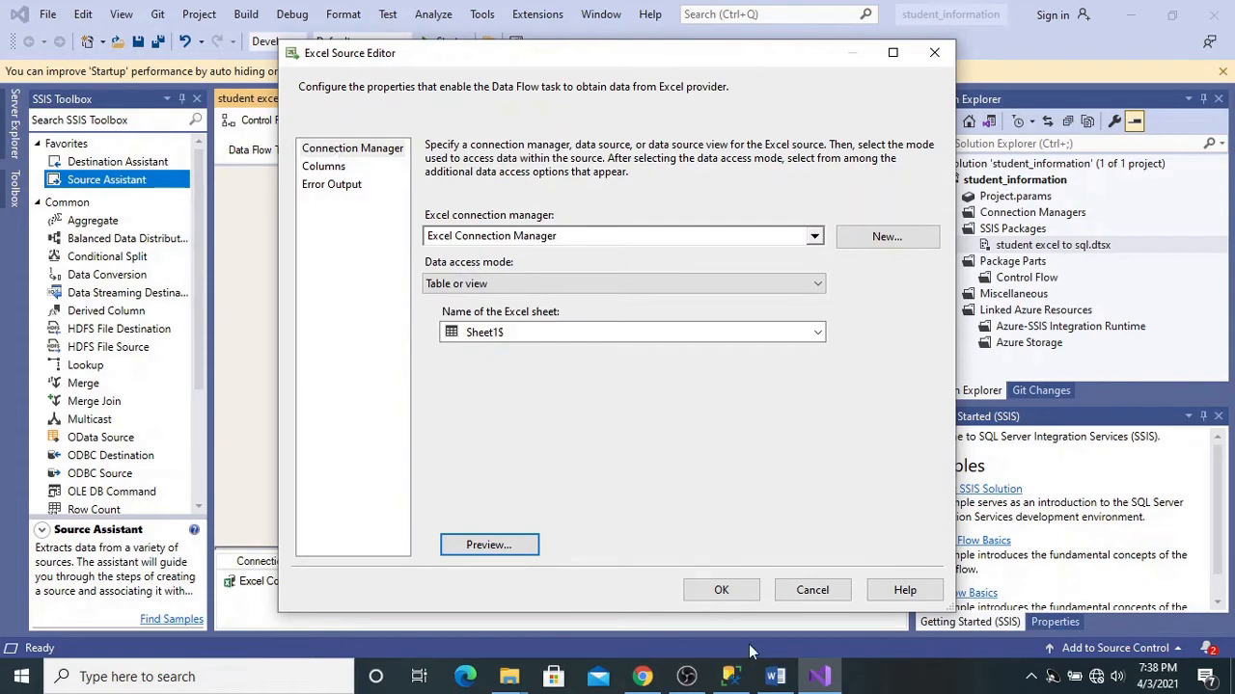
{"action": "left_click", "coordinate": [737, 595]}
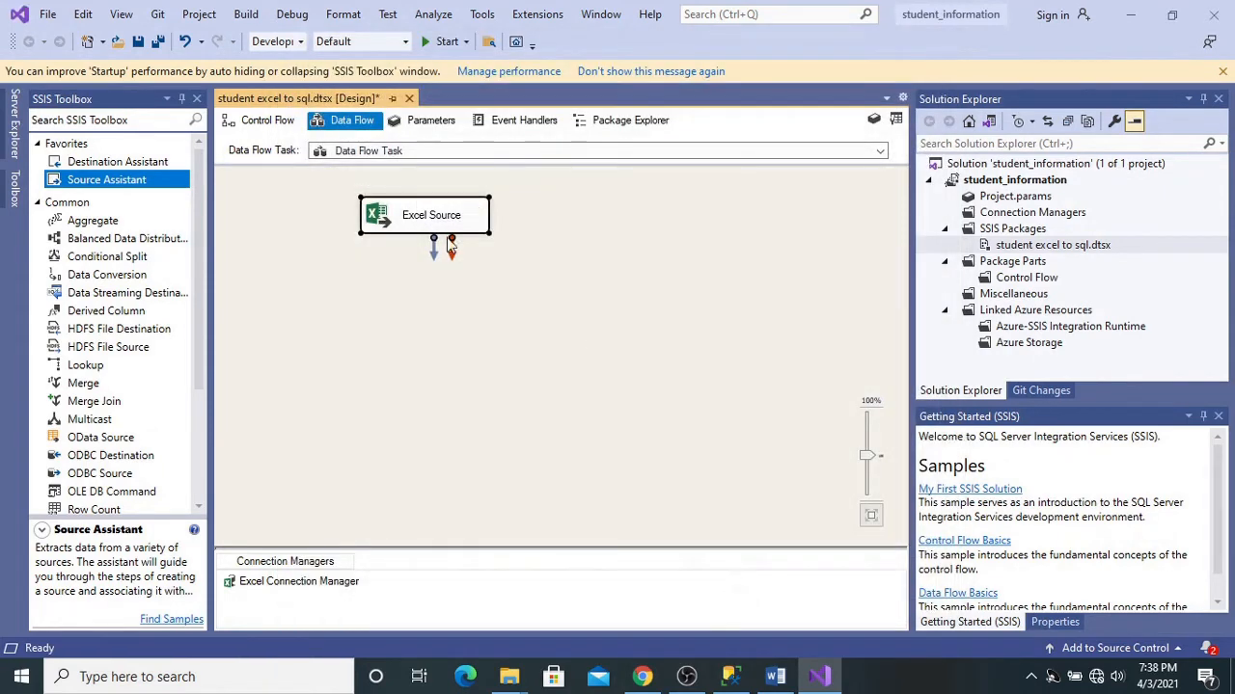
{"action": "left_click_drag", "start_coordinate": [427, 222], "coordinate": [528, 186]}
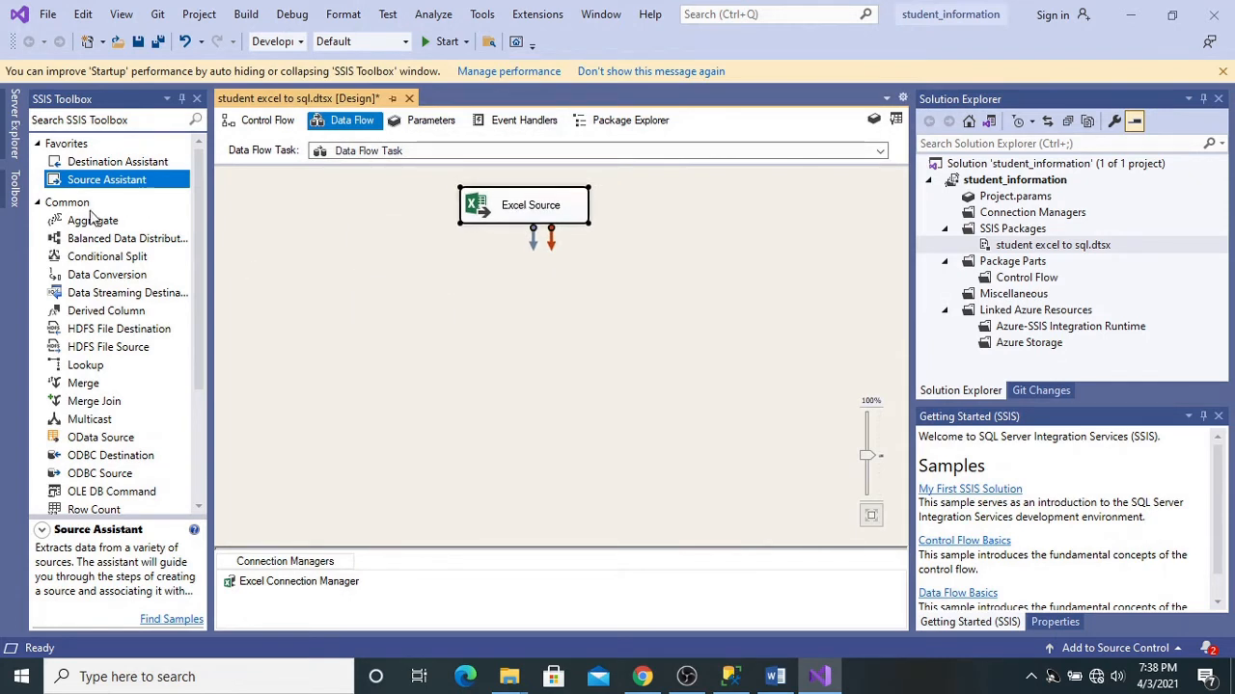
Step: Add a Data Conversion transformation below the Excel Source and connect the source's regular output to it
{"action": "left_click_drag", "start_coordinate": [111, 276], "coordinate": [328, 278]}
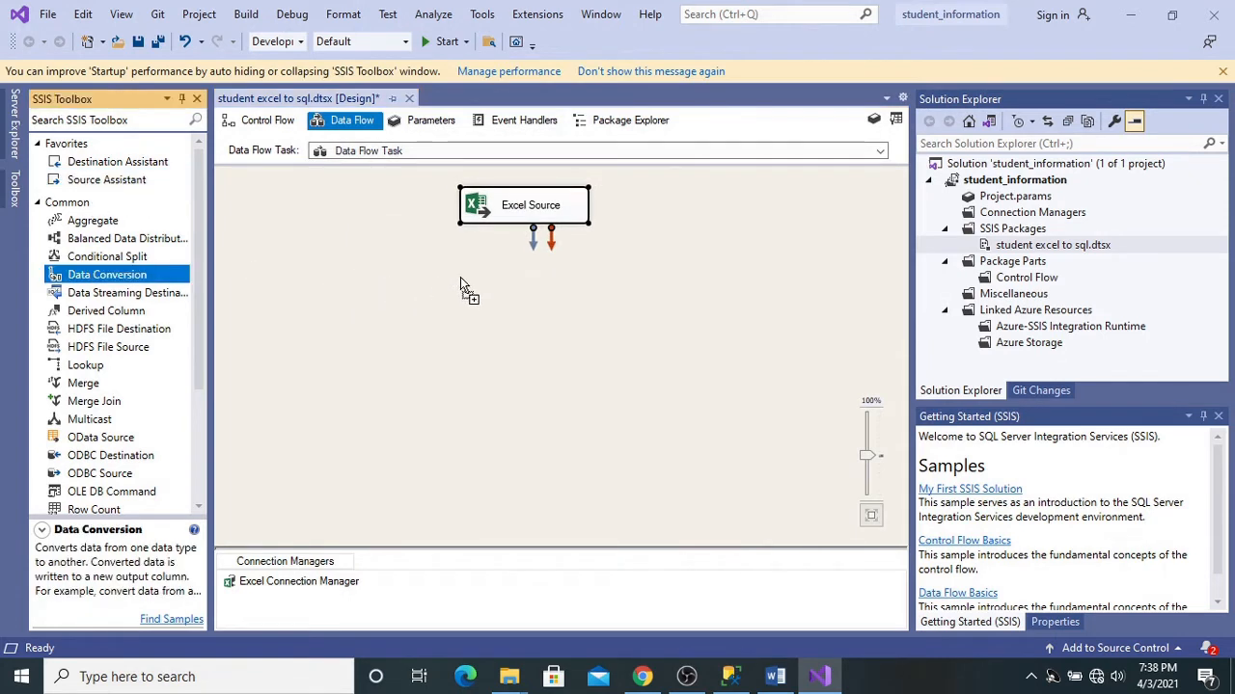
{"action": "left_click_drag", "start_coordinate": [460, 279], "coordinate": [461, 279]}
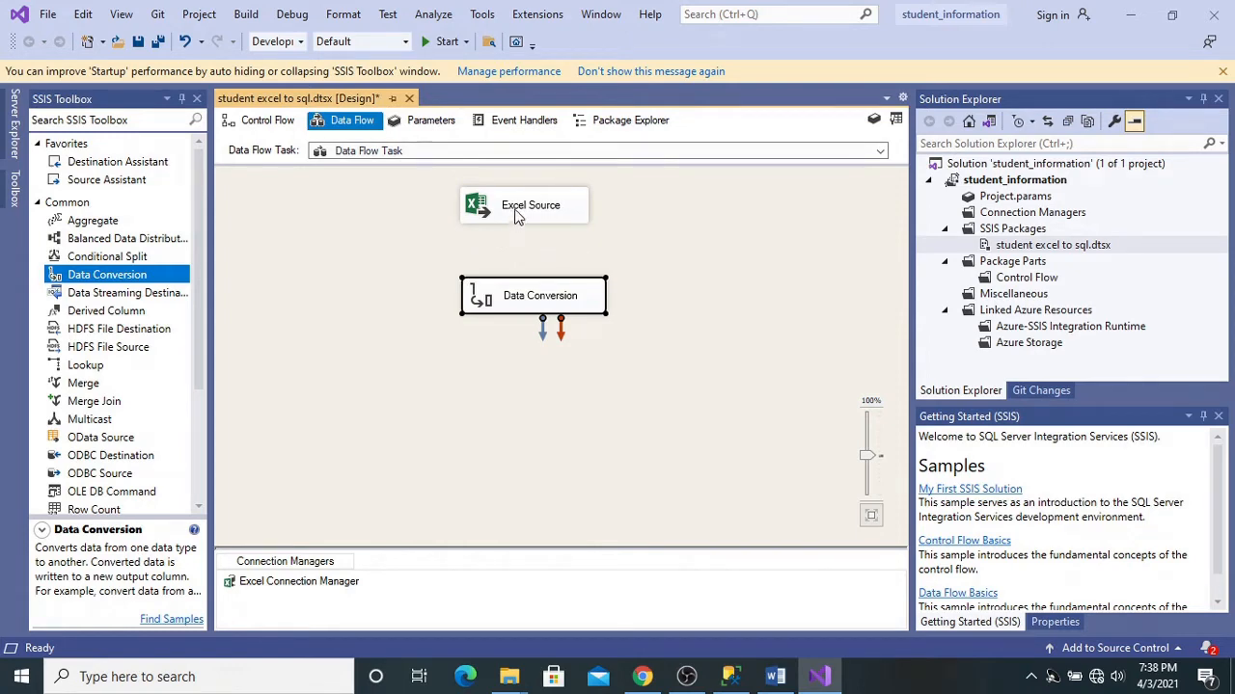
{"action": "left_click", "coordinate": [521, 220]}
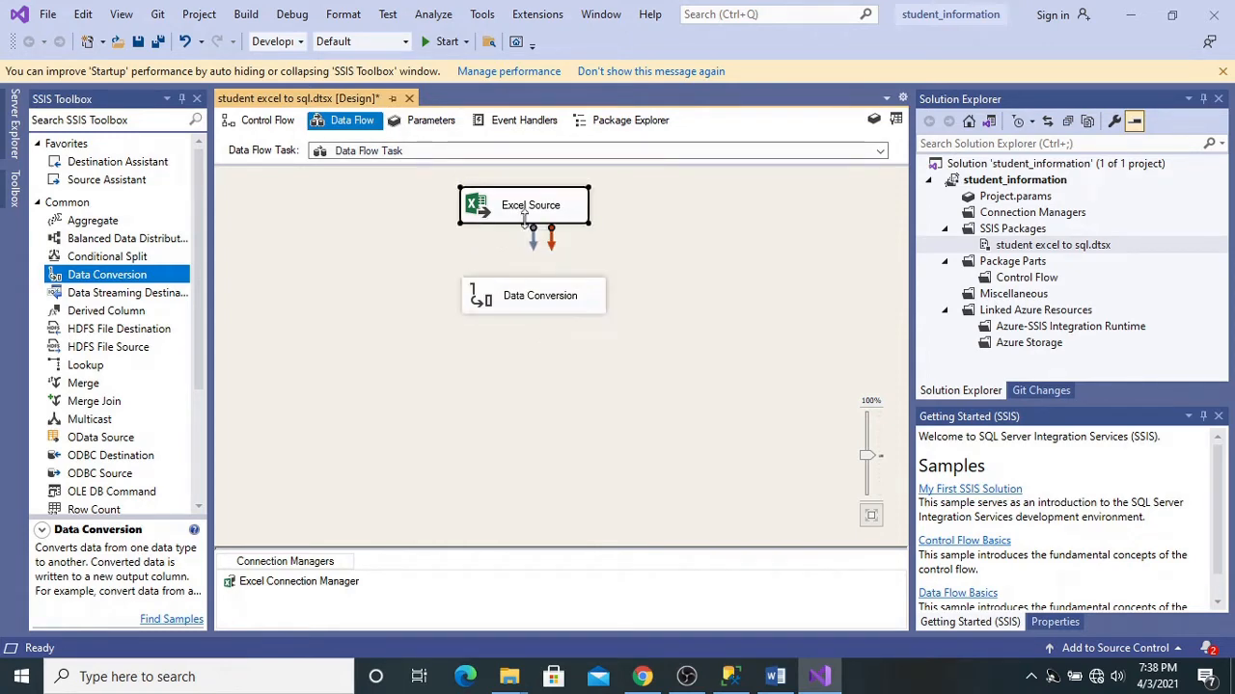
{"action": "left_click_drag", "start_coordinate": [532, 236], "coordinate": [541, 298]}
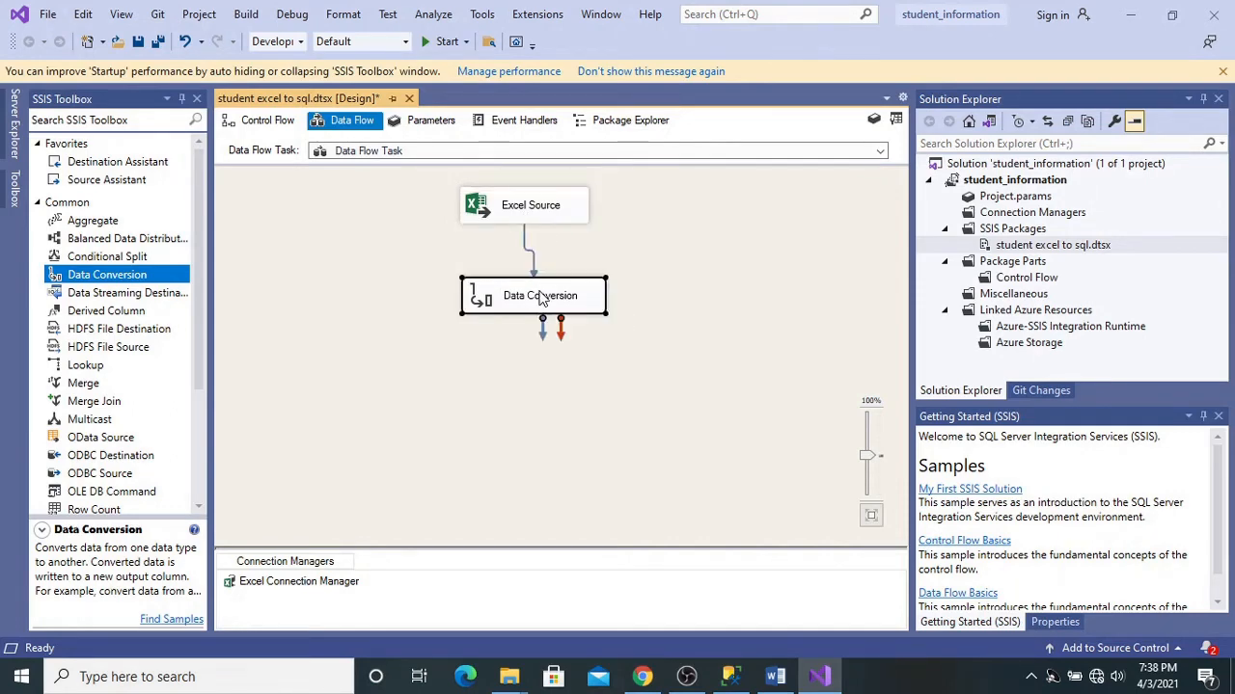
Step: Include all input columns in the Data Conversion, converting sid to four-byte signed integer and name to string [DT_STR]
{"action": "double_click", "coordinate": [540, 298]}
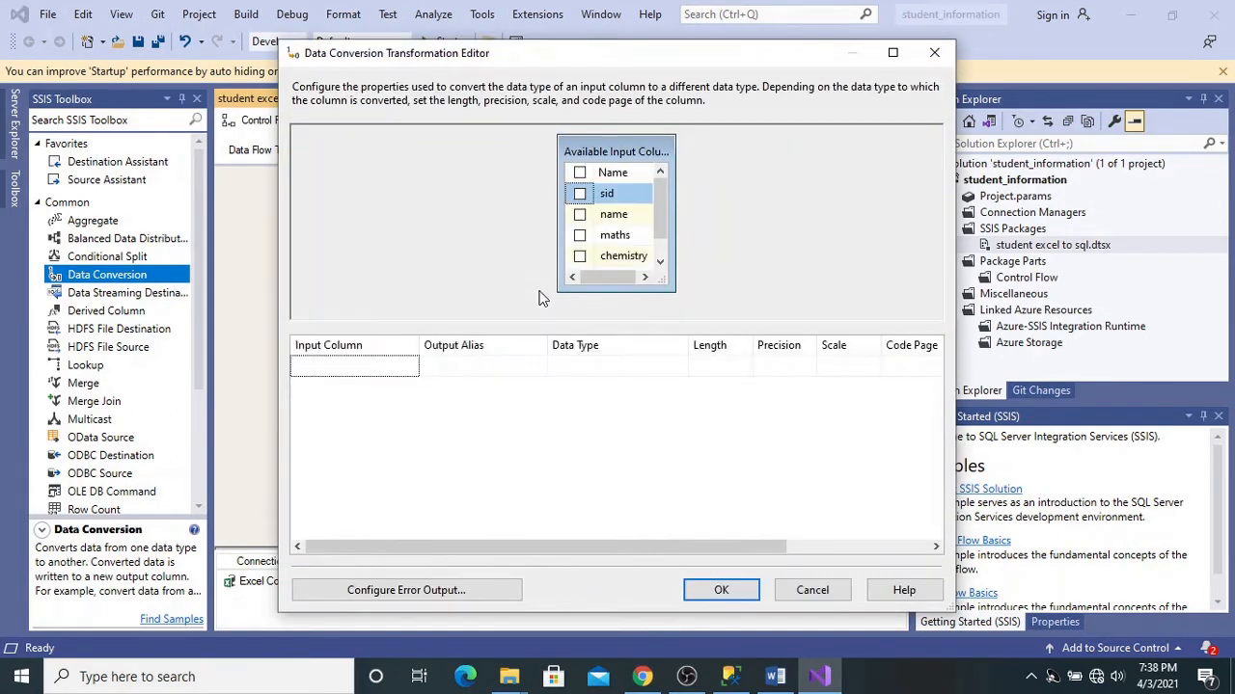
{"action": "left_click", "coordinate": [578, 173]}
{"action": "left_click", "coordinate": [591, 373]}
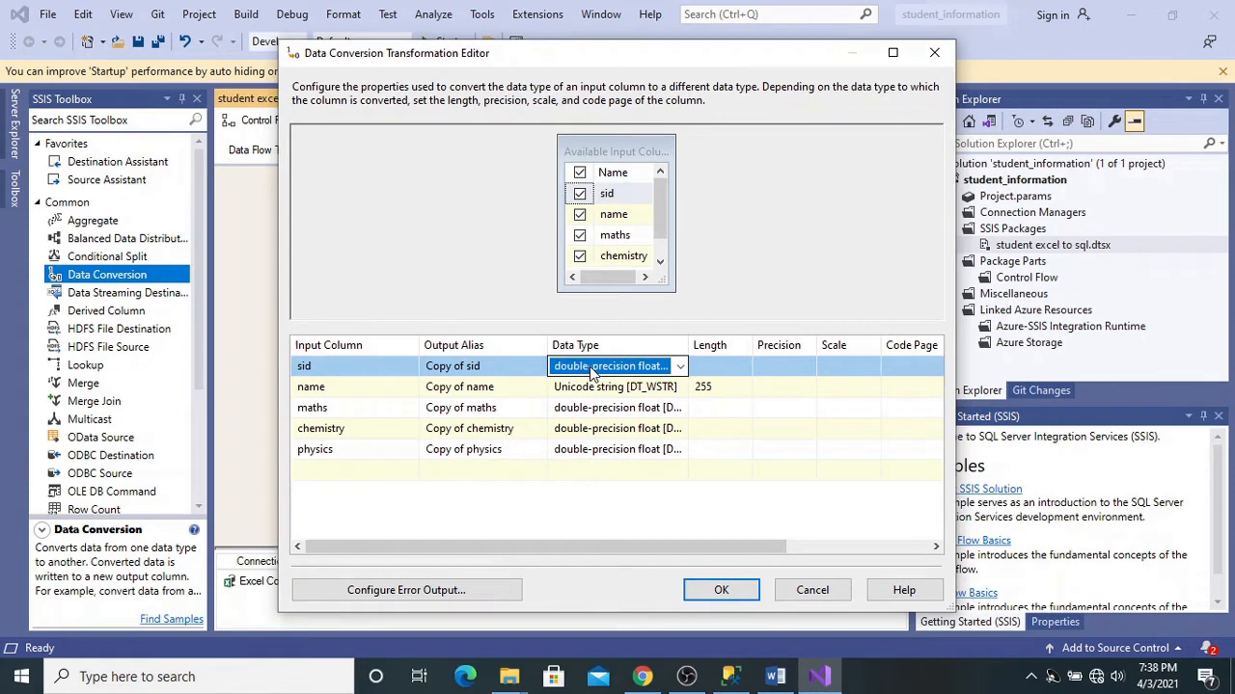
{"action": "scroll", "coordinate": [591, 372], "scroll_direction": "down", "scroll_amount": 5}
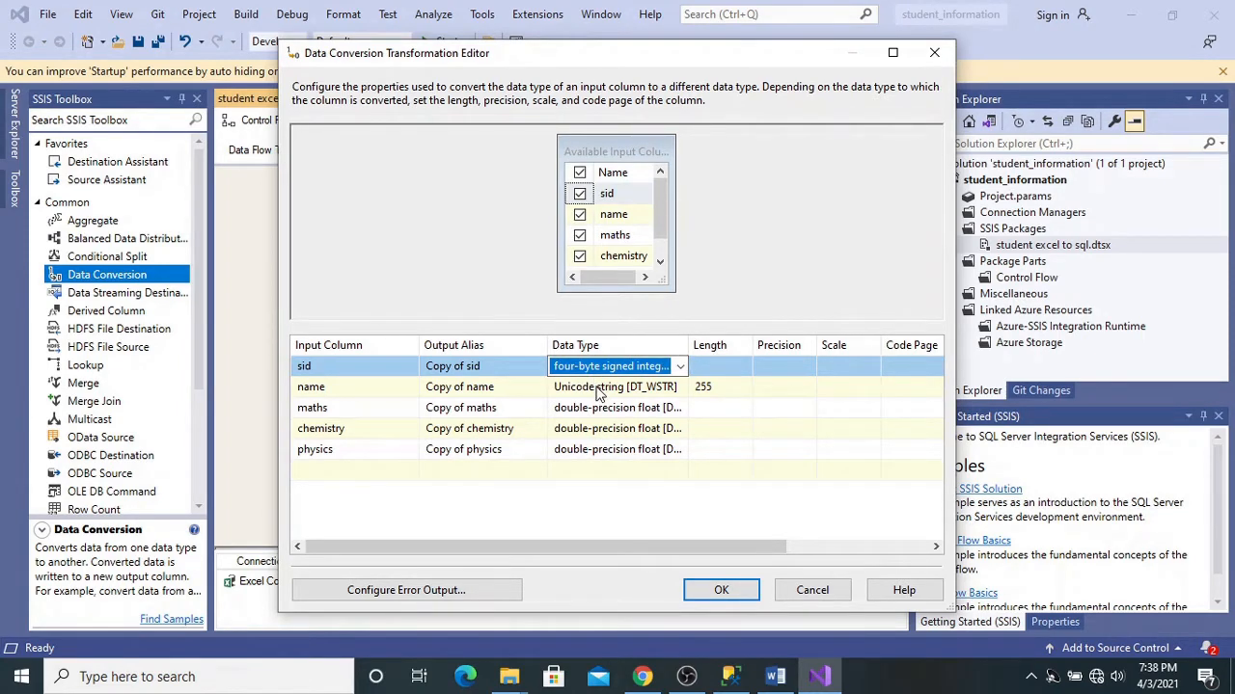
{"action": "left_click", "coordinate": [595, 391]}
{"action": "scroll", "coordinate": [598, 393], "scroll_direction": "up", "scroll_amount": 3}
{"action": "scroll", "coordinate": [598, 394], "scroll_direction": "down", "scroll_amount": 2}
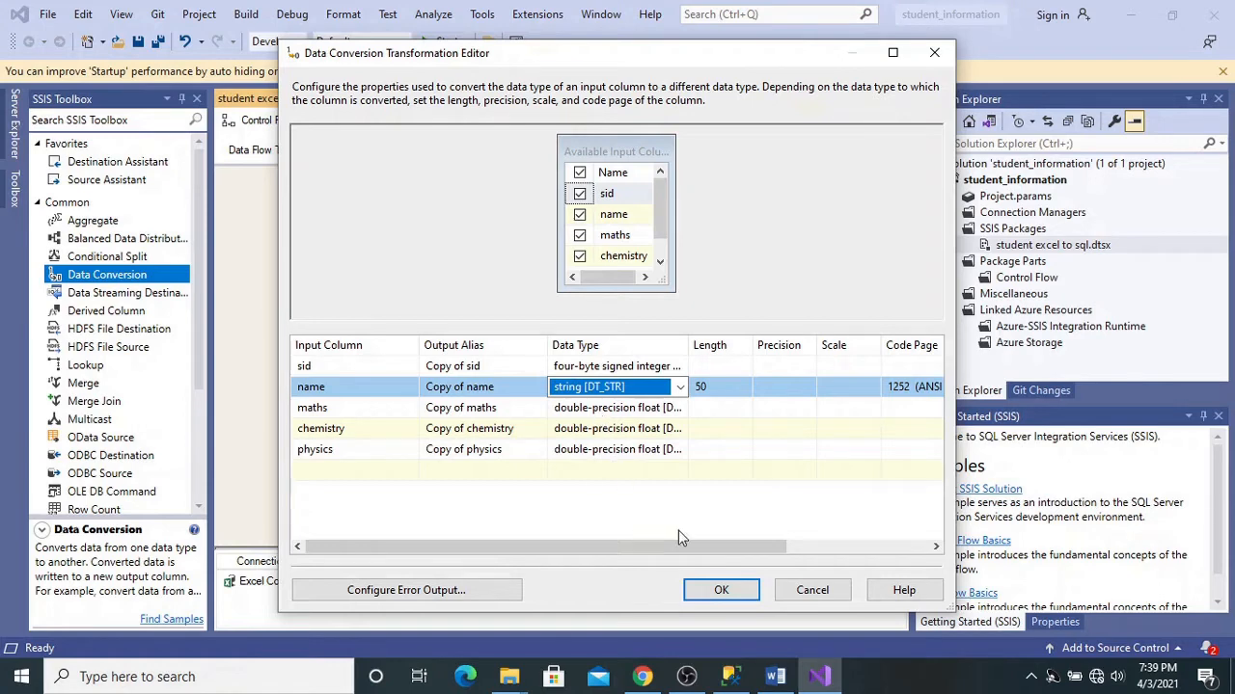
{"action": "left_click", "coordinate": [716, 593]}
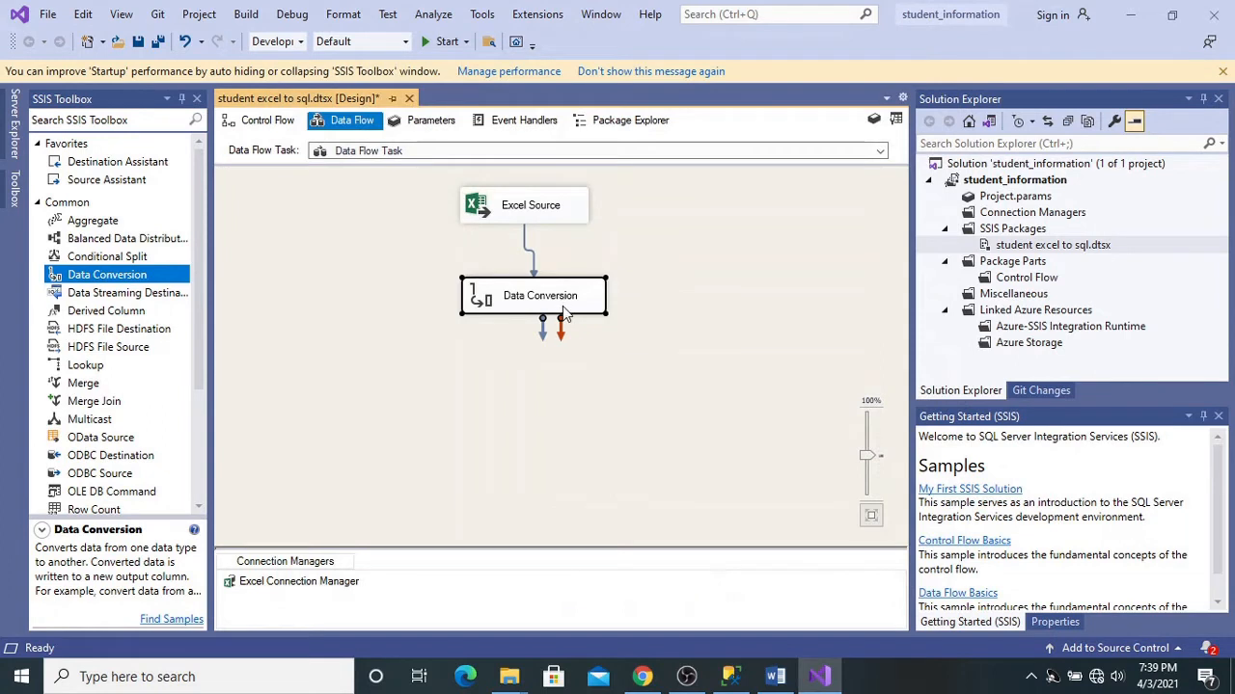
Step: Move the Data Conversion closer to the Excel Source and connect its regular output to a new Derived Column transformation
{"action": "left_click_drag", "start_coordinate": [565, 314], "coordinate": [565, 281]}
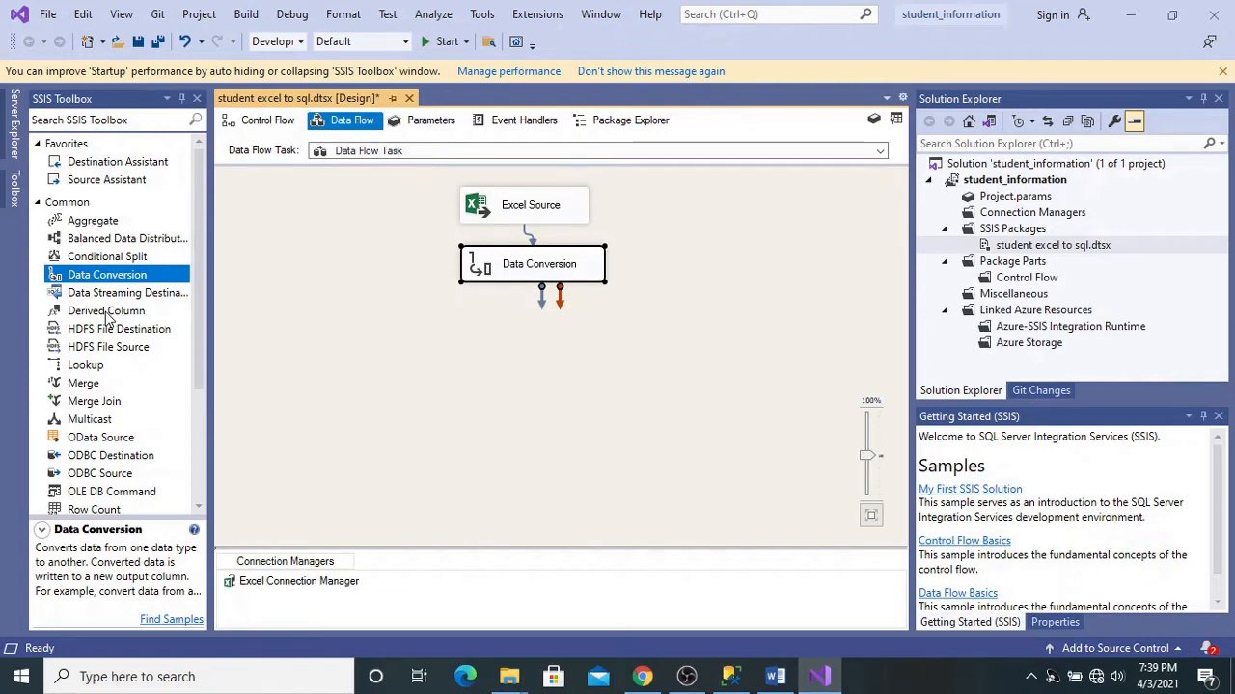
{"action": "left_click_drag", "start_coordinate": [108, 313], "coordinate": [309, 335]}
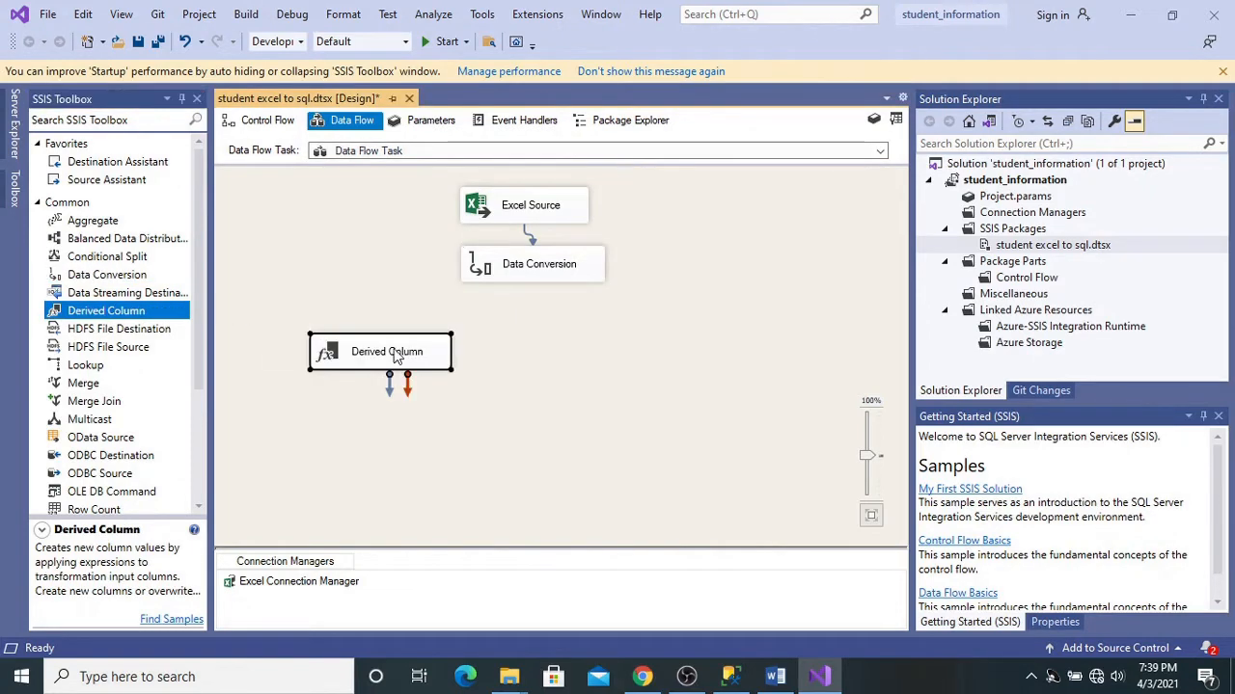
{"action": "left_click", "coordinate": [515, 262]}
{"action": "left_click_drag", "start_coordinate": [539, 295], "coordinate": [405, 350]}
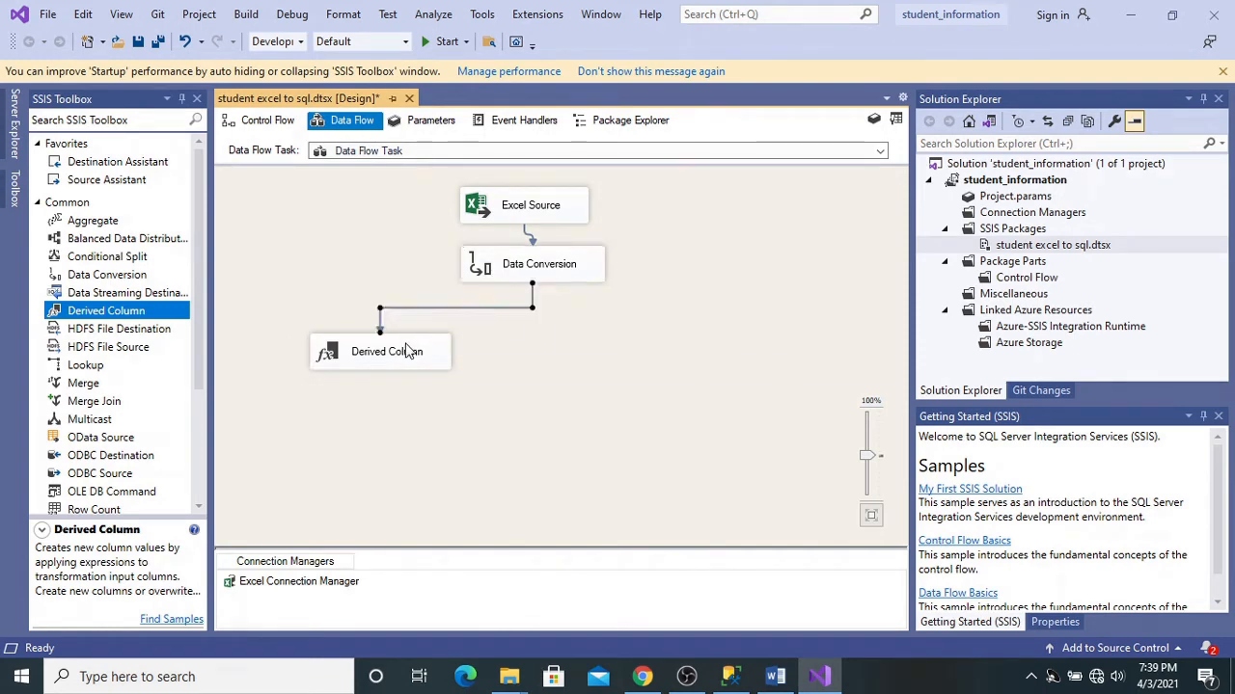
Step: Define two new columns named total and avg in the Derived Column transformation
{"action": "double_click", "coordinate": [405, 351]}
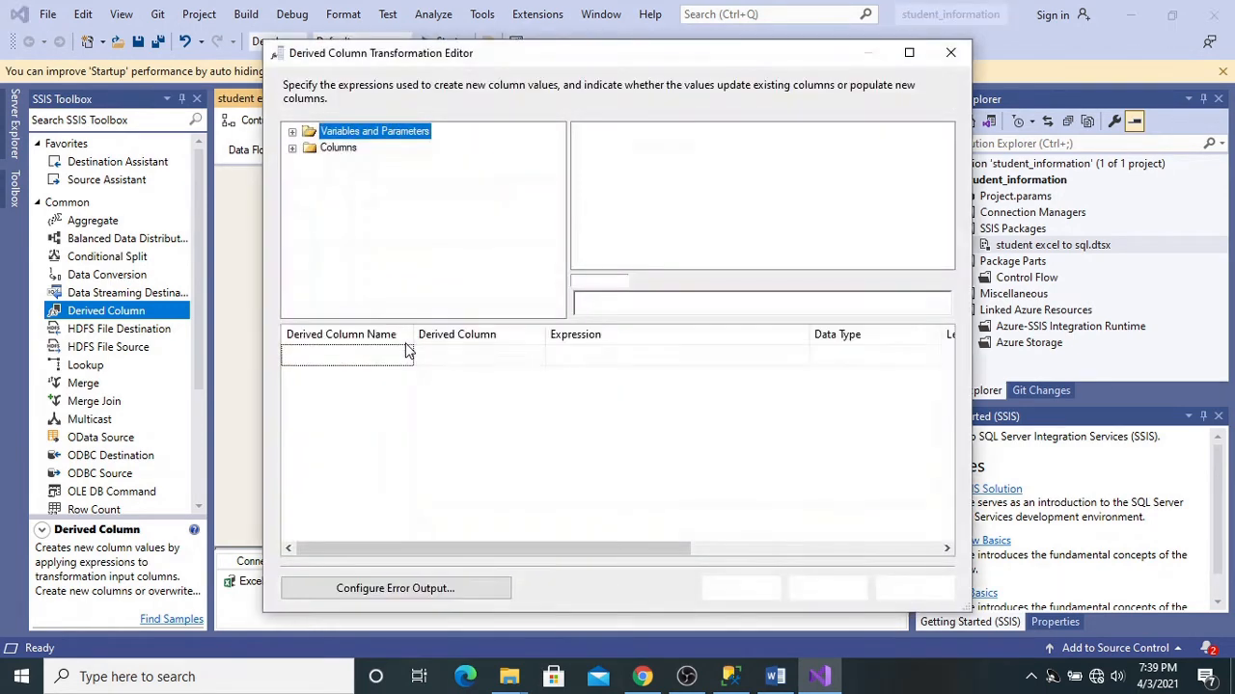
{"action": "left_click", "coordinate": [368, 356]}
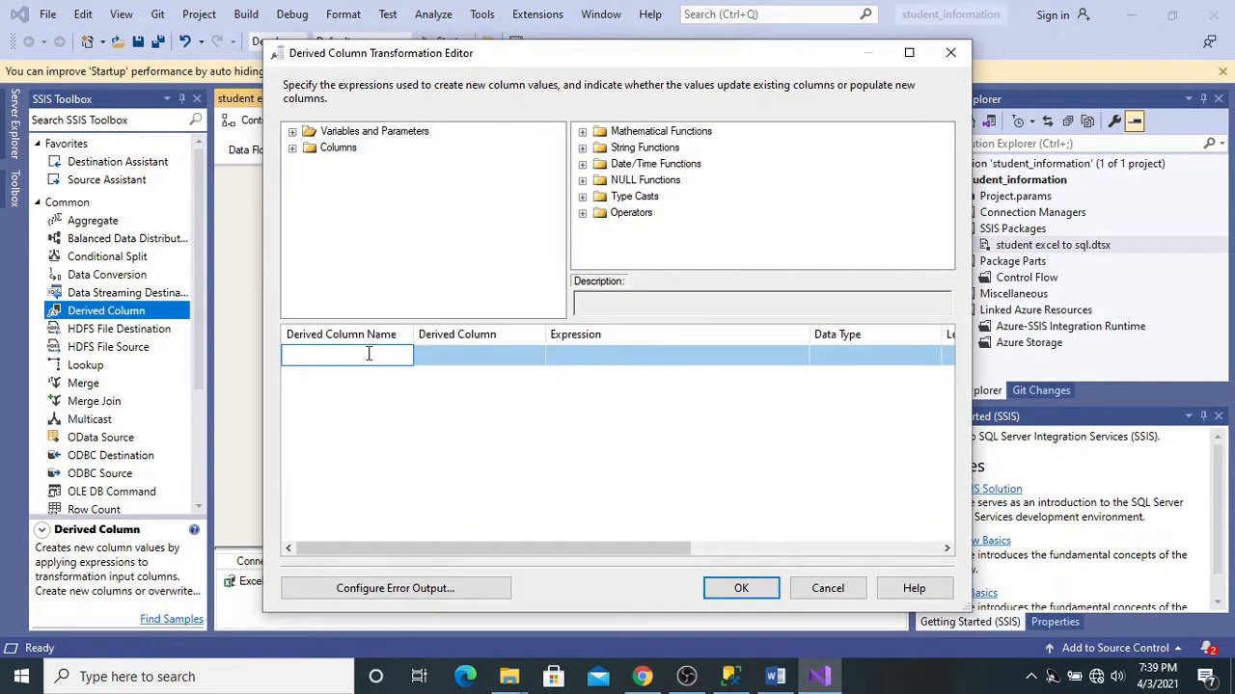
{"action": "type", "text": "total"}
{"action": "left_click", "coordinate": [330, 378]}
{"action": "type", "text": "avg"}
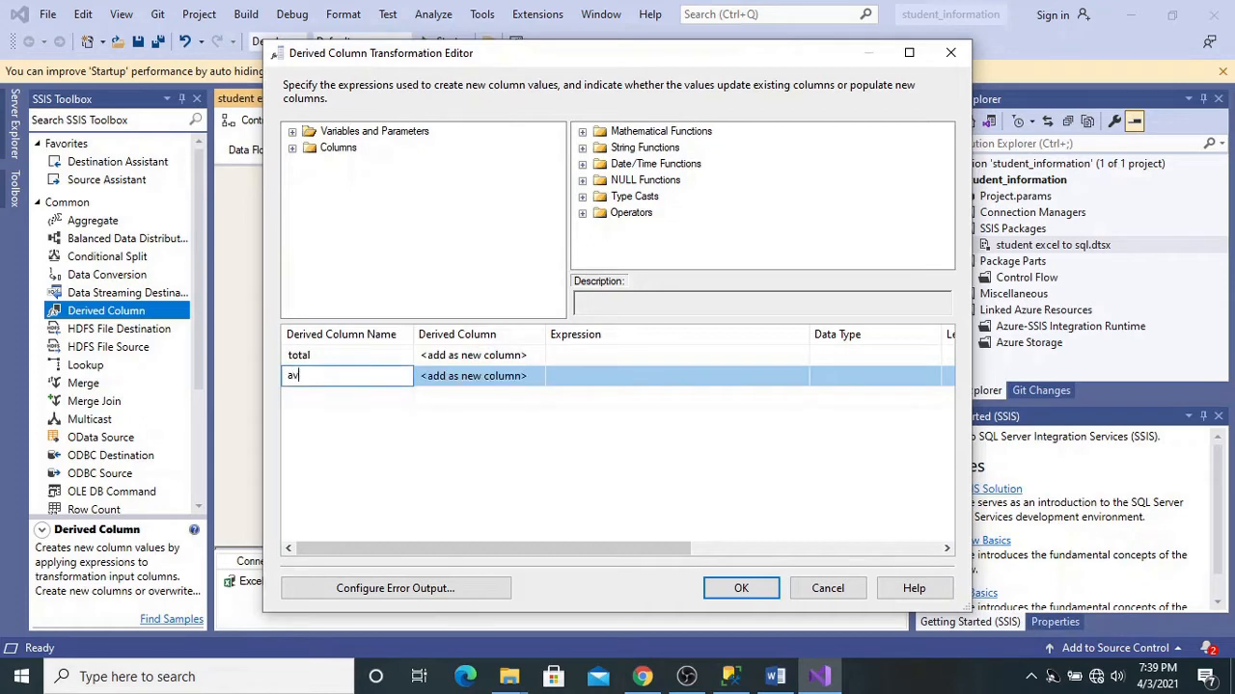
Step: Build the total column's expression as [Copy of maths]+ [Copy of chemistry]+ [Copy of physics] from the converted columns
{"action": "left_click", "coordinate": [572, 359]}
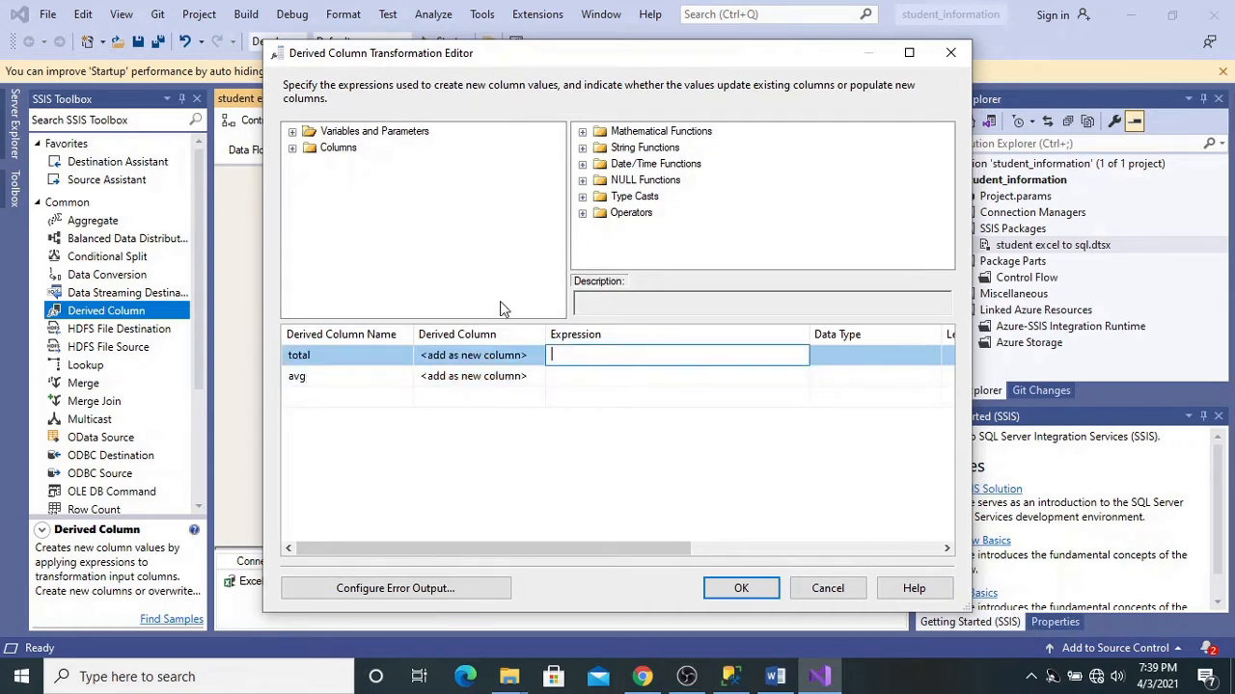
{"action": "left_click", "coordinate": [293, 147]}
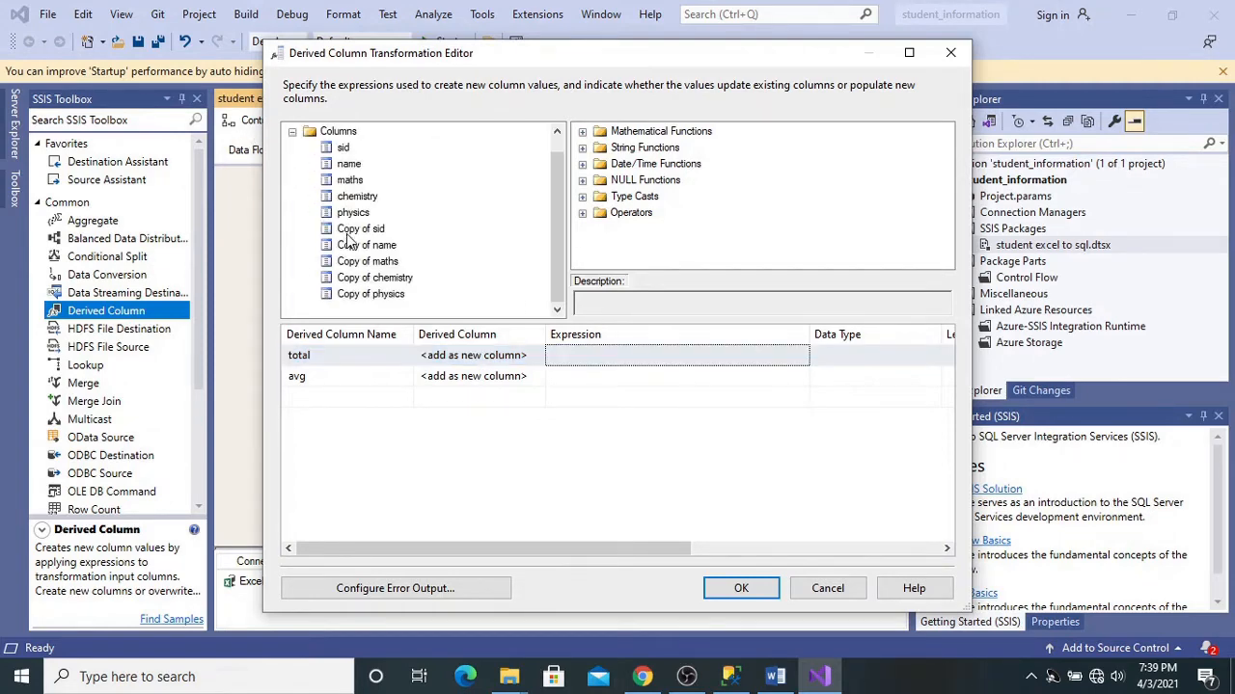
{"action": "left_click", "coordinate": [390, 261]}
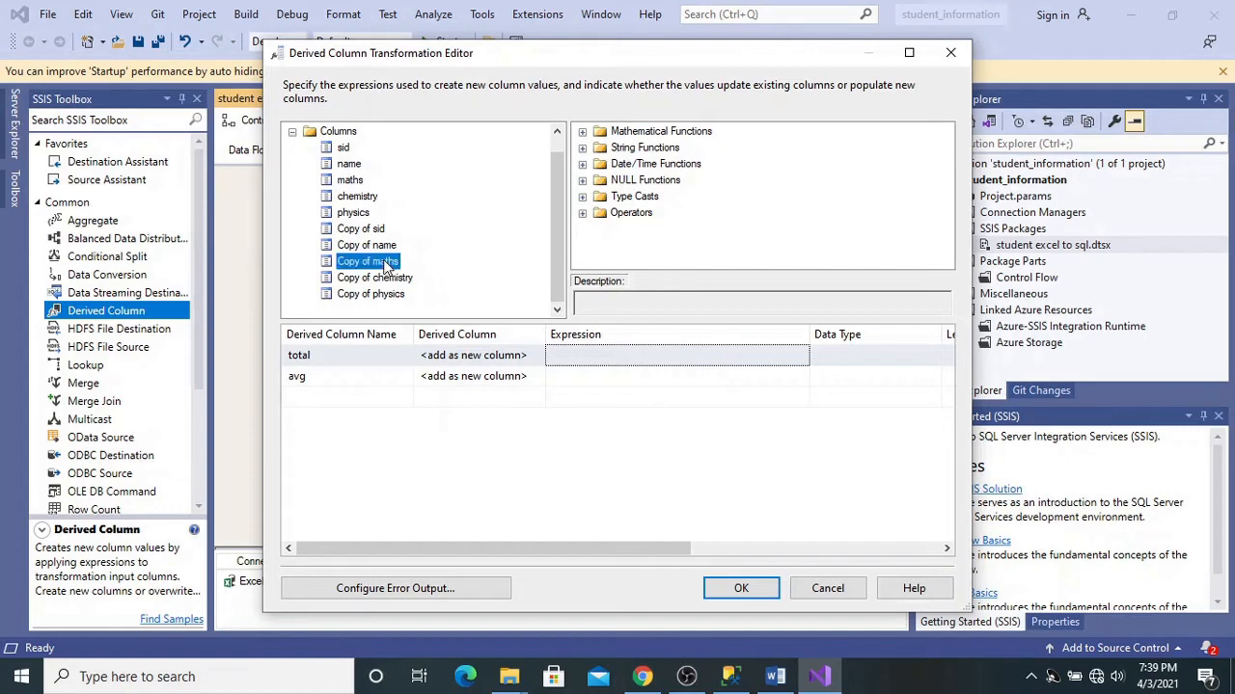
{"action": "left_click", "coordinate": [601, 357]}
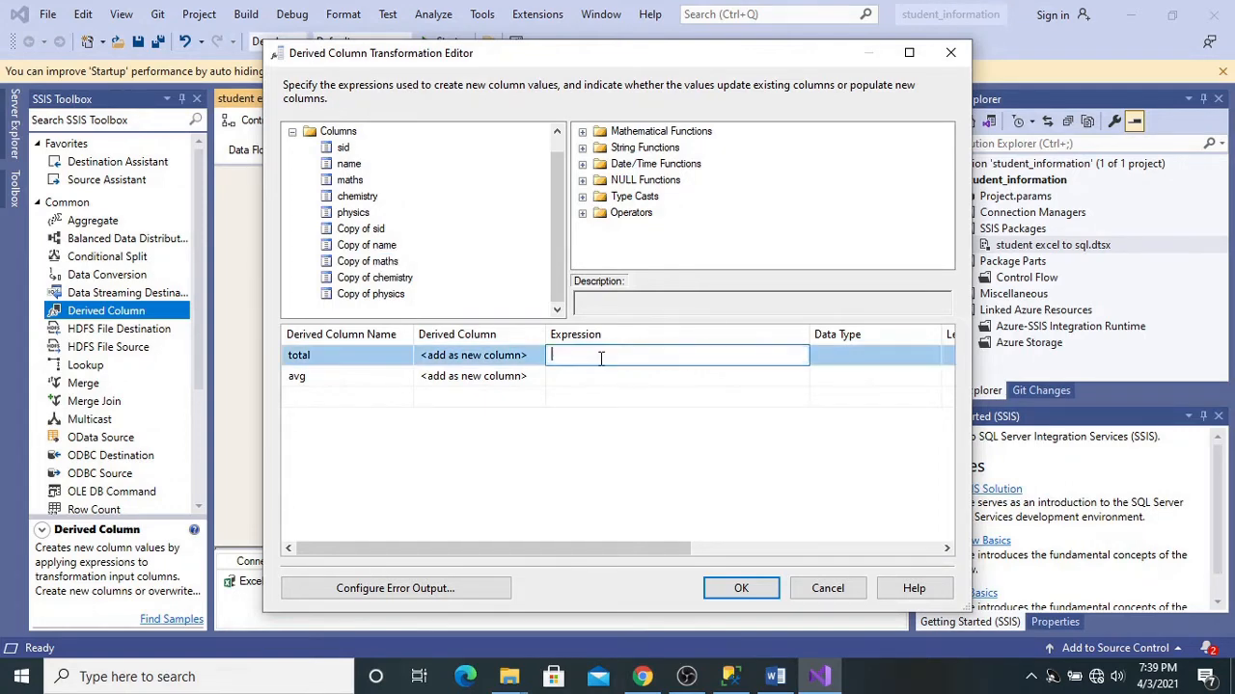
{"action": "left_click", "coordinate": [386, 262]}
{"action": "left_click_drag", "start_coordinate": [417, 279], "coordinate": [552, 355]}
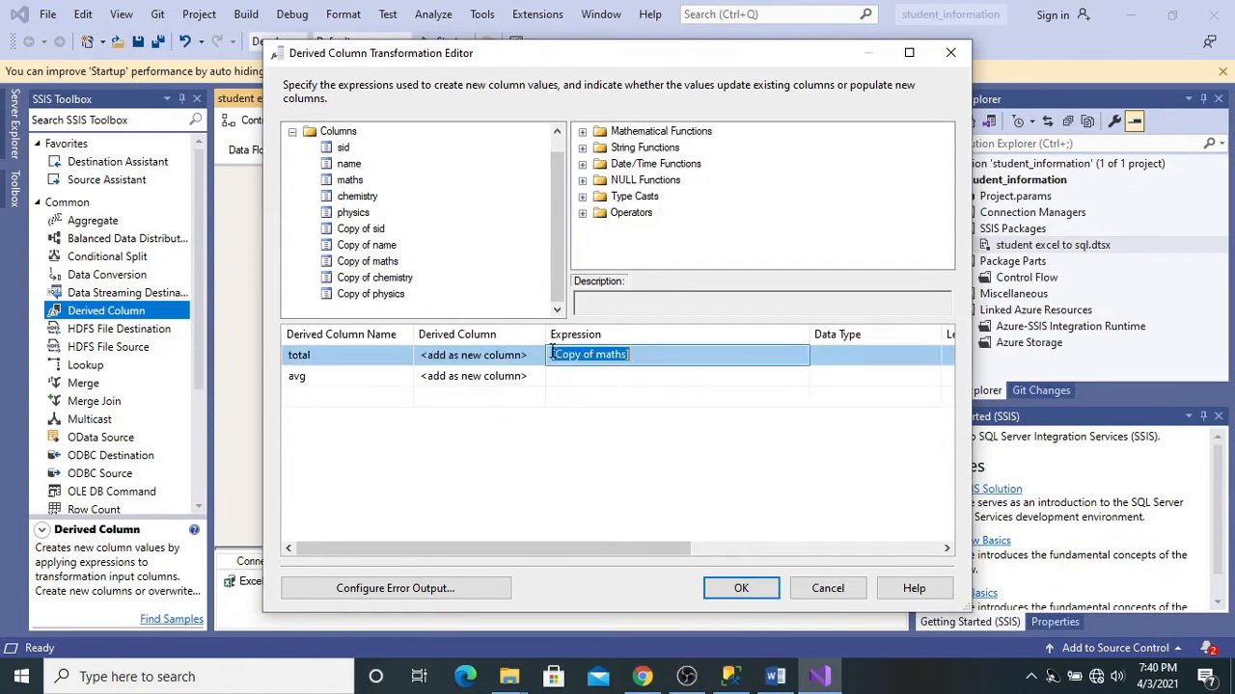
{"action": "left_click", "coordinate": [667, 355]}
{"action": "type", "text": "+"}
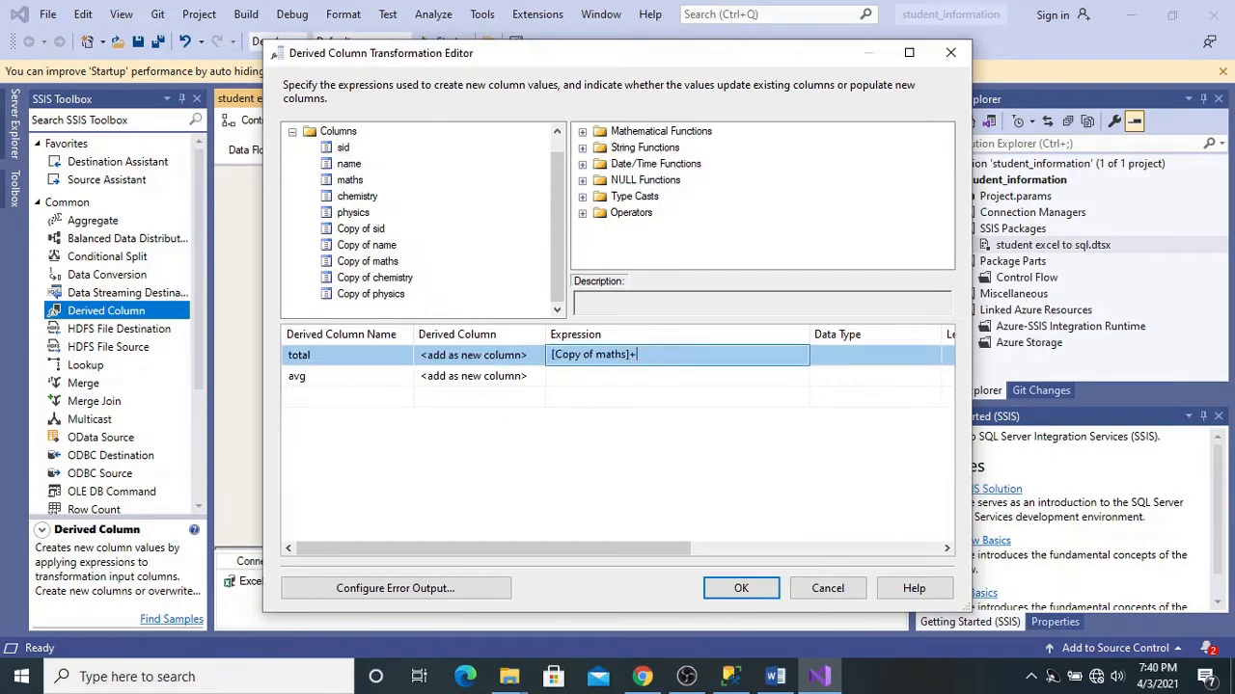
{"action": "left_click", "coordinate": [372, 278]}
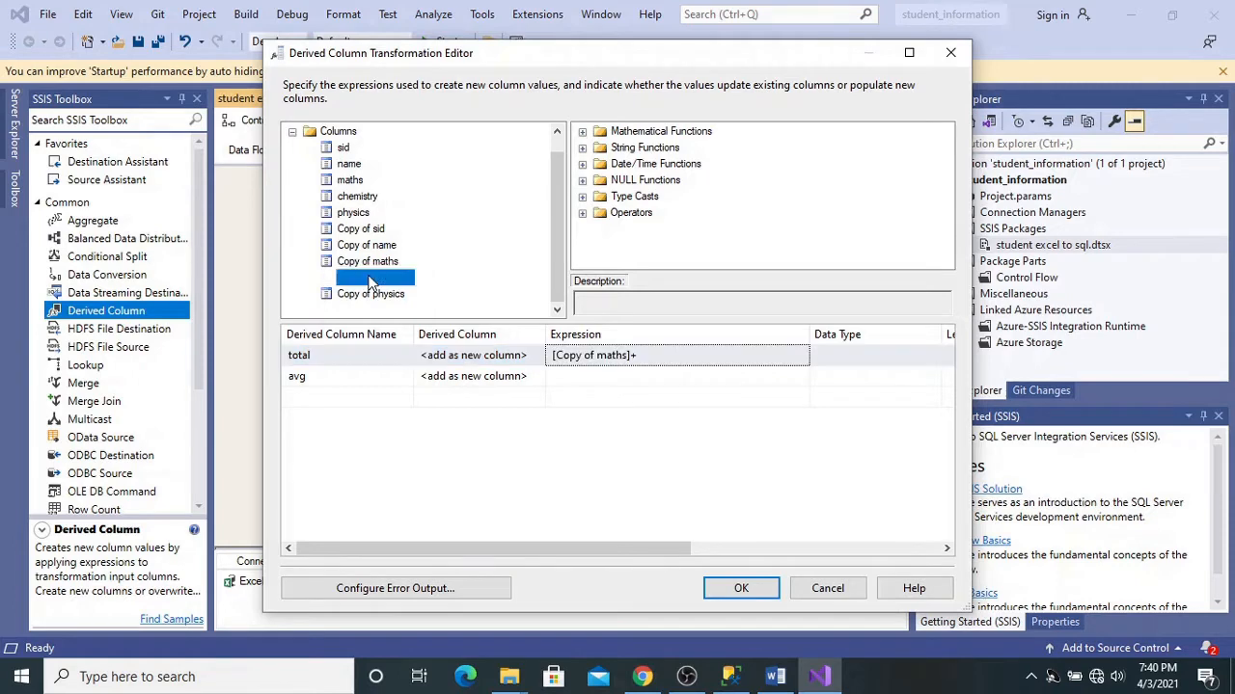
{"action": "left_click_drag", "start_coordinate": [371, 280], "coordinate": [645, 357]}
{"action": "key", "text": "End"}
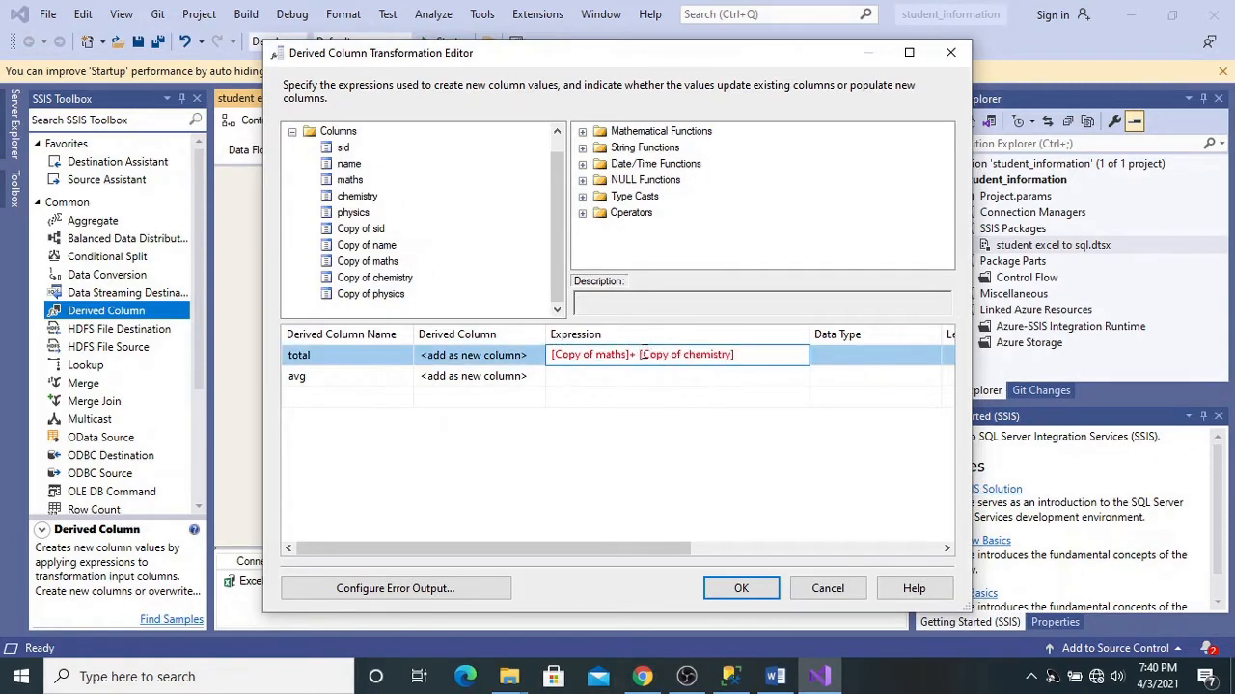
{"action": "type", "text": "+"}
{"action": "left_click_drag", "start_coordinate": [362, 294], "coordinate": [759, 355]}
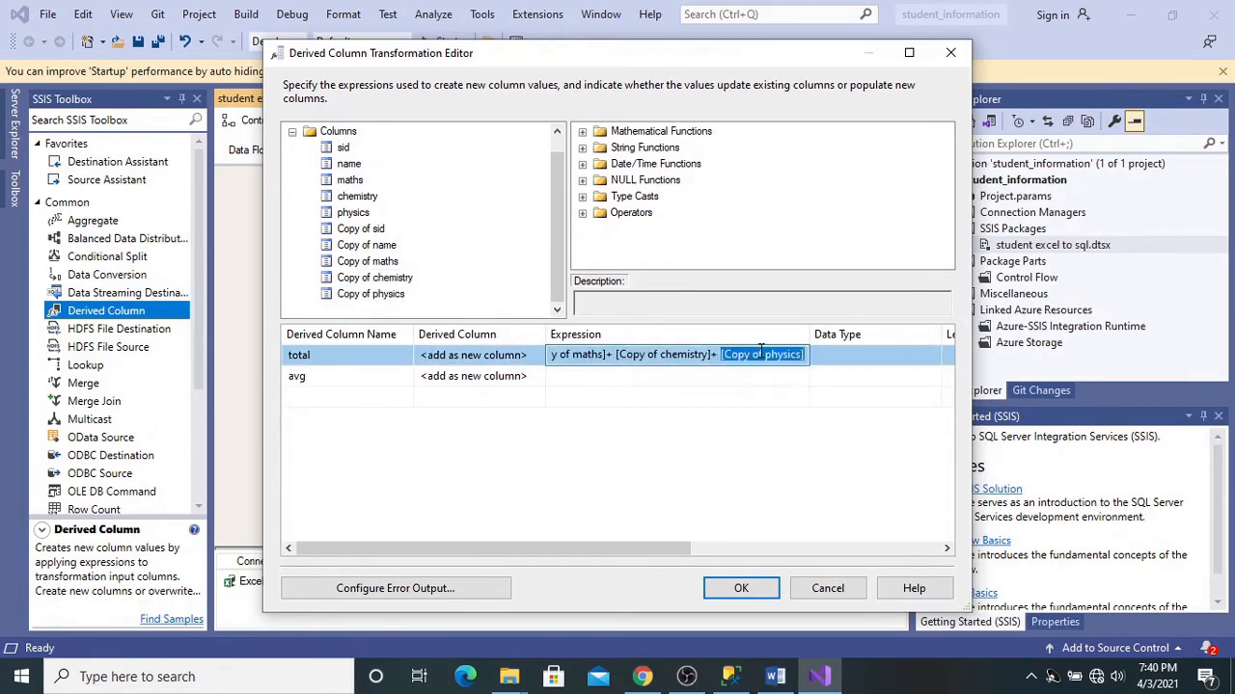
{"action": "left_click", "coordinate": [652, 357]}
Step: Set the avg expression to ([Copy of maths]+ [Copy of chemistry]+ [Copy of physics])/3, reusing the total formula, and accept the derived columns
{"action": "left_click", "coordinate": [607, 375]}
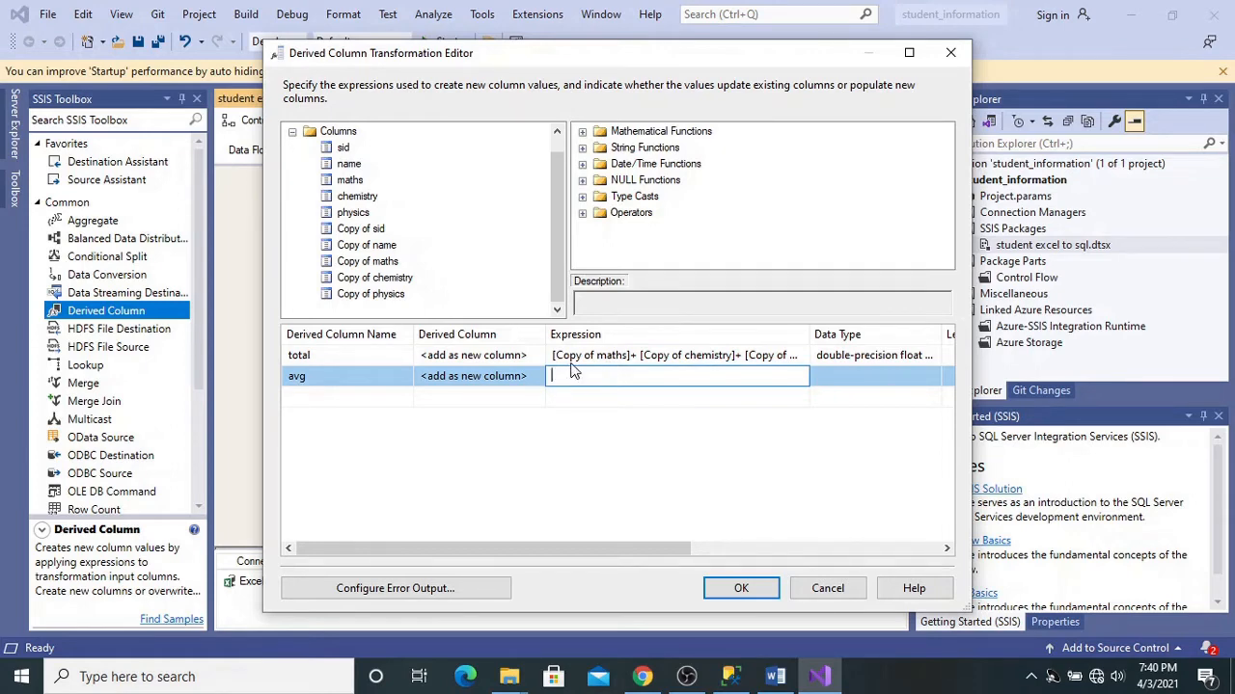
{"action": "left_click", "coordinate": [578, 355]}
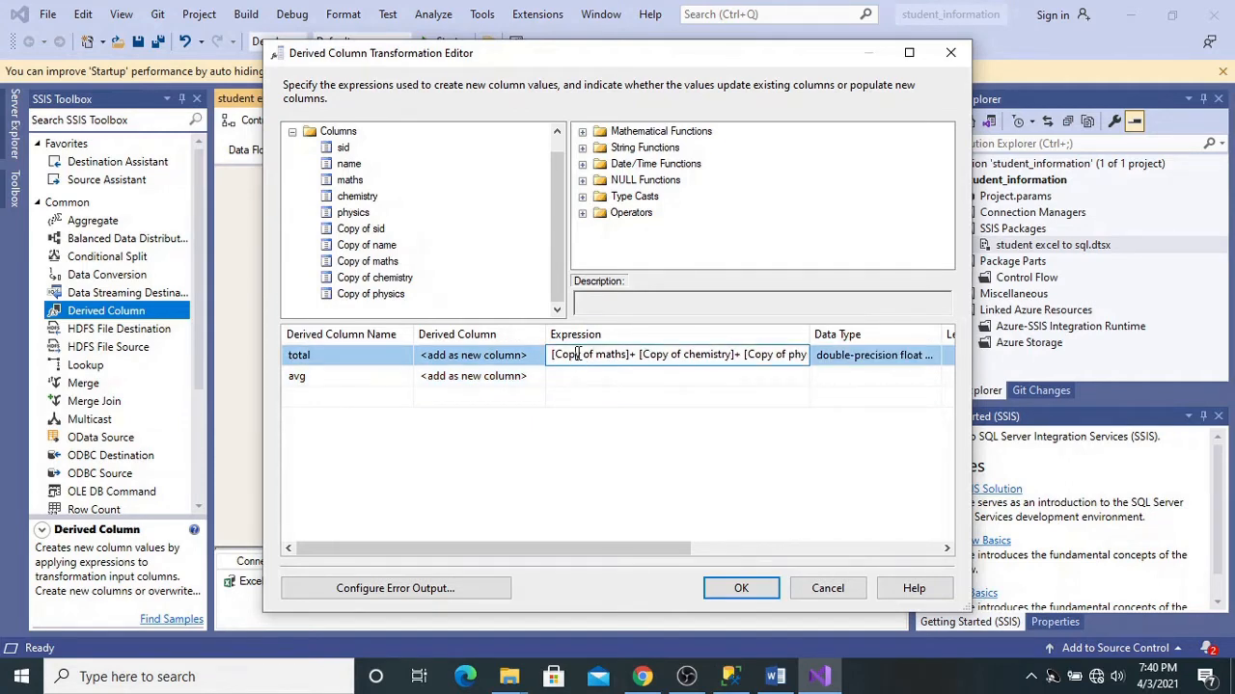
{"action": "key", "text": "ctrl+a"}
{"action": "key", "text": "ctrl+c"}
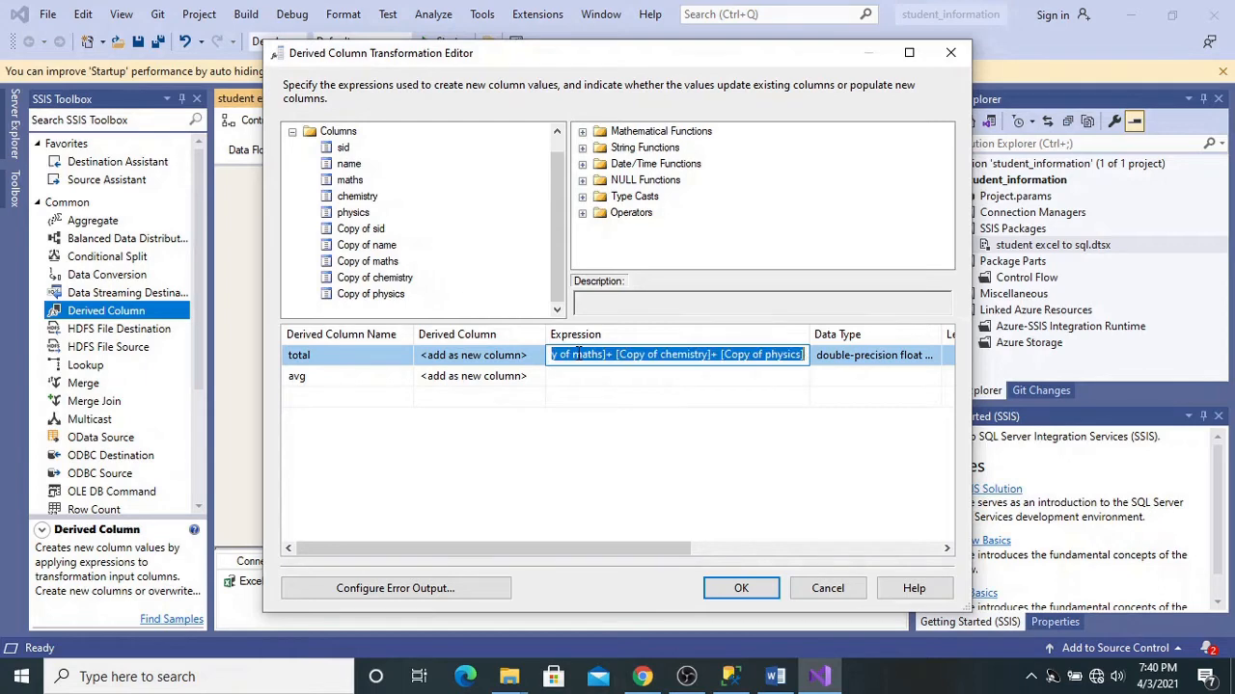
{"action": "left_click", "coordinate": [579, 377]}
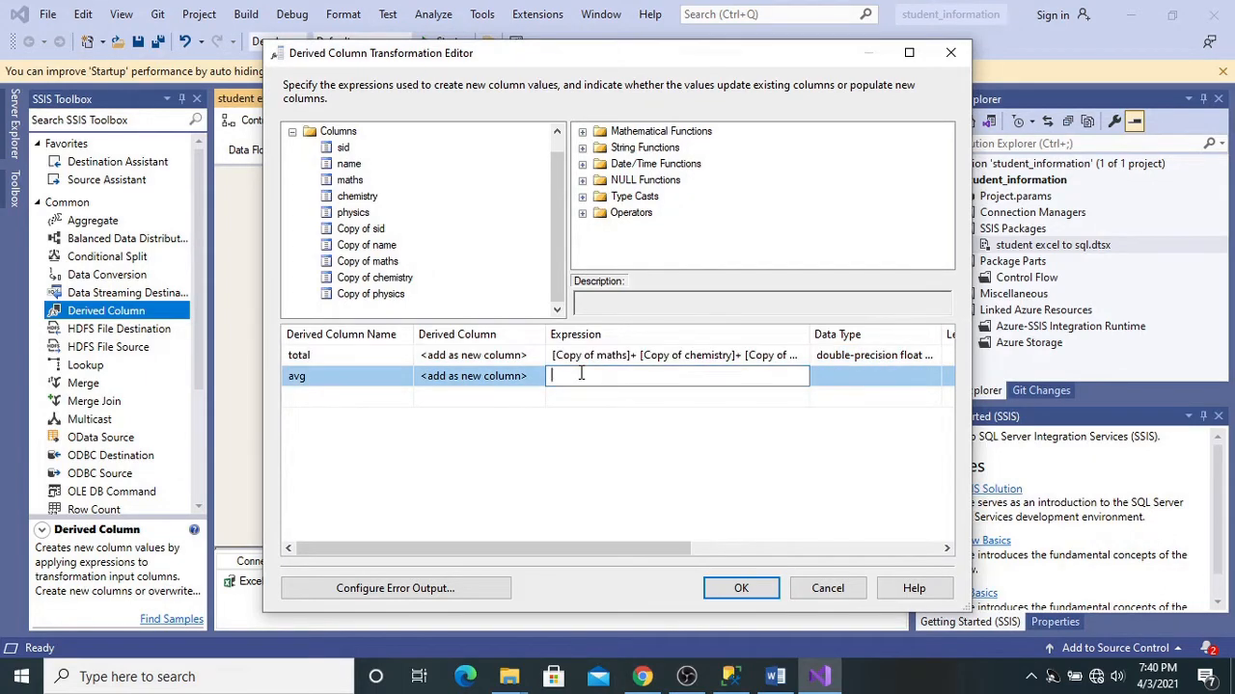
{"action": "type", "text": "()"}
{"action": "type", "text": "/"}
{"action": "type", "text": "3"}
{"action": "key", "text": "Left"}
{"action": "key", "text": "Left"}
{"action": "key", "text": "Left"}
{"action": "key", "text": "ctrl+v"}
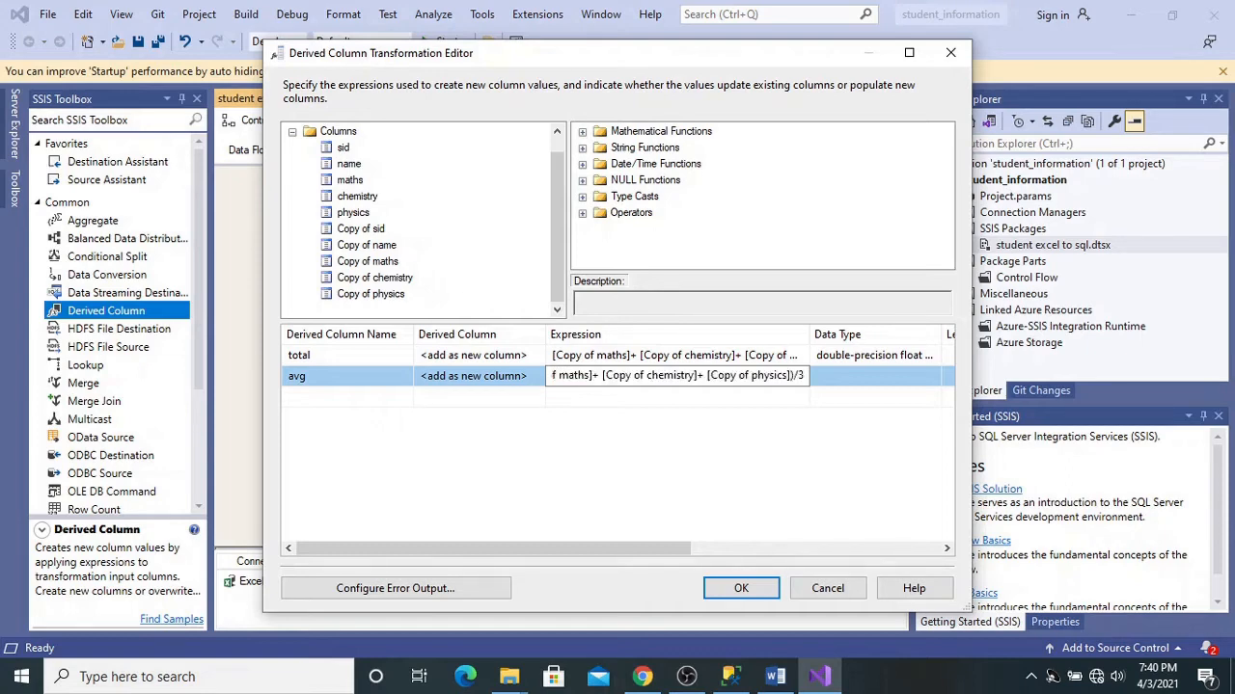
{"action": "left_click", "coordinate": [628, 355]}
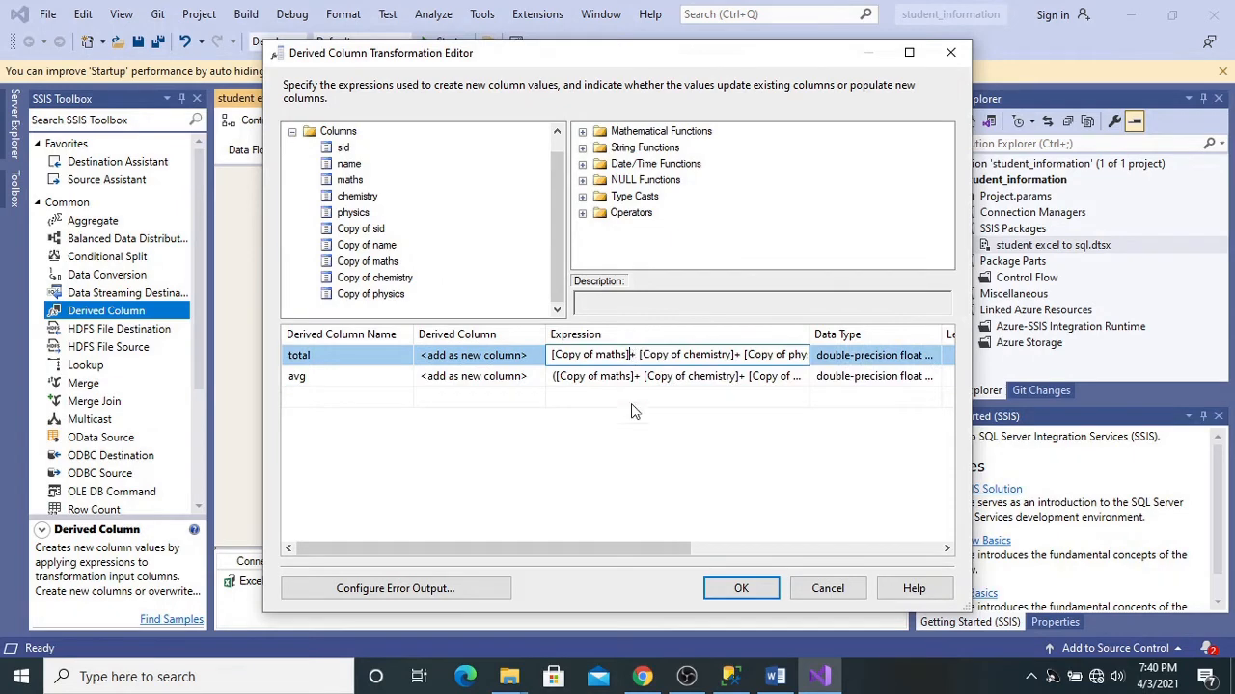
{"action": "left_click", "coordinate": [735, 589]}
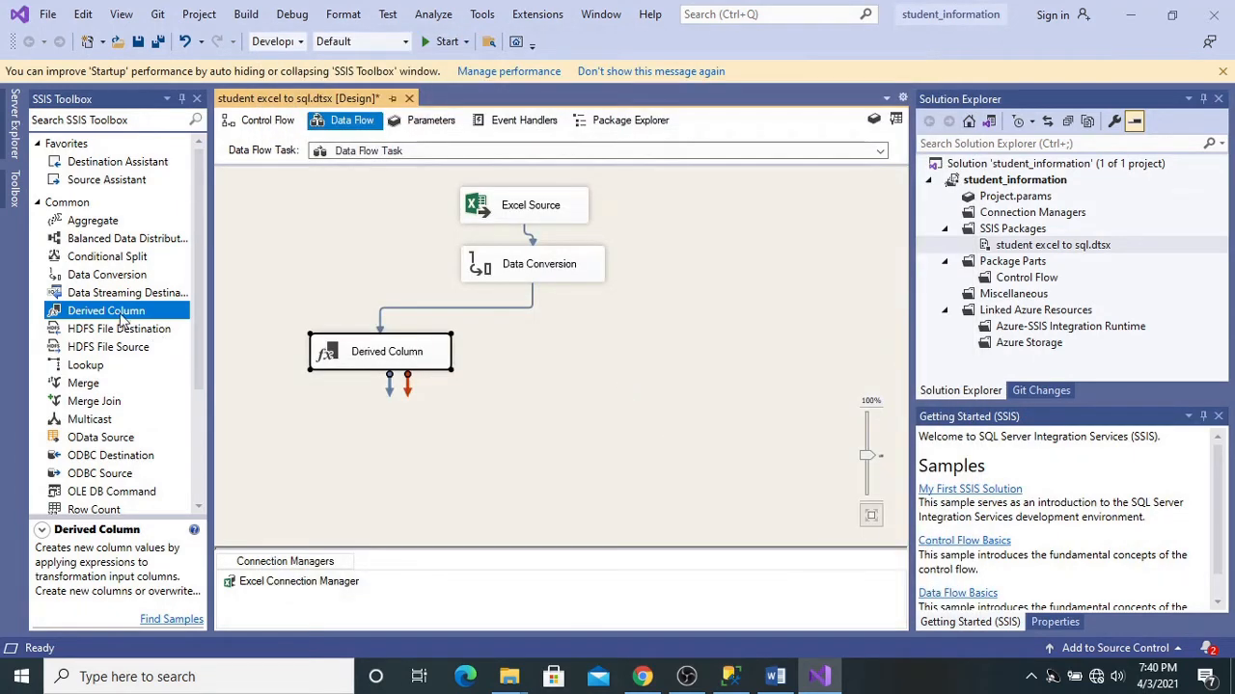
Step: Add a second Derived Column transformation to the data flow and connect the first Derived Column's regular output to it
{"action": "left_click_drag", "start_coordinate": [113, 318], "coordinate": [548, 363]}
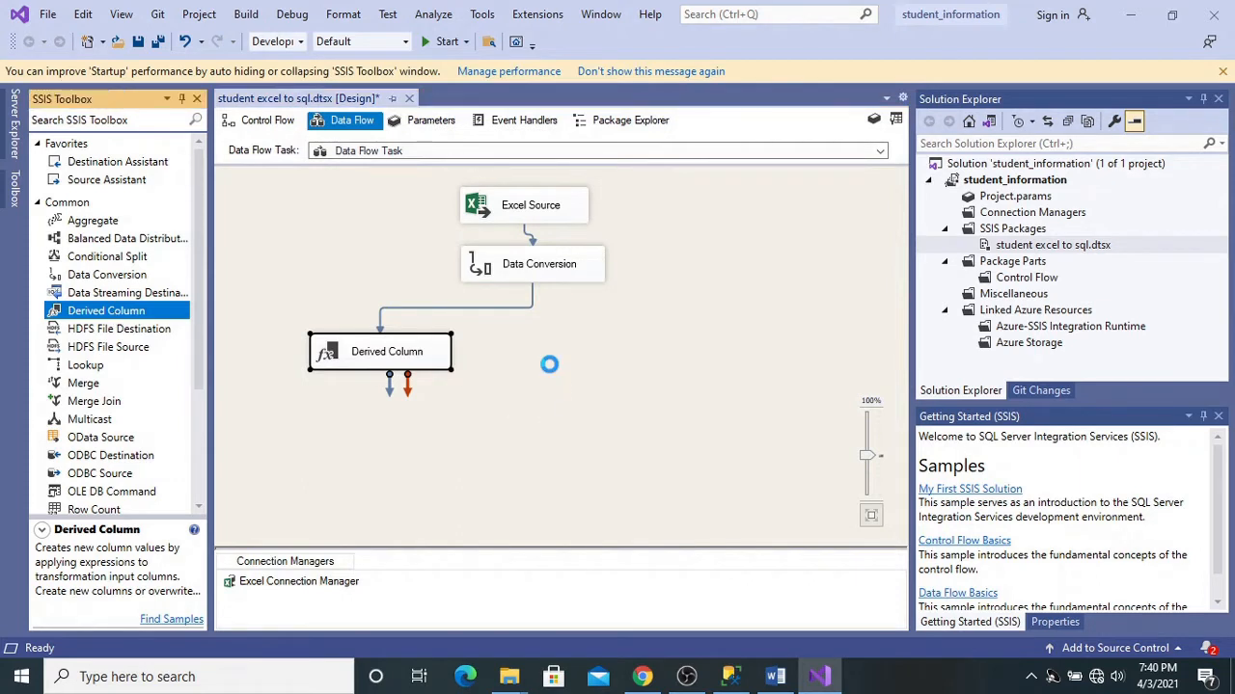
{"action": "left_click", "coordinate": [396, 353]}
{"action": "left_click_drag", "start_coordinate": [389, 384], "coordinate": [651, 384]}
{"action": "left_click", "coordinate": [651, 384]}
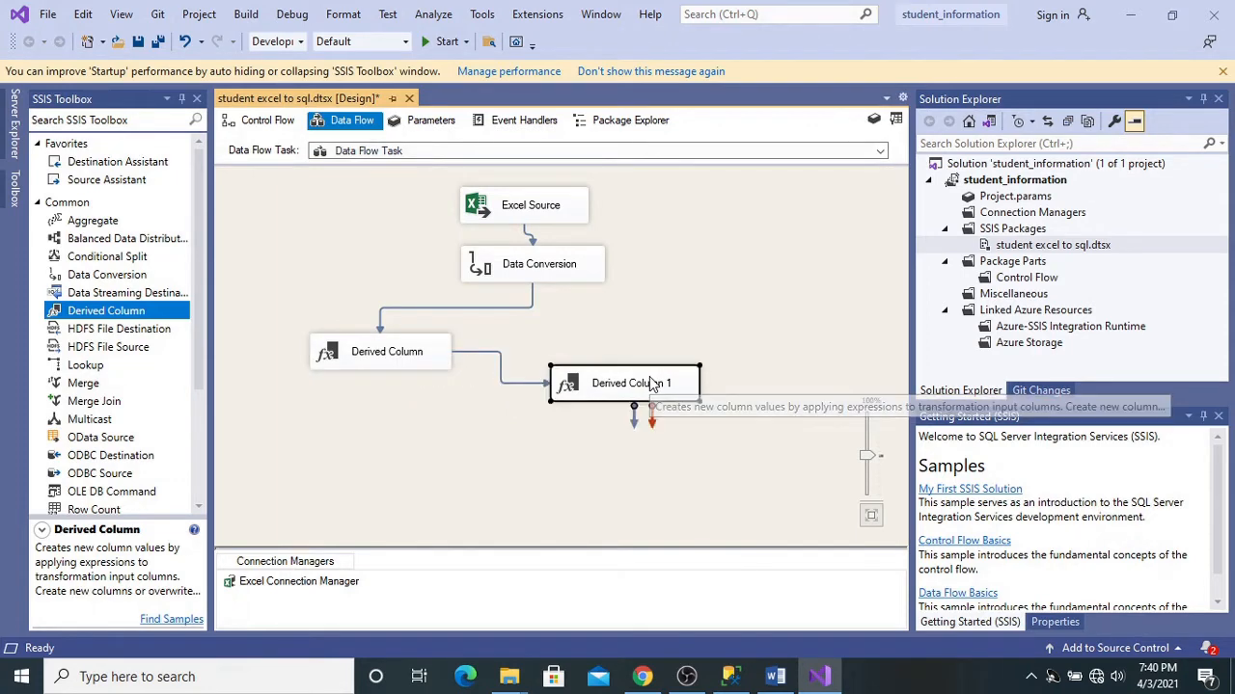
Step: Define a new column named grad in the second Derived Column transformation
{"action": "double_click", "coordinate": [651, 384]}
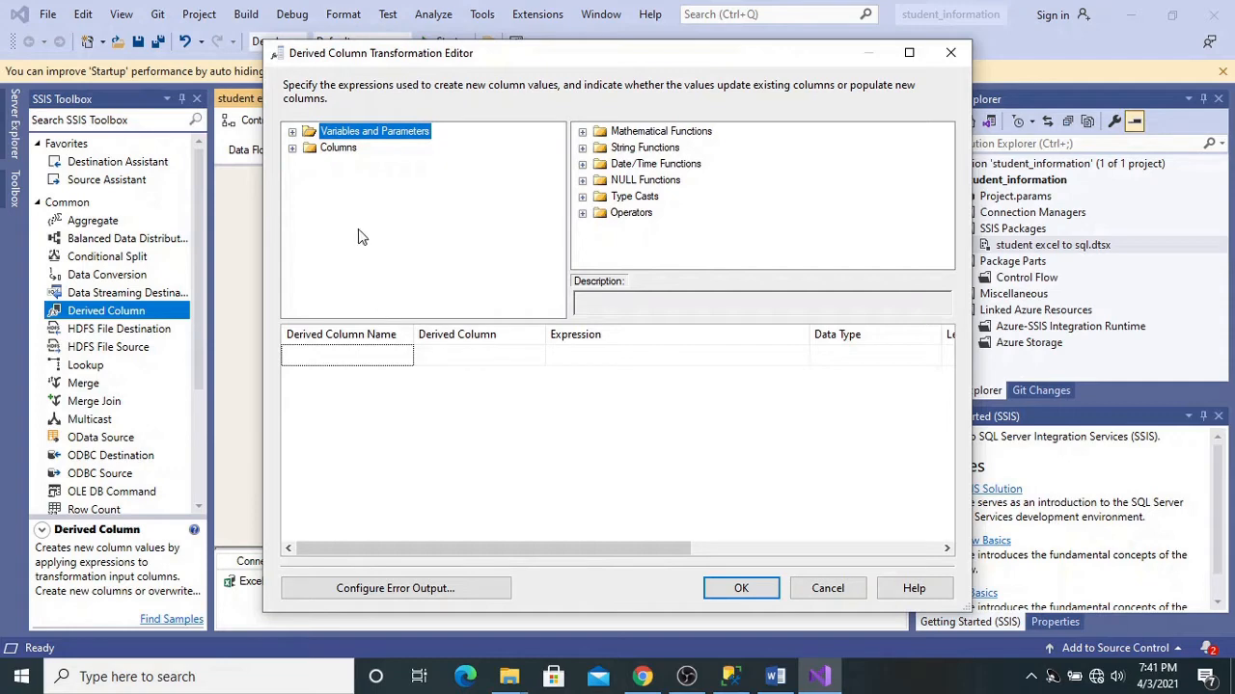
{"action": "left_click", "coordinate": [345, 353]}
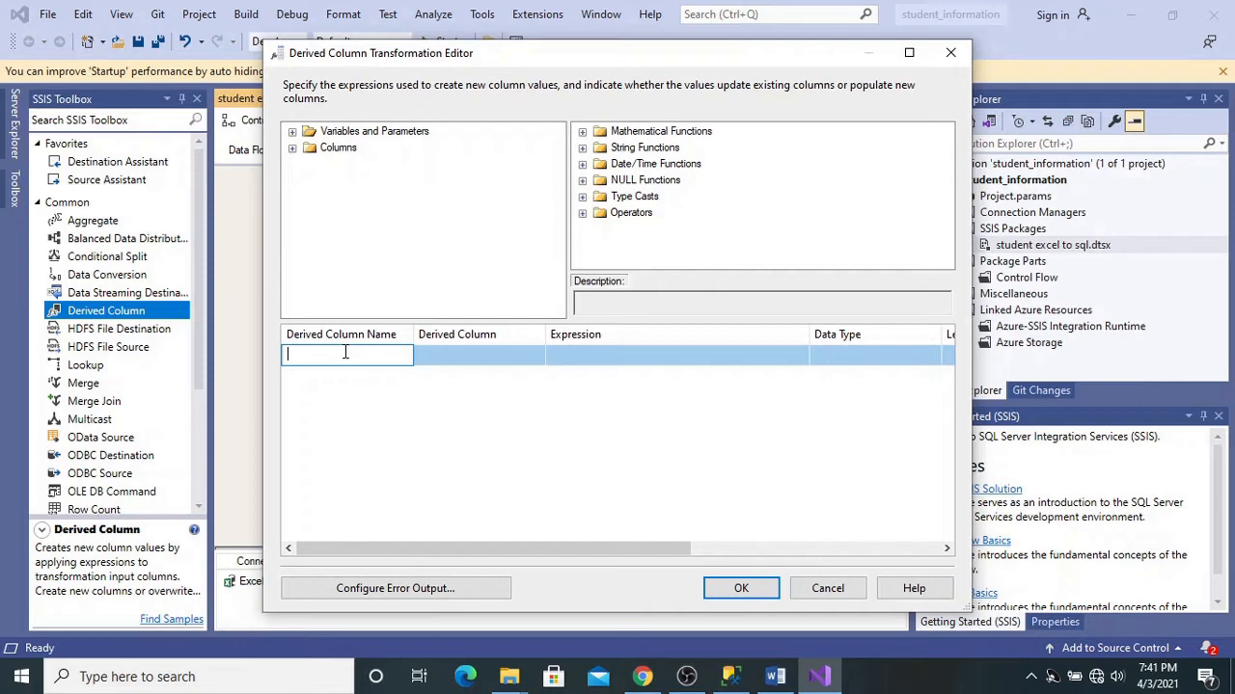
{"action": "type", "text": "grad"}
{"action": "left_click", "coordinate": [558, 357]}
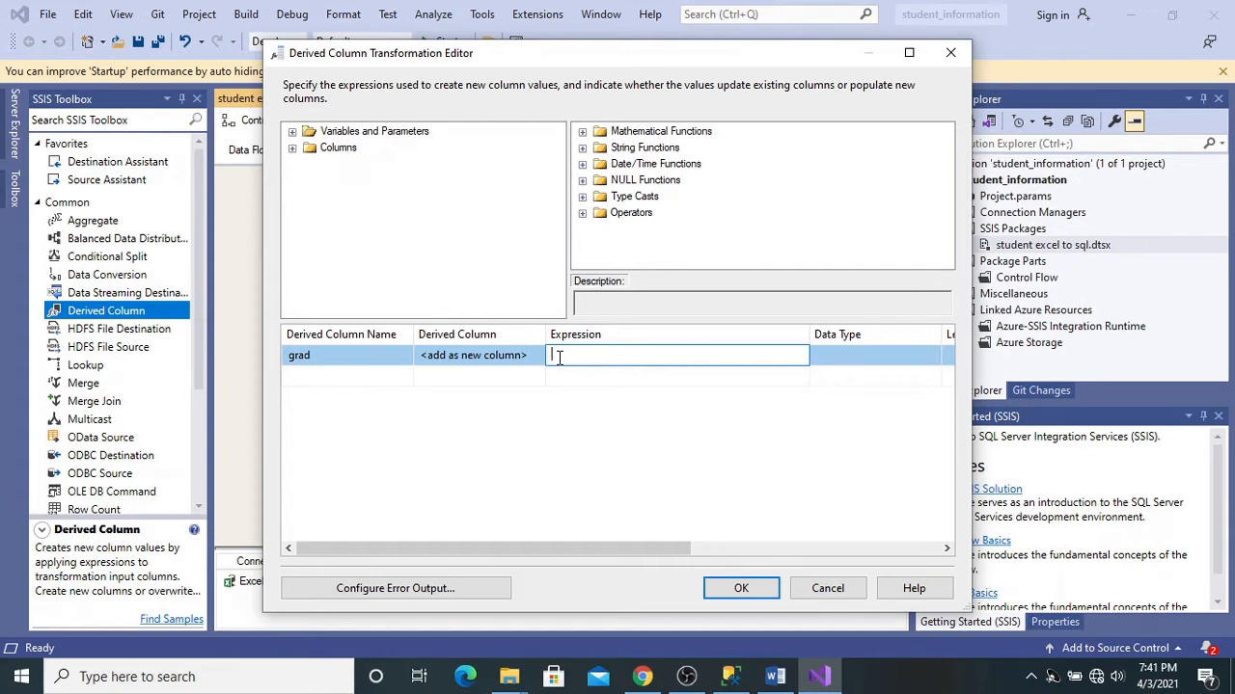
{"action": "type", "text": "expr true: flase"}
{"action": "key", "text": "BackSpace"}
{"action": "key", "text": "BackSpace"}
{"action": "key", "text": "BackSpace"}
{"action": "key", "text": "BackSpace"}
{"action": "key", "text": "BackSpace"}
{"action": "key", "text": "BackSpace"}
{"action": "key", "text": "BackSpace"}
{"action": "key", "text": "BackSpace"}
{"action": "key", "text": "BackSpace"}
{"action": "key", "text": "BackSpace"}
{"action": "key", "text": "BackSpace"}
{"action": "key", "text": "BackSpace"}
{"action": "key", "text": "BackSpace"}
{"action": "key", "text": "BackSpace"}
{"action": "key", "text": "BackSpace"}
{"action": "key", "text": "BackSpace"}
Step: Start the grad column's expression with the avg column and the condition [avg]<=100
{"action": "left_click", "coordinate": [293, 148]}
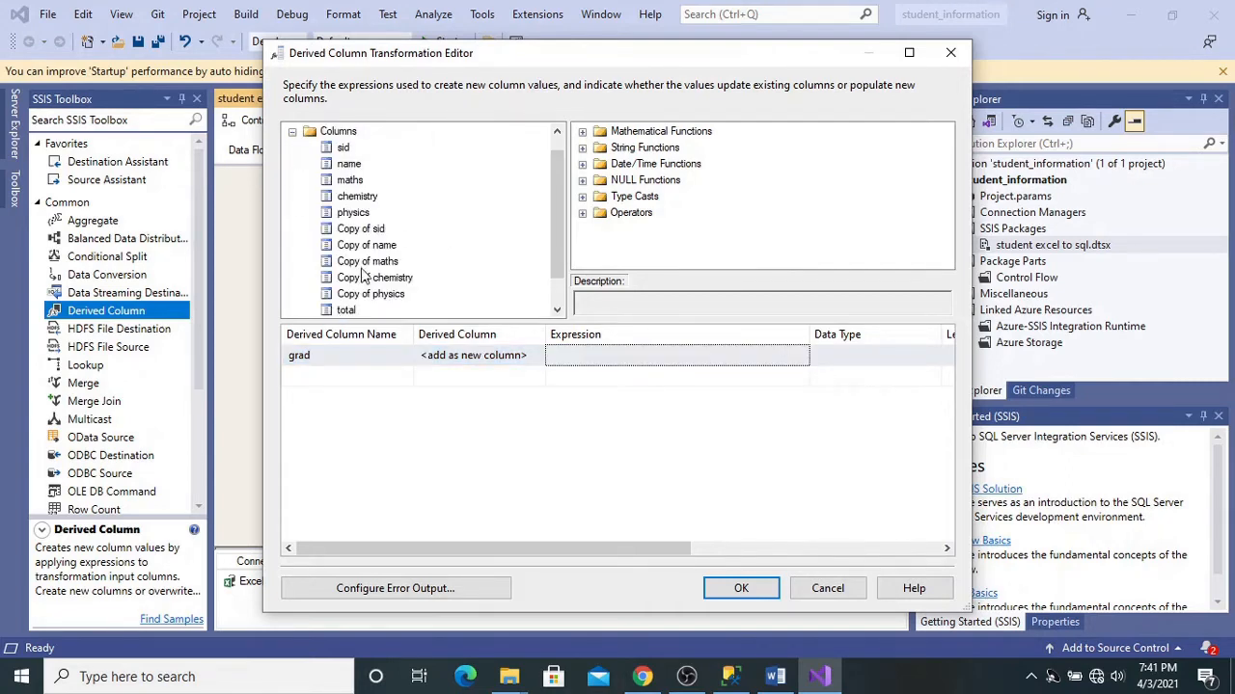
{"action": "scroll", "coordinate": [361, 273], "scroll_direction": "down", "scroll_amount": 1}
{"action": "left_click", "coordinate": [346, 294]}
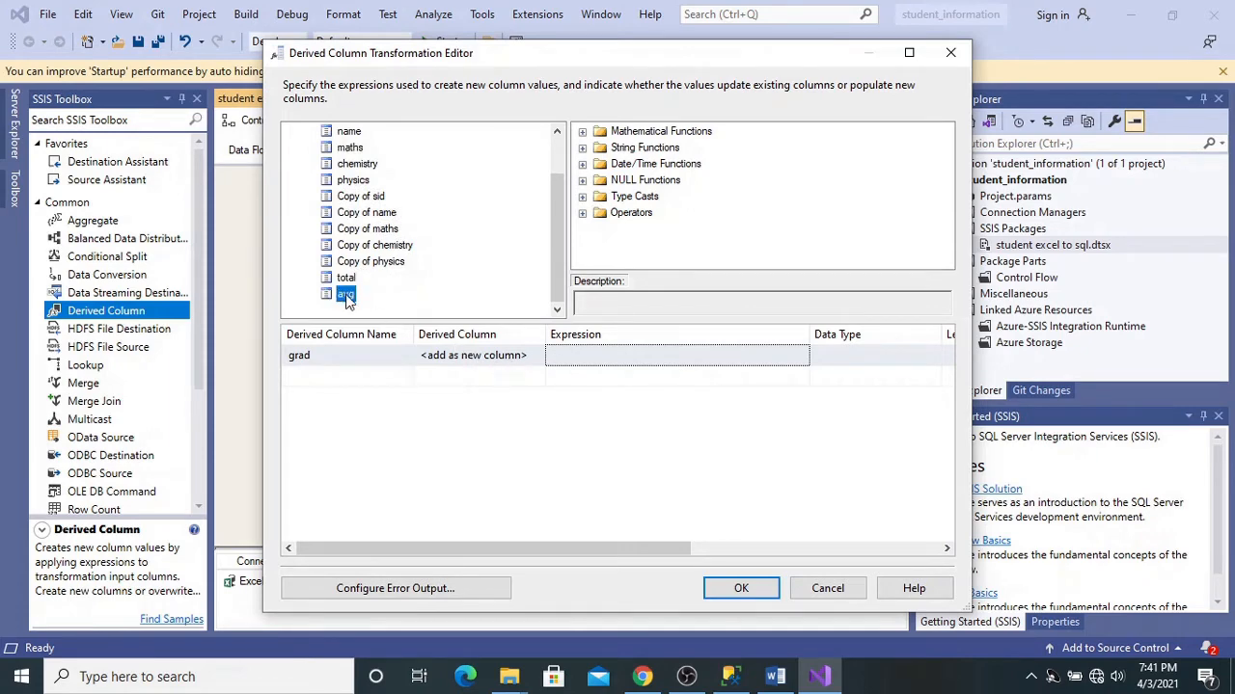
{"action": "left_click_drag", "start_coordinate": [347, 299], "coordinate": [559, 355]}
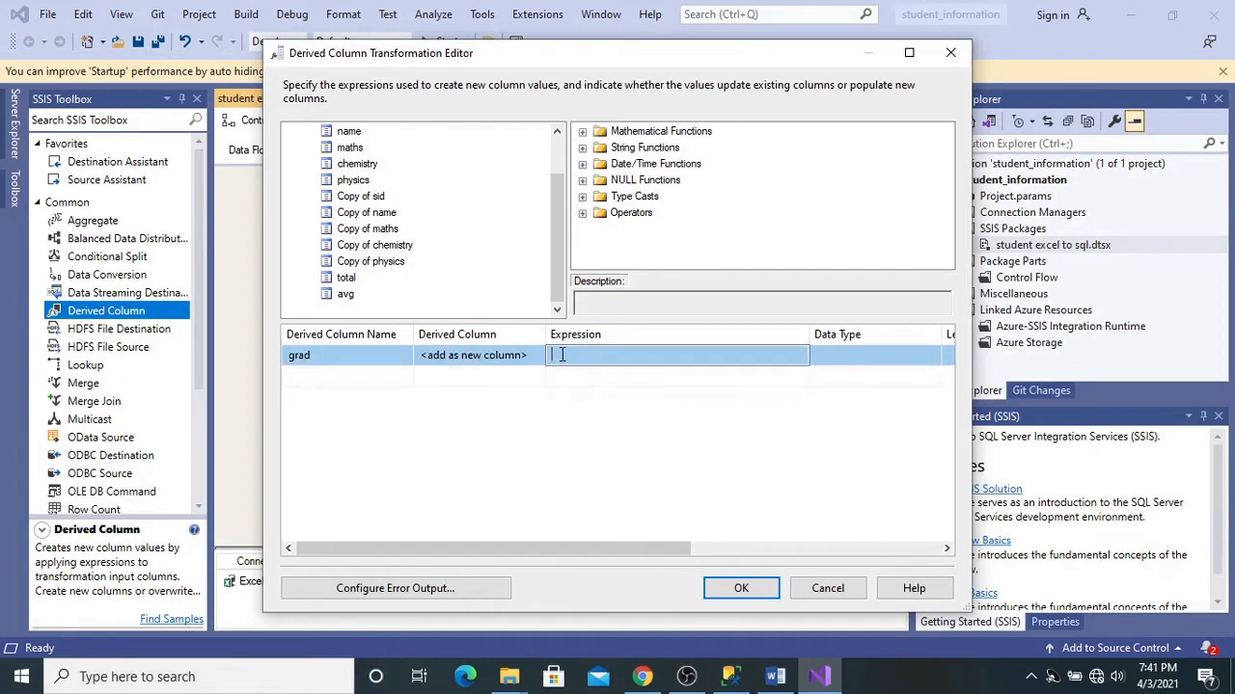
{"action": "left_click", "coordinate": [562, 355]}
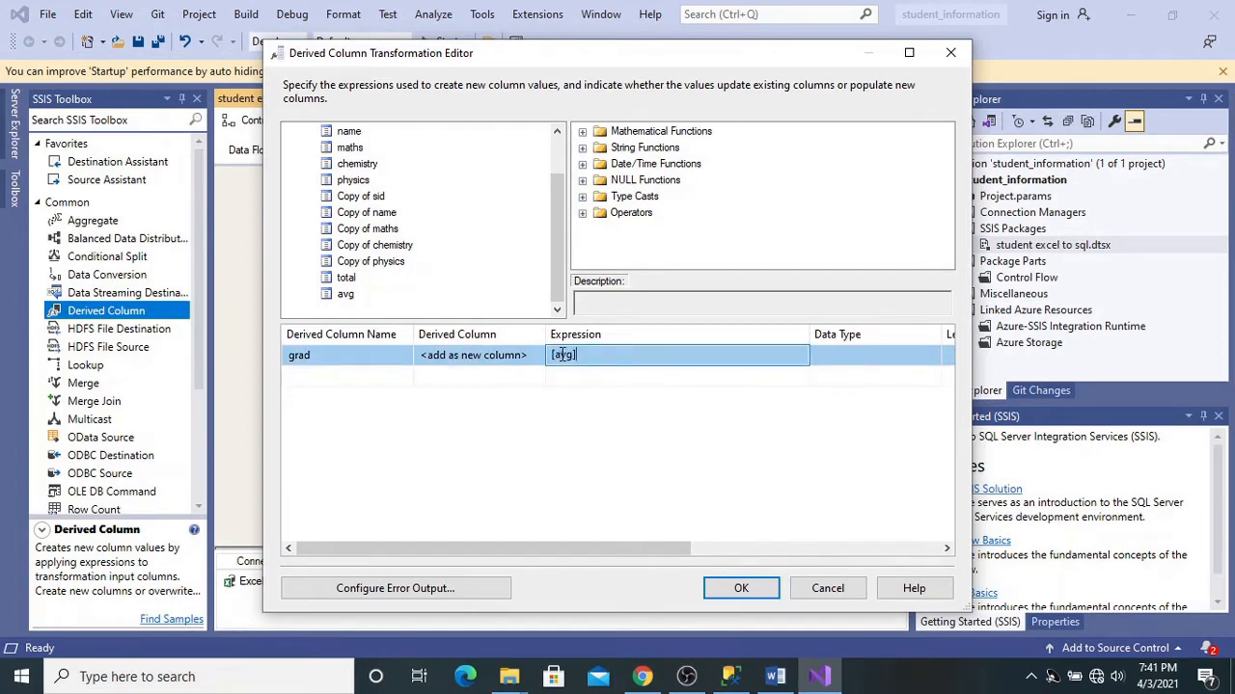
{"action": "type", "text": "<=100"}
Step: Append the logical AND operator && after [avg]<=100 in the grad expression
{"action": "left_click", "coordinate": [601, 222]}
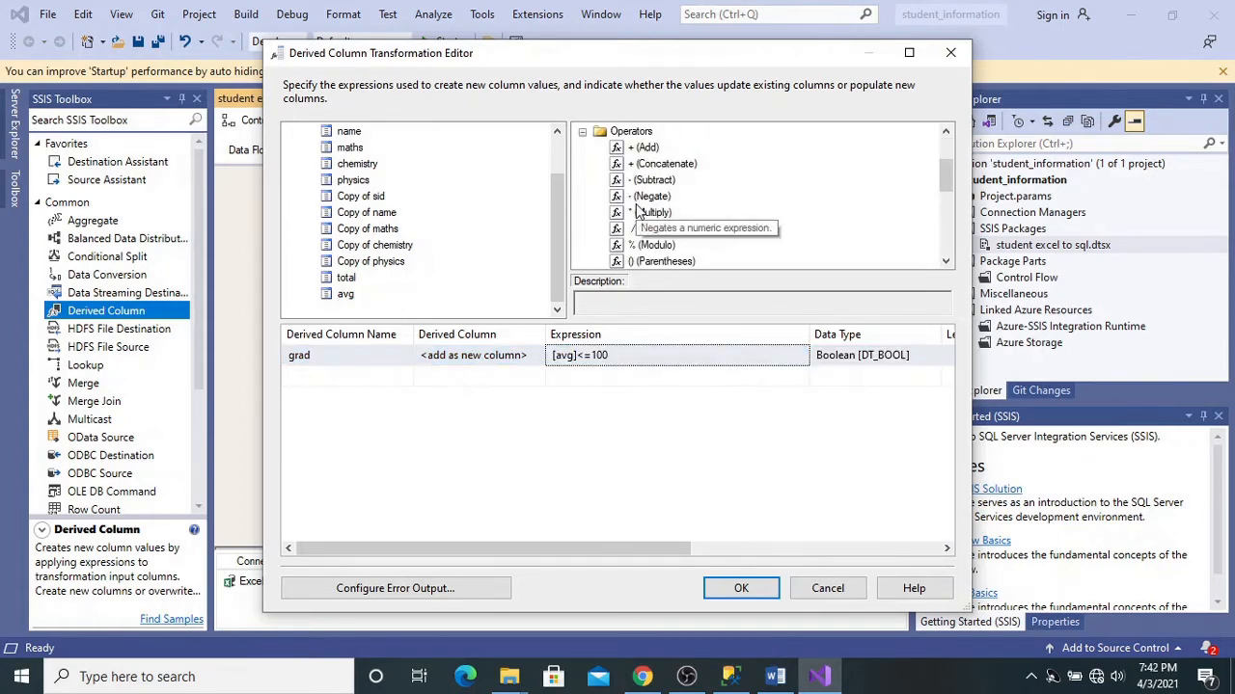
{"action": "scroll", "coordinate": [640, 232], "scroll_direction": "down", "scroll_amount": 2}
{"action": "scroll", "coordinate": [640, 231], "scroll_direction": "down", "scroll_amount": 3}
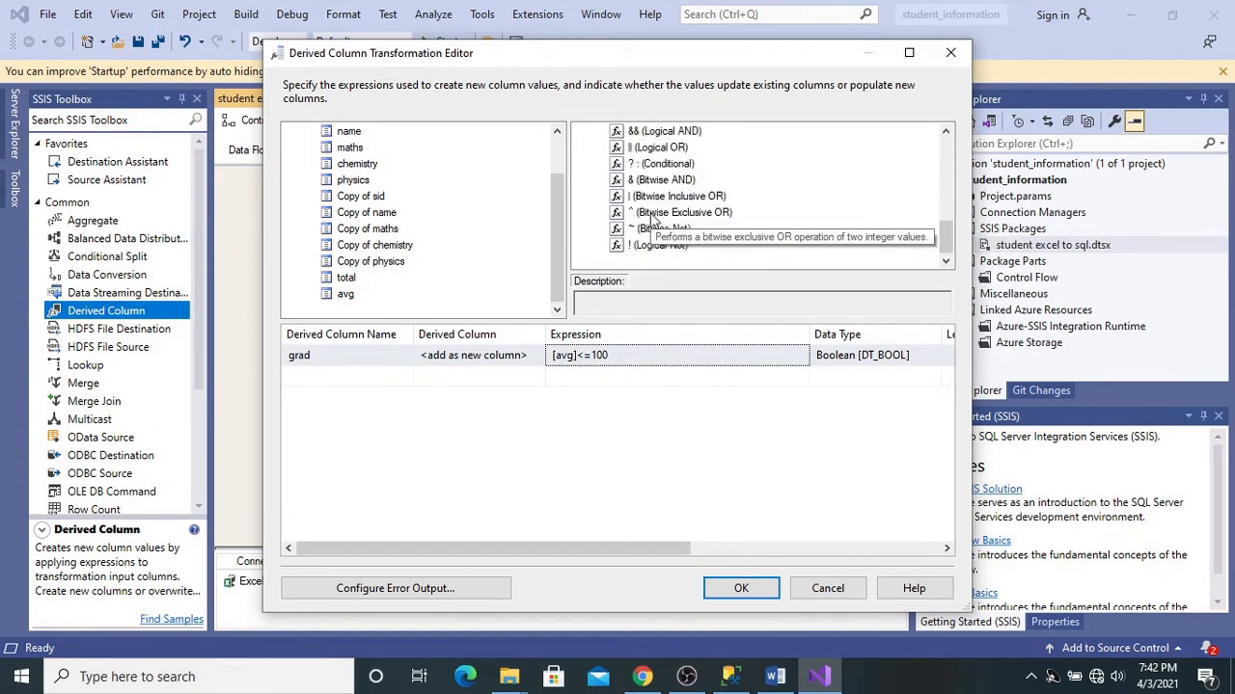
{"action": "left_click", "coordinate": [653, 136]}
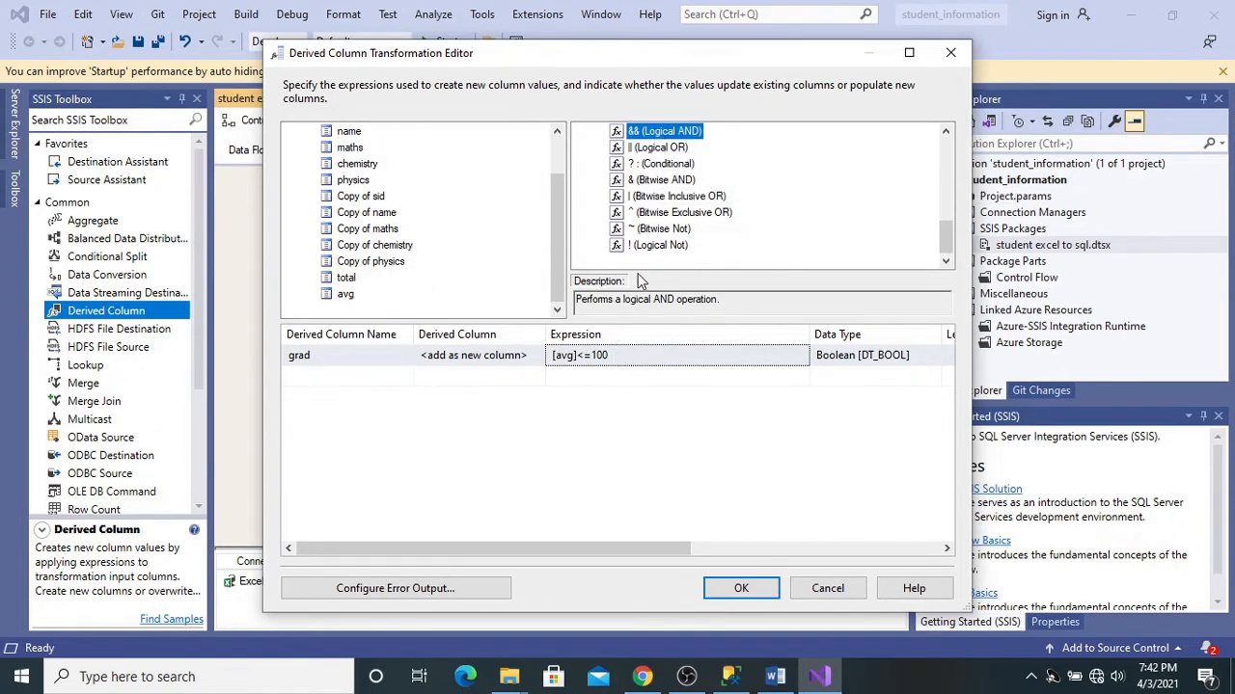
{"action": "left_click", "coordinate": [616, 363]}
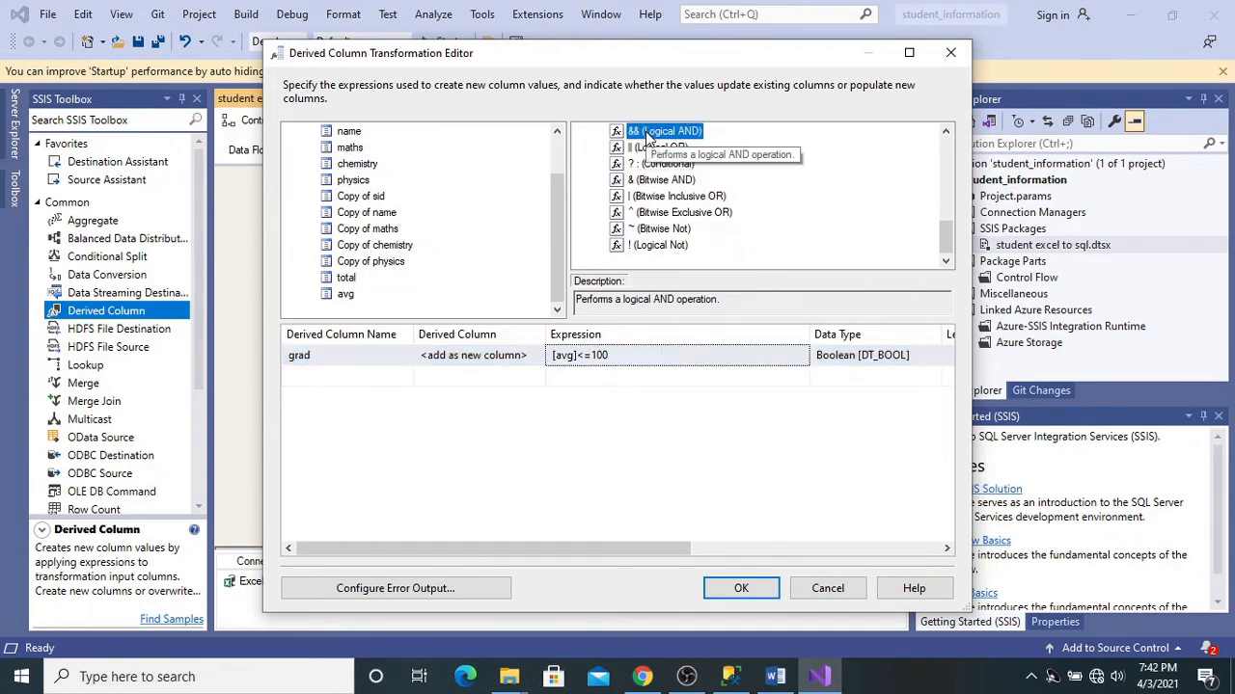
{"action": "left_click", "coordinate": [621, 353]}
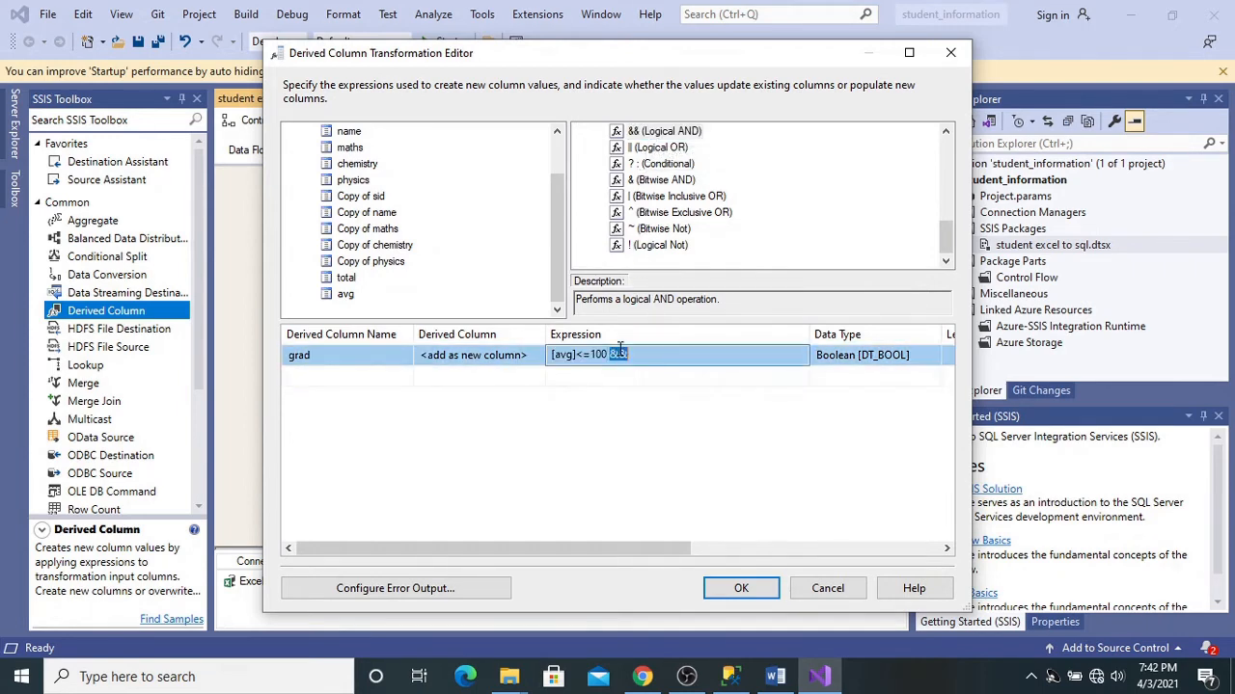
{"action": "type", "text": "&&"}
Step: Reuse the first condition after the && operator and change the copy to [avg]>=80
{"action": "left_click_drag", "start_coordinate": [608, 354], "coordinate": [552, 354]}
{"action": "key", "text": "ctrl+c"}
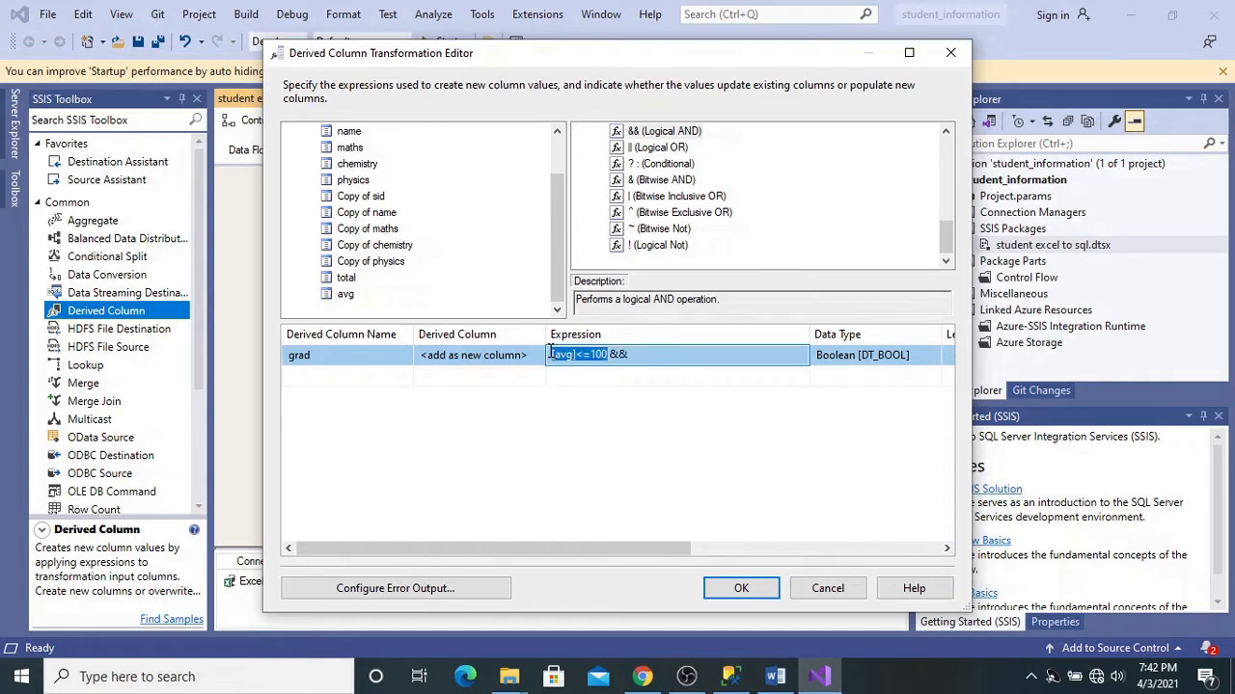
{"action": "key", "text": "Right"}
{"action": "key", "text": "ctrl+v"}
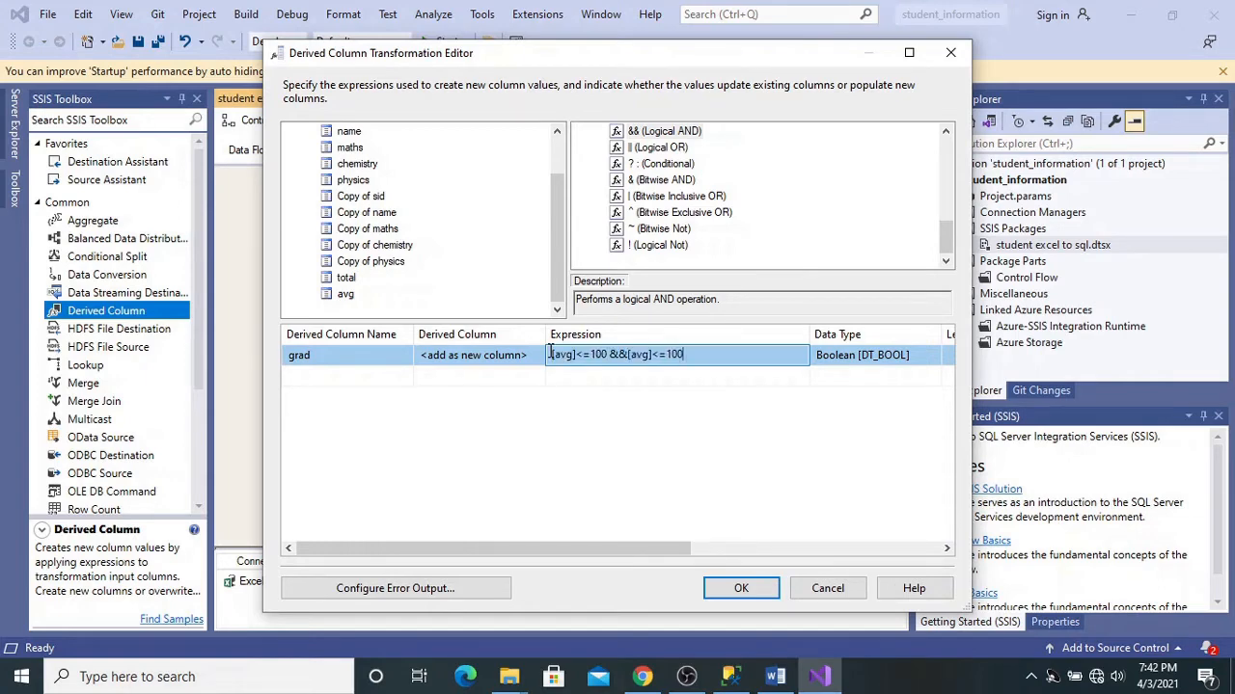
{"action": "key", "text": "BackSpace"}
{"action": "key", "text": "BackSpace"}
{"action": "key", "text": "BackSpace"}
{"action": "key", "text": "BackSpace"}
{"action": "key", "text": "BackSpace"}
{"action": "type", "text": ">"}
{"action": "type", "text": "="}
{"action": "type", "text": "80"}
Step: Make the expression conditional by adding ?"A":() after the two avg conditions
{"action": "type", "text": "?"}
{"action": "type", "text": "\"\""}
{"action": "type", "text": "A"}
{"action": "type", "text": ":"}
{"action": "type", "text": "()"}
Step: Nest a copy of the whole conditional inside its empty parentheses and set the copy's upper limit to 79
{"action": "key", "text": "ctrl+a"}
{"action": "key", "text": "ctrl+c"}
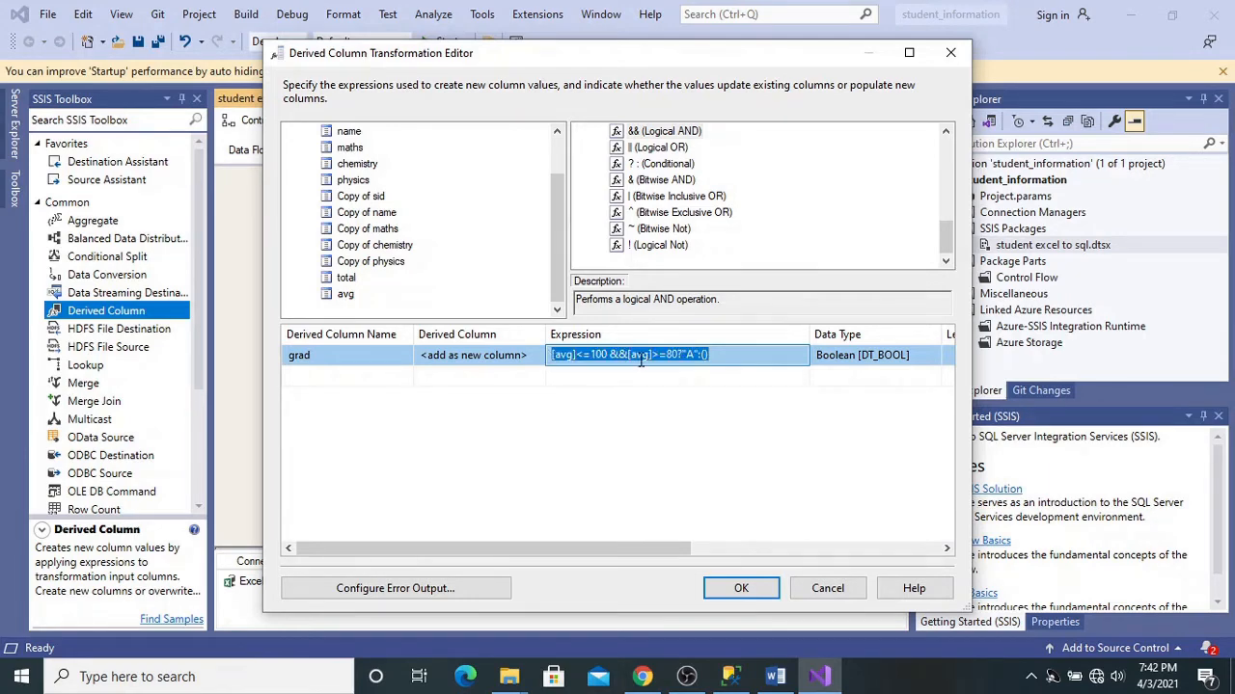
{"action": "left_click", "coordinate": [720, 354]}
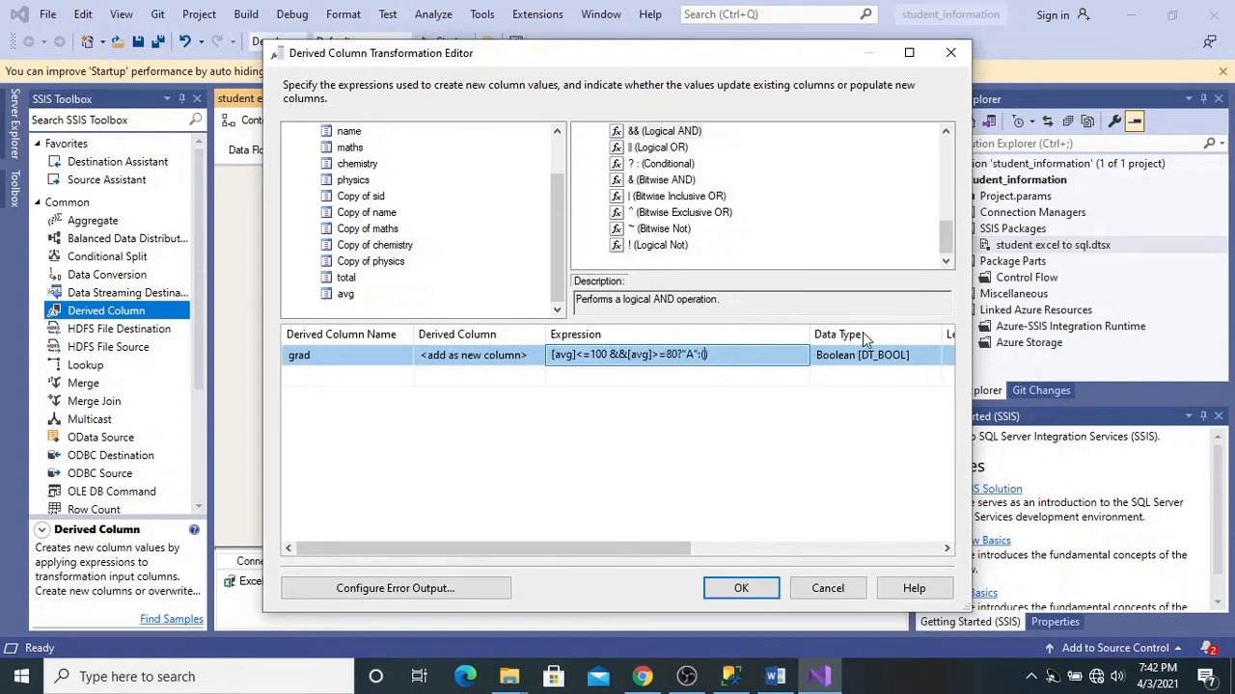
{"action": "key", "text": "ctrl+v"}
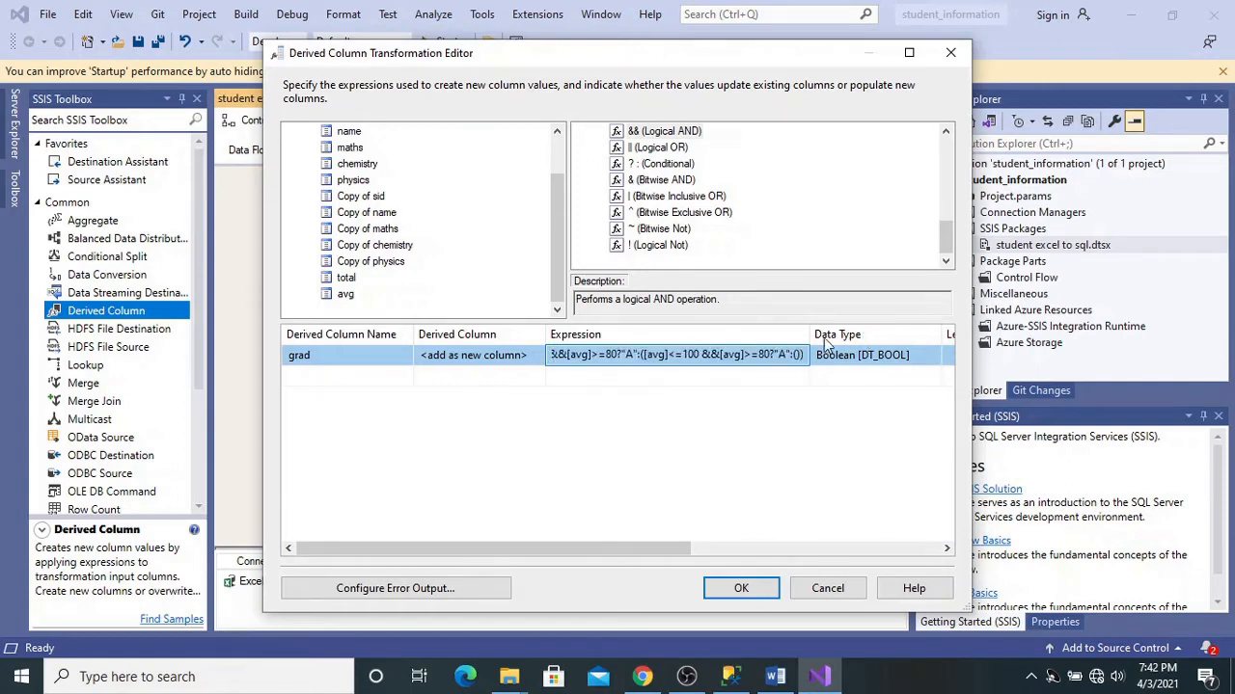
{"action": "left_click", "coordinate": [700, 354]}
{"action": "key", "text": "BackSpace"}
{"action": "key", "text": "BackSpace"}
{"action": "key", "text": "BackSpace"}
{"action": "key", "text": "BackSpace"}
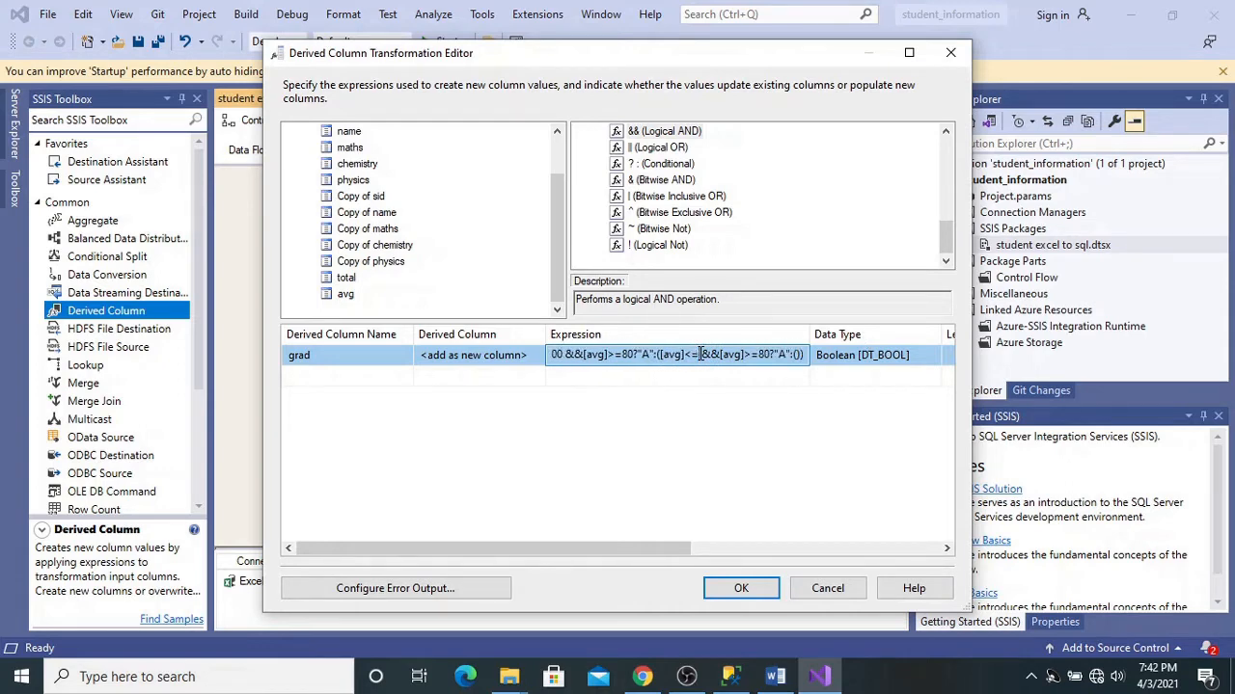
{"action": "type", "text": "79"}
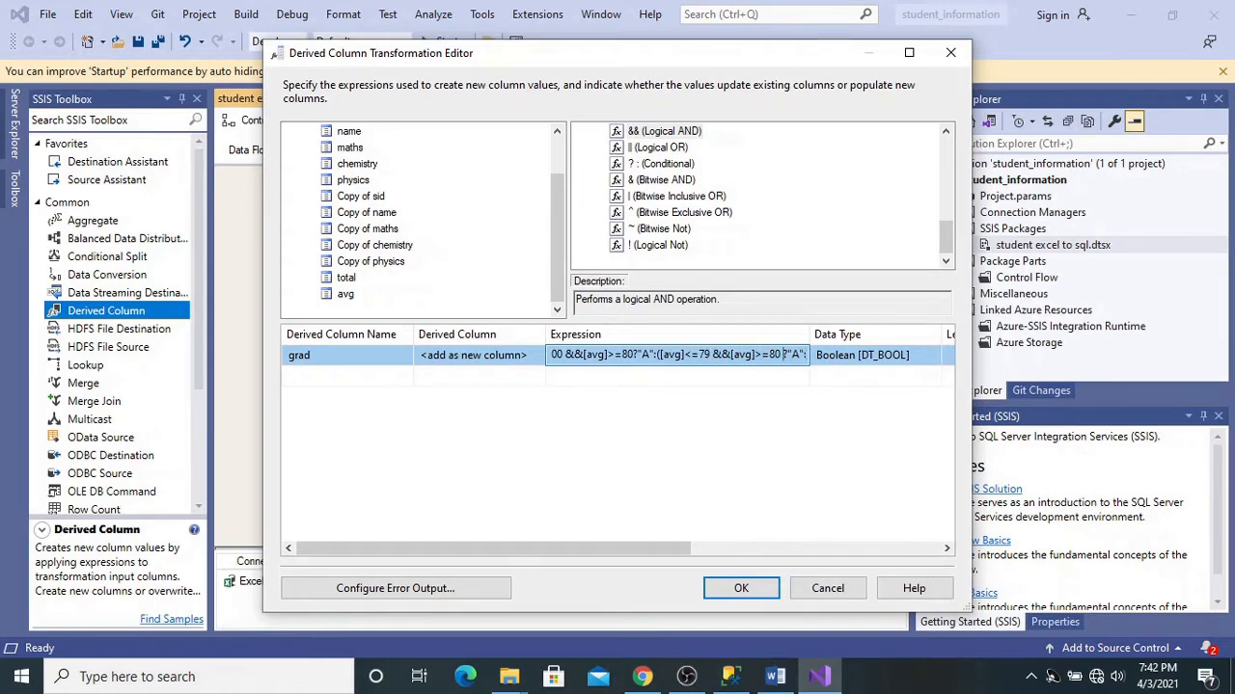
Step: Set the nested conditional's lower limit to 50 and its result to "B"
{"action": "key", "text": "BackSpace"}
{"action": "key", "text": "BackSpace"}
{"action": "type", "text": "50"}
{"action": "key", "text": "BackSpace"}
{"action": "type", "text": "B"}
Step: Nest another copy of the original conditional inside the "B" branch's empty parentheses and set its upper limit to 49
{"action": "key", "text": "Right"}
{"action": "key", "text": "Right"}
{"action": "key", "text": "Right"}
{"action": "key", "text": "Right"}
{"action": "key", "text": "Right"}
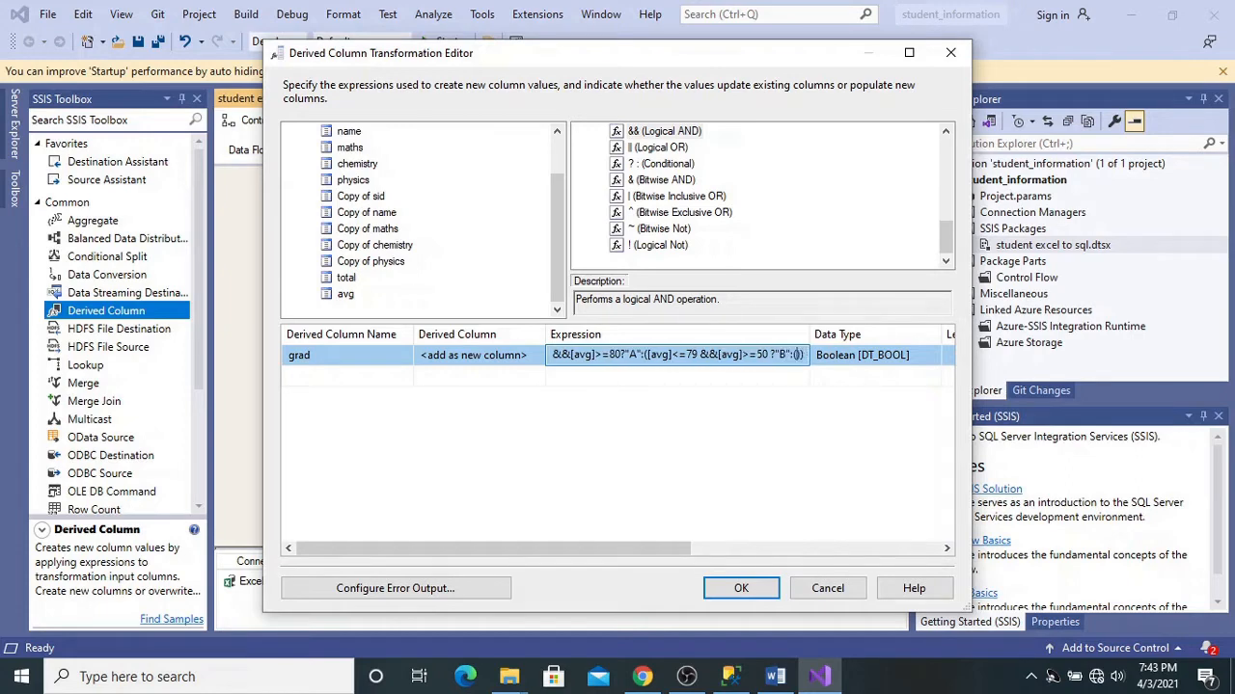
{"action": "key", "text": "Left"}
{"action": "key", "text": "Left"}
{"action": "type", "text": "[avg]<=100 &&[avg]>=80?\"A\":()"}
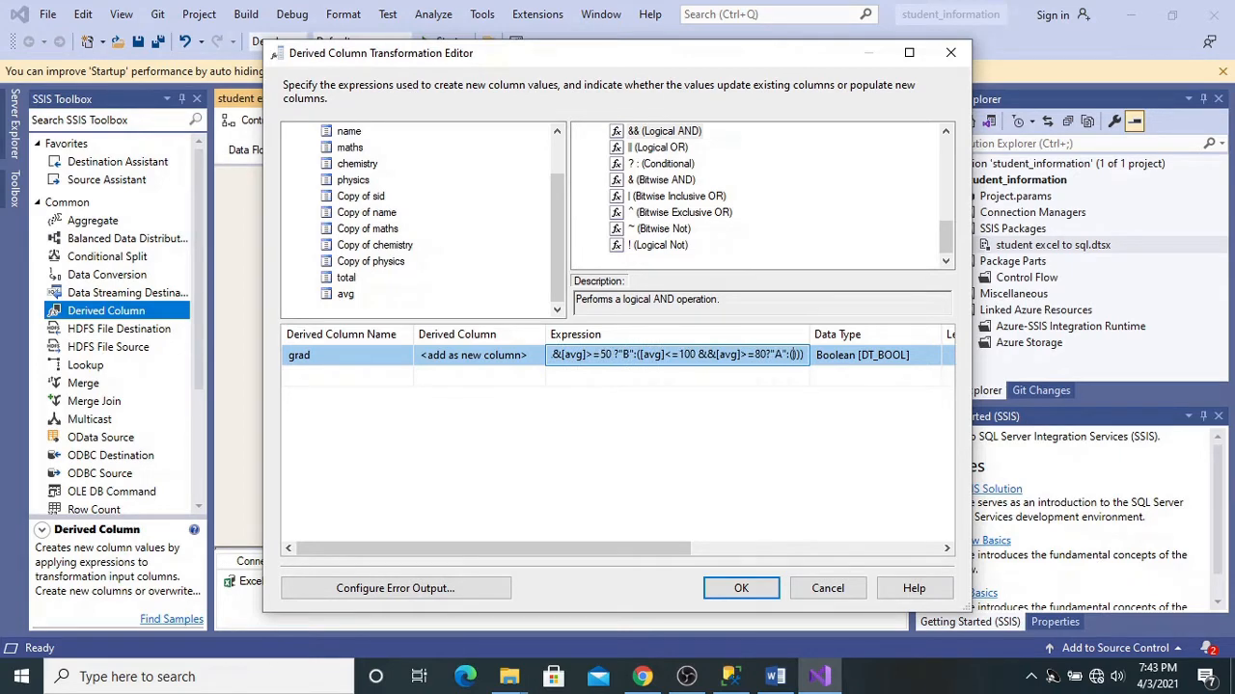
{"action": "key", "text": "Left"}
{"action": "key", "text": "Left"}
{"action": "key", "text": "Left"}
{"action": "key", "text": "Left"}
{"action": "key", "text": "Left"}
{"action": "key", "text": "Left"}
{"action": "key", "text": "Left"}
{"action": "key", "text": "Left"}
{"action": "key", "text": "Left"}
{"action": "key", "text": "BackSpace"}
{"action": "key", "text": "BackSpace"}
{"action": "key", "text": "BackSpace"}
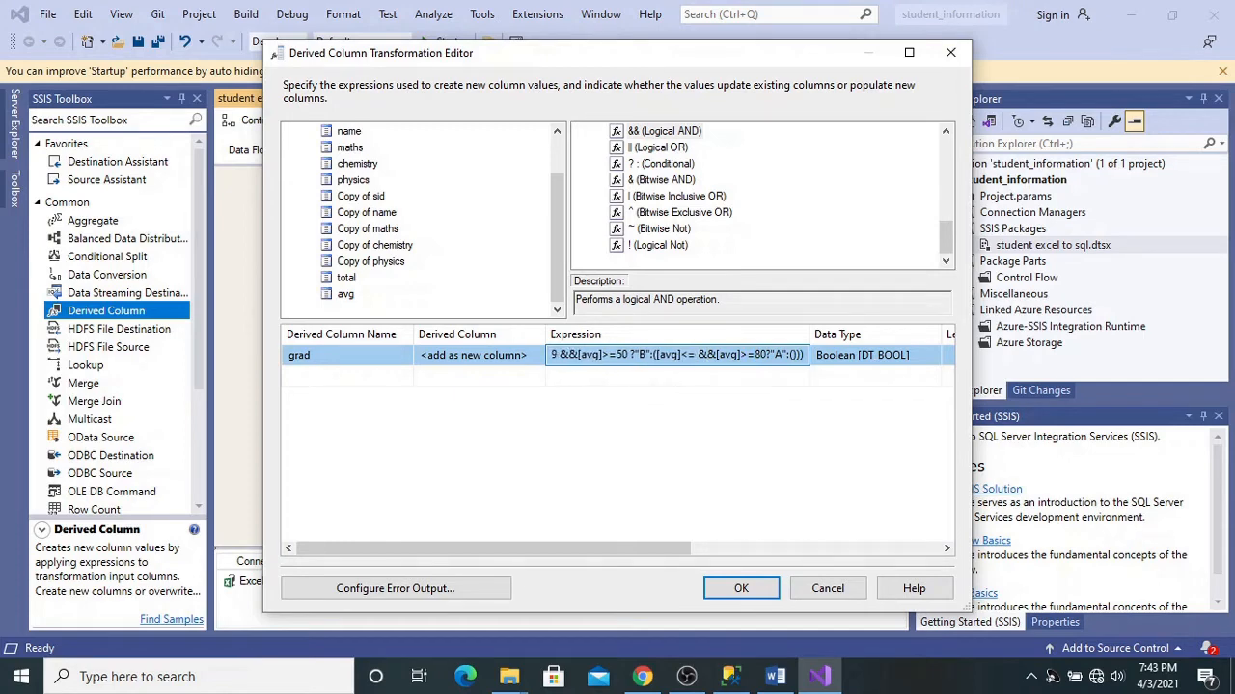
{"action": "type", "text": "49"}
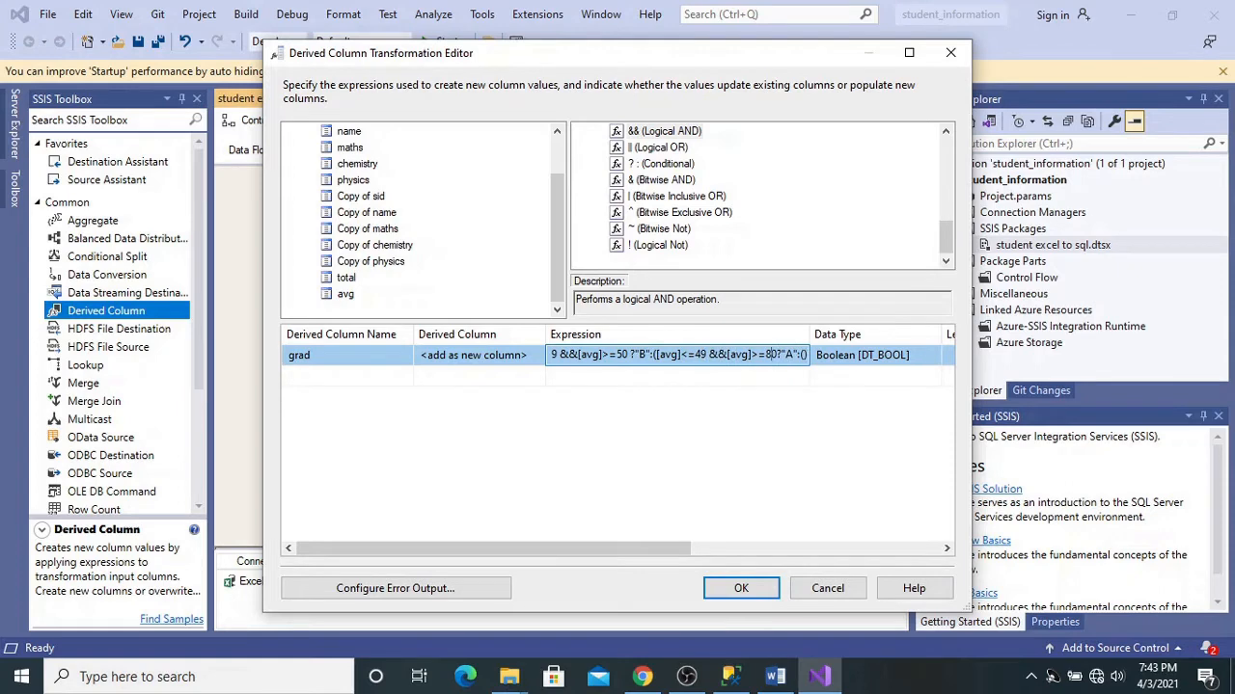
Step: Set the innermost conditional's lower limit to 30 and its result to "C"
{"action": "key", "text": "BackSpace"}
{"action": "key", "text": "BackSpace"}
{"action": "type", "text": "30"}
{"action": "key", "text": "Right"}
{"action": "key", "text": "Right"}
{"action": "key", "text": "Right"}
{"action": "key", "text": "BackSpace"}
{"action": "type", "text": "C"}
Step: Enter "Faill" as the final fallback result in the innermost parentheses and commit the grad expression
{"action": "key", "text": "Right"}
{"action": "key", "text": "Right"}
{"action": "key", "text": "Right"}
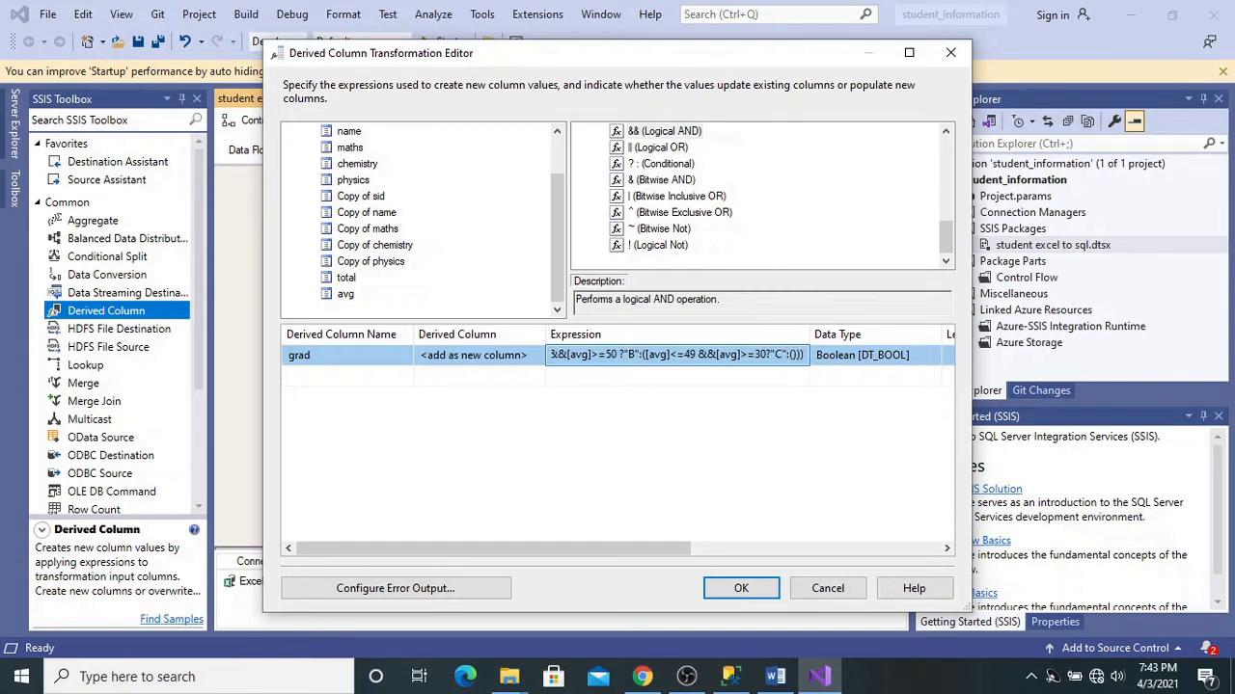
{"action": "type", "text": "\":(\"Fil"}
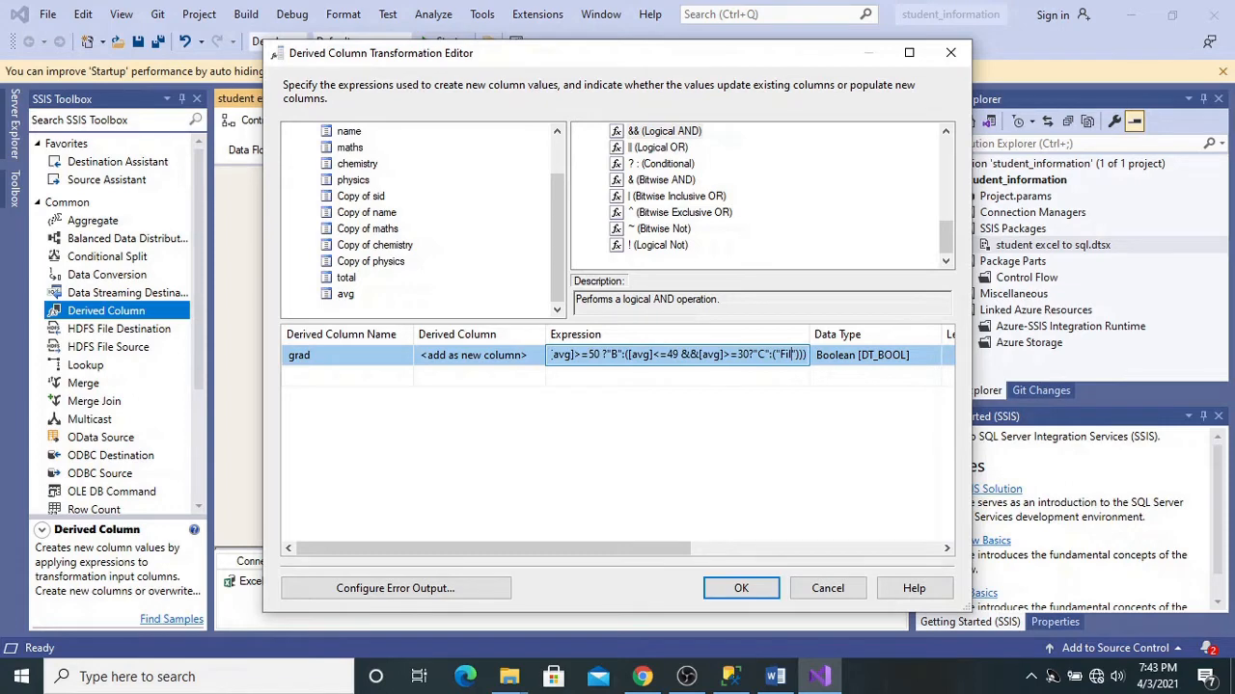
{"action": "type", "text": "l"}
{"action": "key", "text": "BackSpace"}
{"action": "key", "text": "BackSpace"}
{"action": "type", "text": "ai"}
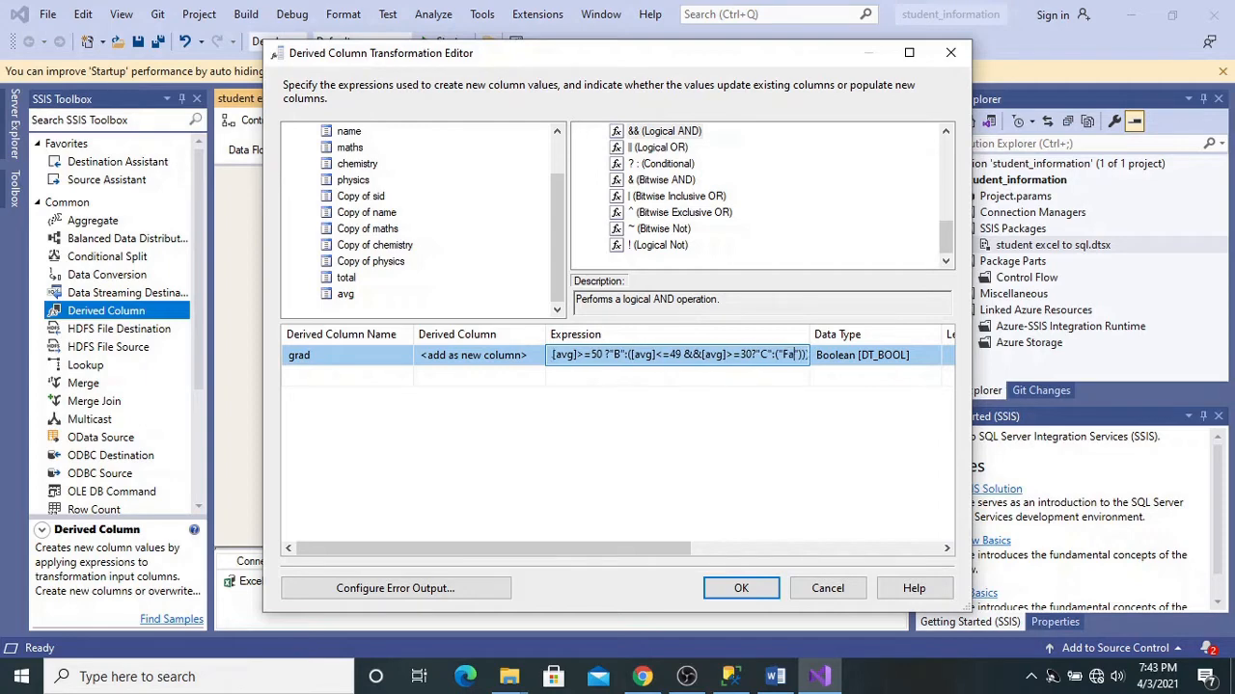
{"action": "type", "text": "l"}
{"action": "left_click", "coordinate": [665, 381]}
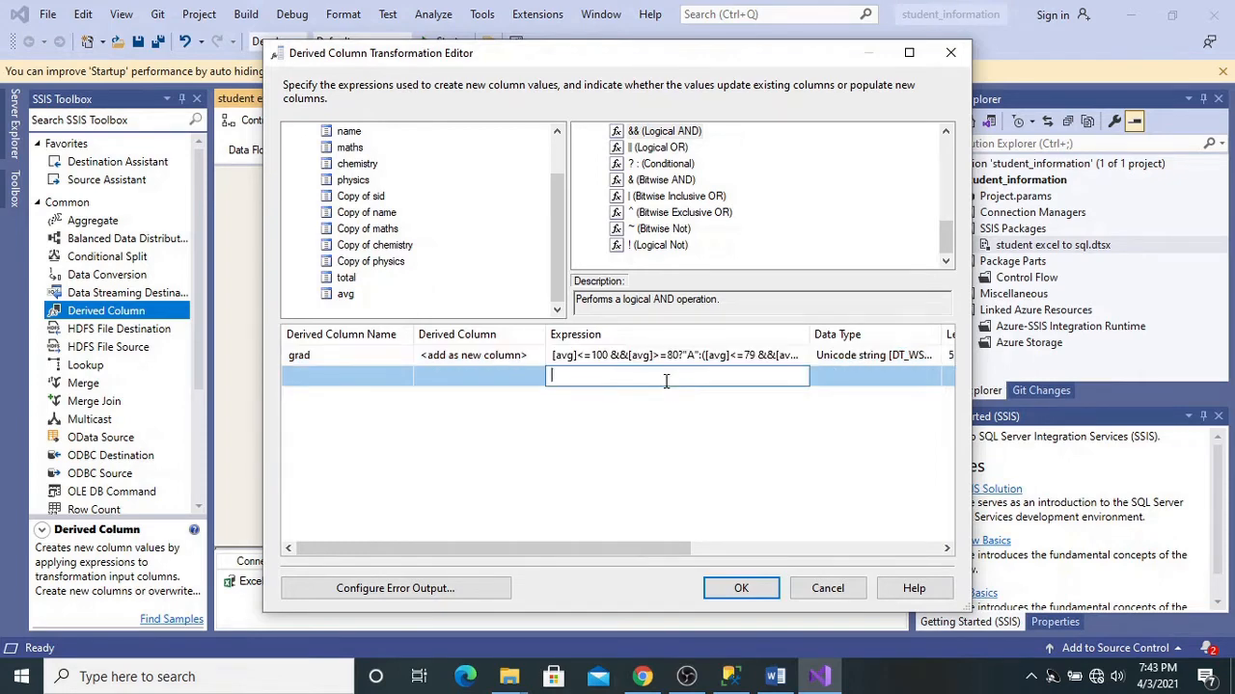
{"action": "left_click", "coordinate": [829, 356]}
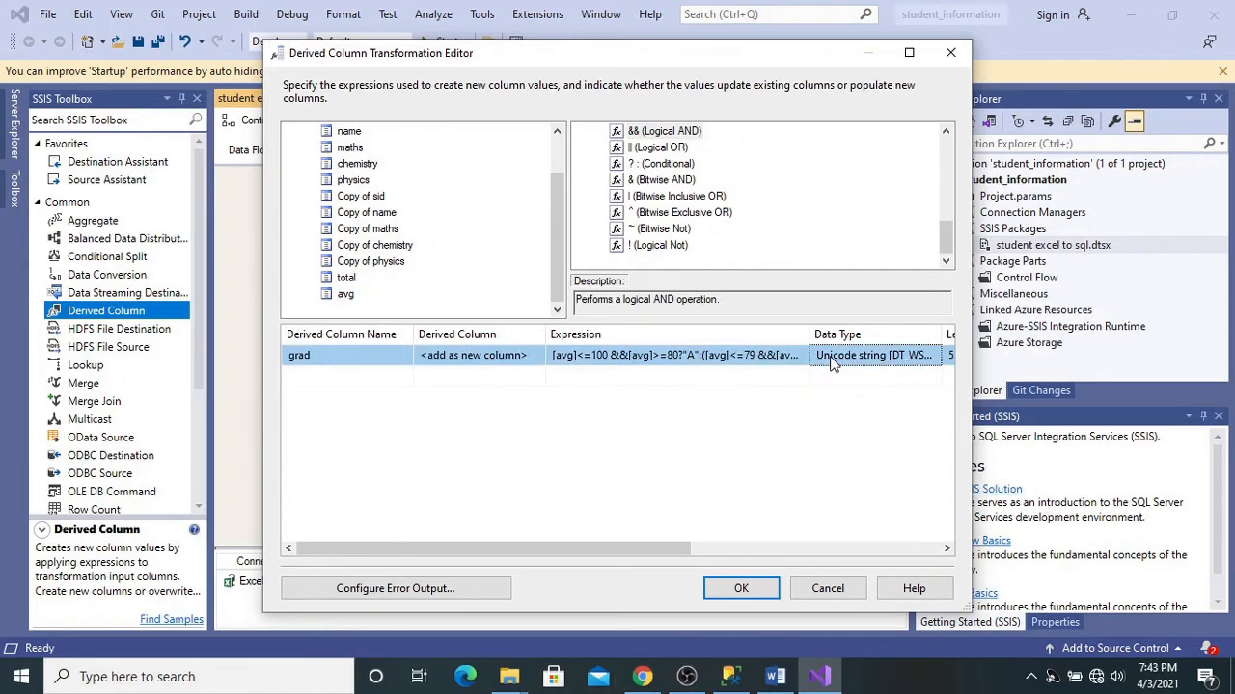
Step: Enclose the entire grad expression in an outer pair of parentheses
{"action": "left_click", "coordinate": [690, 354]}
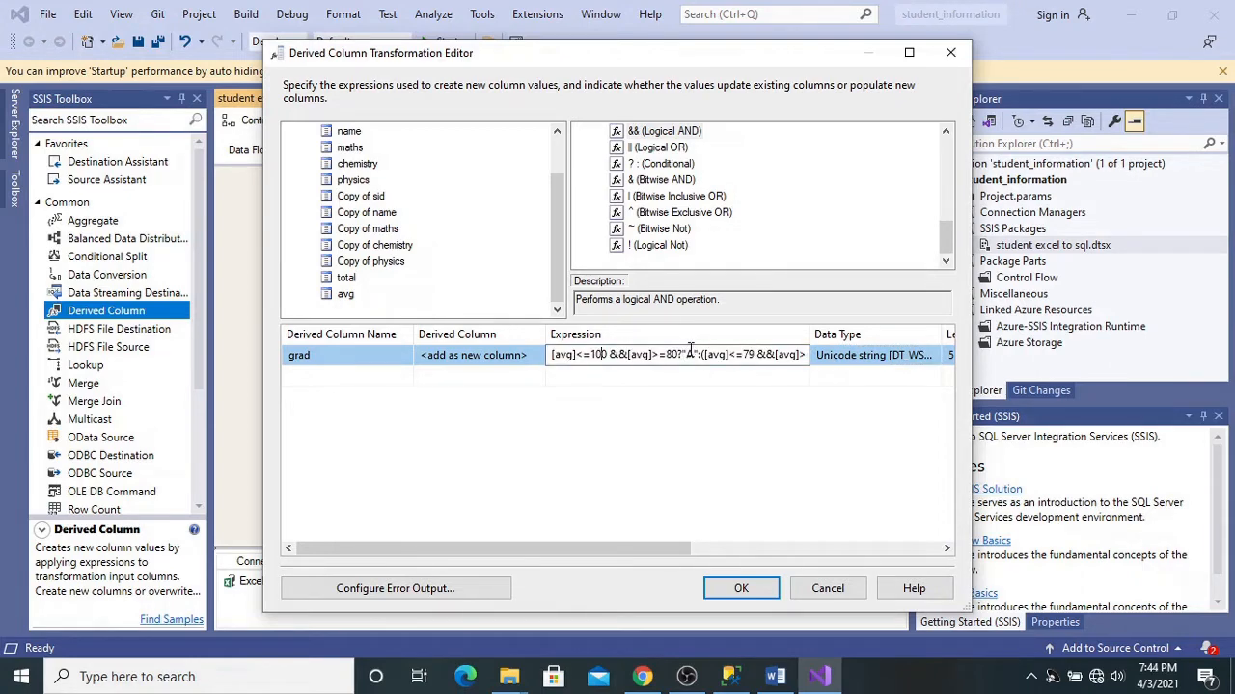
{"action": "key", "text": "Home"}
{"action": "type", "text": "("}
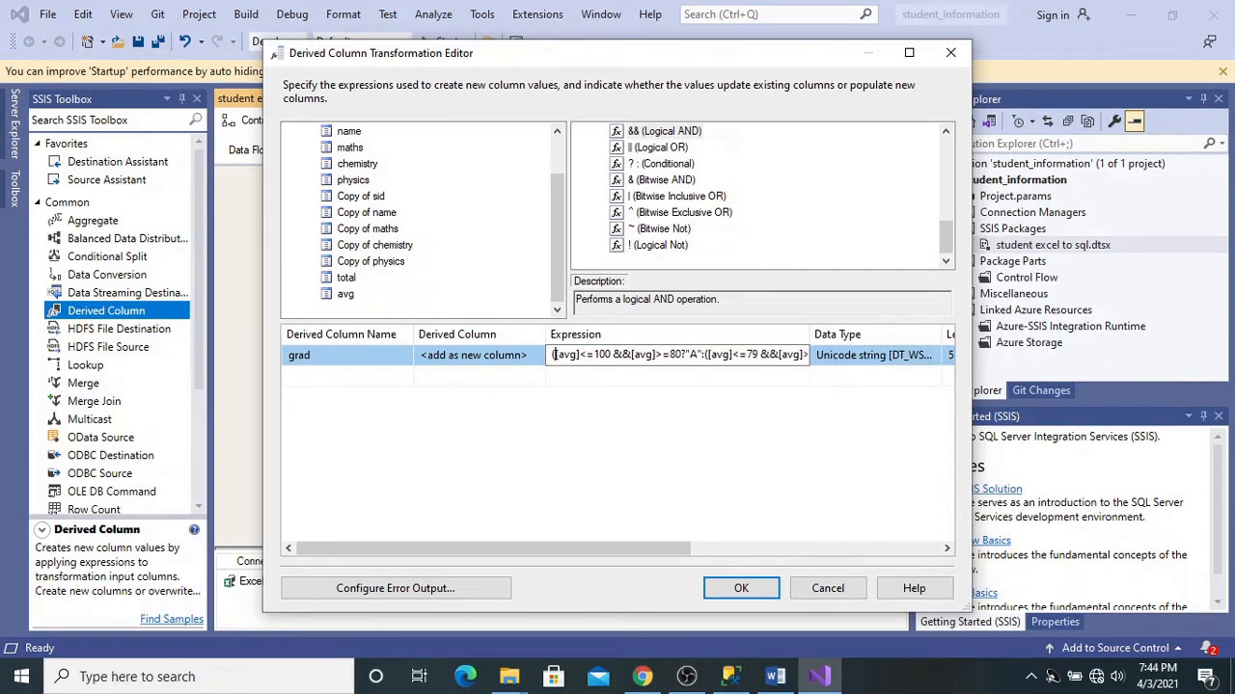
{"action": "key", "text": "Right"}
{"action": "key", "text": "Right"}
{"action": "key", "text": "Right"}
{"action": "key", "text": "Right"}
{"action": "key", "text": "Right"}
{"action": "key", "text": "Right"}
{"action": "key", "text": "Right"}
{"action": "key", "text": "Right"}
{"action": "key", "text": "Right"}
{"action": "key", "text": "Right"}
{"action": "key", "text": "Right"}
{"action": "key", "text": "Right"}
{"action": "key", "text": "Right"}
{"action": "key", "text": "Right"}
{"action": "key", "text": "Right"}
{"action": "key", "text": "Right"}
{"action": "key", "text": "Right"}
{"action": "key", "text": "Right"}
{"action": "key", "text": "Right"}
{"action": "key", "text": "Right"}
{"action": "key", "text": "Right"}
{"action": "key", "text": "Right"}
{"action": "key", "text": "Right"}
{"action": "key", "text": "Right"}
{"action": "key", "text": "Right"}
{"action": "key", "text": "Right"}
{"action": "key", "text": "Right"}
{"action": "key", "text": "Right"}
{"action": "key", "text": "Right"}
{"action": "key", "text": "Right"}
{"action": "key", "text": "Right"}
{"action": "key", "text": "Right"}
{"action": "key", "text": "Right"}
{"action": "key", "text": "Right"}
{"action": "key", "text": "Right"}
{"action": "key", "text": "Right"}
{"action": "key", "text": "Right"}
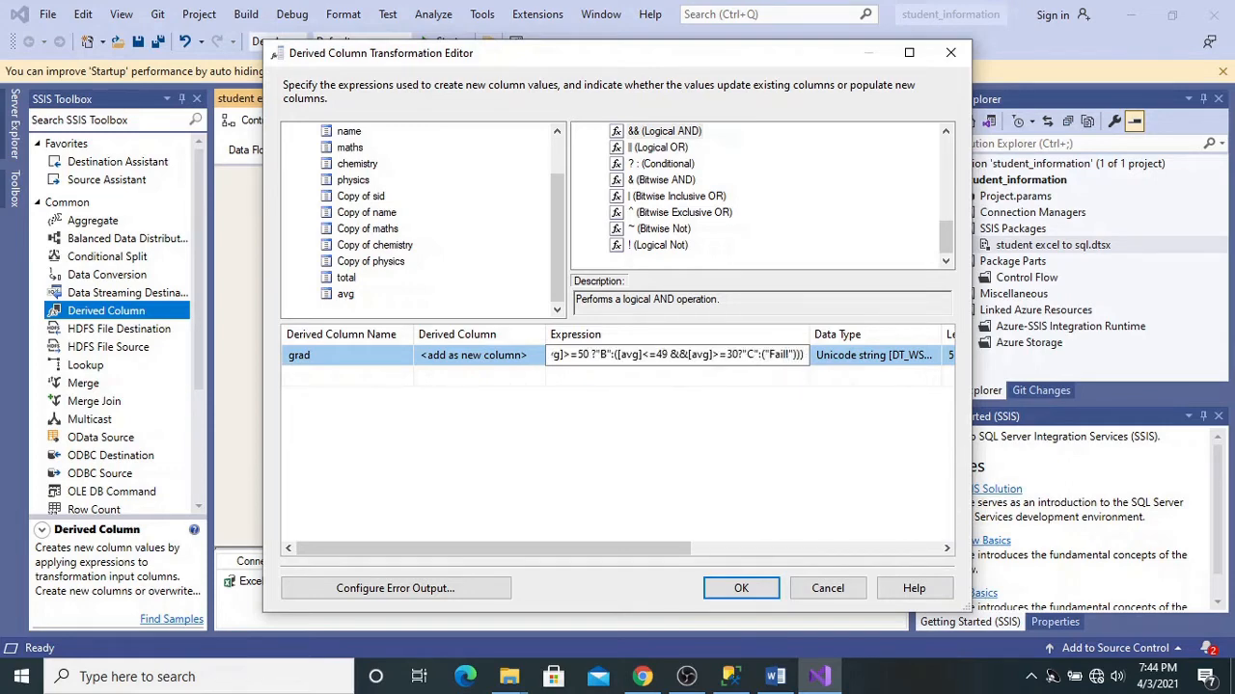
{"action": "type", "text": ")"}
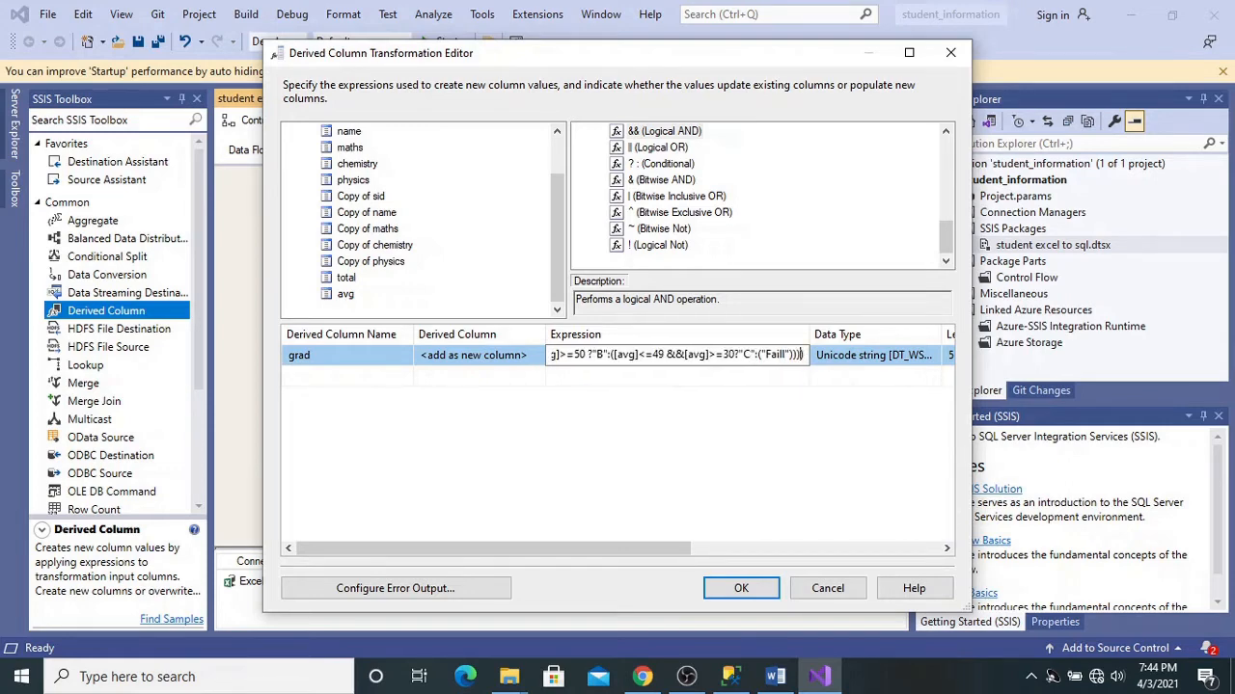
Step: Insert a DT_STR type cast in front of the entire grad expression
{"action": "key", "text": "Left"}
{"action": "key", "text": "Left"}
{"action": "key", "text": "Left"}
{"action": "key", "text": "Left"}
{"action": "key", "text": "Left"}
{"action": "key", "text": "Left"}
{"action": "key", "text": "Left"}
{"action": "key", "text": "Left"}
{"action": "key", "text": "Left"}
{"action": "key", "text": "Left"}
{"action": "key", "text": "Left"}
{"action": "key", "text": "Left"}
{"action": "key", "text": "Left"}
{"action": "key", "text": "Left"}
{"action": "key", "text": "Left"}
{"action": "key", "text": "Left"}
{"action": "key", "text": "Left"}
{"action": "key", "text": "Left"}
{"action": "key", "text": "Left"}
{"action": "key", "text": "Left"}
{"action": "key", "text": "Left"}
{"action": "key", "text": "Left"}
{"action": "key", "text": "Left"}
{"action": "key", "text": "Left"}
{"action": "key", "text": "Left"}
{"action": "key", "text": "Left"}
{"action": "key", "text": "Left"}
{"action": "key", "text": "Left"}
{"action": "key", "text": "Left"}
{"action": "key", "text": "Left"}
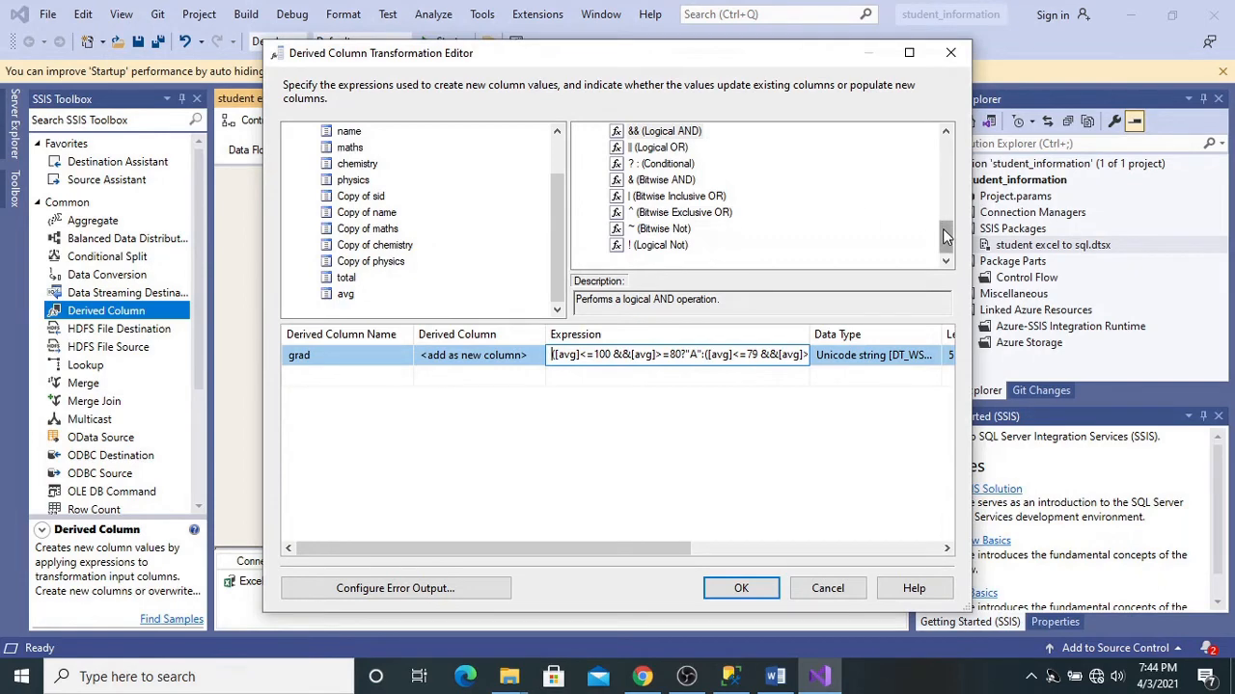
{"action": "left_click_drag", "start_coordinate": [942, 229], "coordinate": [941, 181]}
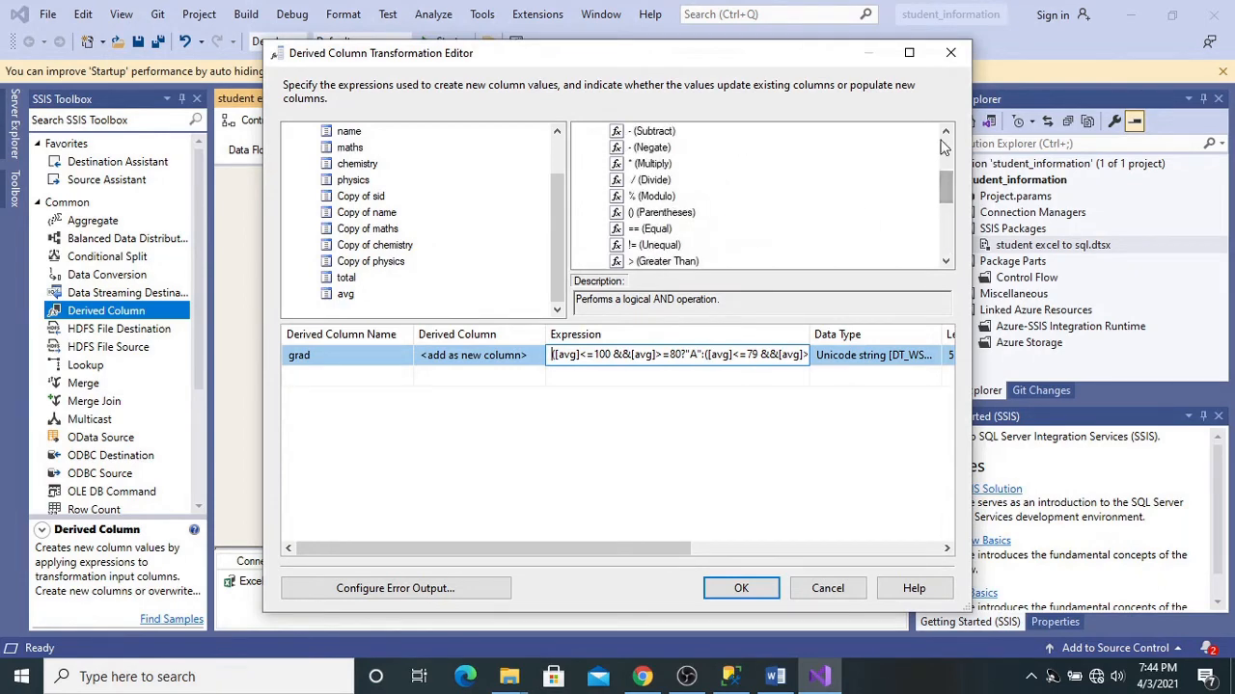
{"action": "left_click", "coordinate": [946, 133]}
{"action": "left_click", "coordinate": [946, 133]}
{"action": "left_click", "coordinate": [946, 133]}
{"action": "left_click", "coordinate": [946, 133]}
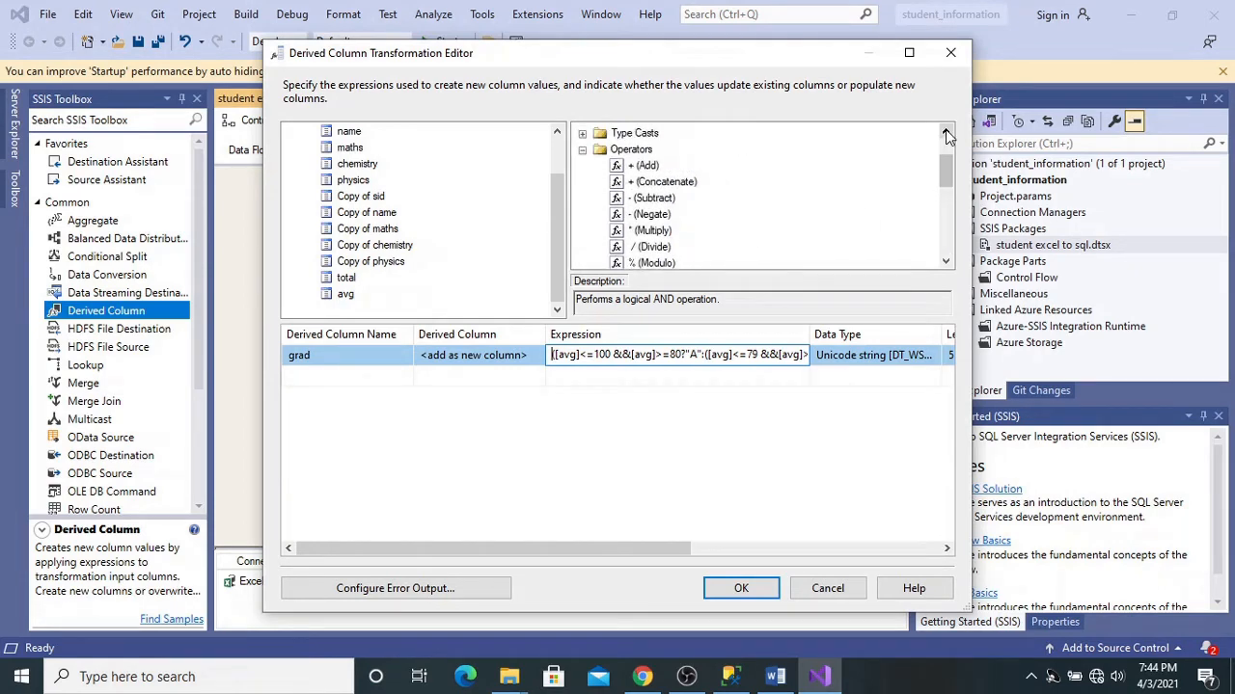
{"action": "left_click", "coordinate": [947, 133]}
{"action": "left_click", "coordinate": [583, 164]}
{"action": "left_click", "coordinate": [583, 164]}
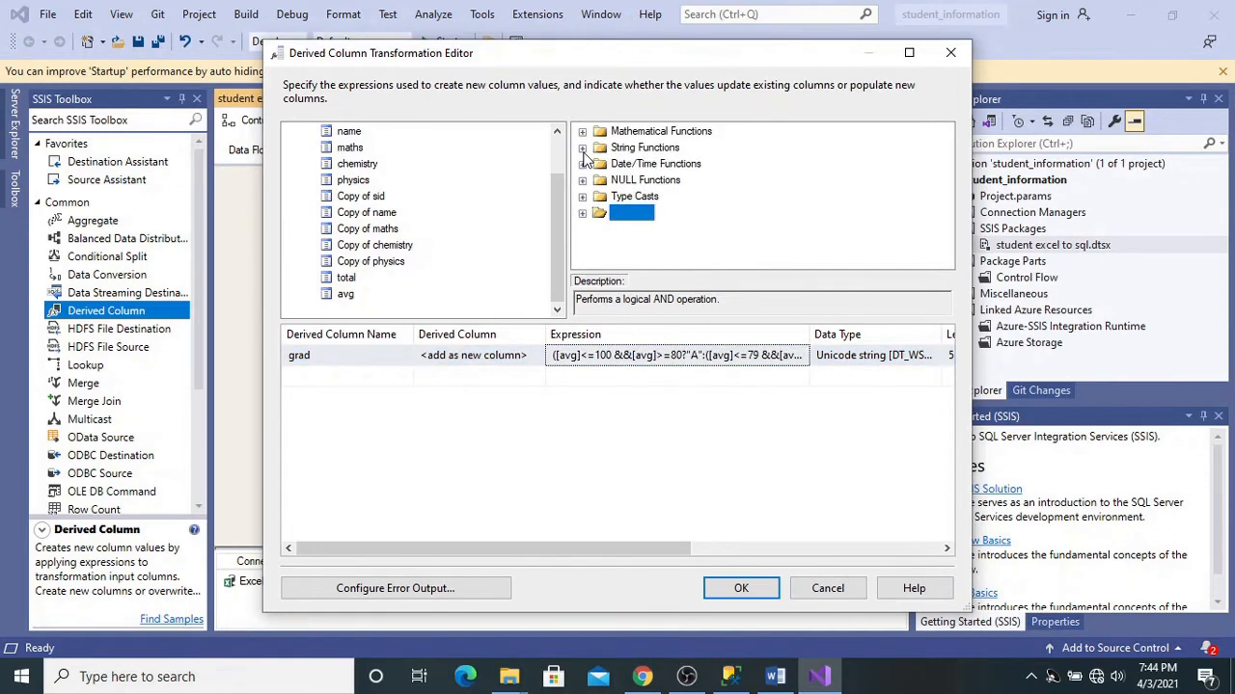
{"action": "left_click", "coordinate": [583, 196]}
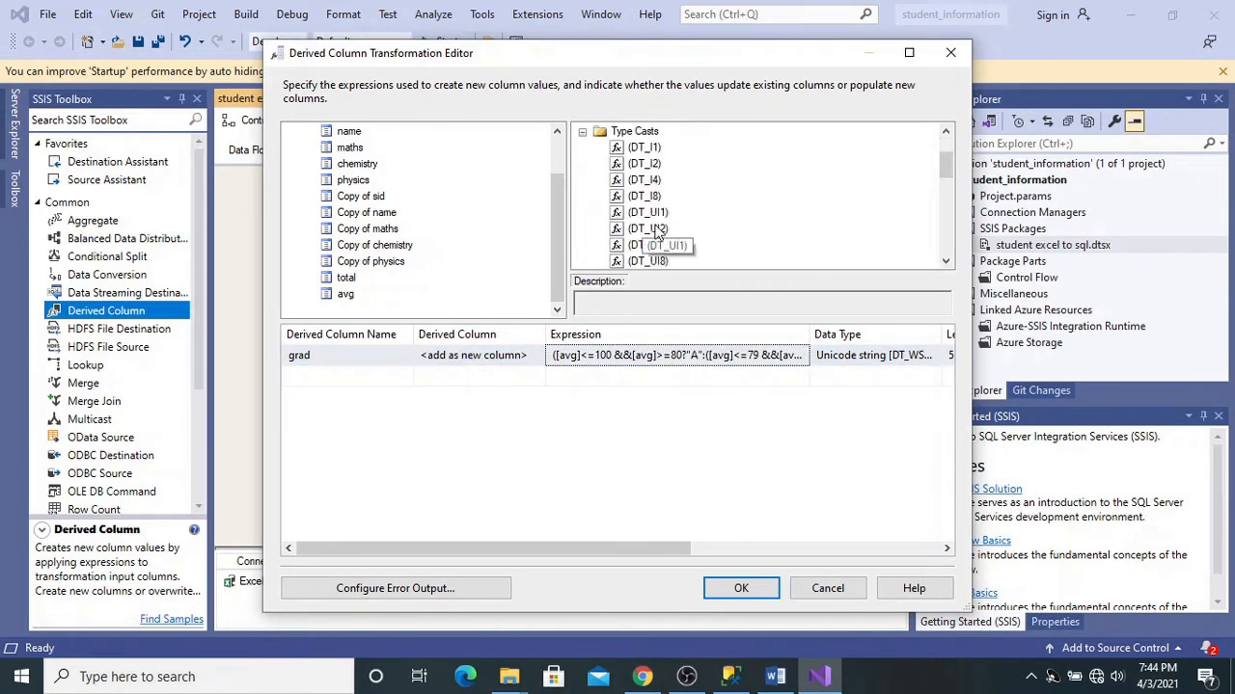
{"action": "scroll", "coordinate": [661, 232], "scroll_direction": "down", "scroll_amount": 5}
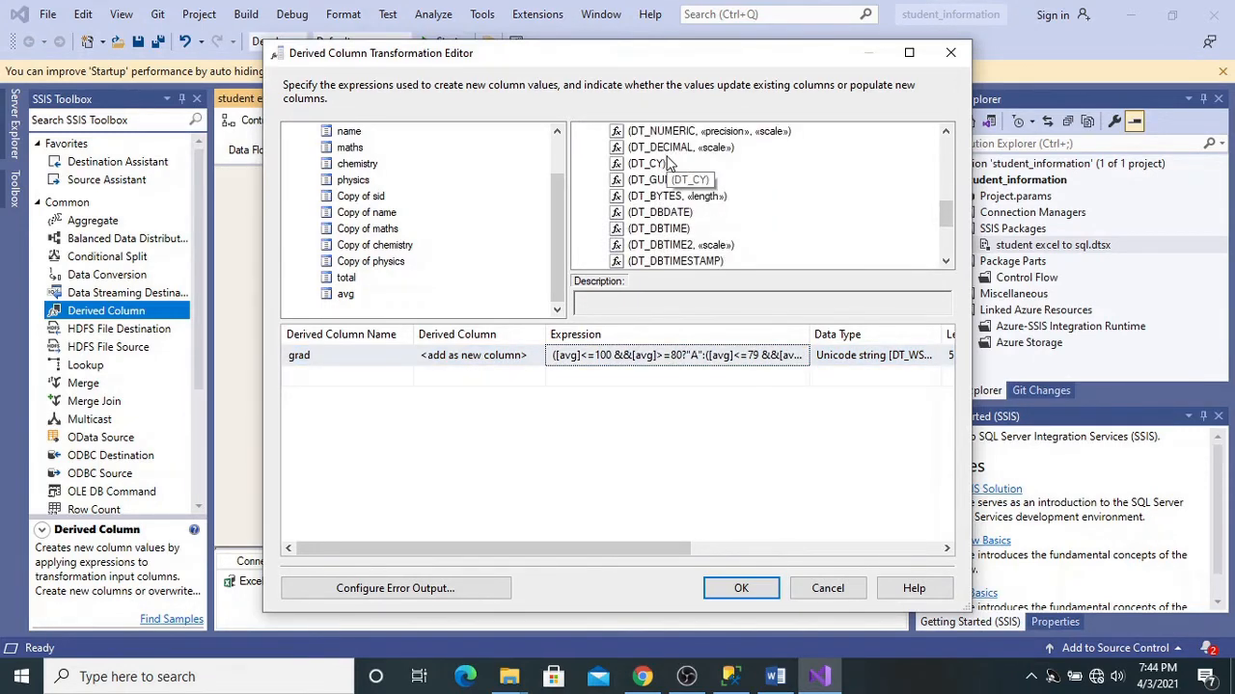
{"action": "scroll", "coordinate": [665, 155], "scroll_direction": "up", "scroll_amount": 1}
{"action": "scroll", "coordinate": [665, 172], "scroll_direction": "up", "scroll_amount": 4}
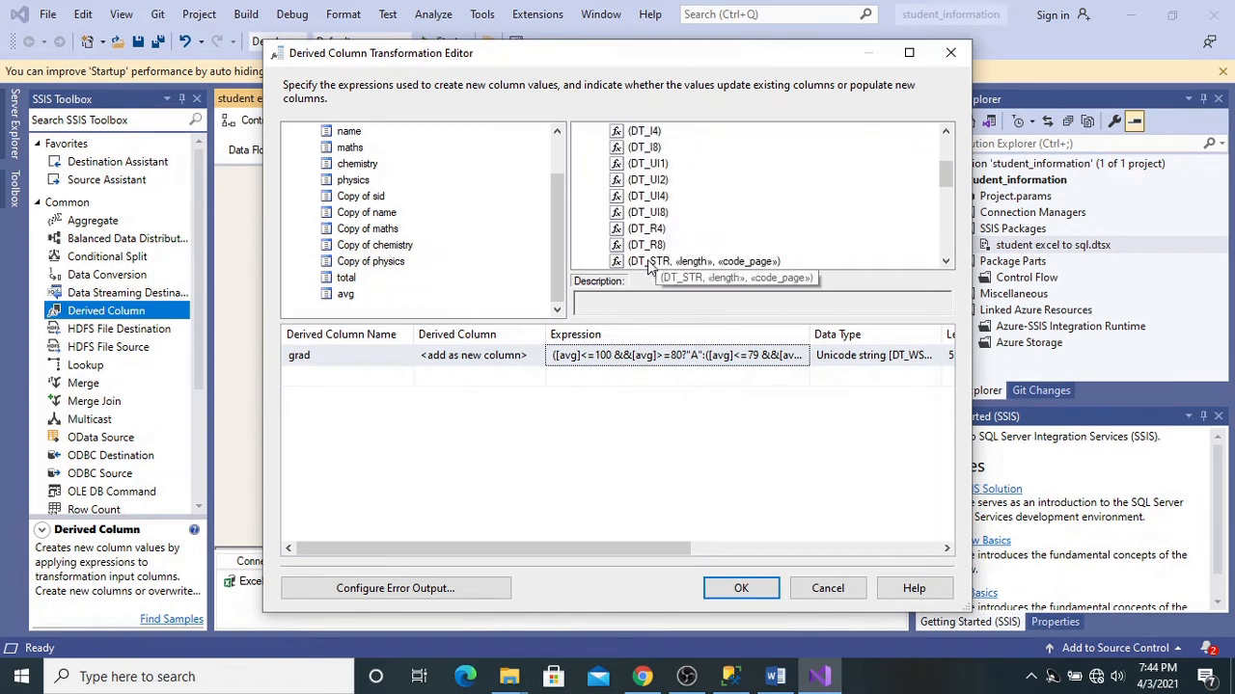
{"action": "left_click_drag", "start_coordinate": [650, 268], "coordinate": [551, 355]}
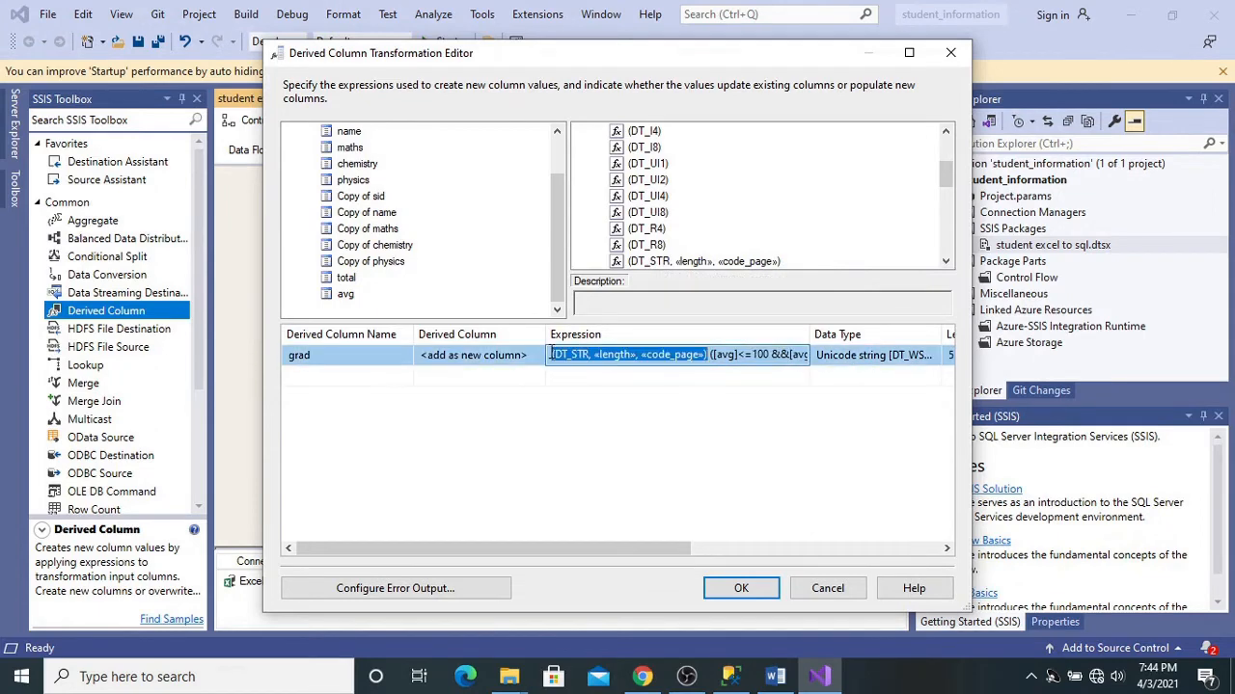
Step: Replace the length placeholder in the grad expression's DT_STR cast with 10
{"action": "double_click", "coordinate": [617, 354]}
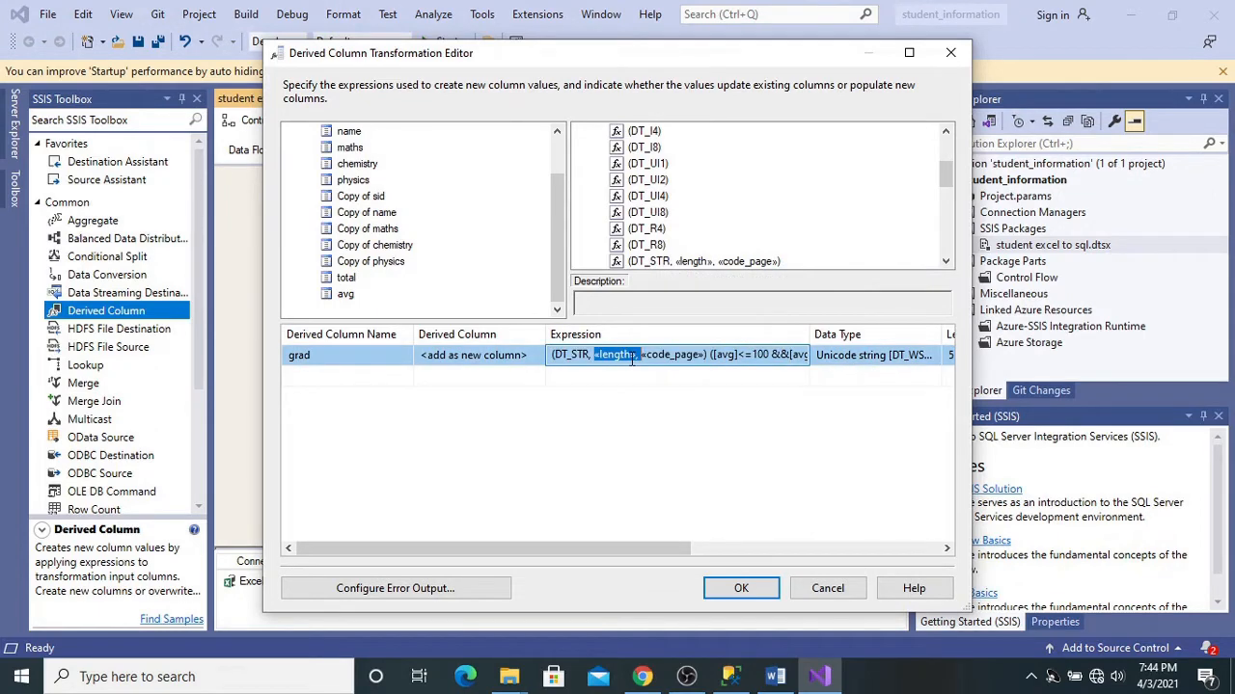
{"action": "left_click", "coordinate": [632, 355]}
{"action": "key", "text": "shift+Left"}
{"action": "key", "text": "shift+Left"}
{"action": "key", "text": "shift+Left"}
{"action": "key", "text": "shift+Left"}
{"action": "key", "text": "shift+Left"}
{"action": "key", "text": "shift+Left"}
{"action": "key", "text": "shift+Left"}
{"action": "key", "text": "shift+Left"}
{"action": "type", "text": "10"}
{"action": "key", "text": "Right"}
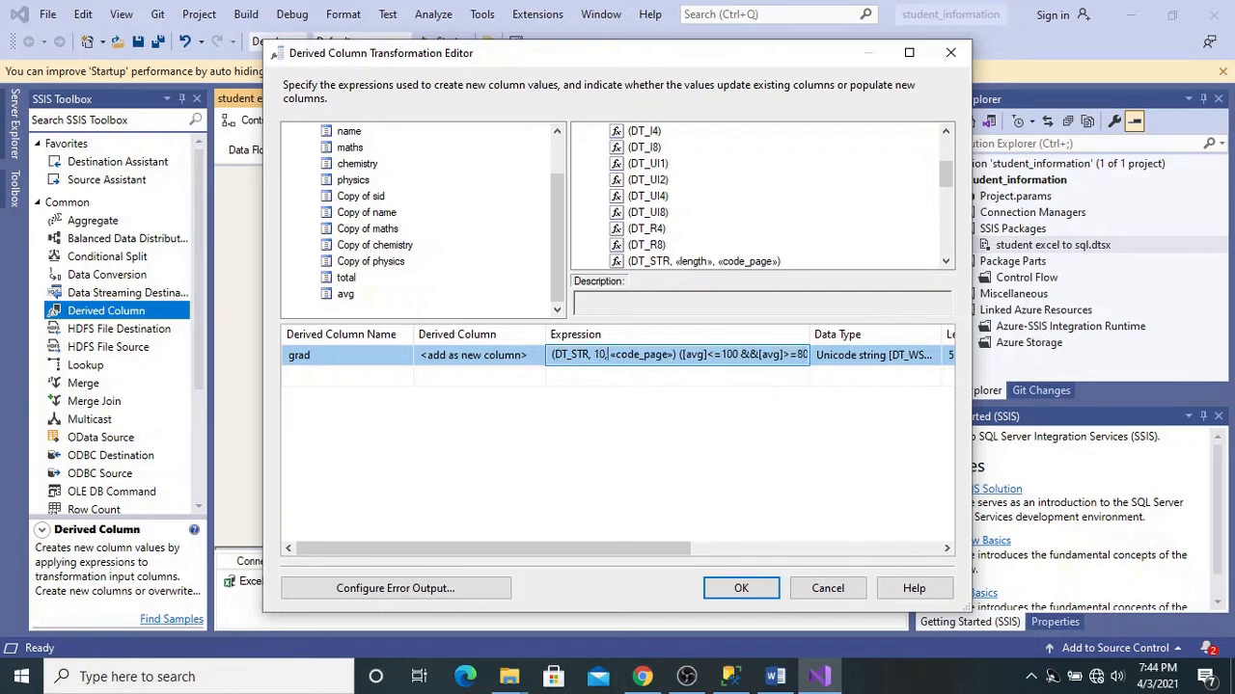
Step: Replace the cast's code page placeholder with 1252 and accept the derived column settings
{"action": "key", "text": "shift+Right"}
{"action": "key", "text": "shift+Right"}
{"action": "key", "text": "shift+Right"}
{"action": "key", "text": "shift+Right"}
{"action": "key", "text": "shift+Right"}
{"action": "key", "text": "shift+Right"}
{"action": "key", "text": "shift+Right"}
{"action": "key", "text": "shift+Right"}
{"action": "key", "text": "shift+Right"}
{"action": "key", "text": "shift+Right"}
{"action": "key", "text": "shift+Right"}
{"action": "key", "text": "shift+Right"}
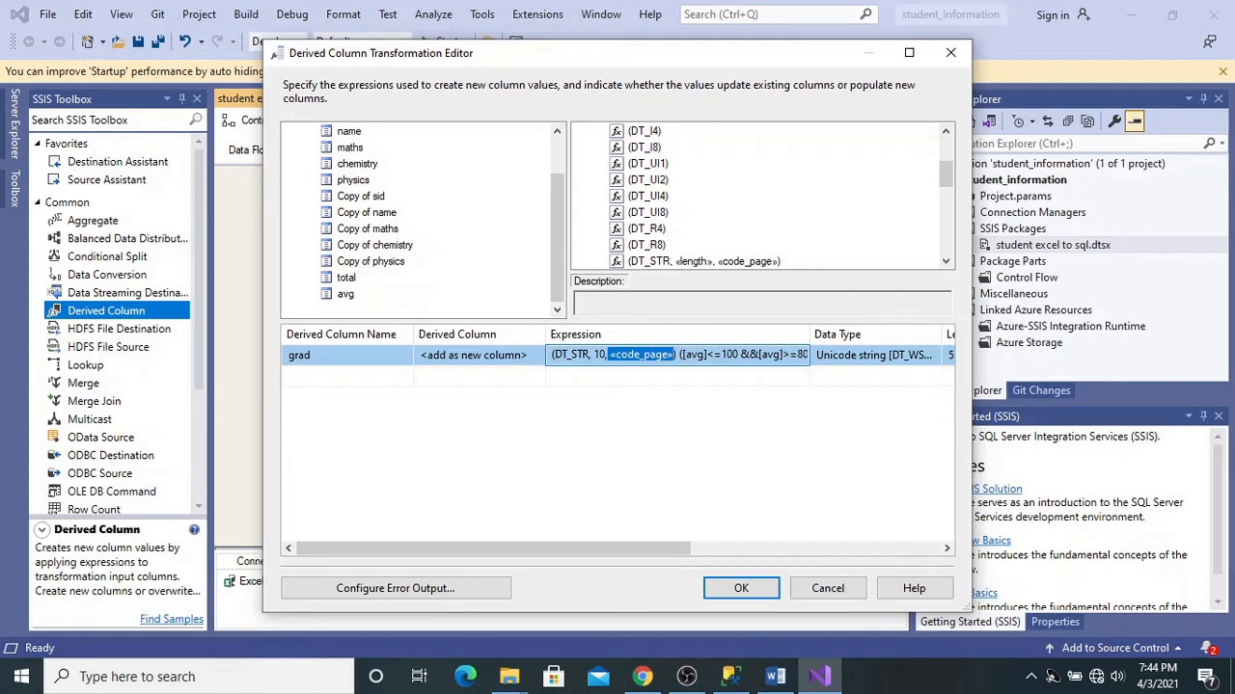
{"action": "key", "text": "Delete"}
{"action": "type", "text": "1252"}
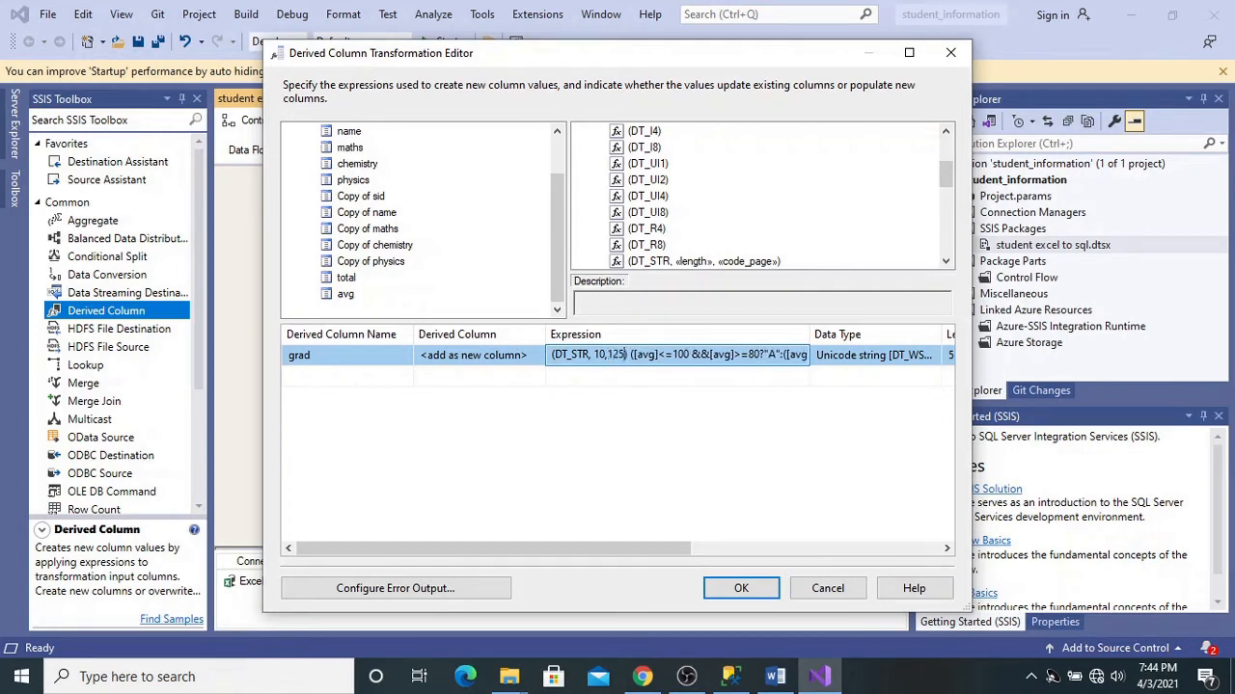
{"action": "left_click", "coordinate": [666, 391]}
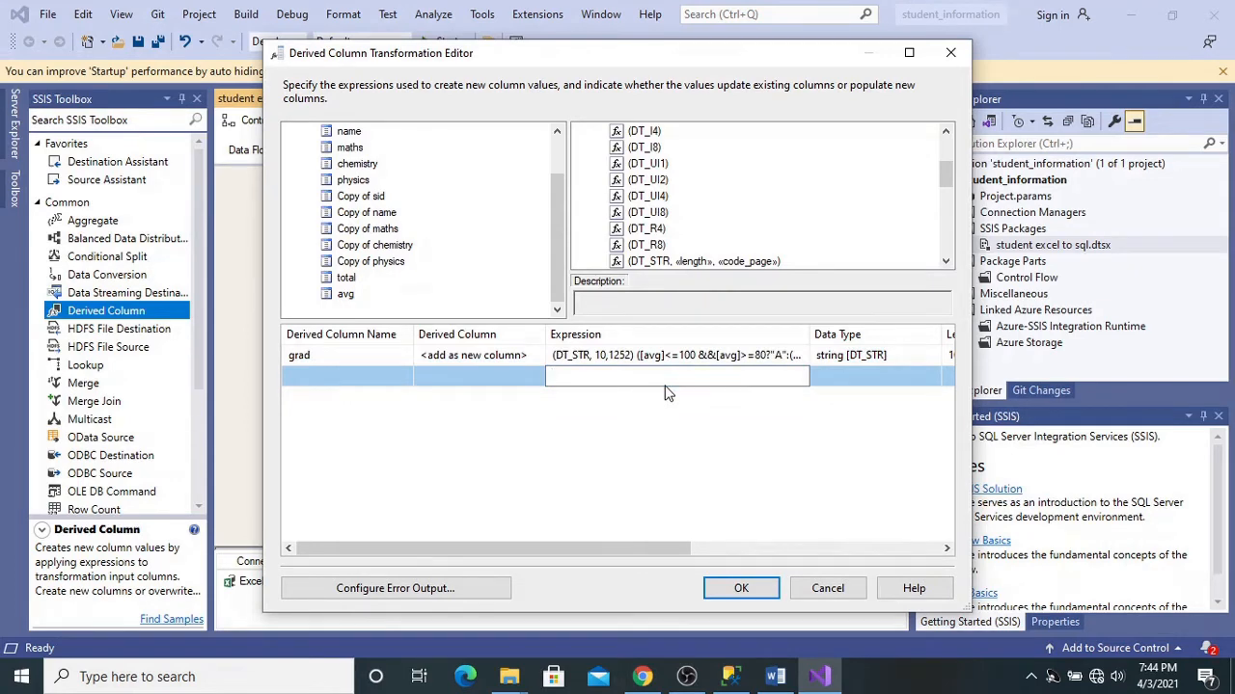
{"action": "left_click", "coordinate": [732, 598]}
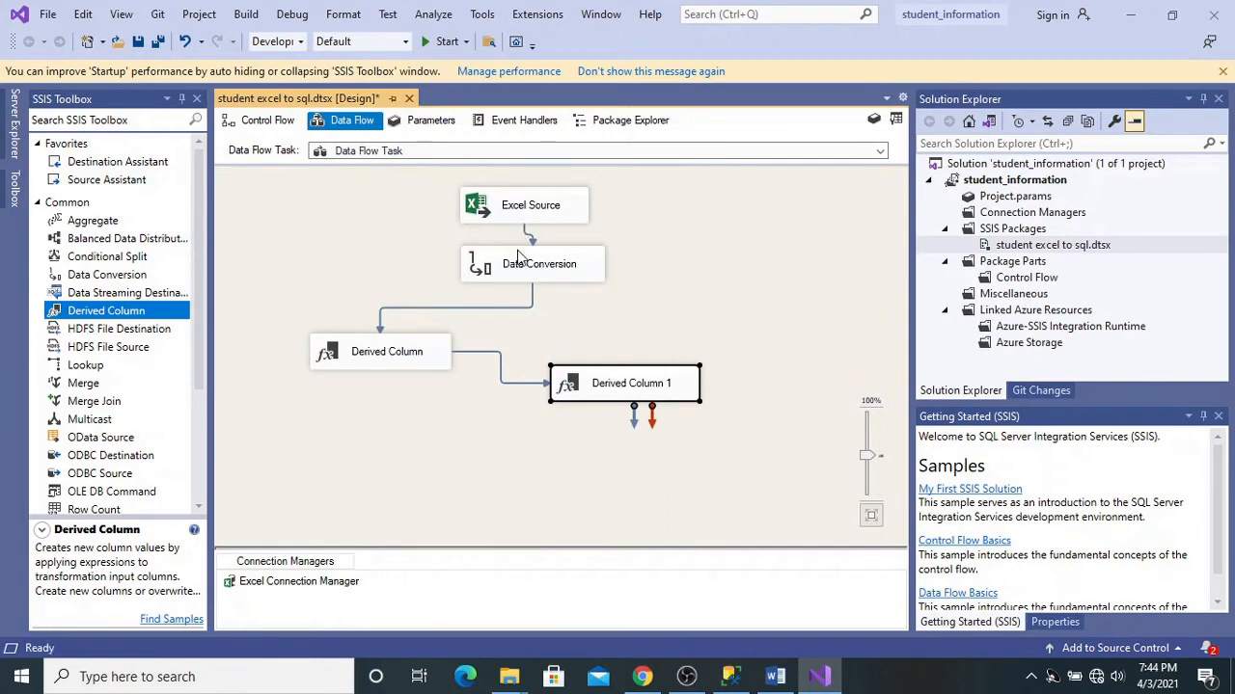
Step: Rearrange Derived Column and Derived Column 1 side by side just below Data Conversion
{"action": "left_click", "coordinate": [414, 353]}
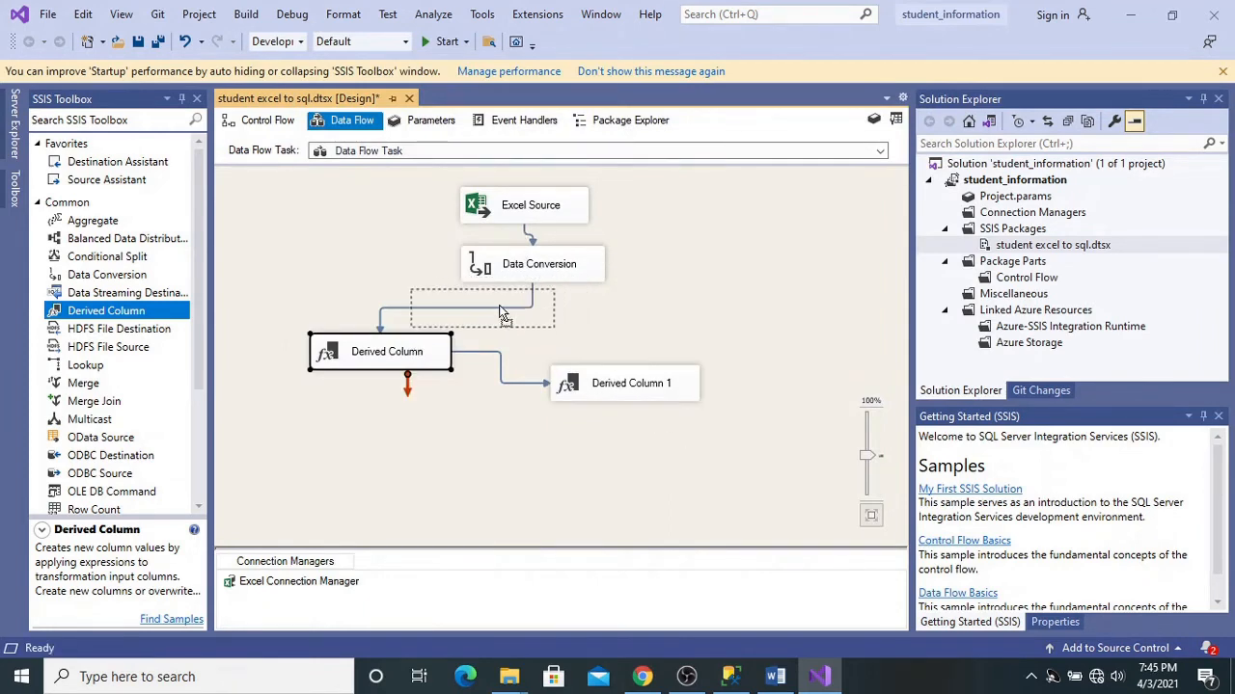
{"action": "left_click_drag", "start_coordinate": [494, 309], "coordinate": [435, 308]}
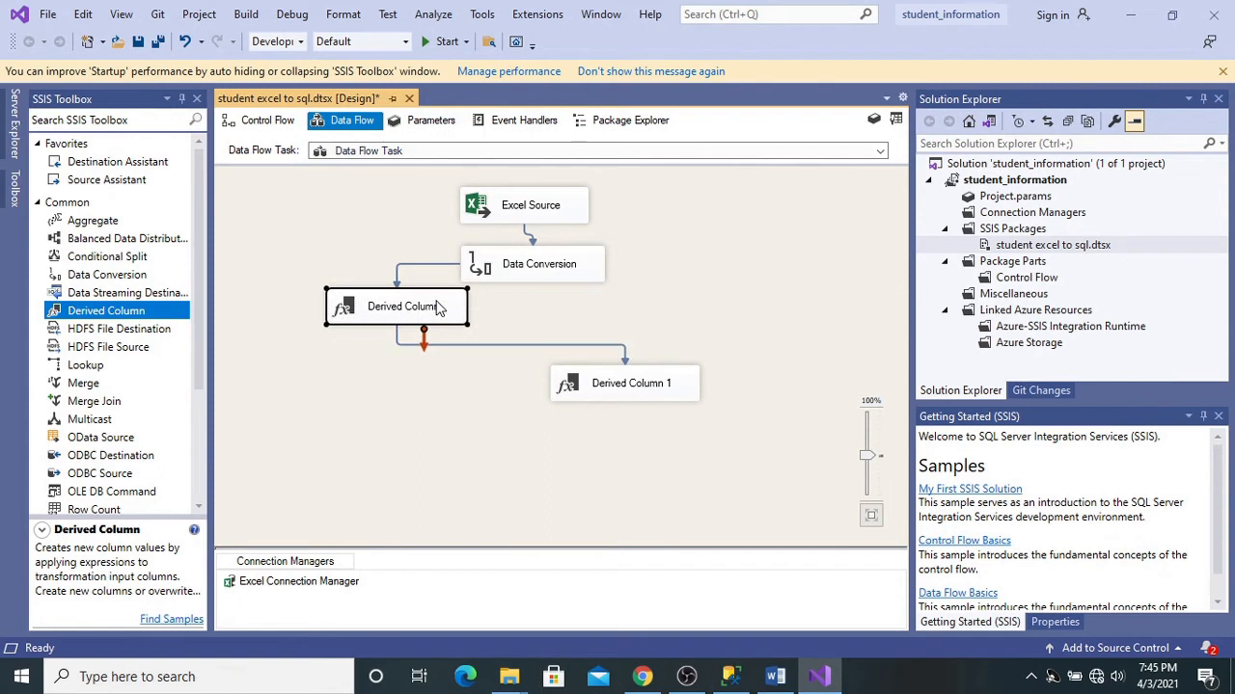
{"action": "left_click_drag", "start_coordinate": [627, 388], "coordinate": [591, 319]}
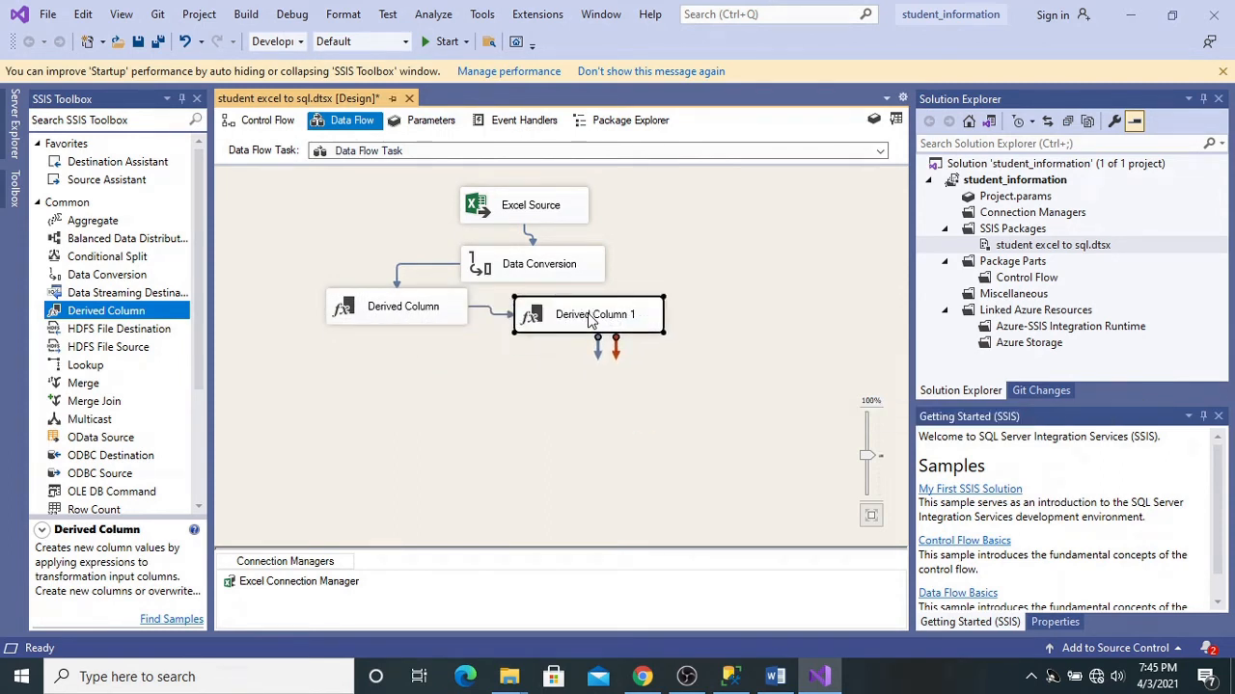
{"action": "left_click", "coordinate": [434, 379]}
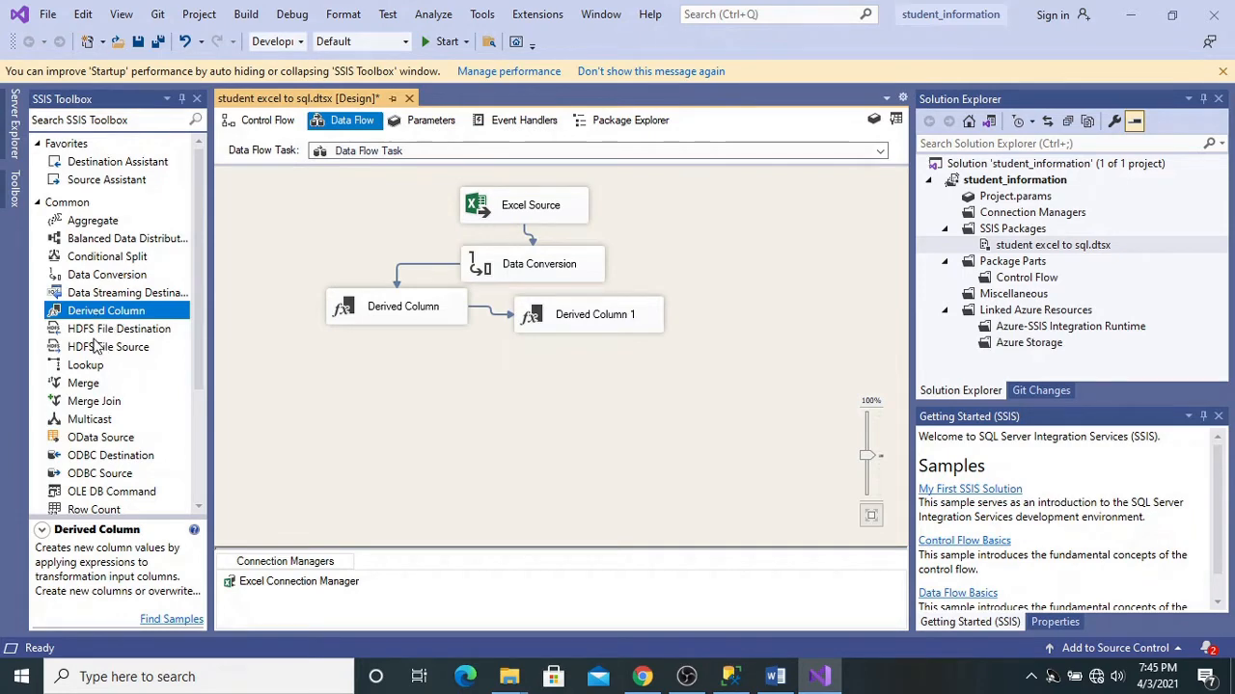
Step: Add a Lookup transformation below the derived columns and connect Derived Column 1's regular output to it
{"action": "left_click_drag", "start_coordinate": [85, 372], "coordinate": [418, 369]}
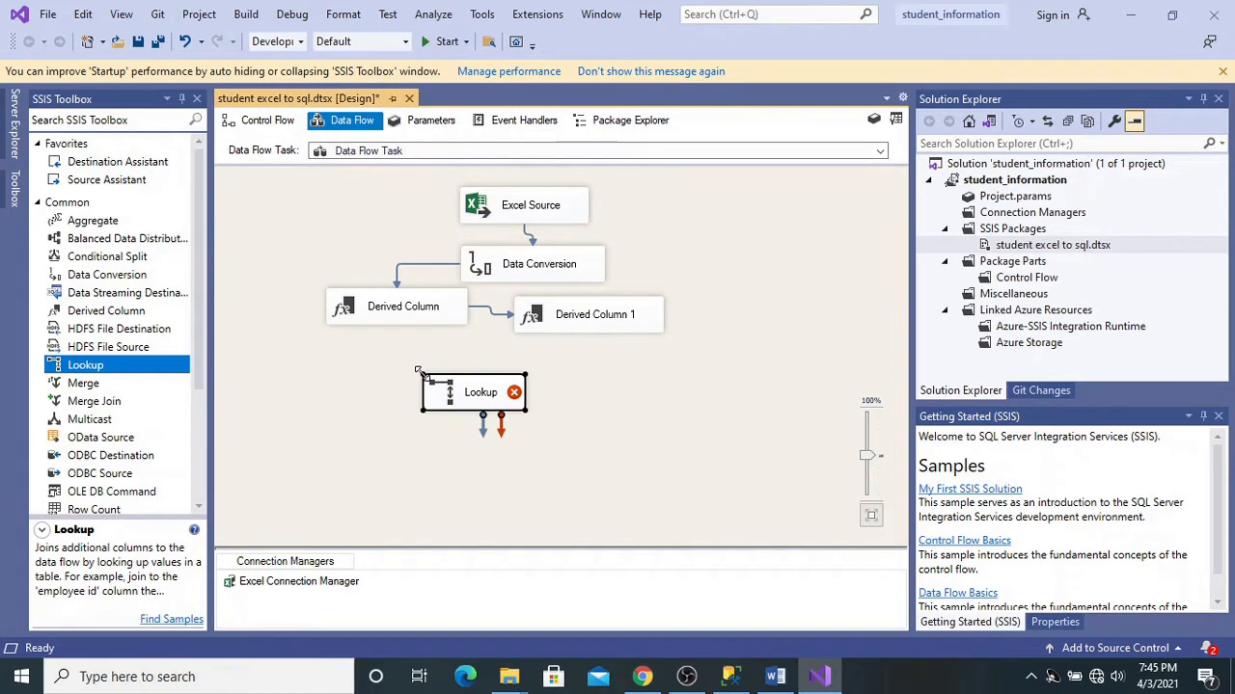
{"action": "left_click", "coordinate": [536, 325]}
{"action": "left_click_drag", "start_coordinate": [598, 349], "coordinate": [475, 393]}
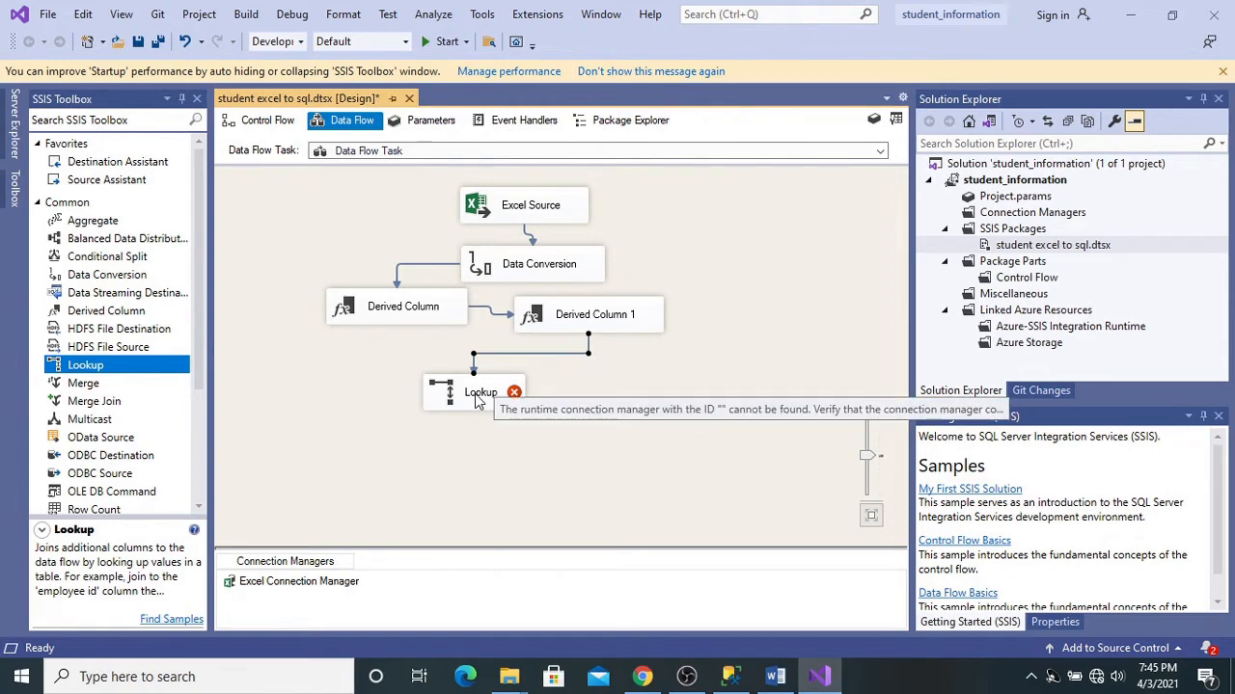
Step: Configure the Lookup to redirect rows with no matching entries to the no match output
{"action": "left_click", "coordinate": [475, 393]}
{"action": "double_click", "coordinate": [474, 395]}
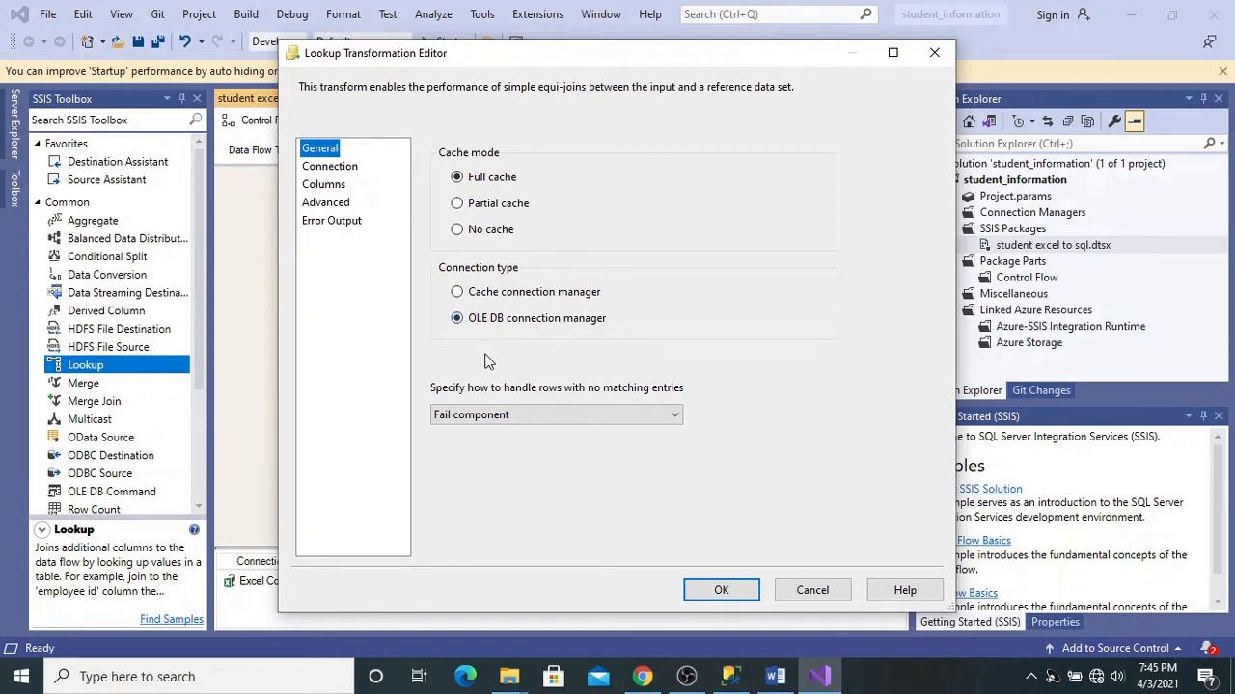
{"action": "left_click", "coordinate": [505, 413]}
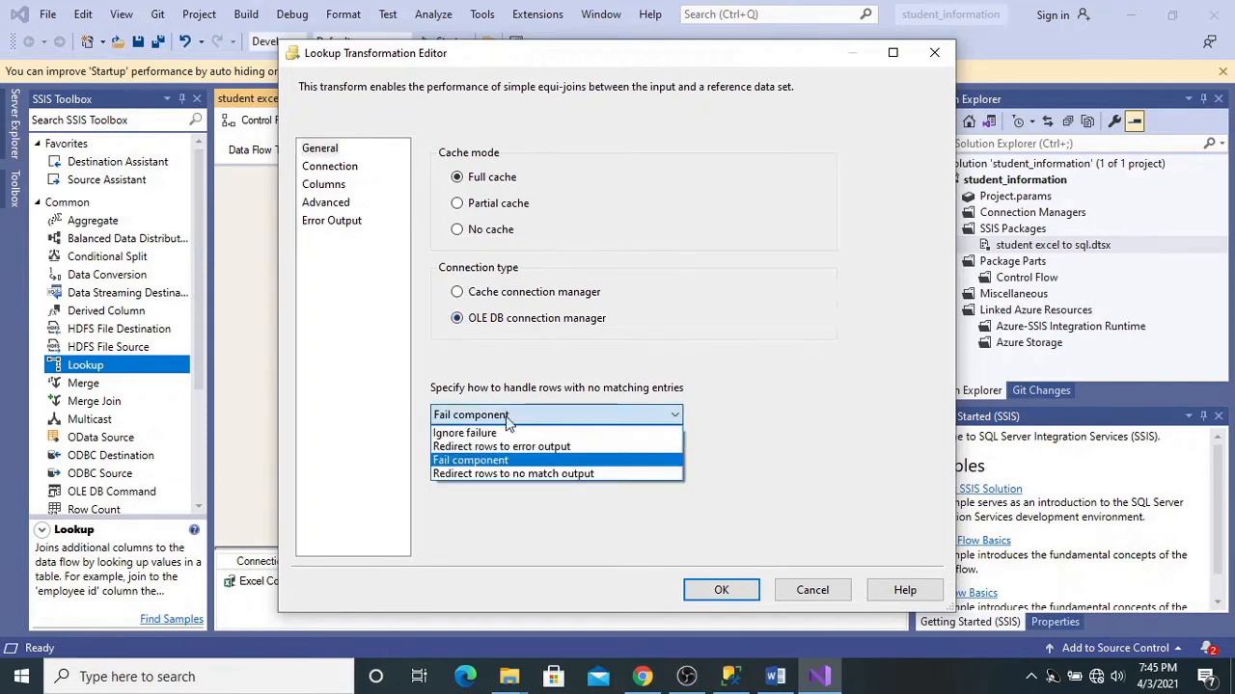
{"action": "left_click", "coordinate": [511, 474]}
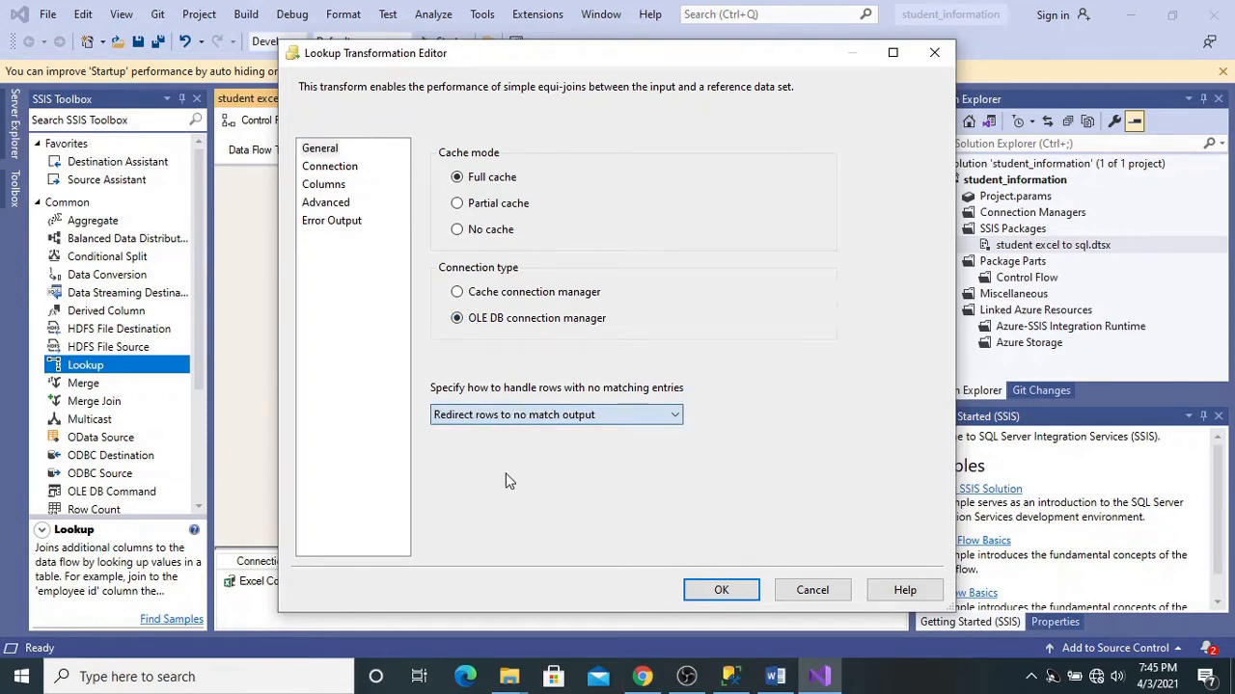
Step: Create an OLE DB connection for the Lookup to the SSIS_STUDENT database on server "." using Windows Authentication
{"action": "left_click", "coordinate": [333, 167]}
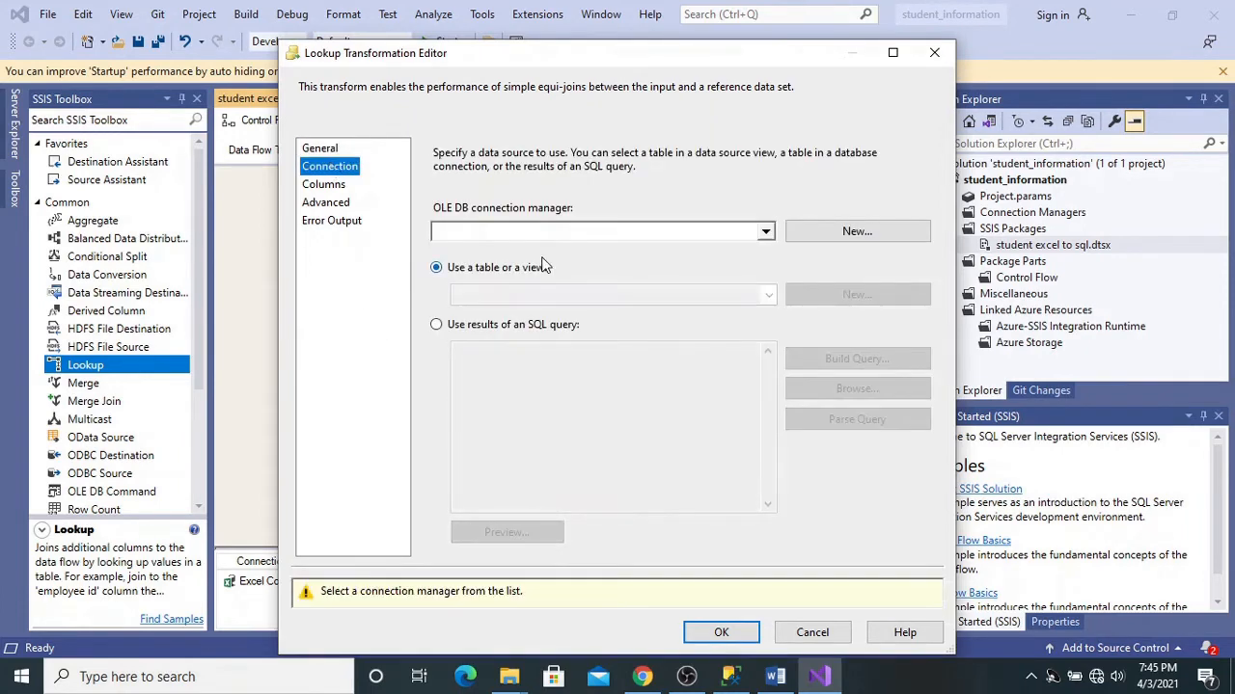
{"action": "left_click", "coordinate": [813, 233]}
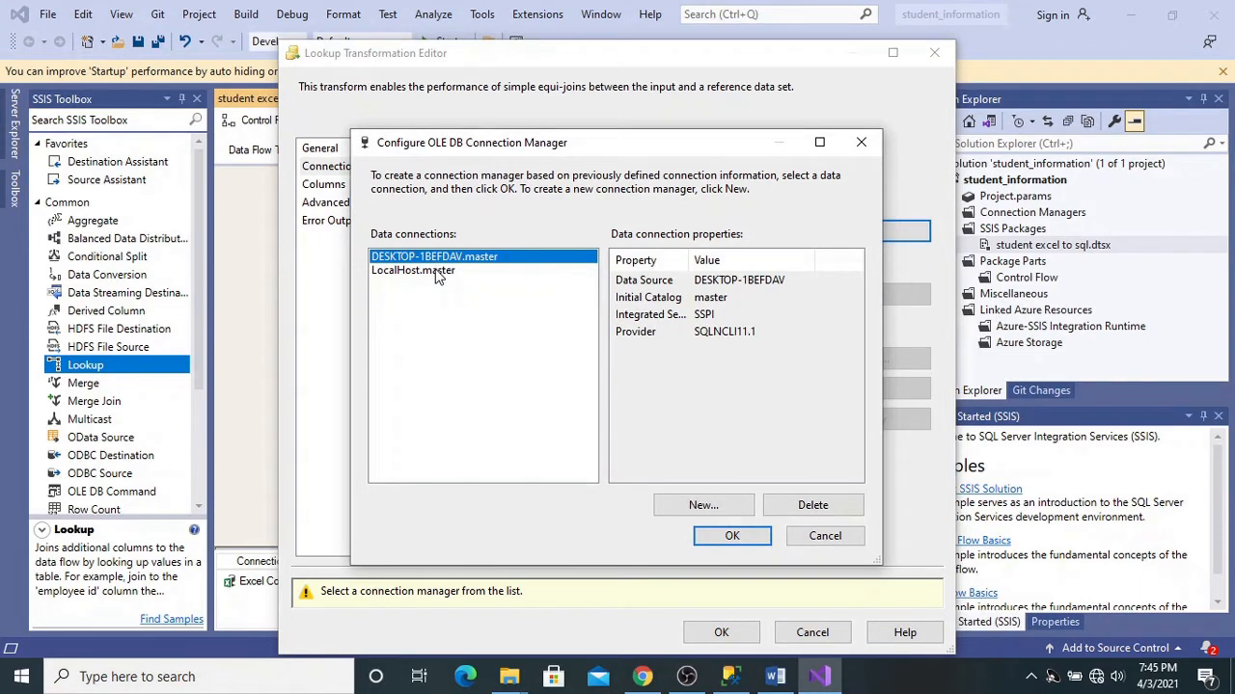
{"action": "left_click", "coordinate": [733, 509]}
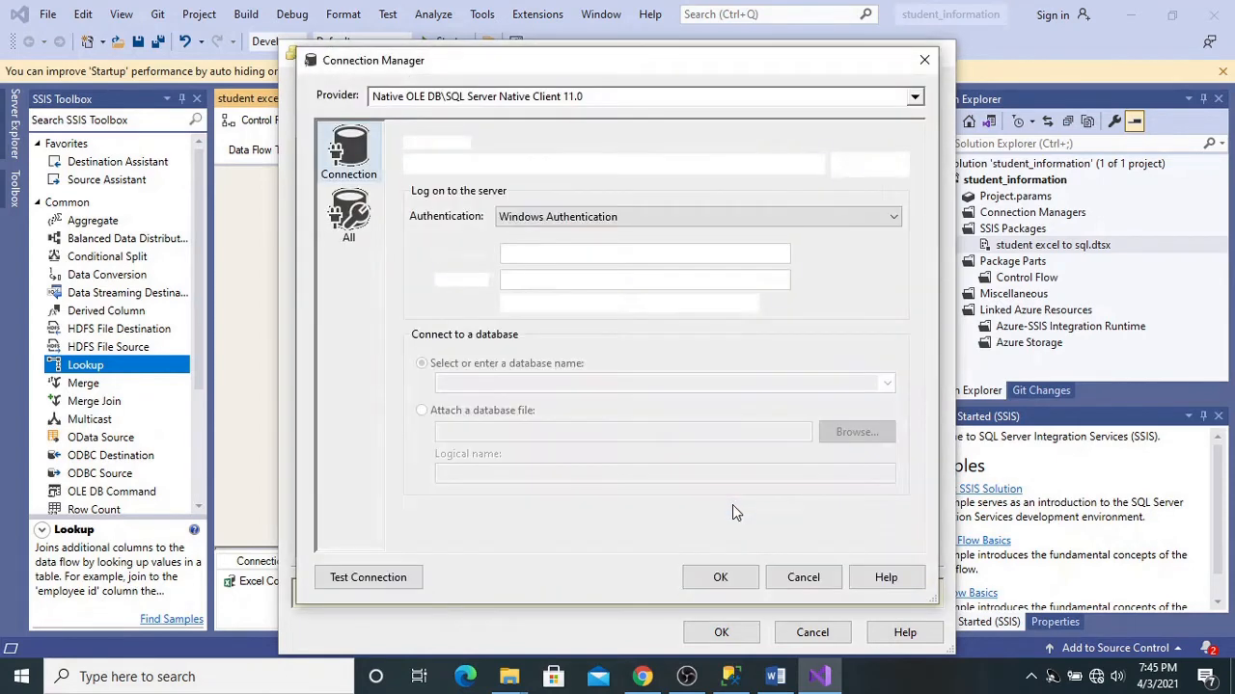
{"action": "left_click", "coordinate": [590, 163]}
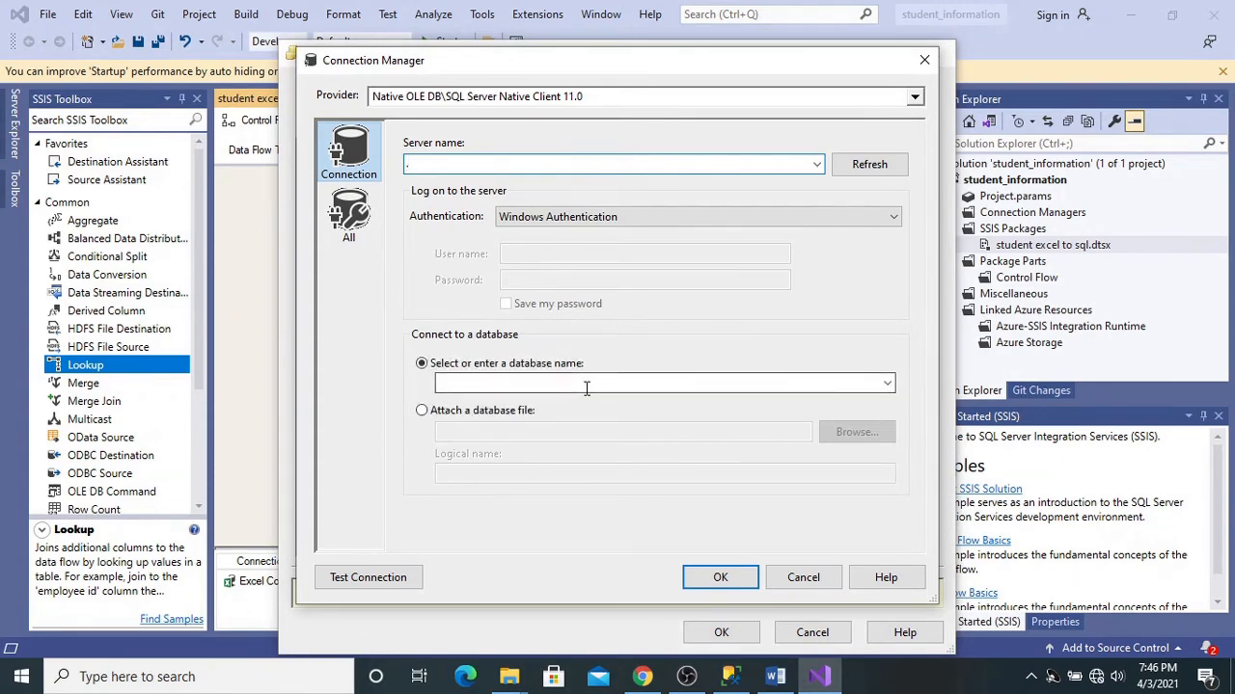
{"action": "left_click", "coordinate": [886, 385]}
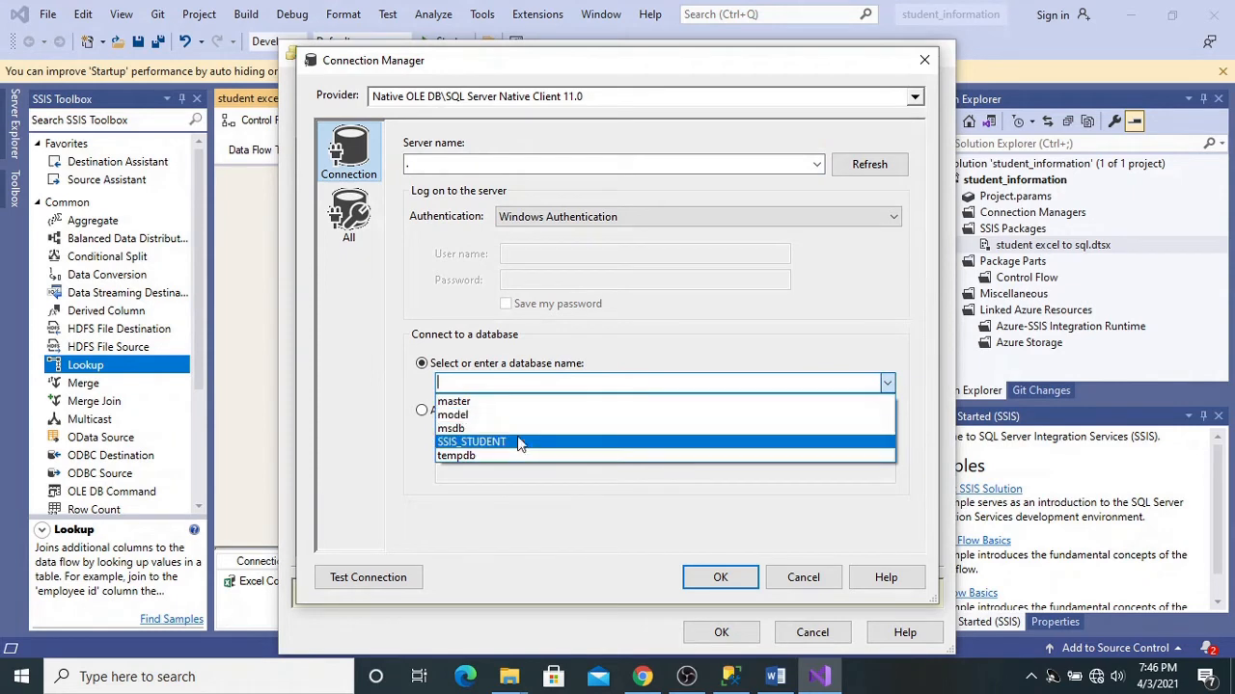
{"action": "left_click", "coordinate": [519, 444]}
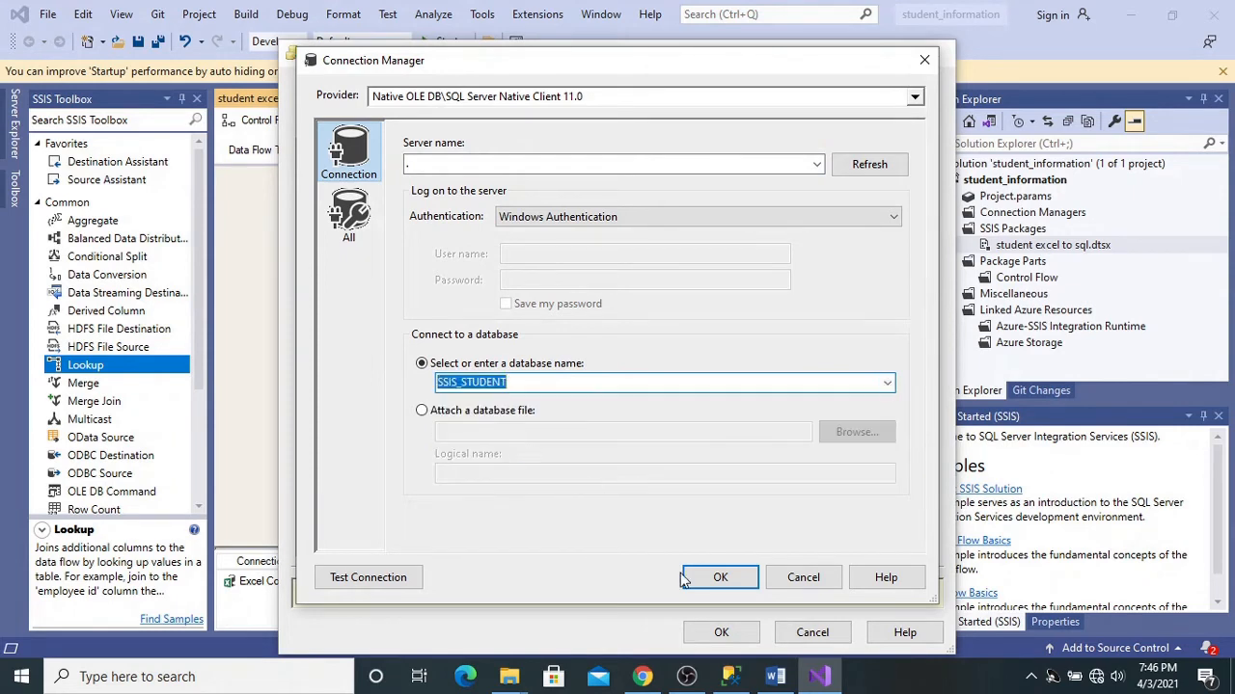
{"action": "left_click", "coordinate": [718, 584]}
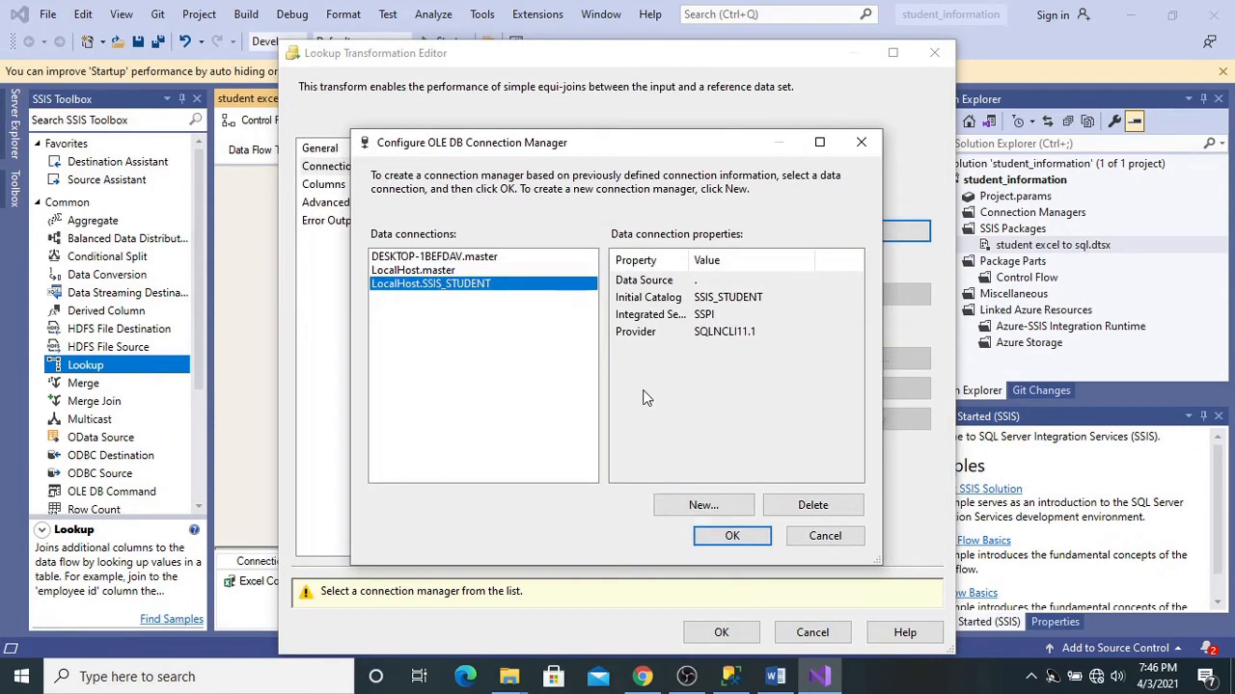
{"action": "left_click", "coordinate": [702, 536]}
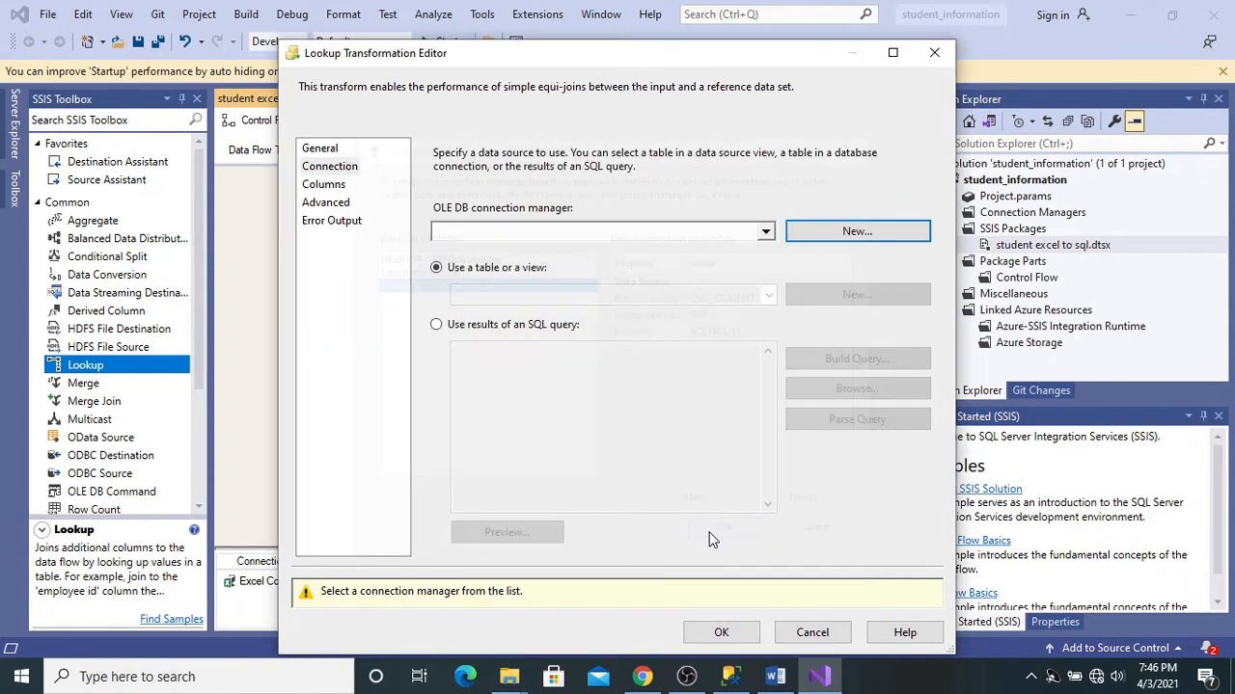
{"action": "left_click", "coordinate": [324, 185]}
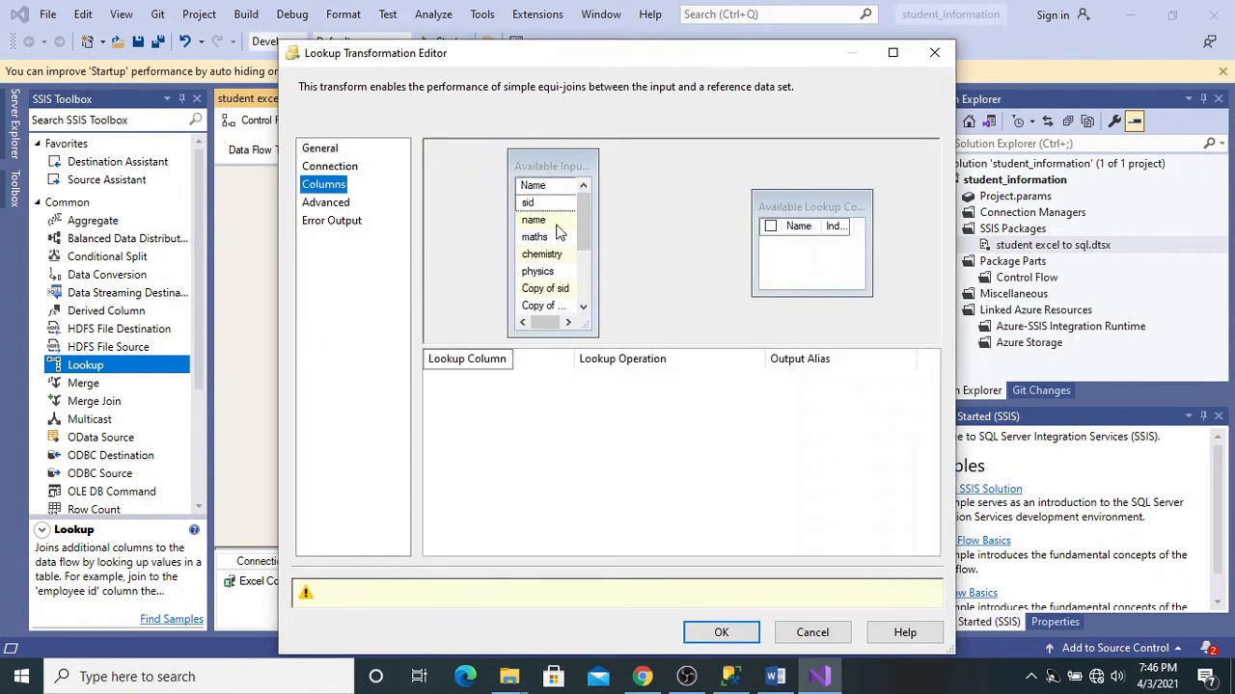
{"action": "mouse_move", "coordinate": [586, 215]}
{"action": "left_mouse_down"}
{"action": "mouse_move", "coordinate": [604, 294]}
{"action": "mouse_move", "coordinate": [585, 198]}
{"action": "left_mouse_up"}
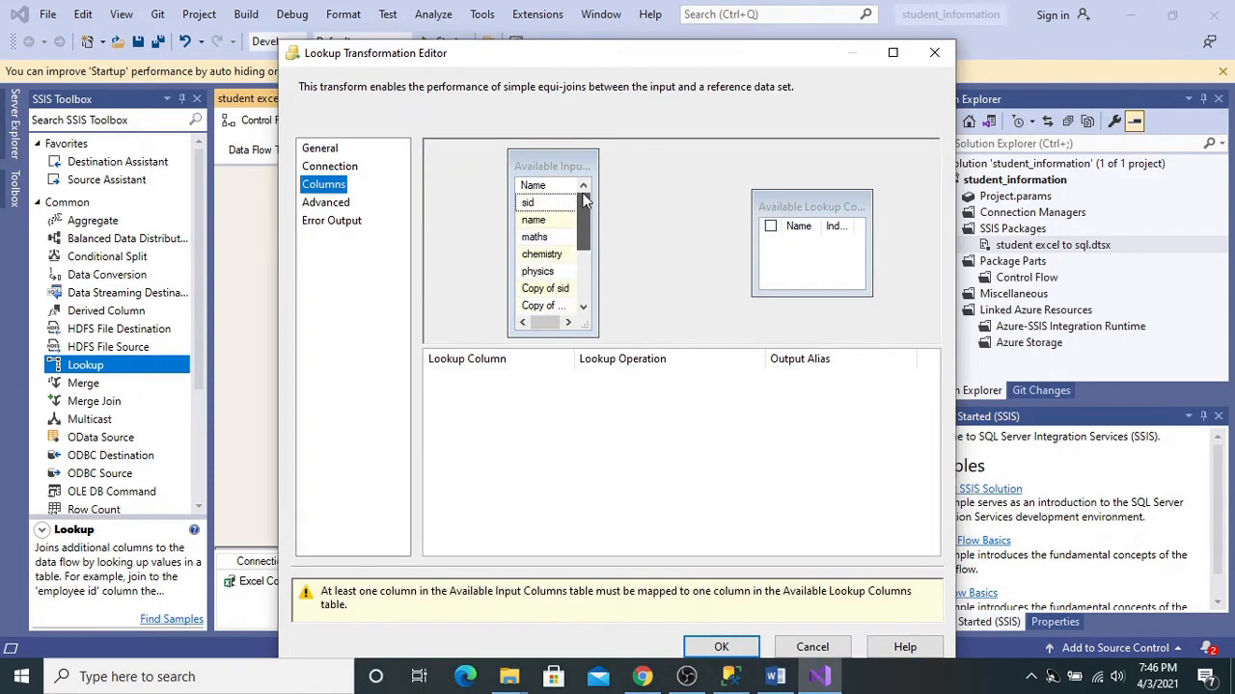
{"action": "left_click", "coordinate": [333, 206]}
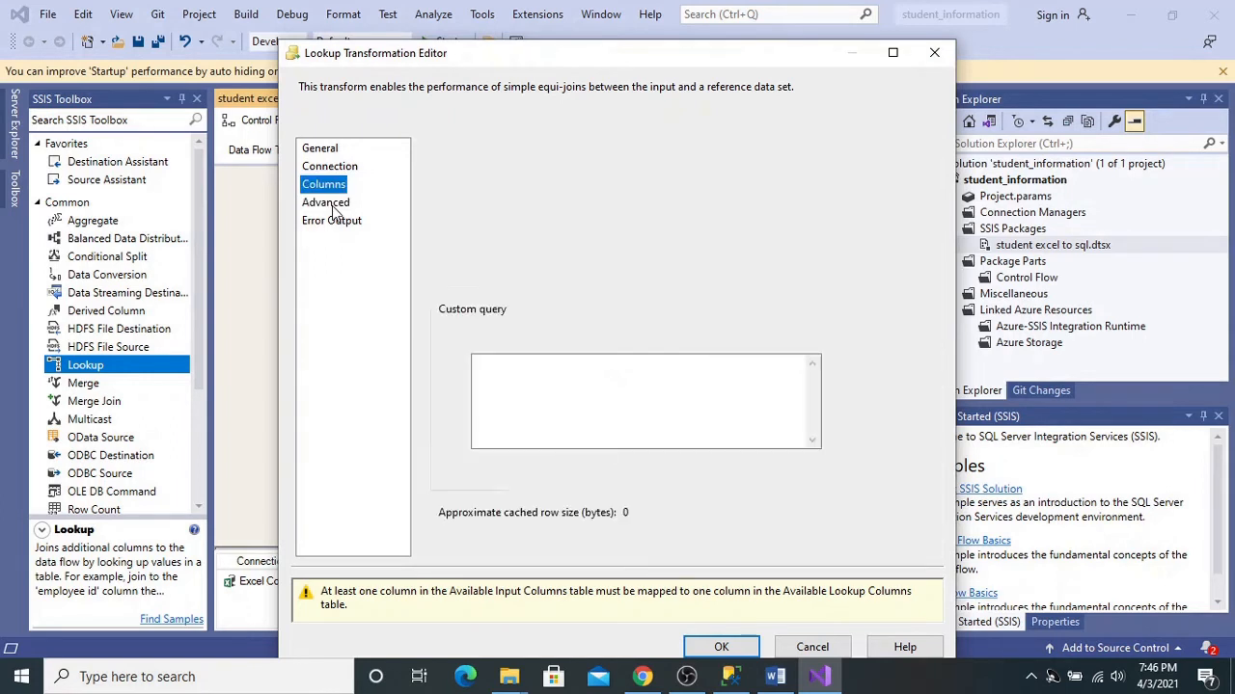
{"action": "left_click", "coordinate": [329, 167]}
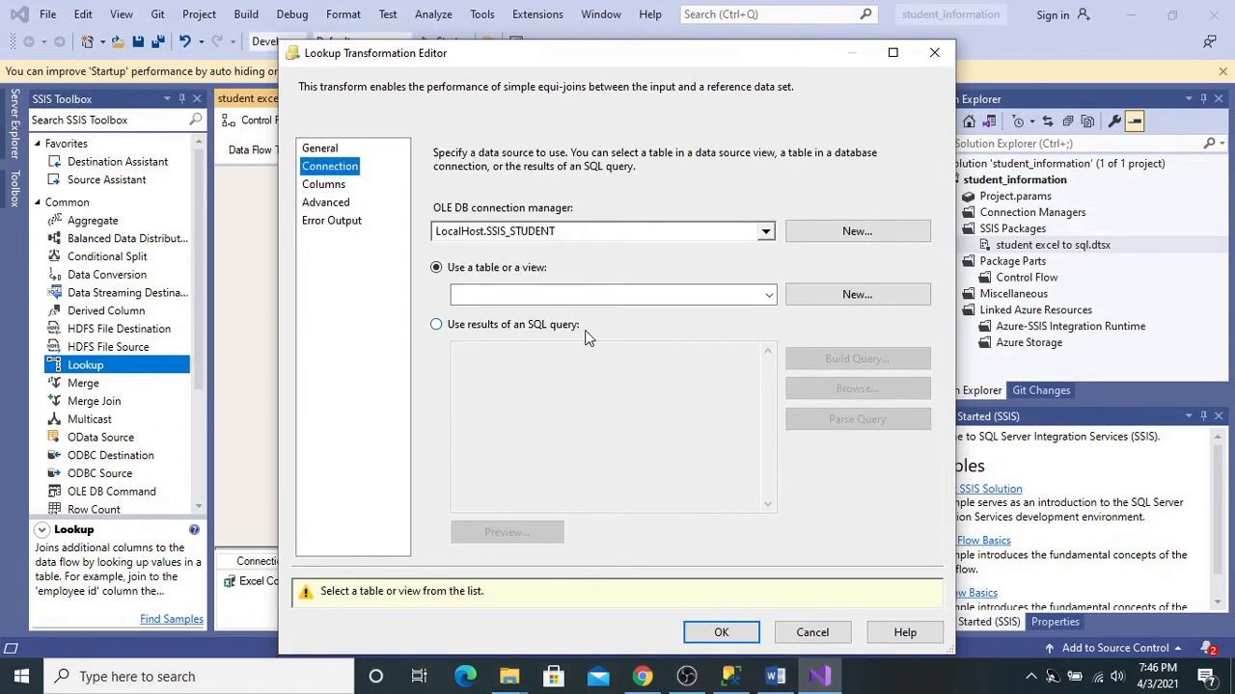
Step: Set the Lookup's reference table to [dbo].[student] and preview its contents
{"action": "left_click", "coordinate": [771, 296]}
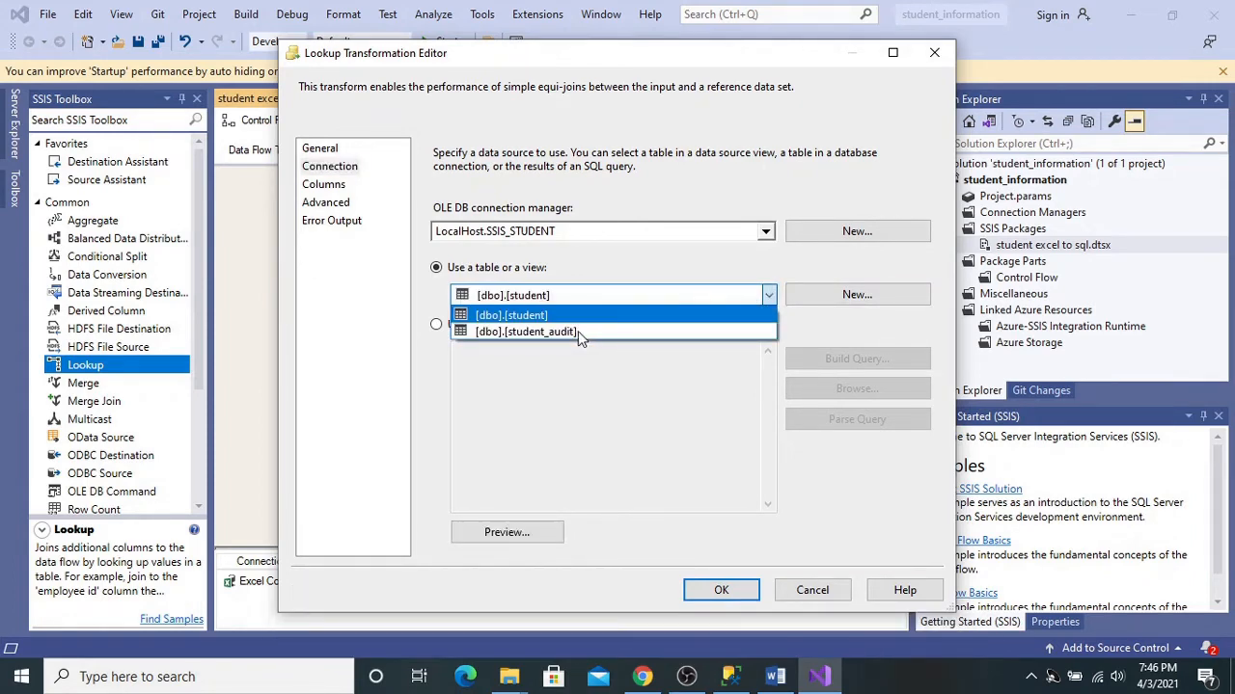
{"action": "left_click", "coordinate": [554, 320]}
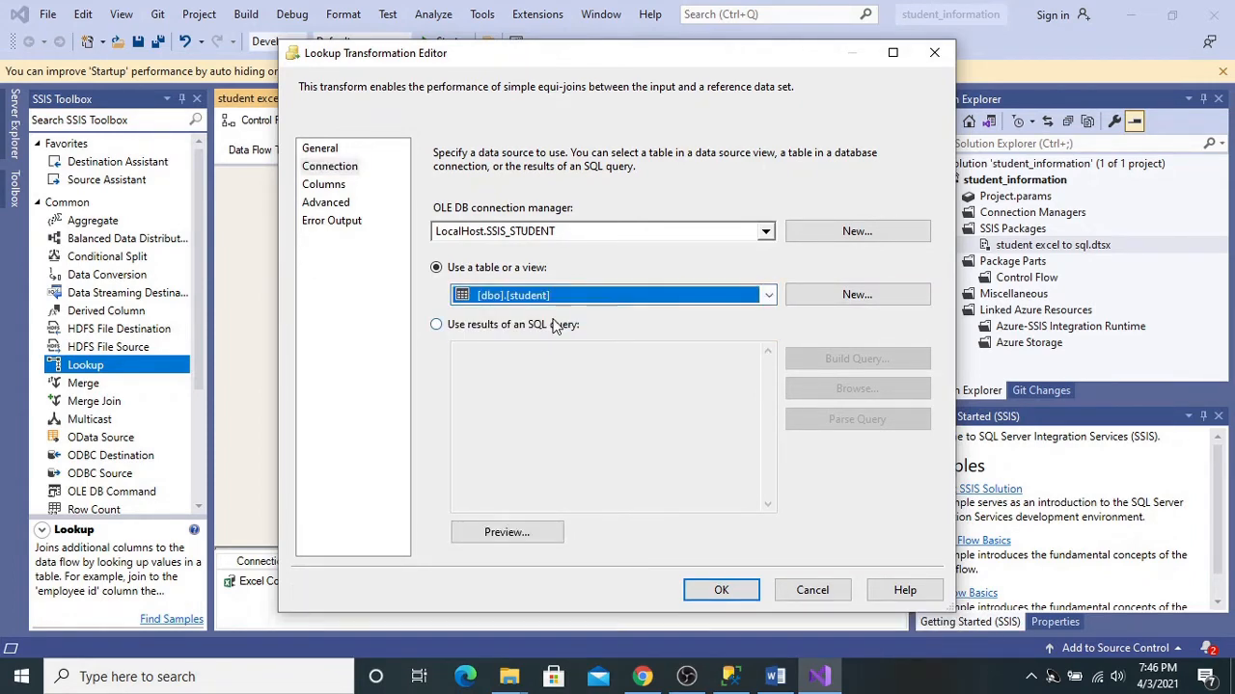
{"action": "left_click", "coordinate": [546, 536]}
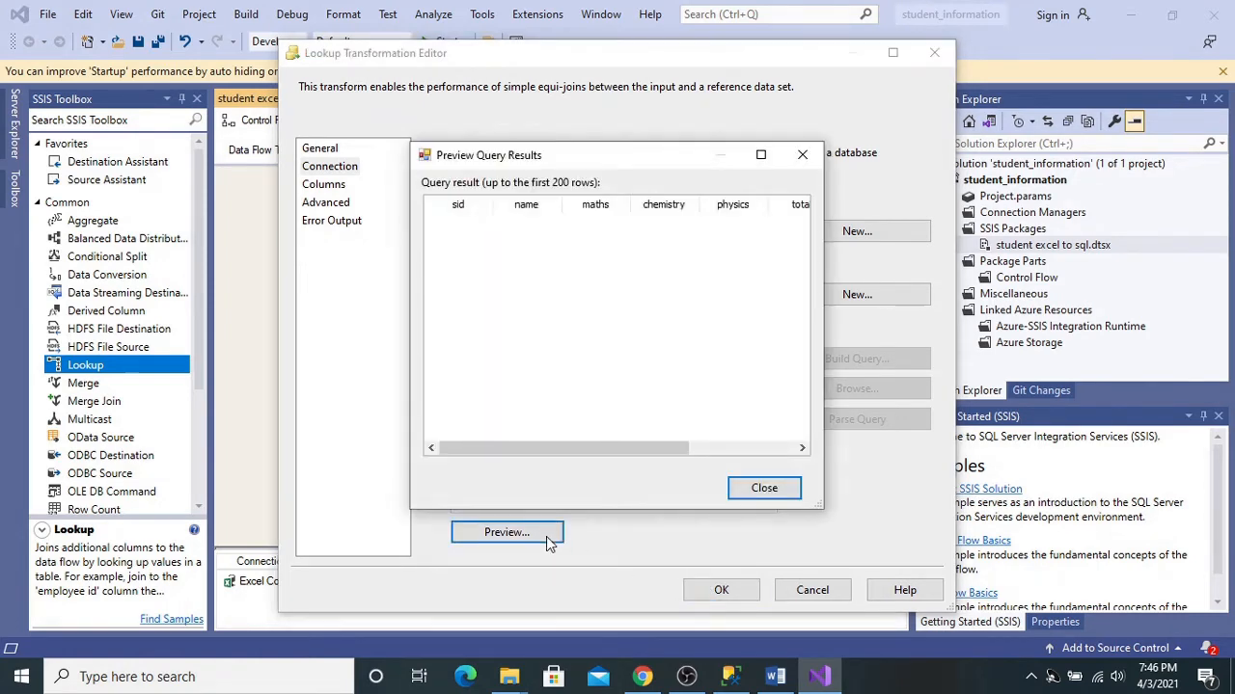
{"action": "left_click", "coordinate": [772, 492]}
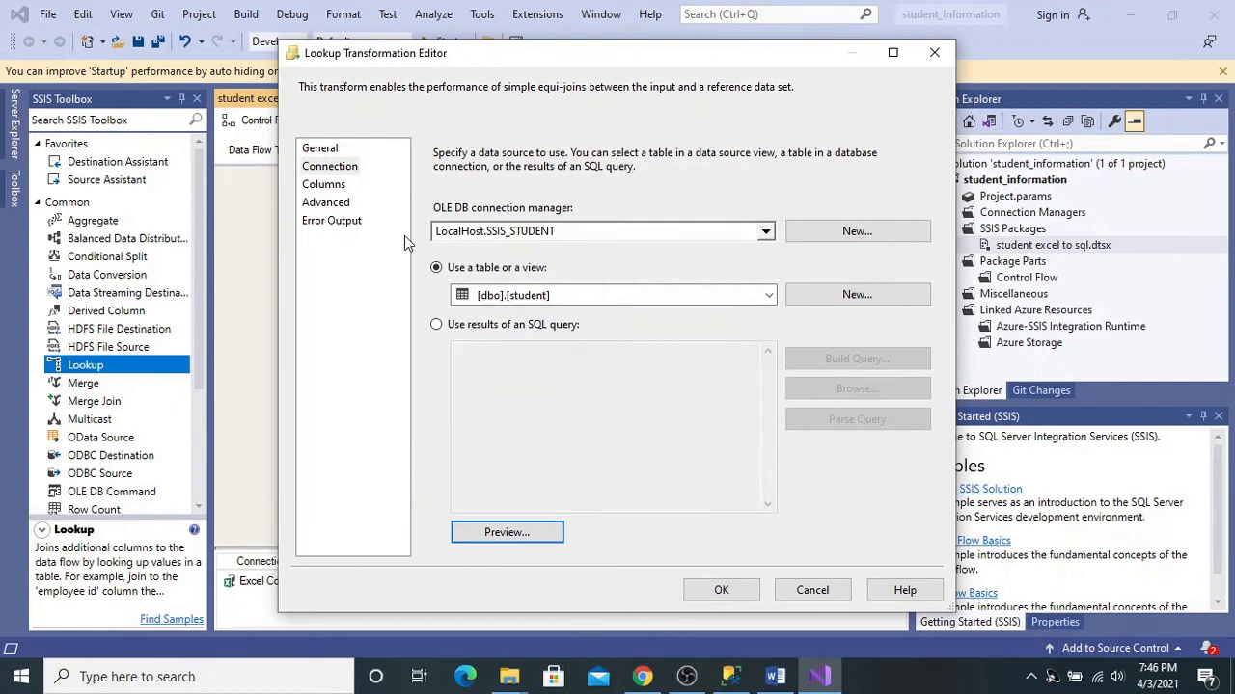
Step: Match the input column Copy of sid to the lookup column sid, return sid as a new column, and apply the Lookup settings
{"action": "left_click", "coordinate": [324, 185]}
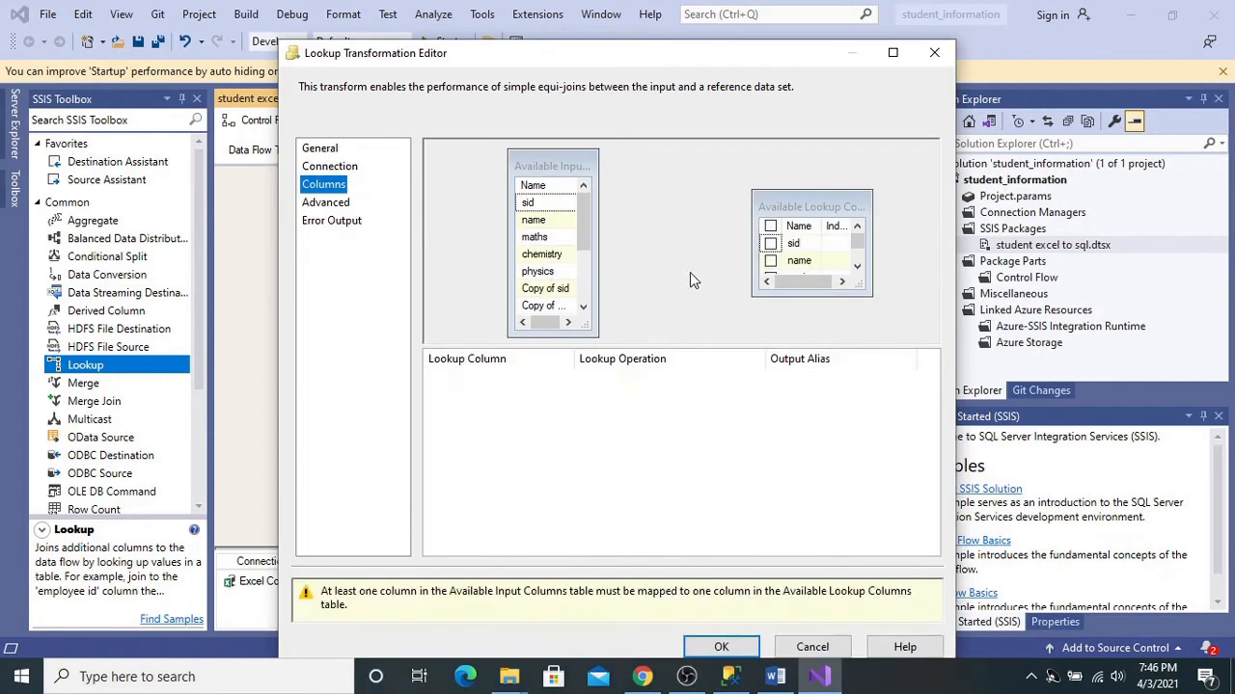
{"action": "left_click_drag", "start_coordinate": [835, 208], "coordinate": [832, 173]}
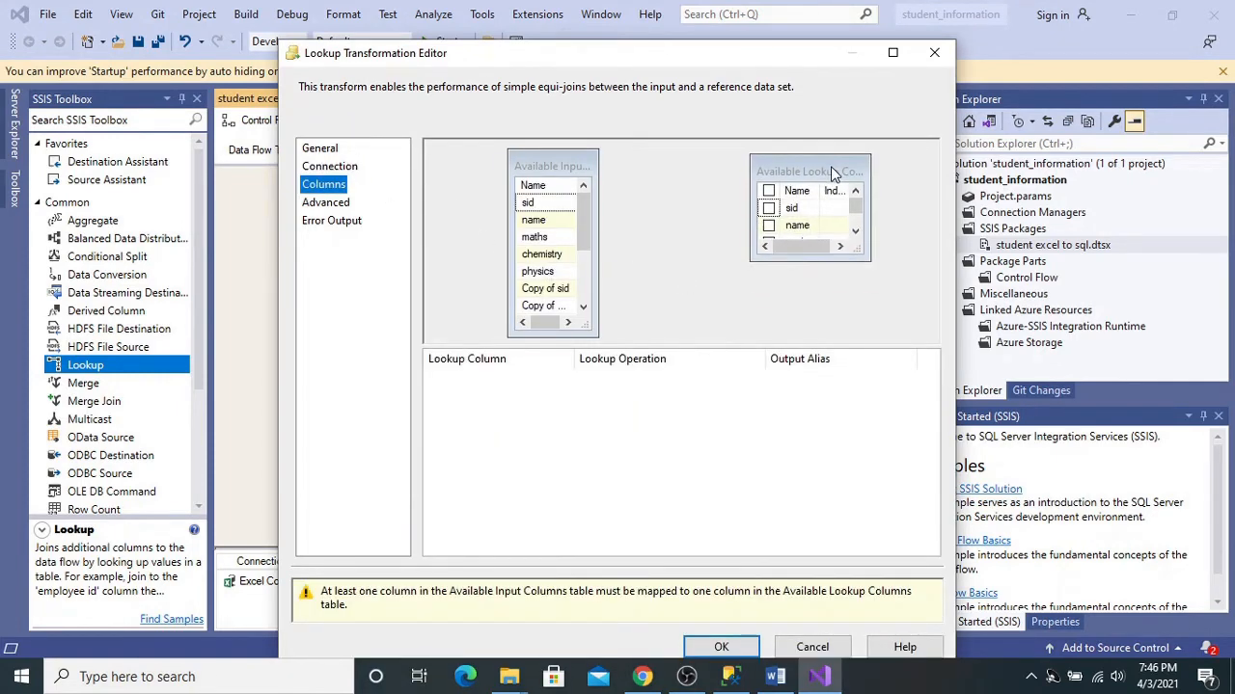
{"action": "left_click_drag", "start_coordinate": [580, 221], "coordinate": [580, 272]}
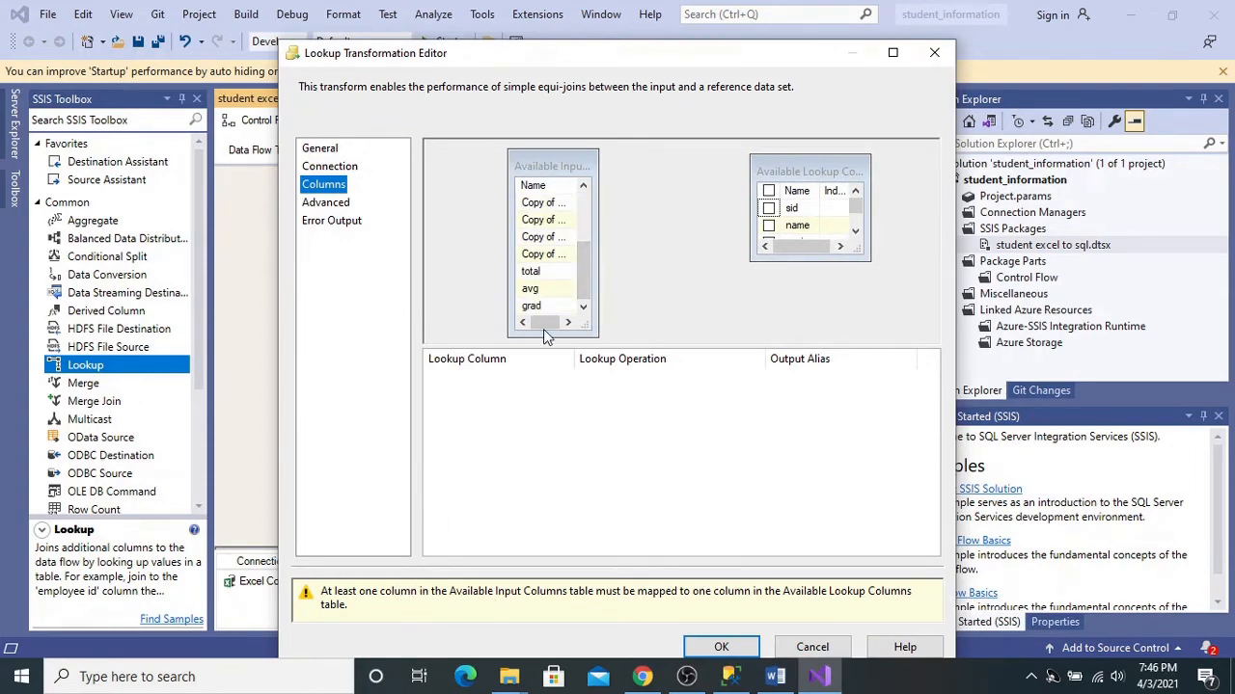
{"action": "left_click_drag", "start_coordinate": [589, 254], "coordinate": [583, 230]}
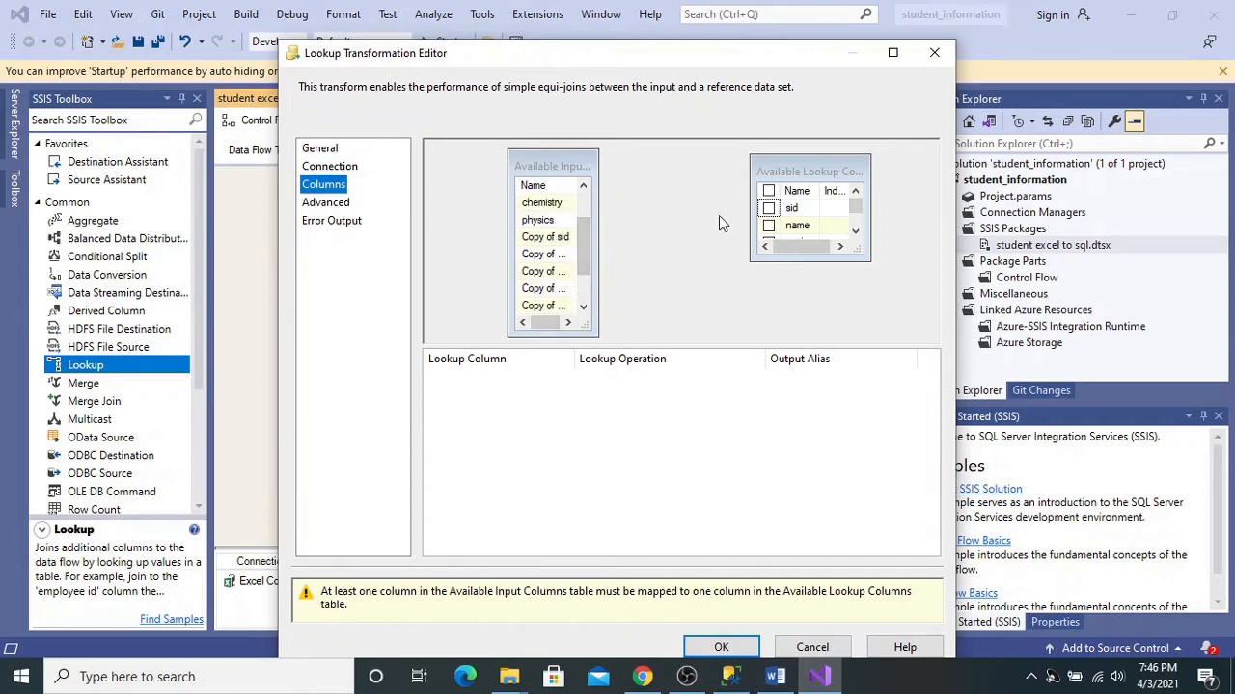
{"action": "left_click", "coordinate": [769, 208]}
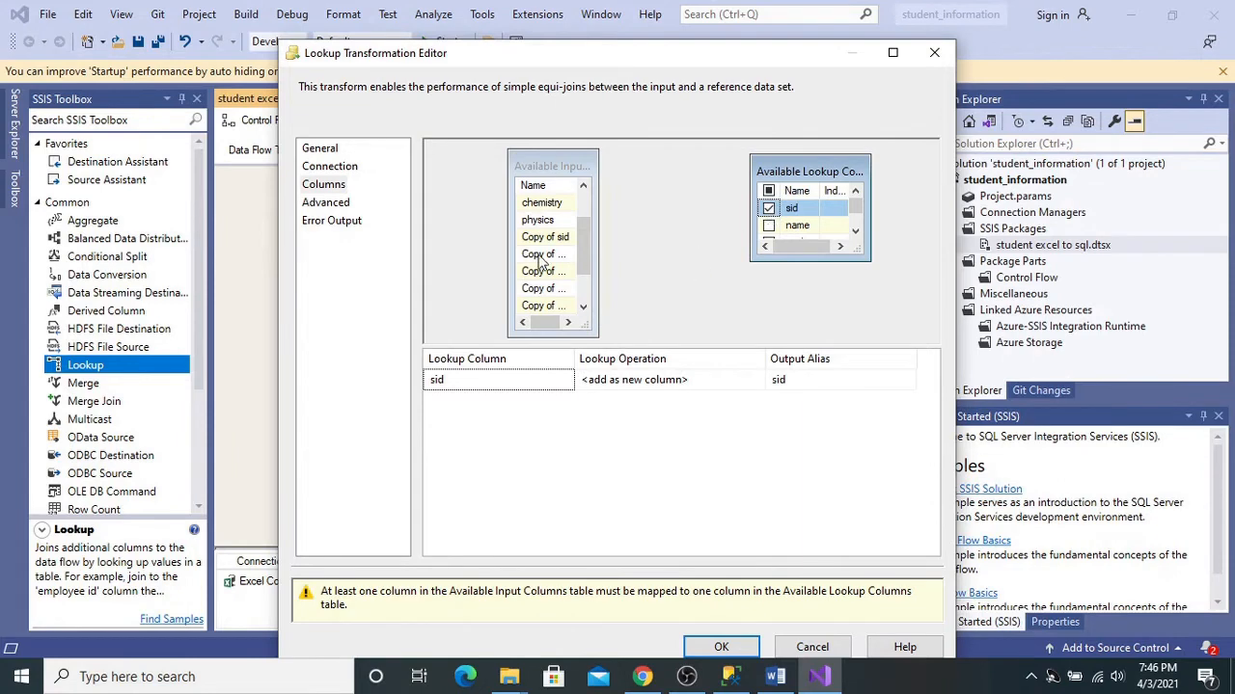
{"action": "left_click_drag", "start_coordinate": [540, 246], "coordinate": [799, 211]}
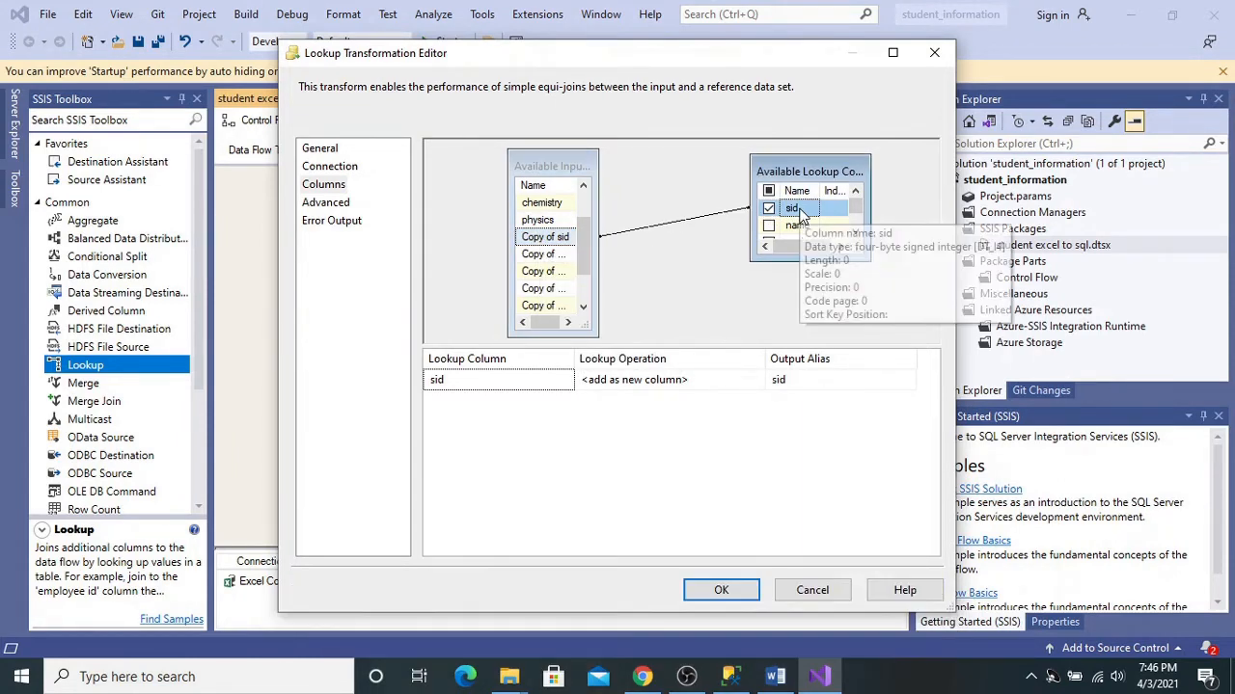
{"action": "left_click", "coordinate": [701, 591]}
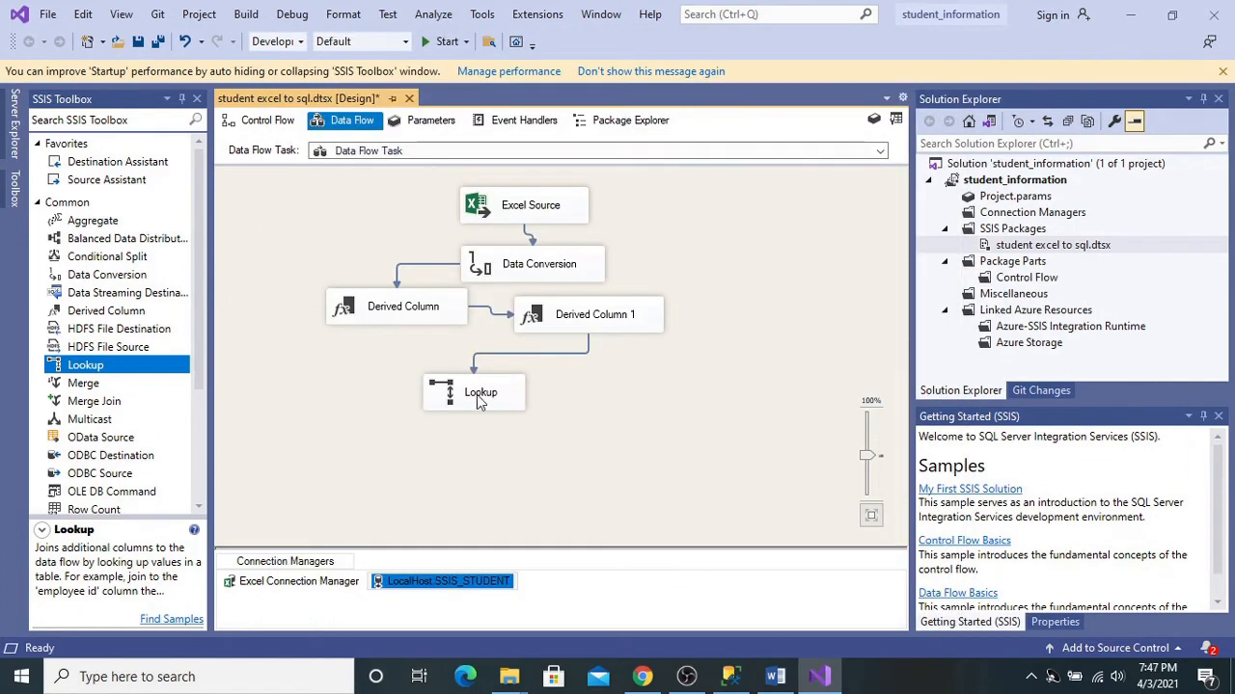
Step: Add a Derived Column transformation below the Lookup and feed it from the Lookup Match Output
{"action": "left_click_drag", "start_coordinate": [477, 395], "coordinate": [491, 382]}
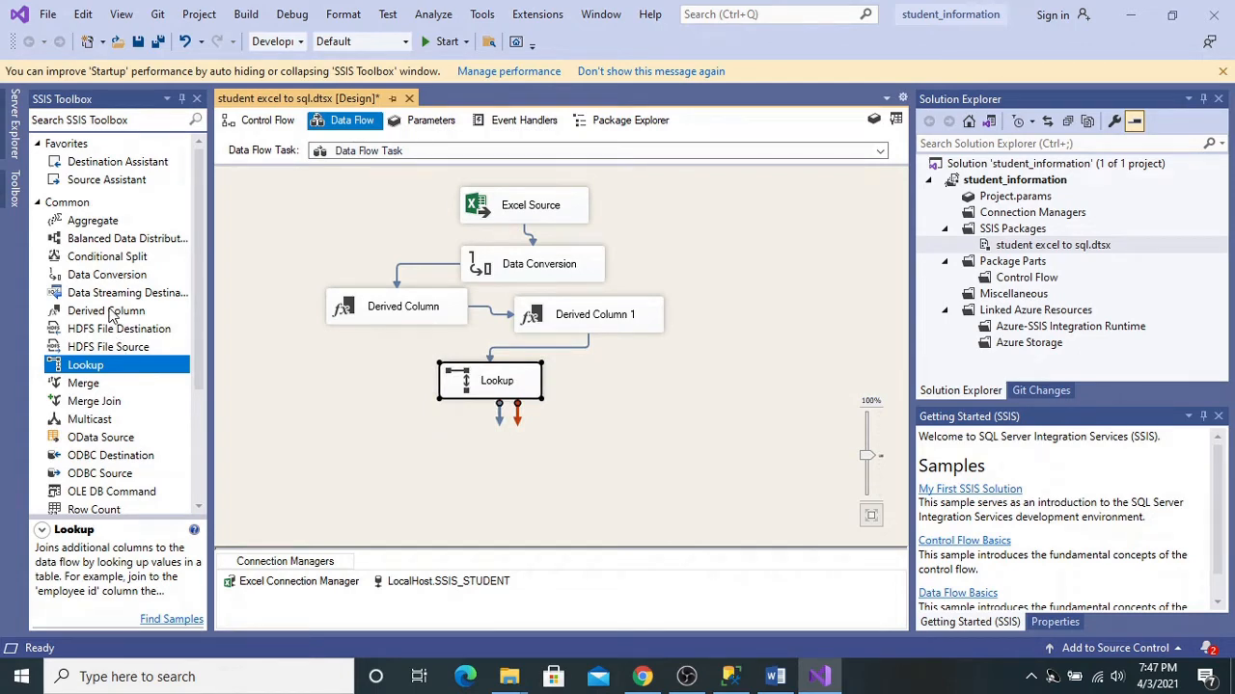
{"action": "left_click_drag", "start_coordinate": [111, 315], "coordinate": [385, 460]}
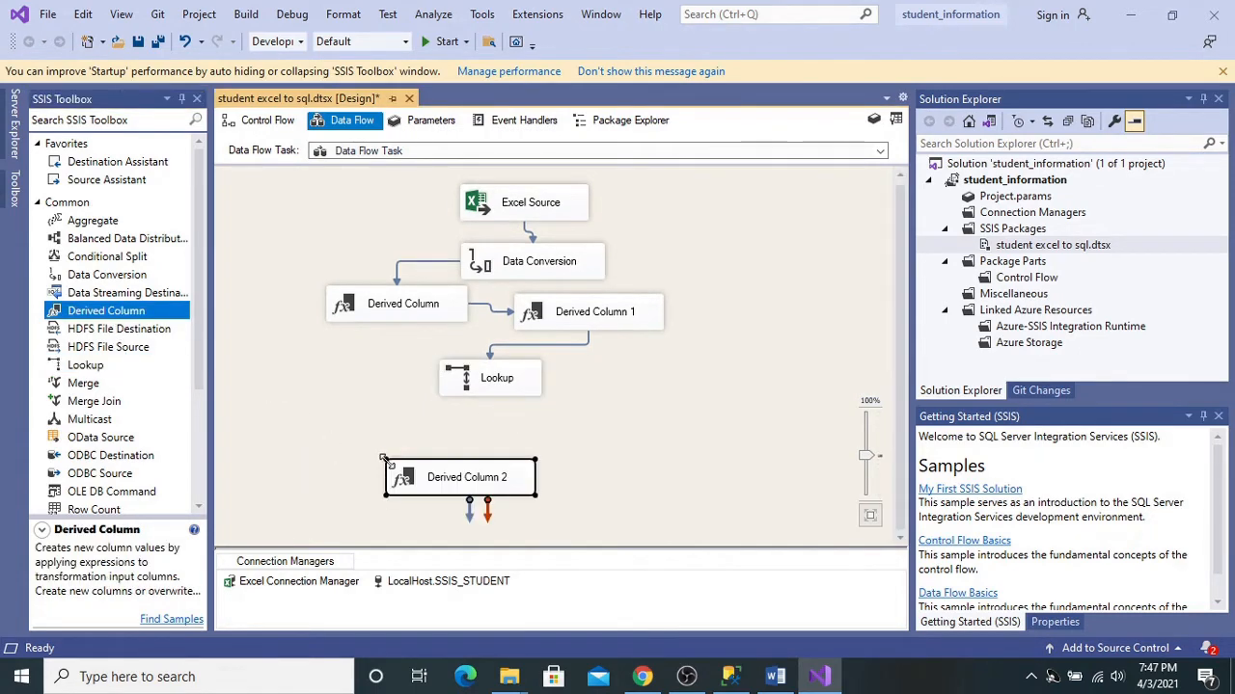
{"action": "left_click", "coordinate": [480, 386]}
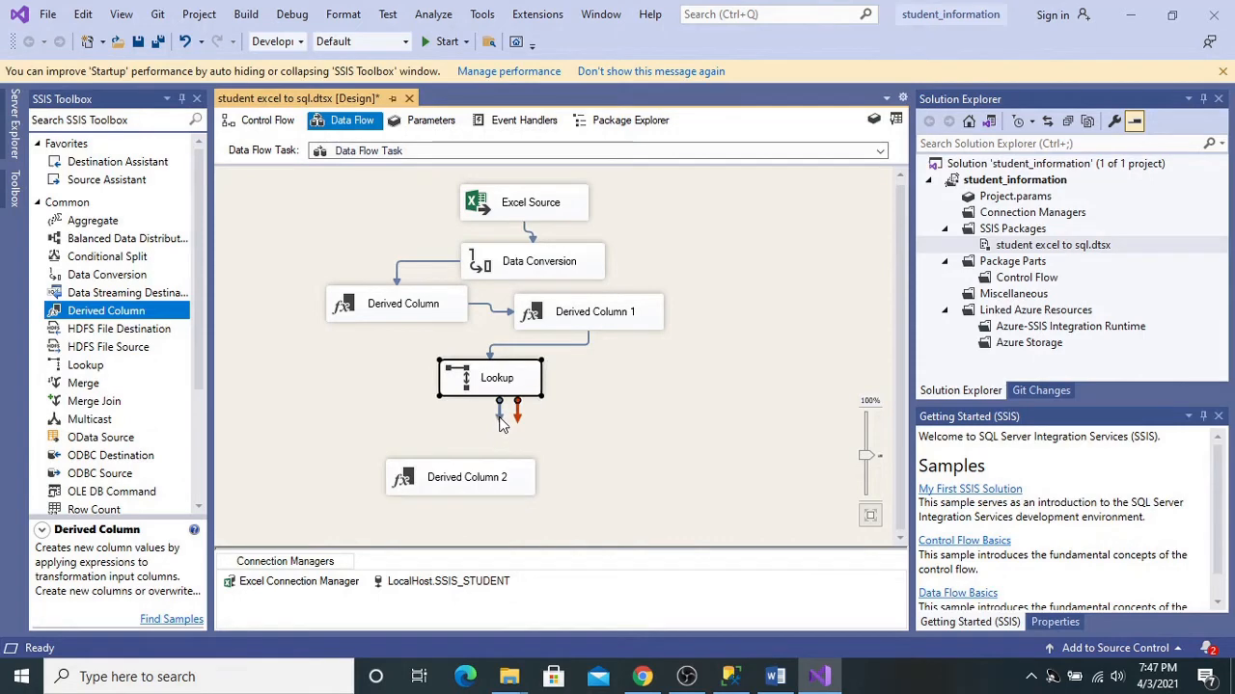
{"action": "left_click_drag", "start_coordinate": [500, 424], "coordinate": [460, 494]}
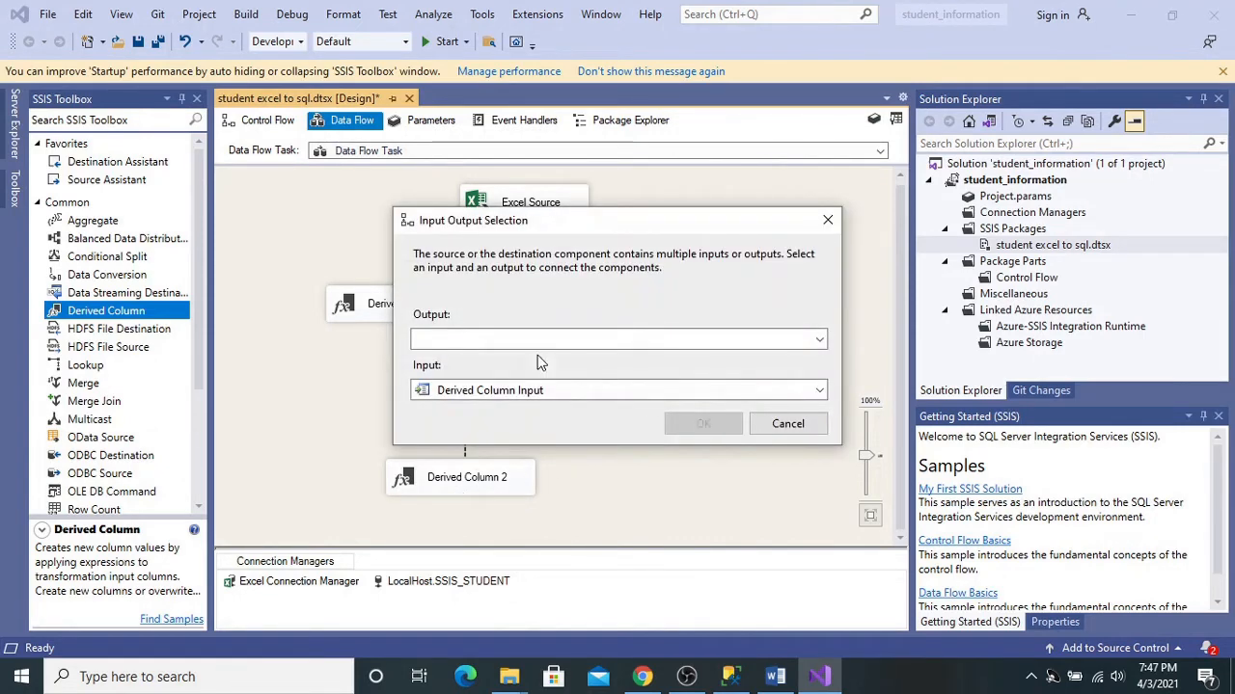
{"action": "left_click", "coordinate": [563, 338]}
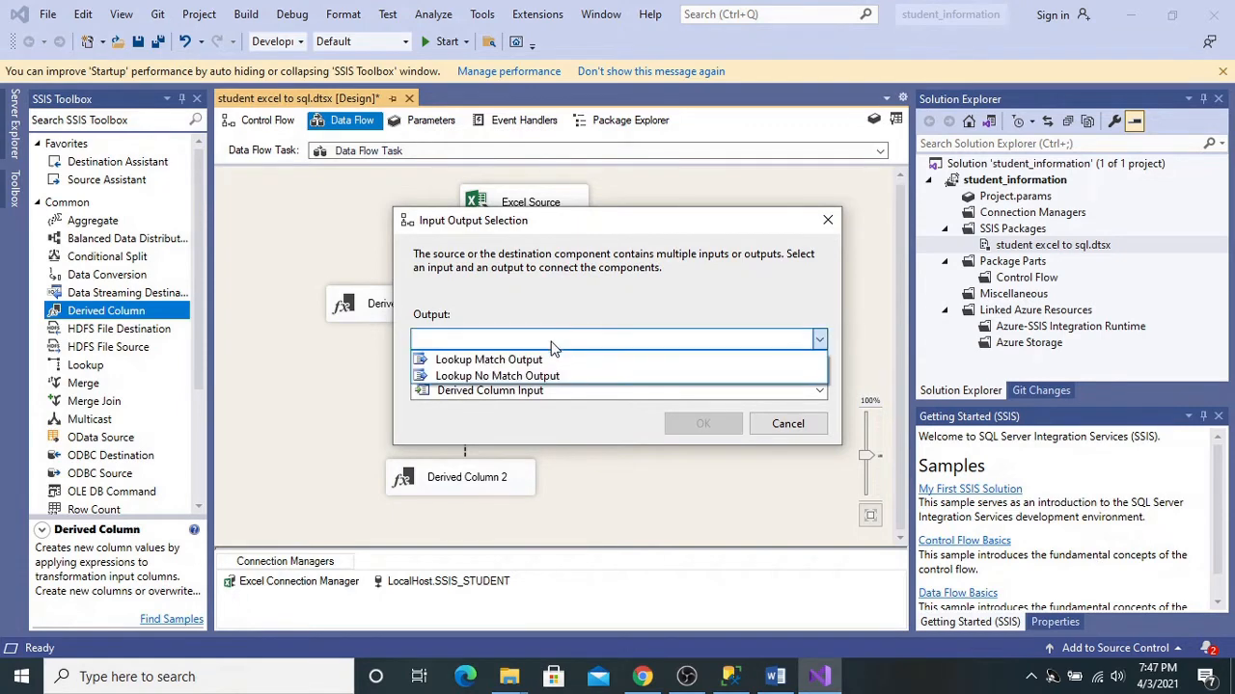
{"action": "left_click", "coordinate": [510, 363]}
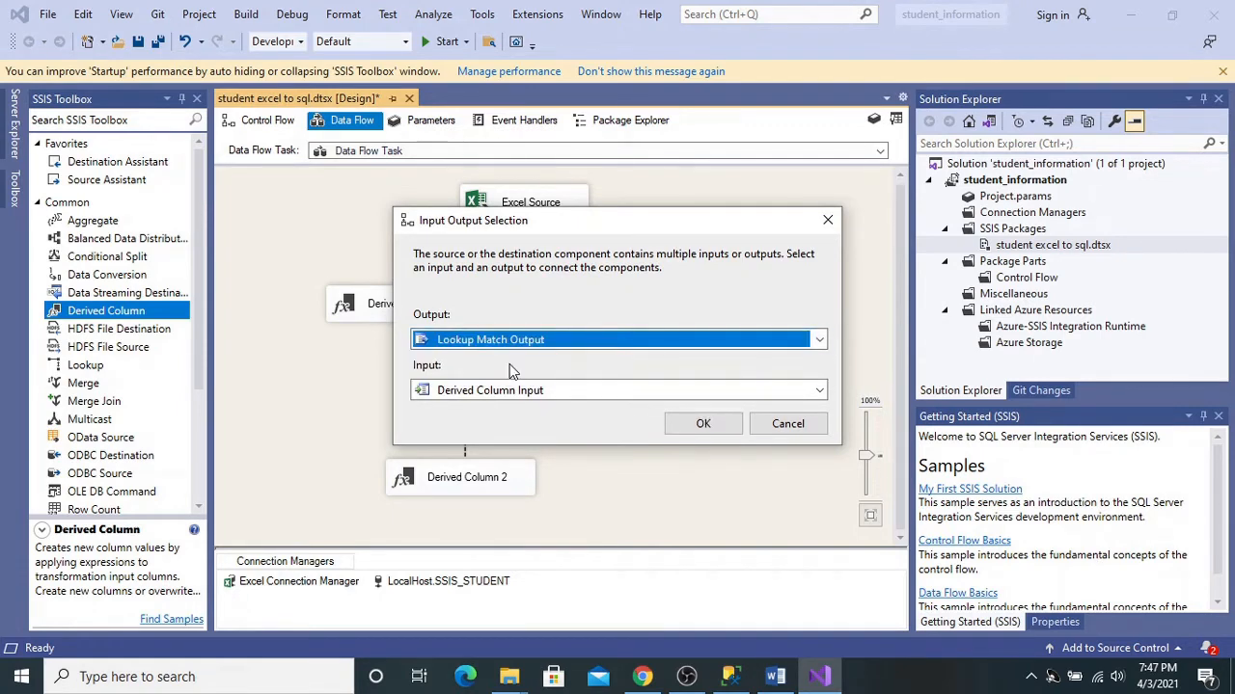
{"action": "left_click", "coordinate": [702, 426]}
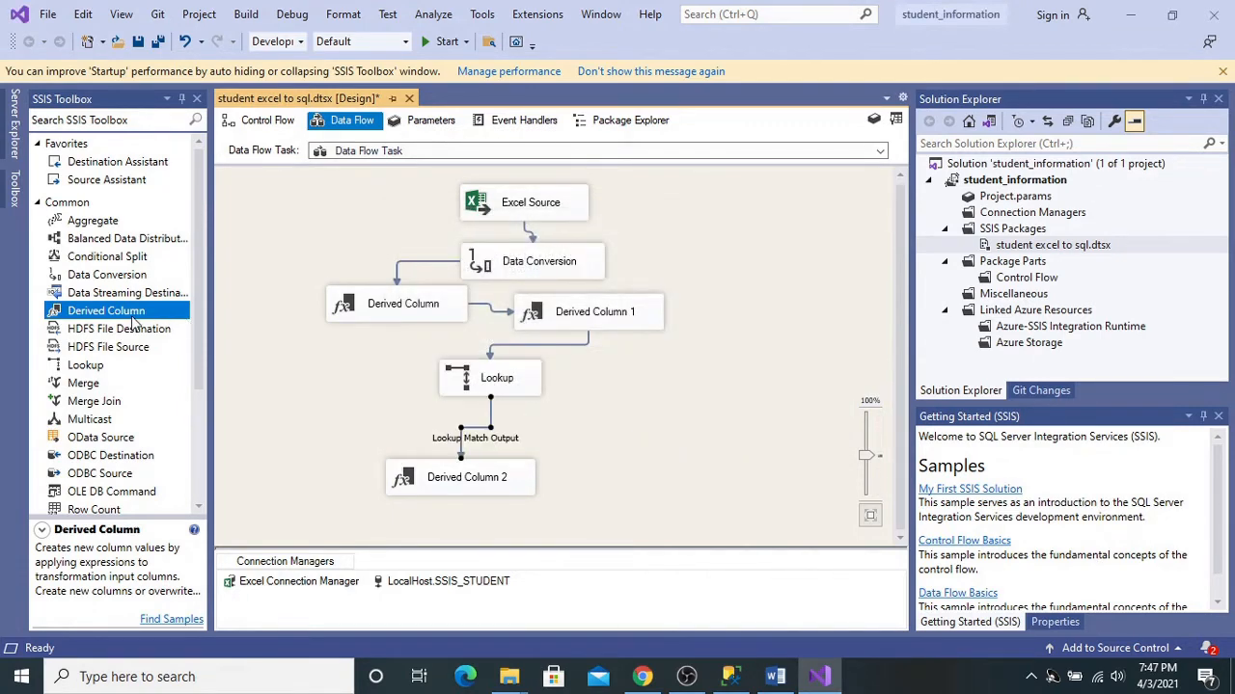
Step: Add another Derived Column transformation beside Derived Column 2 and connect the Lookup No Match Output to it
{"action": "left_click_drag", "start_coordinate": [629, 446], "coordinate": [588, 484]}
{"action": "left_click", "coordinate": [505, 387]}
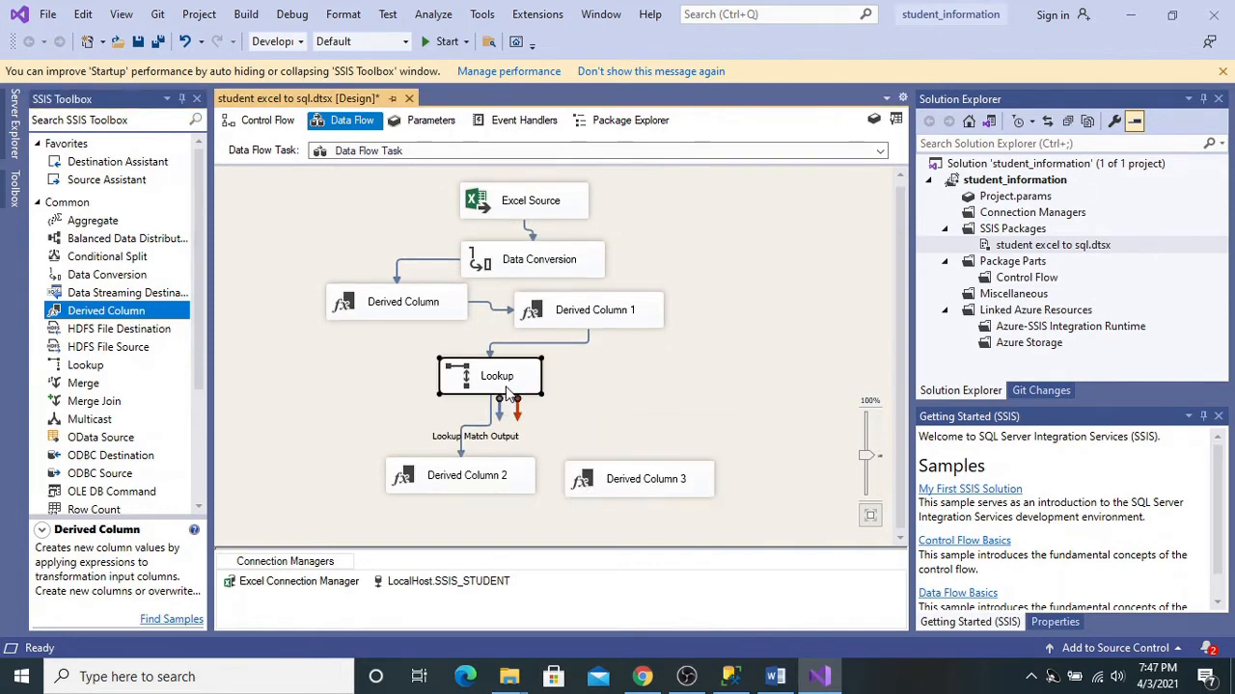
{"action": "left_click_drag", "start_coordinate": [517, 409], "coordinate": [650, 486]}
{"action": "left_click", "coordinate": [651, 485]}
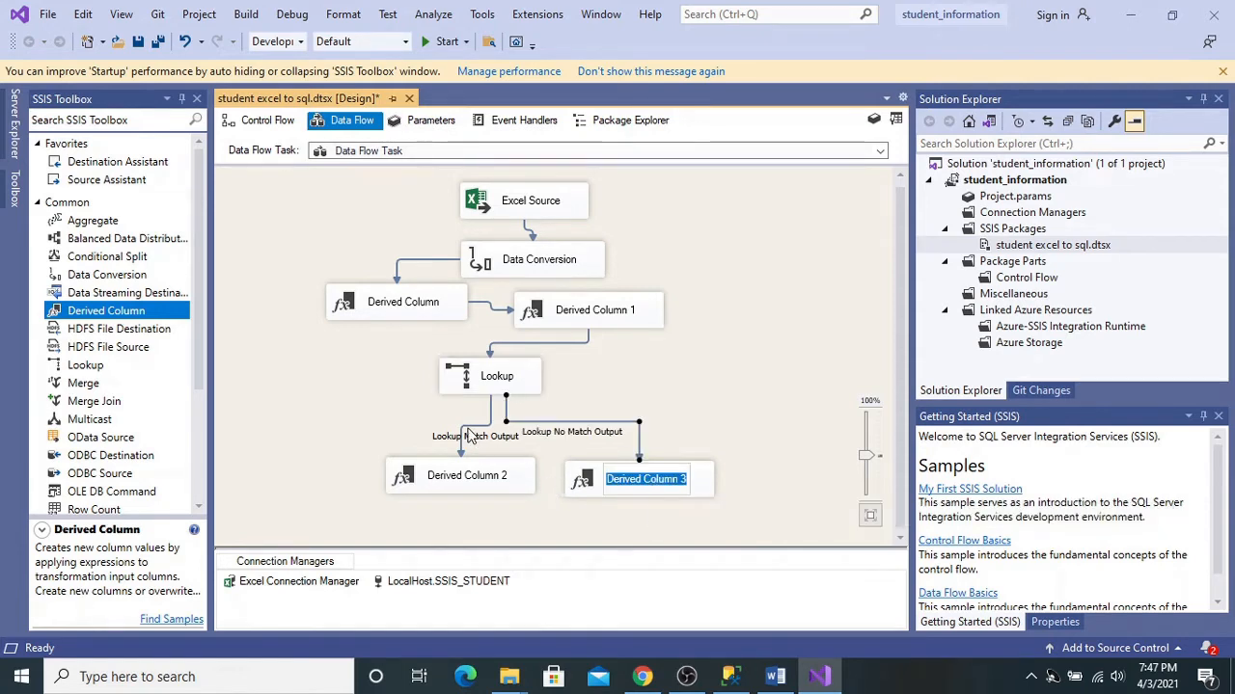
Step: Enable data viewers on both the Lookup Match Output and Lookup No Match Output paths
{"action": "left_click", "coordinate": [461, 449]}
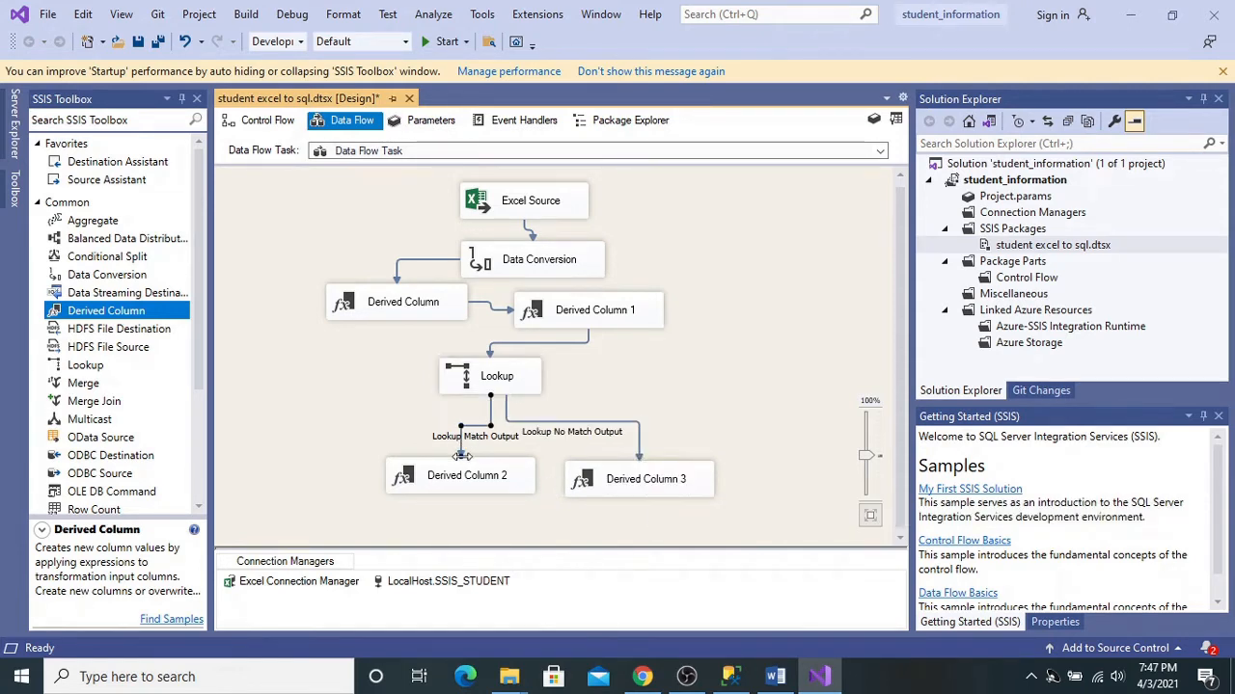
{"action": "right_click", "coordinate": [461, 453]}
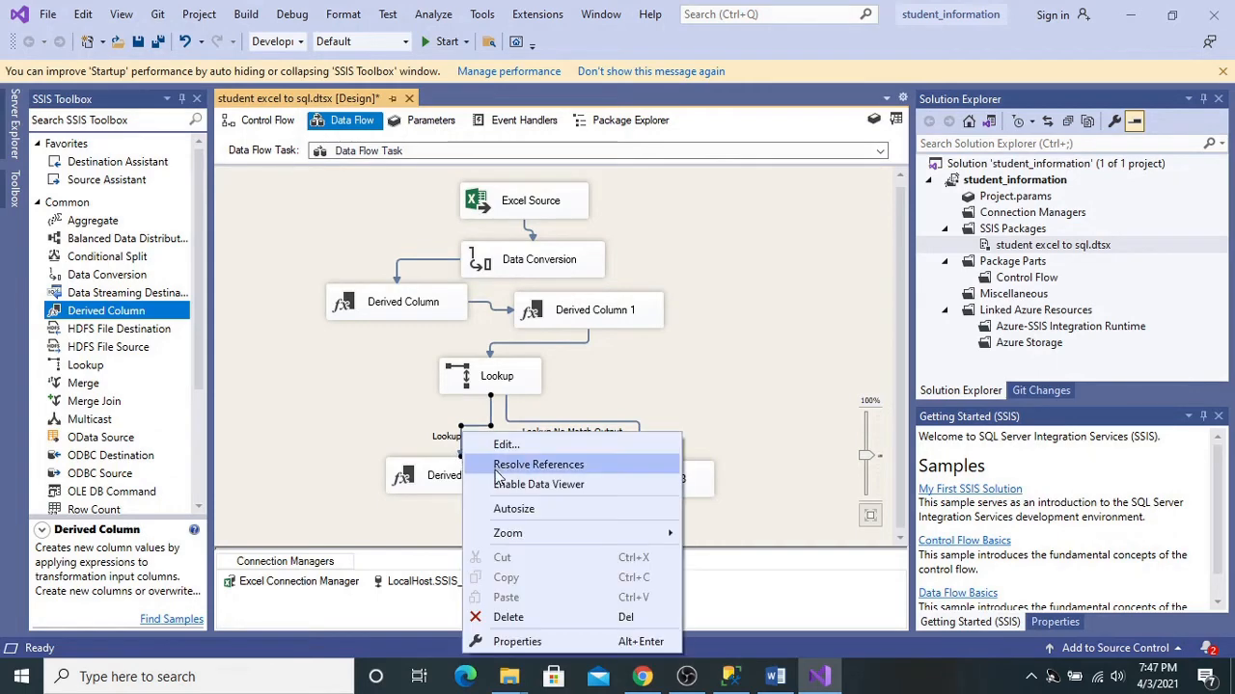
{"action": "left_click", "coordinate": [501, 485]}
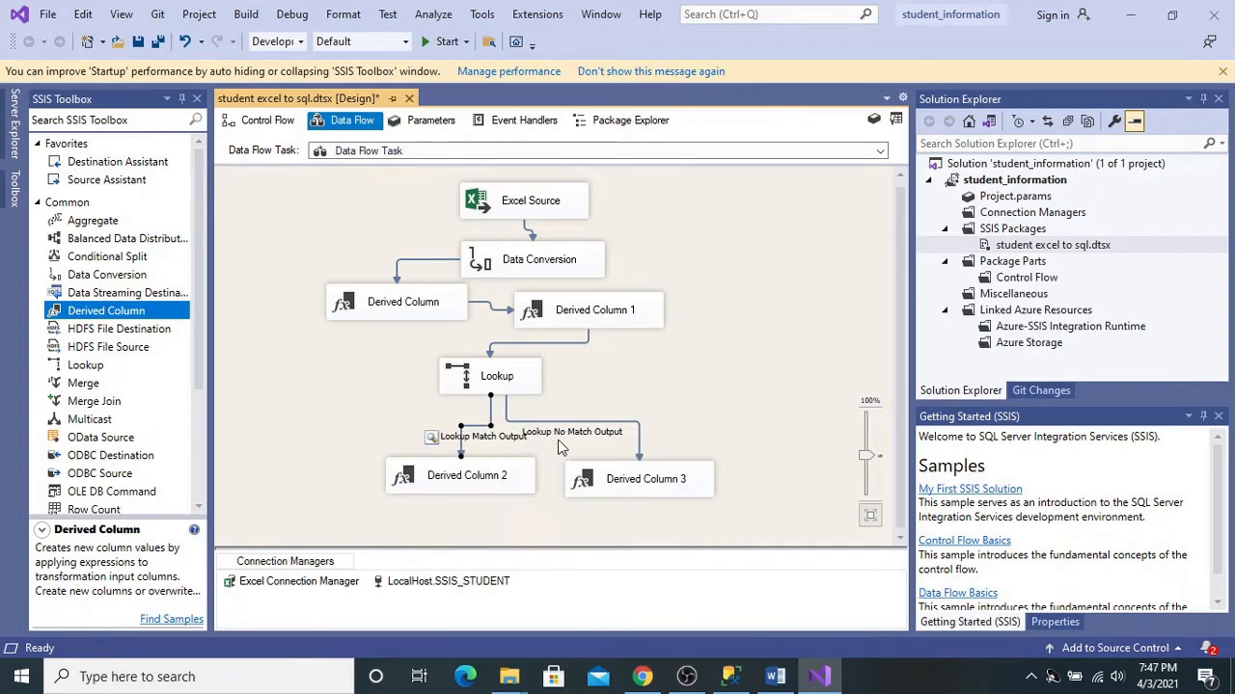
{"action": "right_click", "coordinate": [638, 454]}
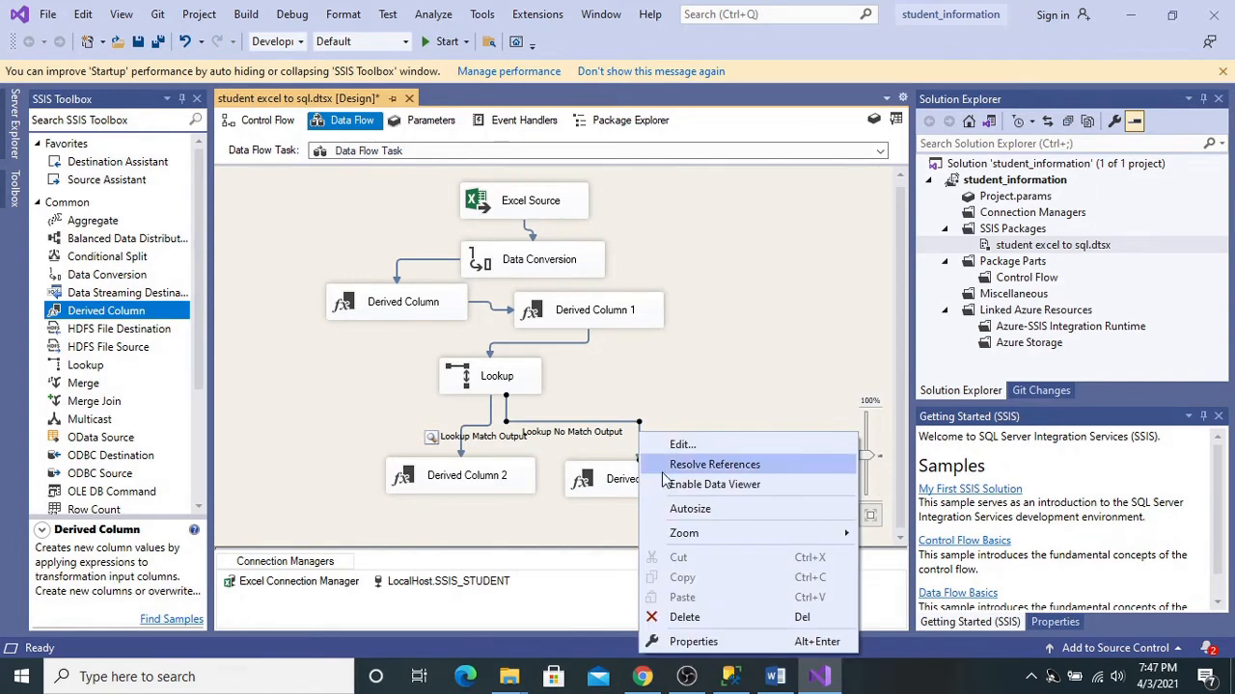
{"action": "left_click", "coordinate": [667, 484]}
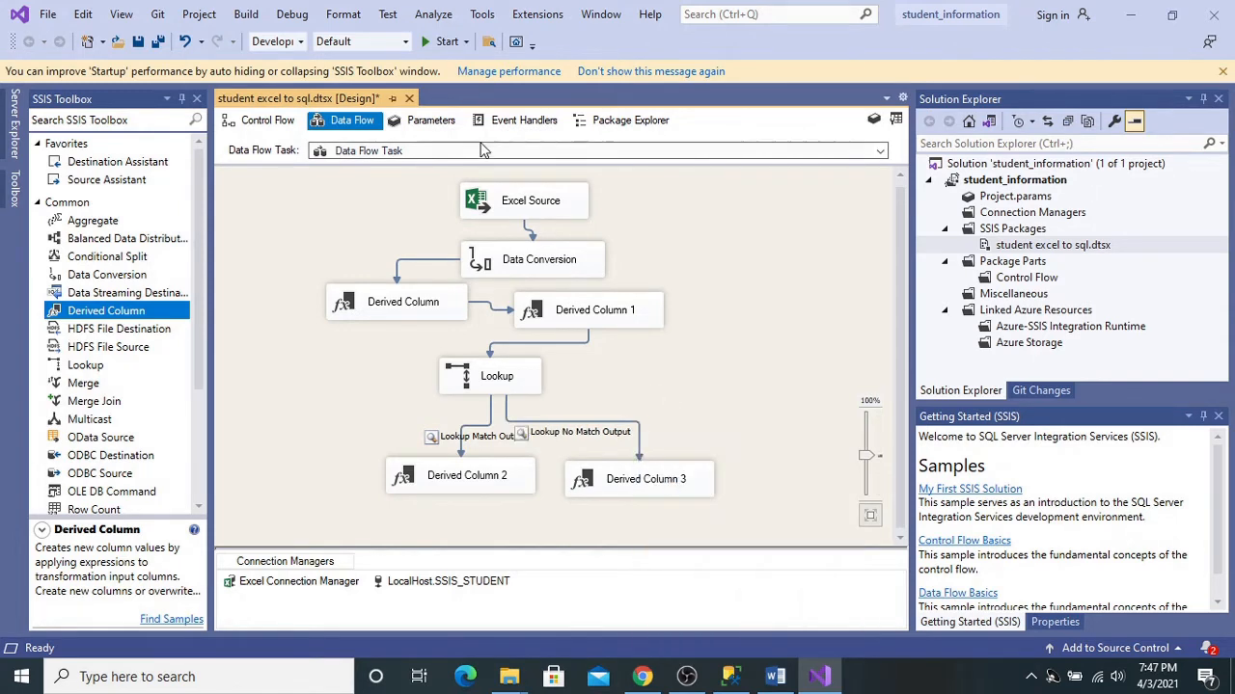
Step: Run the package, examine the total, avg and grad columns in the Lookup No Match Output data viewer, and stop debugging
{"action": "left_click", "coordinate": [445, 40]}
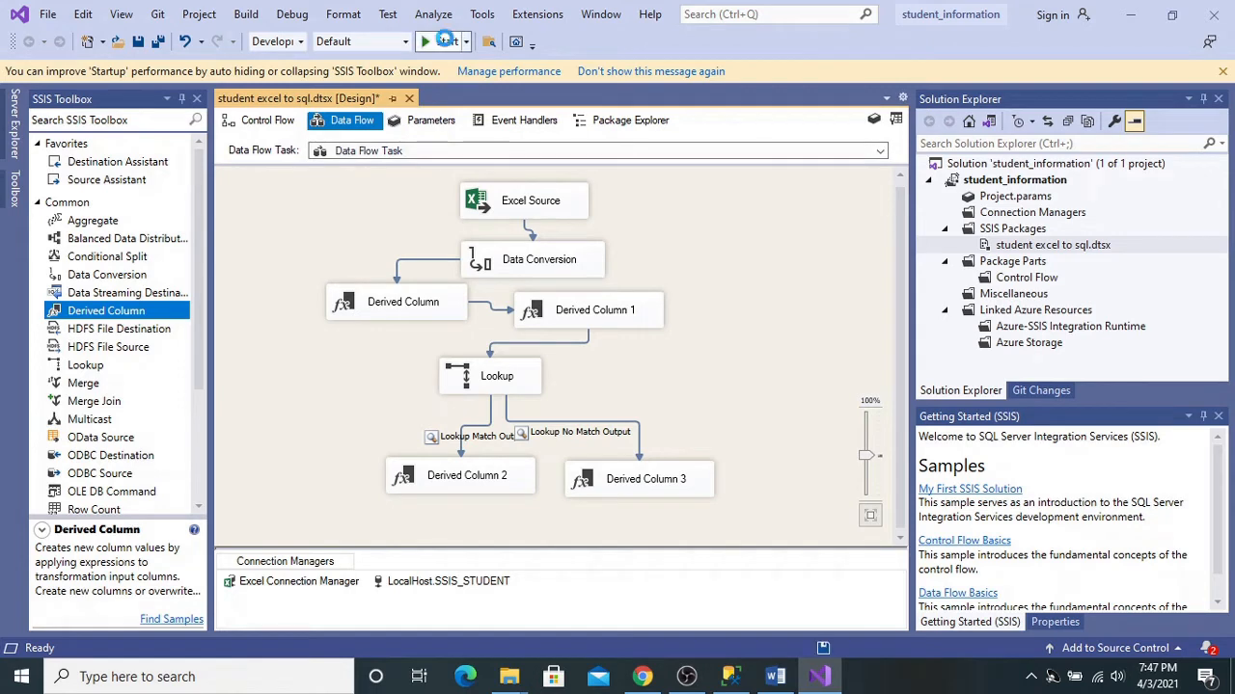
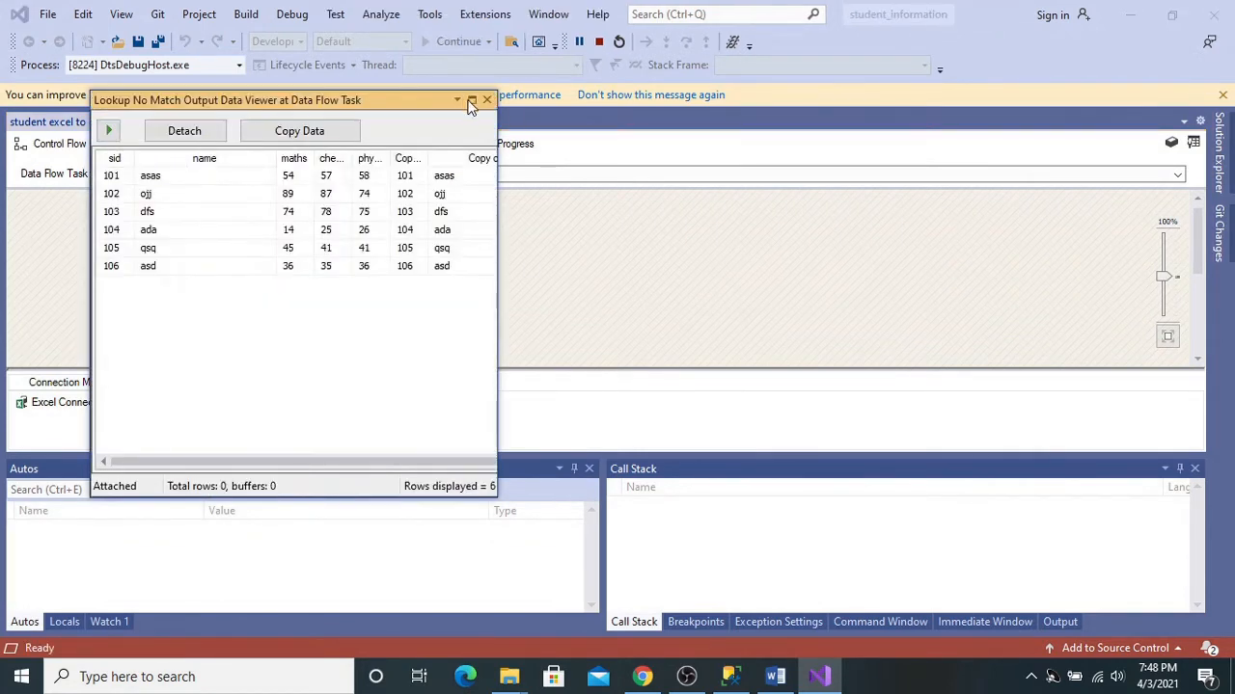
{"action": "left_click", "coordinate": [470, 102]}
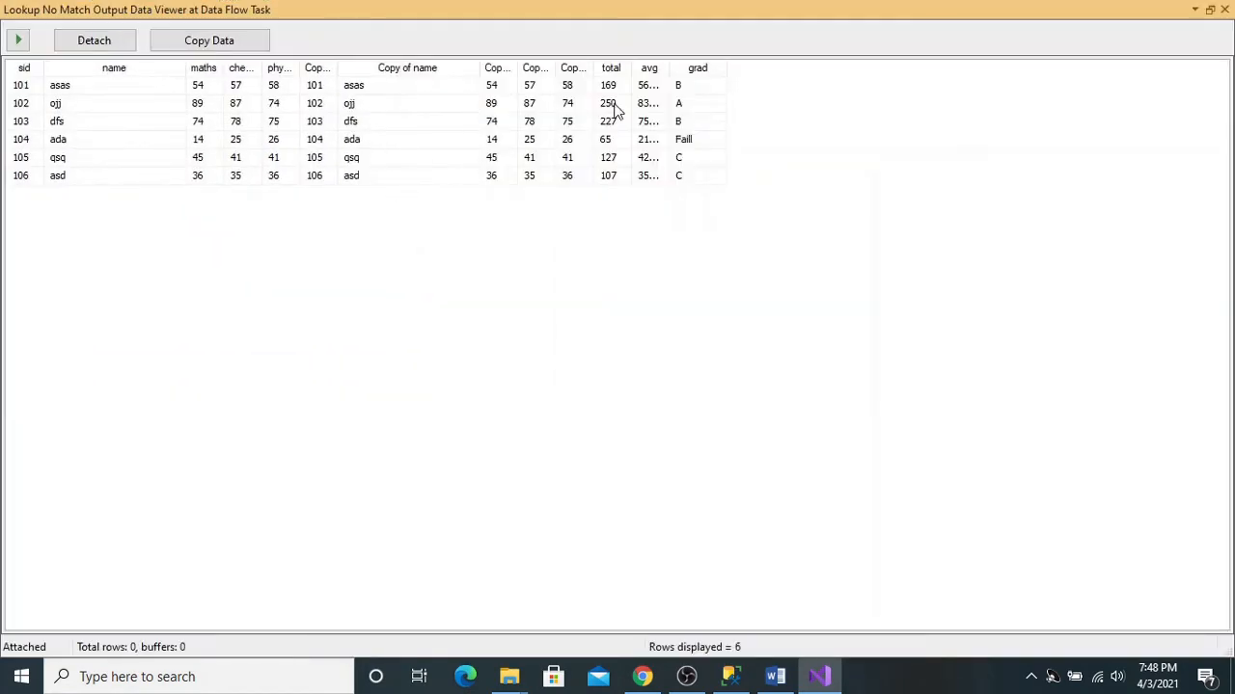
{"action": "left_click_drag", "start_coordinate": [632, 70], "coordinate": [822, 75]}
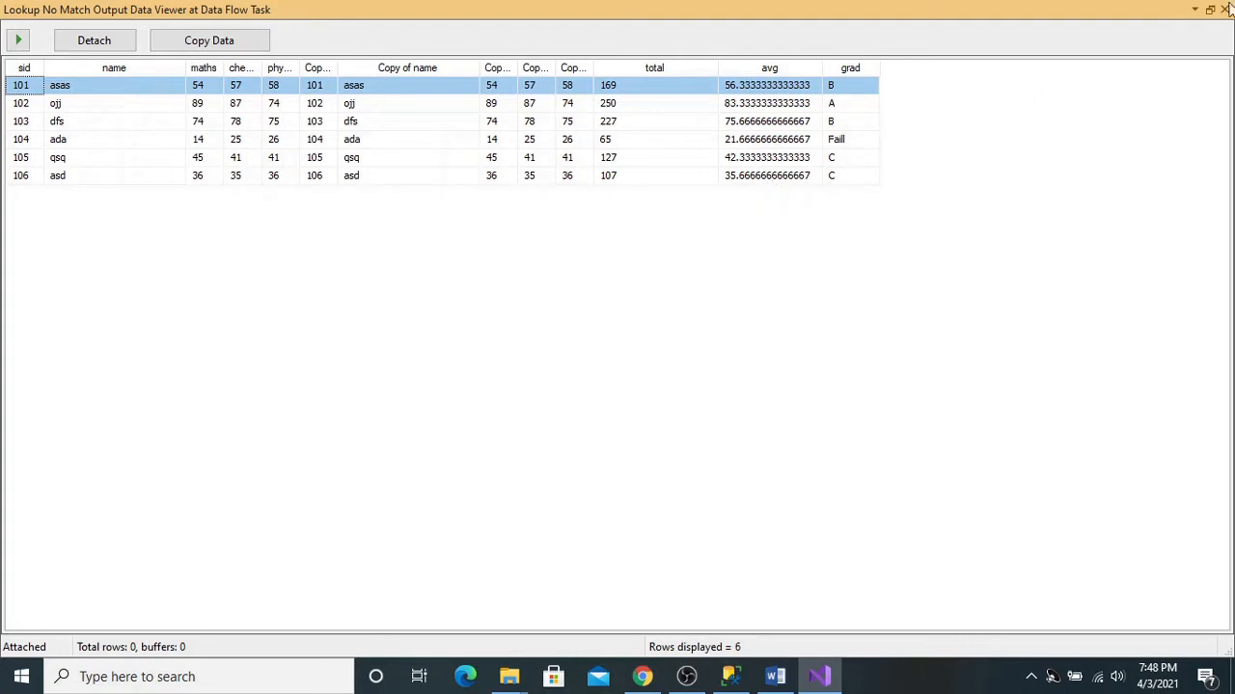
{"action": "left_click", "coordinate": [1223, 9]}
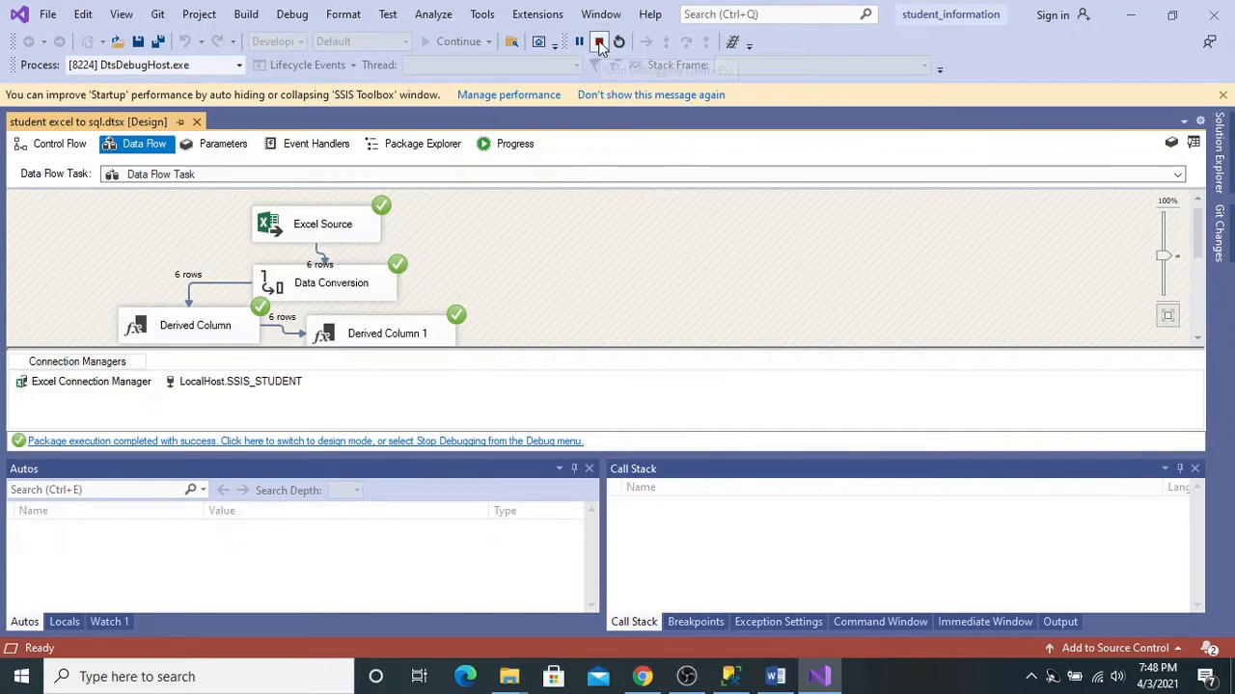
{"action": "left_click", "coordinate": [598, 44]}
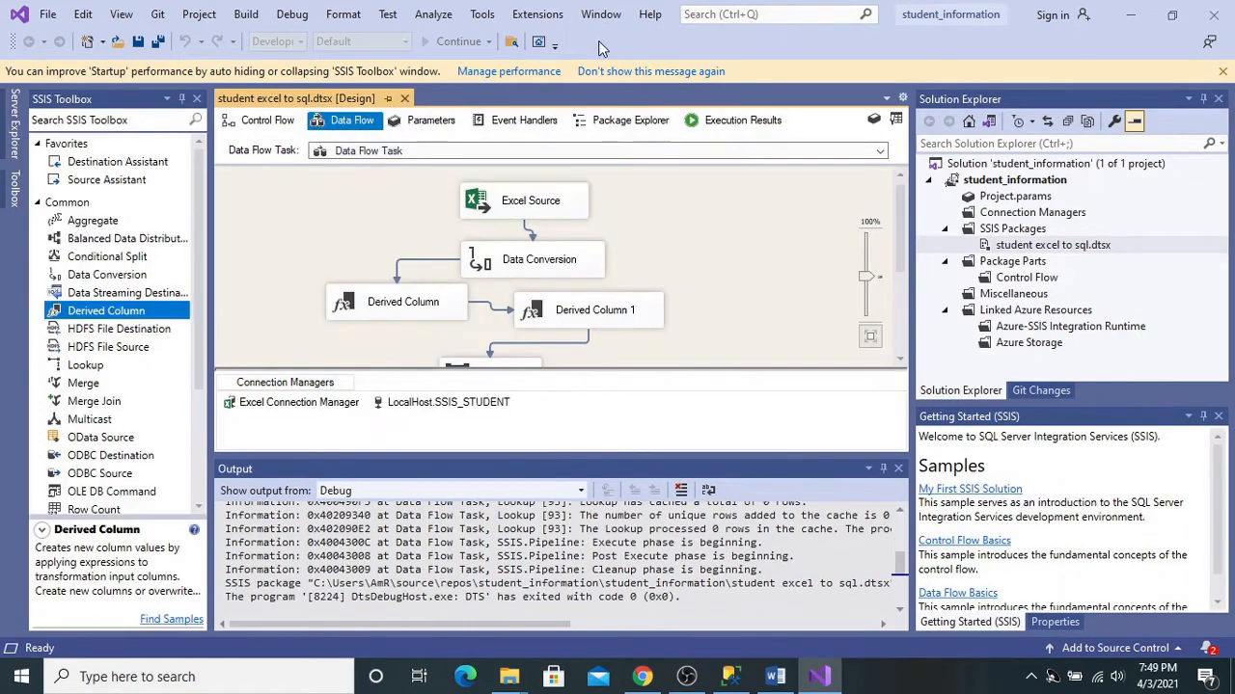
Step: Dismiss the startup performance notification, review the data flow, and return to the package's control flow
{"action": "left_click", "coordinate": [1223, 73]}
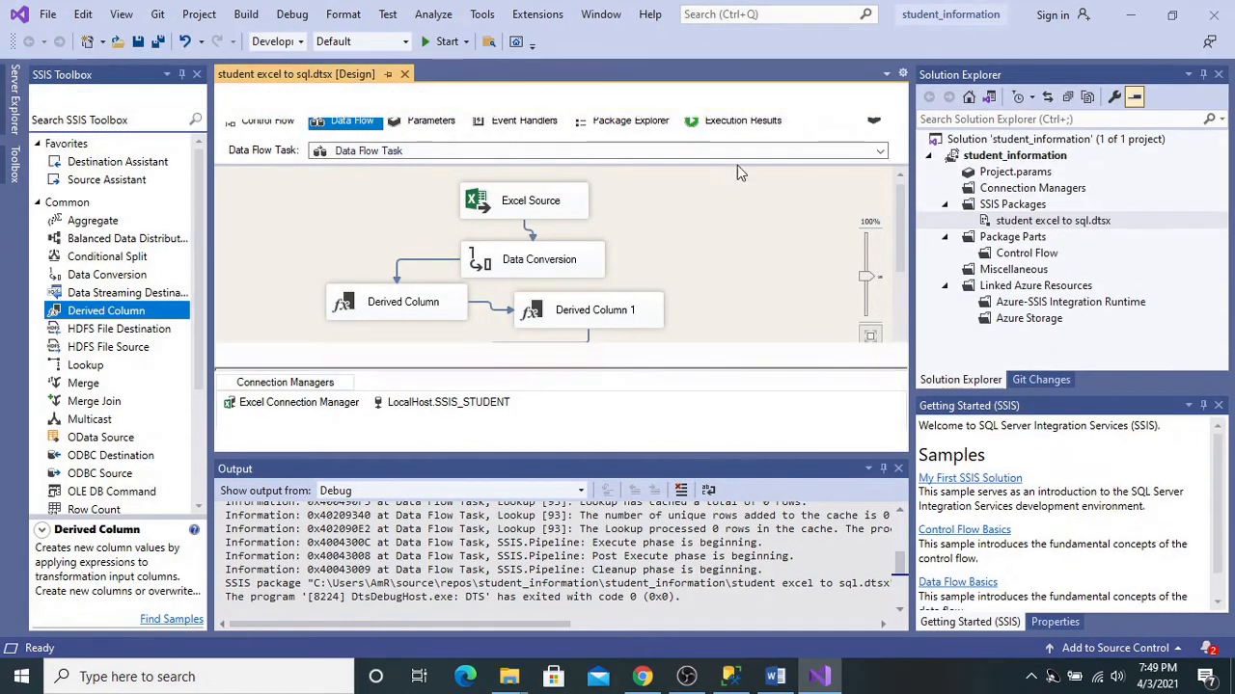
{"action": "scroll", "coordinate": [704, 289], "scroll_direction": "down", "scroll_amount": 3}
{"action": "scroll", "coordinate": [704, 289], "scroll_direction": "down", "scroll_amount": 2}
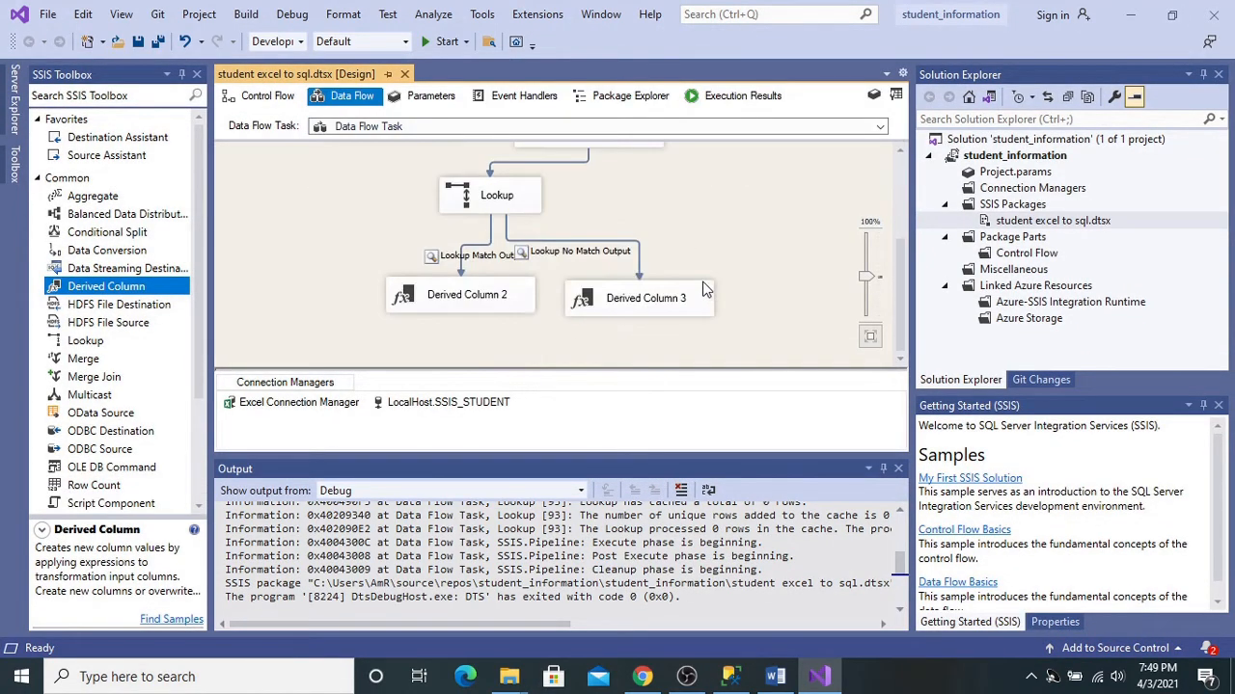
{"action": "scroll", "coordinate": [361, 243], "scroll_direction": "up", "scroll_amount": 3}
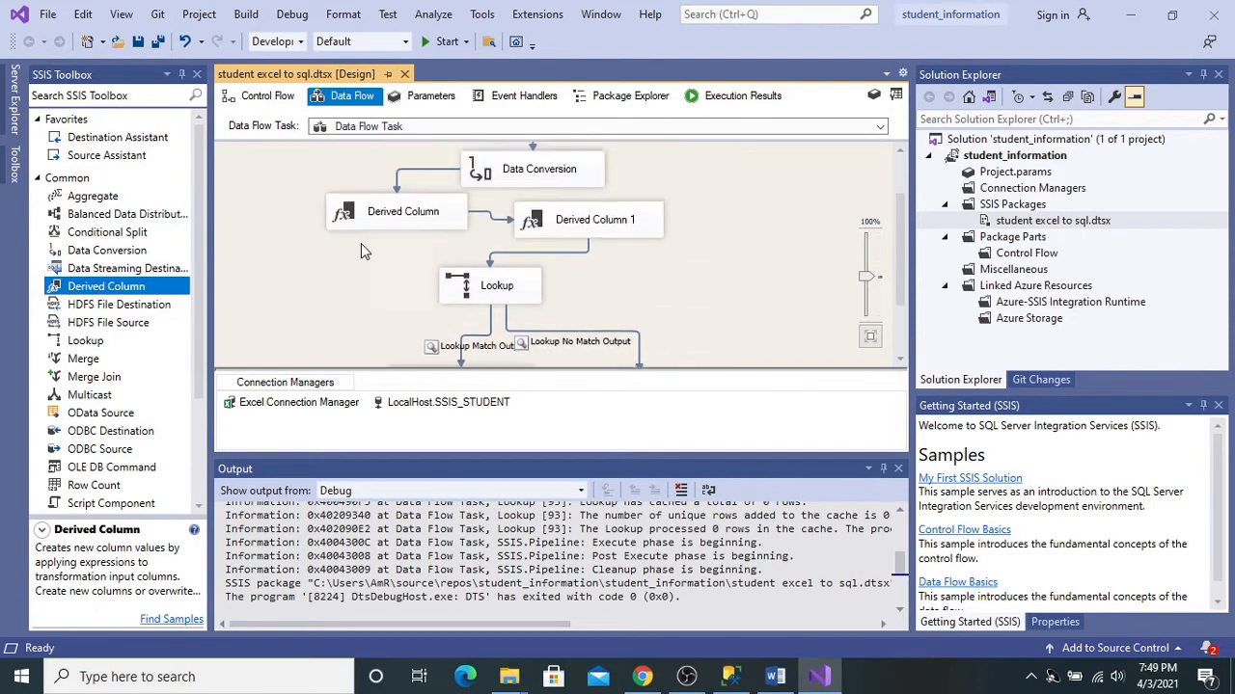
{"action": "left_click", "coordinate": [268, 101]}
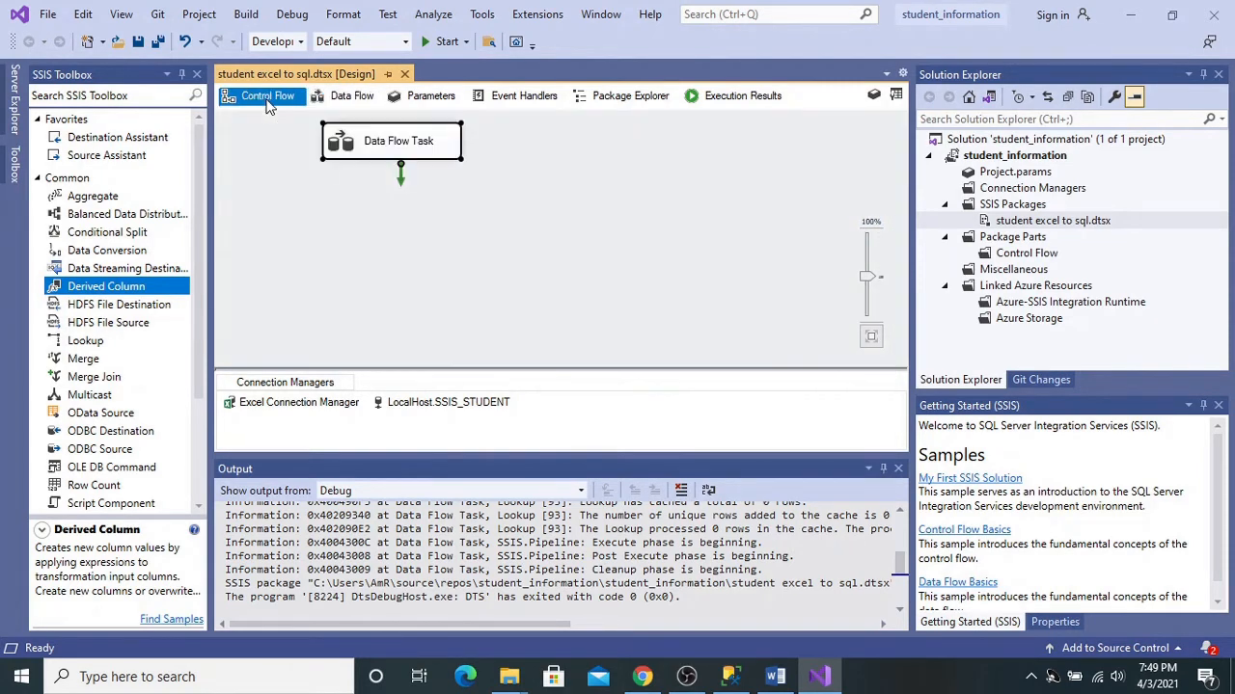
Step: Show the package's variables and add two new variables at package scope
{"action": "left_click", "coordinate": [514, 227]}
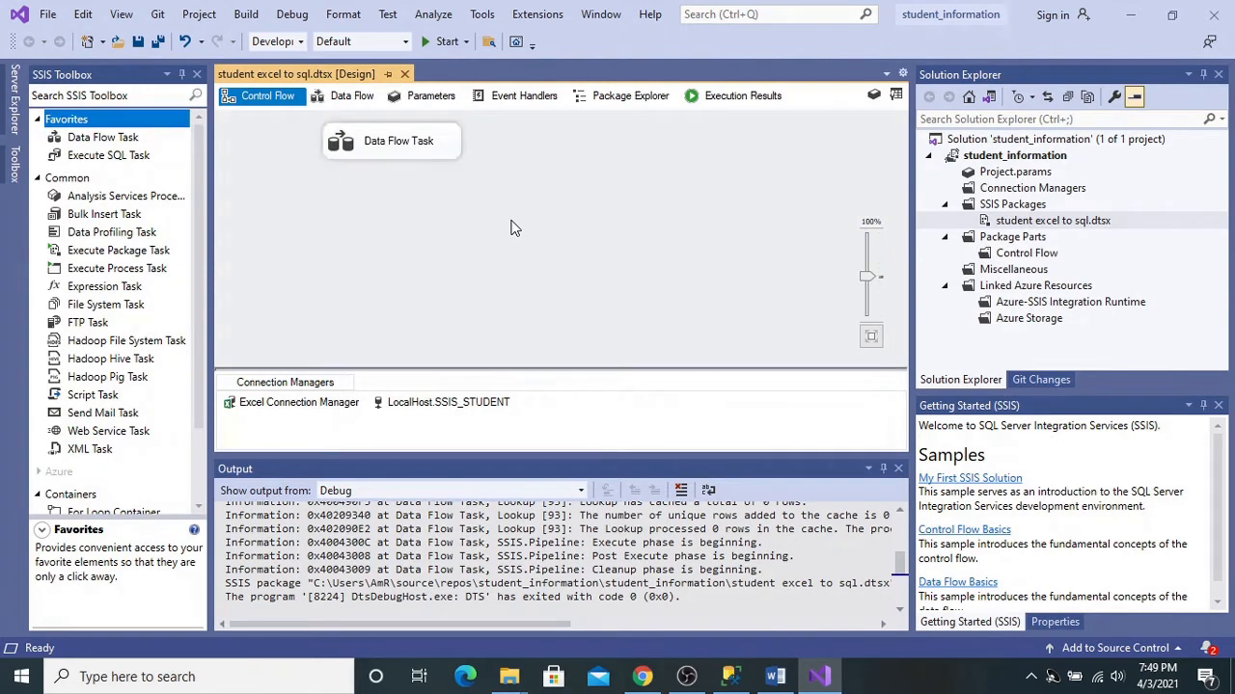
{"action": "right_click", "coordinate": [514, 227]}
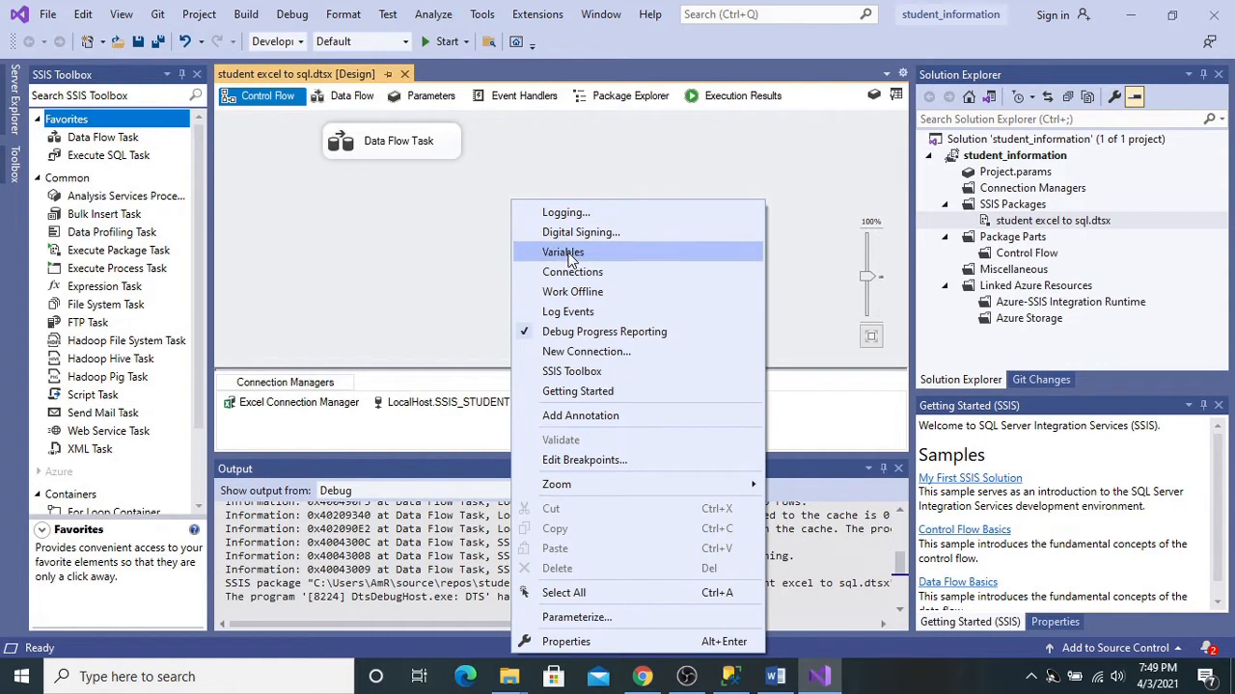
{"action": "left_click", "coordinate": [564, 253]}
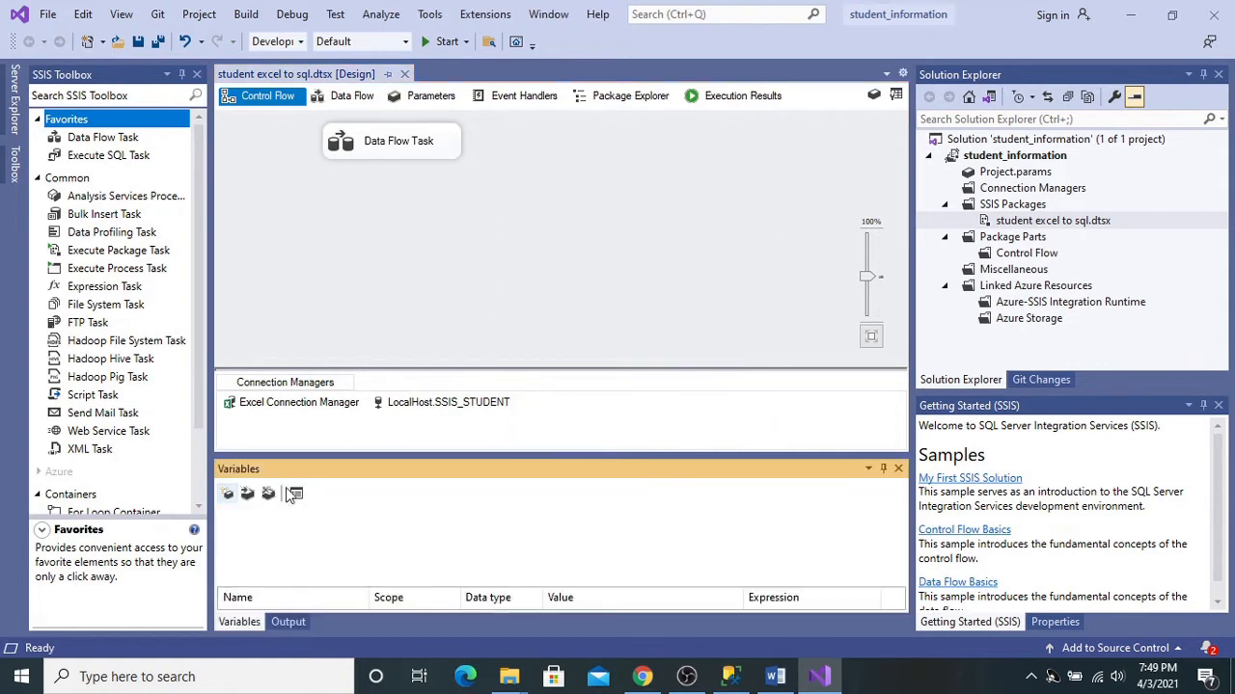
{"action": "left_click", "coordinate": [227, 494]}
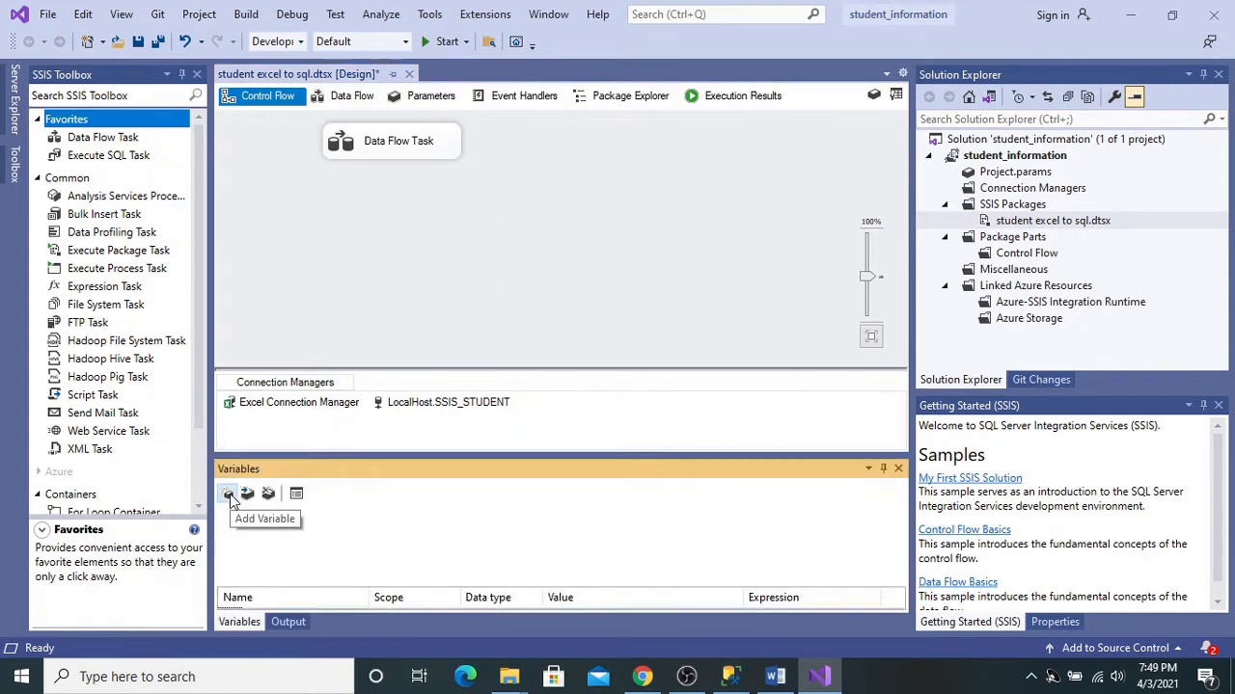
{"action": "left_click", "coordinate": [227, 494]}
Step: Name the first new variable insertcount and the second one updatecount
{"action": "left_click", "coordinate": [301, 536]}
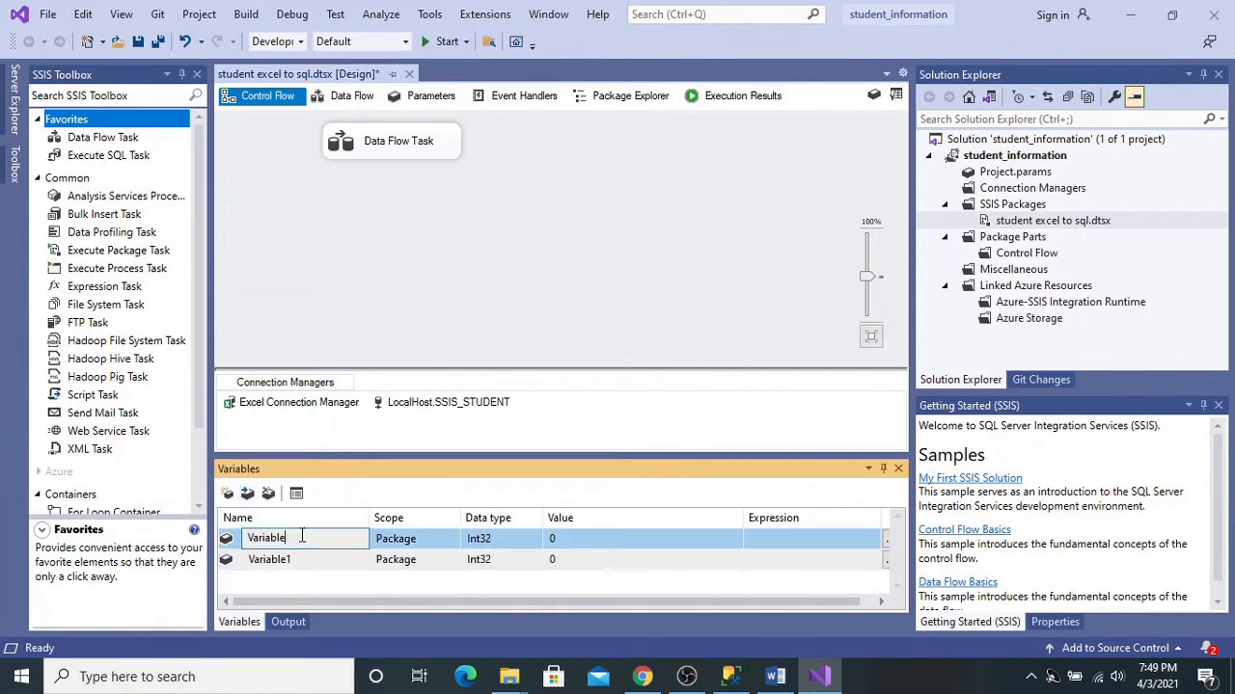
{"action": "key", "text": "BackSpace"}
{"action": "key", "text": "BackSpace"}
{"action": "key", "text": "BackSpace"}
{"action": "key", "text": "BackSpace"}
{"action": "left_click", "coordinate": [289, 560]}
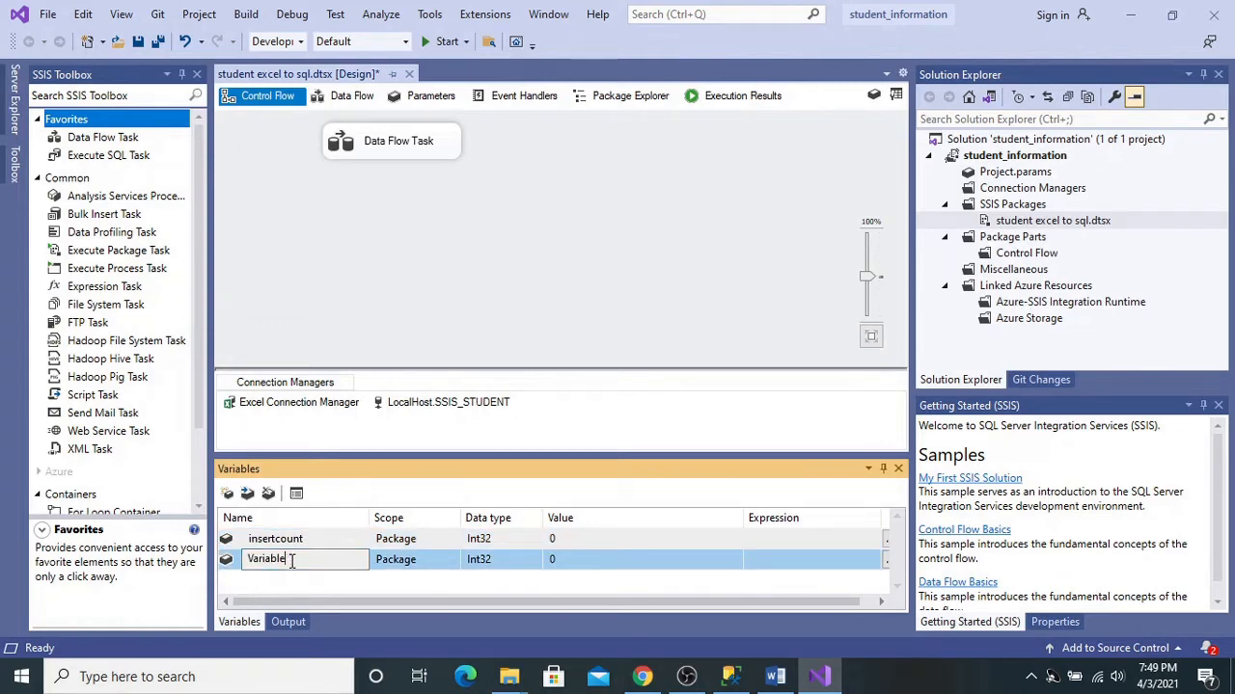
{"action": "key", "text": "BackSpace"}
{"action": "key", "text": "BackSpace"}
{"action": "key", "text": "BackSpace"}
{"action": "key", "text": "BackSpace"}
{"action": "key", "text": "BackSpace"}
{"action": "key", "text": "BackSpace"}
{"action": "key", "text": "BackSpace"}
{"action": "key", "text": "BackSpace"}
{"action": "left_click", "coordinate": [477, 294]}
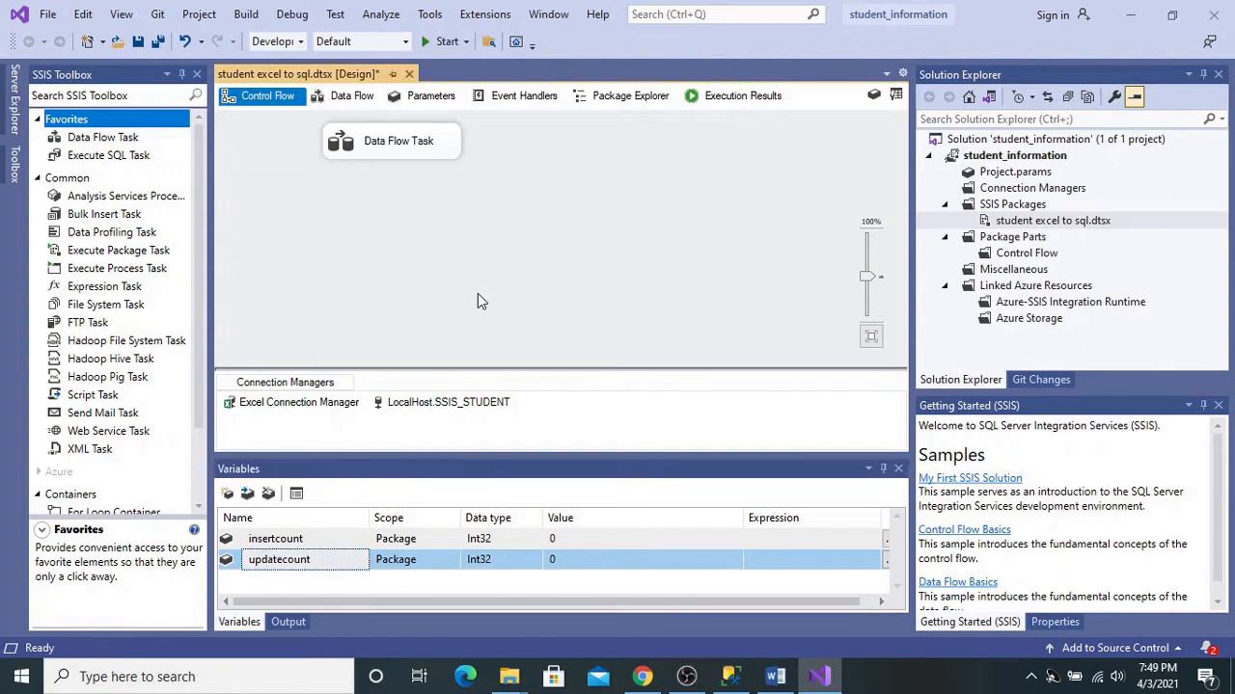
Step: Delete Derived Column 2 and Derived Column 3 from the Data Flow Task and reposition the Lookup below Derived Column 1
{"action": "double_click", "coordinate": [418, 147]}
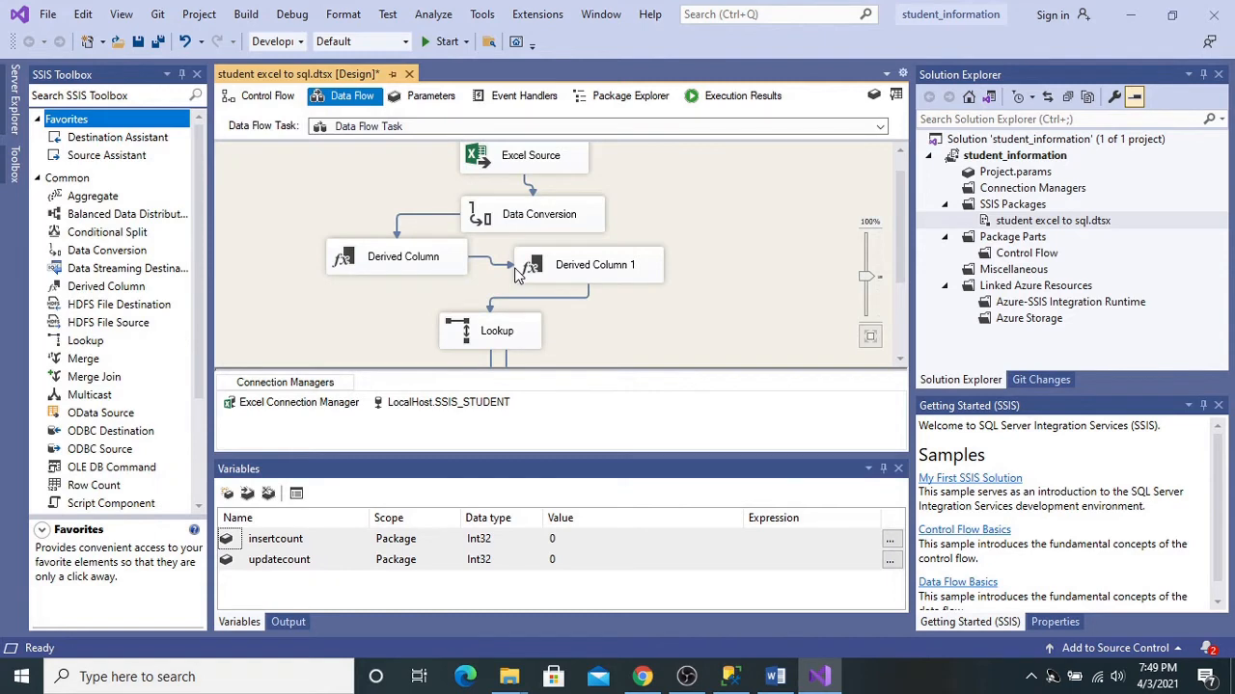
{"action": "scroll", "coordinate": [516, 275], "scroll_direction": "down", "scroll_amount": 3}
{"action": "left_click", "coordinate": [493, 302]}
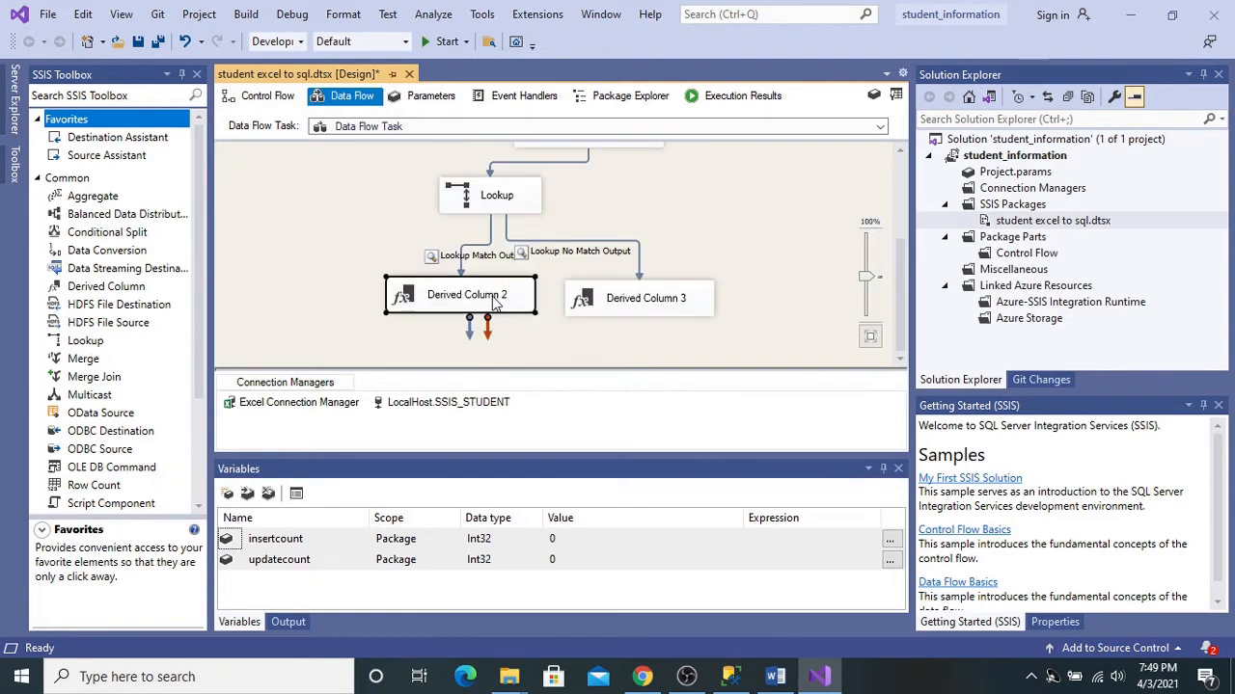
{"action": "key", "text": "Delete"}
{"action": "left_click", "coordinate": [585, 306]}
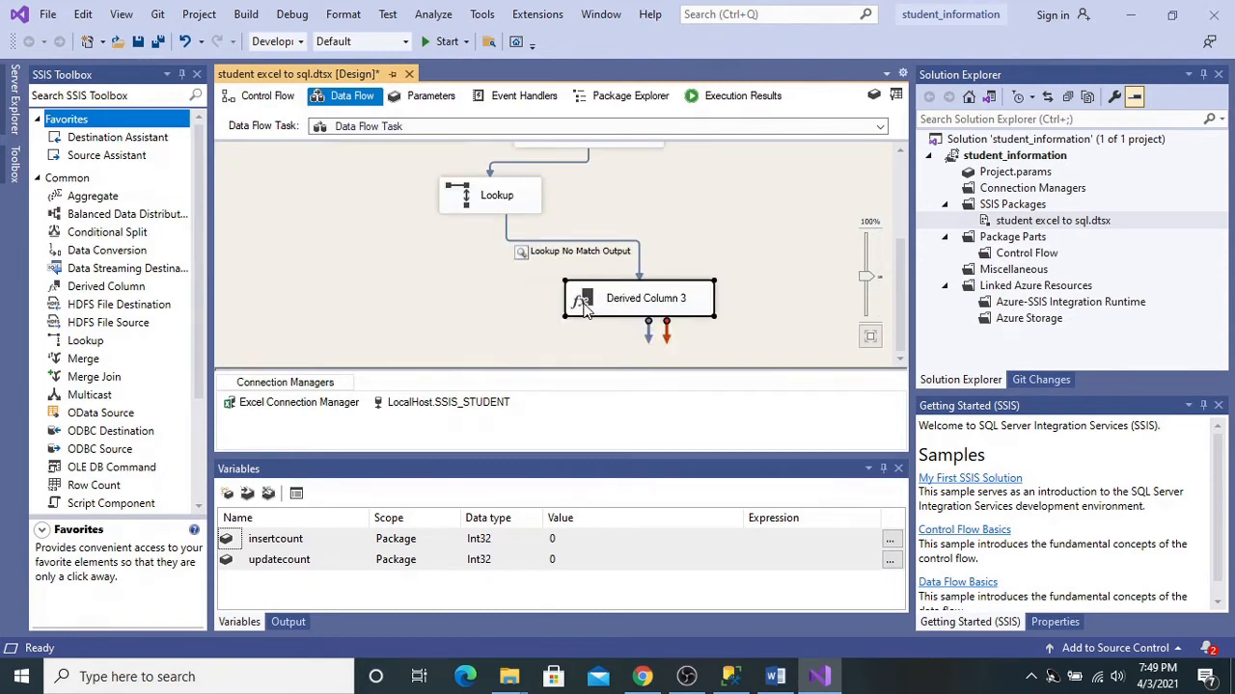
{"action": "key", "text": "Delete"}
{"action": "left_click", "coordinate": [521, 295]}
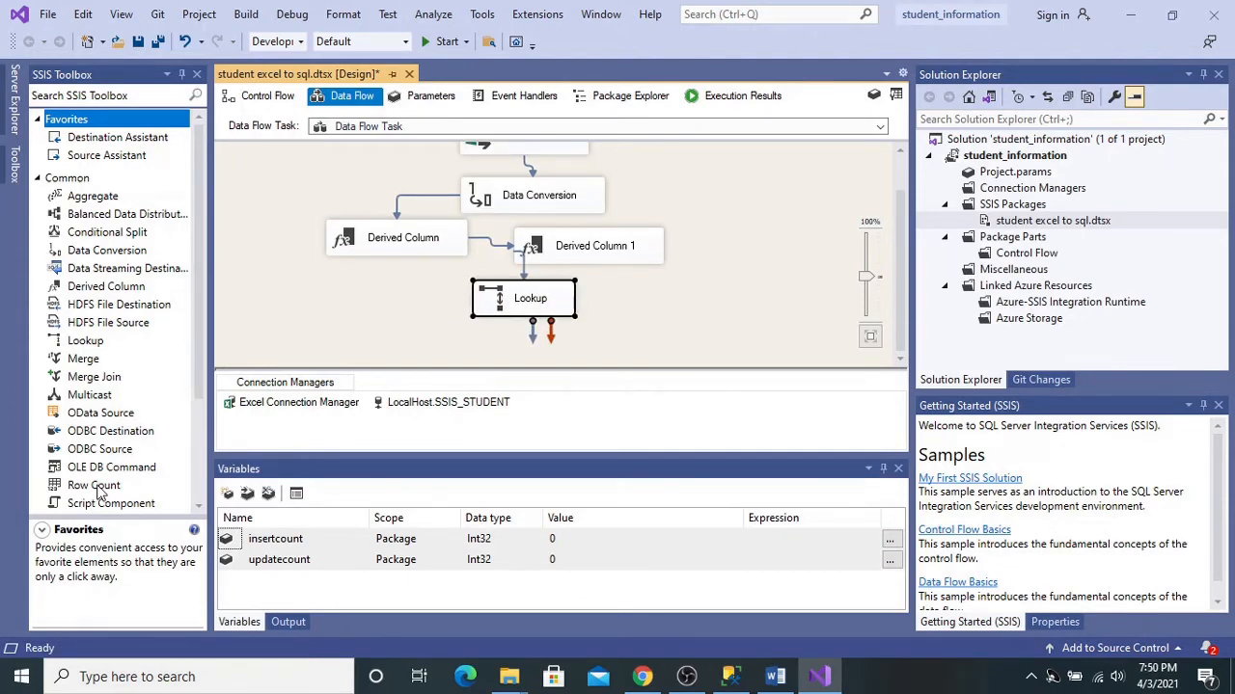
Step: Add a Row Count transformation below the Lookup, duplicate it, and arrange the two side by side
{"action": "left_click_drag", "start_coordinate": [99, 487], "coordinate": [275, 159]}
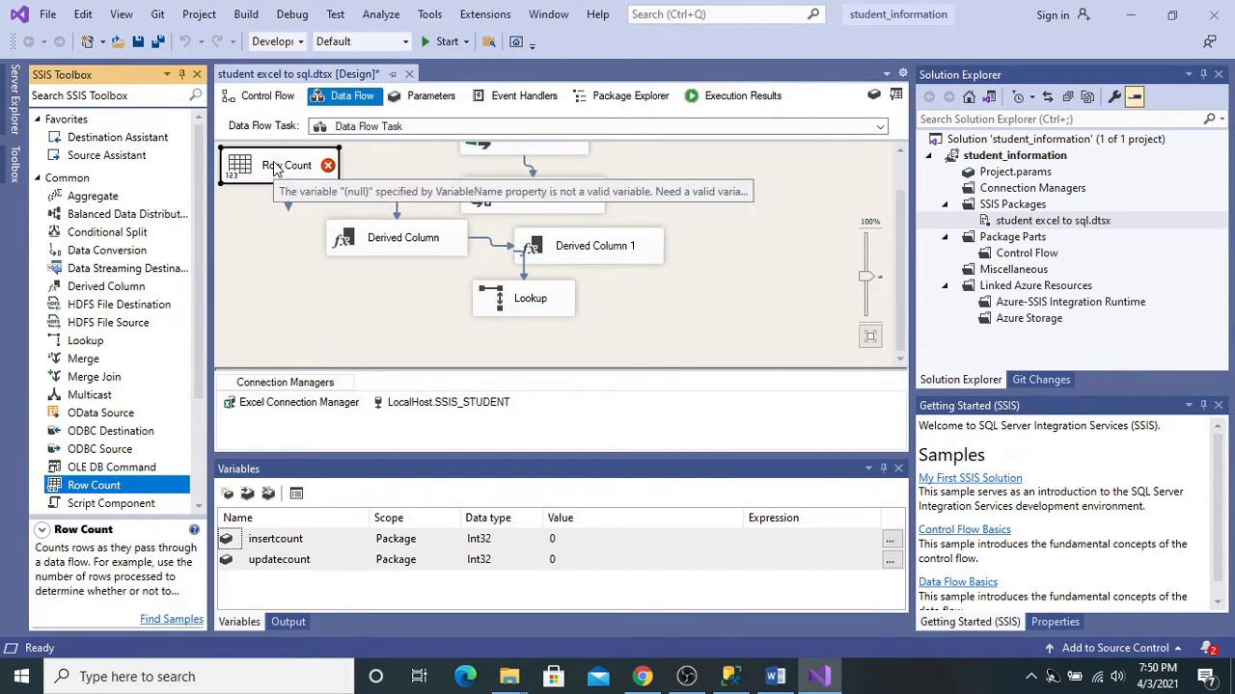
{"action": "left_click", "coordinate": [283, 239]}
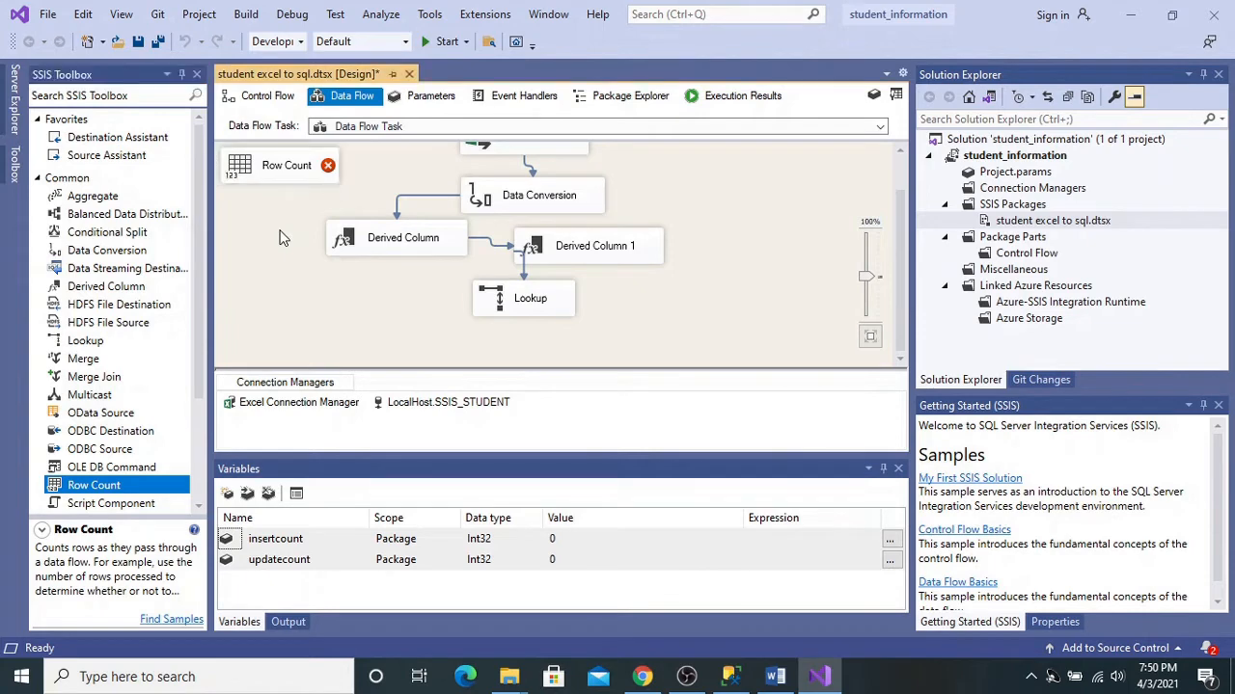
{"action": "left_click_drag", "start_coordinate": [280, 172], "coordinate": [475, 346]}
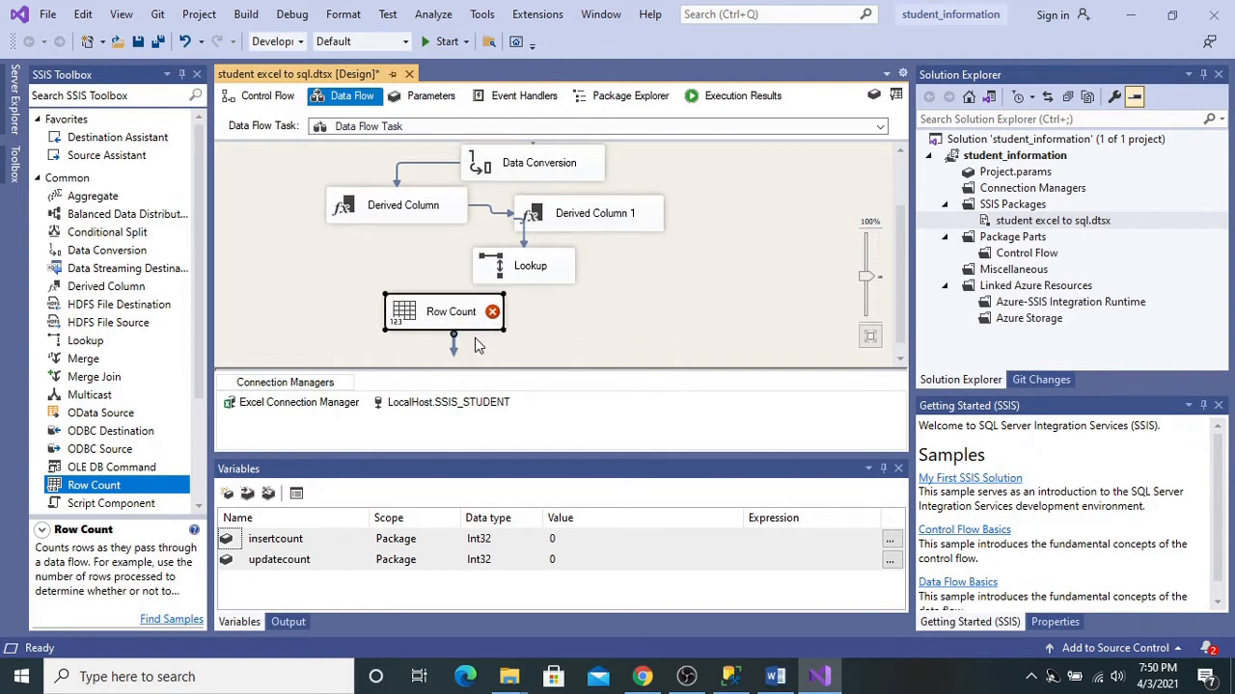
{"action": "key", "text": "ctrl+c"}
{"action": "key", "text": "ctrl+v"}
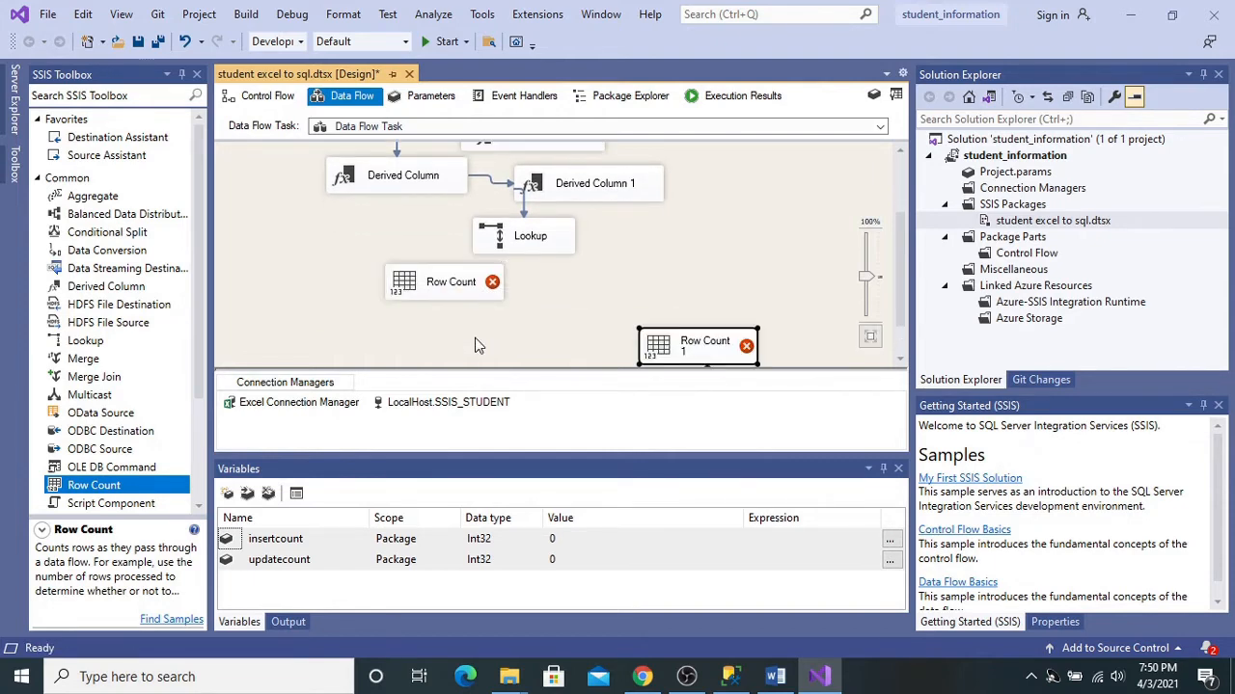
{"action": "left_click_drag", "start_coordinate": [702, 353], "coordinate": [648, 307]}
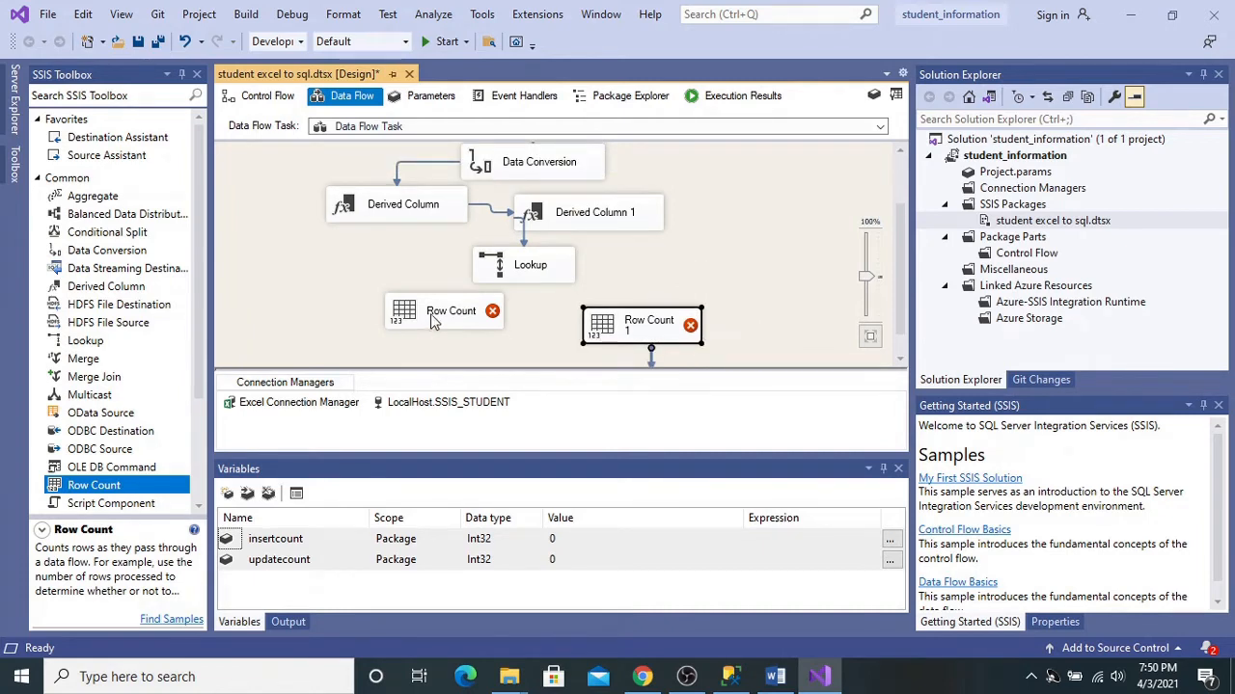
{"action": "left_click_drag", "start_coordinate": [432, 322], "coordinate": [430, 334]}
{"action": "left_click_drag", "start_coordinate": [634, 324], "coordinate": [644, 331]}
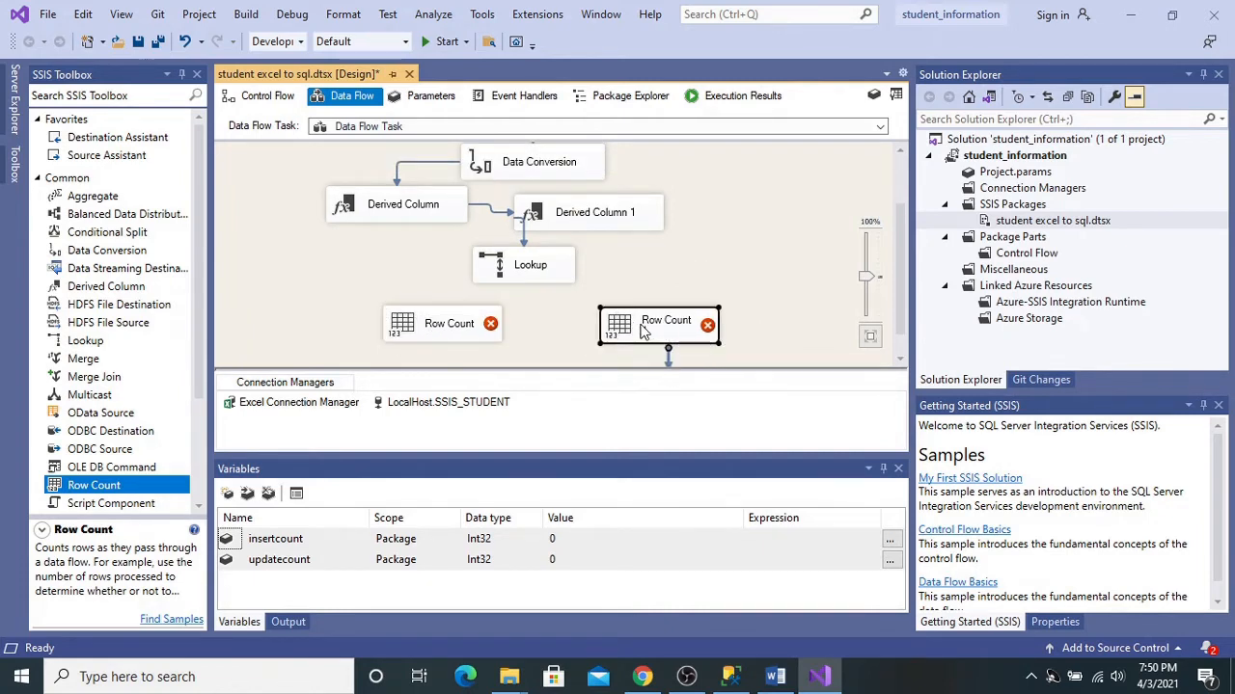
Step: Connect the Lookup Match Output to Row Count and the Lookup No Match Output to Row Count 1
{"action": "left_click", "coordinate": [518, 266]}
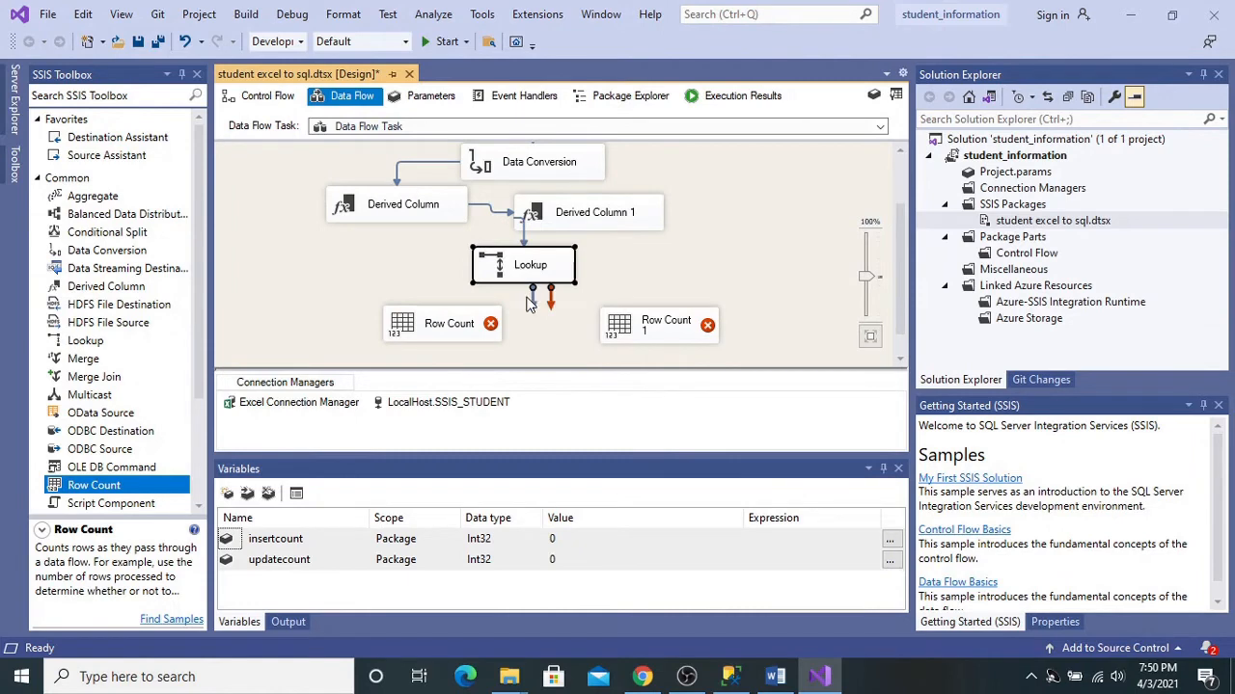
{"action": "left_click_drag", "start_coordinate": [533, 295], "coordinate": [478, 317]}
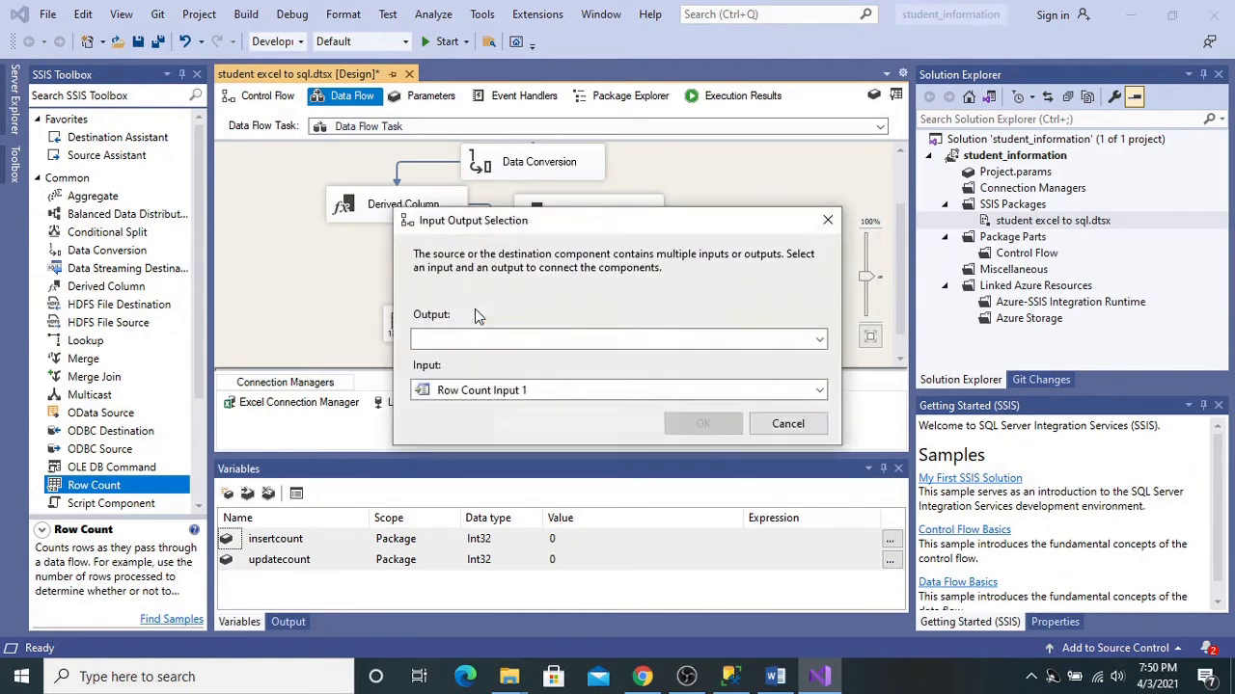
{"action": "left_click", "coordinate": [492, 340]}
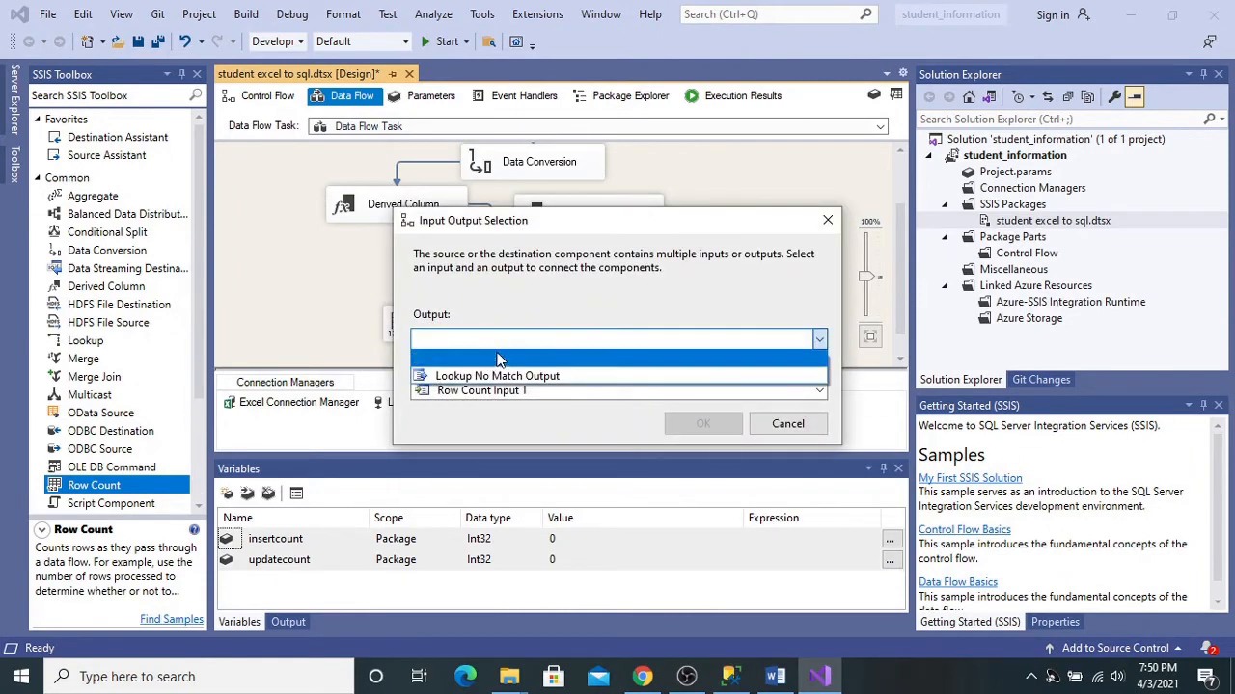
{"action": "left_click", "coordinate": [499, 359]}
{"action": "left_click", "coordinate": [698, 423]}
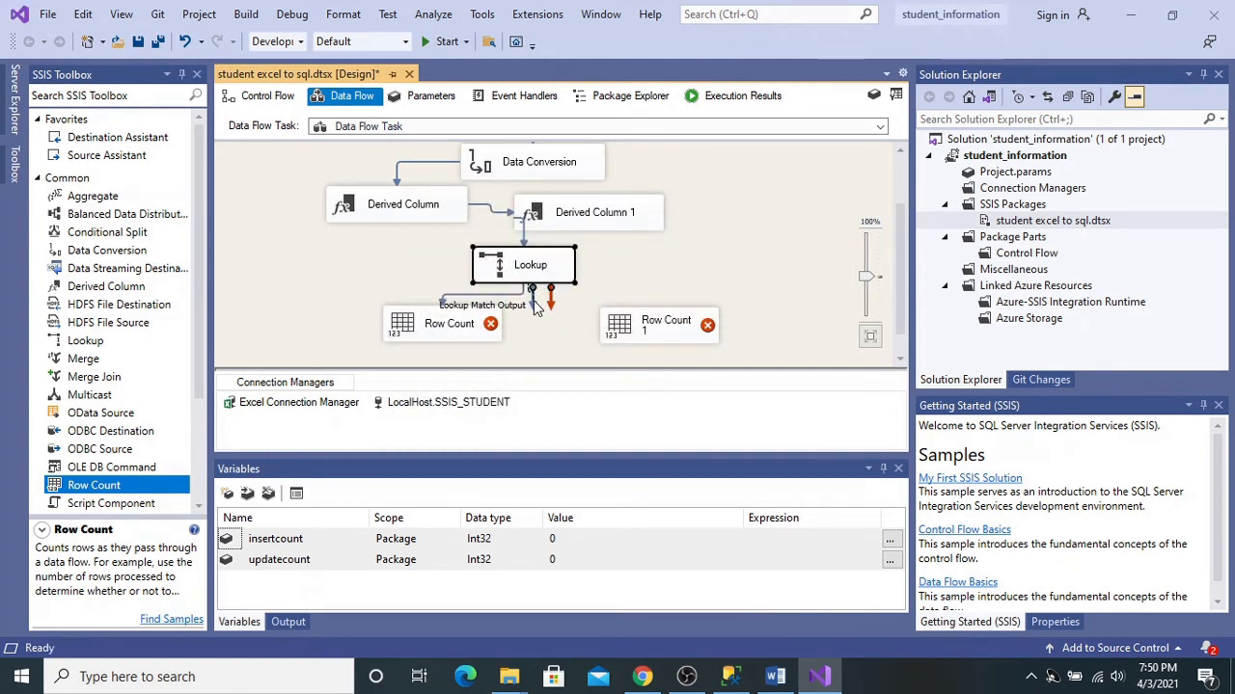
{"action": "left_click_drag", "start_coordinate": [549, 301], "coordinate": [671, 326]}
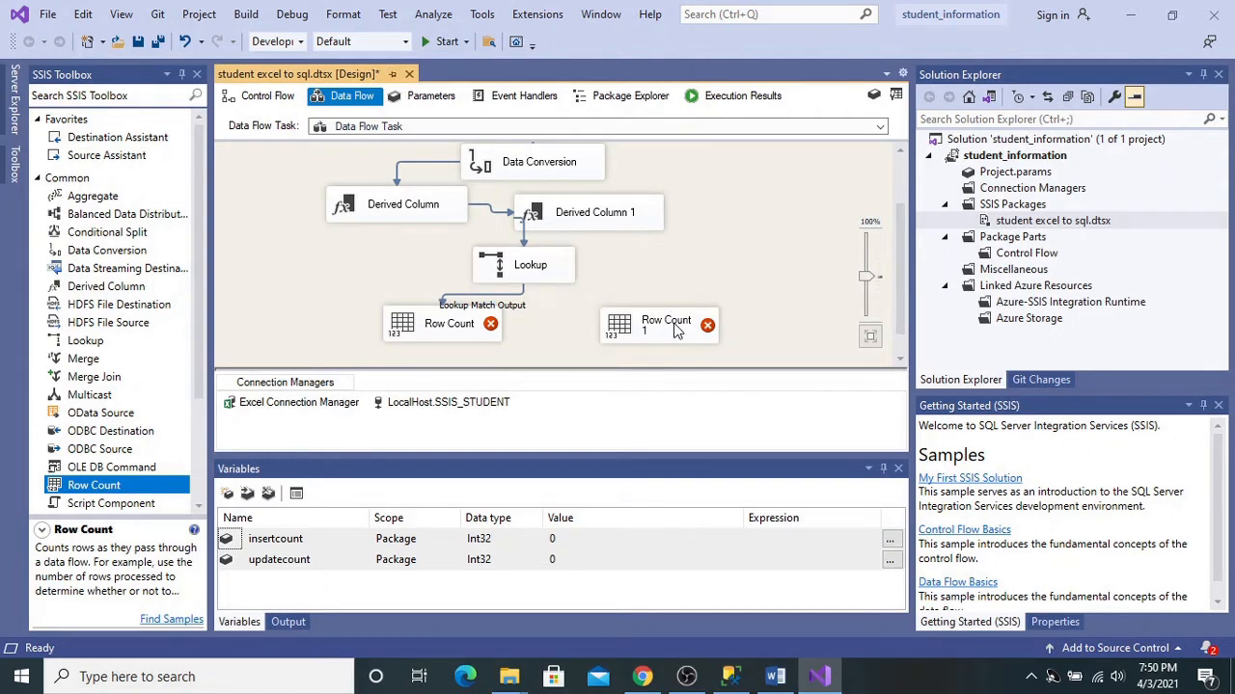
Step: Store the matched rows' Row Count in the variable User::updatecount
{"action": "double_click", "coordinate": [442, 326]}
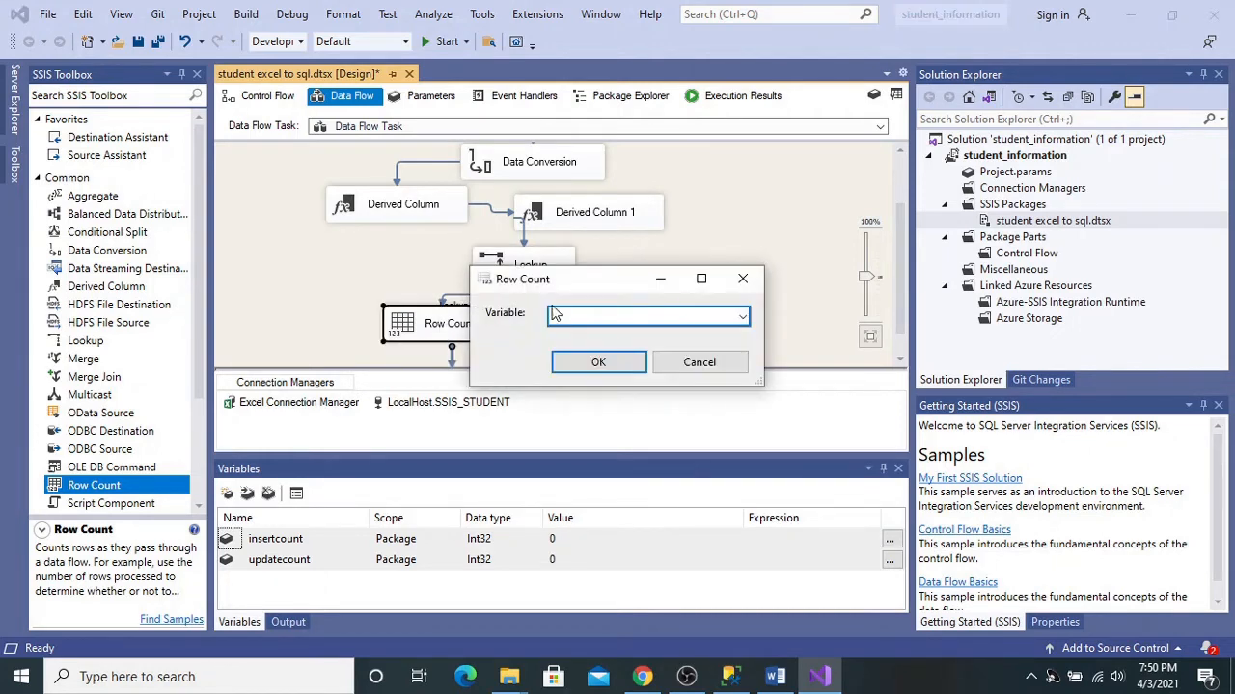
{"action": "left_click", "coordinate": [713, 323]}
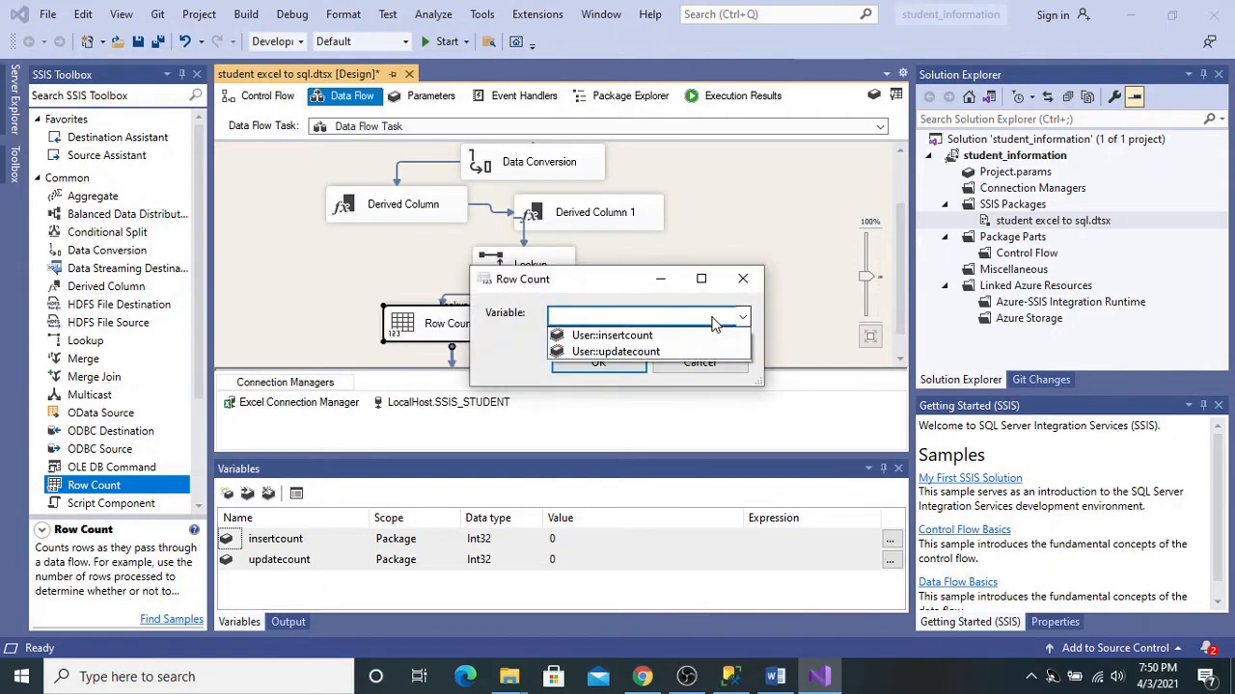
{"action": "left_click", "coordinate": [648, 354]}
{"action": "left_click", "coordinate": [606, 362]}
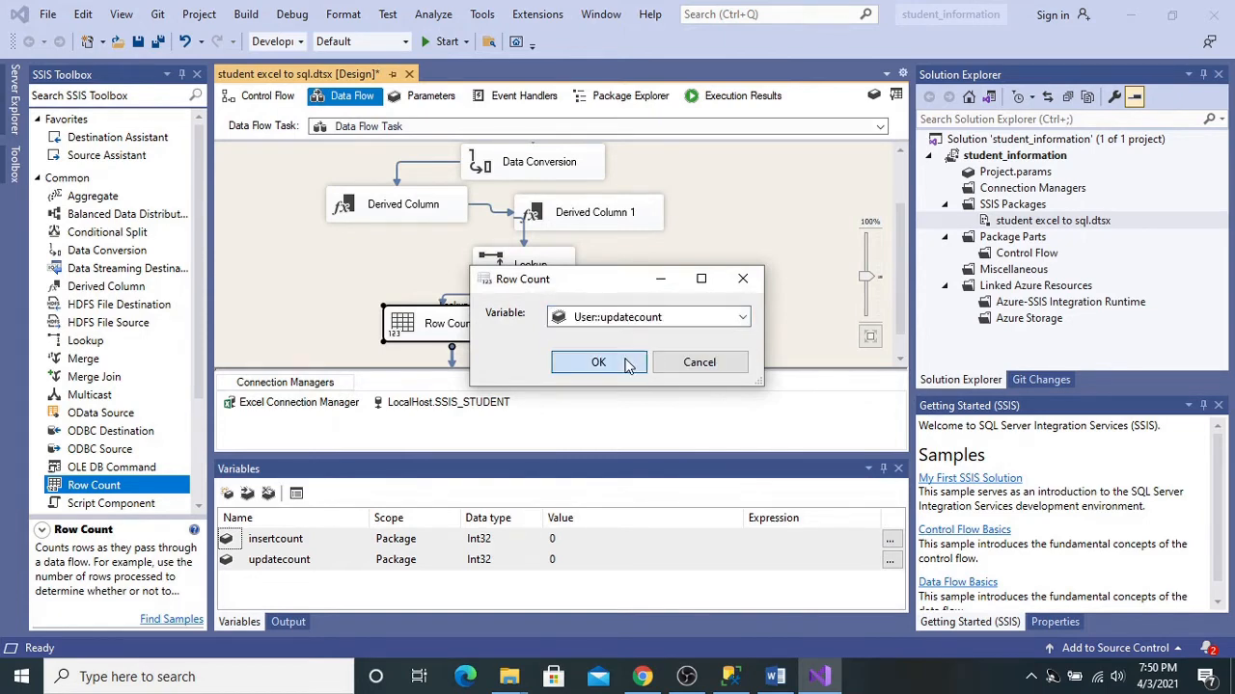
Step: Assign the variable User::insertcount to Row Count 1 on the no-match path
{"action": "double_click", "coordinate": [647, 330]}
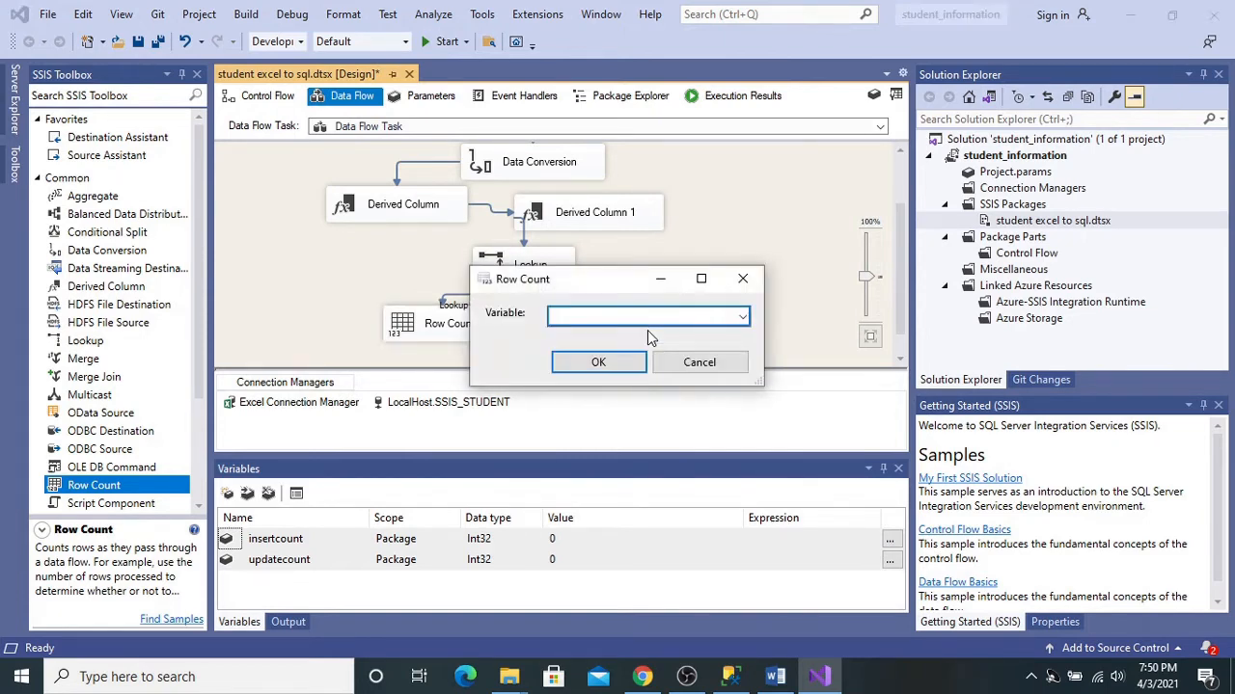
{"action": "left_click", "coordinate": [741, 317]}
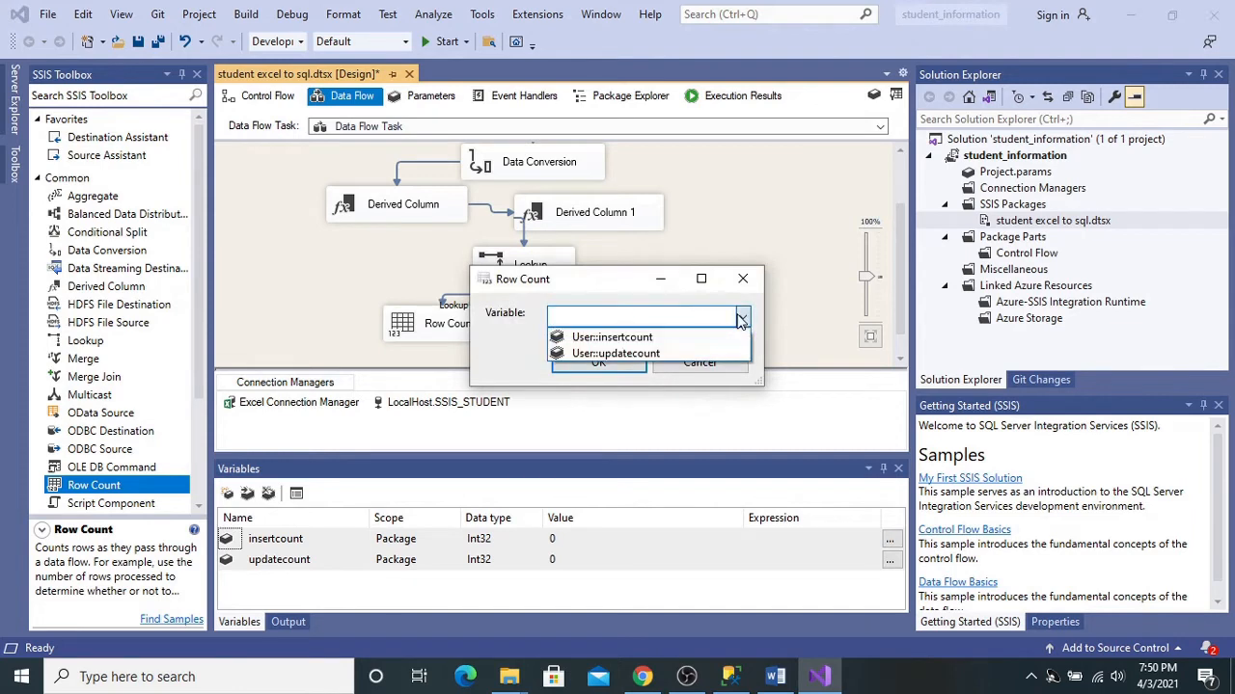
{"action": "left_click", "coordinate": [644, 336]}
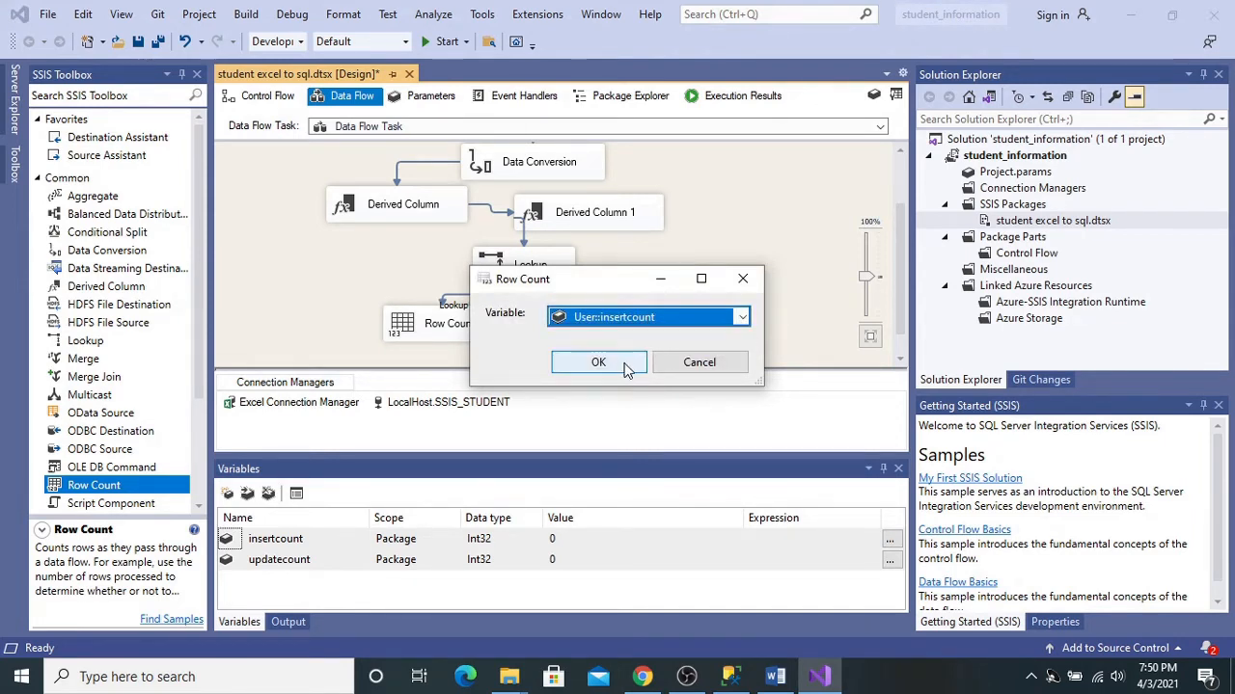
{"action": "left_click", "coordinate": [625, 367]}
Step: Add an OLE DB Command below the matched rows' Row Count and connect Row Count to it
{"action": "scroll", "coordinate": [750, 275], "scroll_direction": "down", "scroll_amount": 1}
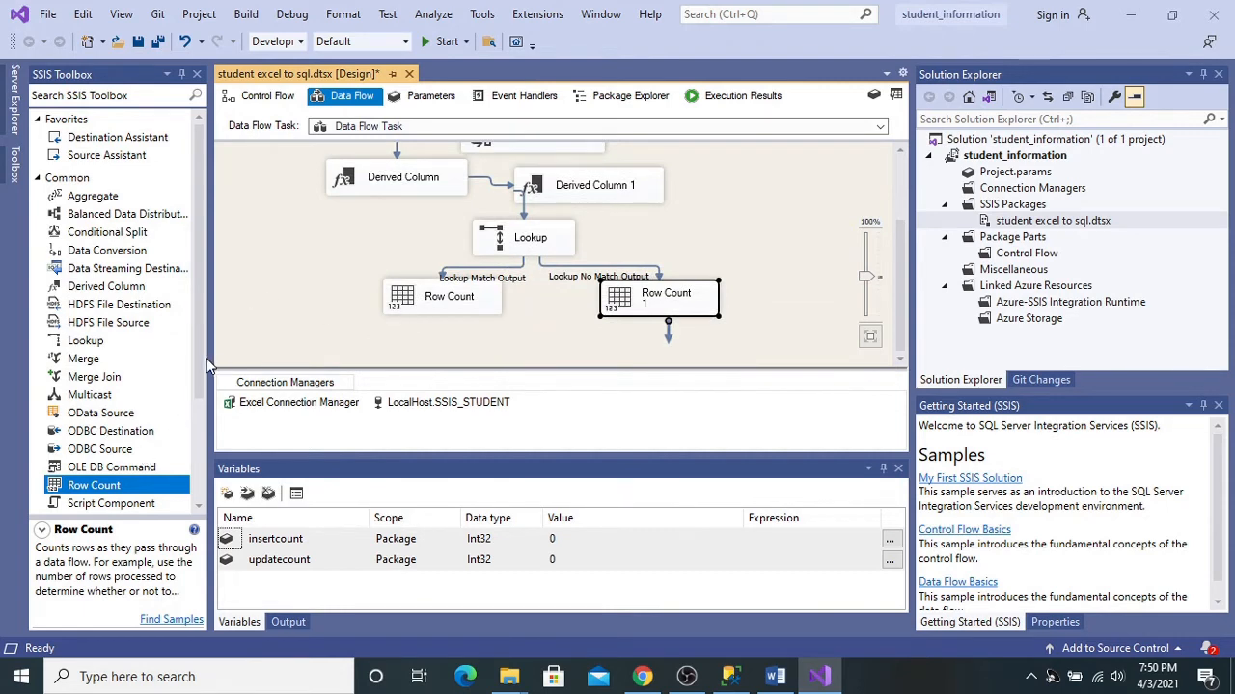
{"action": "left_click_drag", "start_coordinate": [200, 366], "coordinate": [193, 463]}
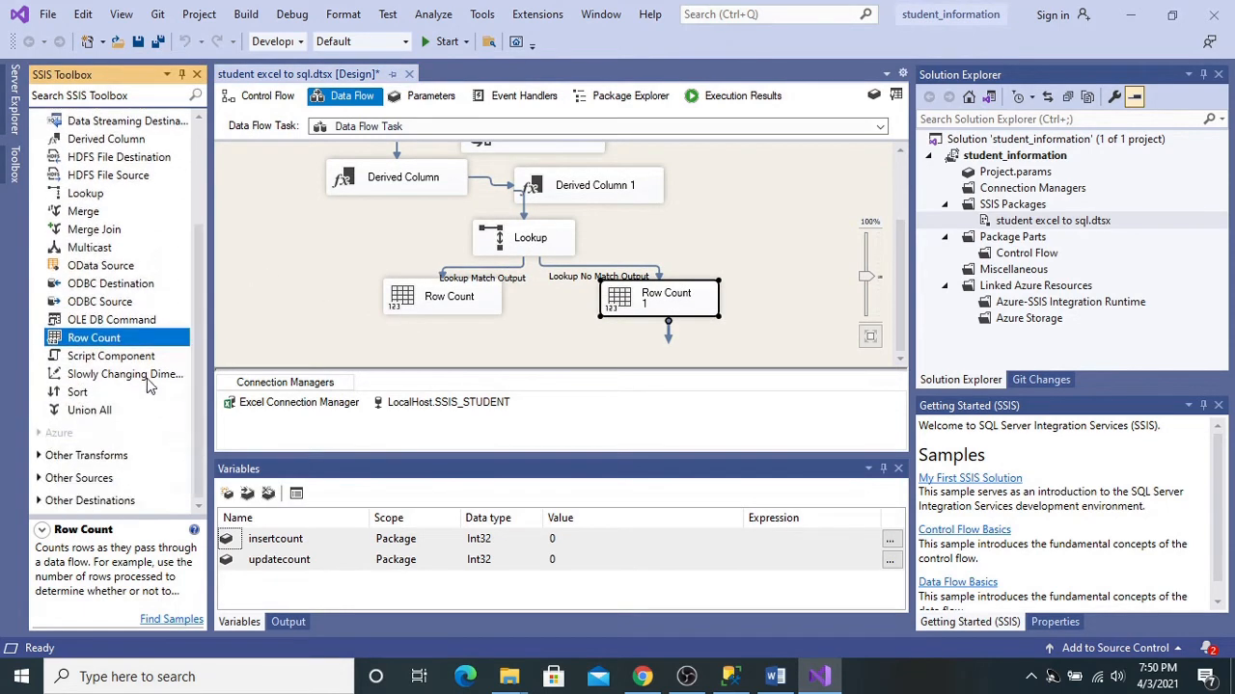
{"action": "left_click", "coordinate": [298, 310]}
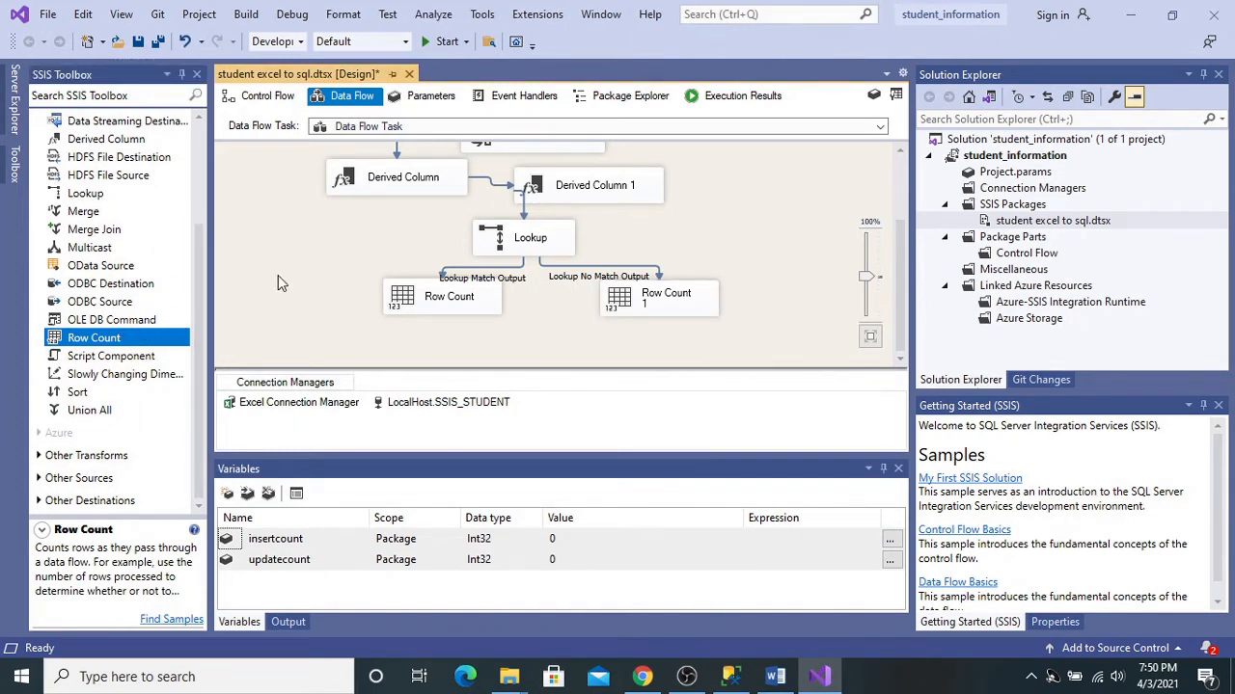
{"action": "left_click", "coordinate": [135, 321]}
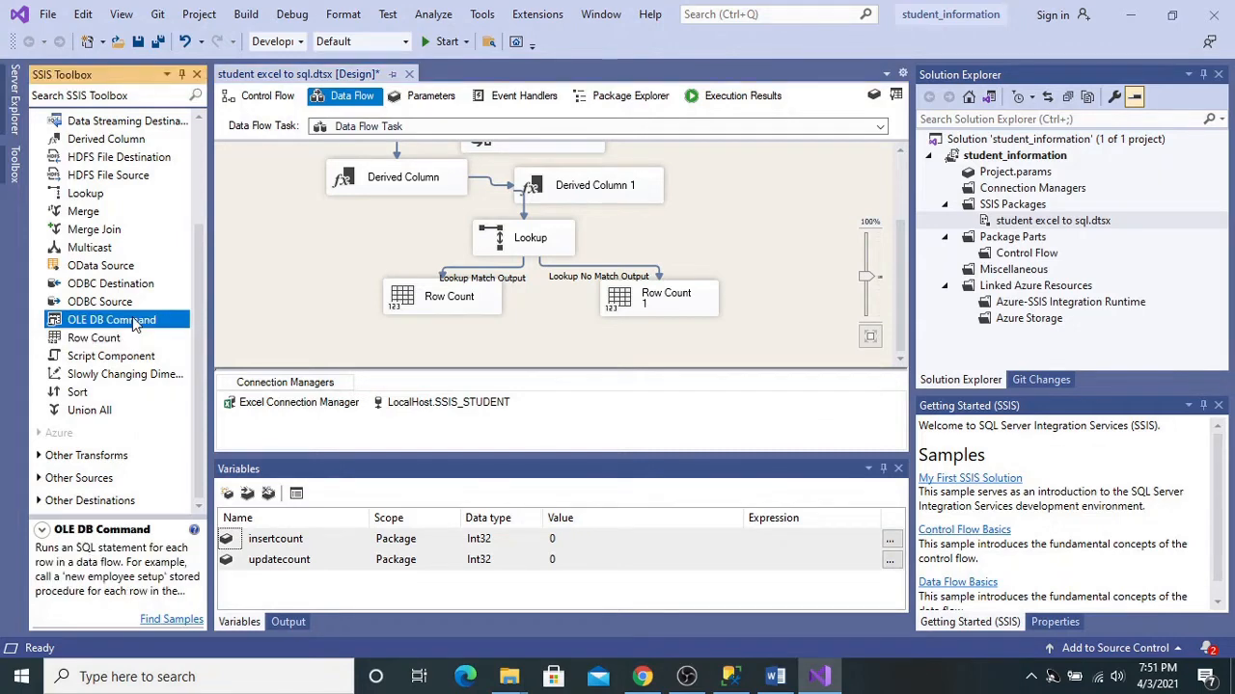
{"action": "left_click", "coordinate": [435, 338]}
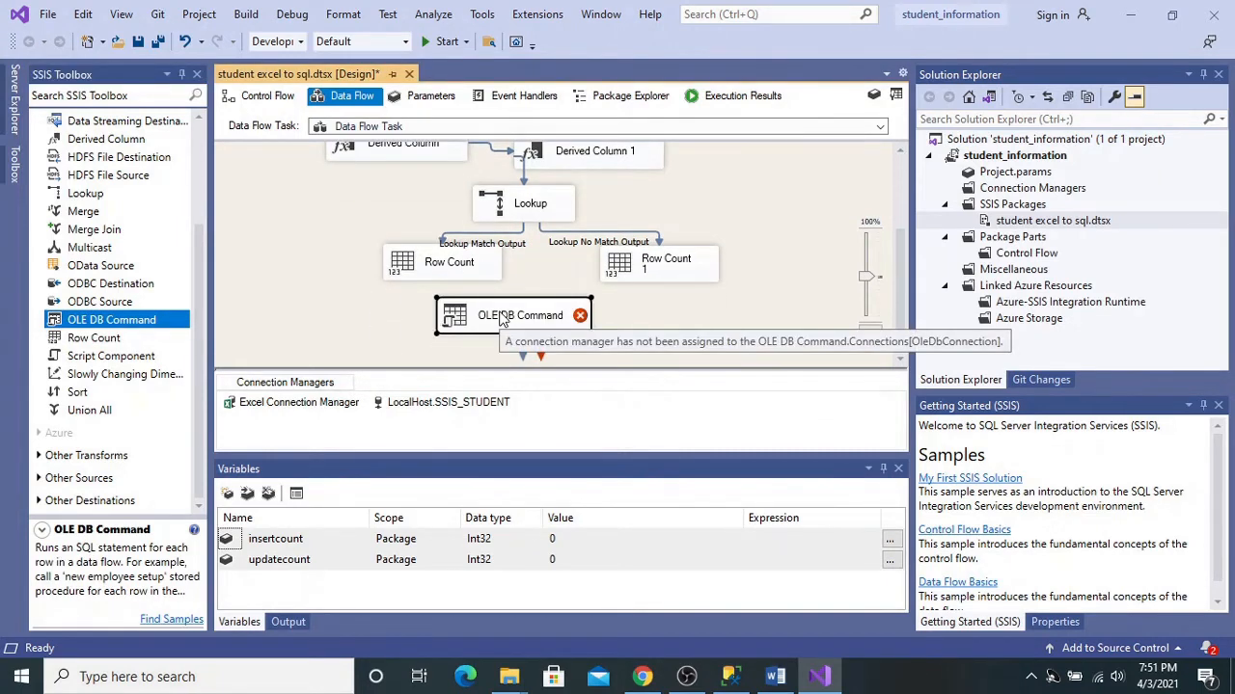
{"action": "left_click_drag", "start_coordinate": [499, 319], "coordinate": [416, 325]}
{"action": "left_click", "coordinate": [431, 271]}
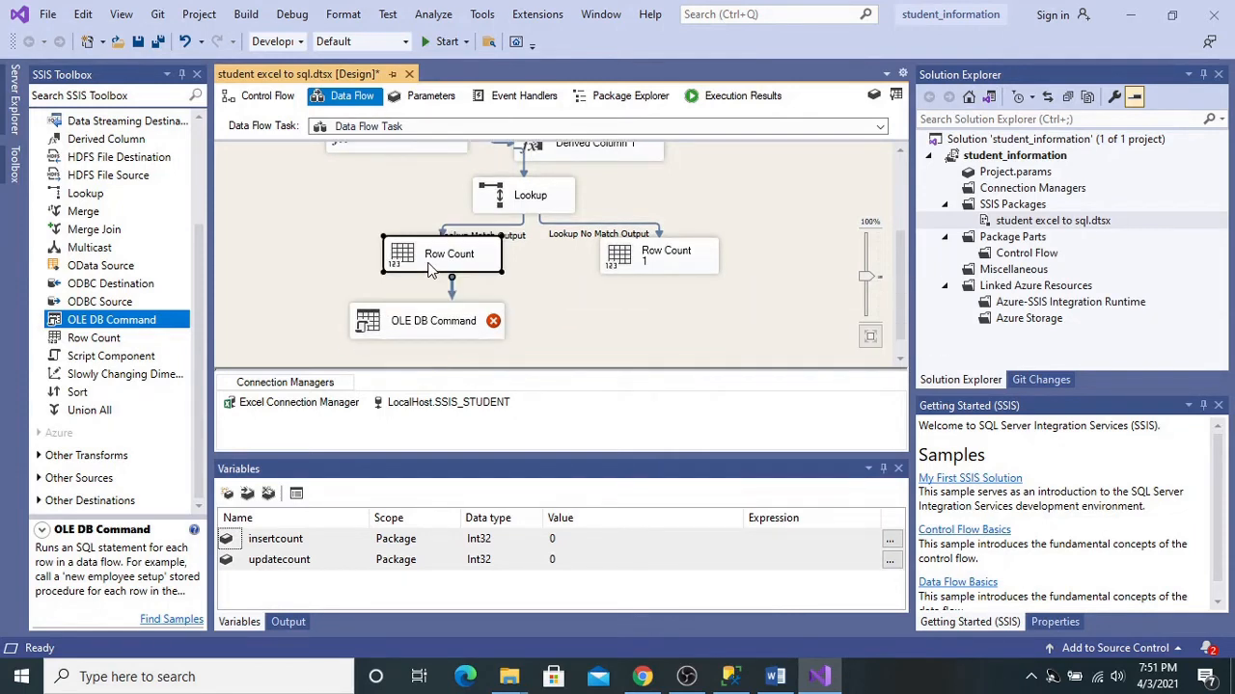
{"action": "left_click_drag", "start_coordinate": [451, 280], "coordinate": [453, 317]}
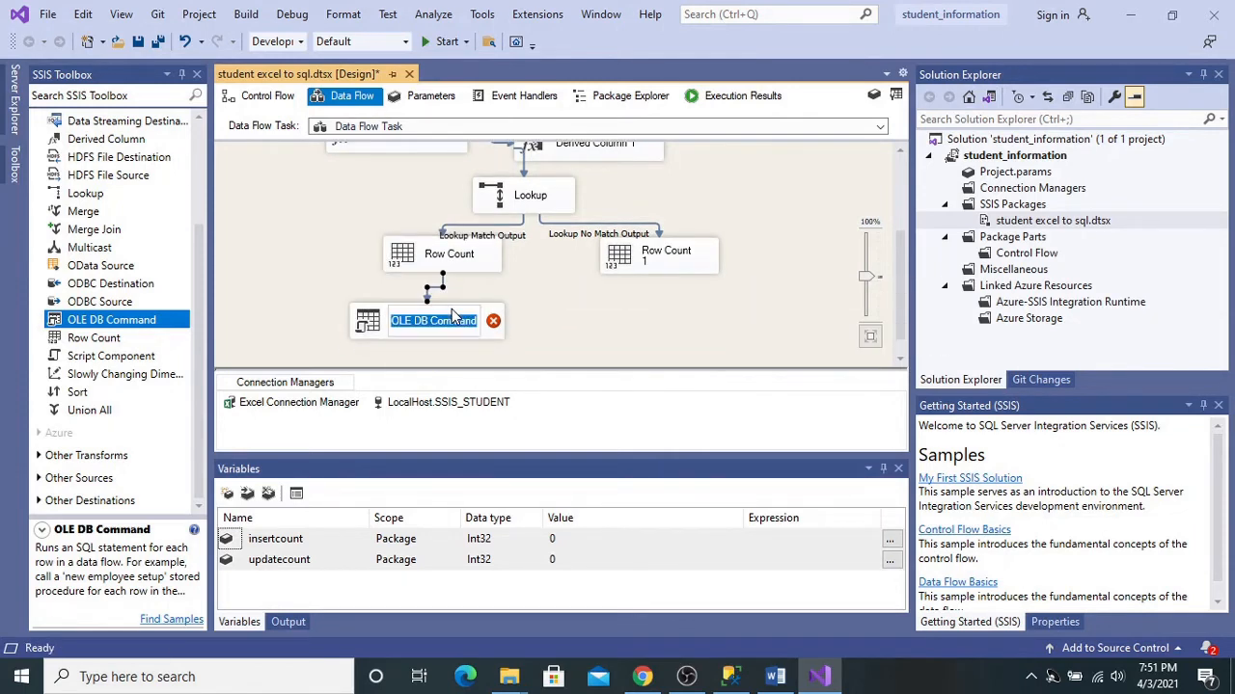
Step: Set the OLE DB Command's OleDbConnection to the connection manager LocalHost.SSIS_STUDENT
{"action": "left_click", "coordinate": [383, 328]}
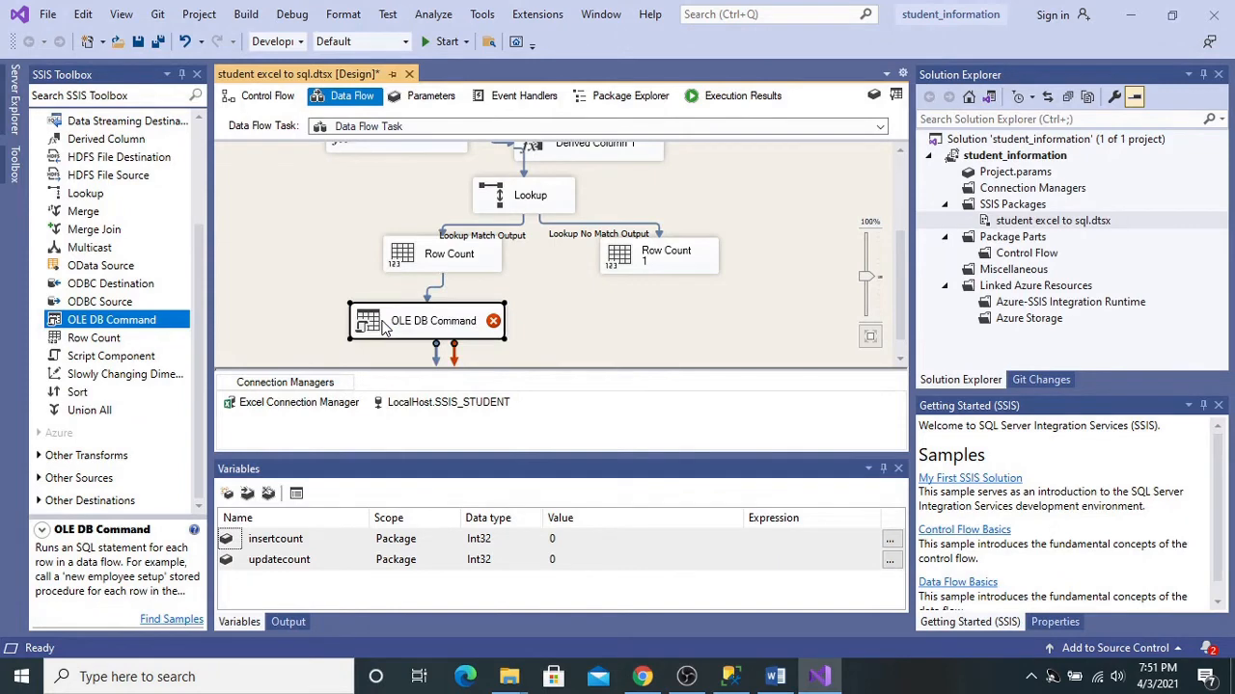
{"action": "double_click", "coordinate": [383, 328]}
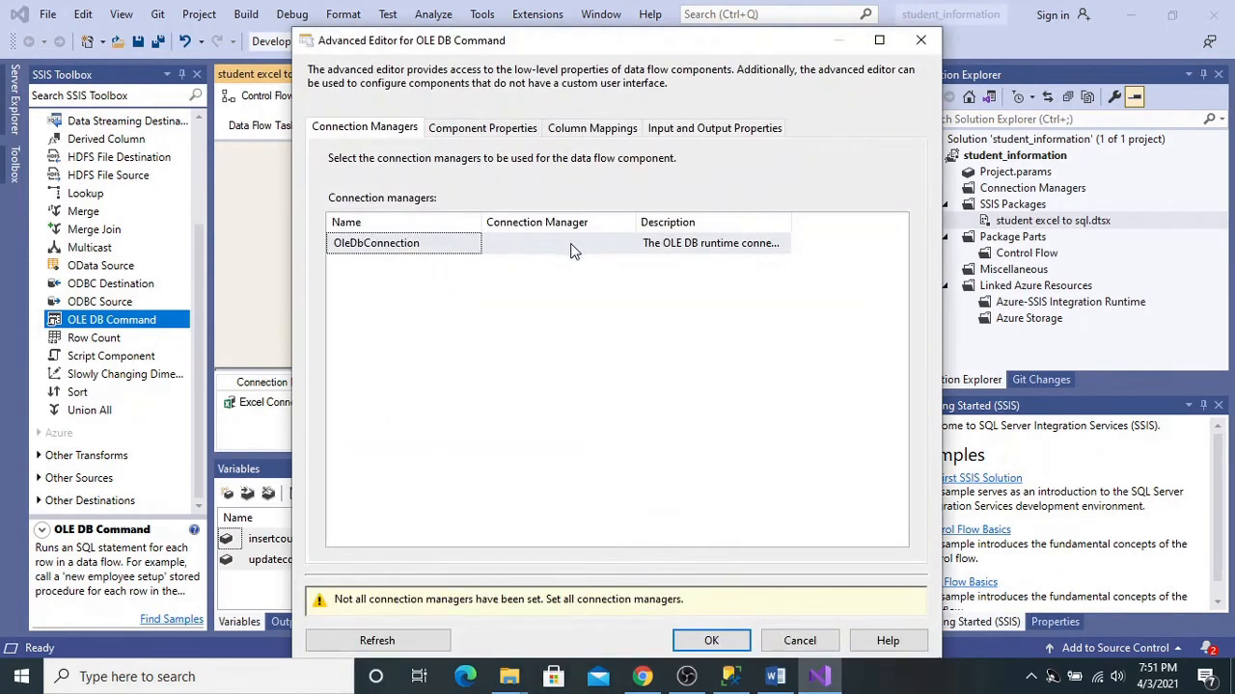
{"action": "left_click", "coordinate": [570, 249]}
{"action": "left_click", "coordinate": [627, 247]}
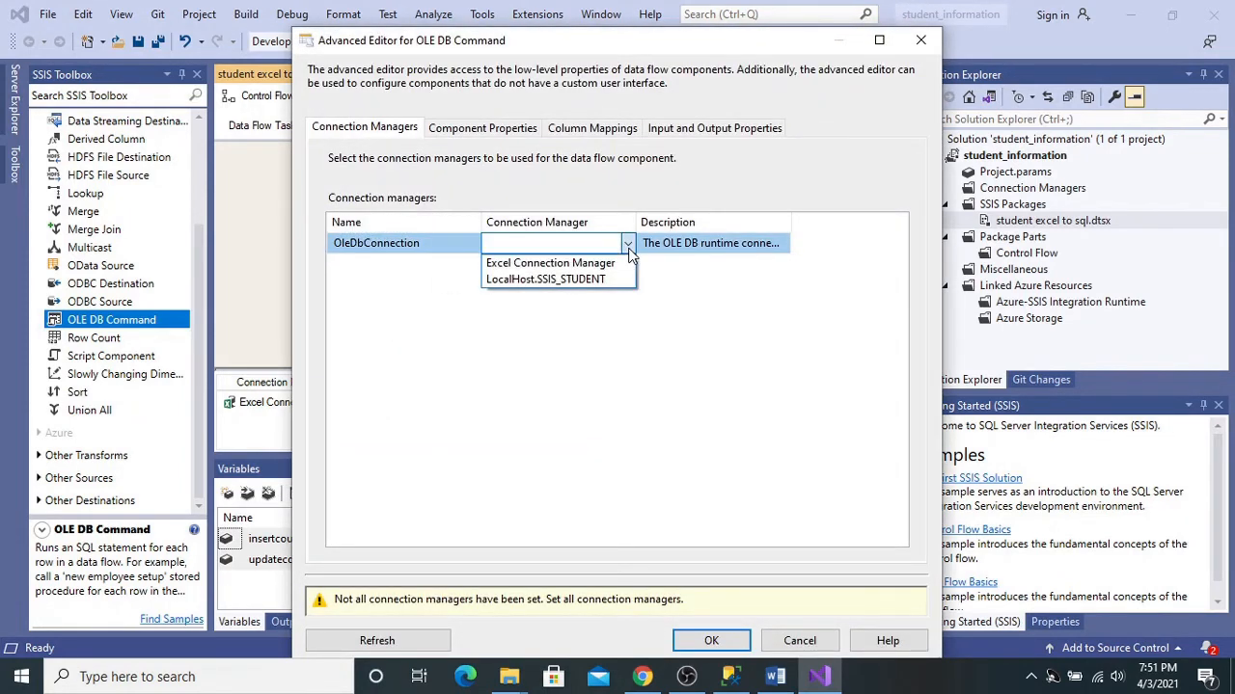
{"action": "left_click", "coordinate": [593, 282]}
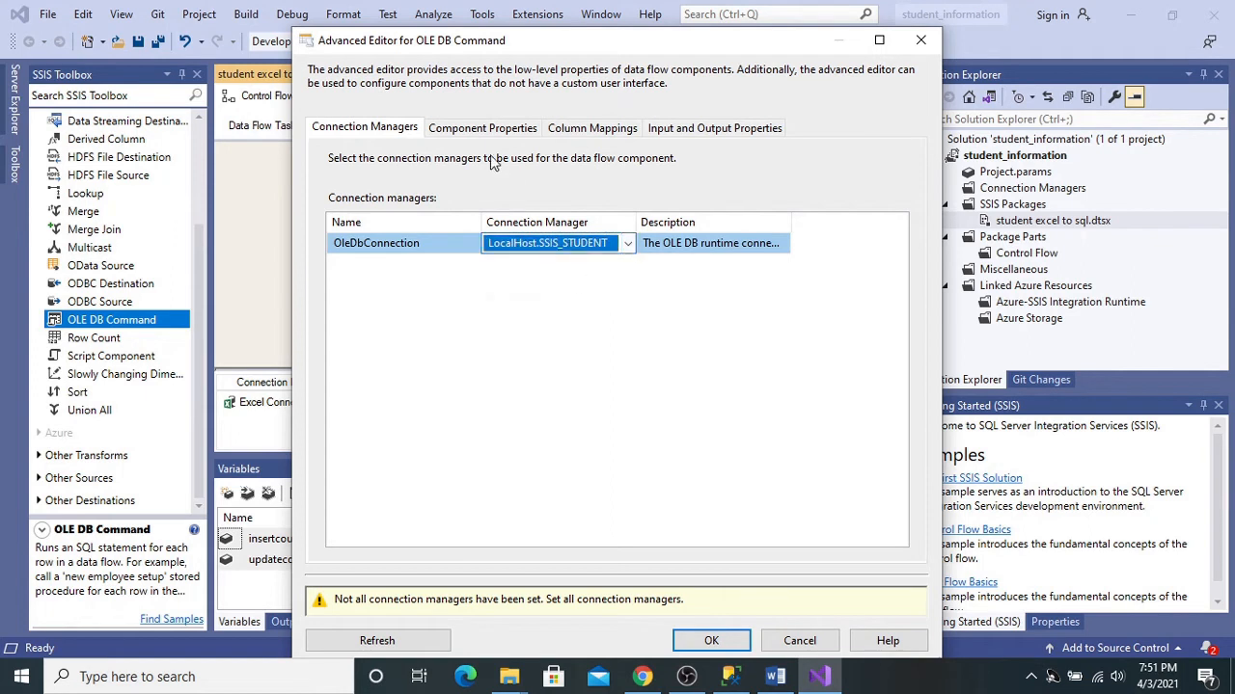
Step: Locate the OLE DB Command's SqlCommand property, switch to SQL Server Management Studio and copy the parameterized UPDATE [student] statement through WHERE [sid]=?
{"action": "left_click", "coordinate": [492, 128]}
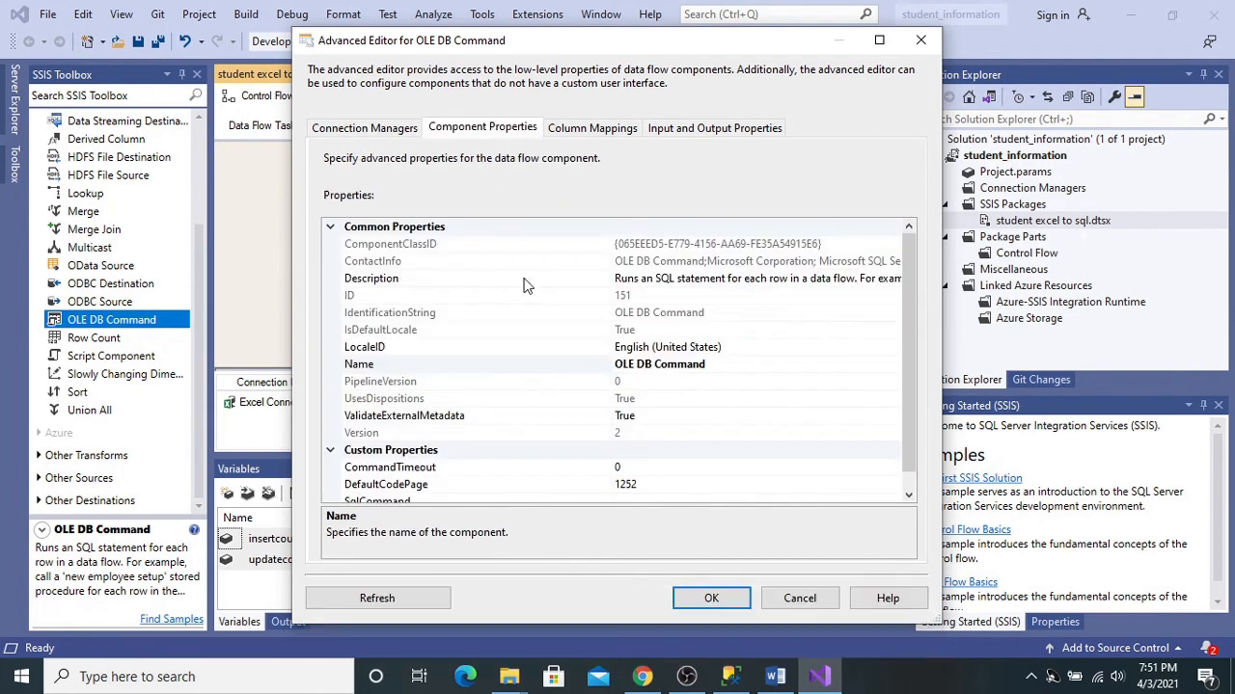
{"action": "left_click_drag", "start_coordinate": [907, 326], "coordinate": [917, 391]}
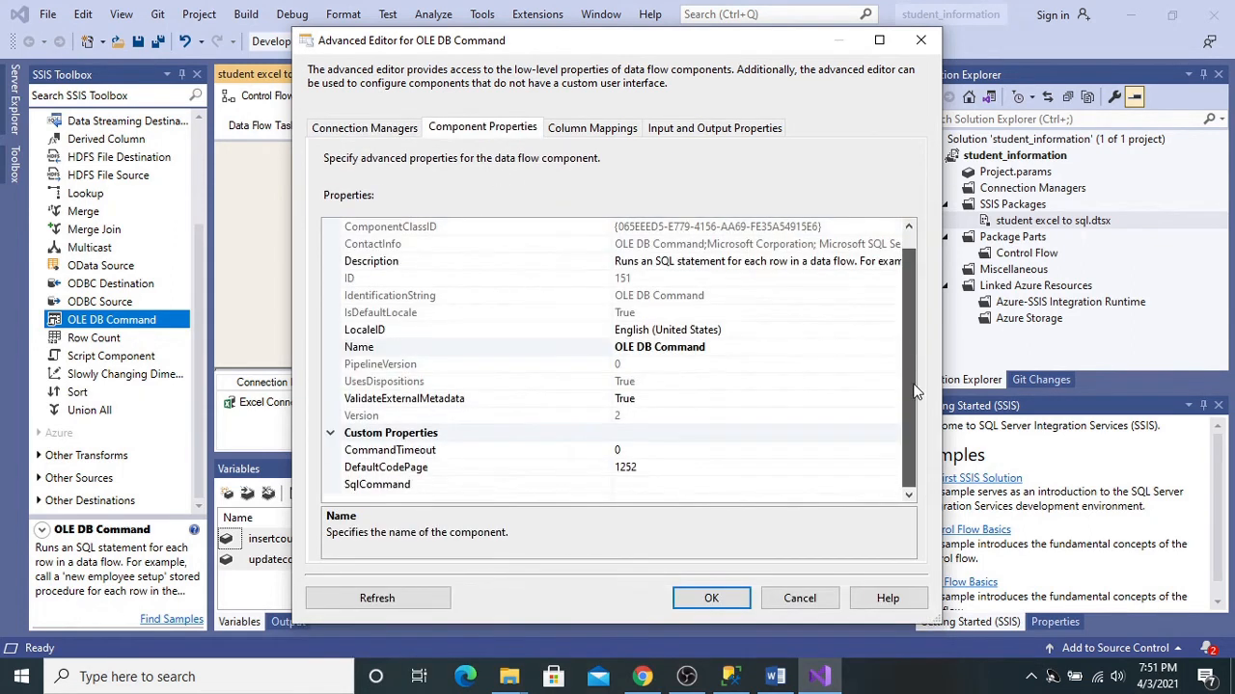
{"action": "left_click", "coordinate": [625, 485]}
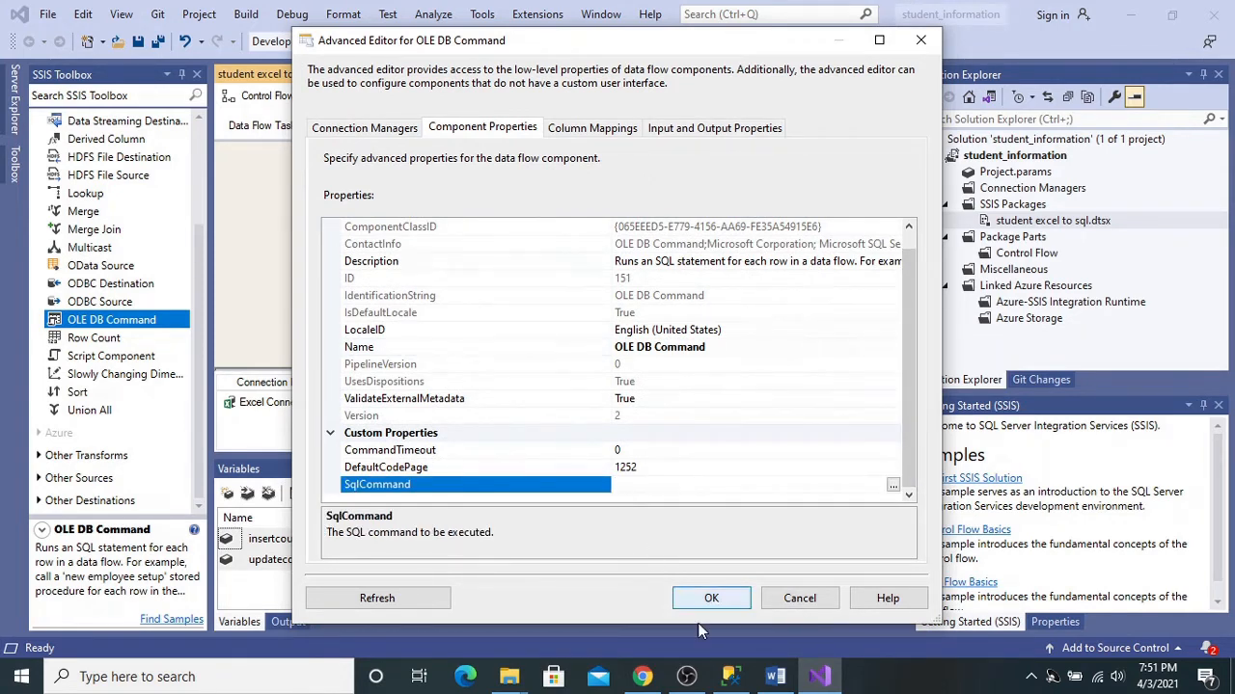
{"action": "left_click", "coordinate": [731, 676]}
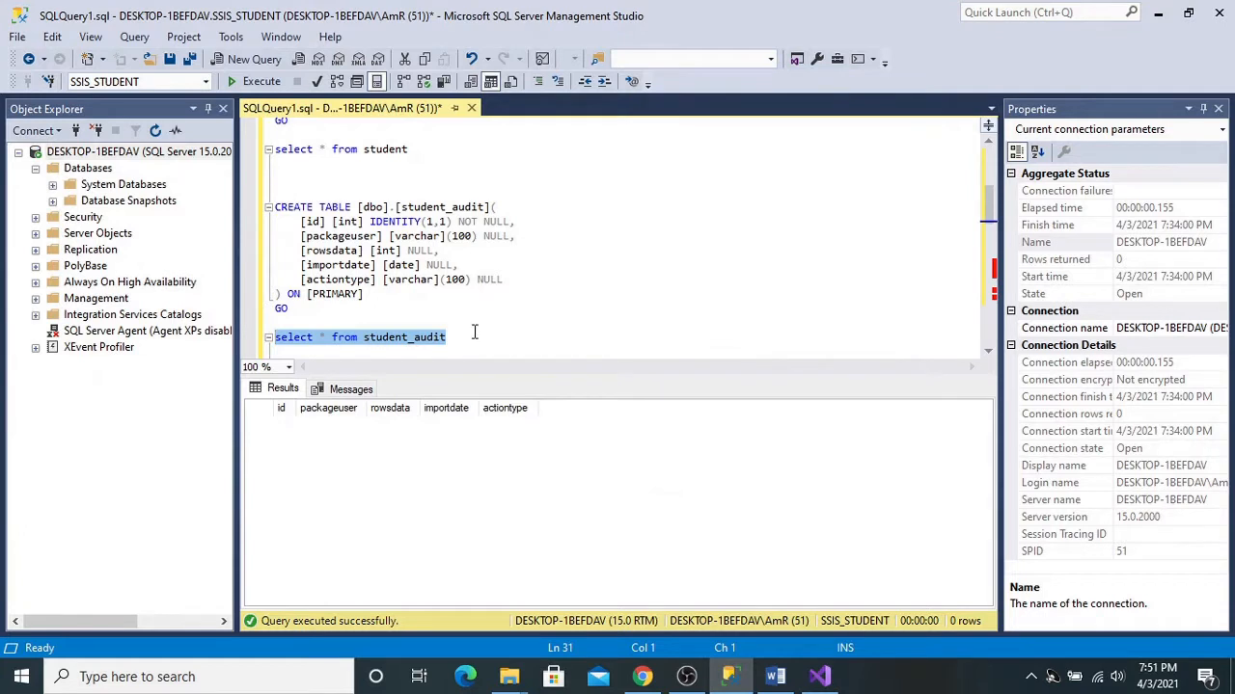
{"action": "scroll", "coordinate": [474, 332], "scroll_direction": "down", "scroll_amount": 10}
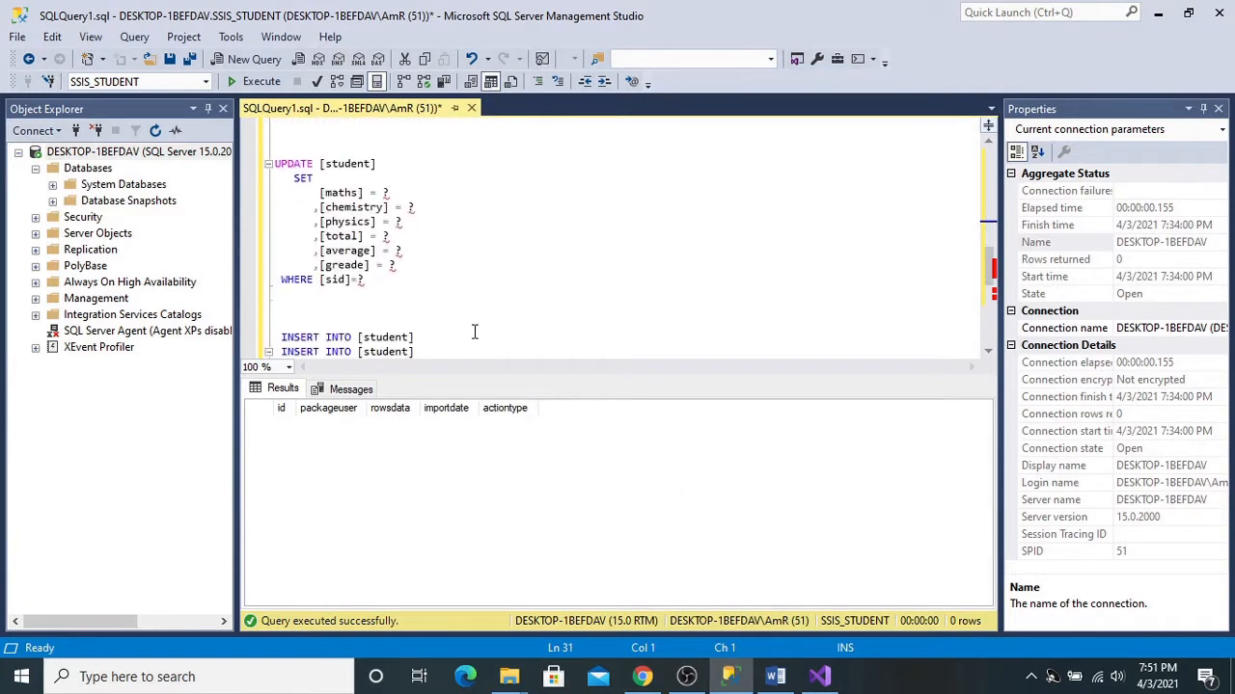
{"action": "scroll", "coordinate": [474, 332], "scroll_direction": "down", "scroll_amount": 1}
{"action": "scroll", "coordinate": [474, 332], "scroll_direction": "up", "scroll_amount": 2}
{"action": "scroll", "coordinate": [473, 332], "scroll_direction": "down", "scroll_amount": 1}
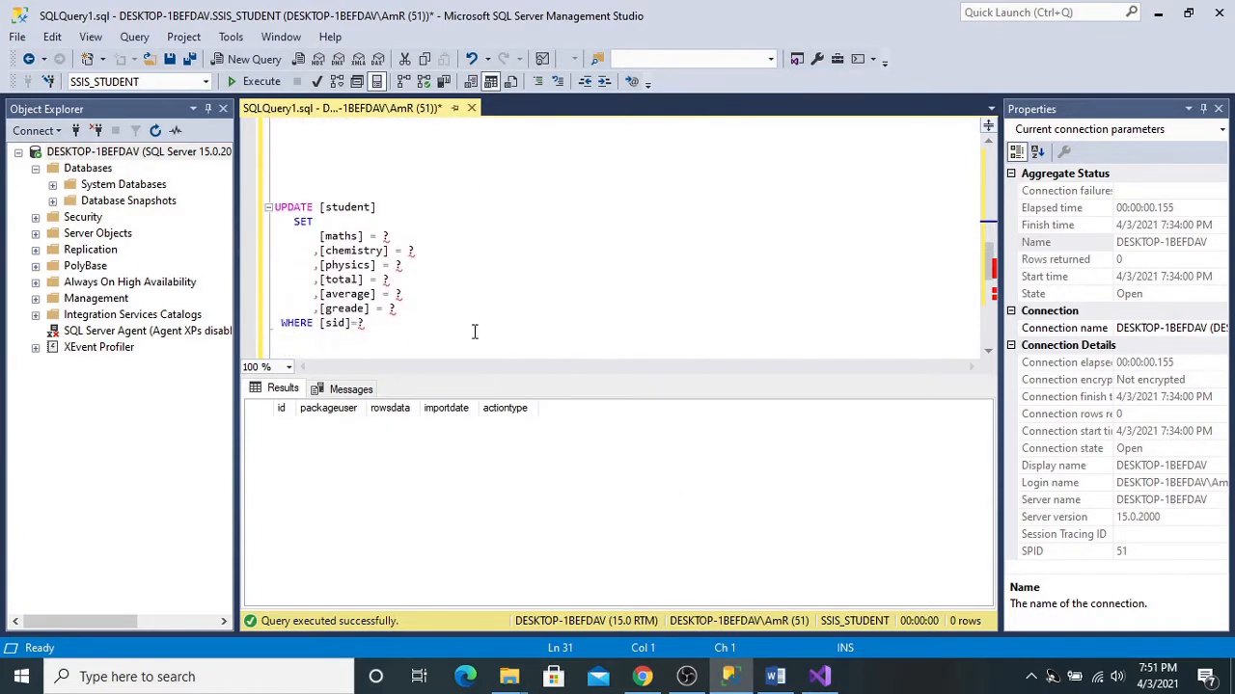
{"action": "left_click_drag", "start_coordinate": [276, 206], "coordinate": [385, 328]}
{"action": "key", "text": "ctrl+c"}
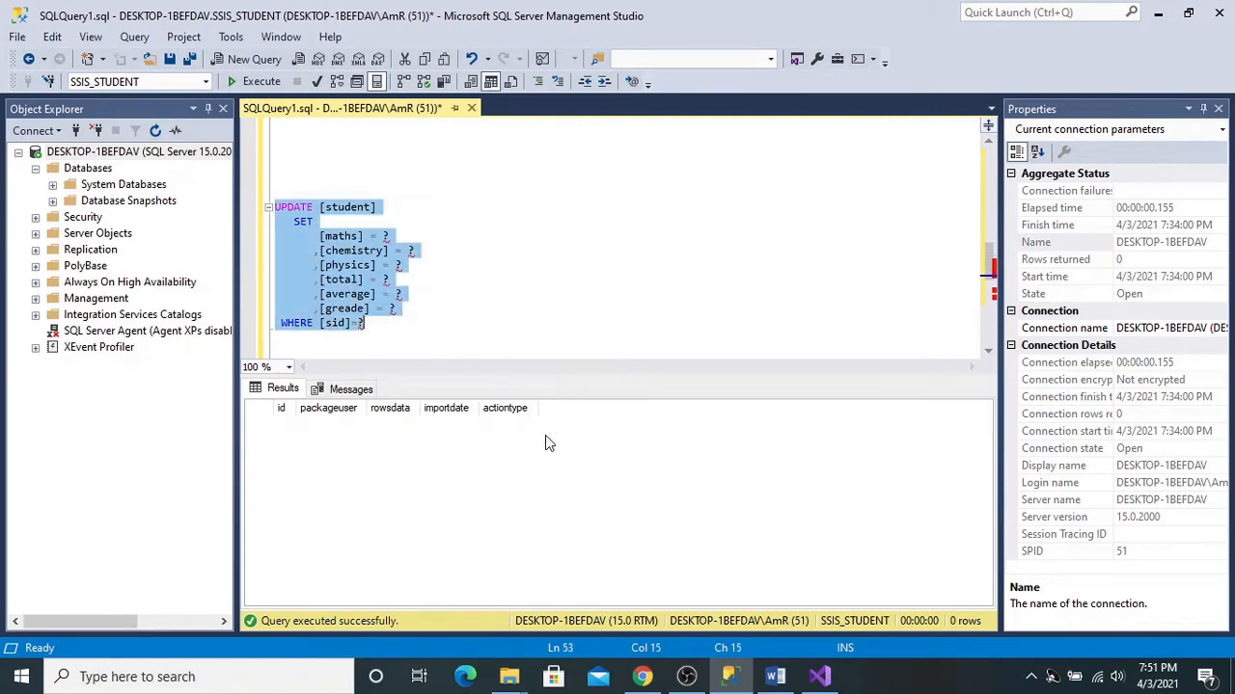
Step: Switch back to Visual Studio and paste the UPDATE [student] statement as the OLE DB Command's SqlCommand value
{"action": "left_click", "coordinate": [818, 676]}
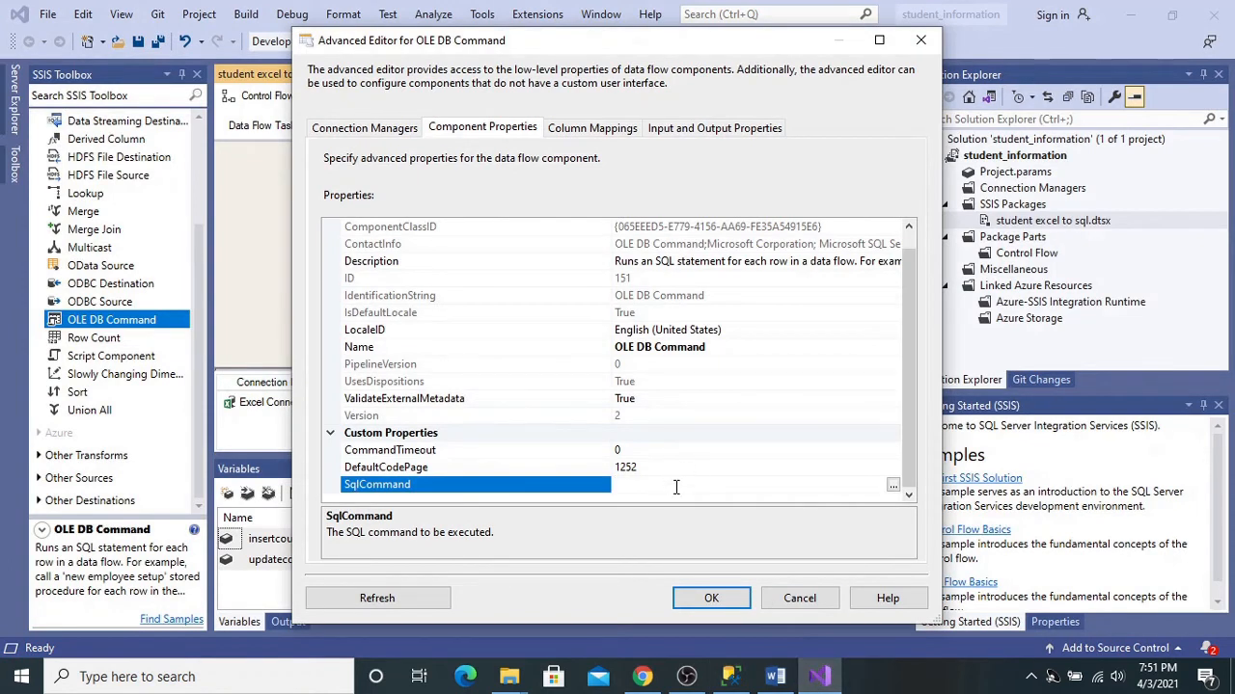
{"action": "left_click", "coordinate": [893, 485]}
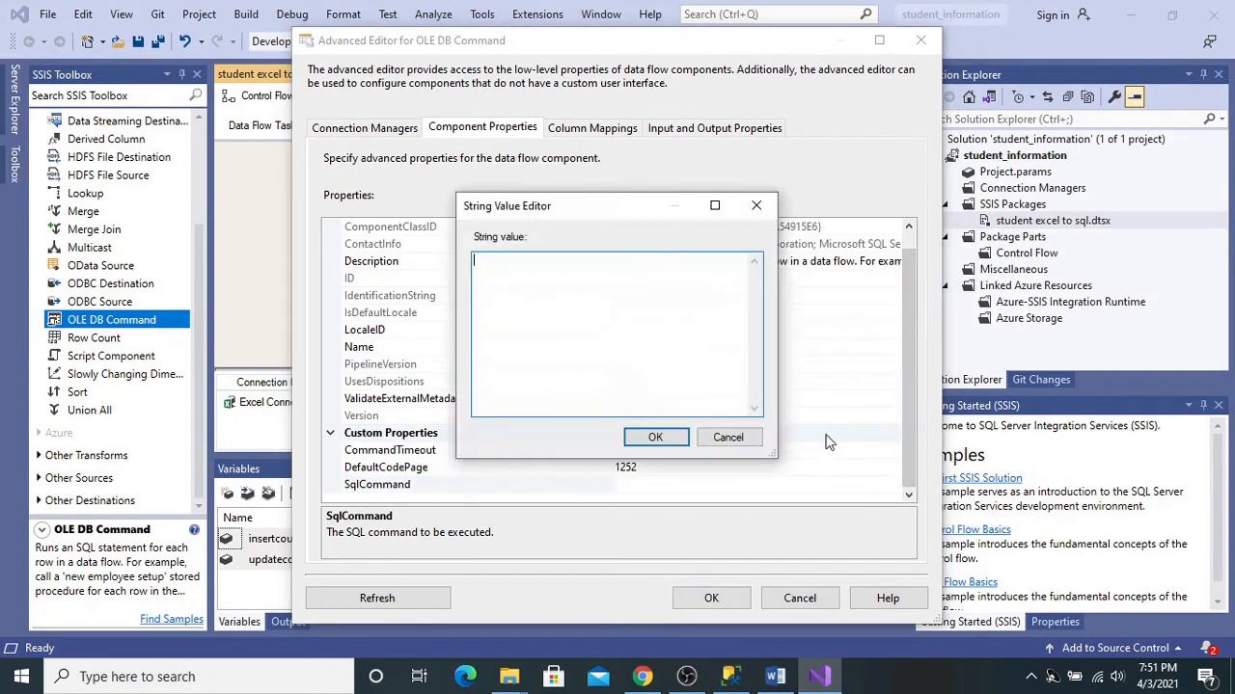
{"action": "key", "text": "ctrl+v"}
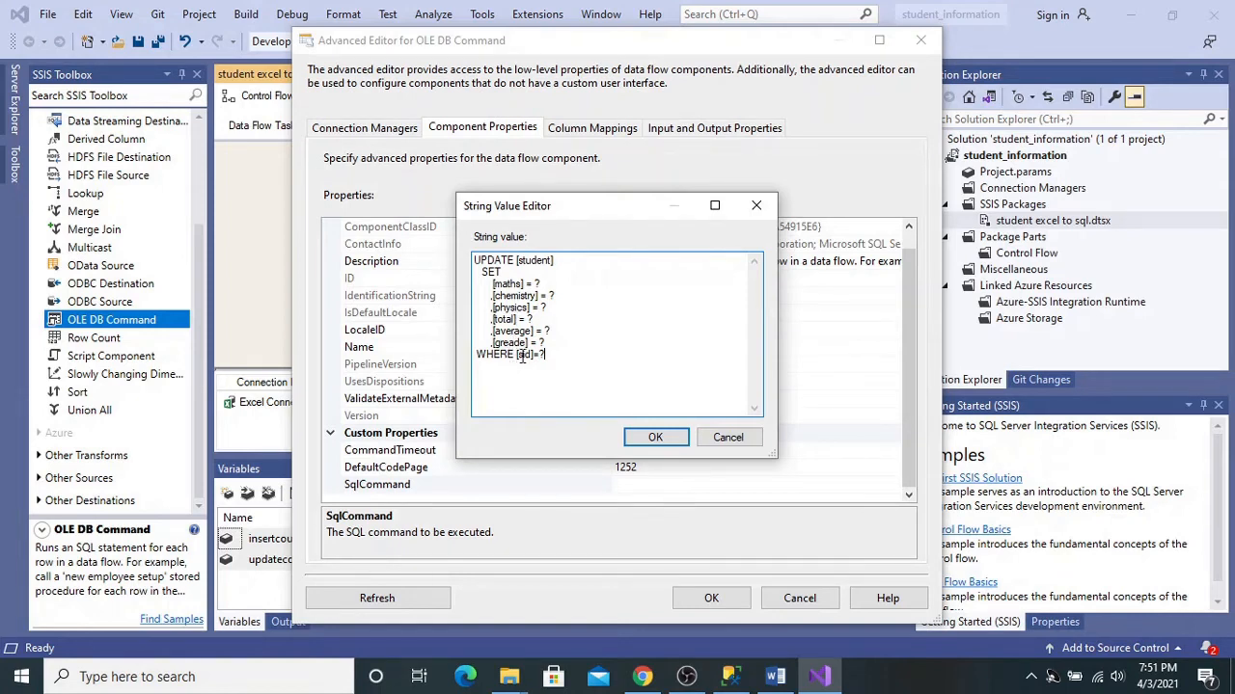
{"action": "left_click", "coordinate": [645, 434]}
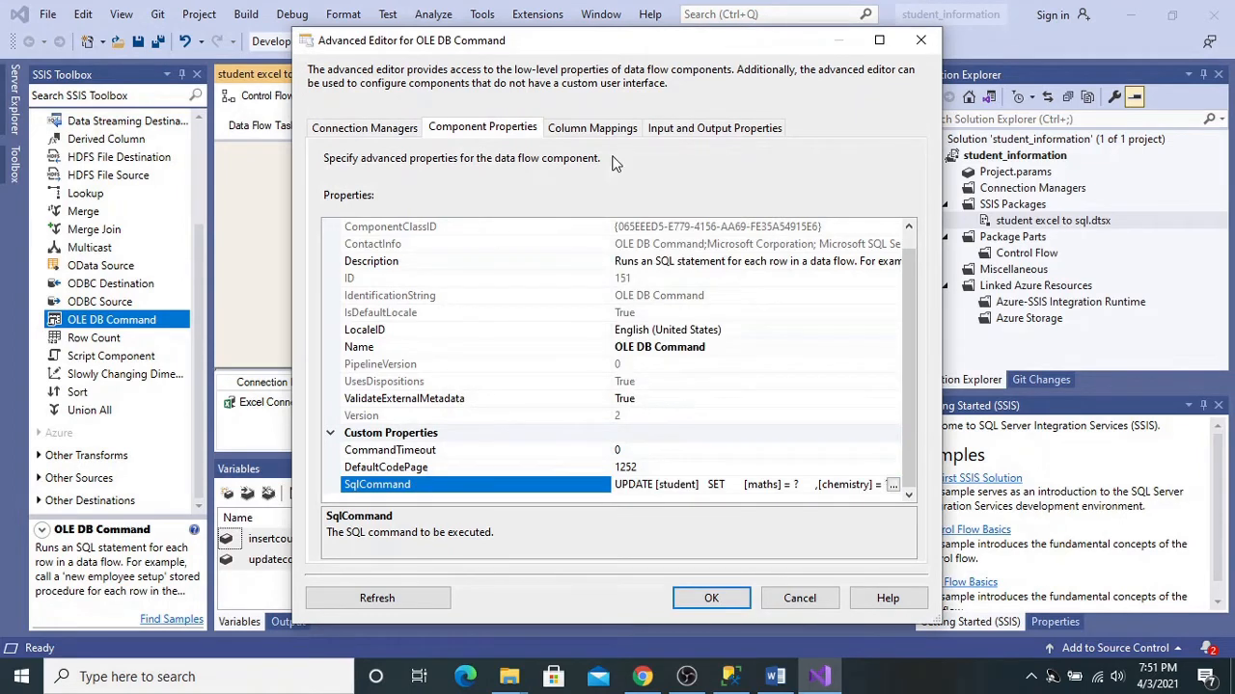
Step: In the OLE DB Command's column mappings, map Copy of maths to Param_0 and Copy of chemistry to Param_1
{"action": "left_click", "coordinate": [595, 130]}
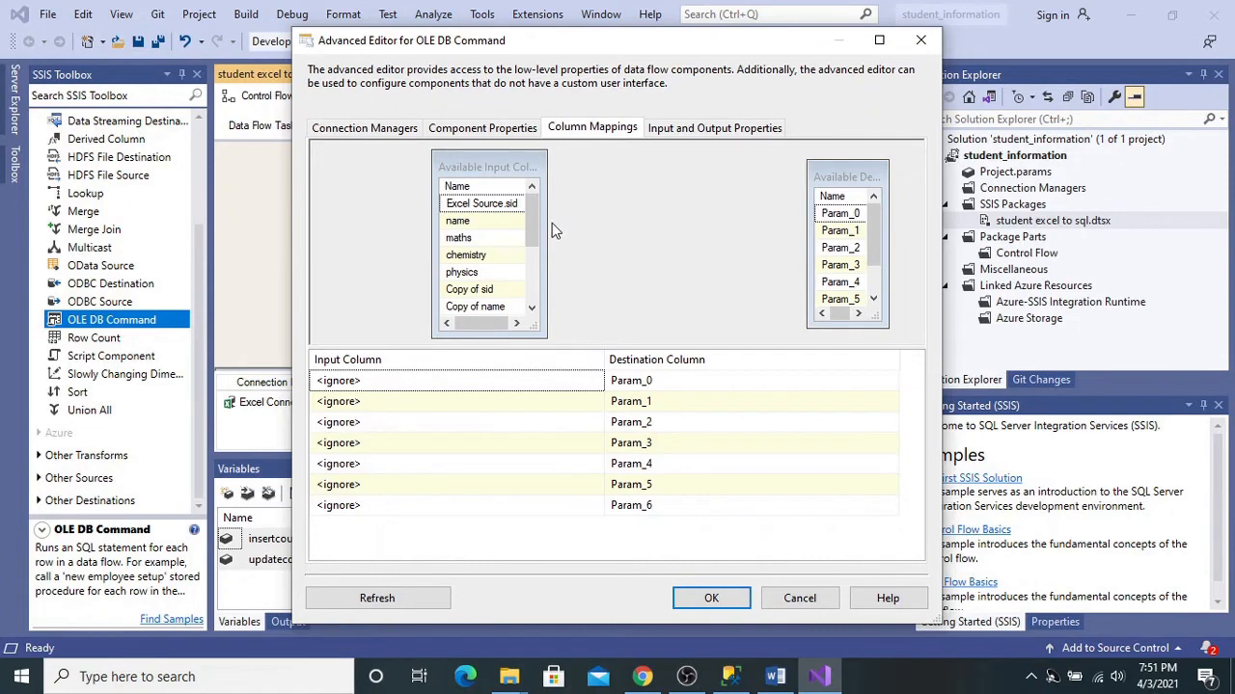
{"action": "left_click", "coordinate": [460, 383]}
{"action": "left_click", "coordinate": [460, 383]}
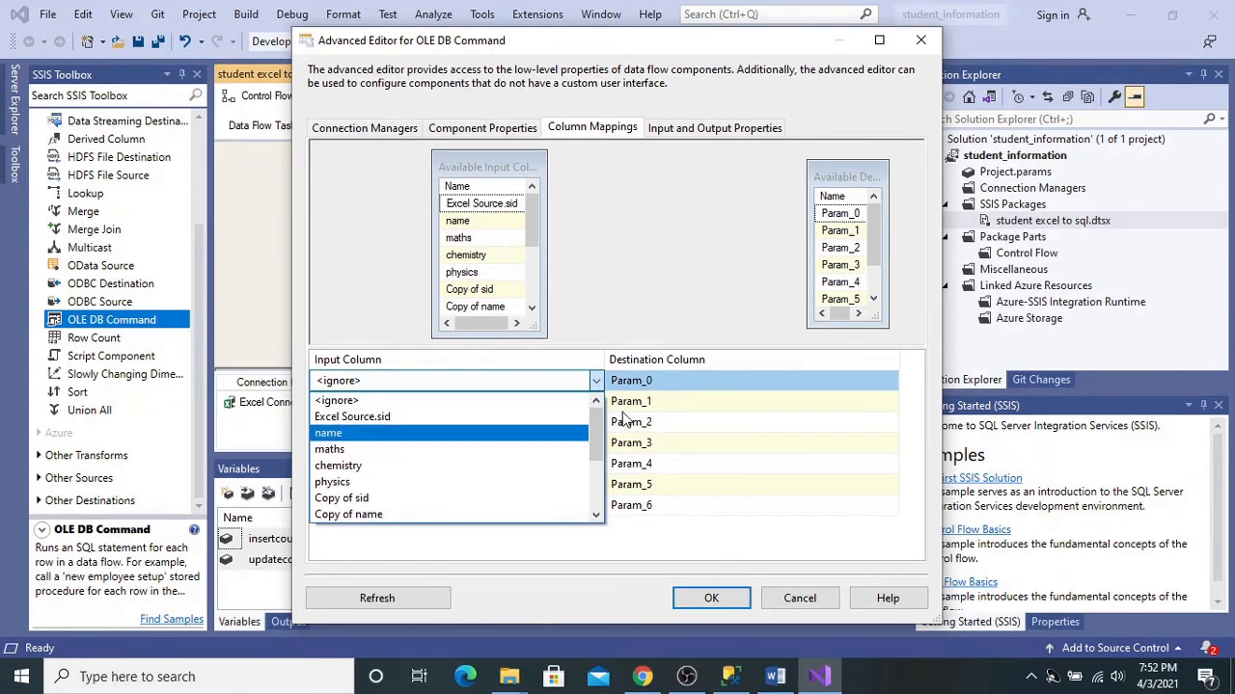
{"action": "left_click_drag", "start_coordinate": [598, 429], "coordinate": [600, 461]}
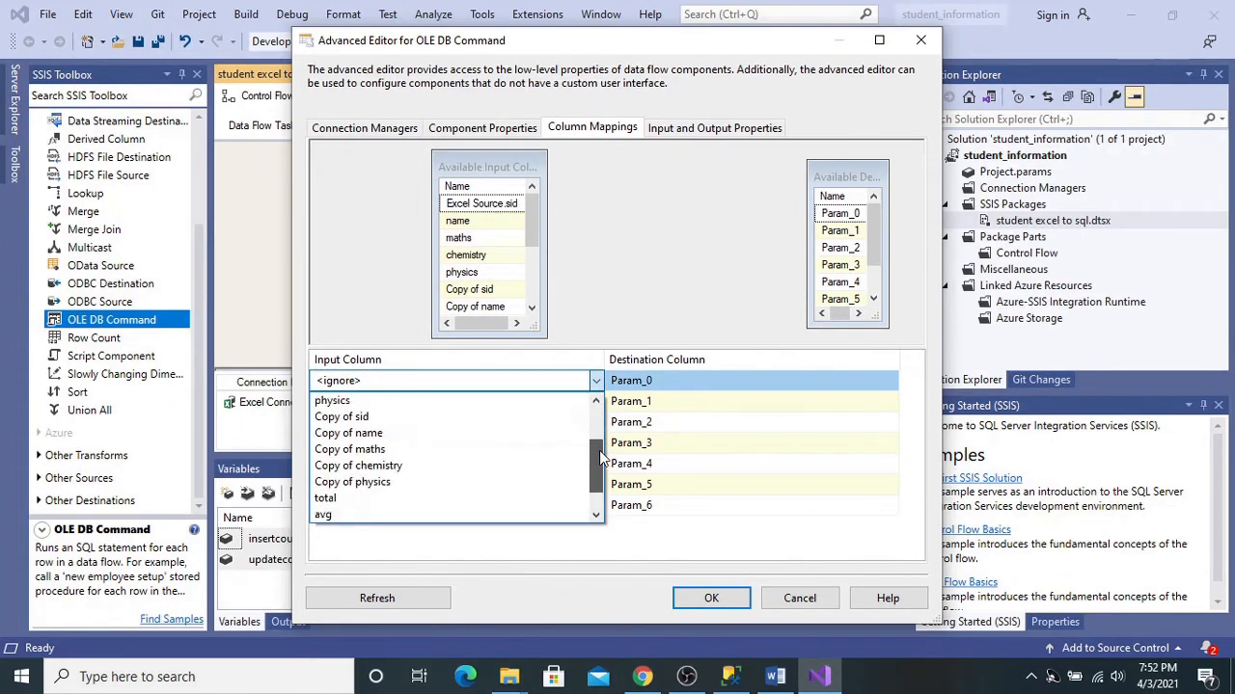
{"action": "left_click", "coordinate": [385, 450]}
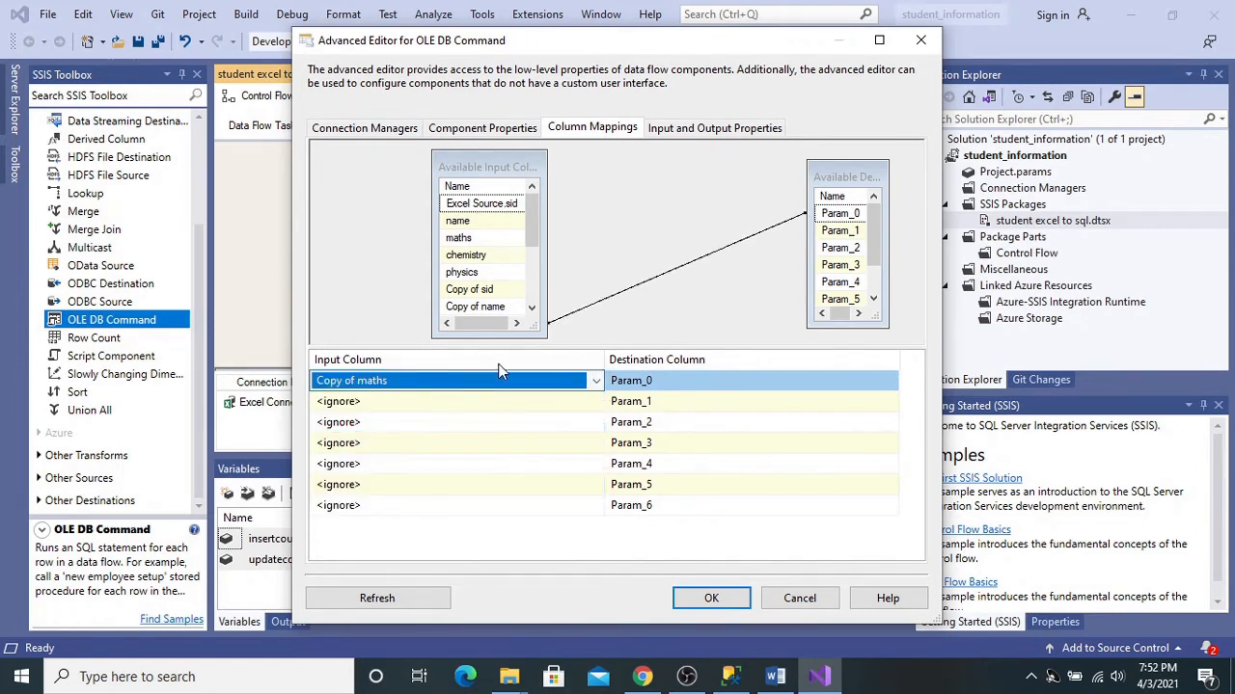
{"action": "left_click", "coordinate": [590, 401]}
{"action": "left_click", "coordinate": [595, 403]}
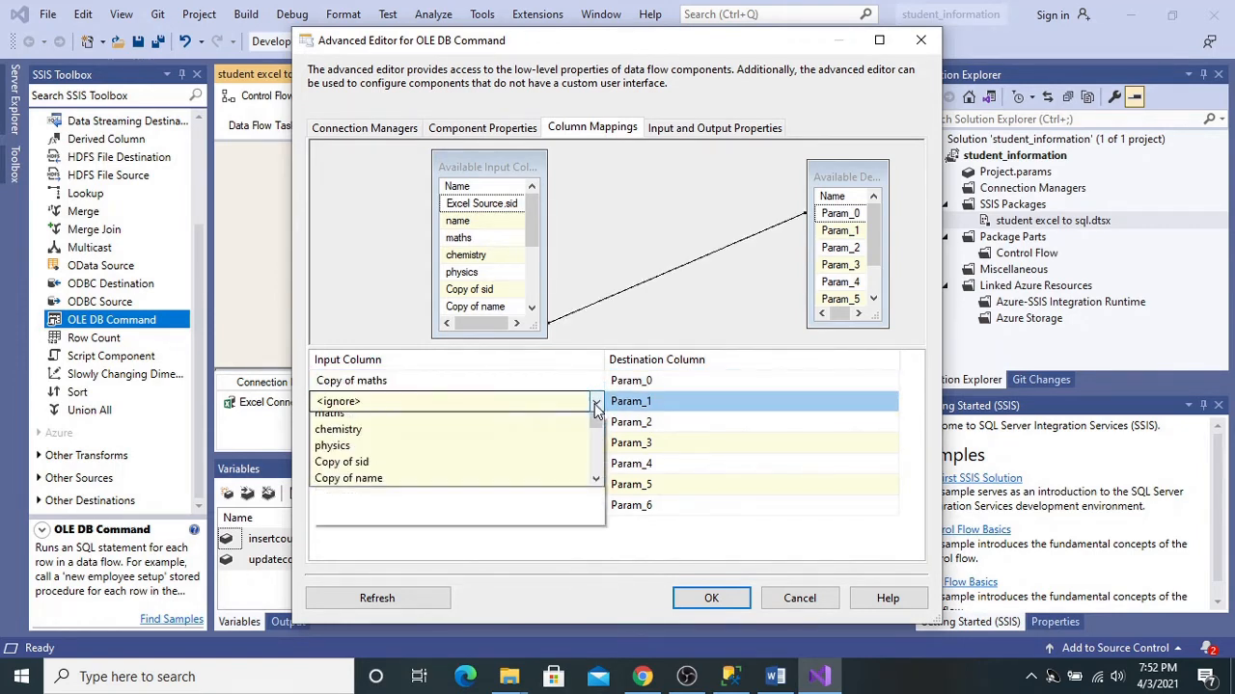
{"action": "left_click_drag", "start_coordinate": [596, 429], "coordinate": [596, 461]}
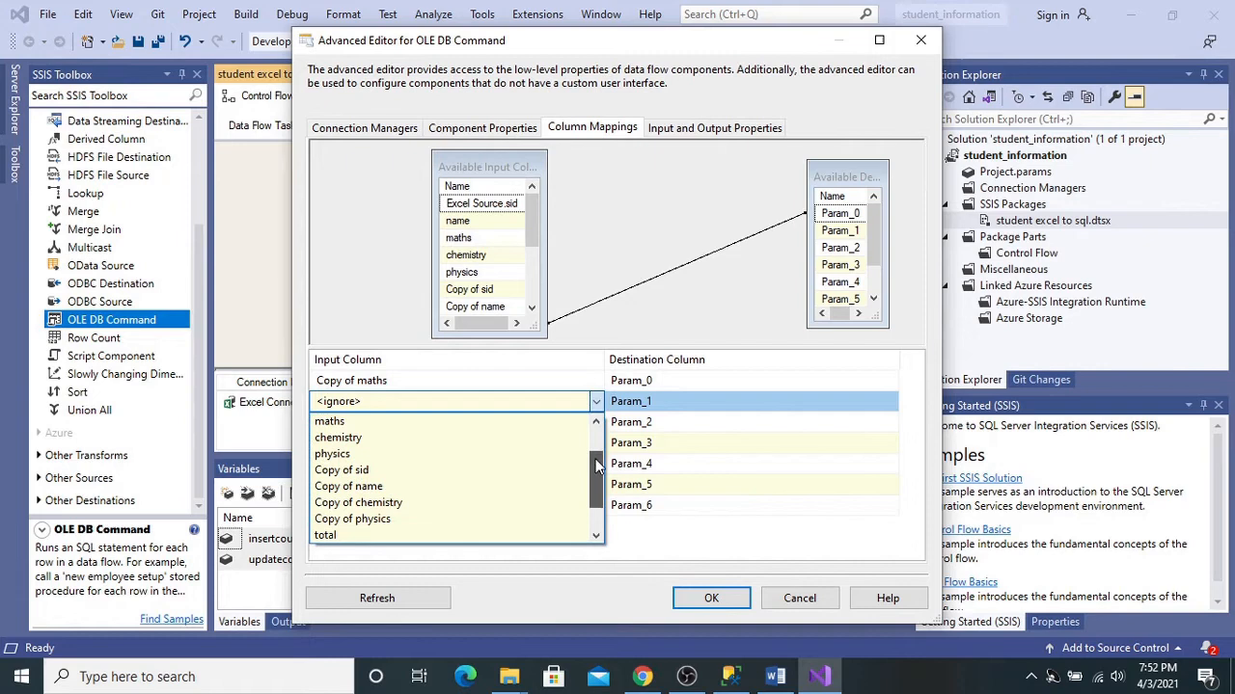
{"action": "left_click", "coordinate": [390, 502]}
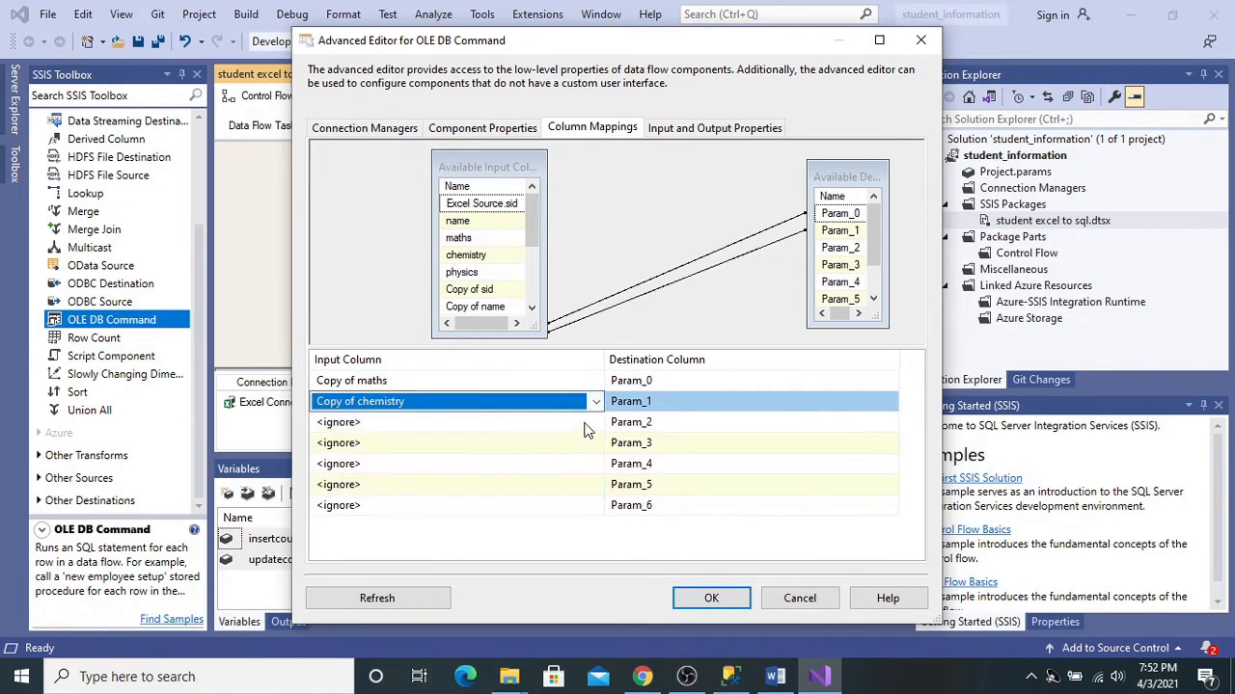
Step: Map the input column Copy of physics to Param_2 and total to Param_3
{"action": "left_click", "coordinate": [586, 425]}
{"action": "left_click", "coordinate": [596, 423]}
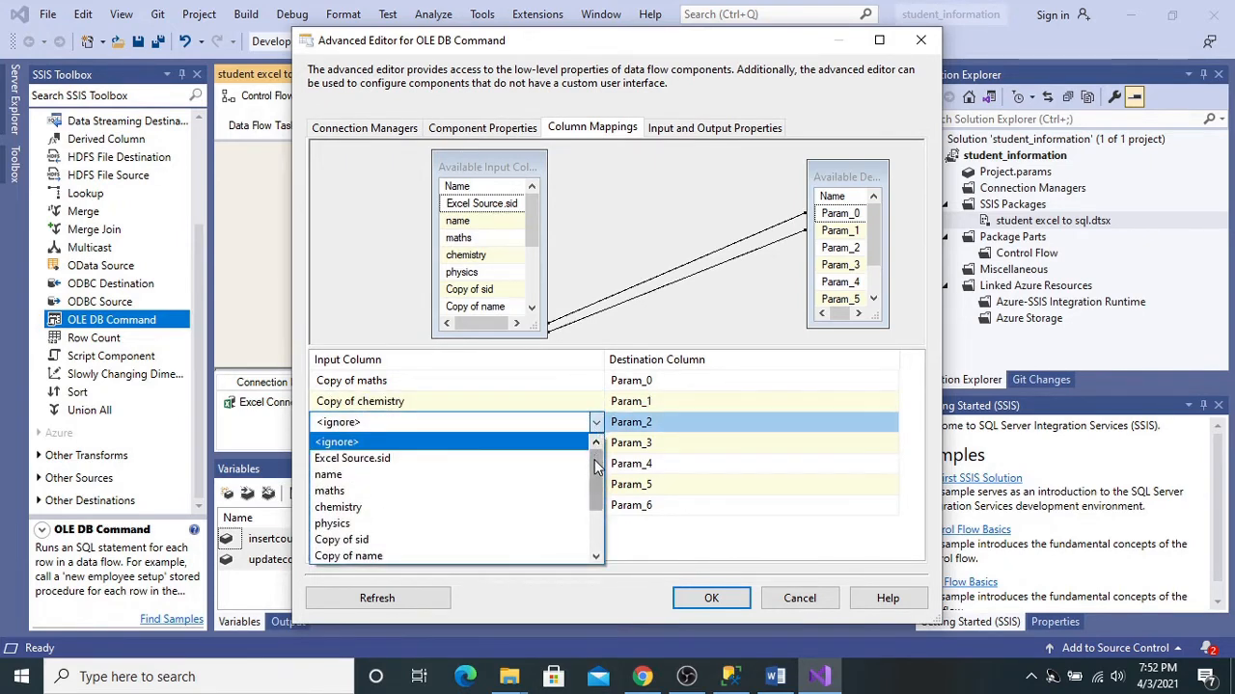
{"action": "scroll", "coordinate": [594, 477], "scroll_direction": "down", "scroll_amount": 3}
{"action": "left_click", "coordinate": [449, 492]}
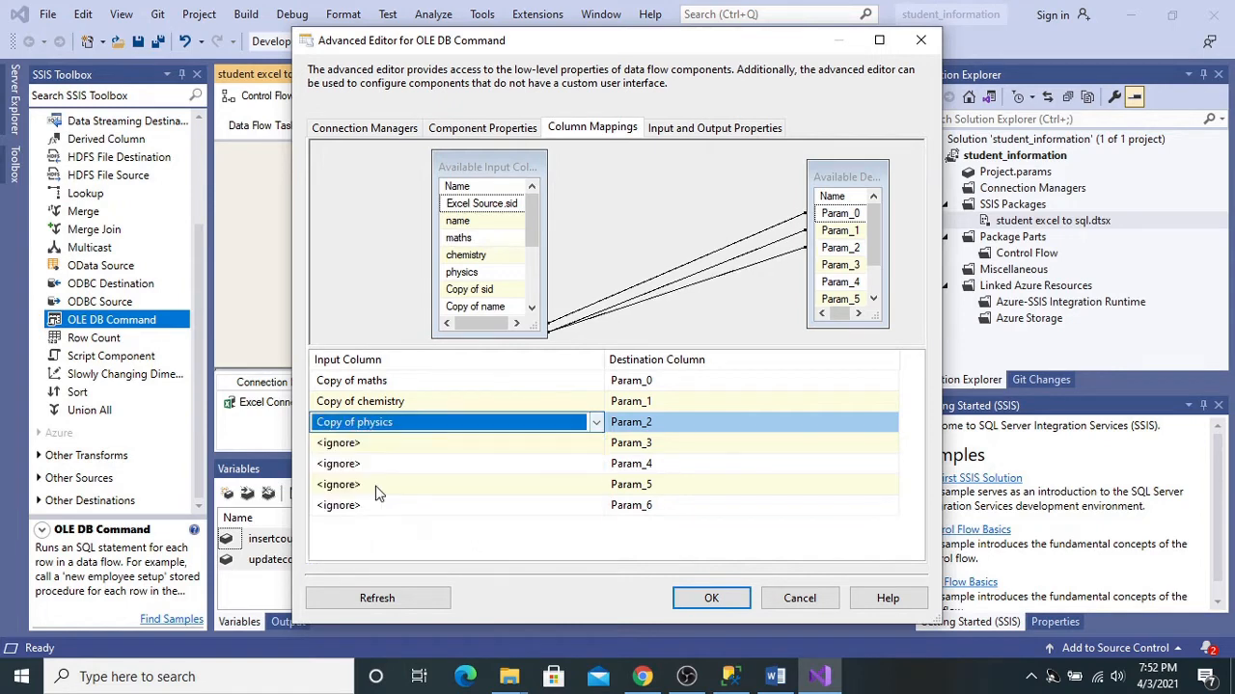
{"action": "left_click", "coordinate": [546, 444]}
{"action": "left_click", "coordinate": [596, 444]}
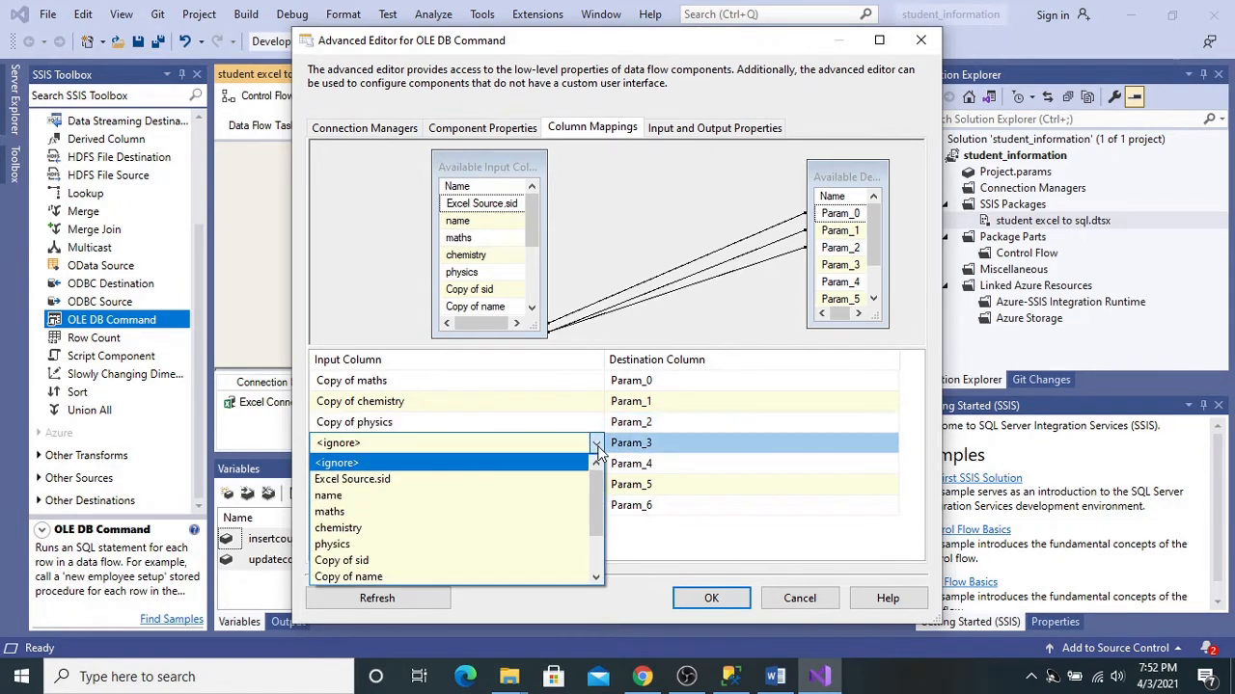
{"action": "scroll", "coordinate": [596, 501], "scroll_direction": "down", "scroll_amount": 2}
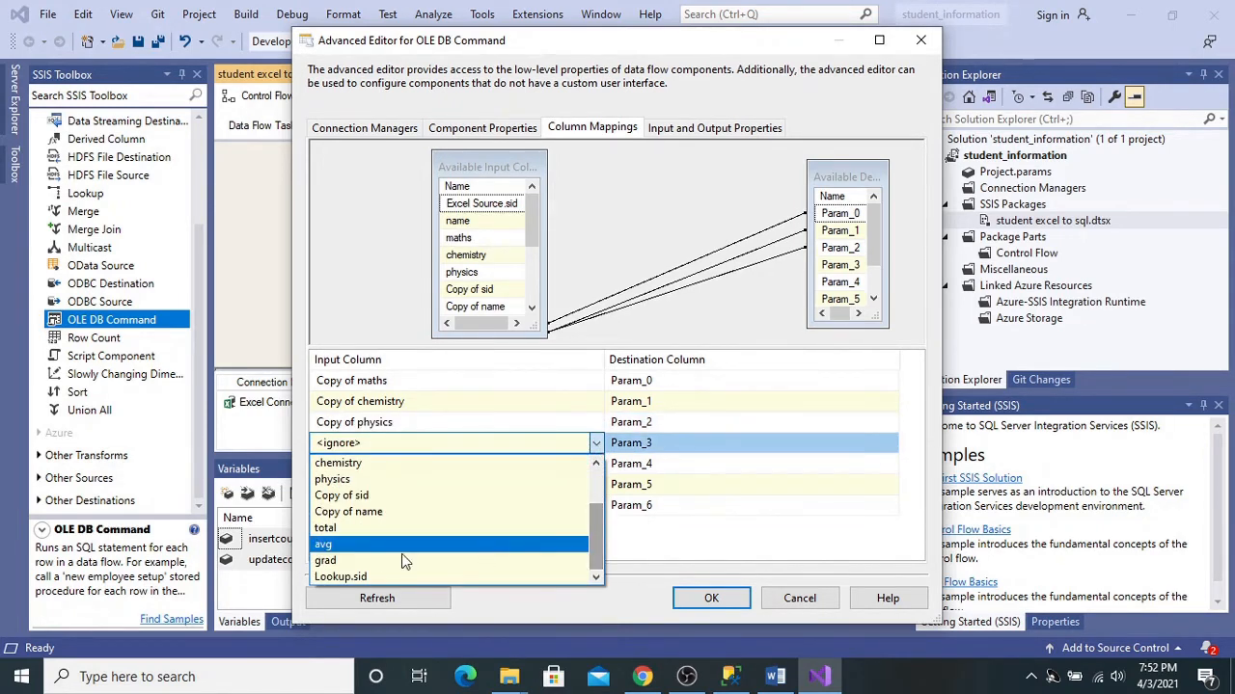
{"action": "left_click", "coordinate": [353, 527]}
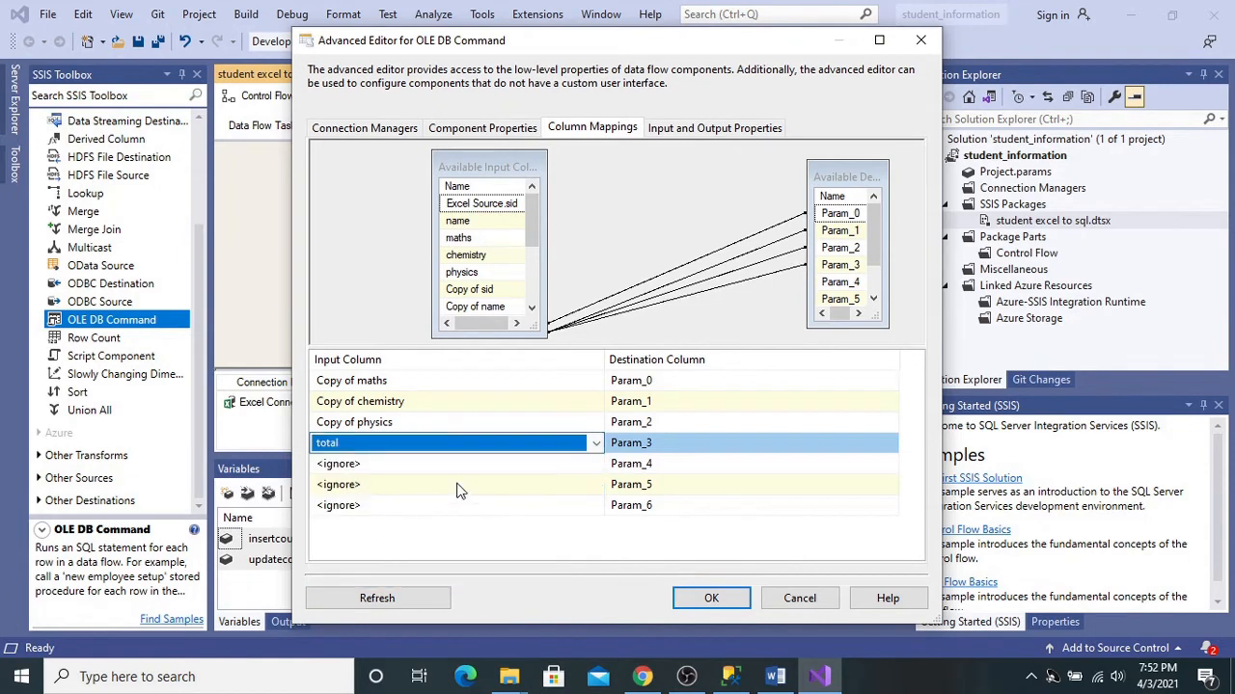
Step: Map the input column avg to Param_4 and grad to Param_5
{"action": "left_click", "coordinate": [517, 465]}
{"action": "left_click", "coordinate": [597, 464]}
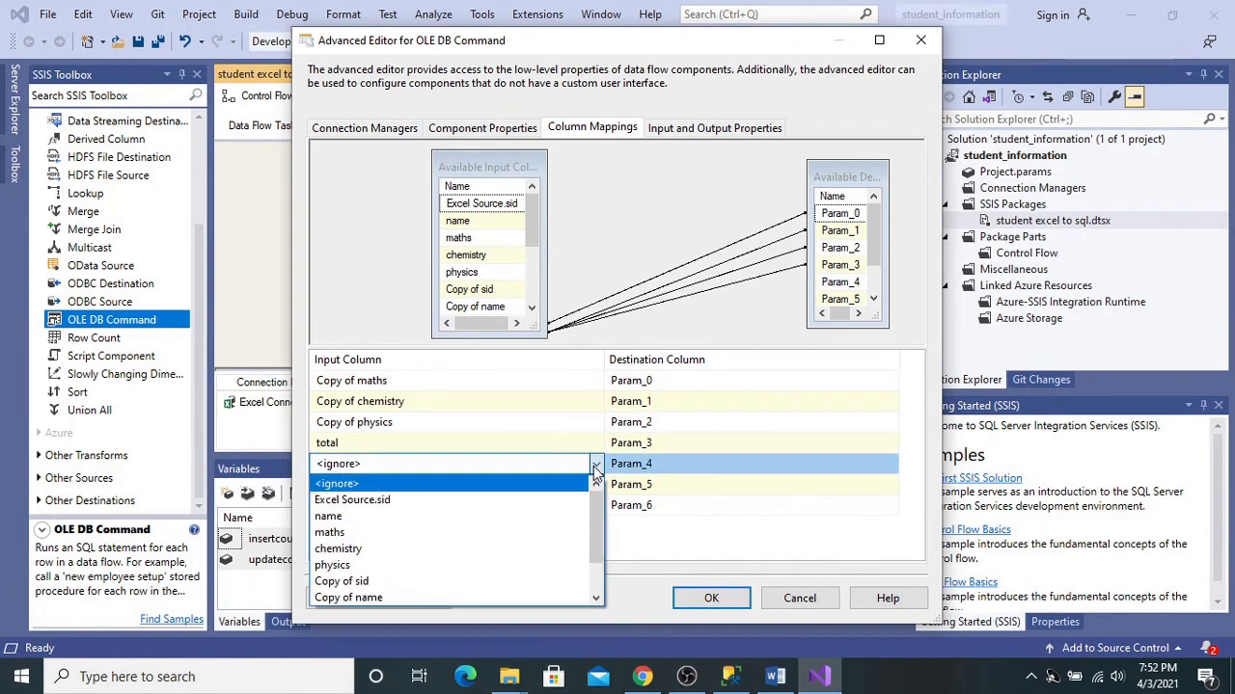
{"action": "left_click_drag", "start_coordinate": [598, 508], "coordinate": [597, 548]}
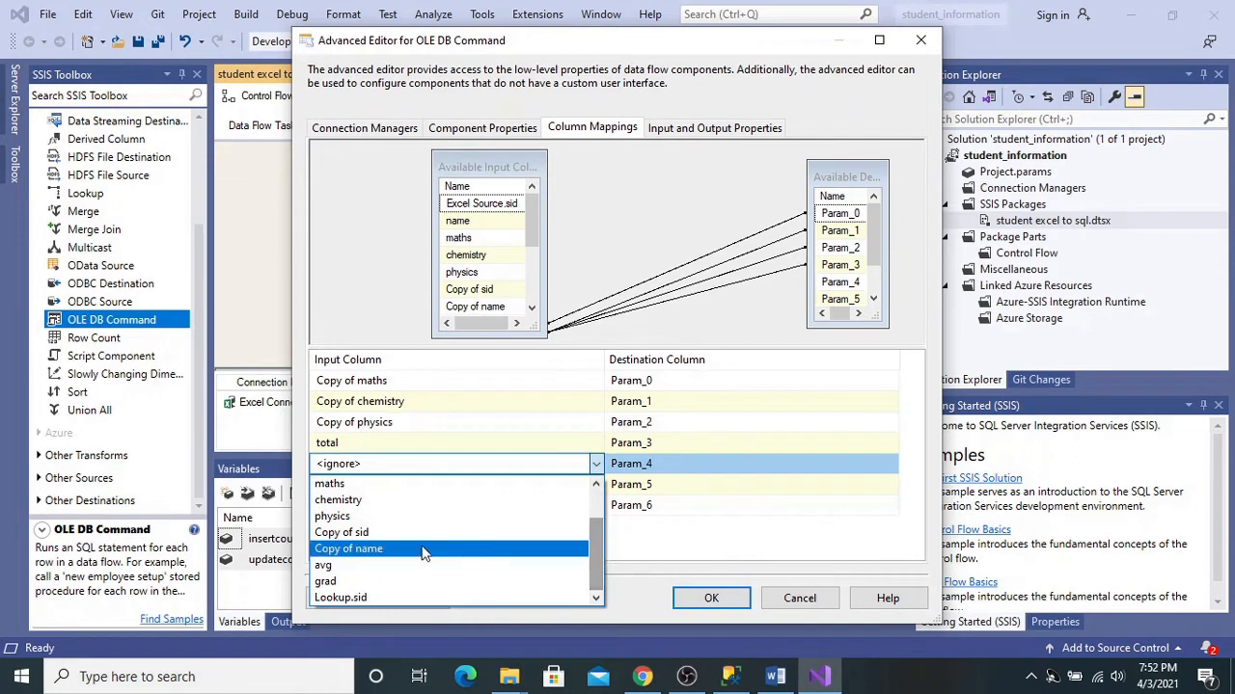
{"action": "left_click", "coordinate": [420, 566]}
{"action": "left_click", "coordinate": [557, 491]}
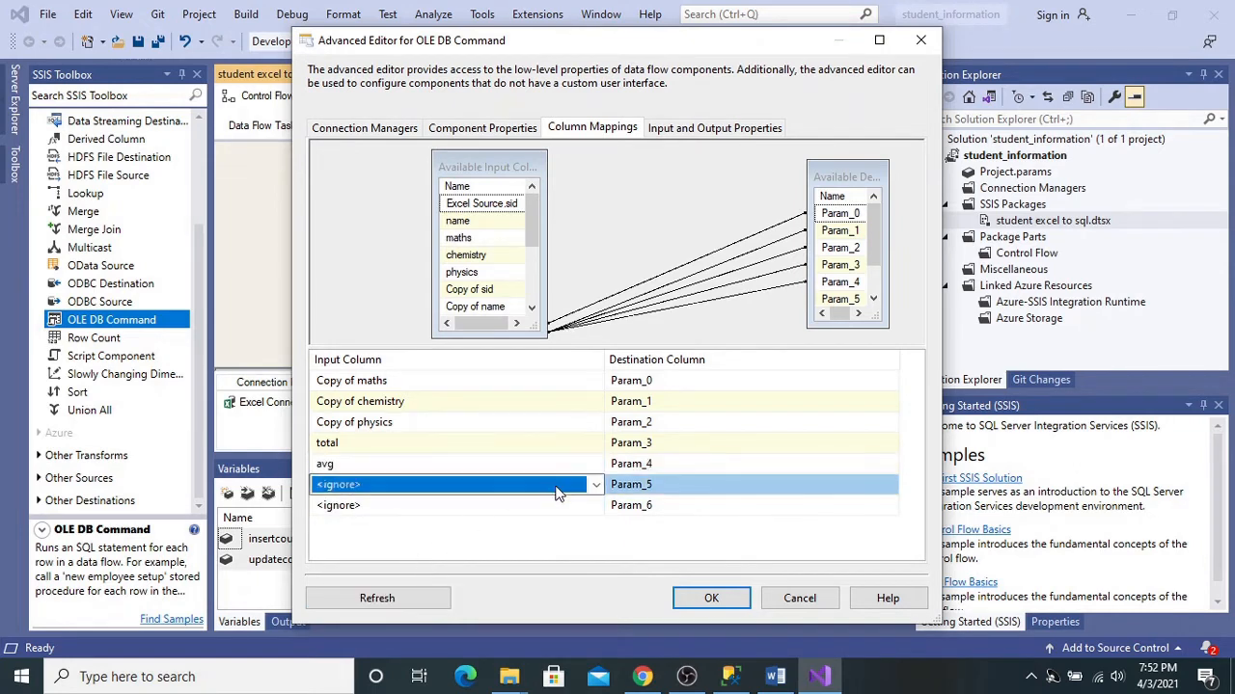
{"action": "left_click", "coordinate": [596, 484]}
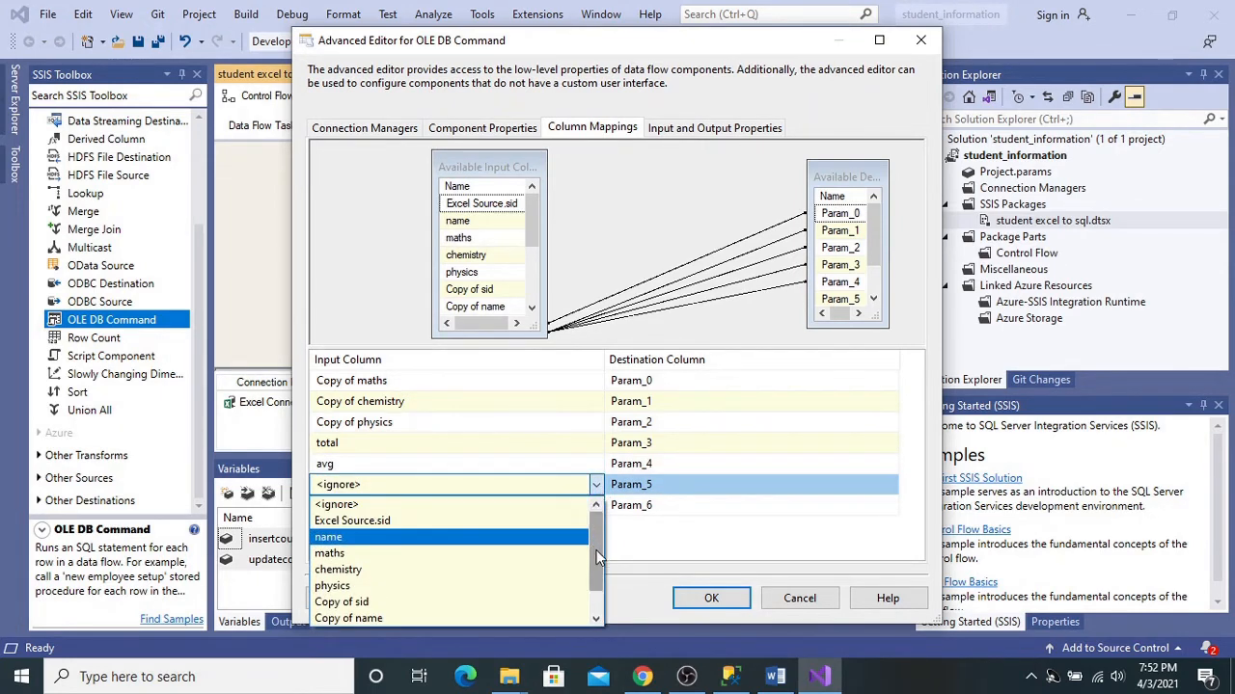
{"action": "left_click_drag", "start_coordinate": [597, 556], "coordinate": [593, 585]}
{"action": "left_click", "coordinate": [386, 596]}
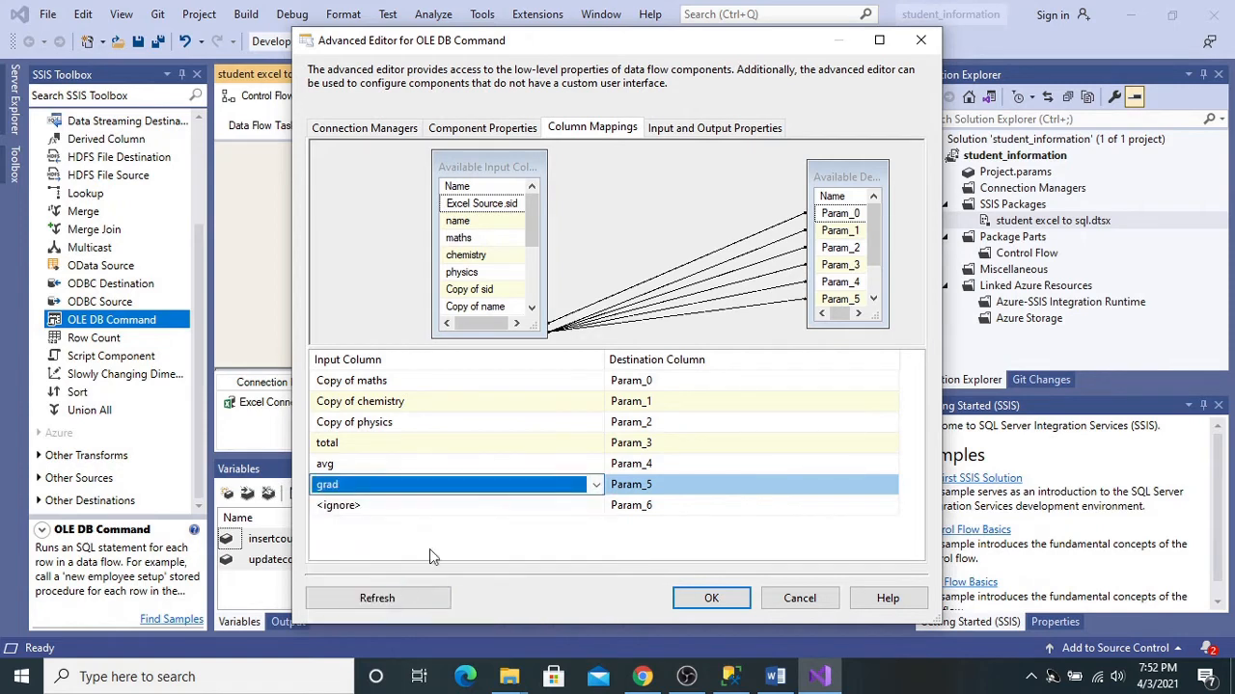
Step: Map the input column Lookup.sid to Param_6 for the WHERE condition of the update
{"action": "left_click", "coordinate": [543, 505]}
{"action": "left_click", "coordinate": [596, 505]}
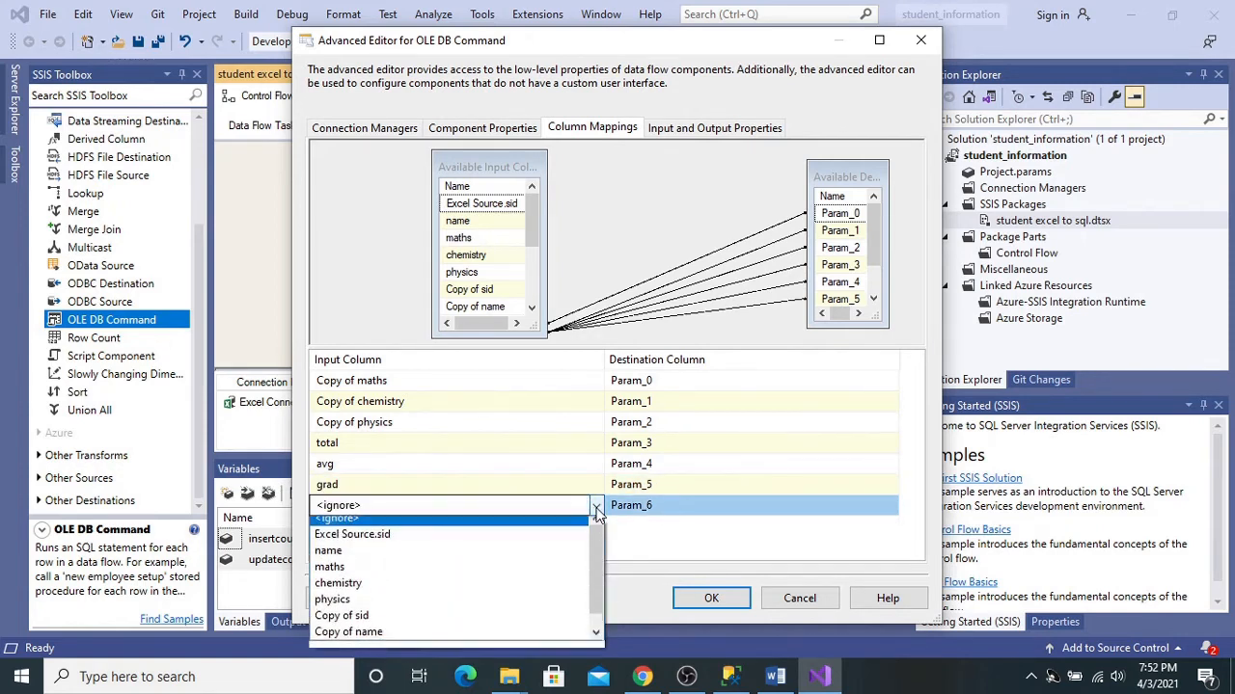
{"action": "left_click_drag", "start_coordinate": [600, 577], "coordinate": [601, 591]}
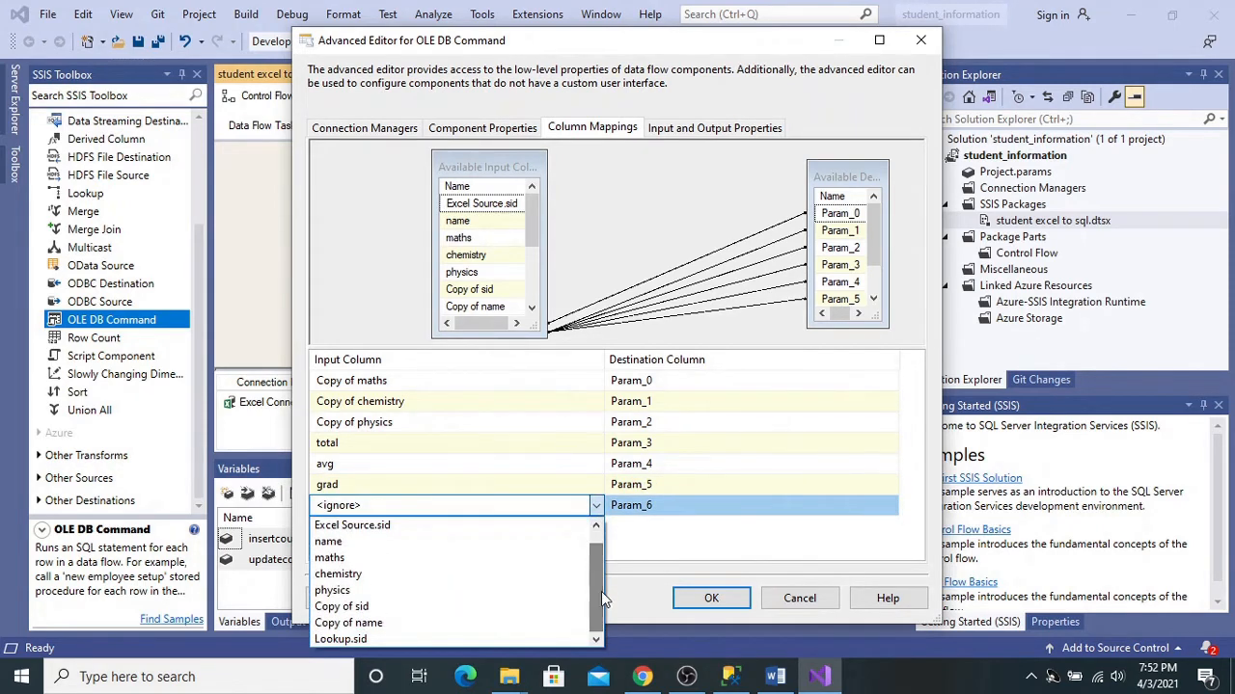
{"action": "left_click", "coordinate": [381, 640]}
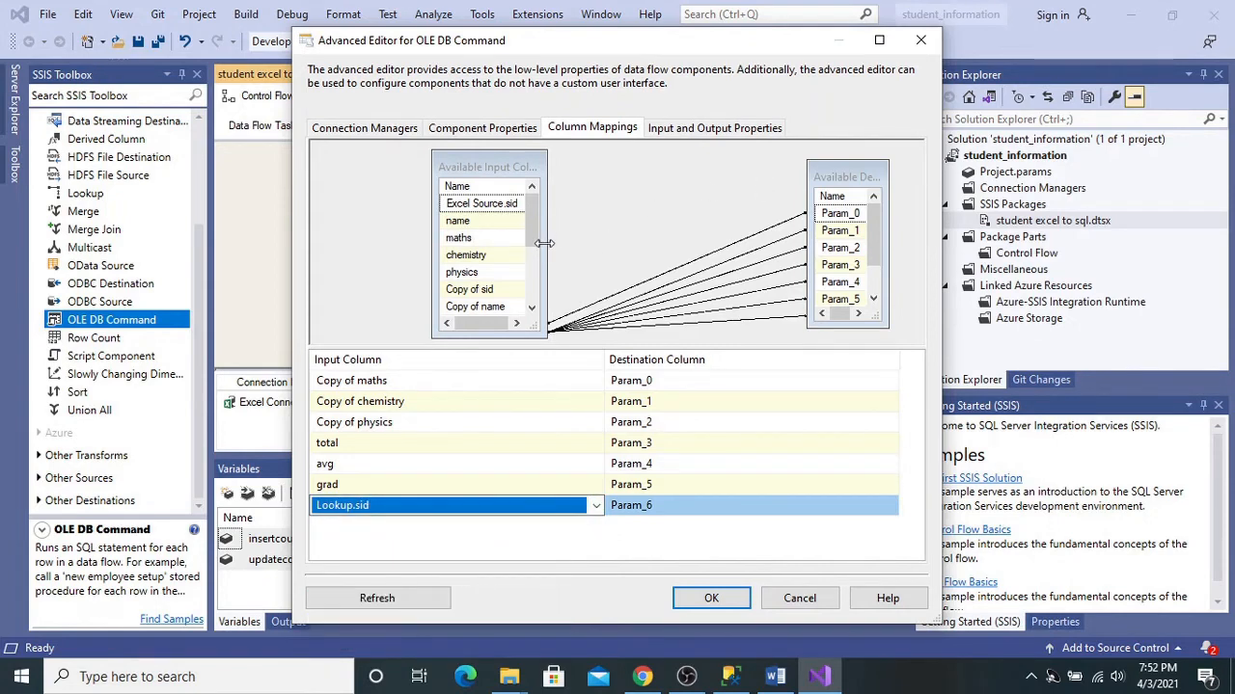
Step: Check the OLE DB Command's parameter mappings and accept its settings
{"action": "left_click_drag", "start_coordinate": [535, 230], "coordinate": [533, 274]}
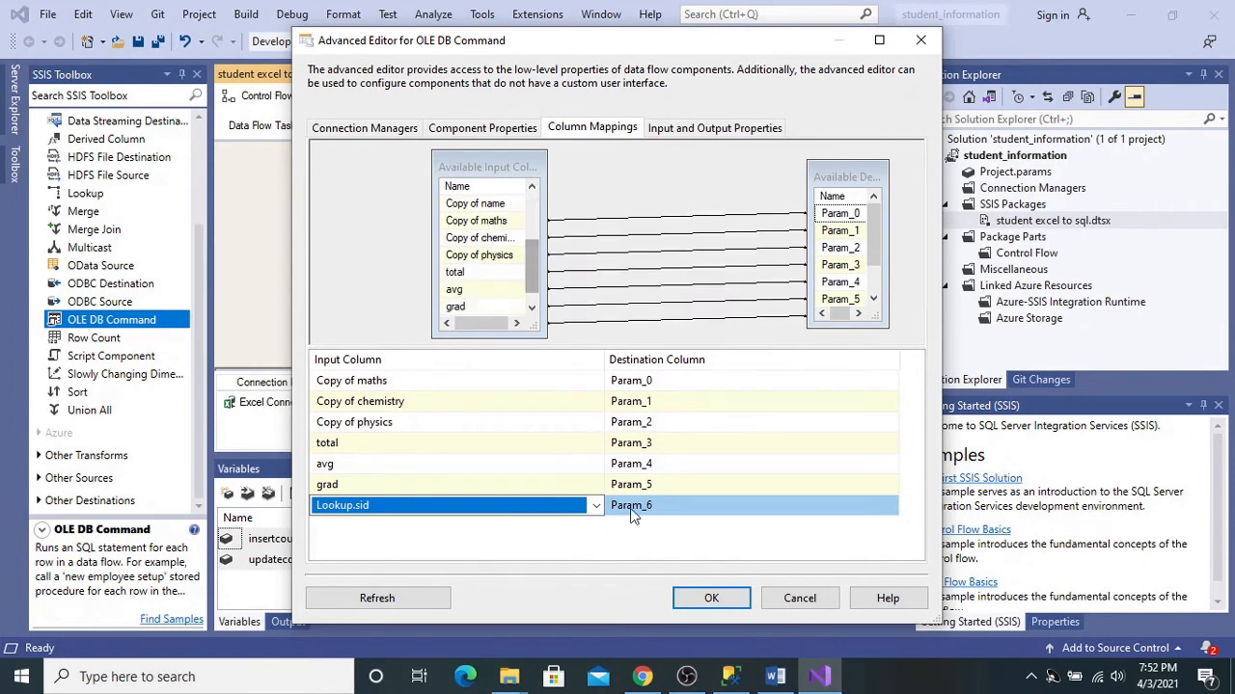
{"action": "left_click", "coordinate": [707, 599]}
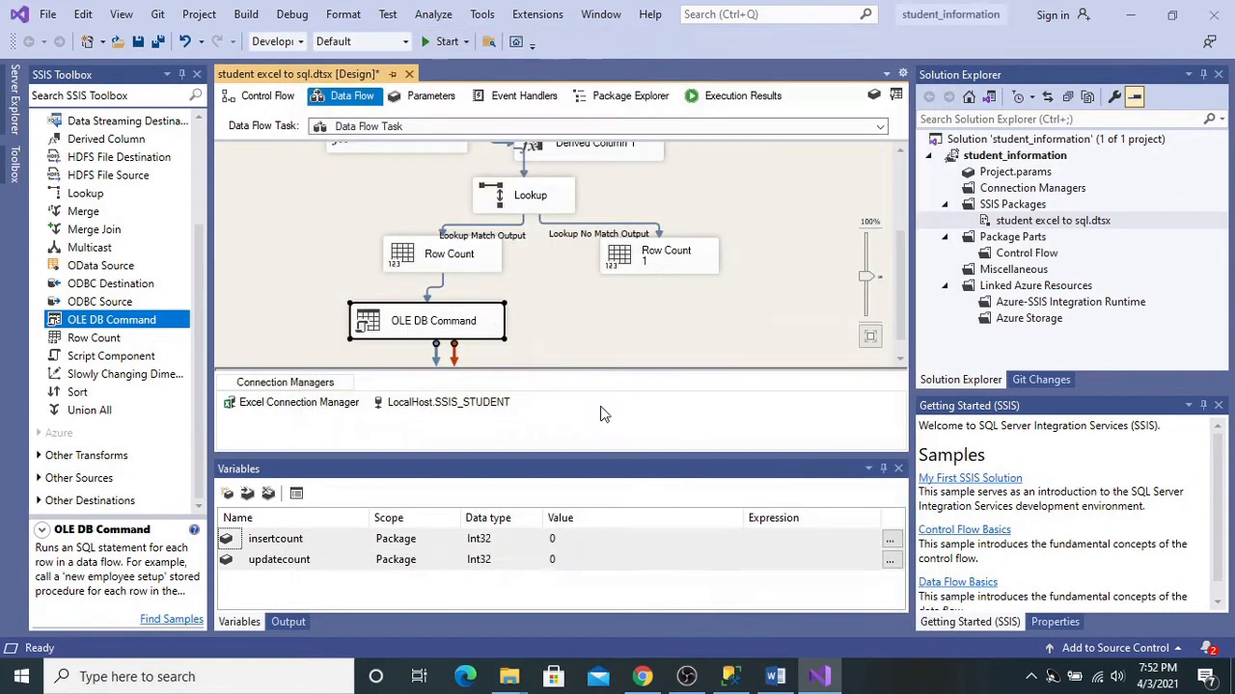
Step: Add a second OLE DB Command below Row Count 1 and connect Row Count 1's output to it
{"action": "left_click_drag", "start_coordinate": [108, 328], "coordinate": [605, 323]}
{"action": "left_click", "coordinate": [649, 256]}
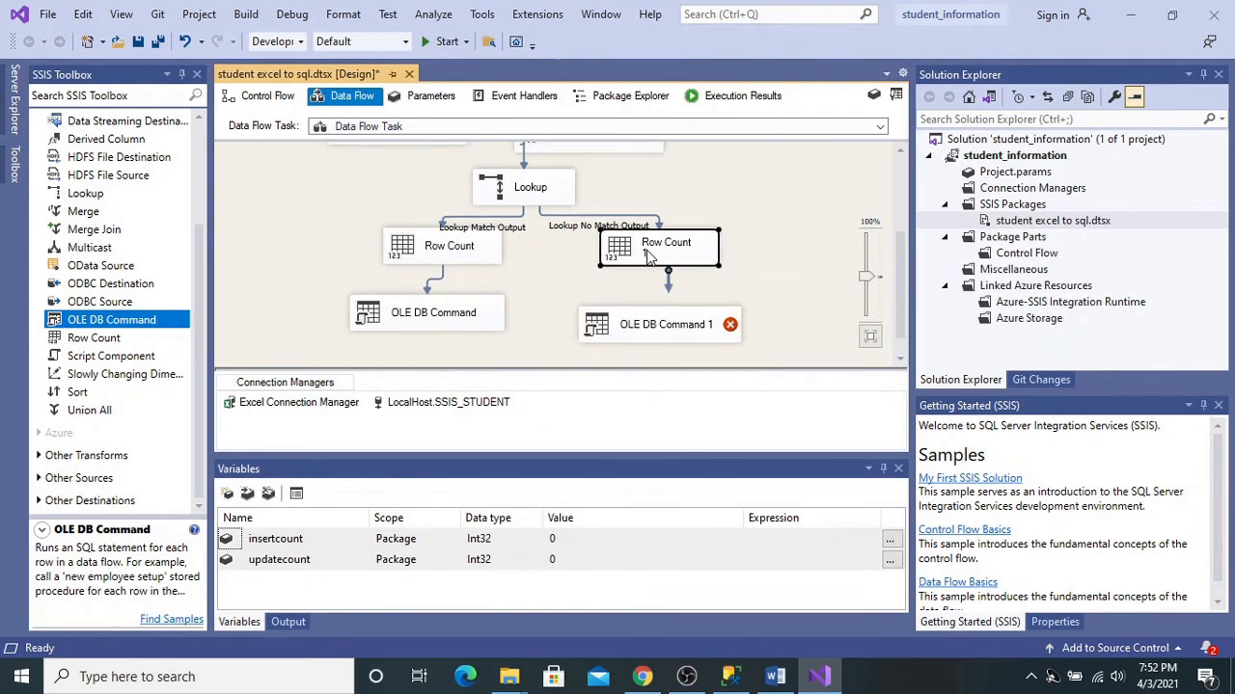
{"action": "left_click_drag", "start_coordinate": [668, 275], "coordinate": [675, 345]}
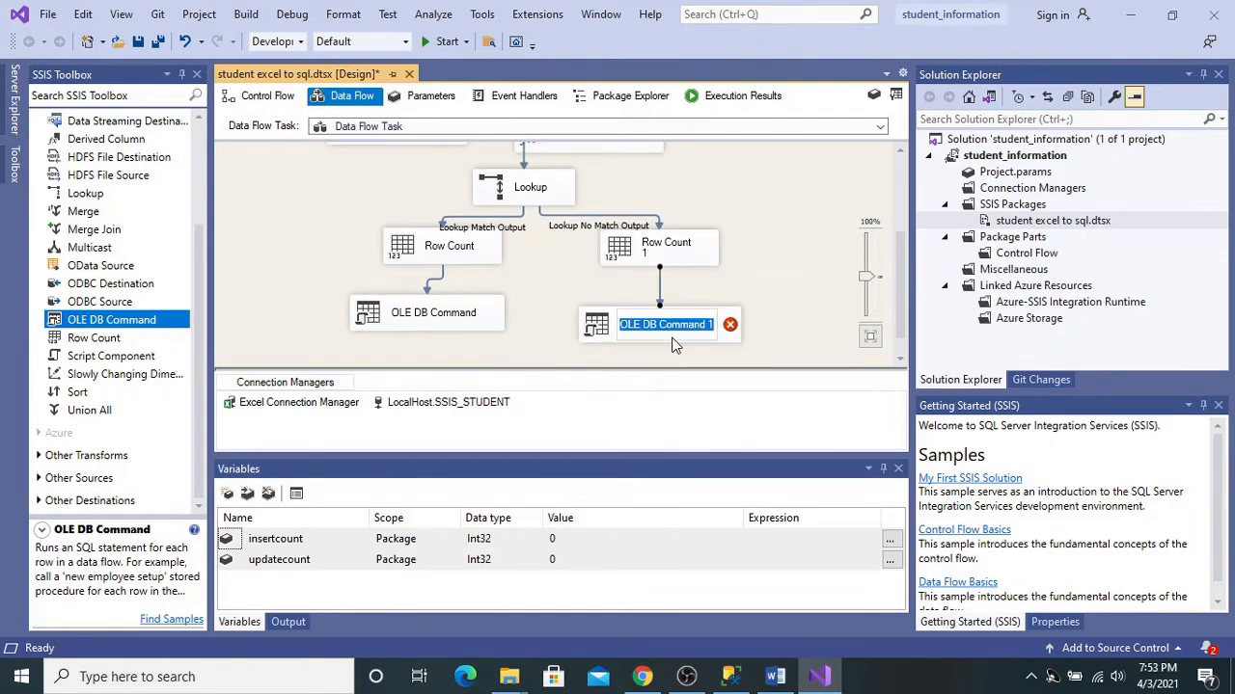
Step: Open the advanced editor of OLE DB Command 1 and assign LocalHost.SSIS_STUDENT as its connection manager
{"action": "double_click", "coordinate": [612, 329]}
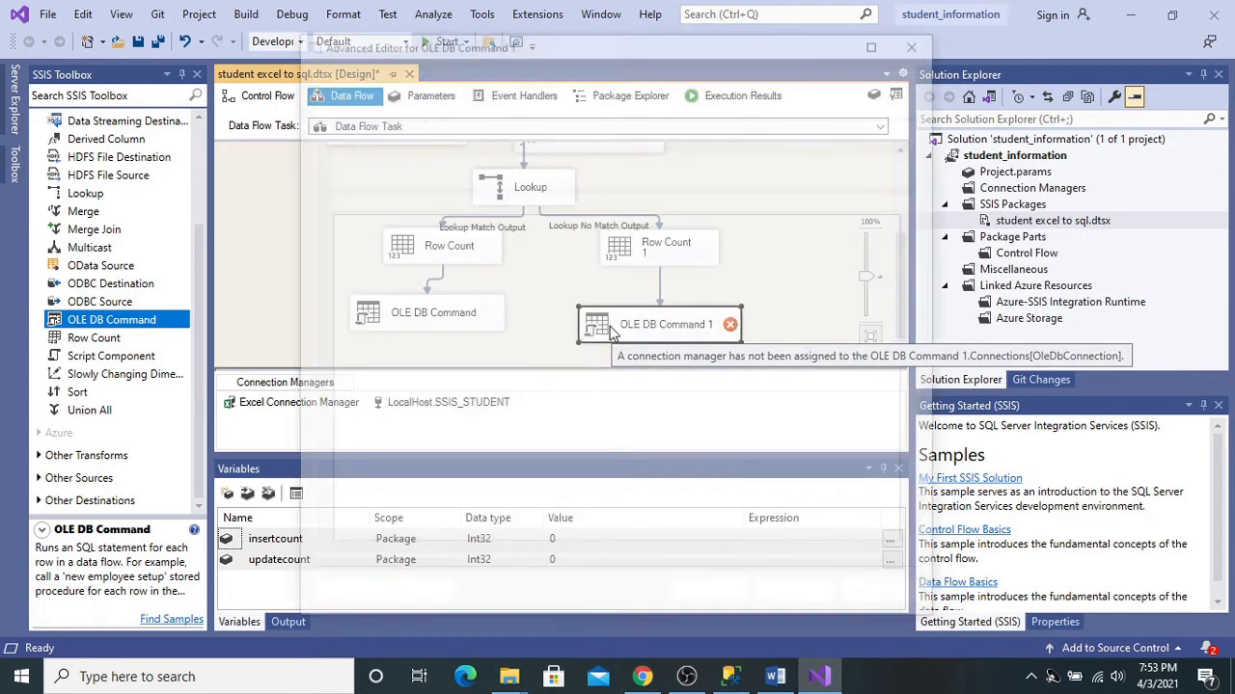
{"action": "left_click", "coordinate": [557, 247]}
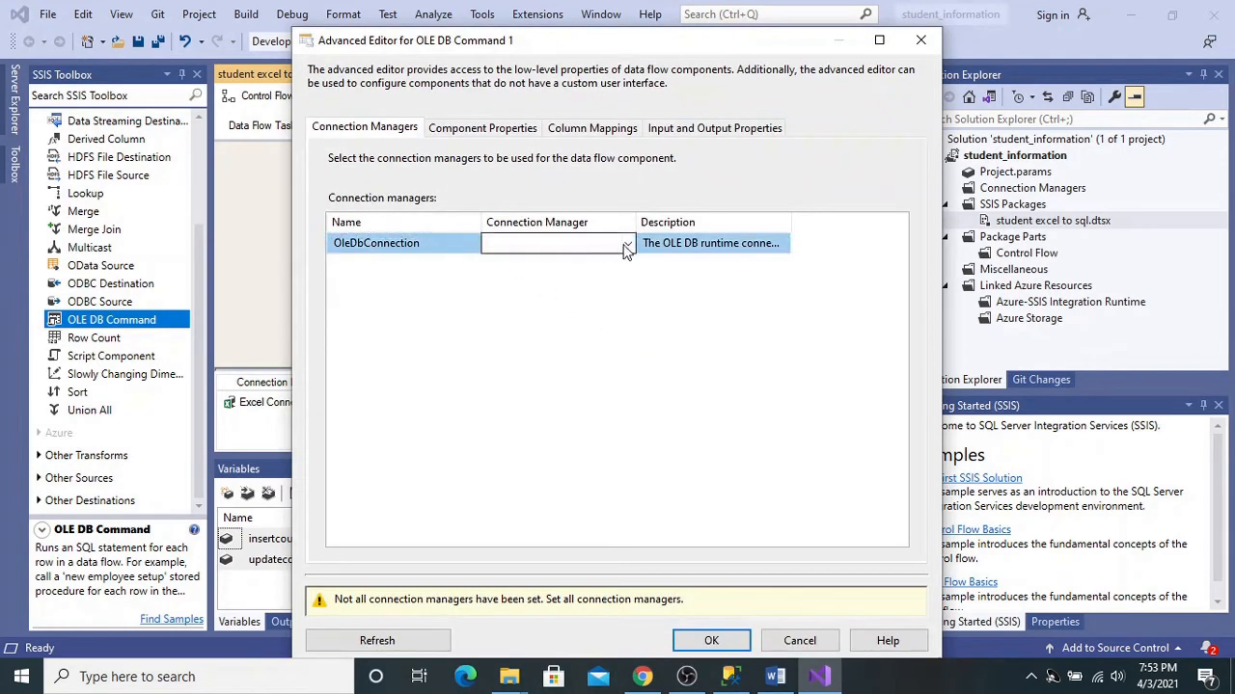
{"action": "left_click", "coordinate": [626, 247]}
{"action": "left_click", "coordinate": [599, 280]}
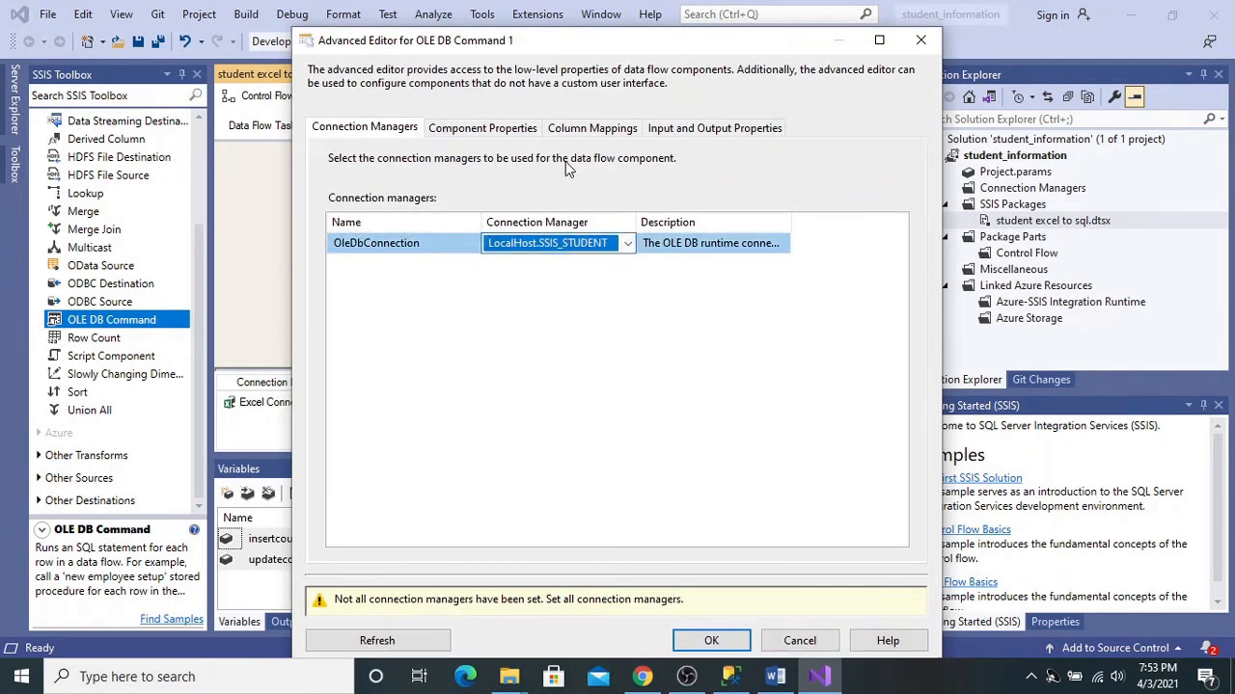
Step: Select the SqlCommand property among the component properties of OLE DB Command 1
{"action": "left_click", "coordinate": [485, 129]}
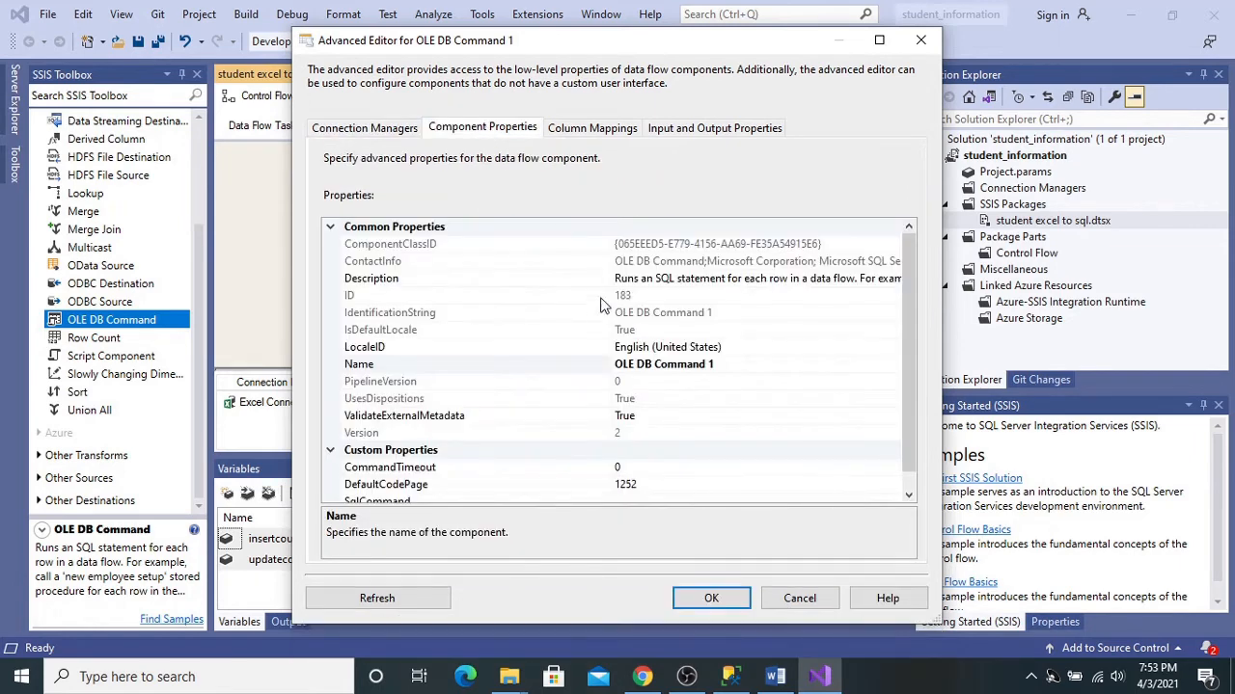
{"action": "left_click_drag", "start_coordinate": [909, 347], "coordinate": [918, 419]}
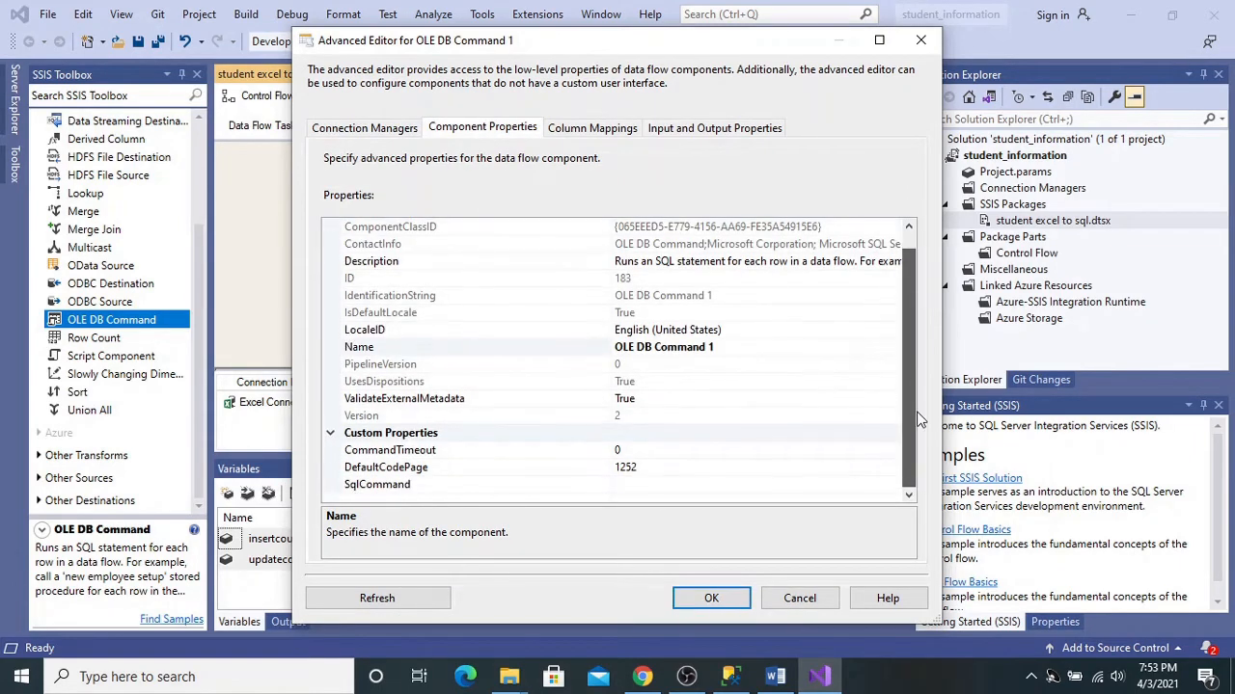
{"action": "left_click", "coordinate": [661, 486]}
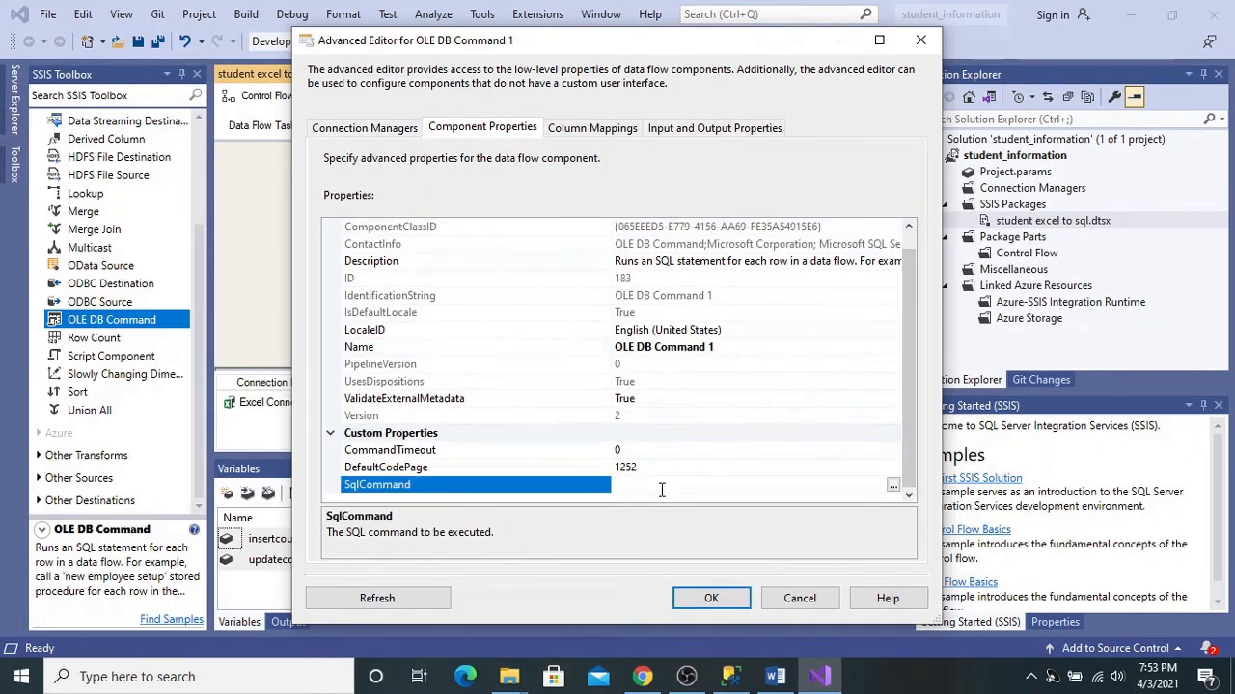
Step: Switch to SQL Server Management Studio and copy the INSERT INTO [student] statement with its eight placeholder values
{"action": "left_click", "coordinate": [730, 676]}
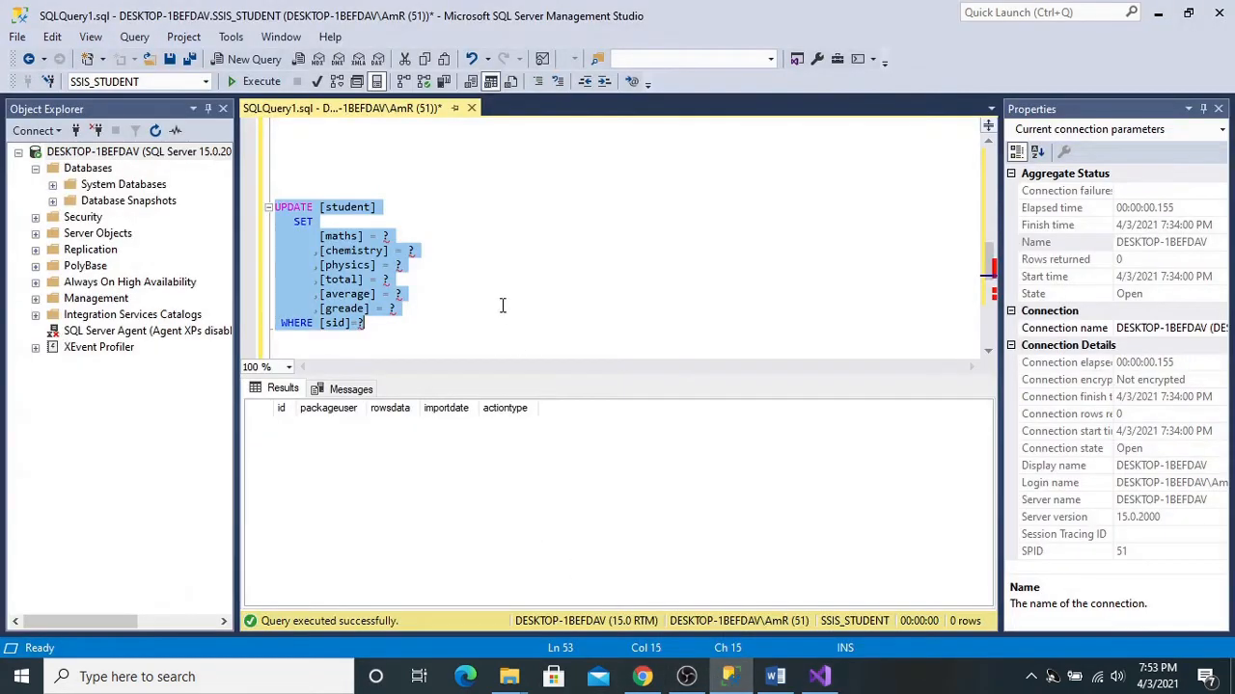
{"action": "scroll", "coordinate": [503, 306], "scroll_direction": "down", "scroll_amount": 5}
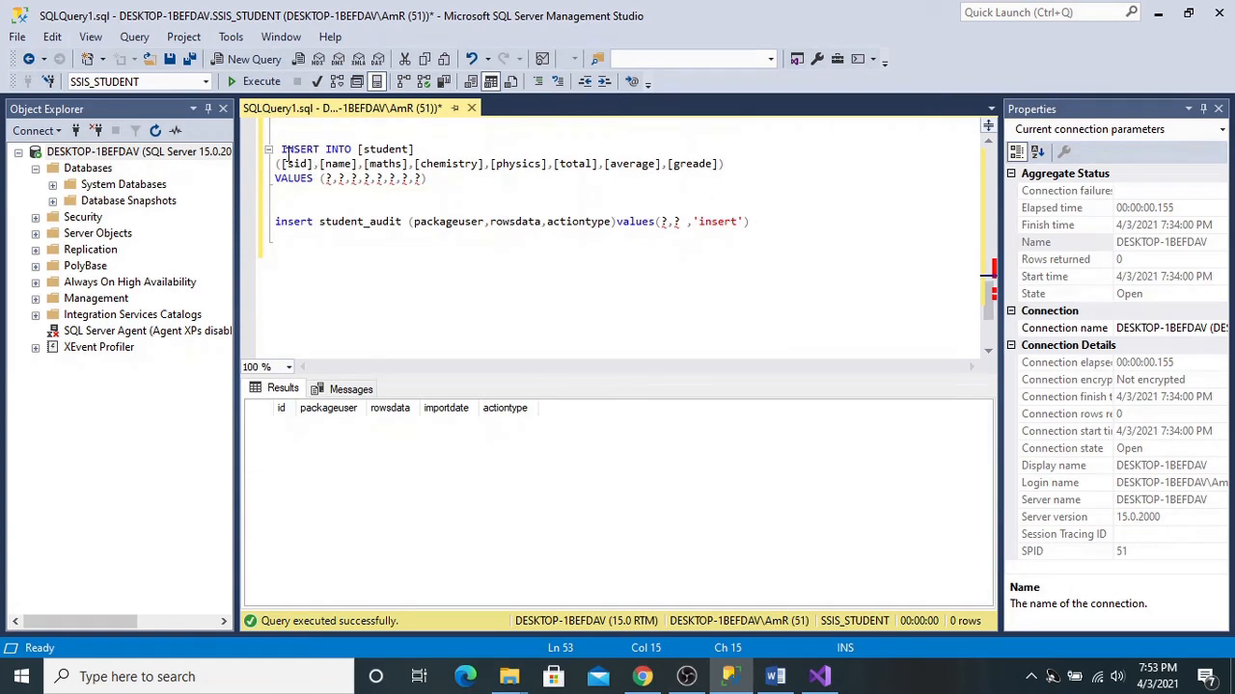
{"action": "left_click_drag", "start_coordinate": [282, 150], "coordinate": [470, 199]}
{"action": "key", "text": "ctrl+c"}
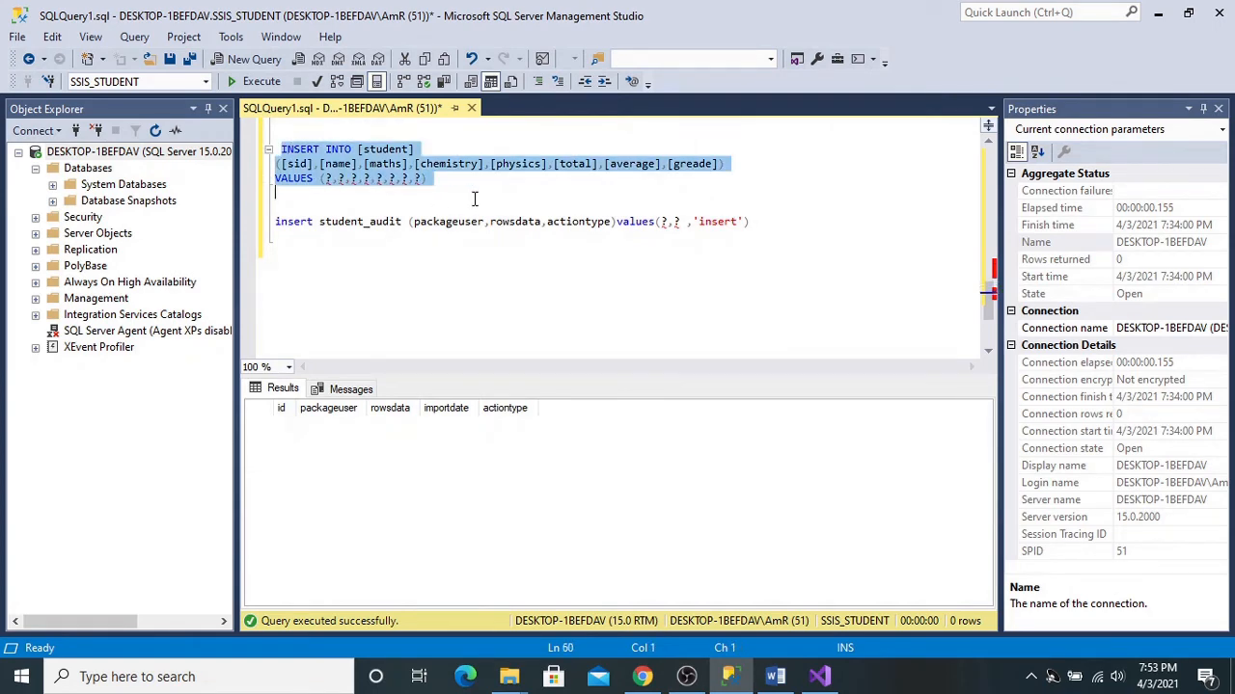
Step: Back in Visual Studio, set the SqlCommand property of OLE DB Command 1 to the copied INSERT INTO [student] statement
{"action": "key", "text": "alt+Tab"}
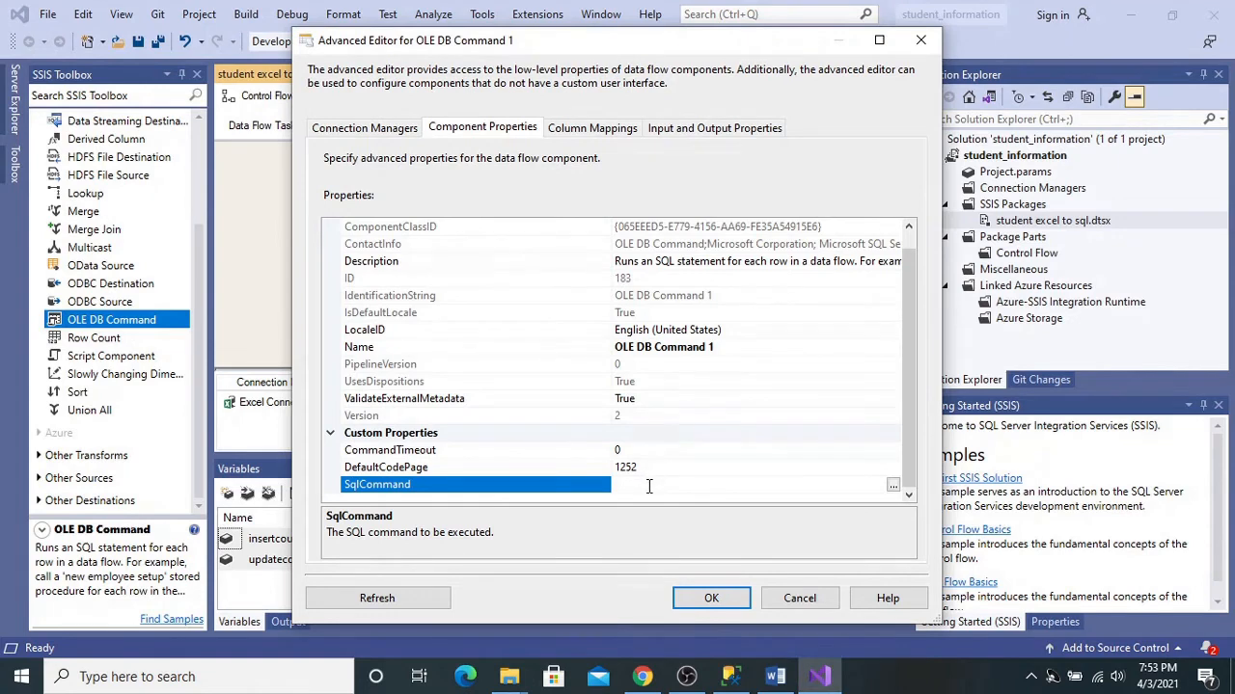
{"action": "left_click", "coordinate": [893, 486]}
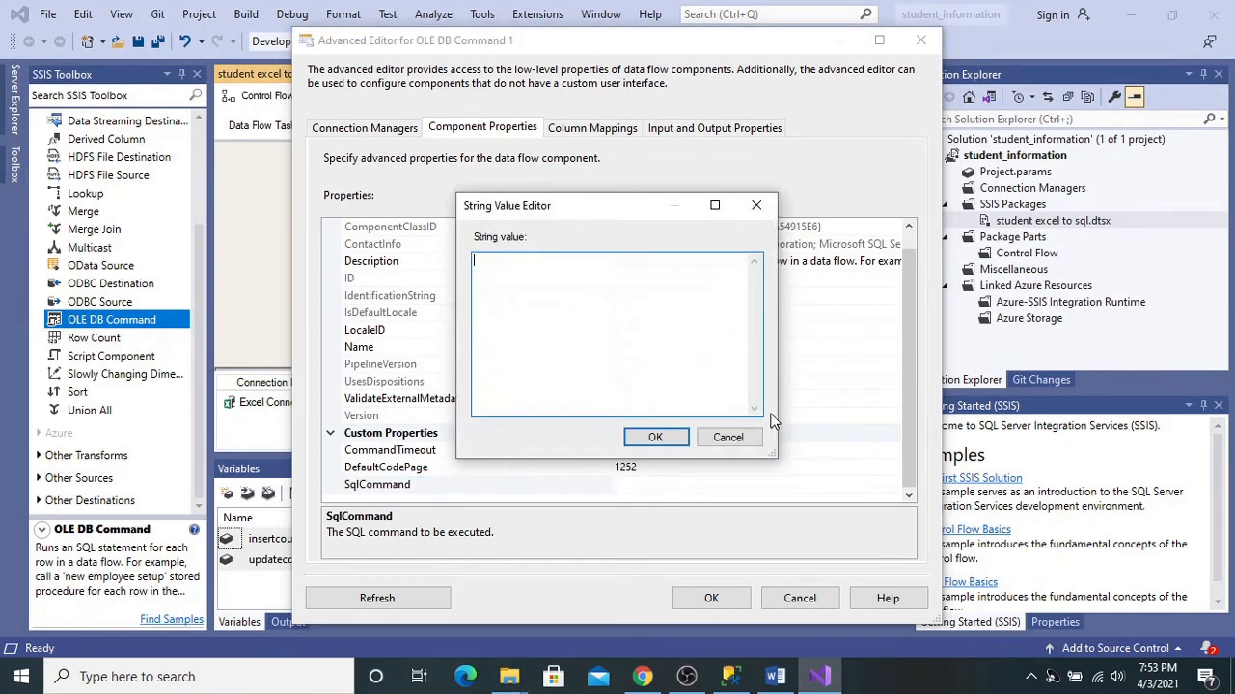
{"action": "key", "text": "ctrl+v"}
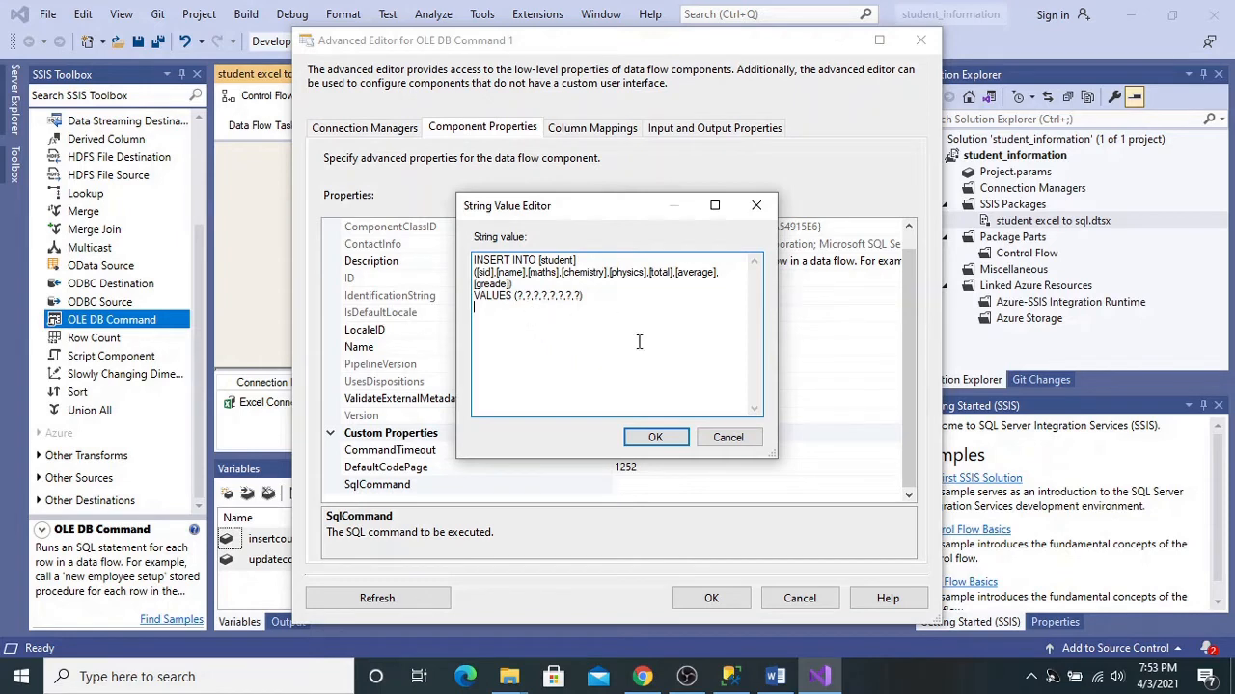
{"action": "left_click", "coordinate": [656, 436]}
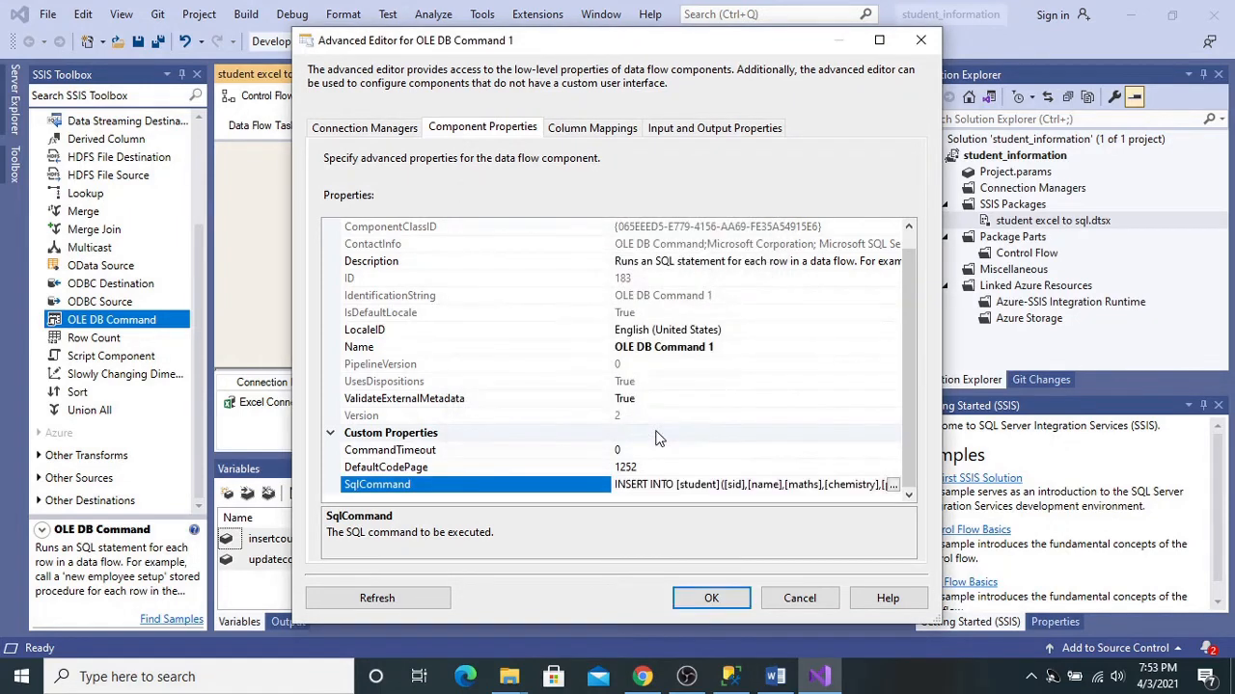
Step: In the column mappings, map Copy of sid to Param_0 and Copy of name to Param_1
{"action": "left_click", "coordinate": [606, 132]}
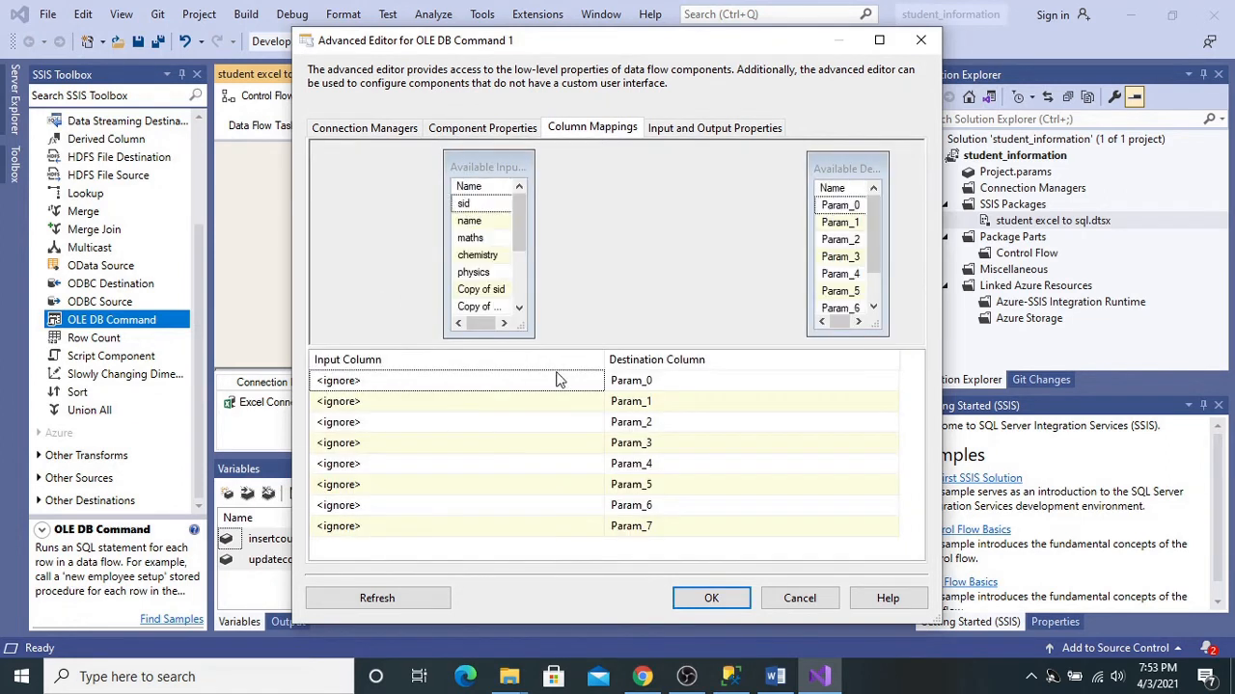
{"action": "left_click", "coordinate": [542, 384]}
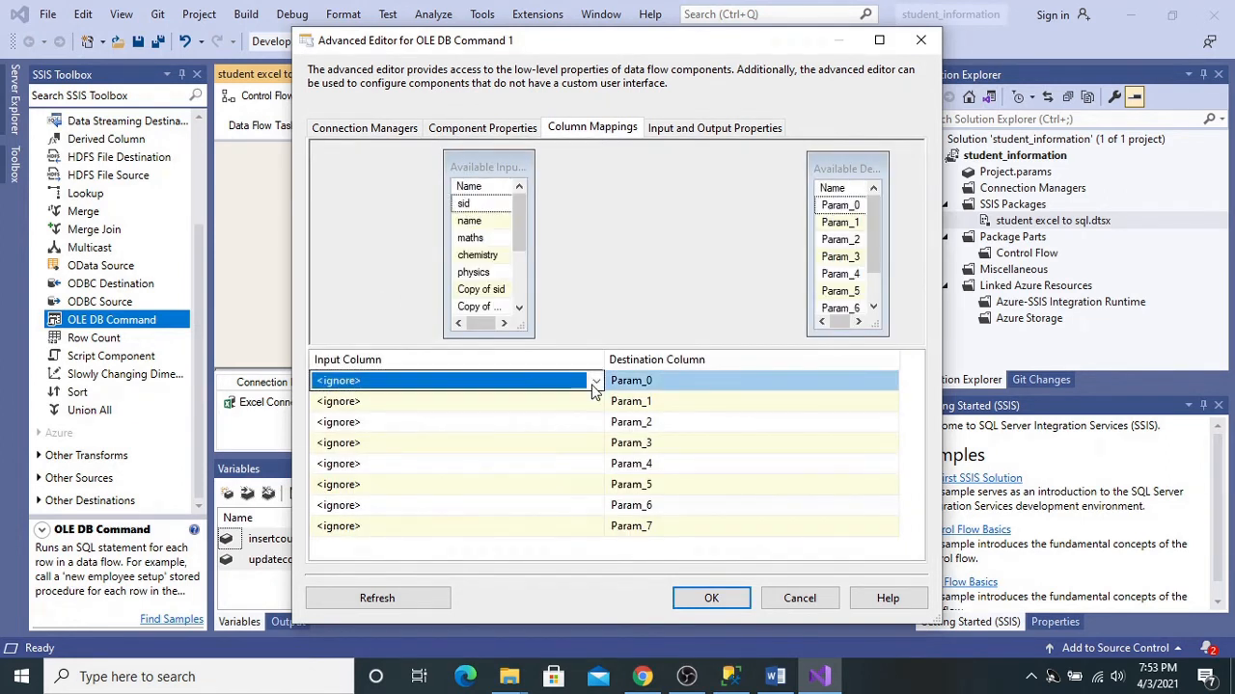
{"action": "left_click", "coordinate": [595, 382]}
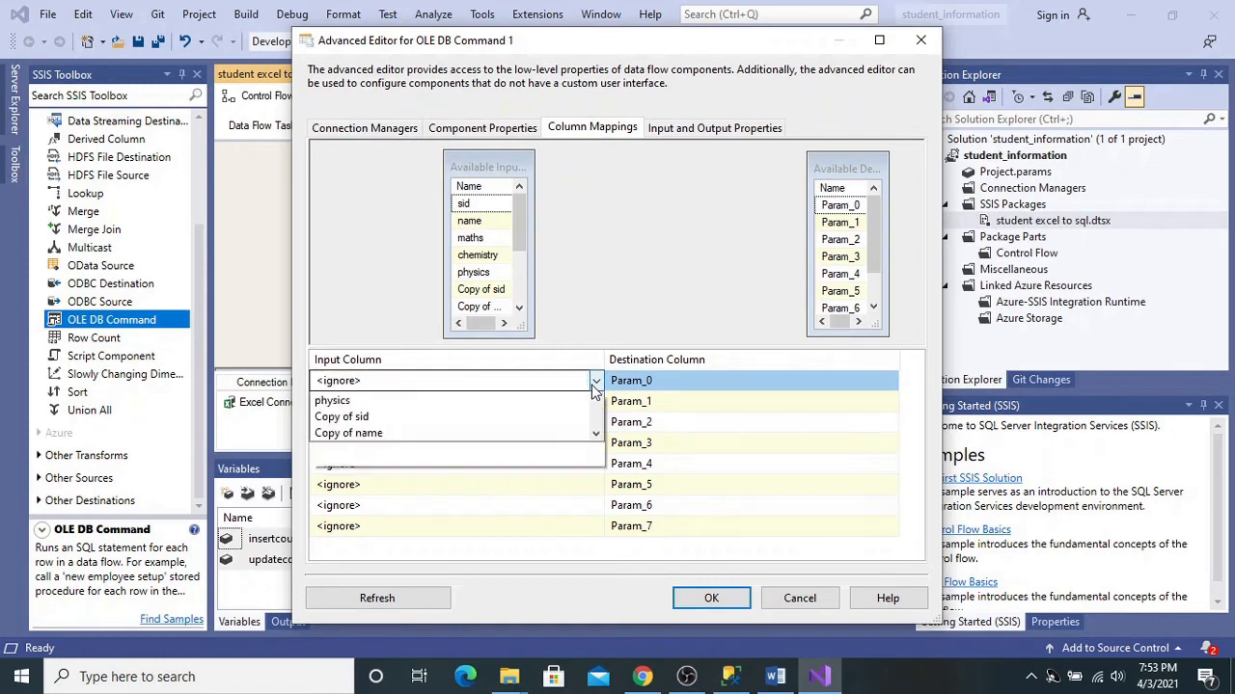
{"action": "left_click_drag", "start_coordinate": [597, 424], "coordinate": [597, 465]}
{"action": "left_click", "coordinate": [383, 436]}
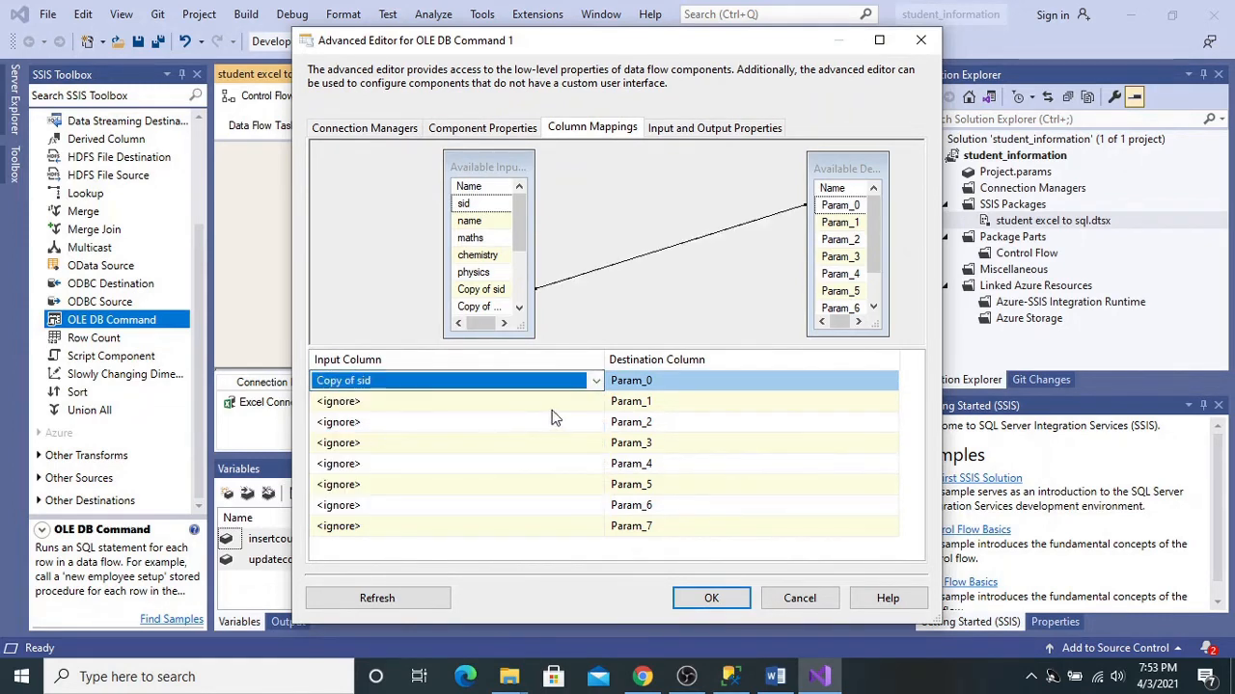
{"action": "left_click", "coordinate": [567, 405]}
{"action": "left_click", "coordinate": [595, 401]}
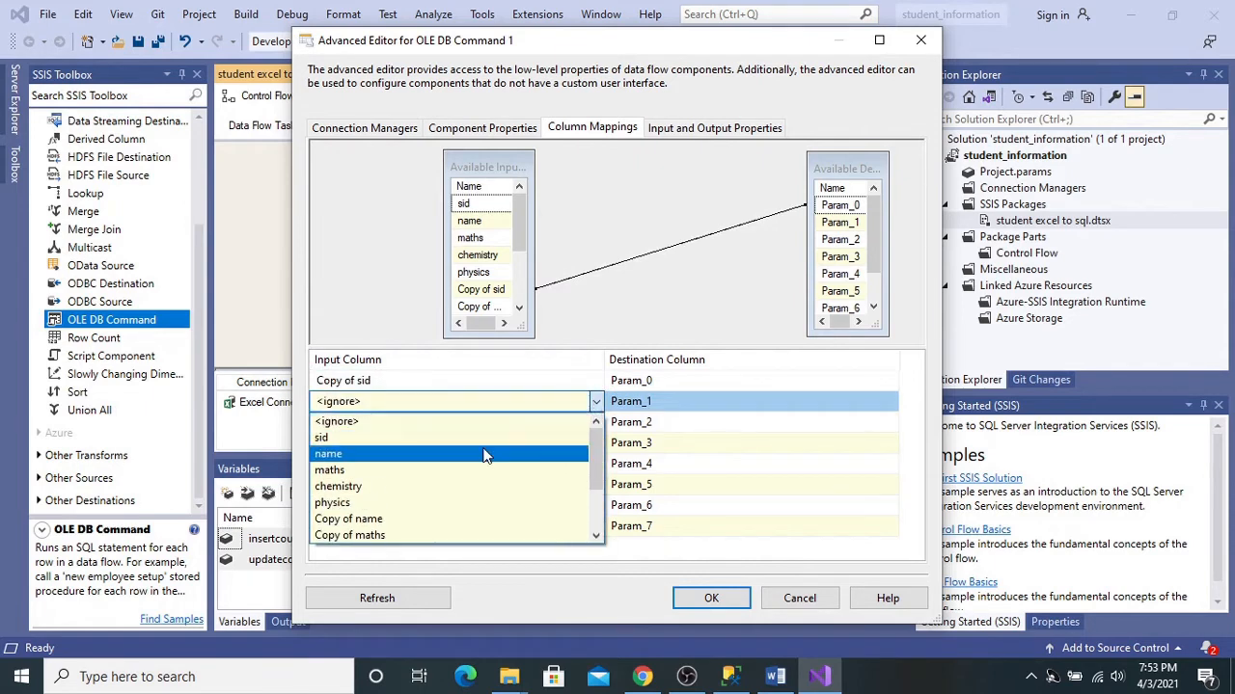
{"action": "left_click", "coordinate": [455, 519]}
Step: Map Copy of maths to Param_2, Copy of chemistry to Param_3 and Copy of physics to Param_4
{"action": "left_click", "coordinate": [595, 430]}
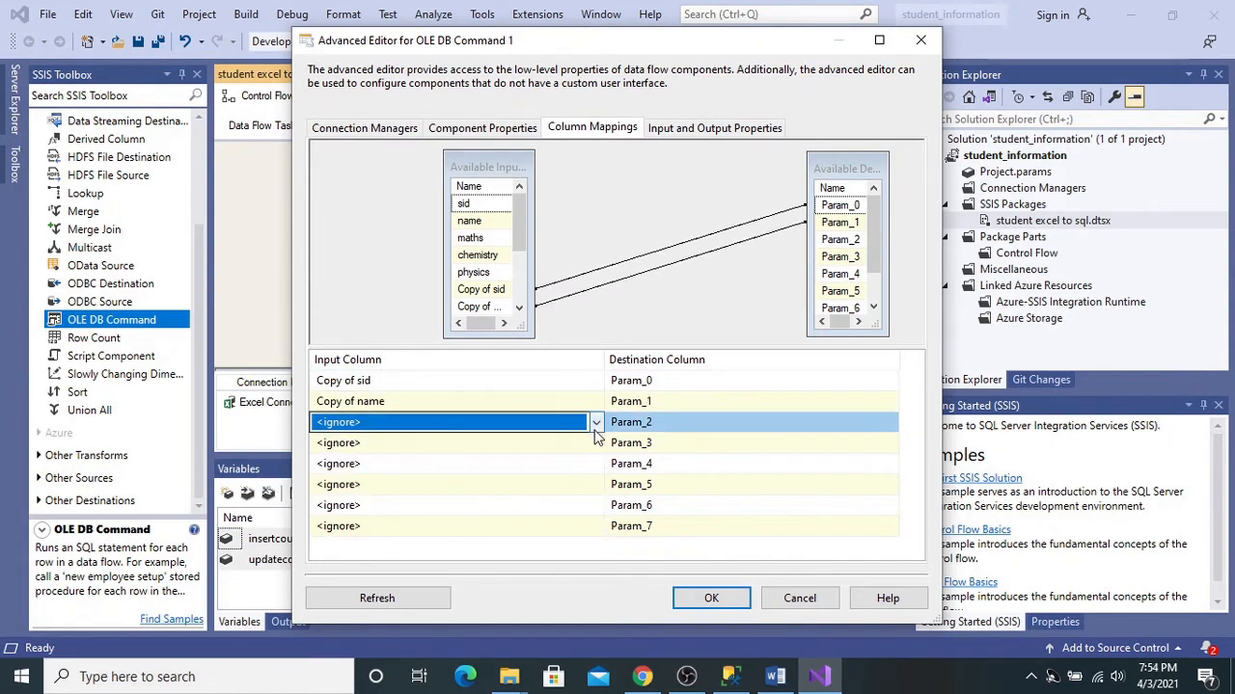
{"action": "left_click", "coordinate": [596, 424]}
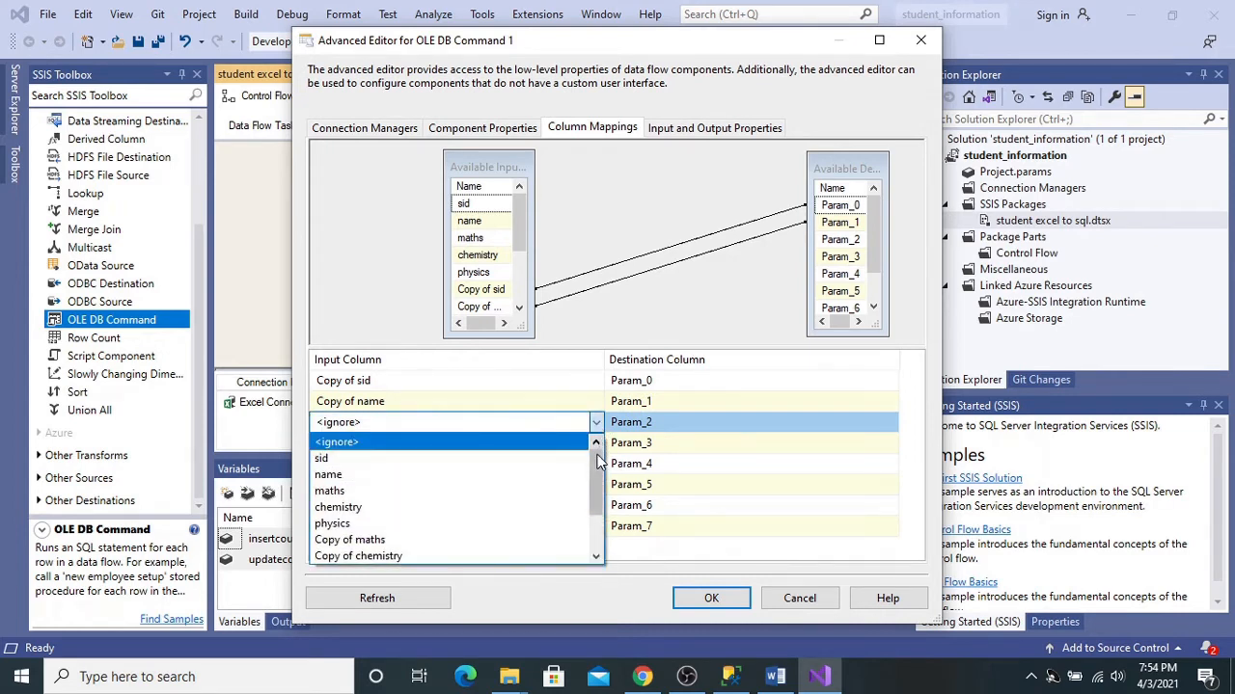
{"action": "left_click", "coordinate": [425, 539]}
{"action": "left_click", "coordinate": [582, 443]}
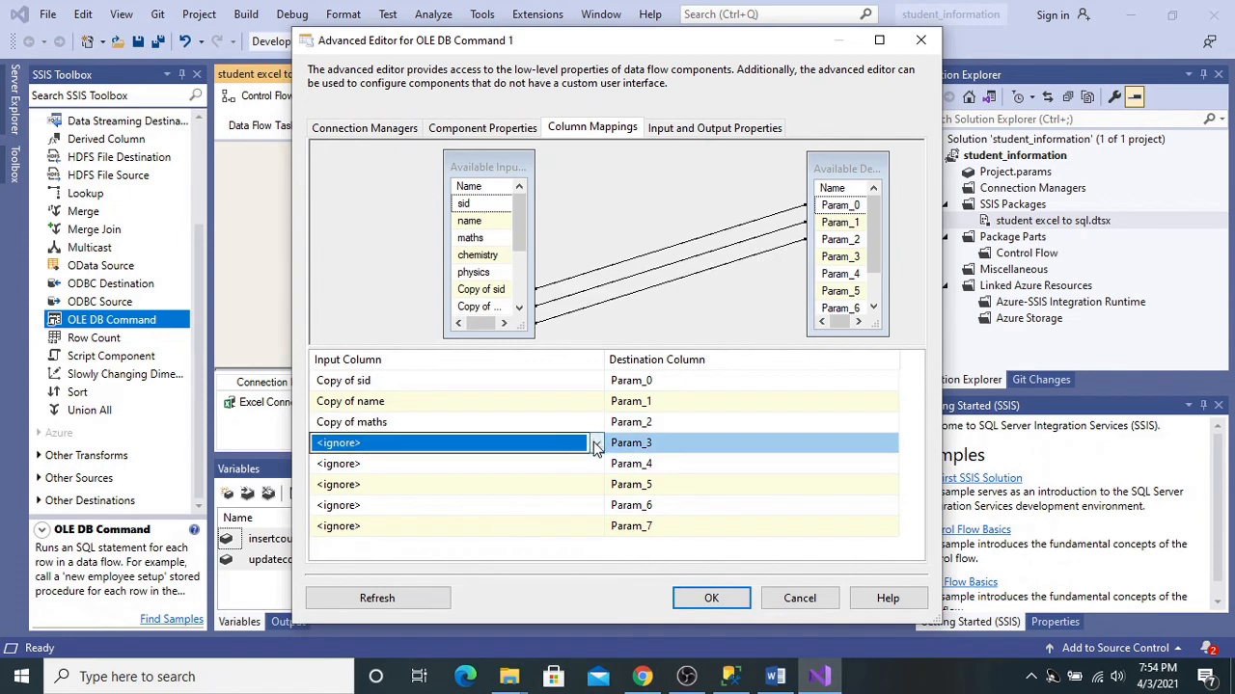
{"action": "left_click", "coordinate": [595, 444]}
{"action": "left_click", "coordinate": [393, 559]}
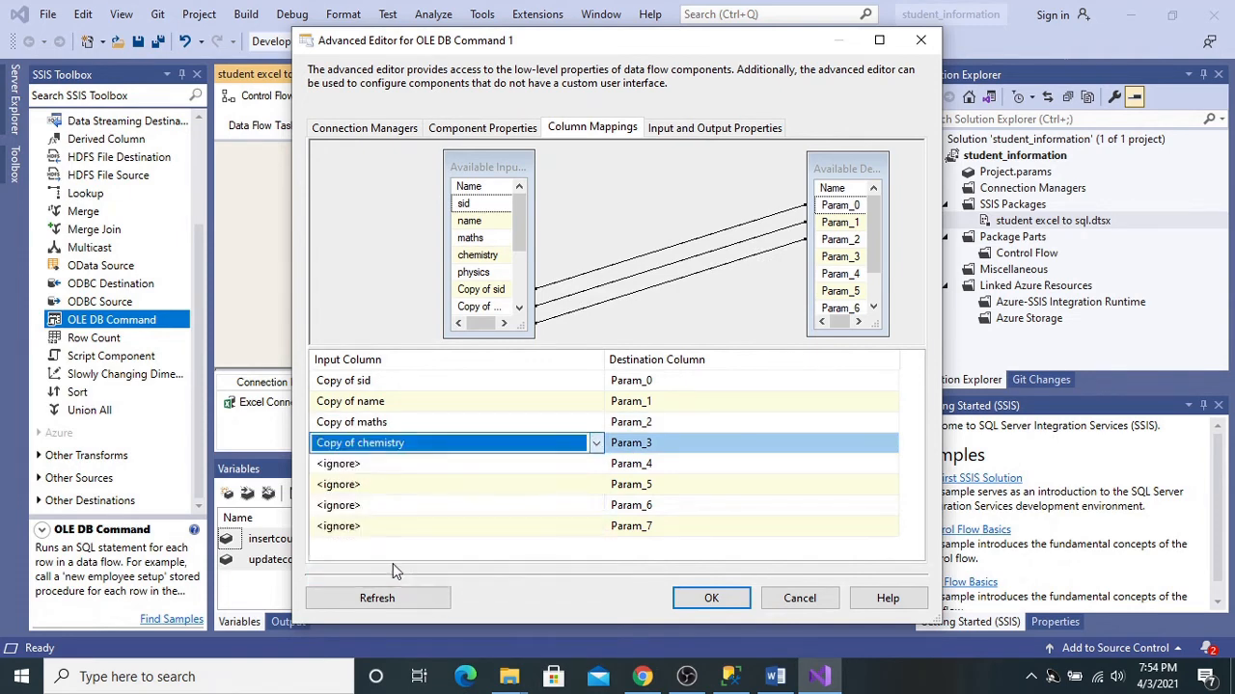
{"action": "left_click", "coordinate": [565, 463]}
{"action": "left_click", "coordinate": [595, 464]}
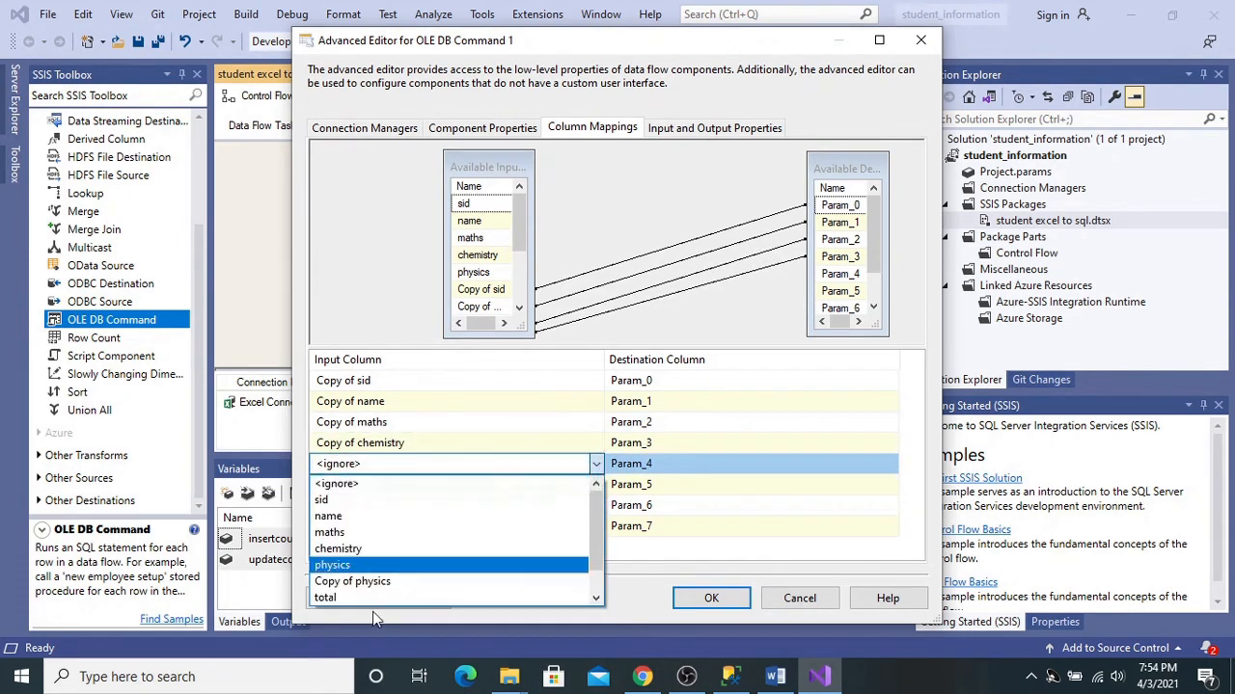
{"action": "left_click", "coordinate": [371, 581]}
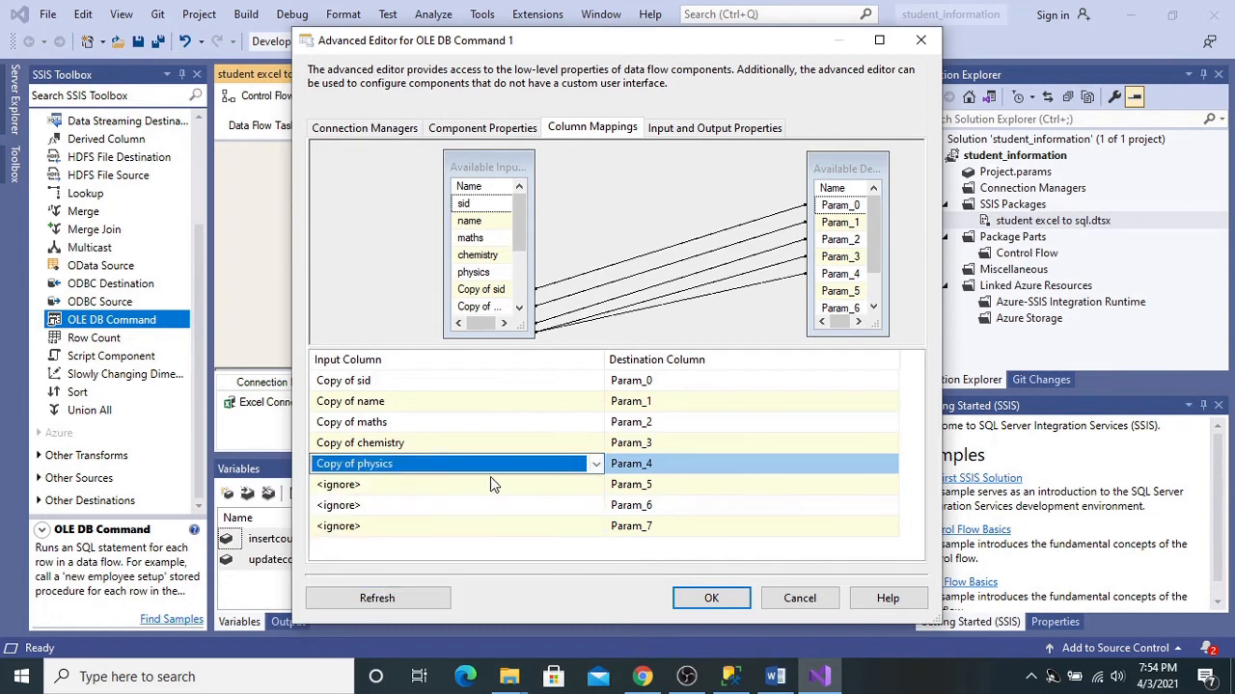
Step: Map total to Param_5, avg to Param_6 and grad to Param_7, and accept the OLE DB Command 1 settings
{"action": "left_click", "coordinate": [577, 485]}
{"action": "left_click", "coordinate": [595, 485]}
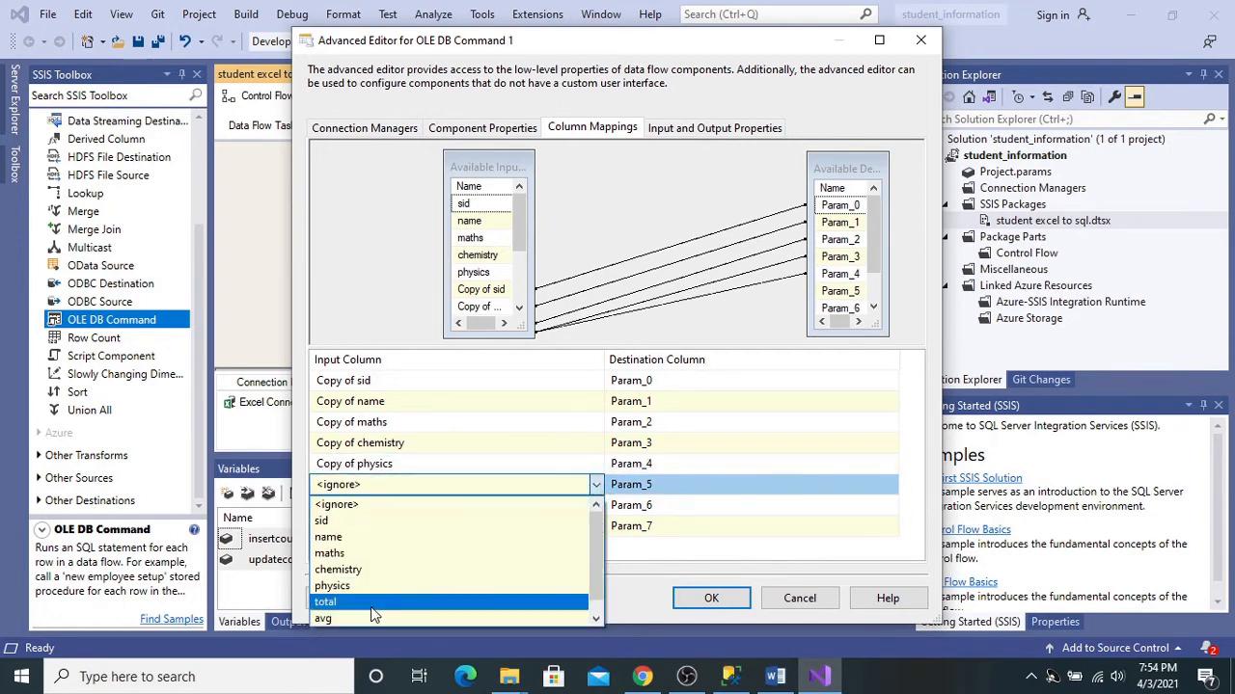
{"action": "left_click", "coordinate": [374, 599]}
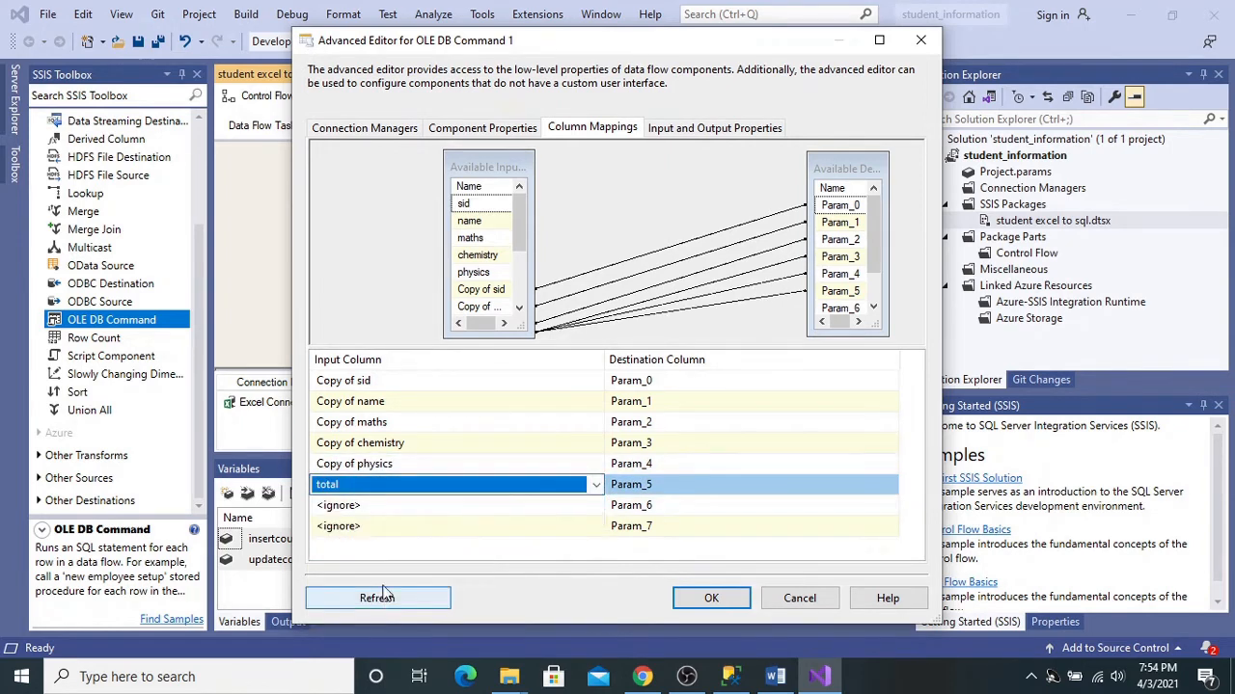
{"action": "left_click", "coordinate": [579, 507]}
{"action": "left_click", "coordinate": [595, 507]}
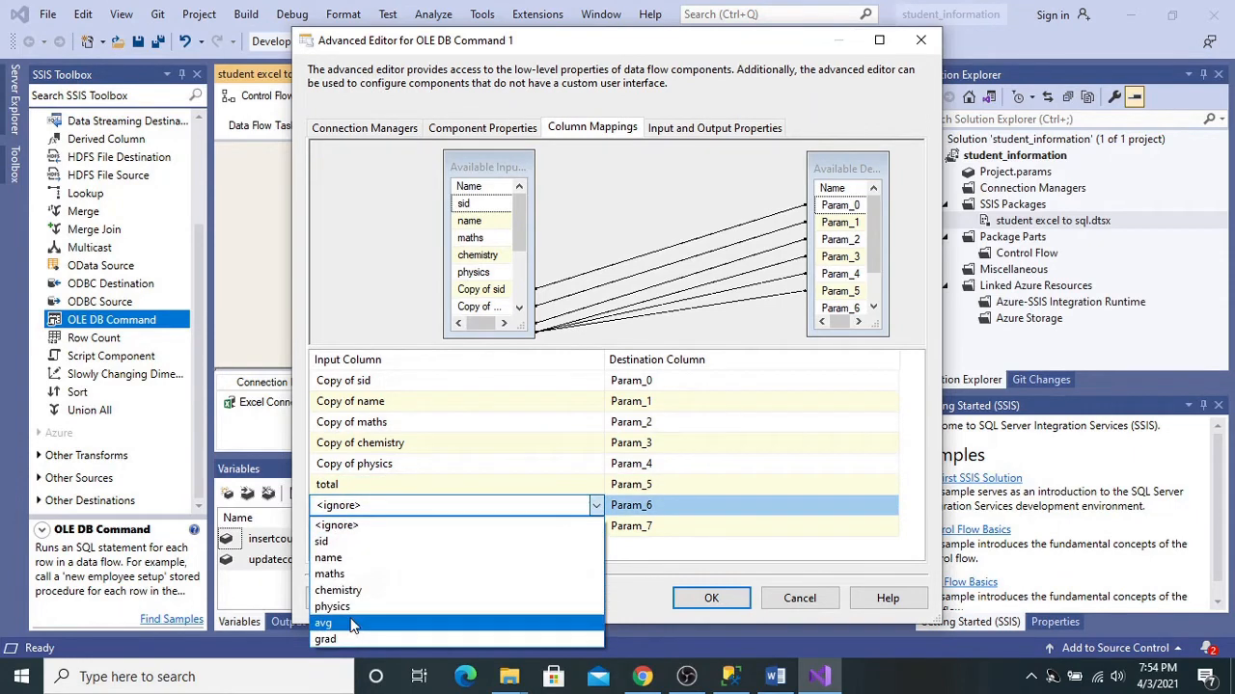
{"action": "left_click", "coordinate": [352, 623]}
{"action": "left_click", "coordinate": [538, 527]}
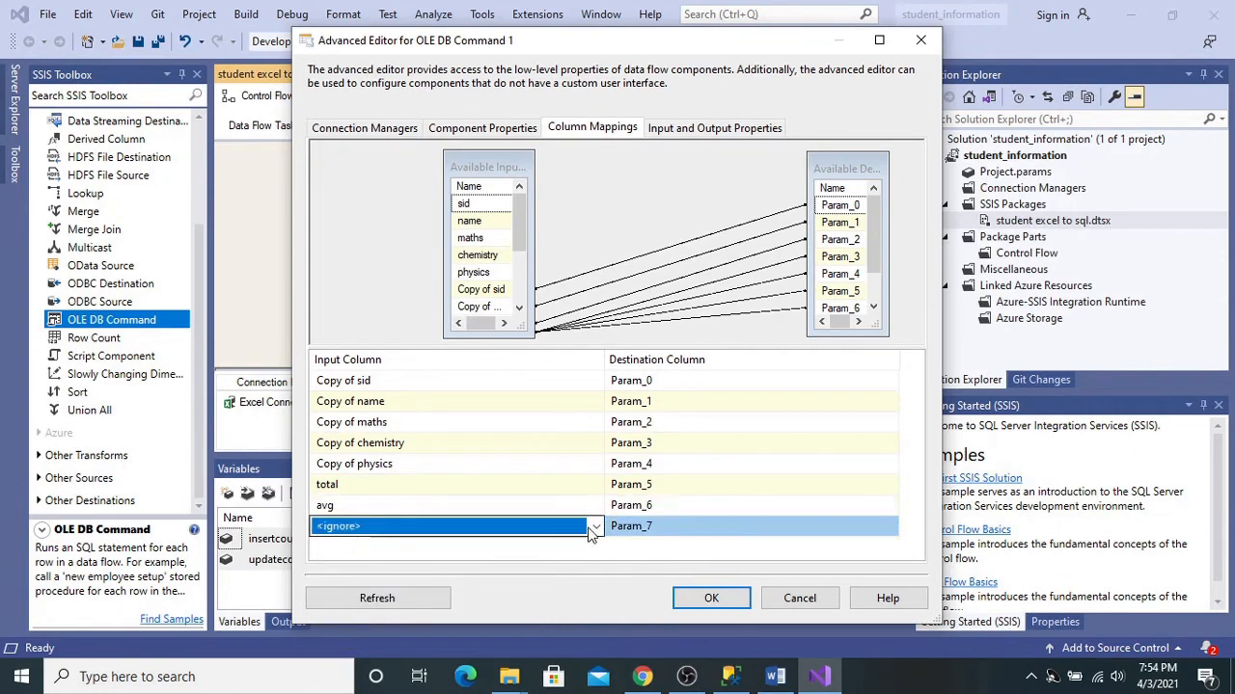
{"action": "left_click", "coordinate": [596, 526]}
{"action": "left_click", "coordinate": [404, 640]}
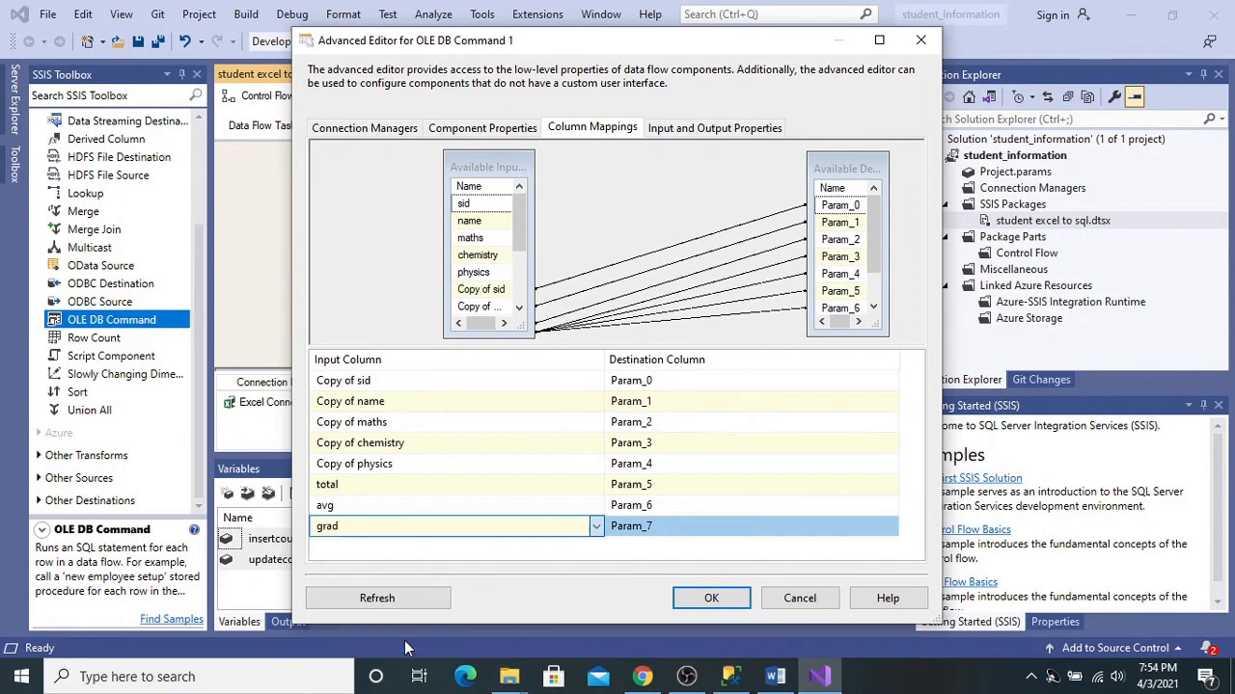
{"action": "left_click", "coordinate": [711, 598]}
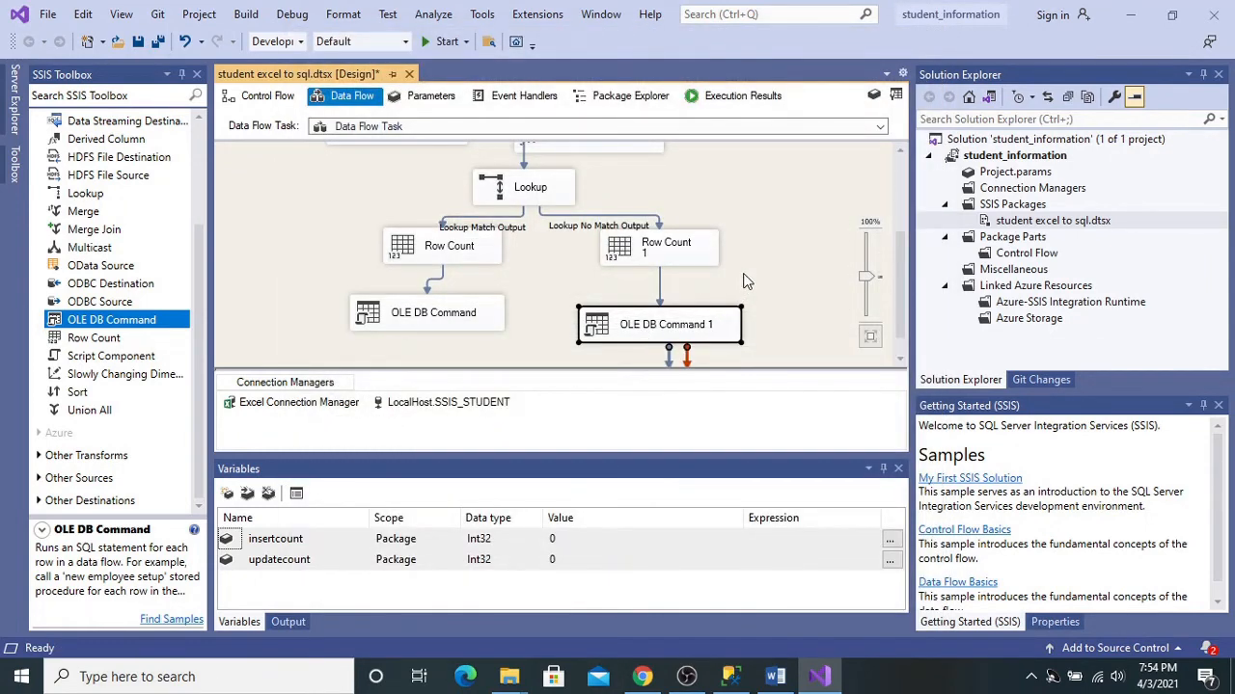
Step: Review the whole data flow from the Excel Source through the Lookup to both OLE DB Commands
{"action": "scroll", "coordinate": [744, 281], "scroll_direction": "down", "scroll_amount": 1}
{"action": "scroll", "coordinate": [744, 280], "scroll_direction": "up", "scroll_amount": 5}
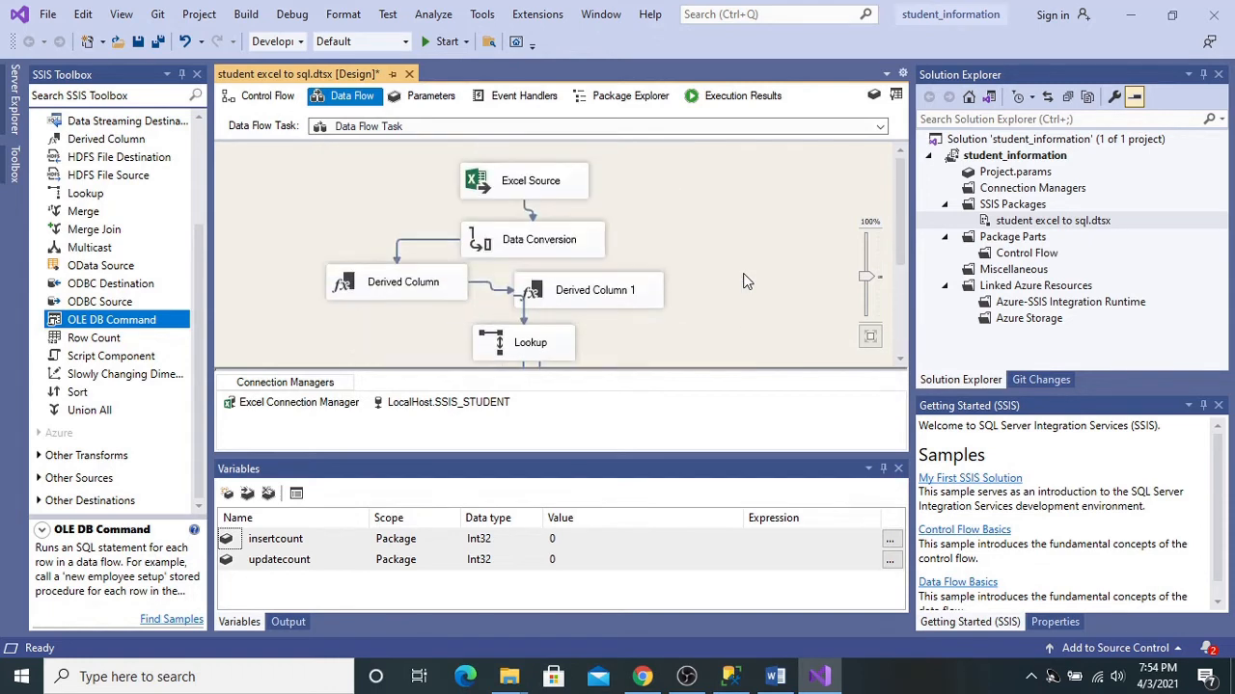
{"action": "scroll", "coordinate": [743, 281], "scroll_direction": "down", "scroll_amount": 3}
{"action": "scroll", "coordinate": [744, 281], "scroll_direction": "up", "scroll_amount": 3}
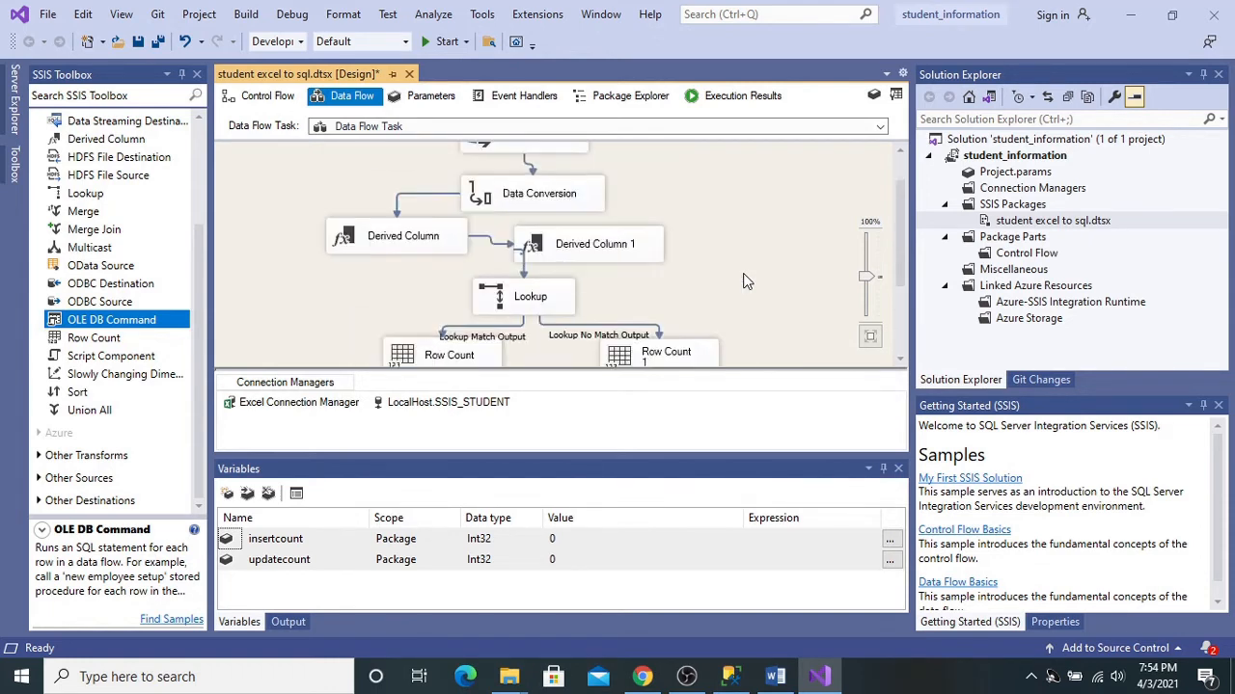
{"action": "scroll", "coordinate": [744, 281], "scroll_direction": "down", "scroll_amount": 2}
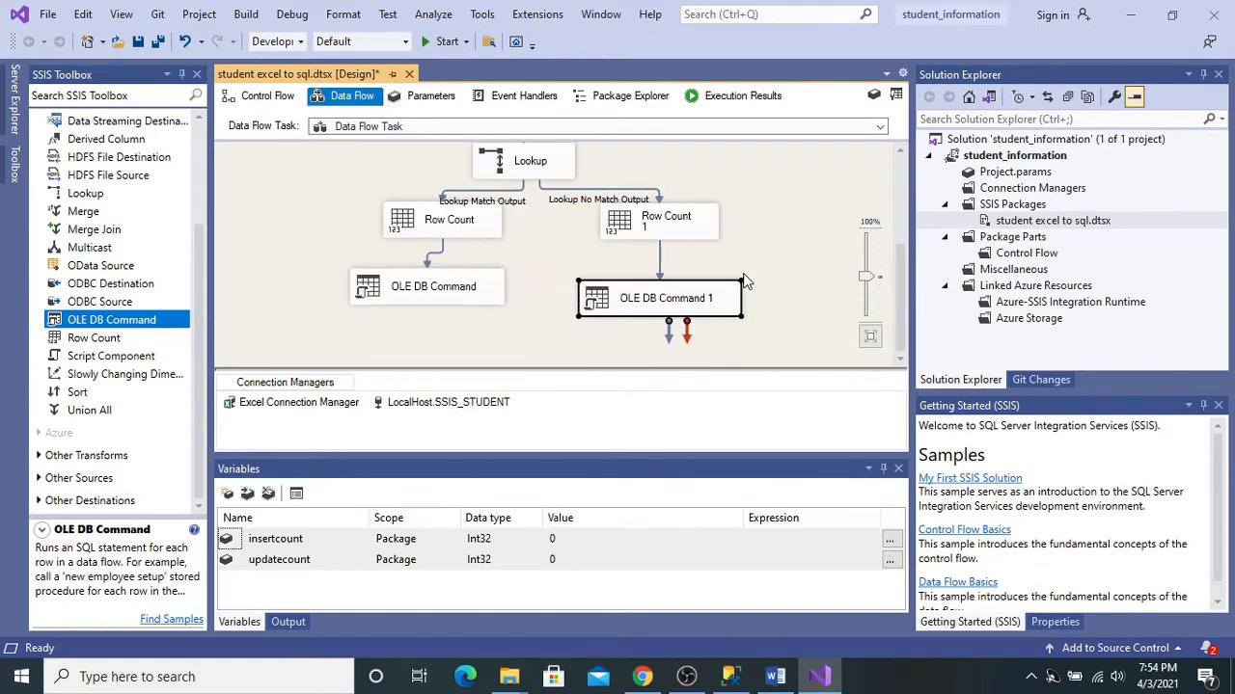
{"action": "scroll", "coordinate": [743, 280], "scroll_direction": "up", "scroll_amount": 3}
{"action": "scroll", "coordinate": [744, 280], "scroll_direction": "down", "scroll_amount": 3}
Step: In the control flow, reposition the Data Flow Task and place two Execute SQL Tasks side by side beneath it
{"action": "left_click", "coordinate": [275, 96]}
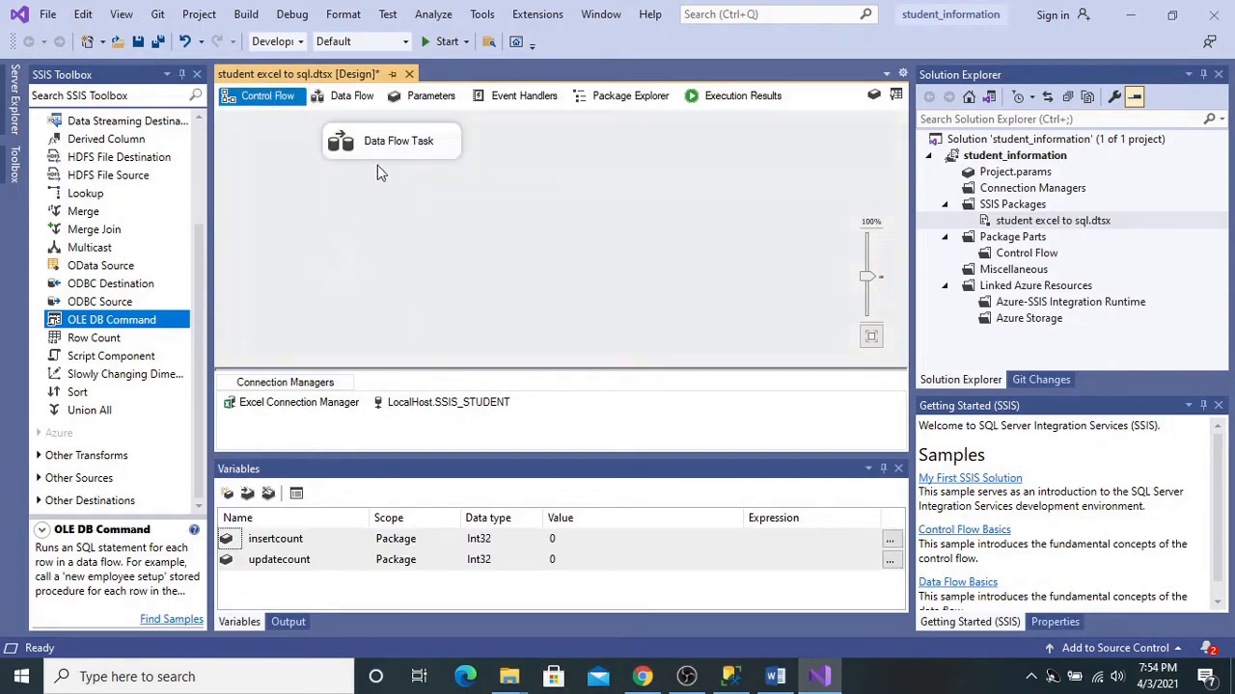
{"action": "left_click_drag", "start_coordinate": [394, 160], "coordinate": [483, 171]}
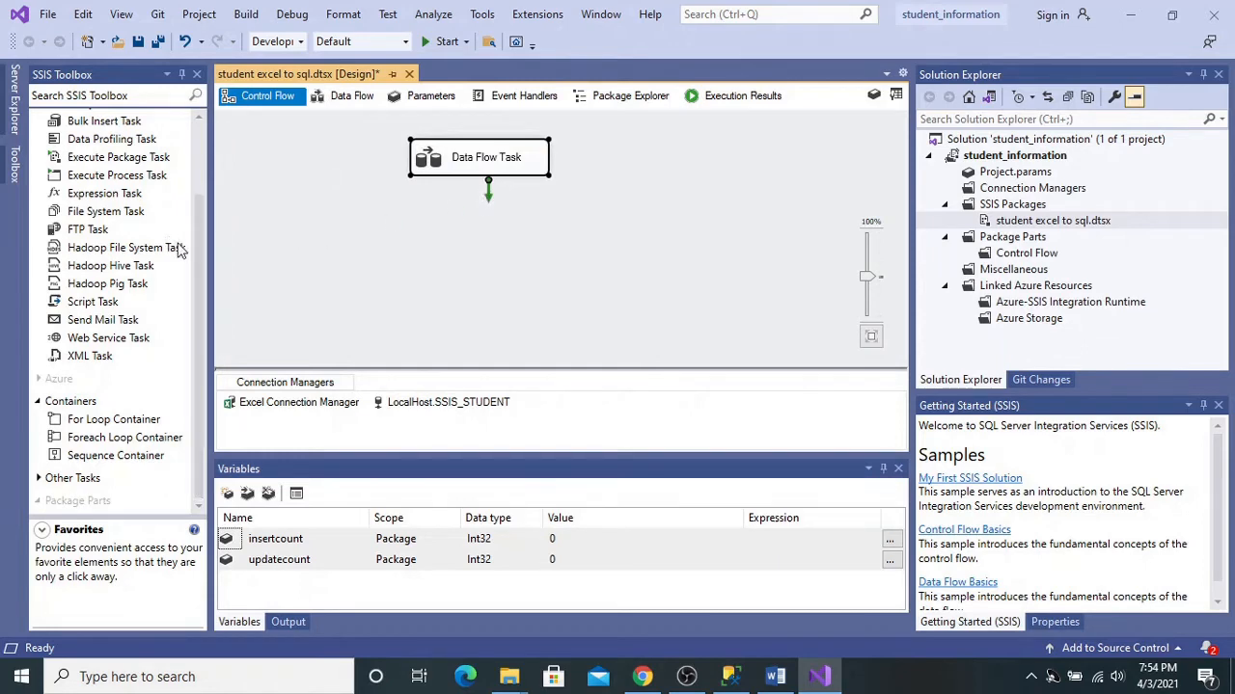
{"action": "left_click_drag", "start_coordinate": [202, 274], "coordinate": [204, 171]}
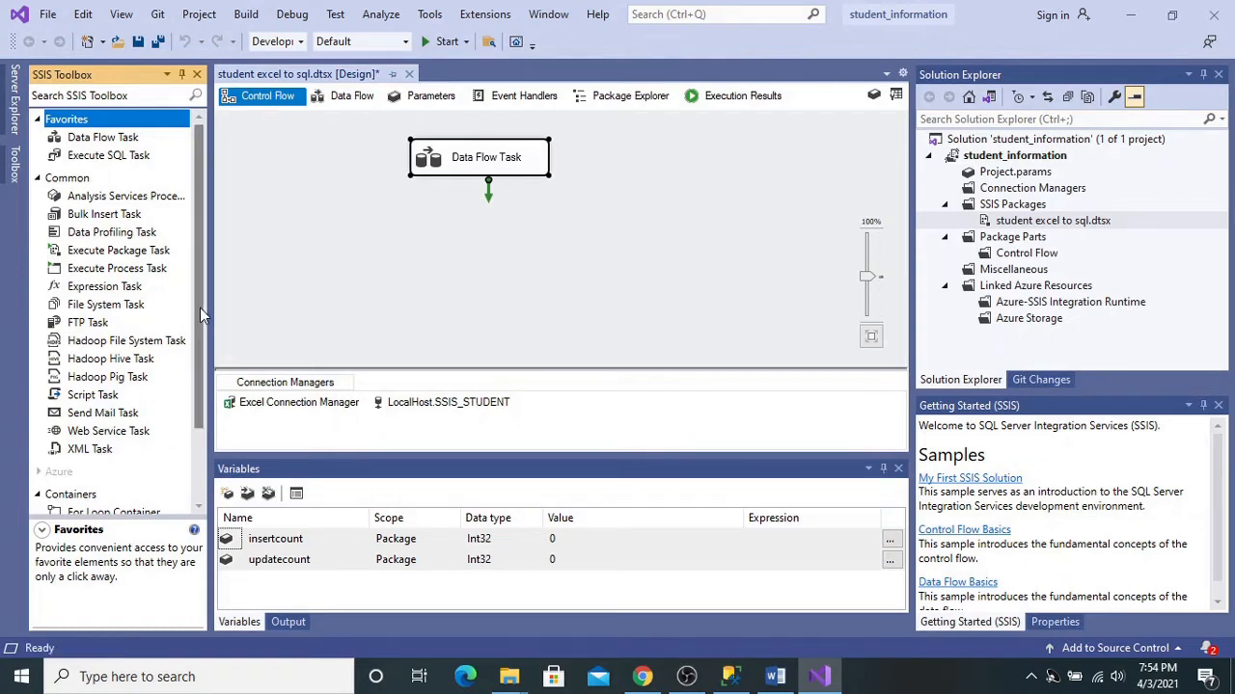
{"action": "left_click_drag", "start_coordinate": [130, 160], "coordinate": [444, 278]}
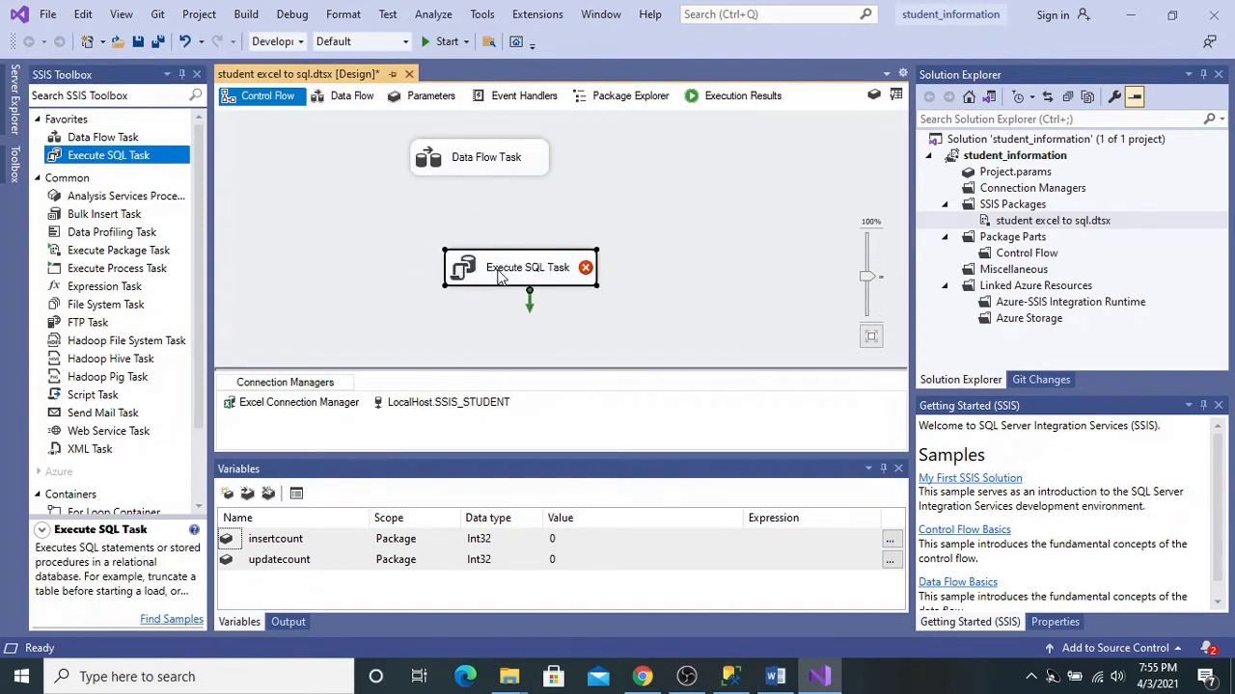
{"action": "left_click_drag", "start_coordinate": [495, 268], "coordinate": [385, 255]}
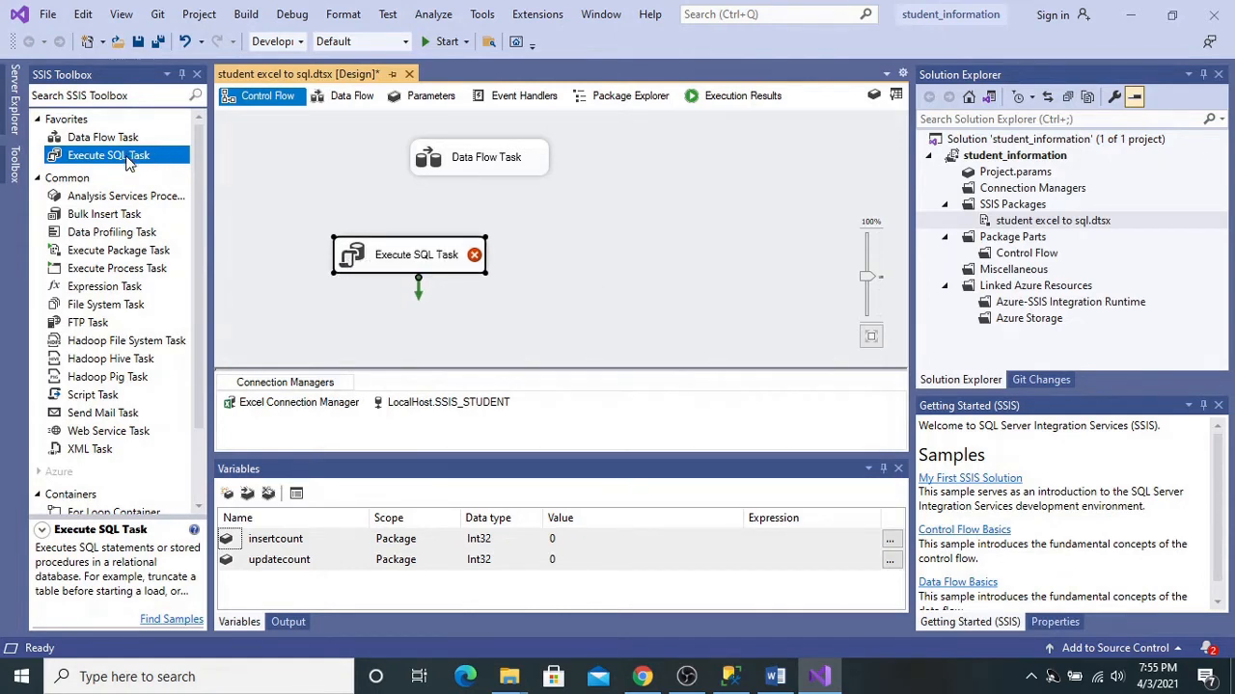
{"action": "left_click_drag", "start_coordinate": [130, 156], "coordinate": [549, 249]}
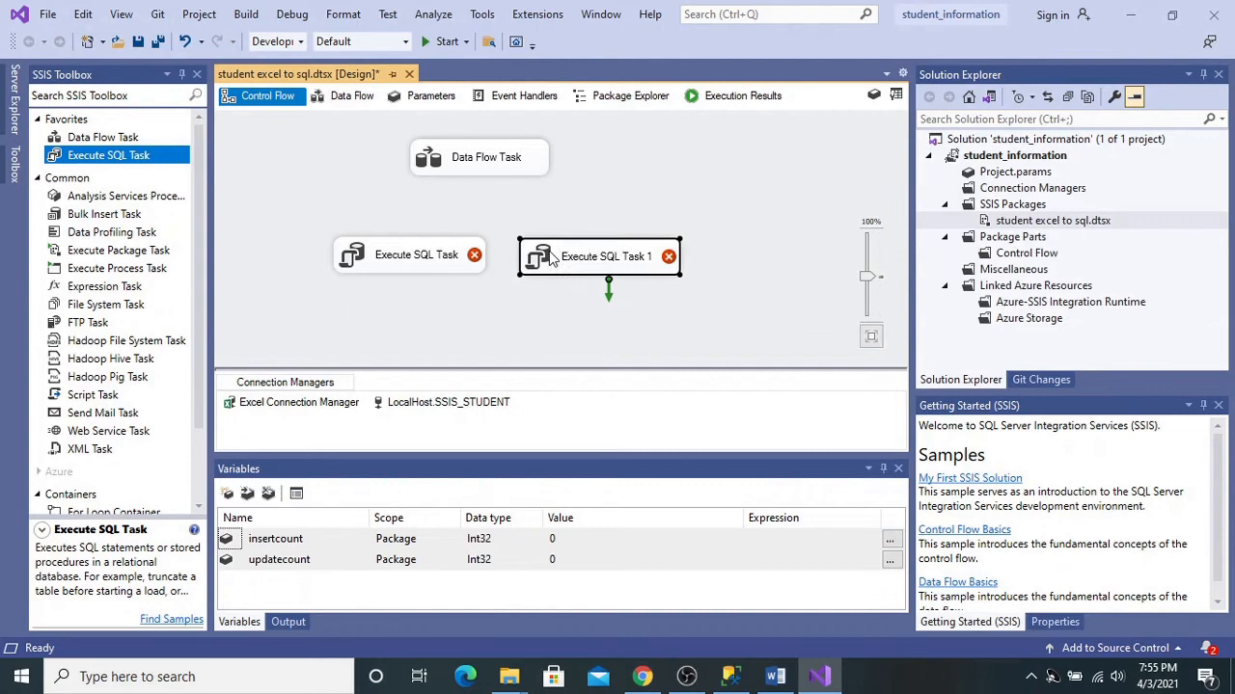
Step: Connect the Data Flow Task's success output to the first Execute SQL Task
{"action": "left_click", "coordinate": [472, 160]}
{"action": "left_click_drag", "start_coordinate": [488, 192], "coordinate": [424, 237]}
{"action": "left_click", "coordinate": [413, 254]}
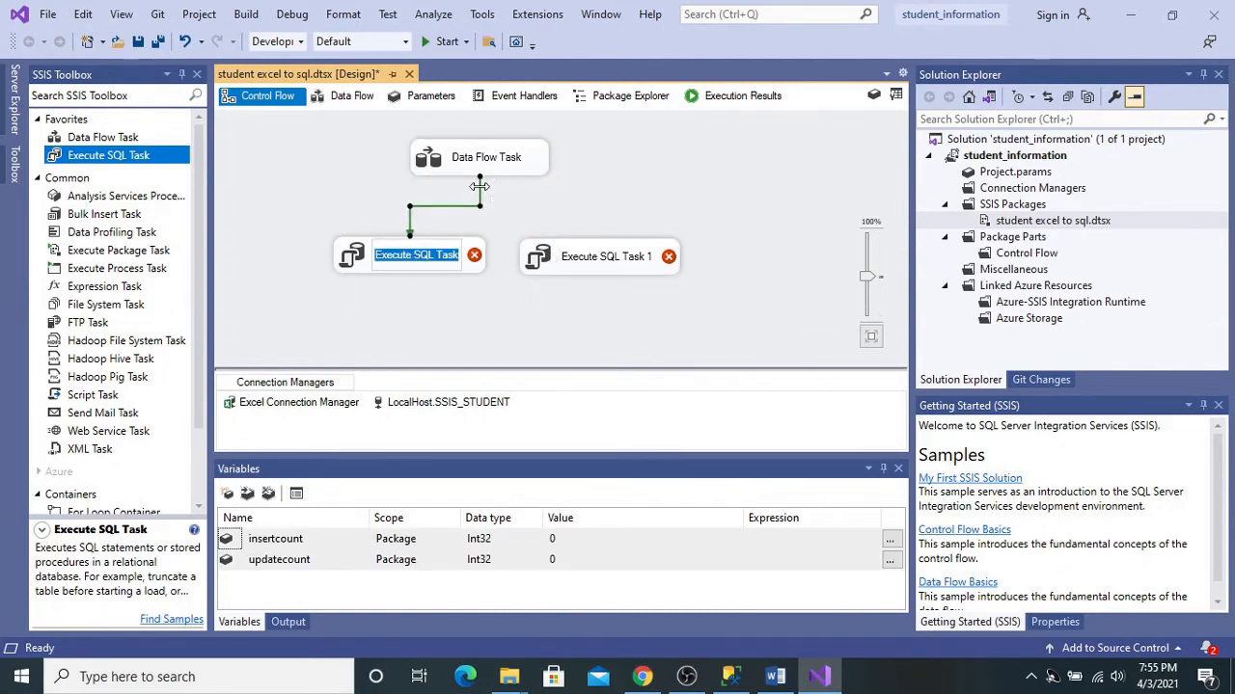
Step: Connect the Data Flow Task's second success output to Execute SQL Task 1
{"action": "left_click", "coordinate": [491, 164]}
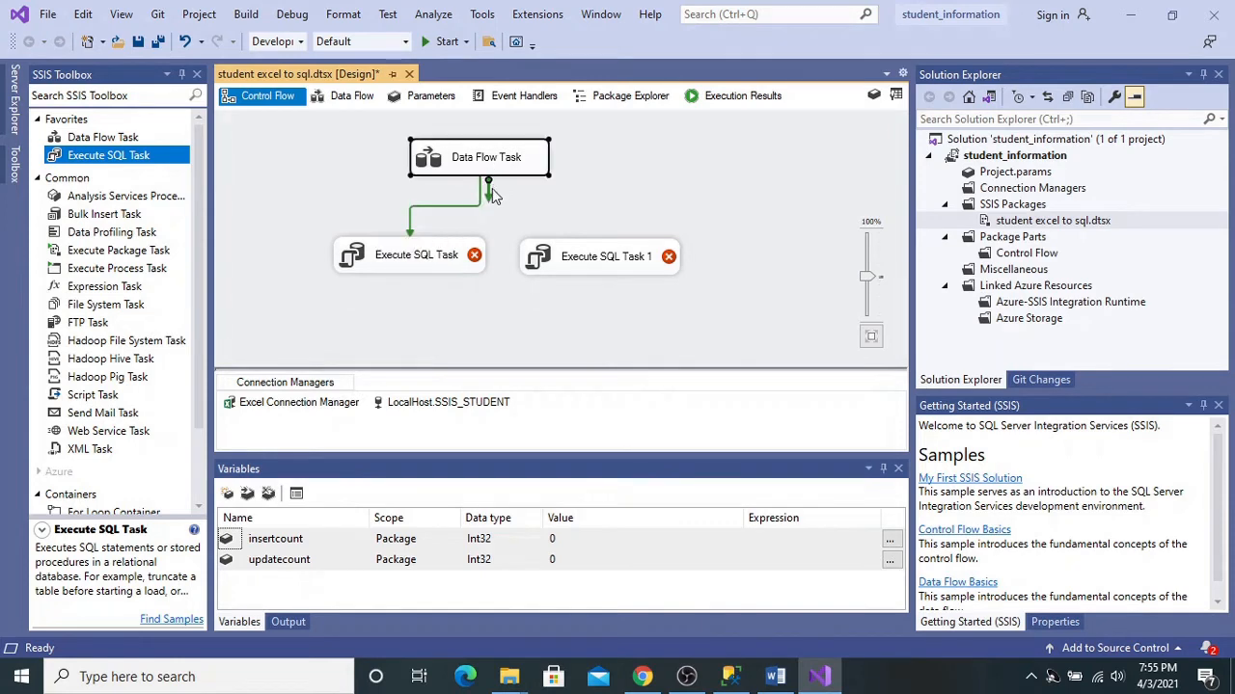
{"action": "left_click_drag", "start_coordinate": [490, 192], "coordinate": [575, 255]}
{"action": "left_click", "coordinate": [576, 256]}
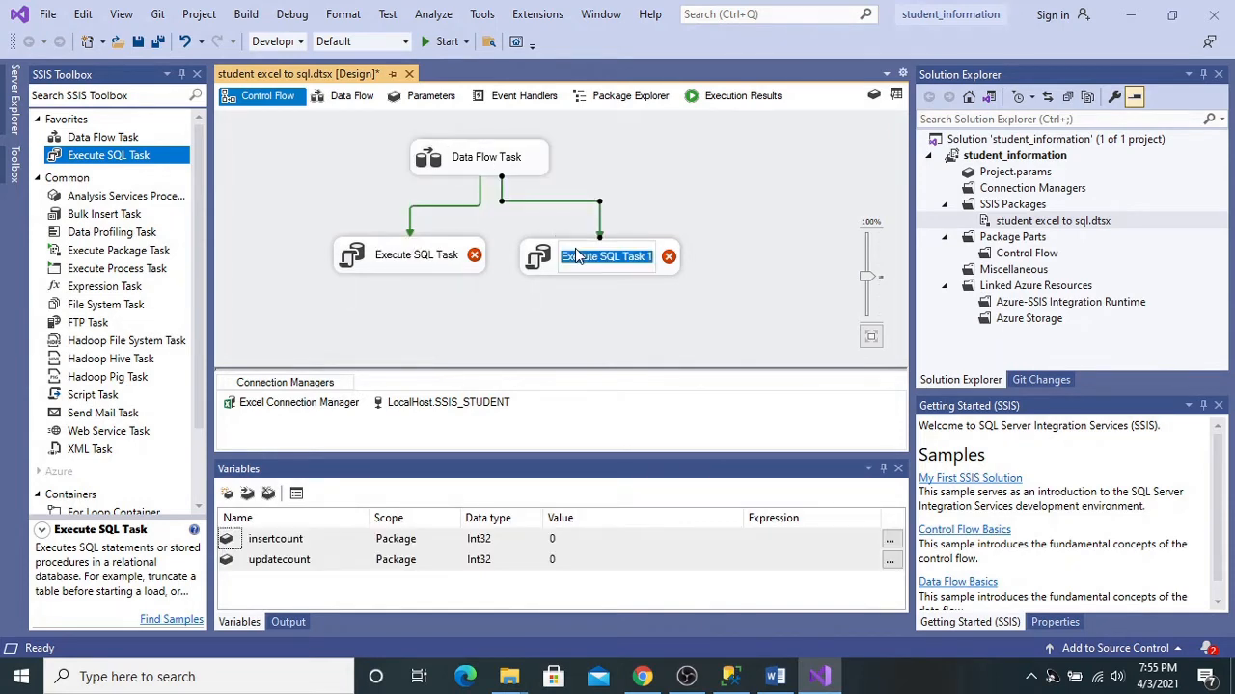
Step: Open the first Execute SQL Task for editing and set its connection to LocalHost.SSIS_STUDENT
{"action": "left_click", "coordinate": [448, 264]}
{"action": "double_click", "coordinate": [449, 264]}
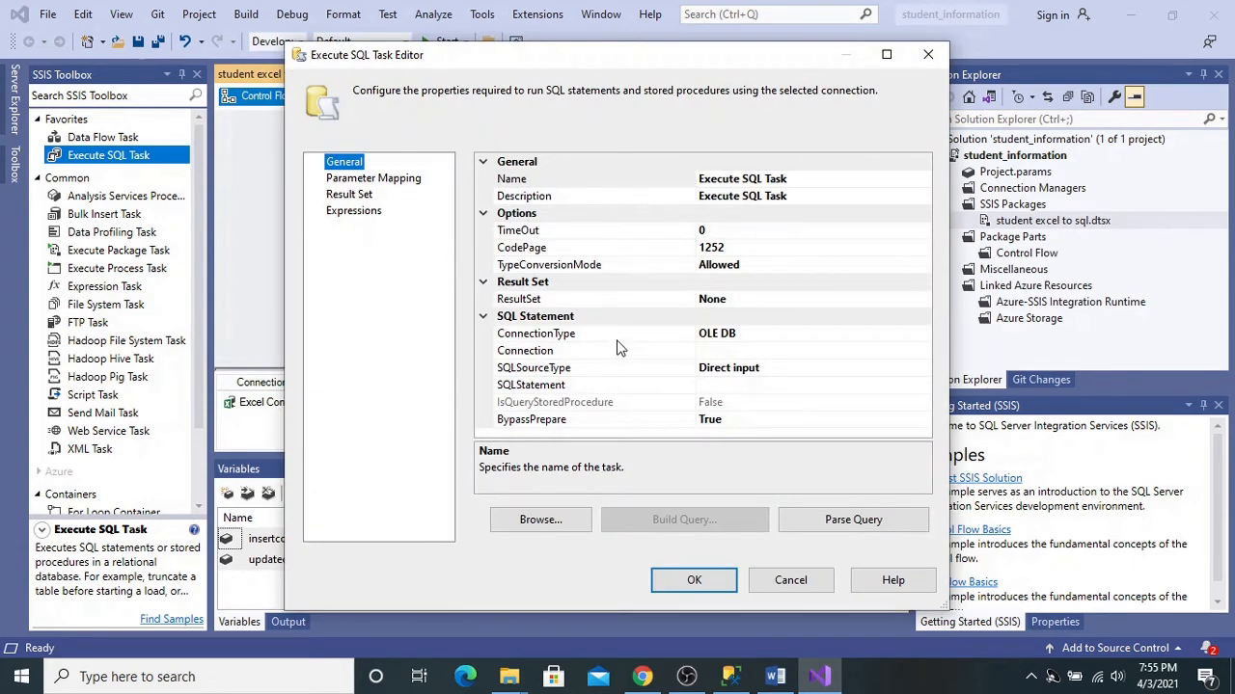
{"action": "left_click", "coordinate": [731, 351]}
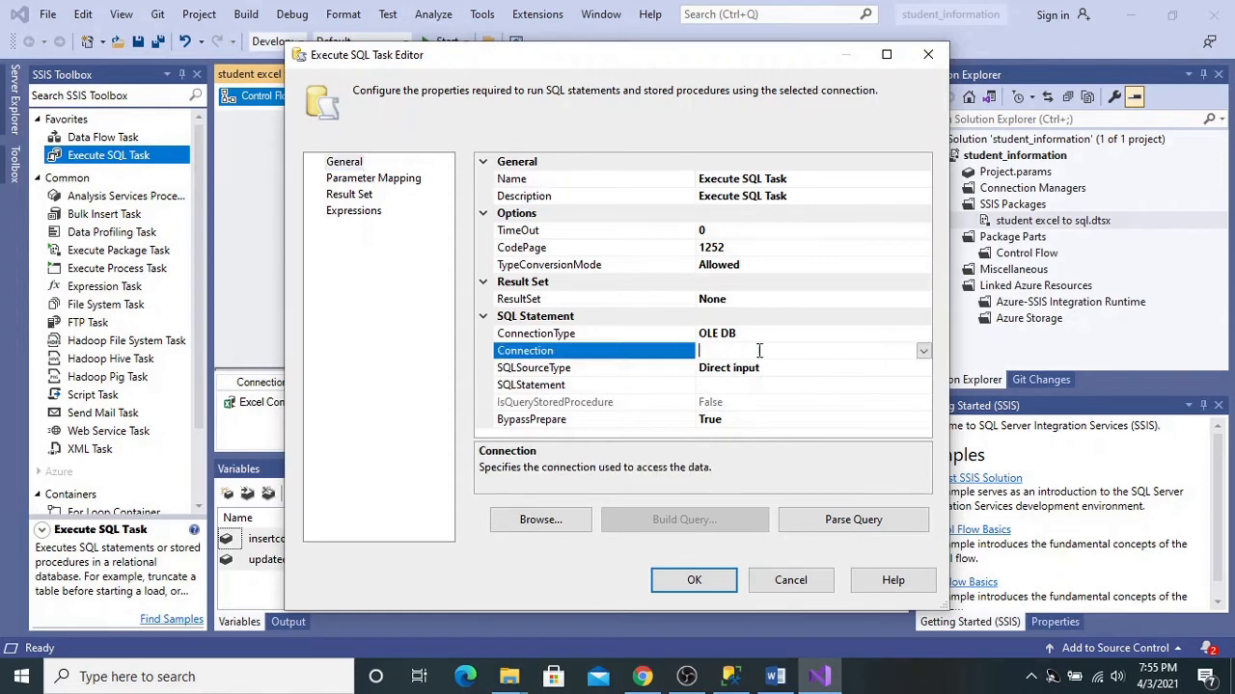
{"action": "left_click", "coordinate": [922, 353]}
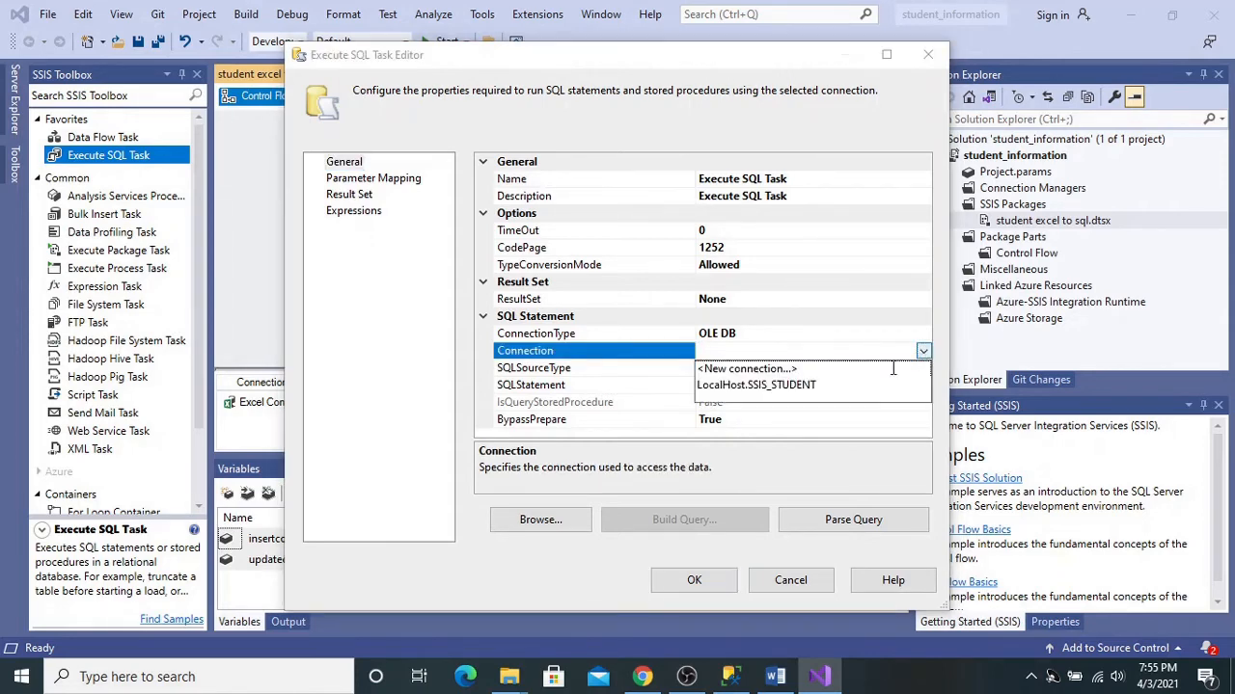
{"action": "left_click", "coordinate": [826, 388]}
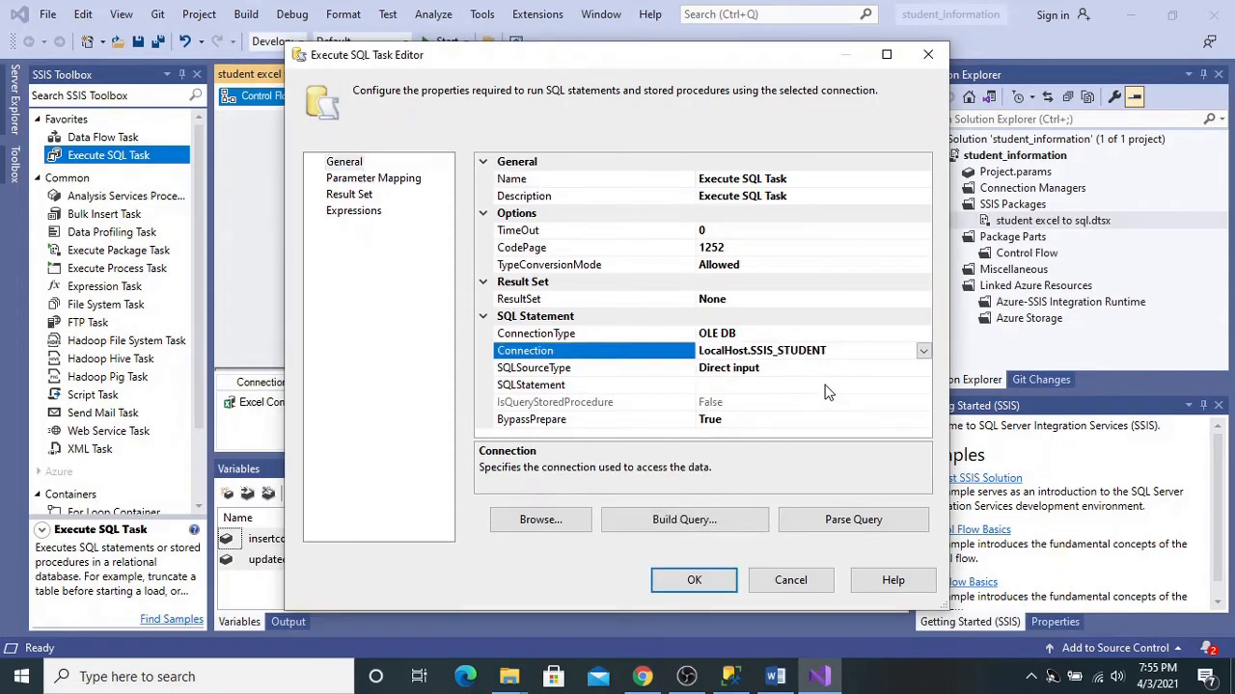
{"action": "left_click", "coordinate": [369, 181]}
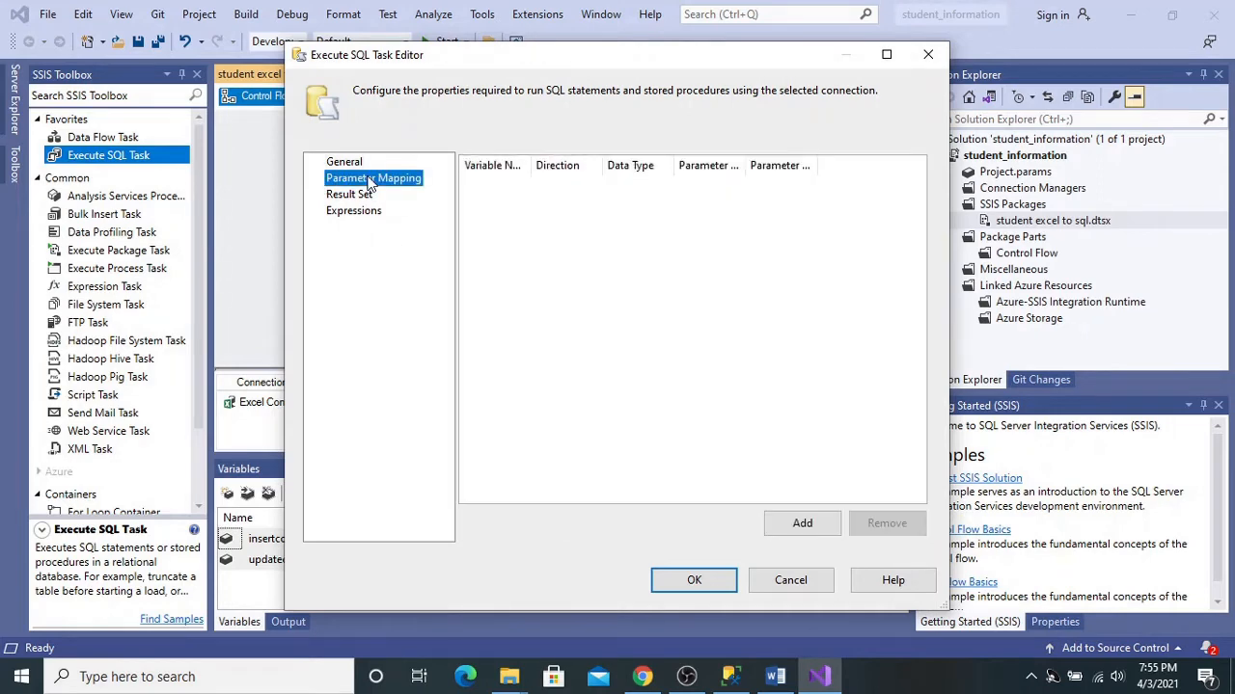
{"action": "left_click", "coordinate": [490, 177]}
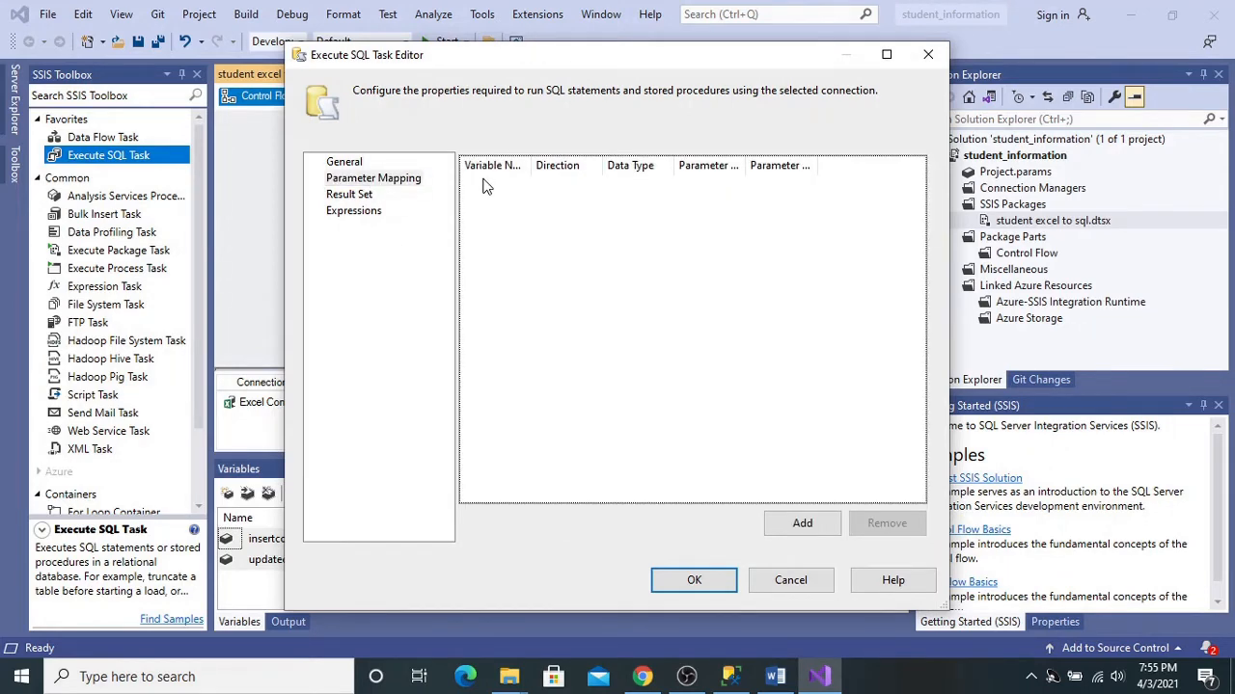
{"action": "left_click", "coordinate": [347, 162]}
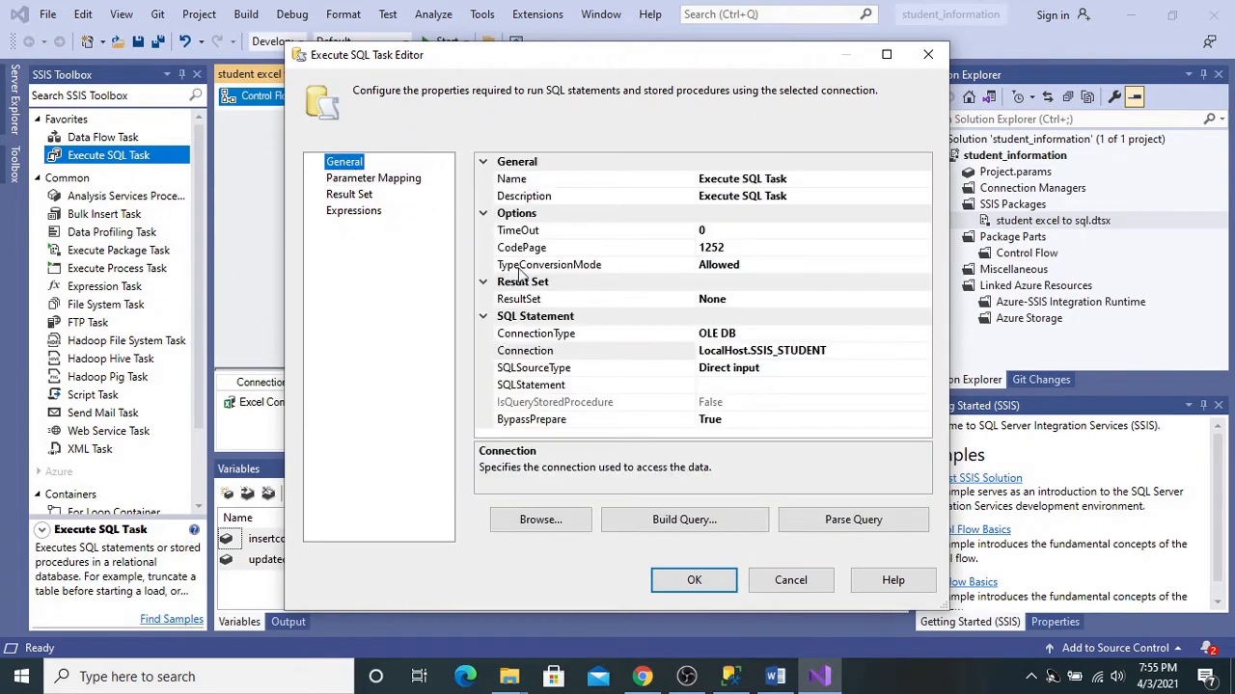
Step: Copy the insert student_audit statement from the query script in SQL Server Management Studio for the task's SQLStatement property
{"action": "left_click", "coordinate": [723, 385]}
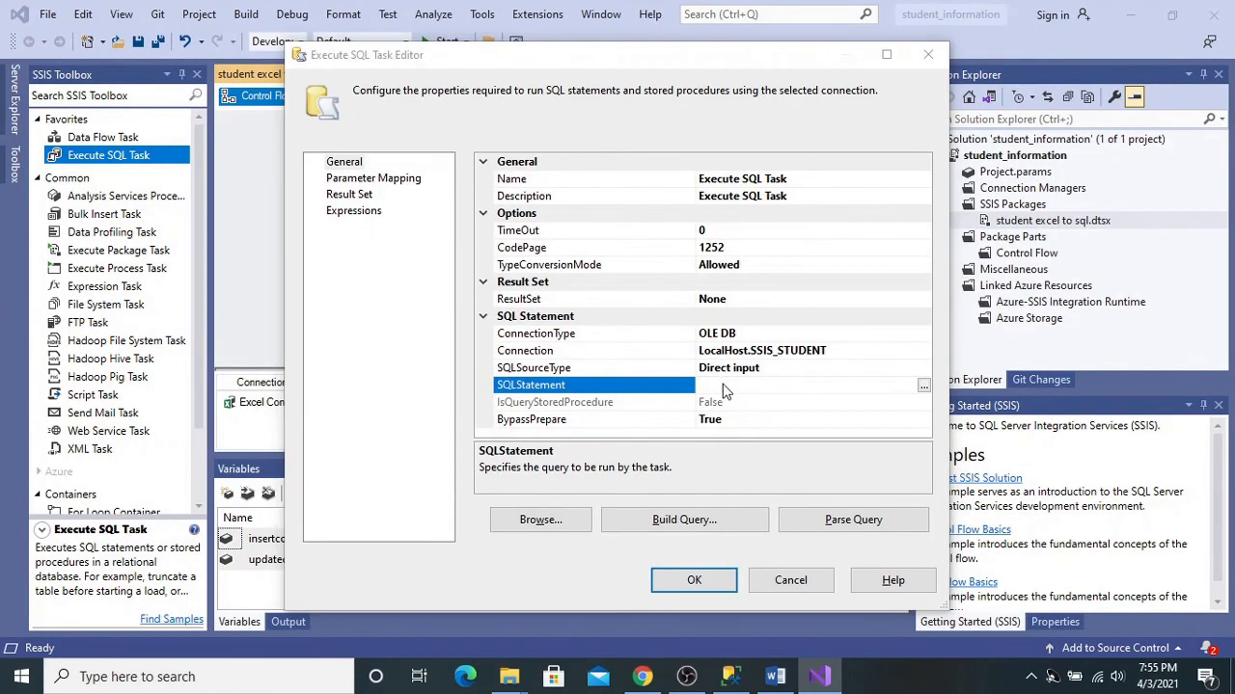
{"action": "key", "text": "alt+Tab"}
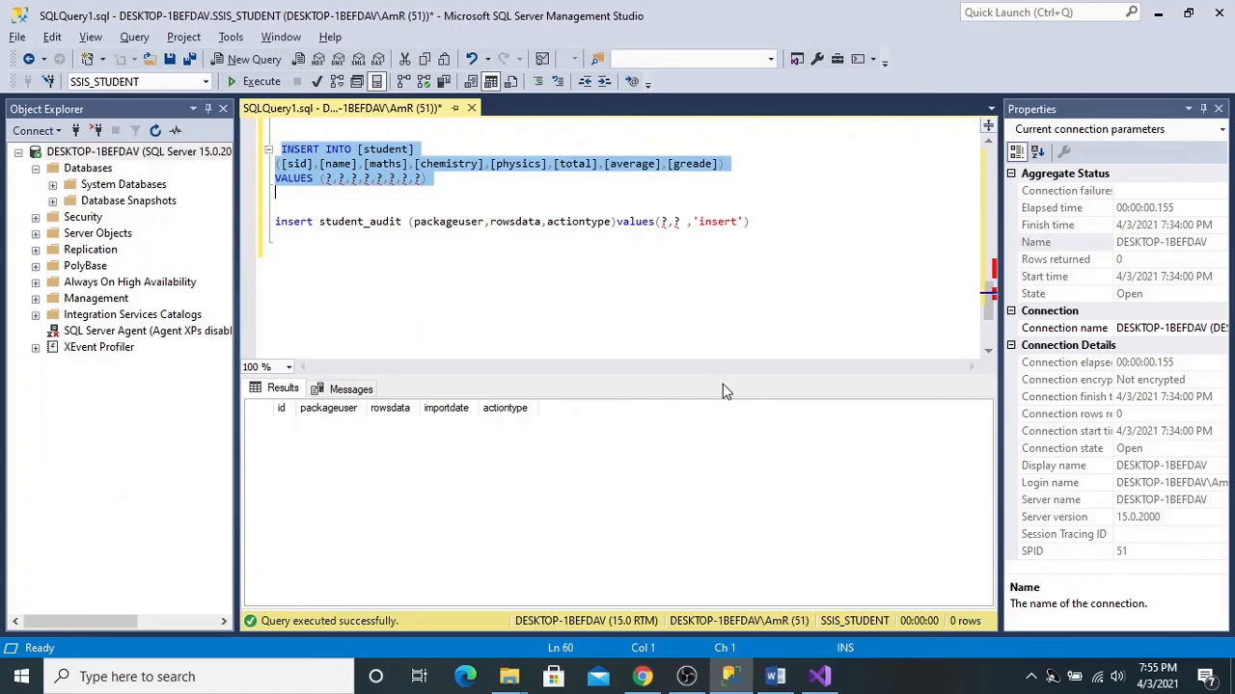
{"action": "left_click", "coordinate": [357, 198]}
{"action": "scroll", "coordinate": [358, 198], "scroll_direction": "up", "scroll_amount": 4}
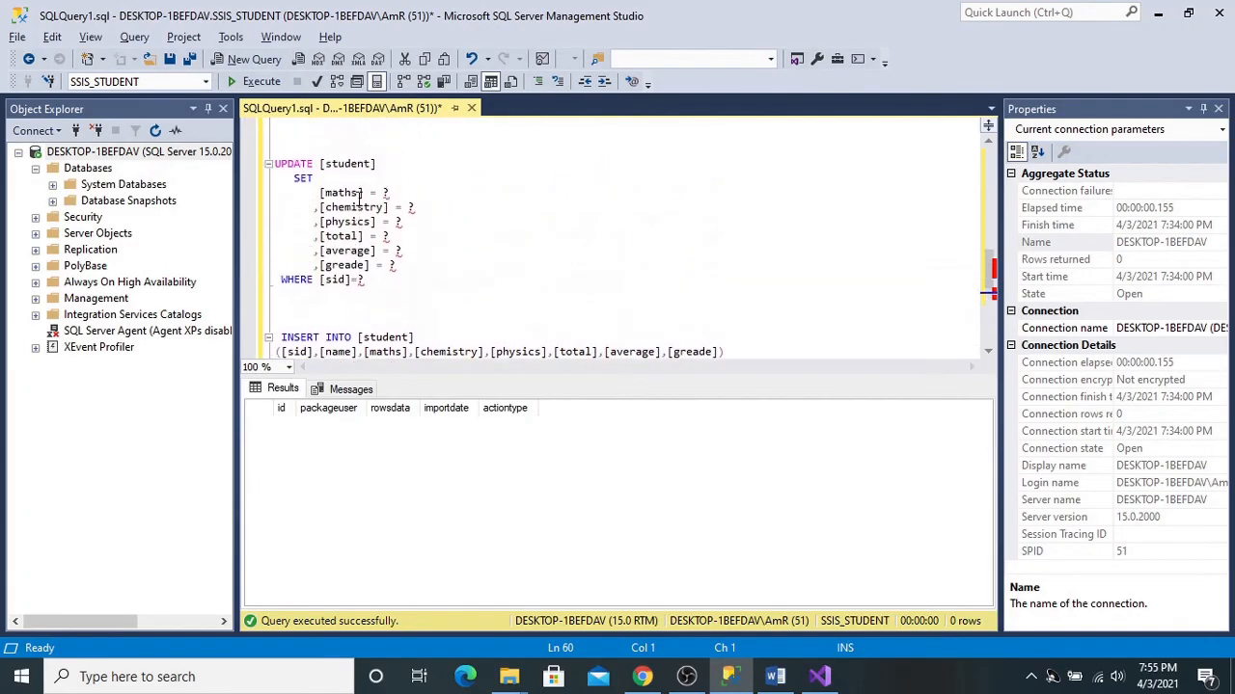
{"action": "scroll", "coordinate": [357, 198], "scroll_direction": "down", "scroll_amount": 3}
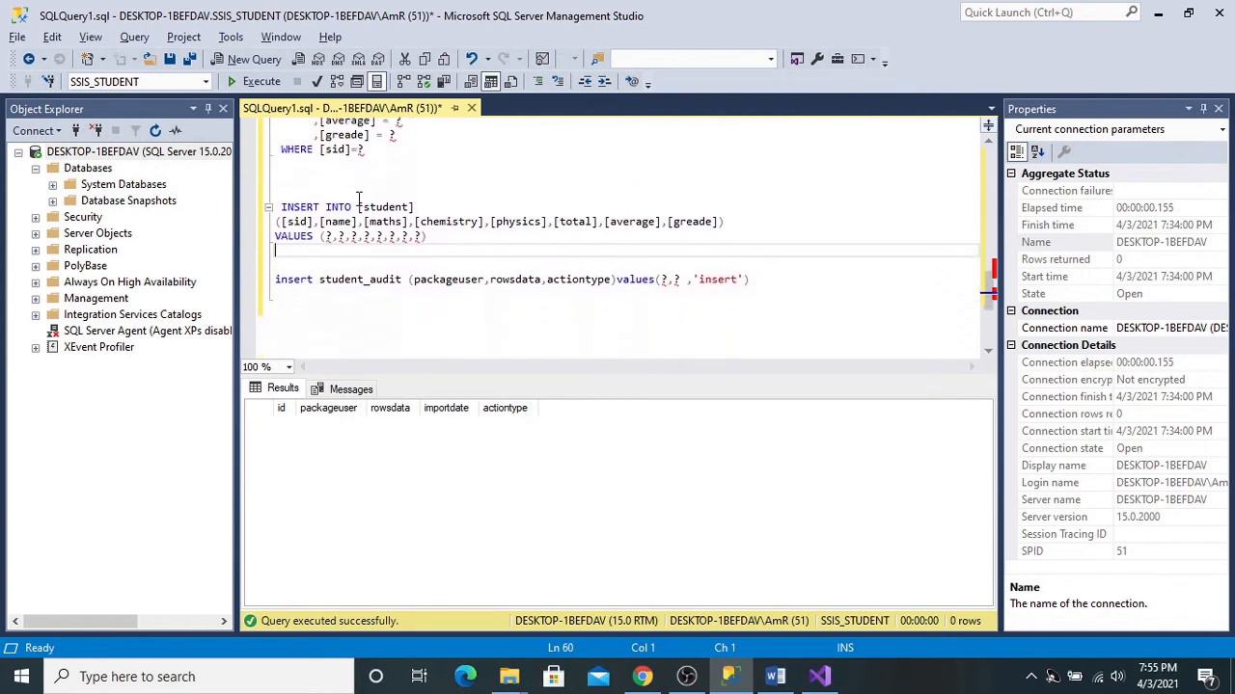
{"action": "left_click", "coordinate": [276, 264]}
{"action": "left_click_drag", "start_coordinate": [277, 265], "coordinate": [278, 273]}
{"action": "key", "text": "ctrl+c"}
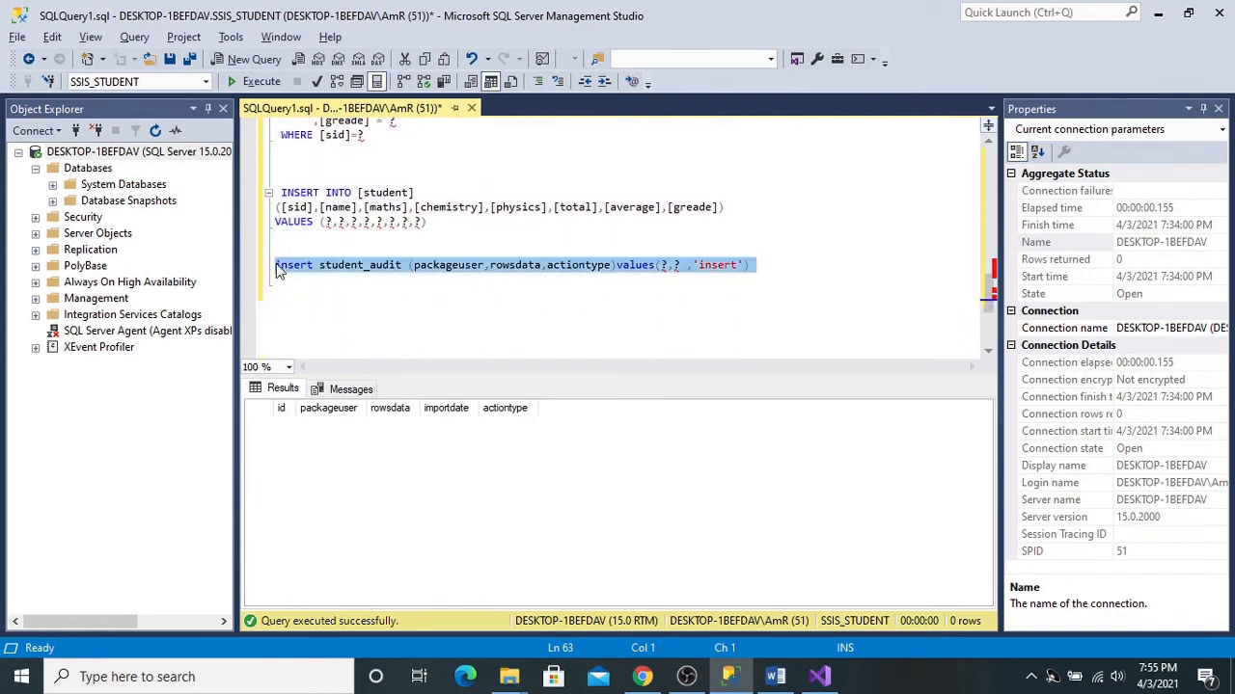
Step: Back in Visual Studio, paste the copied insert student_audit statement into the Execute SQL Task's query editor
{"action": "key", "text": "alt+Tab"}
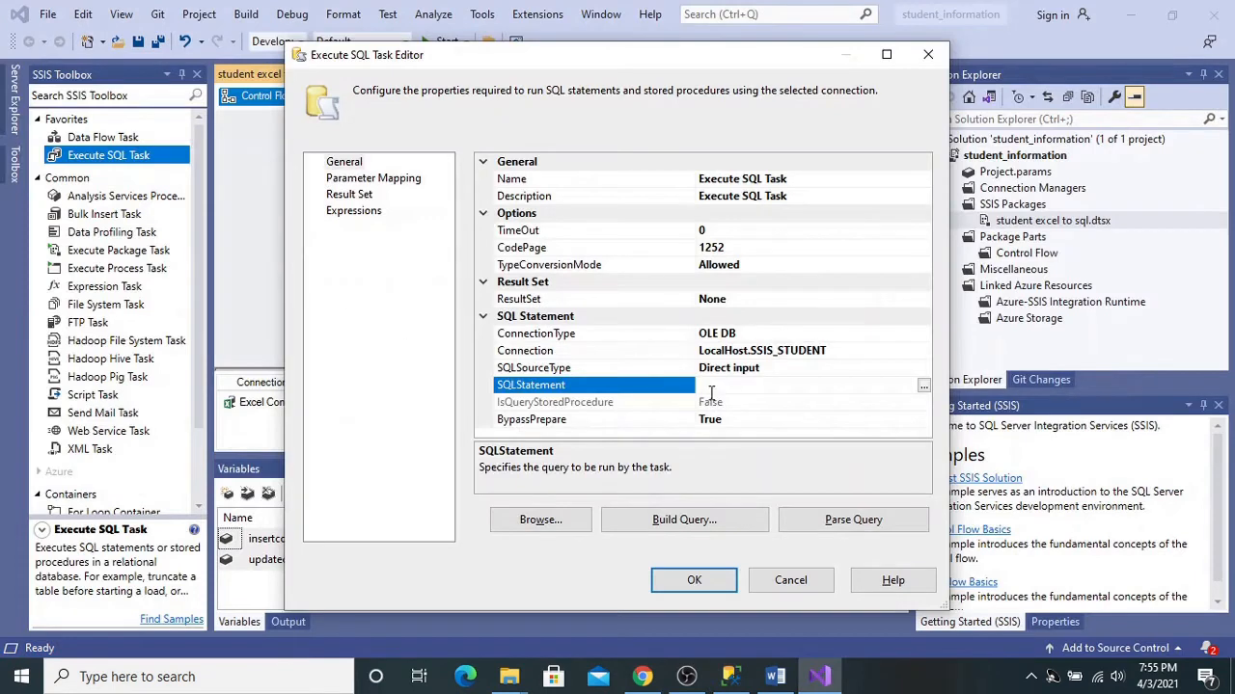
{"action": "left_click", "coordinate": [924, 387]}
{"action": "key", "text": "ctrl+v"}
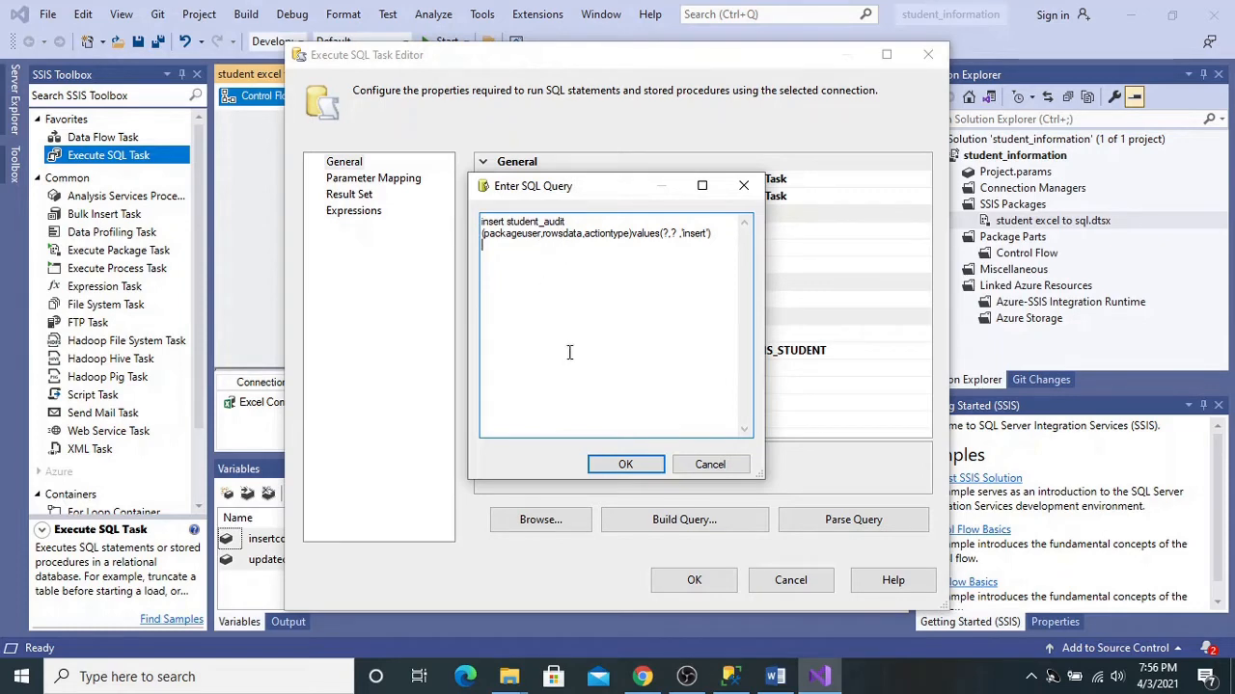
Step: Switch to SQL Server Management Studio and place the cursor after importdate's date type in the student_audit CREATE TABLE statement
{"action": "left_click", "coordinate": [730, 676]}
{"action": "scroll", "coordinate": [499, 265], "scroll_direction": "up", "scroll_amount": 10}
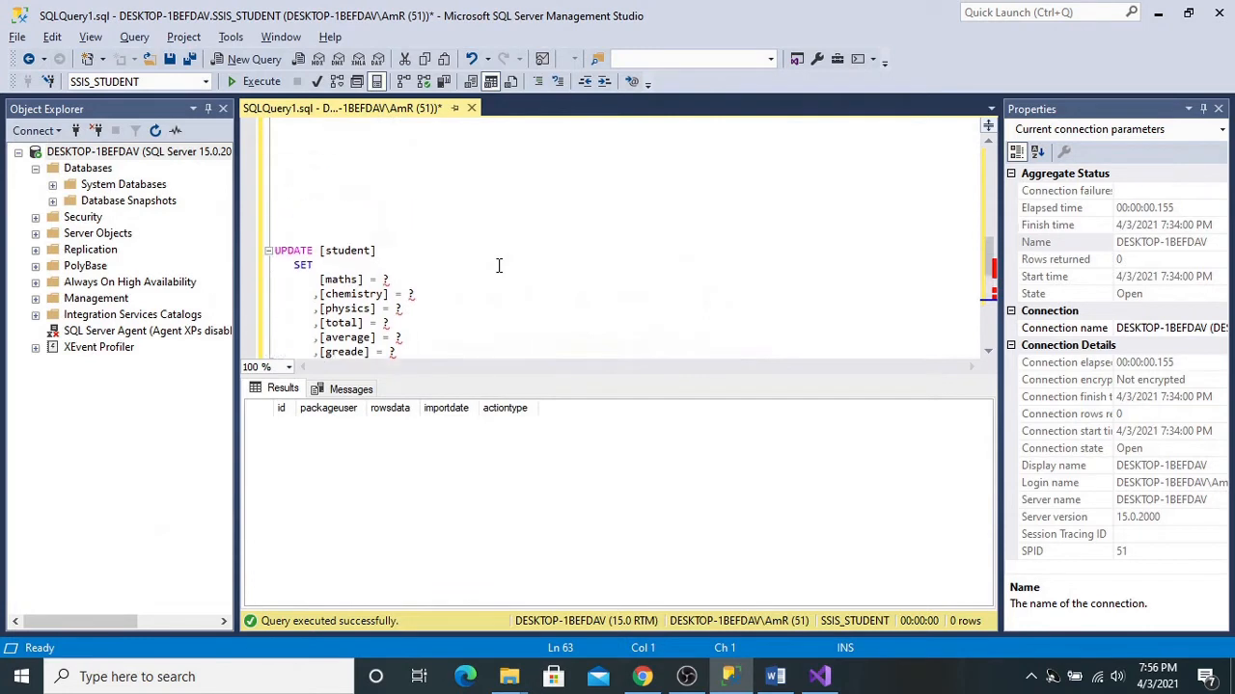
{"action": "scroll", "coordinate": [499, 265], "scroll_direction": "up", "scroll_amount": 1}
{"action": "scroll", "coordinate": [498, 265], "scroll_direction": "down", "scroll_amount": 1}
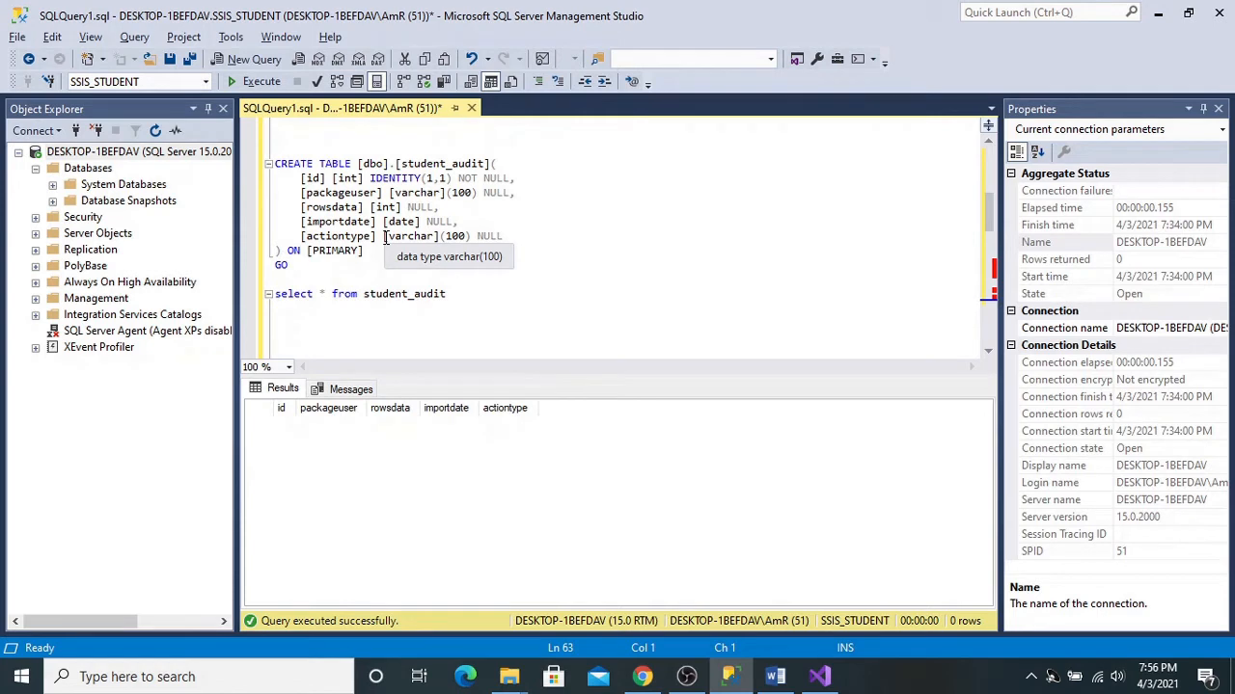
{"action": "left_click", "coordinate": [423, 222]}
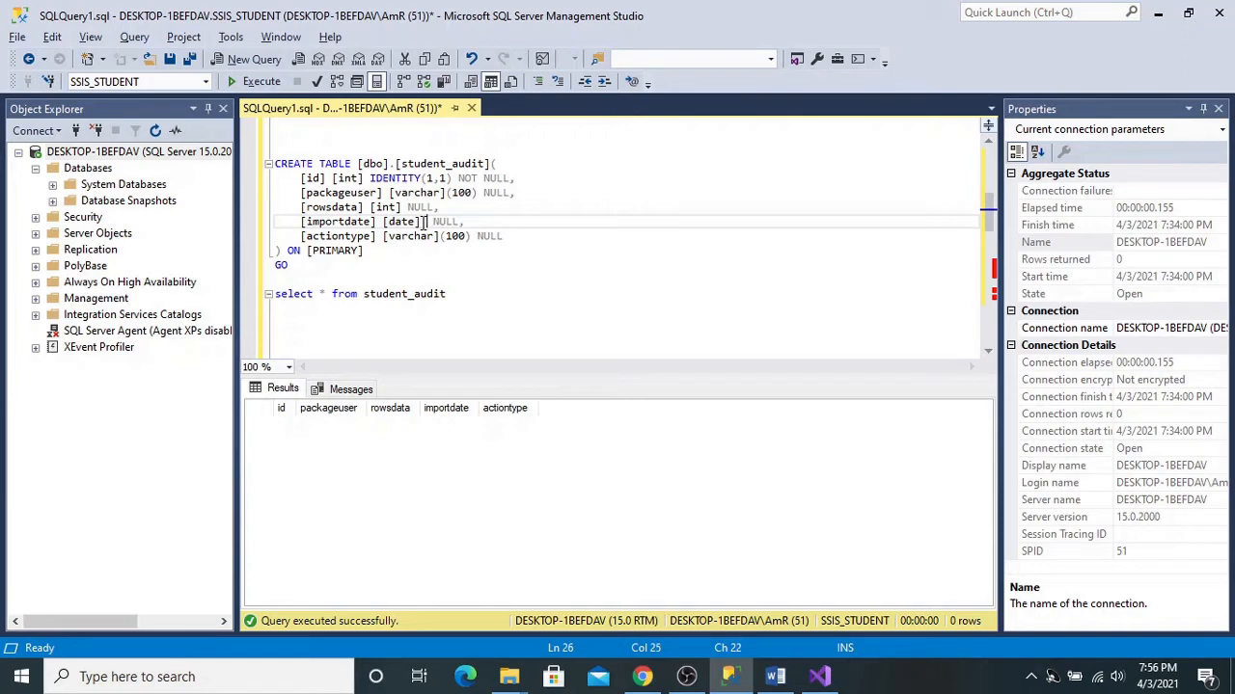
{"action": "type", "text": "det"}
{"action": "key", "text": "BackSpace"}
{"action": "key", "text": "BackSpace"}
{"action": "type", "text": "dfu"}
{"action": "type", "text": "alt"}
{"action": "key", "text": "BackSpace"}
{"action": "key", "text": "BackSpace"}
{"action": "key", "text": "BackSpace"}
{"action": "key", "text": "BackSpace"}
{"action": "key", "text": "BackSpace"}
{"action": "key", "text": "BackSpace"}
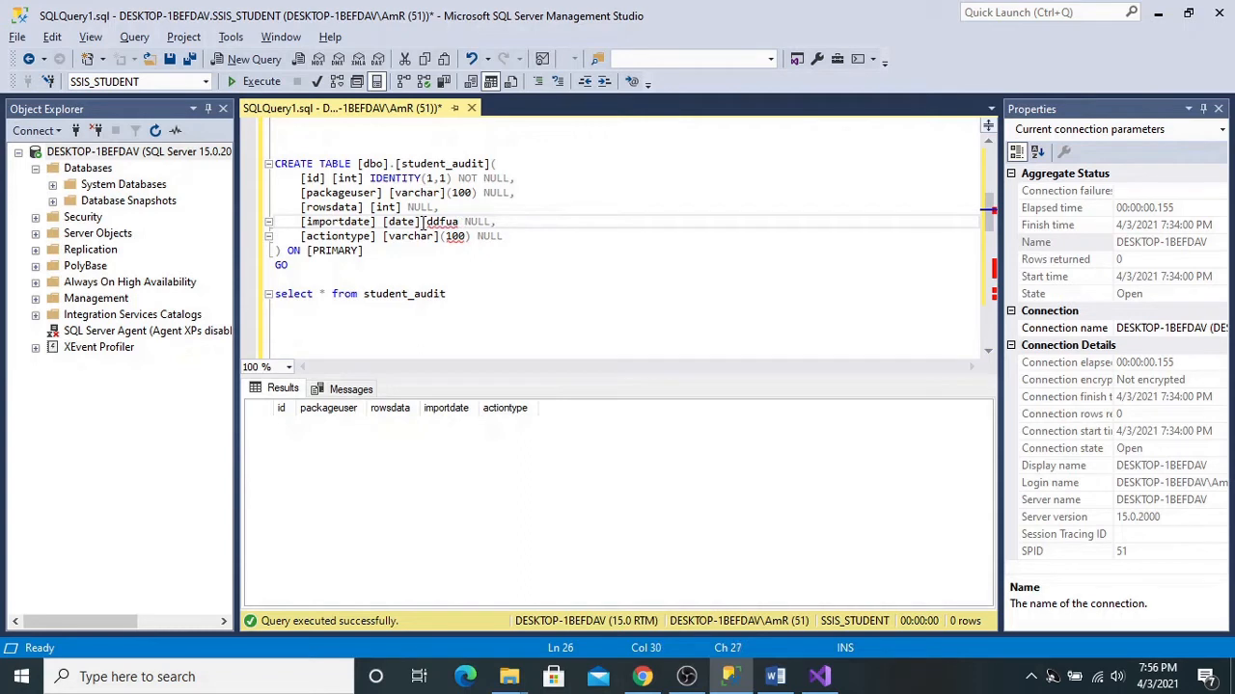
{"action": "type", "text": "efualt"}
{"action": "left_click", "coordinate": [425, 221]}
{"action": "right_click", "coordinate": [445, 222]}
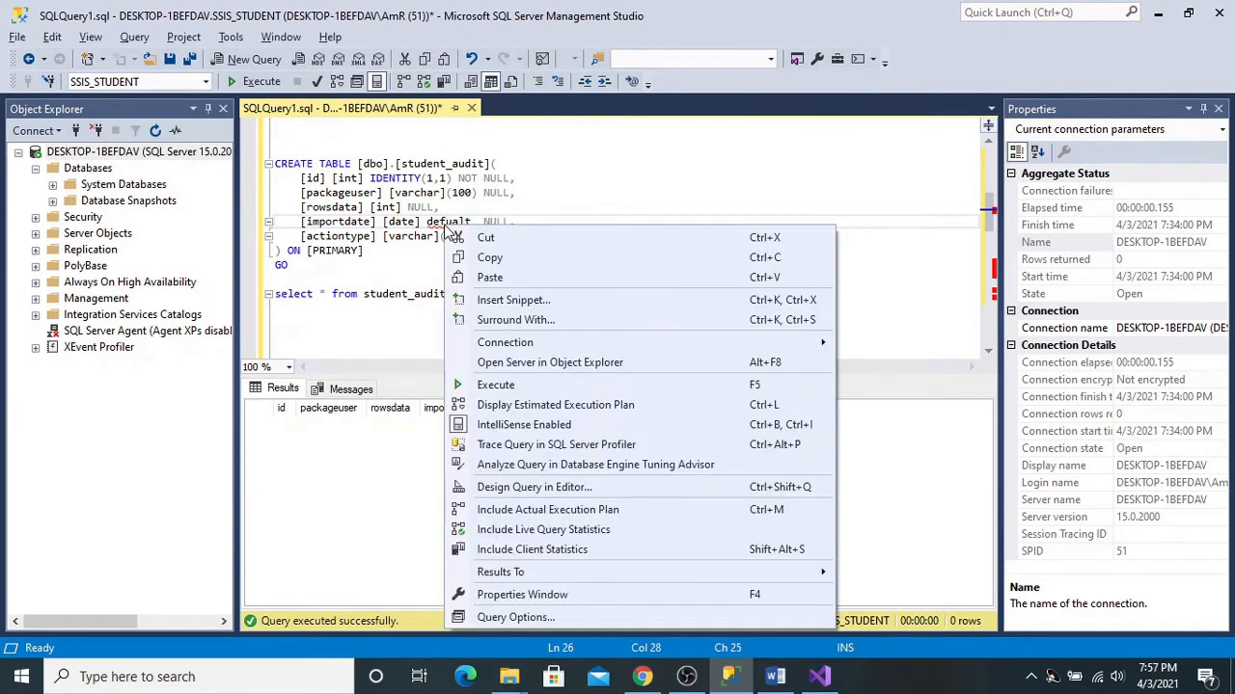
{"action": "left_click", "coordinate": [432, 221]}
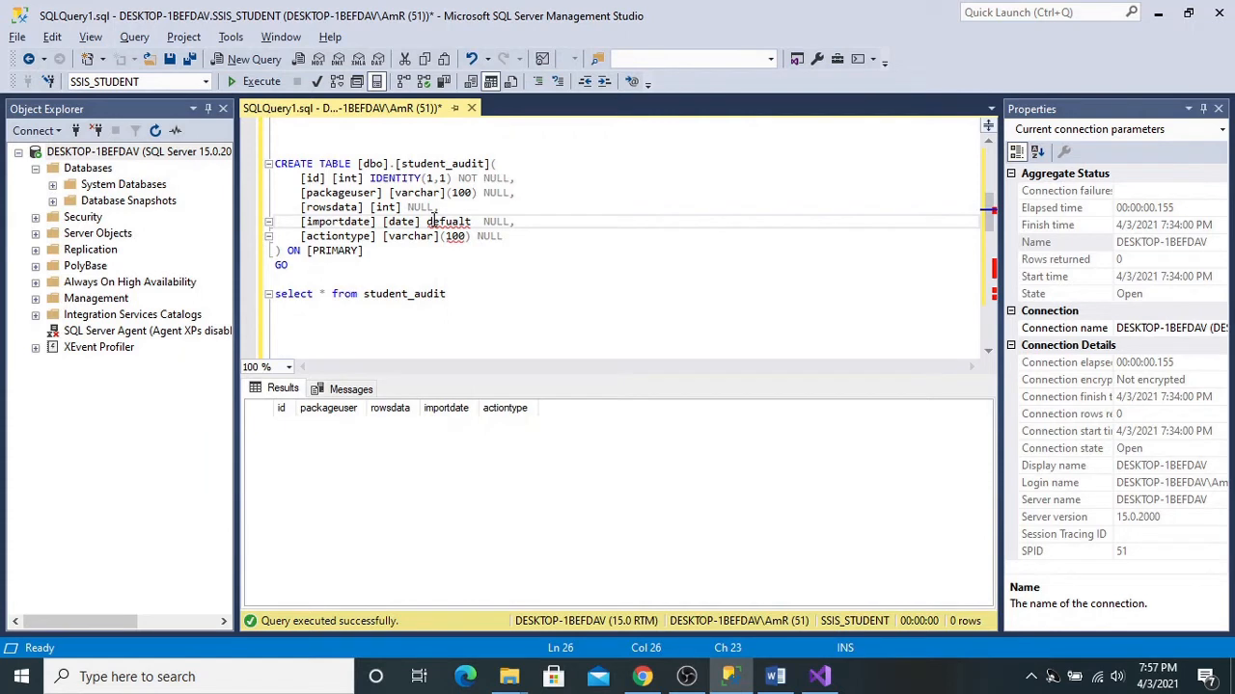
{"action": "key", "text": "Right"}
{"action": "key", "text": "Right"}
{"action": "key", "text": "Right"}
{"action": "key", "text": "Delete"}
{"action": "key", "text": "Delete"}
{"action": "key", "text": "BackSpace"}
{"action": "key", "text": "BackSpace"}
{"action": "key", "text": "BackSpace"}
{"action": "key", "text": "BackSpace"}
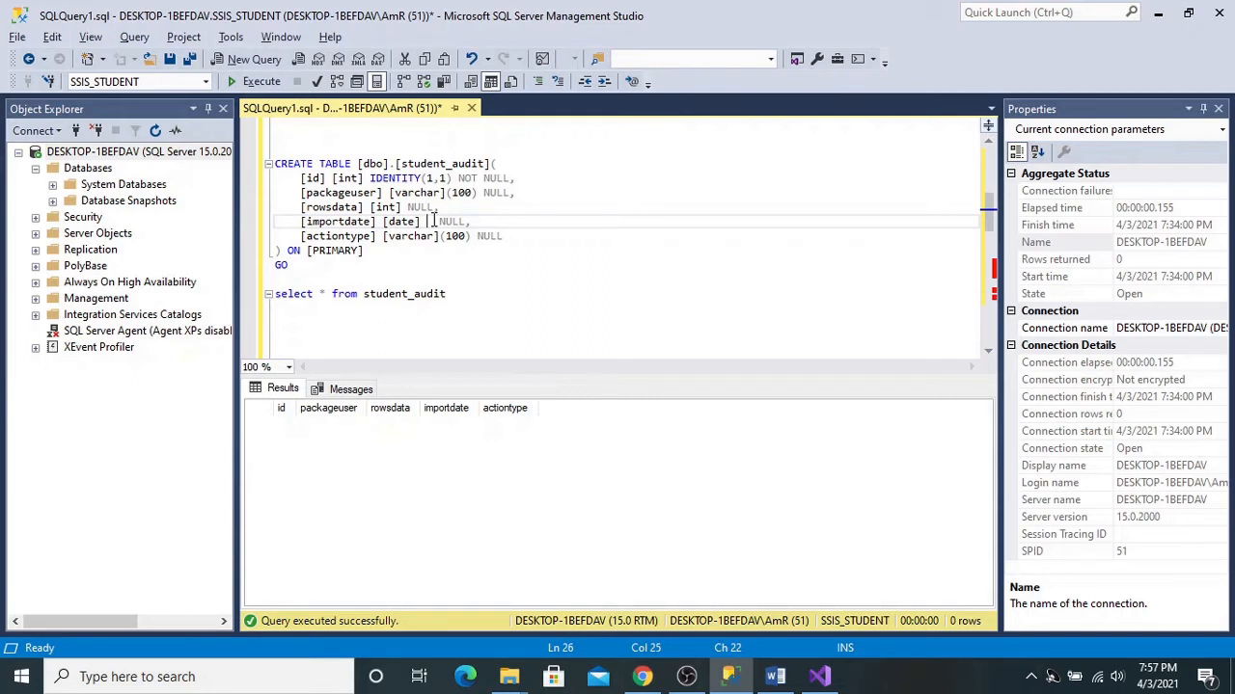
Step: Add default getdate() to the importdate column definition, directly after its date type
{"action": "type", "text": "det"}
{"action": "key", "text": "BackSpace"}
{"action": "type", "text": "faut"}
{"action": "key", "text": "BackSpace"}
{"action": "type", "text": "l"}
{"action": "type", "text": "t"}
{"action": "type", "text": " ge"}
{"action": "type", "text": "tda"}
{"action": "type", "text": "te"}
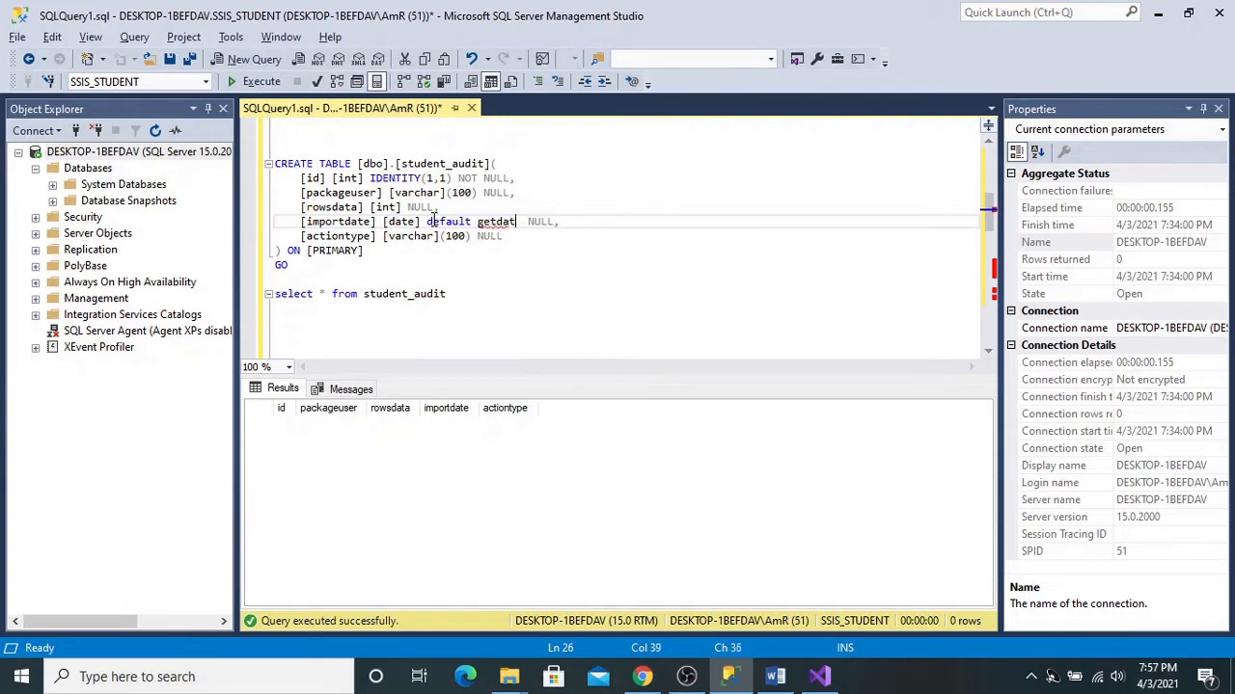
{"action": "type", "text": "()"}
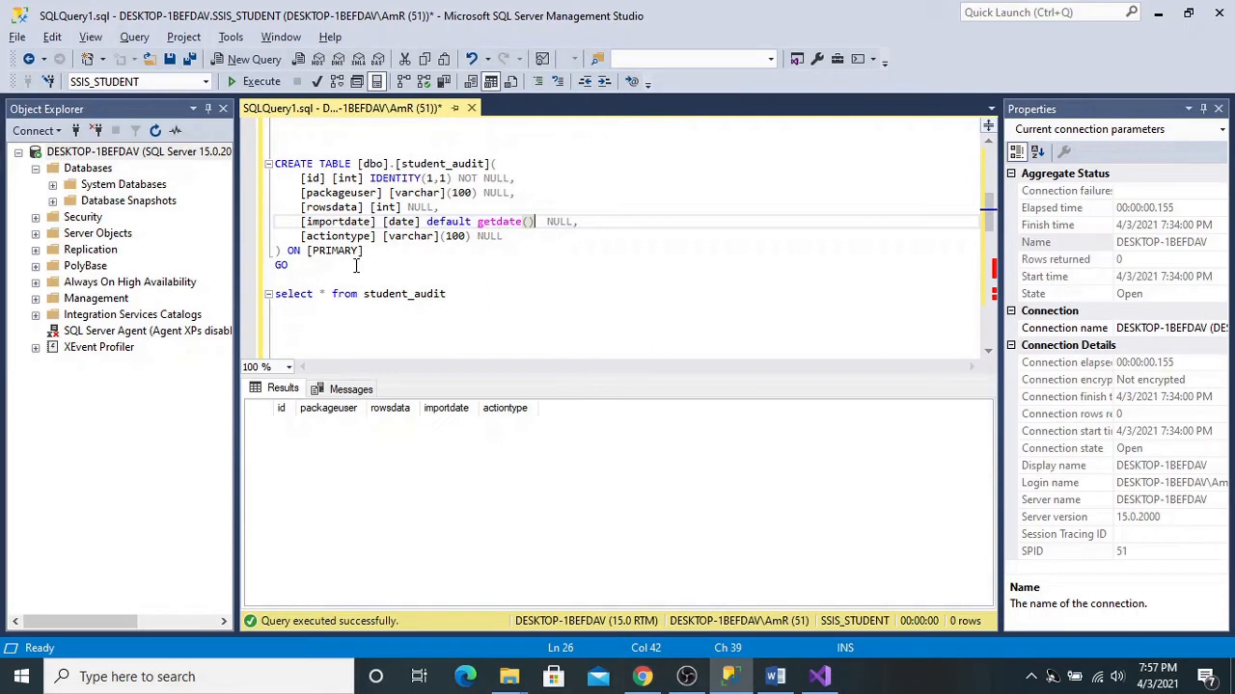
Step: On a new line below the student_audit select query, write drop [student_audit], copying the table name from the CREATE TABLE statement
{"action": "left_click", "coordinate": [283, 312]}
{"action": "key", "text": "Return"}
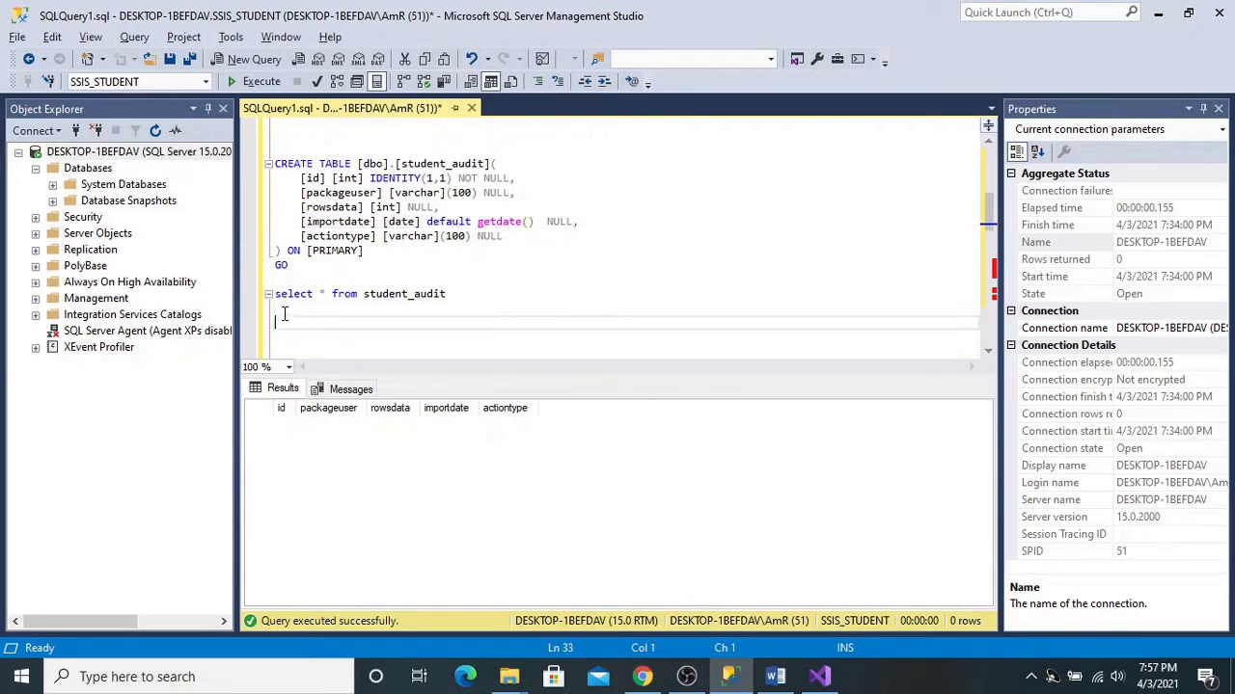
{"action": "type", "text": "drop"}
{"action": "triple_click", "coordinate": [425, 163]}
{"action": "left_click", "coordinate": [425, 163]}
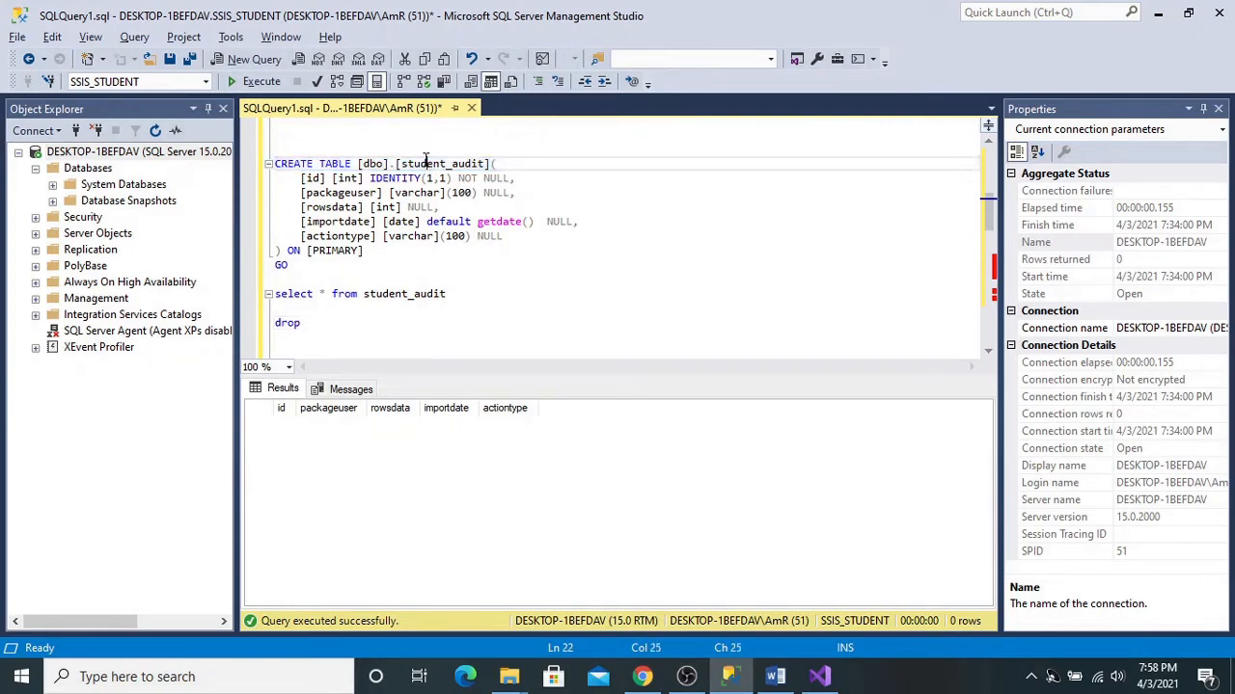
{"action": "double_click", "coordinate": [426, 163]}
{"action": "key", "text": "ctrl+c"}
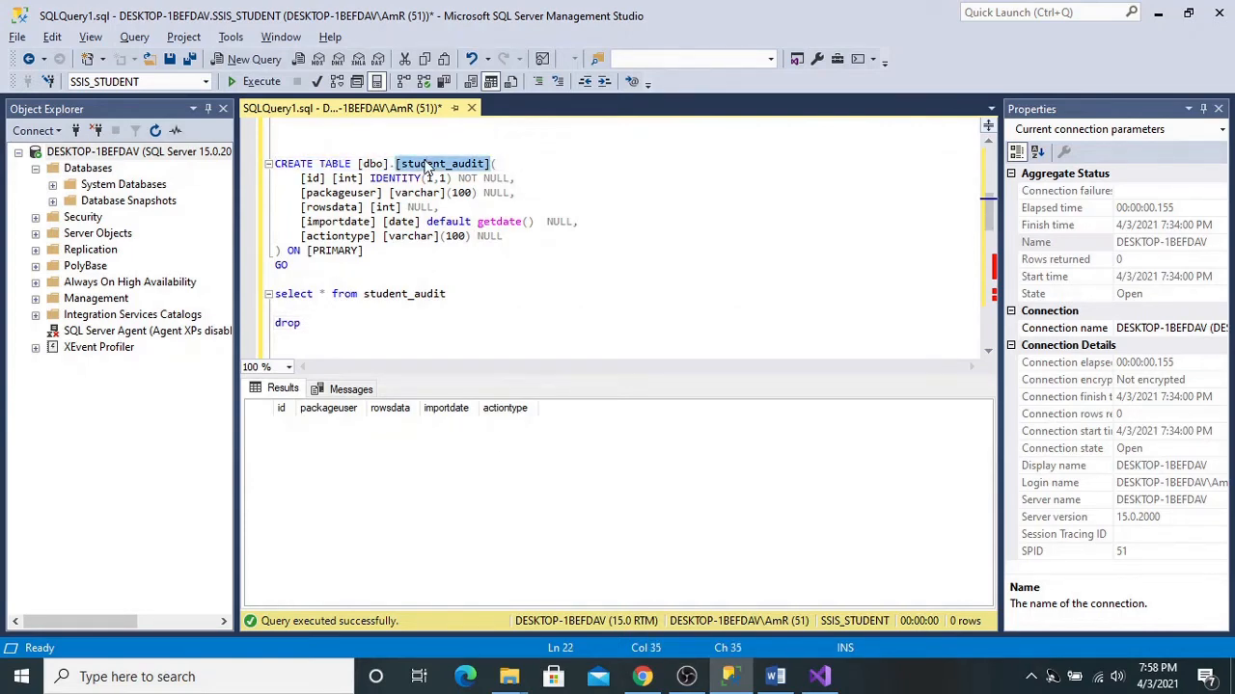
{"action": "left_click", "coordinate": [328, 329]}
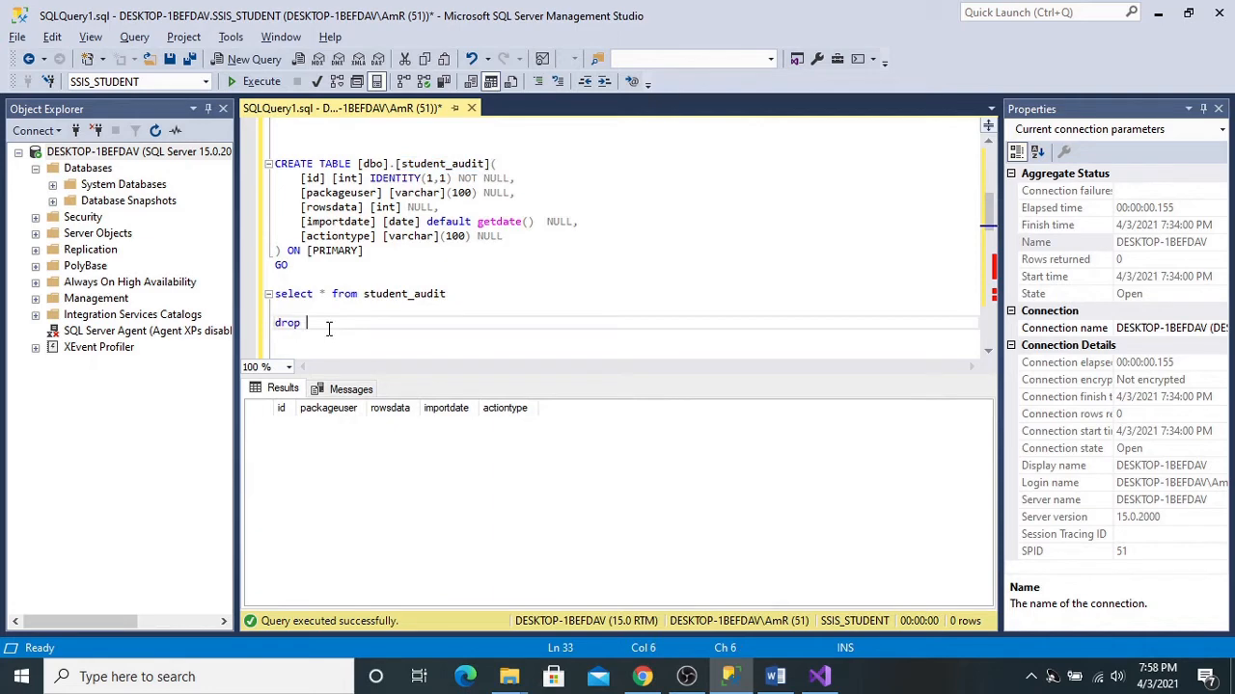
{"action": "key", "text": "ctrl+v"}
{"action": "key", "text": "Return"}
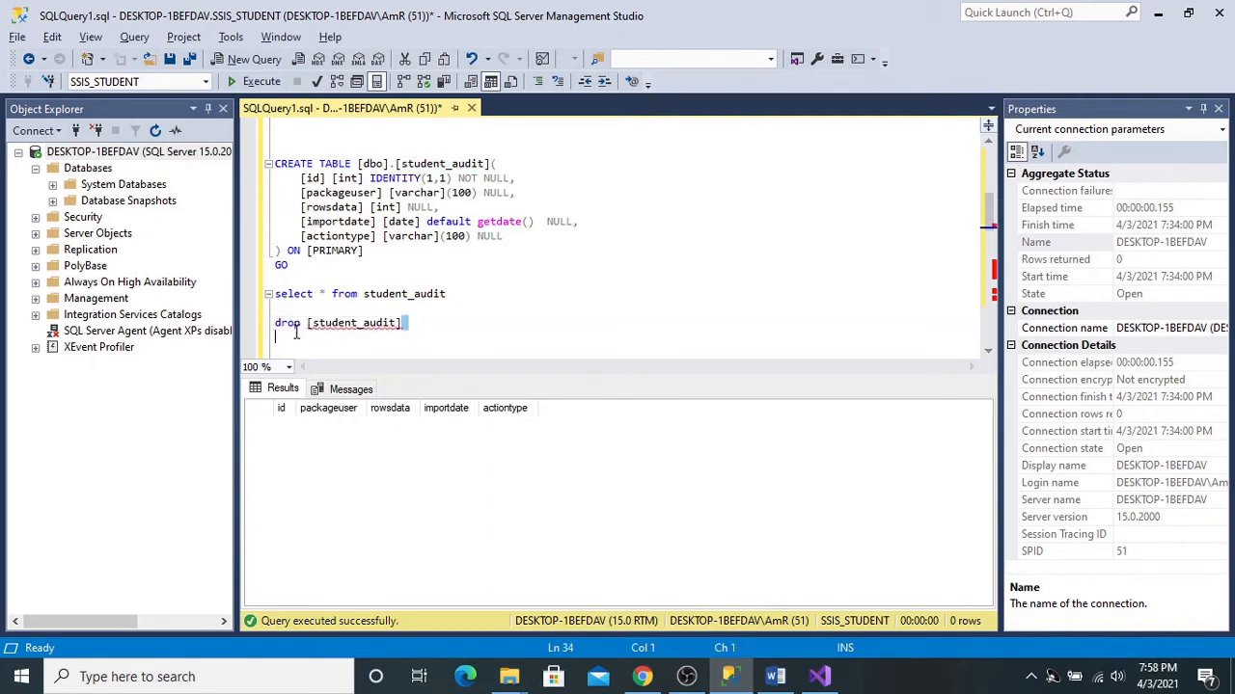
Step: Complete the statement as drop table [student_audit] and execute only that statement
{"action": "left_click_drag", "start_coordinate": [296, 332], "coordinate": [280, 323]}
{"action": "left_click", "coordinate": [301, 323]}
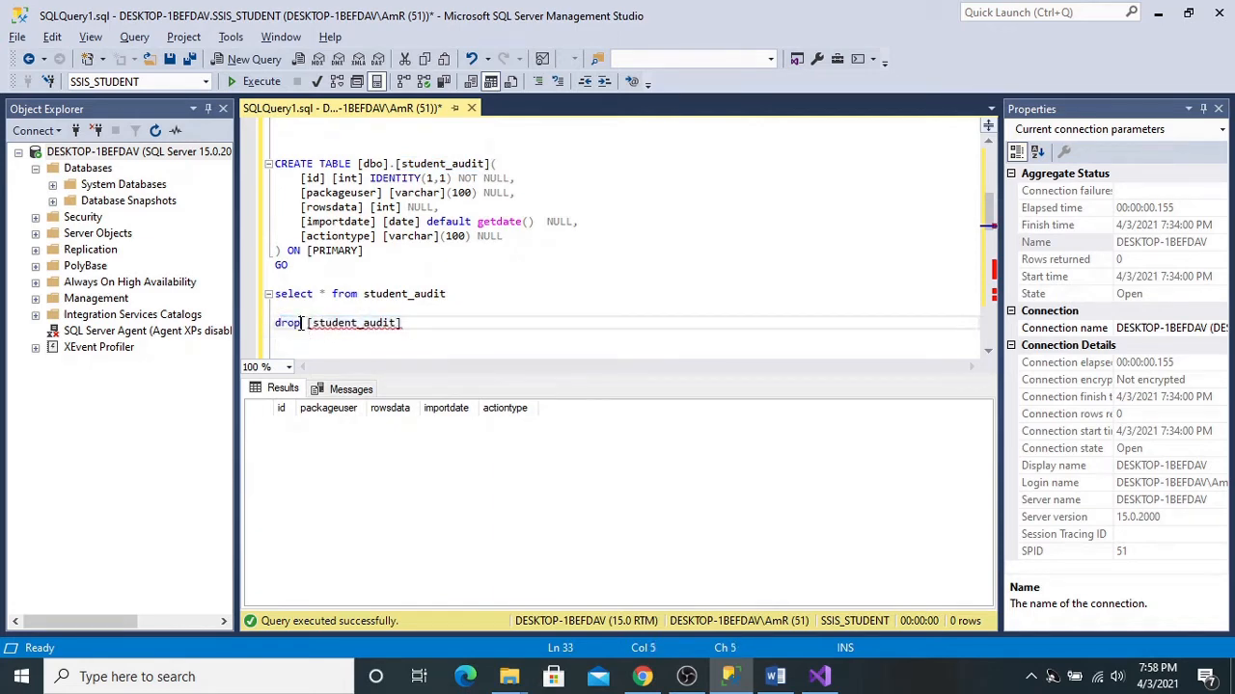
{"action": "type", "text": "tab"}
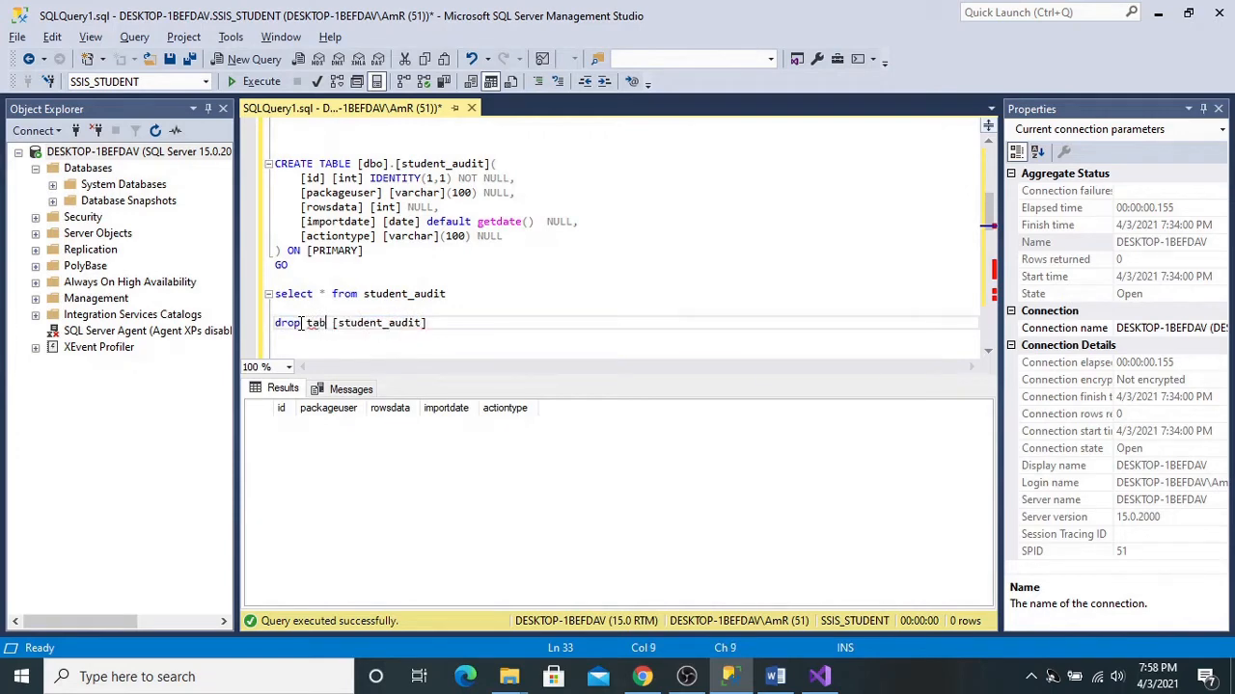
{"action": "type", "text": "le"}
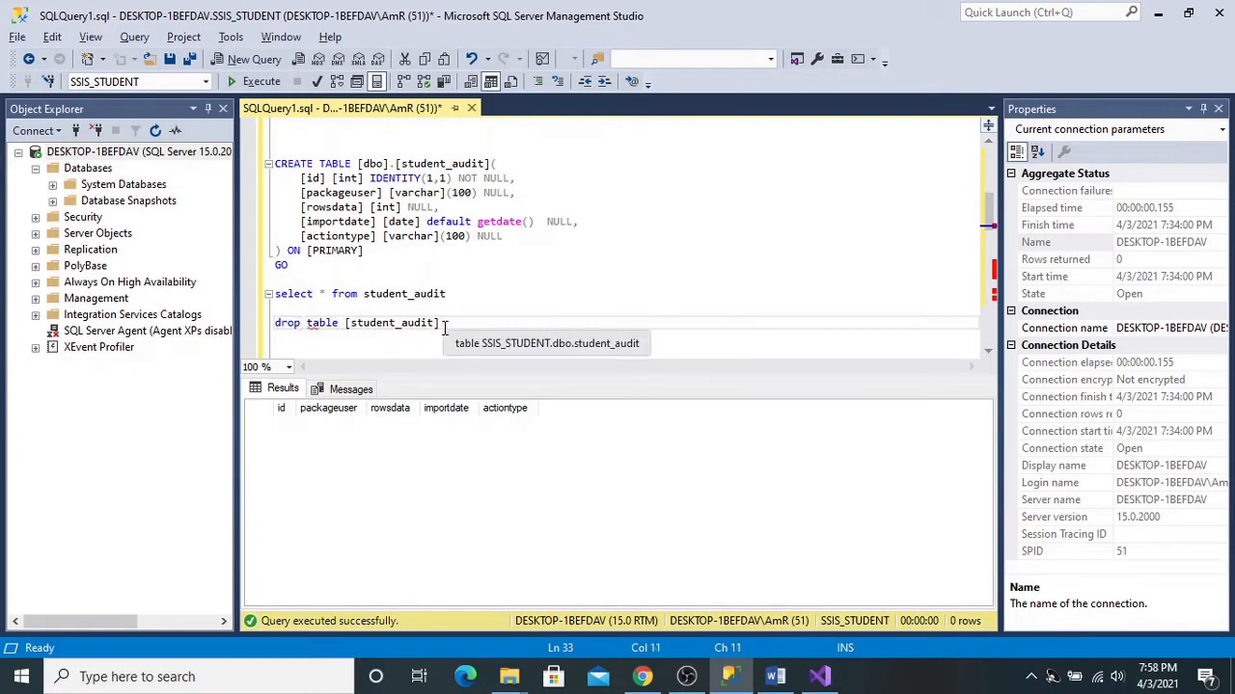
{"action": "left_click_drag", "start_coordinate": [441, 324], "coordinate": [274, 324]}
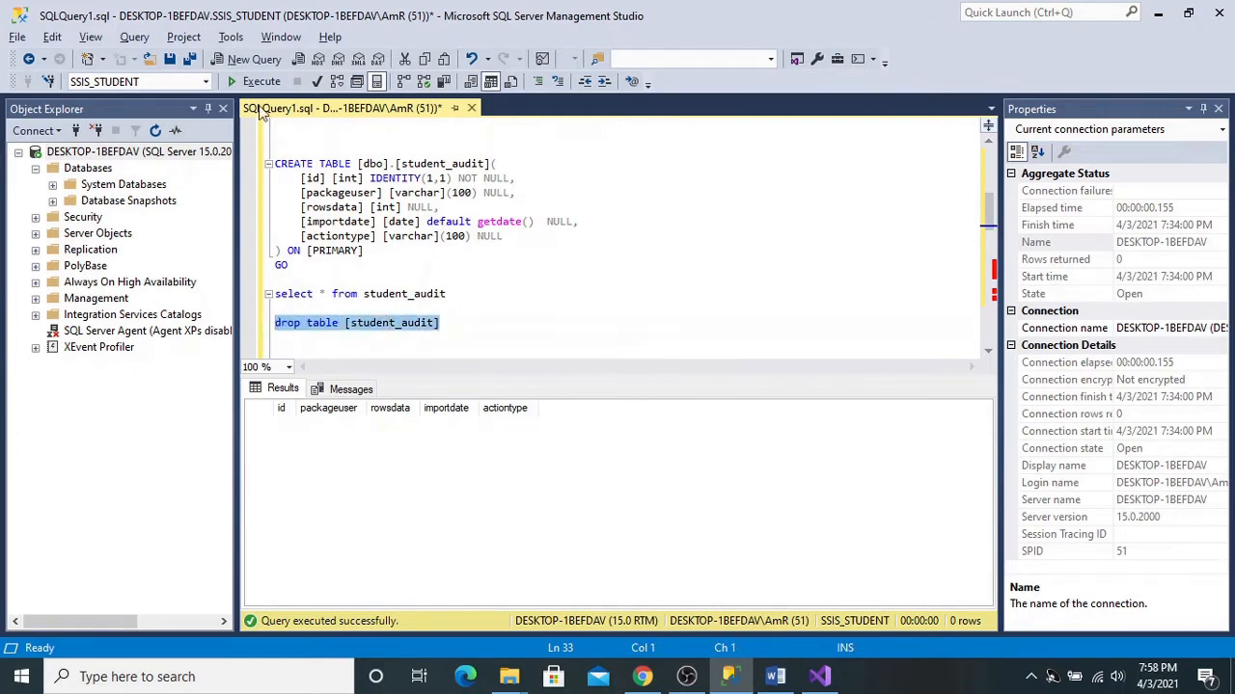
{"action": "left_click", "coordinate": [255, 81]}
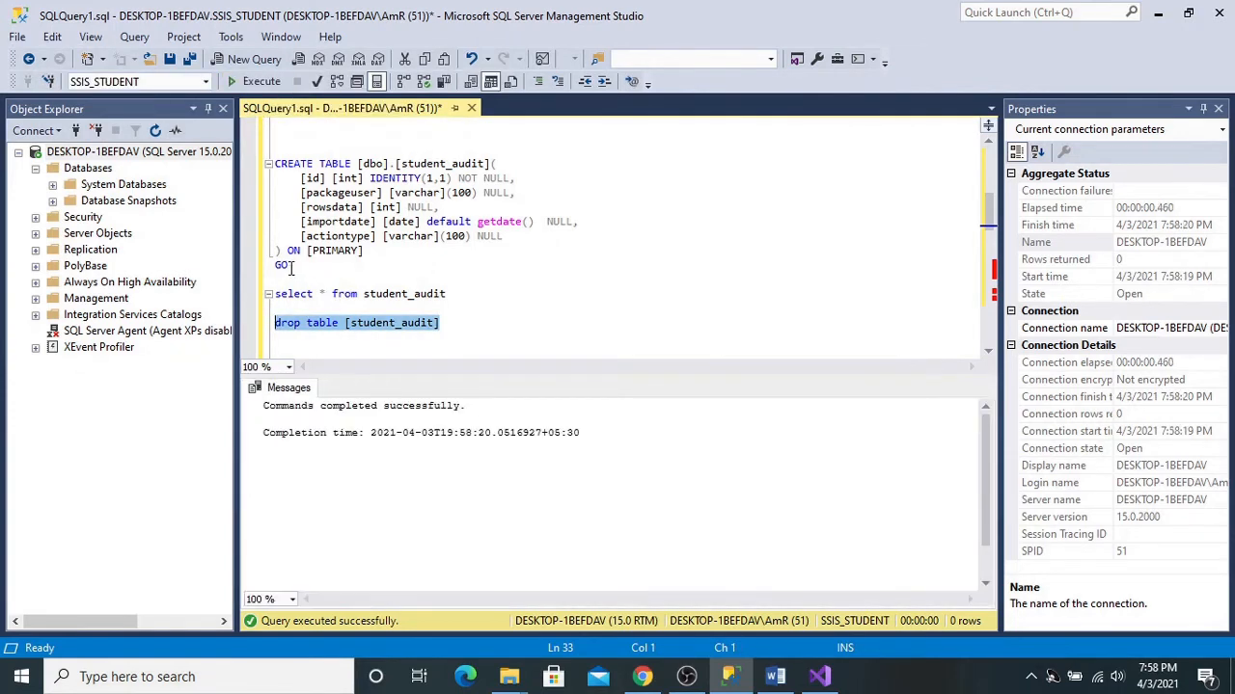
Step: Execute only the CREATE TABLE statement for student_audit, including its GO line, to recreate the table
{"action": "left_click_drag", "start_coordinate": [291, 269], "coordinate": [287, 169]}
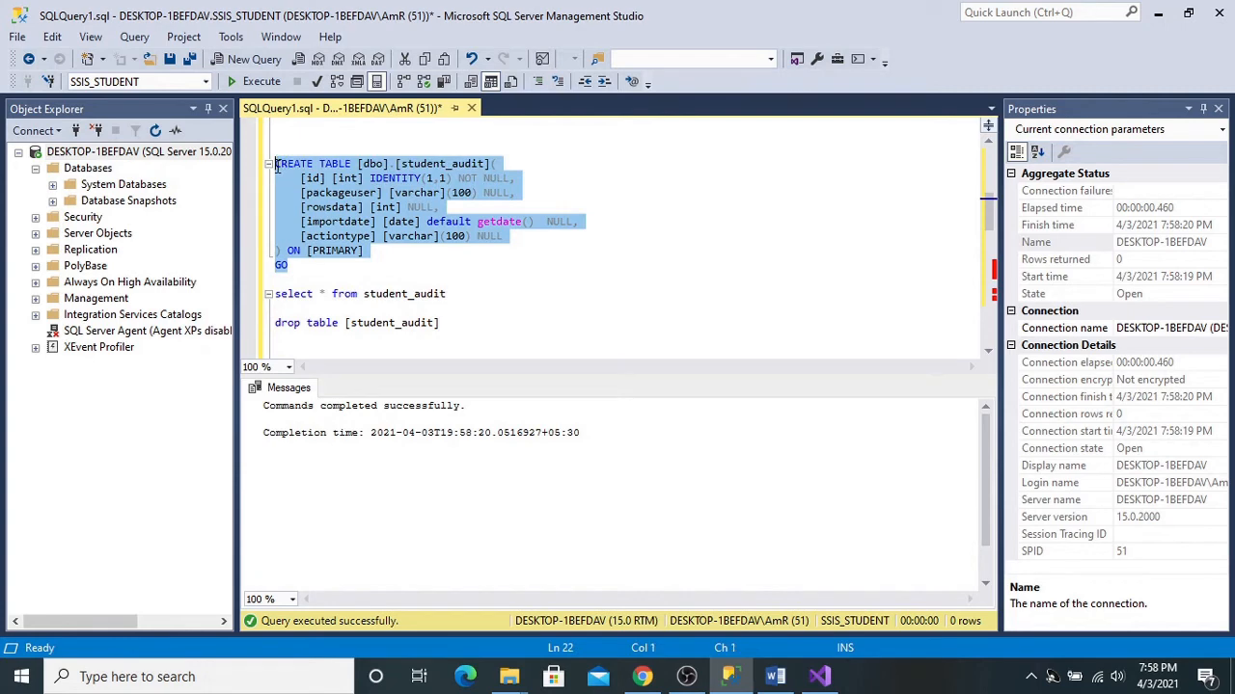
{"action": "left_click", "coordinate": [258, 81]}
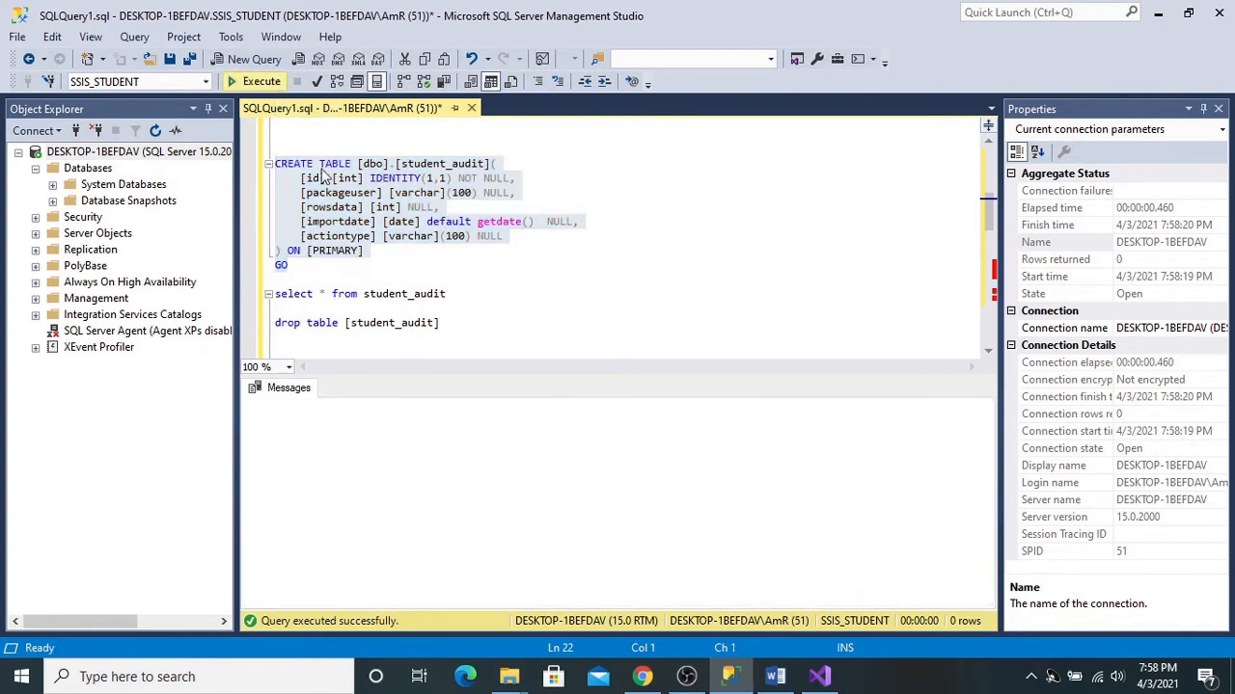
{"action": "left_click", "coordinate": [487, 271]}
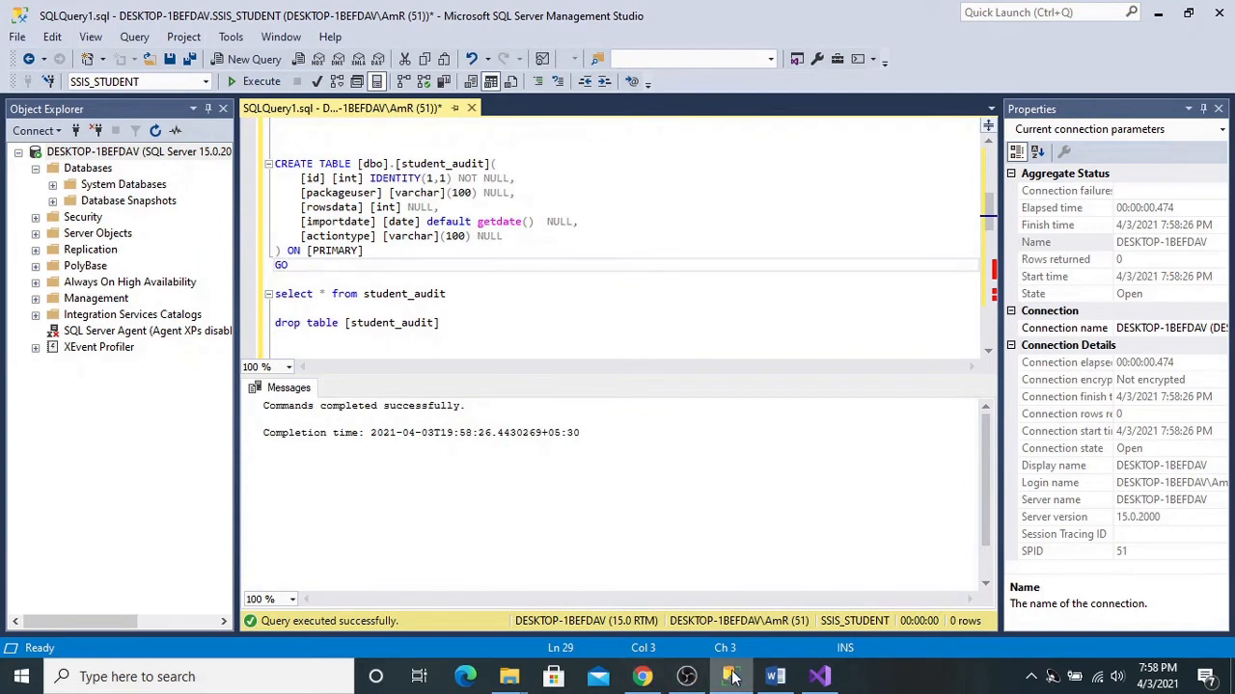
Step: Switch to Visual Studio, accept the entered student_audit insert query, and add two parameter mappings to Execute SQL Task
{"action": "left_click", "coordinate": [822, 681]}
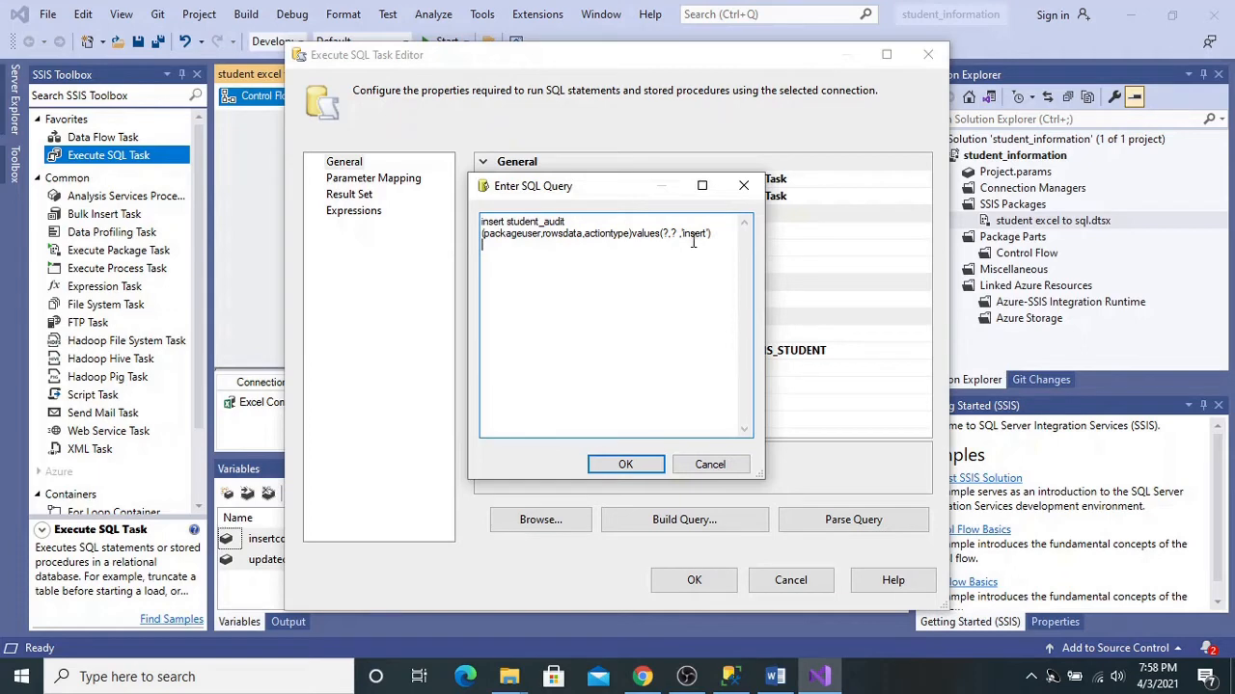
{"action": "left_click", "coordinate": [624, 465]}
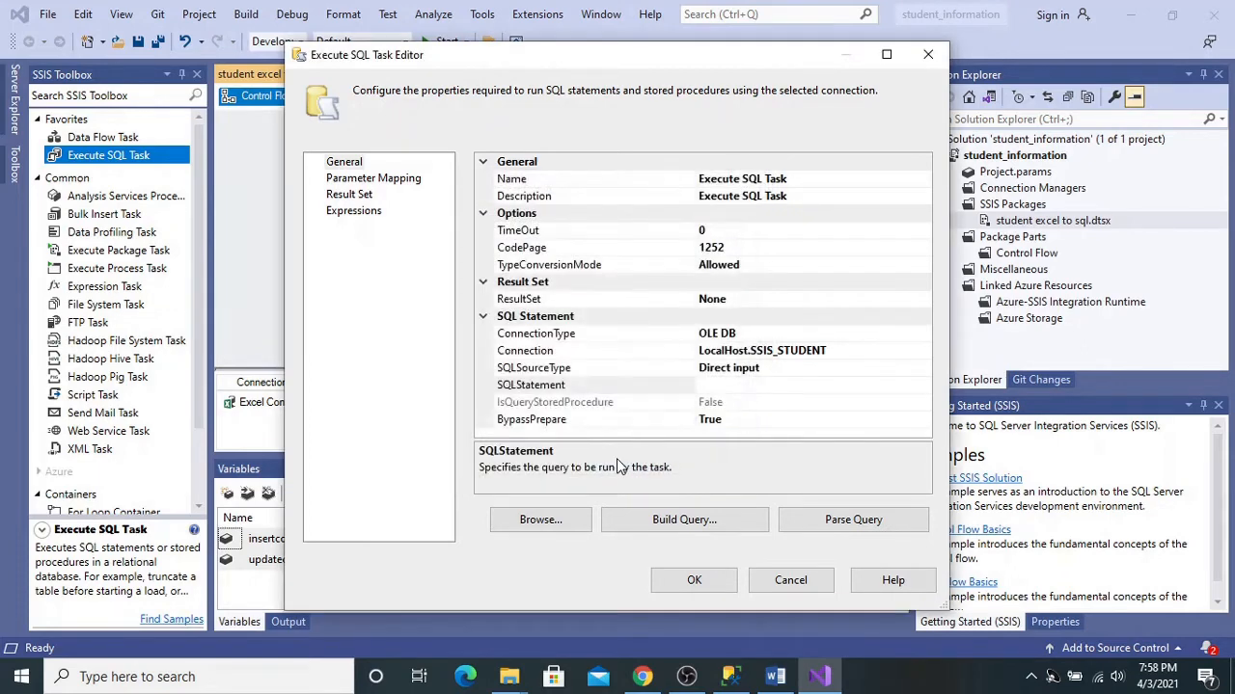
{"action": "left_click", "coordinate": [371, 179]}
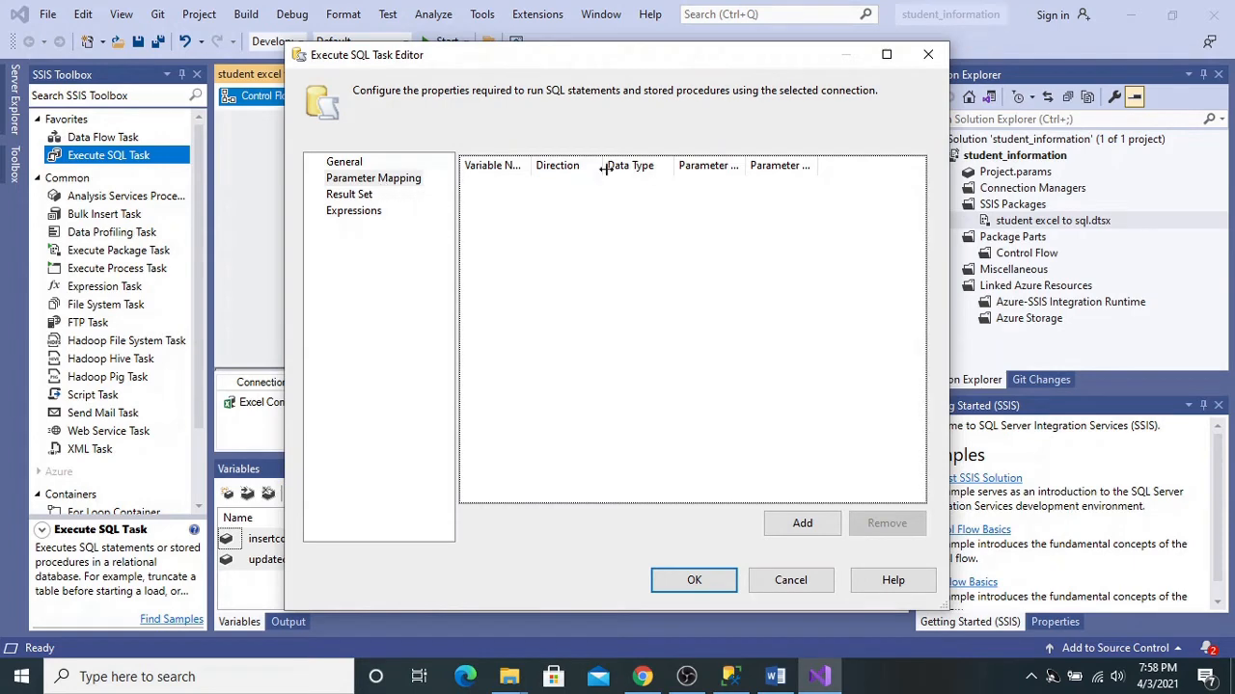
{"action": "left_click", "coordinate": [812, 527]}
{"action": "left_click", "coordinate": [813, 527]}
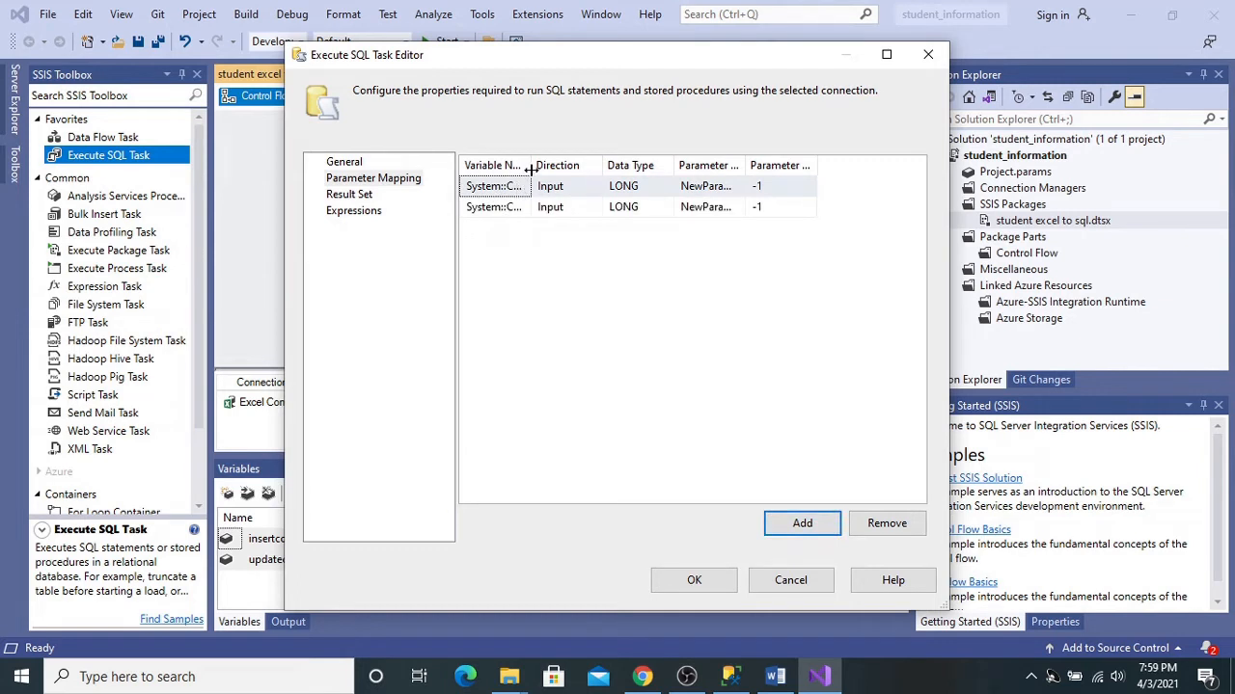
Step: Widen the Variable Name column and set the first parameter mapping's variable to System::PackageName
{"action": "left_click_drag", "start_coordinate": [530, 170], "coordinate": [598, 170]}
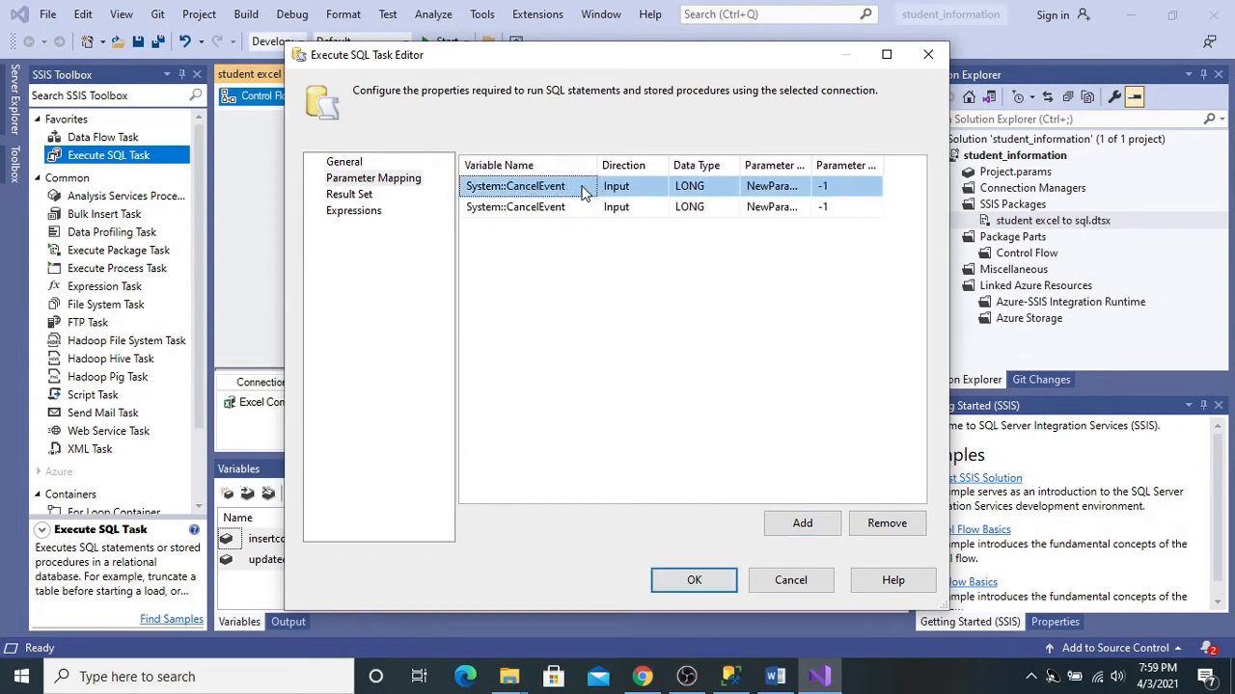
{"action": "left_click", "coordinate": [583, 189]}
{"action": "left_click", "coordinate": [589, 186]}
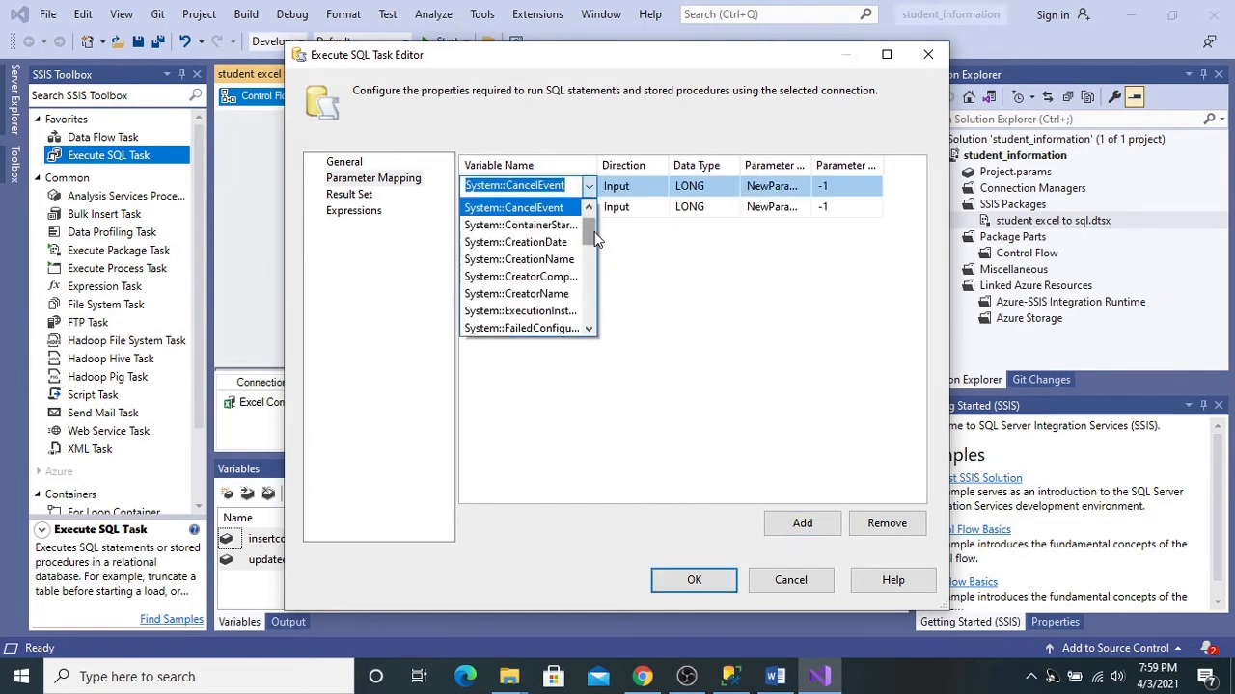
{"action": "left_click_drag", "start_coordinate": [595, 240], "coordinate": [591, 283]}
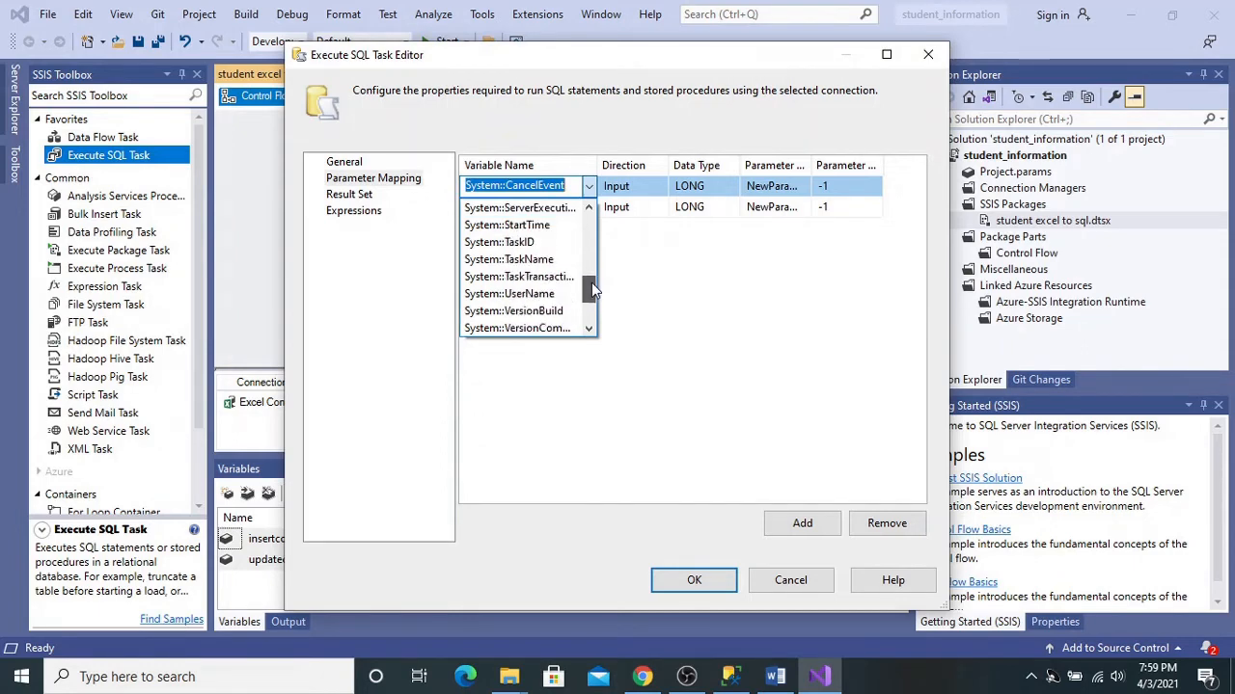
{"action": "left_click_drag", "start_coordinate": [591, 283], "coordinate": [590, 263]}
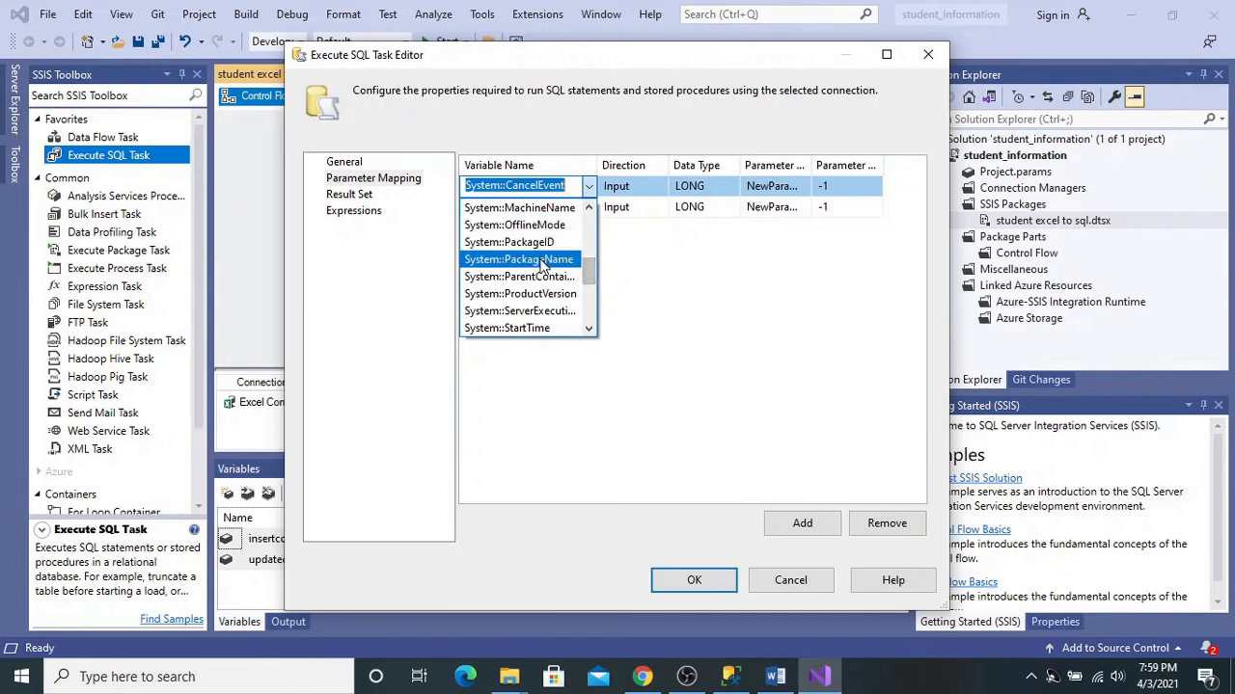
{"action": "left_click", "coordinate": [544, 261]}
Step: Set the second parameter mapping's variable to User::insertcount
{"action": "left_click", "coordinate": [567, 208]}
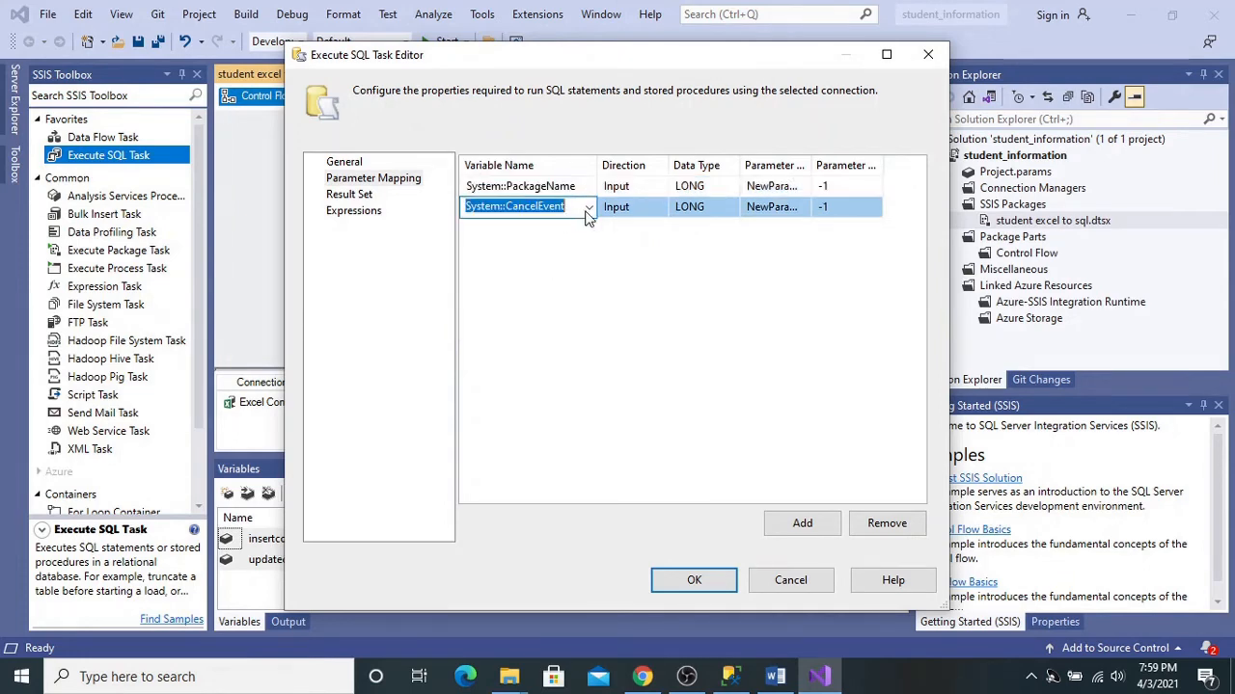
{"action": "left_click", "coordinate": [589, 208]}
{"action": "left_click_drag", "start_coordinate": [591, 252], "coordinate": [591, 331]}
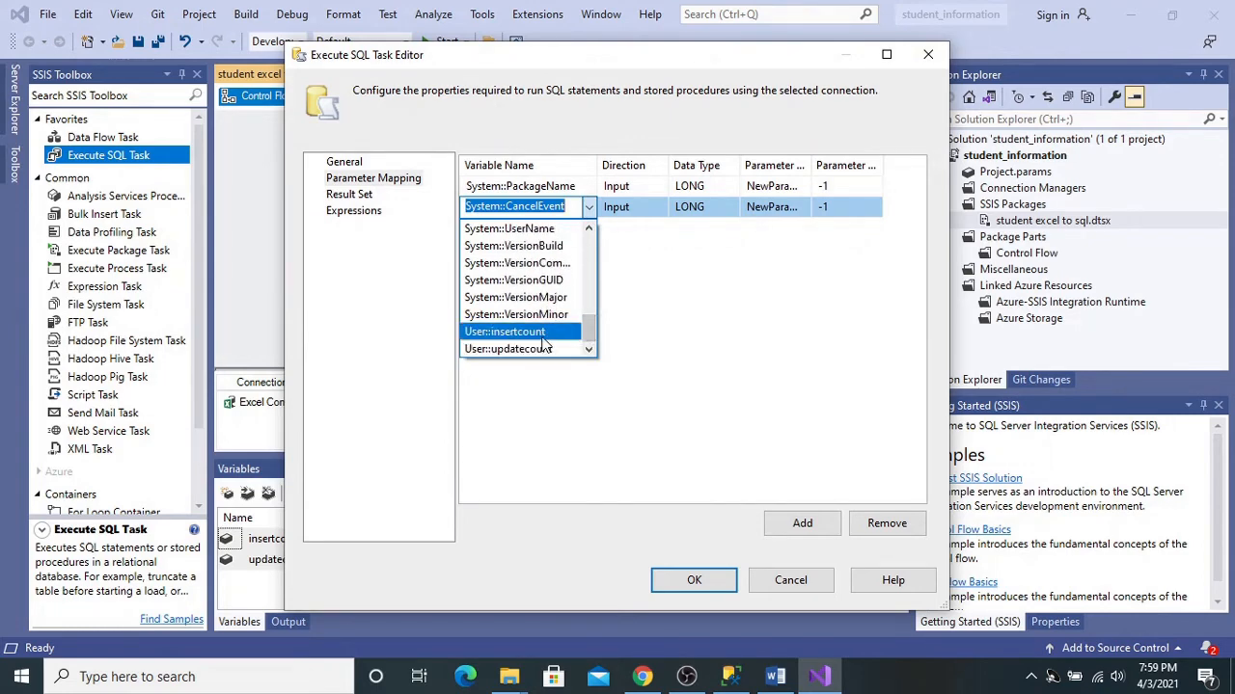
{"action": "left_click", "coordinate": [511, 332]}
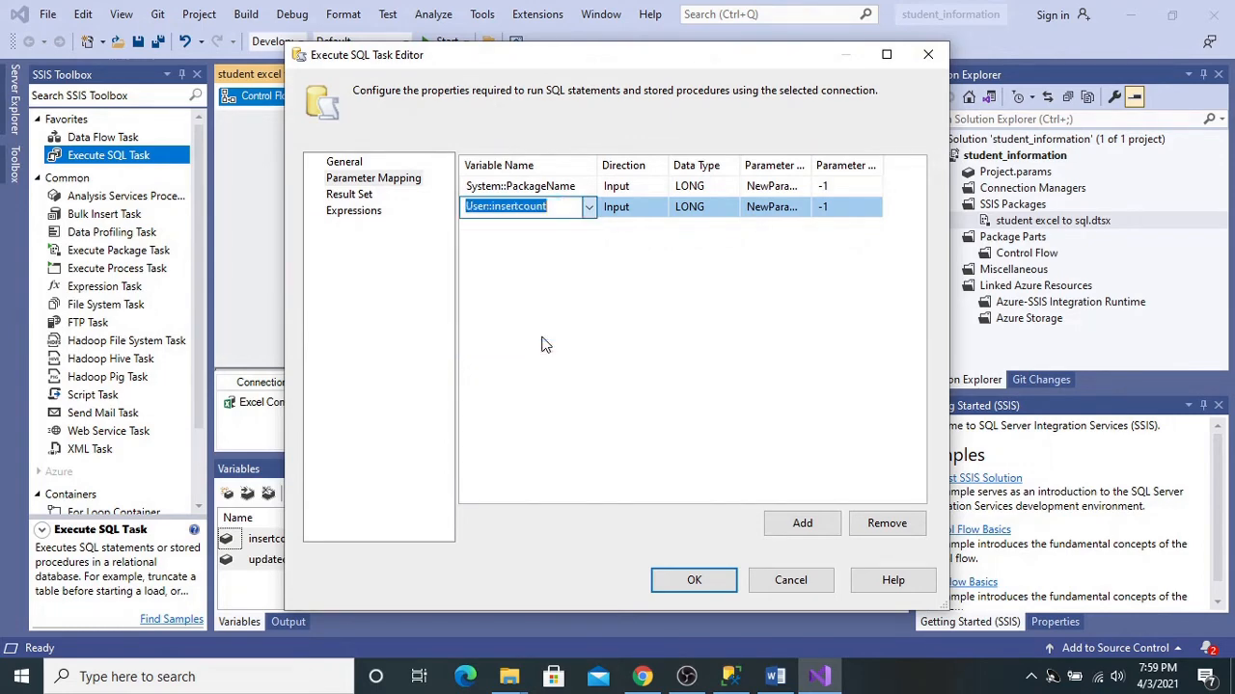
Step: Name the System::PackageName parameter 0 and the User::insertcount parameter 1, and confirm the Execute SQL Task settings
{"action": "left_click", "coordinate": [788, 188]}
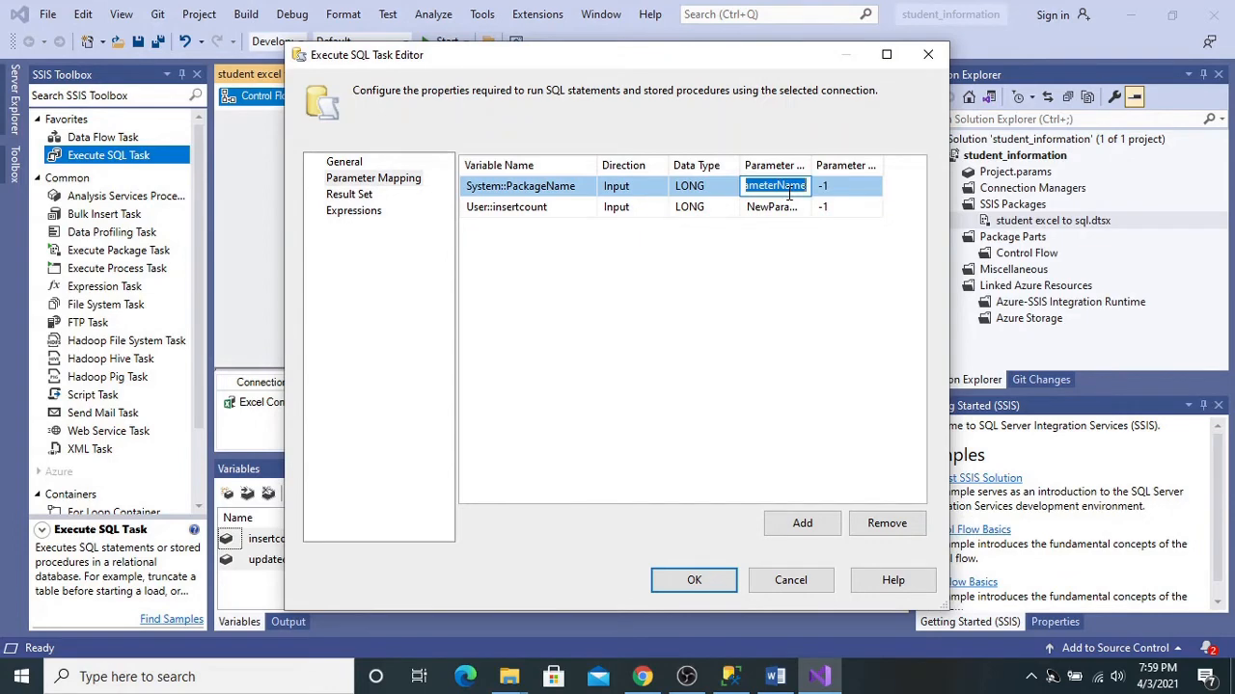
{"action": "type", "text": "0"}
{"action": "left_click", "coordinate": [789, 207]}
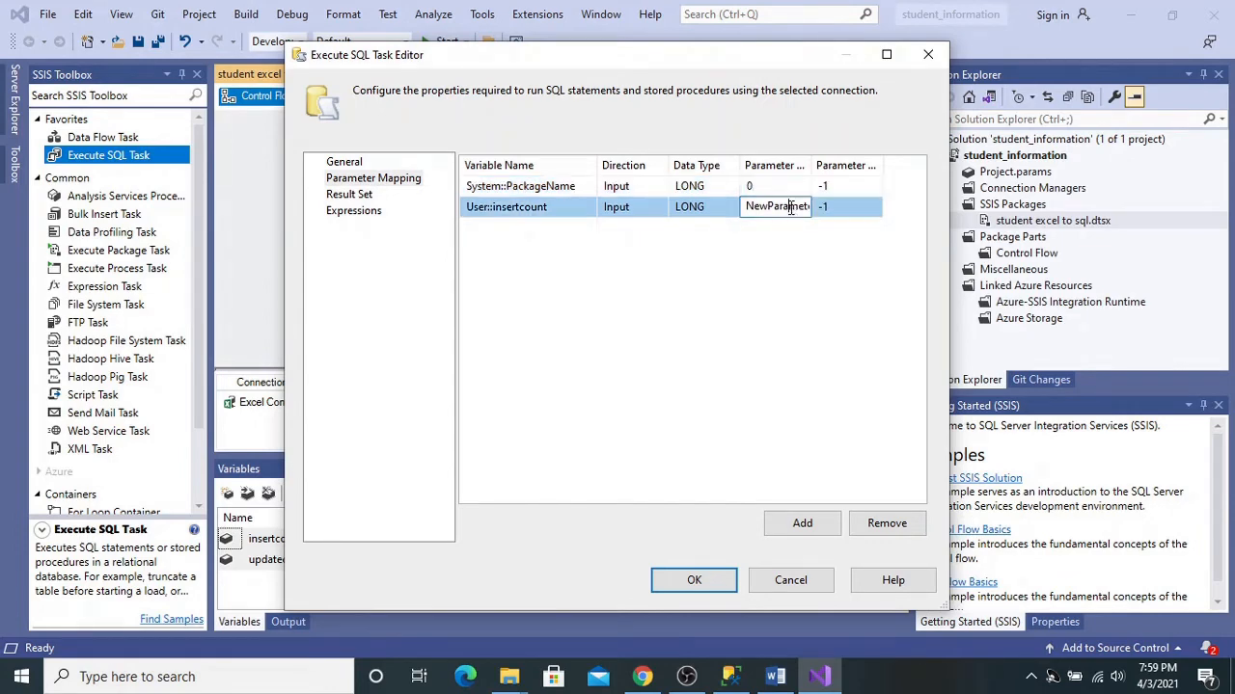
{"action": "double_click", "coordinate": [789, 206]}
{"action": "type", "text": "1"}
{"action": "left_click", "coordinate": [711, 581]}
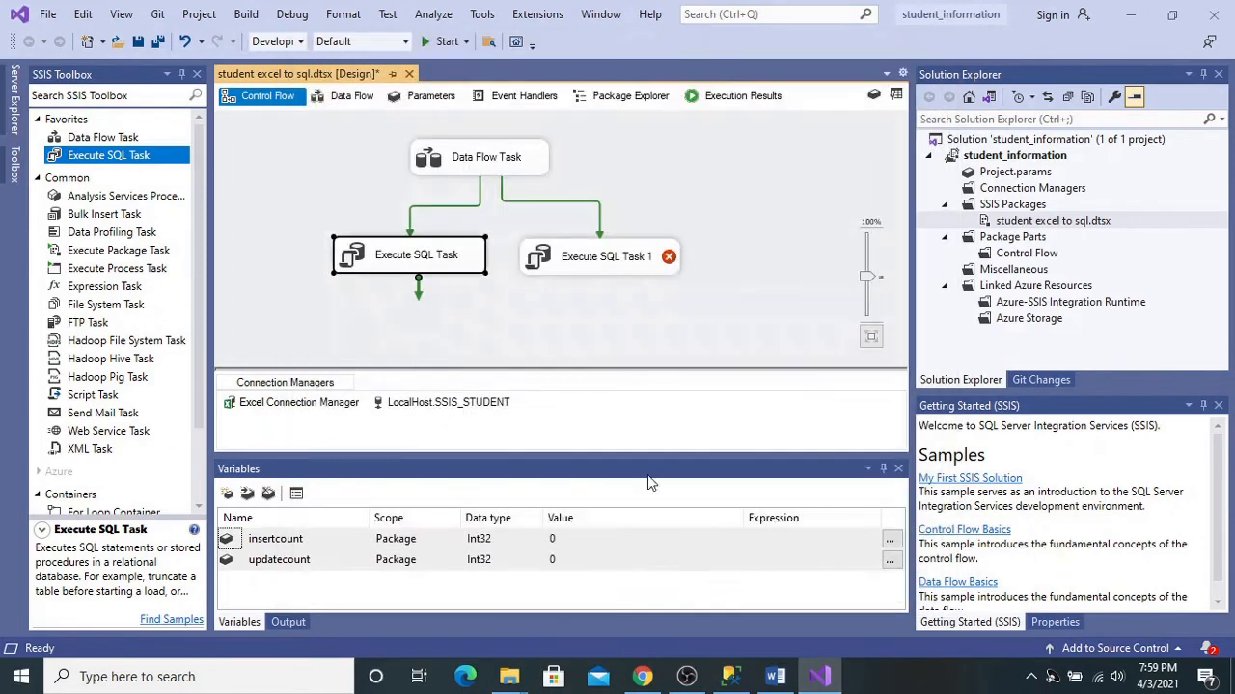
Step: Open Execute SQL Task 1 for editing and set its connection to LocalHost.SSIS_STUDENT
{"action": "left_click", "coordinate": [596, 259]}
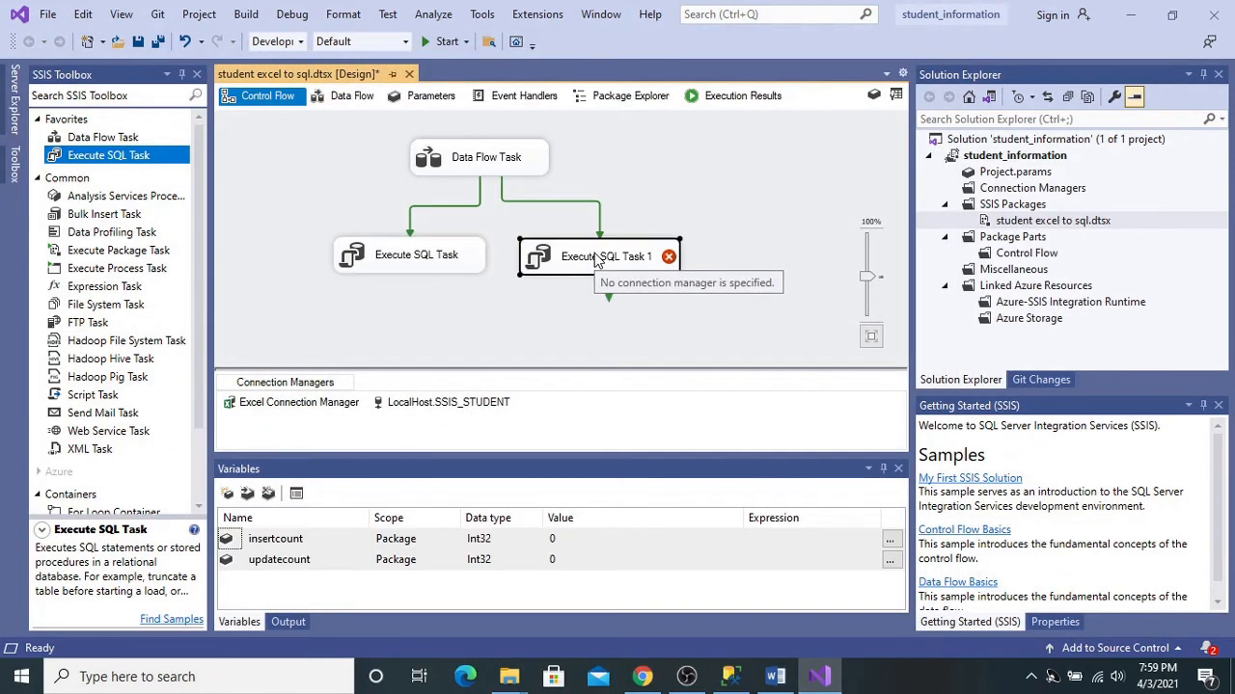
{"action": "double_click", "coordinate": [596, 259]}
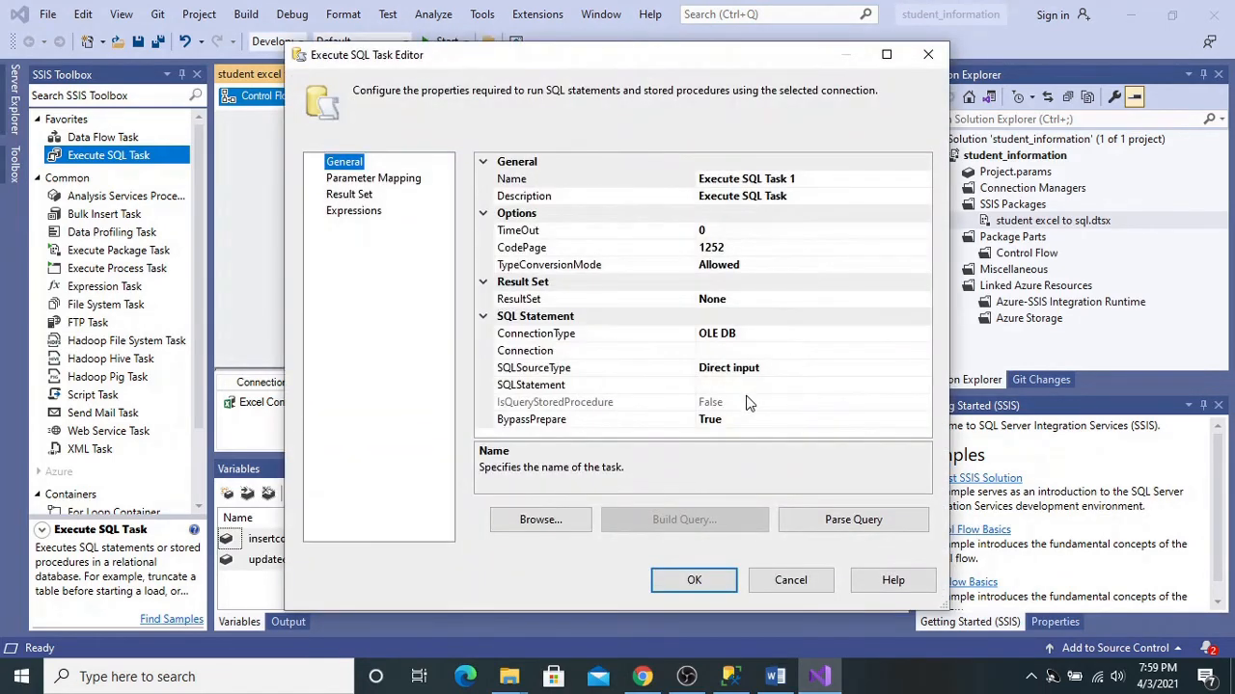
{"action": "left_click", "coordinate": [739, 351]}
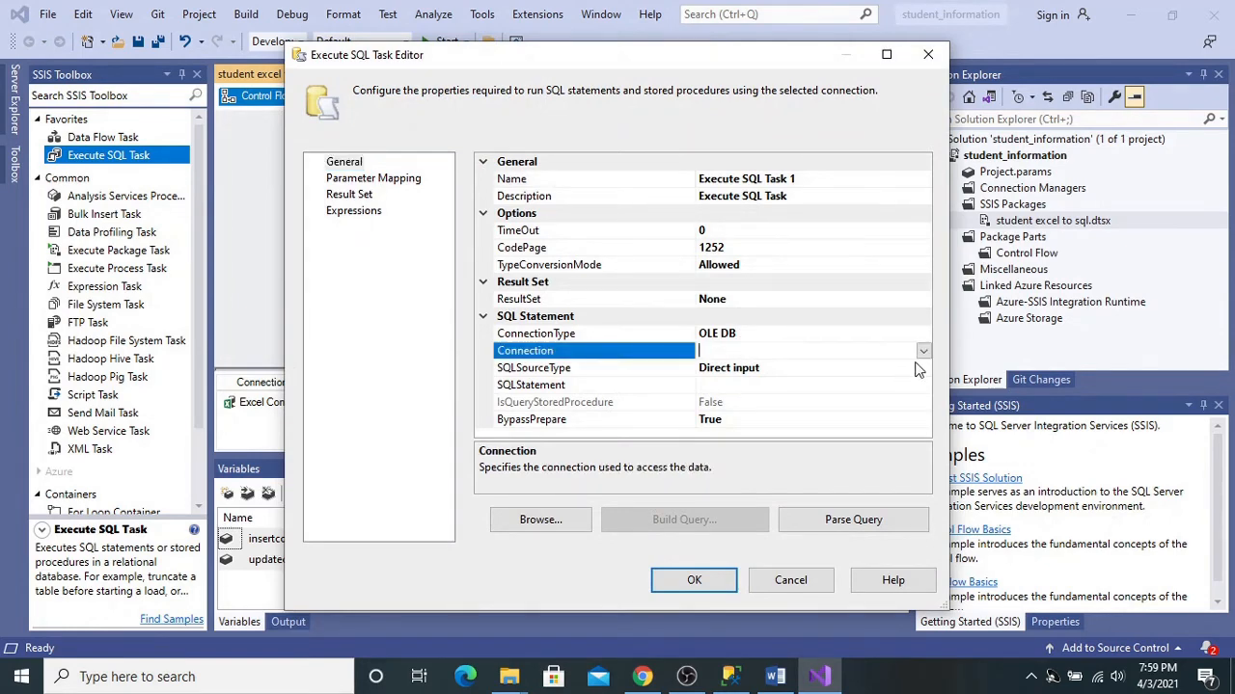
{"action": "left_click", "coordinate": [923, 355]}
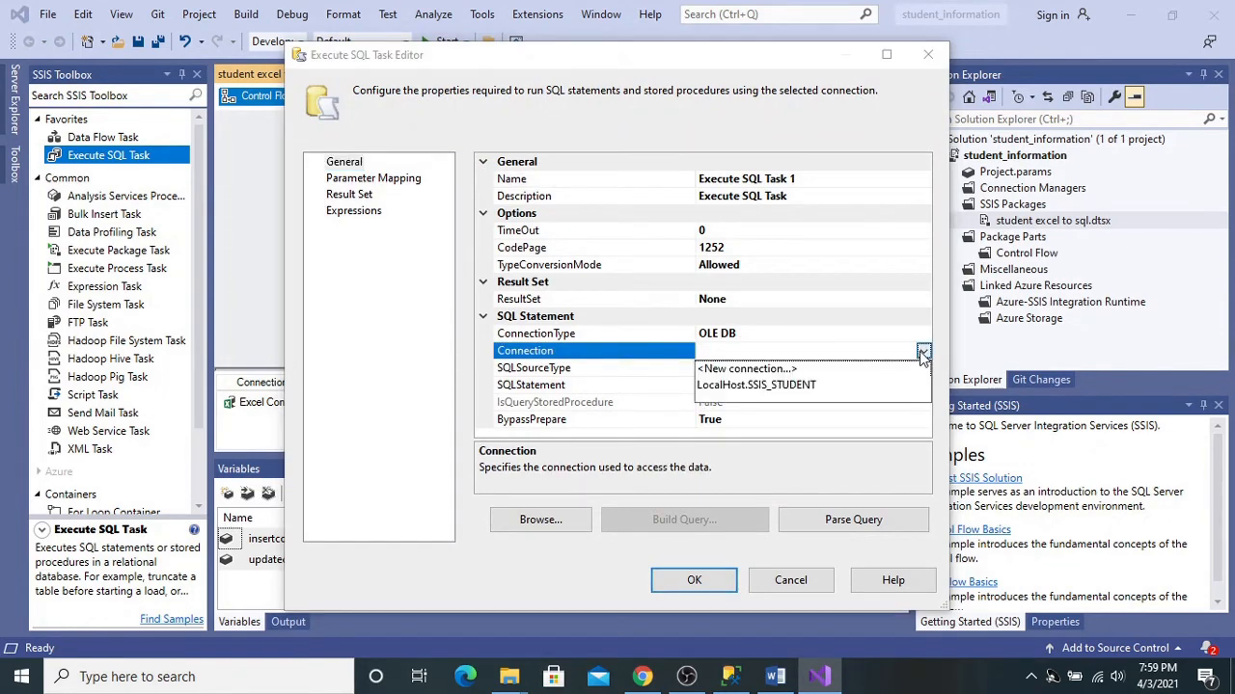
{"action": "left_click", "coordinate": [791, 389]}
Step: Switch to SQL Server Management Studio and copy the insert student_audit (packageuser,rowsdata,actiontype) statement at the end of the script
{"action": "left_click", "coordinate": [739, 385]}
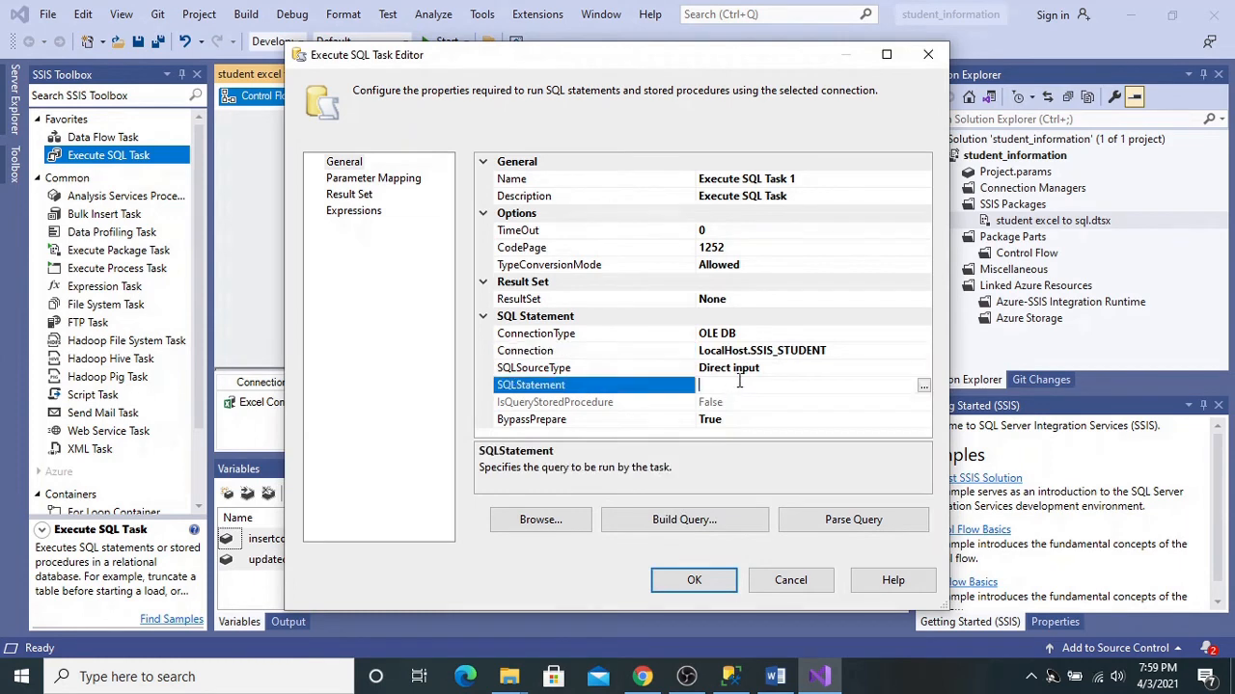
{"action": "type", "text": "[student_audit]"}
{"action": "left_click", "coordinate": [730, 676]}
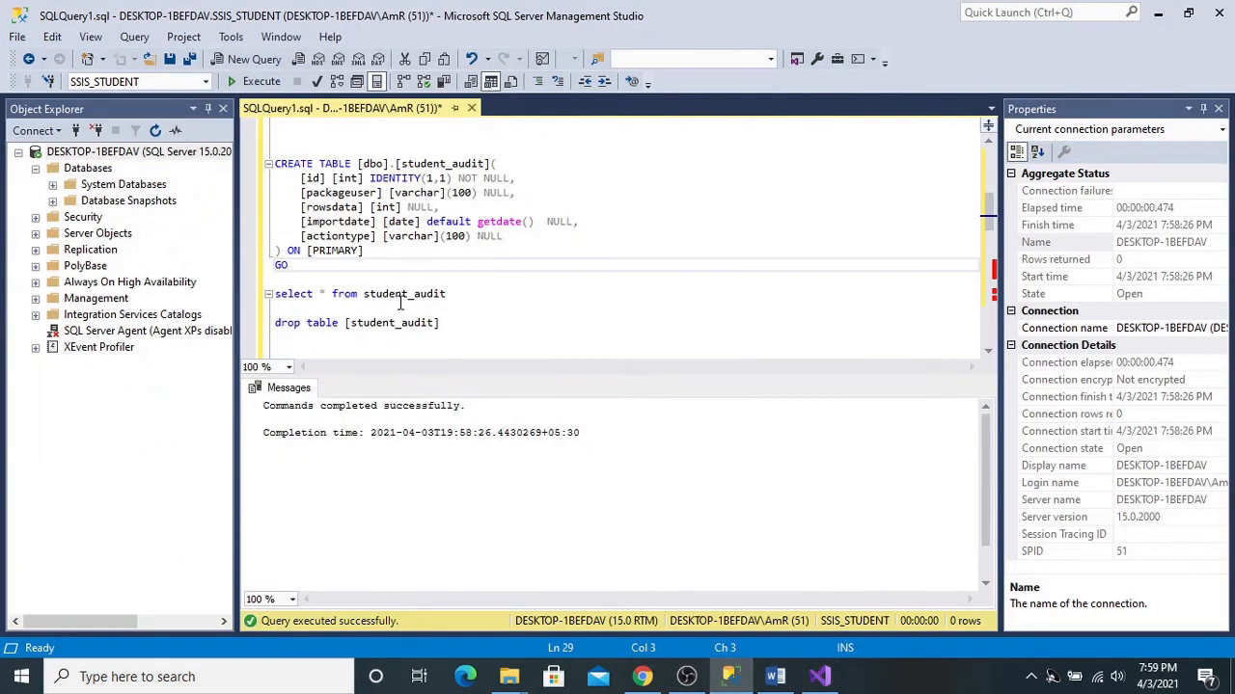
{"action": "scroll", "coordinate": [400, 302], "scroll_direction": "down", "scroll_amount": 5}
{"action": "scroll", "coordinate": [341, 321], "scroll_direction": "down", "scroll_amount": 5}
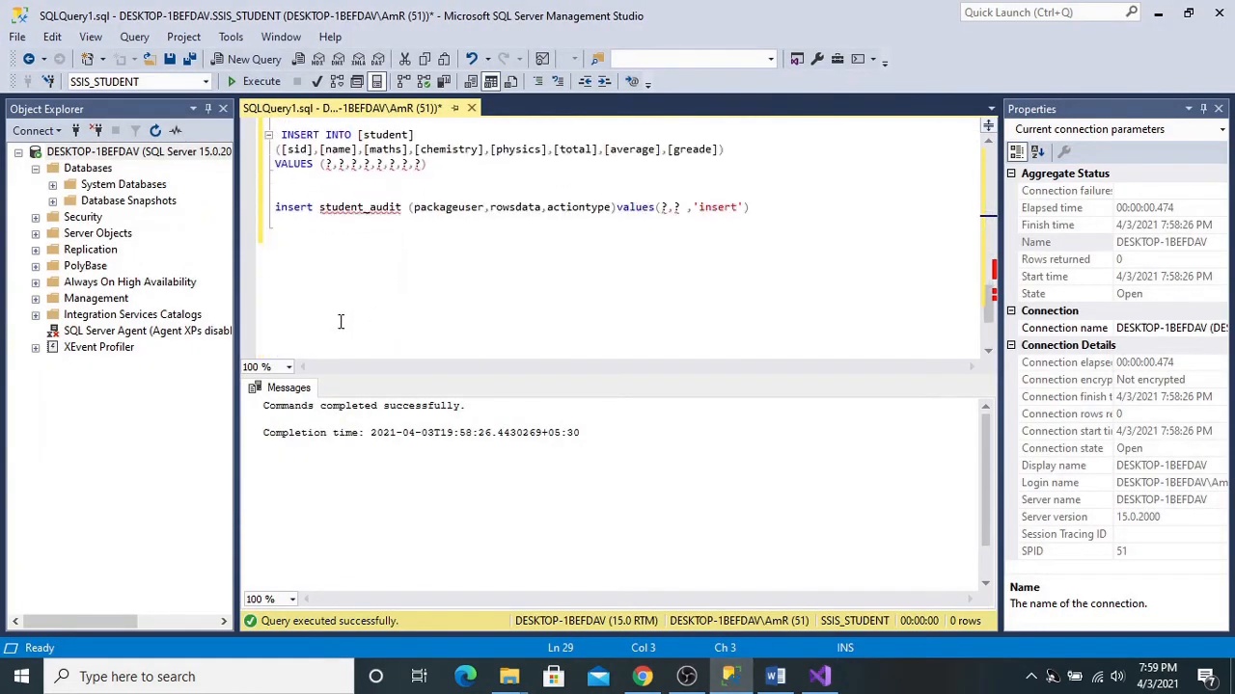
{"action": "left_click_drag", "start_coordinate": [275, 207], "coordinate": [298, 235]}
{"action": "key", "text": "ctrl+c"}
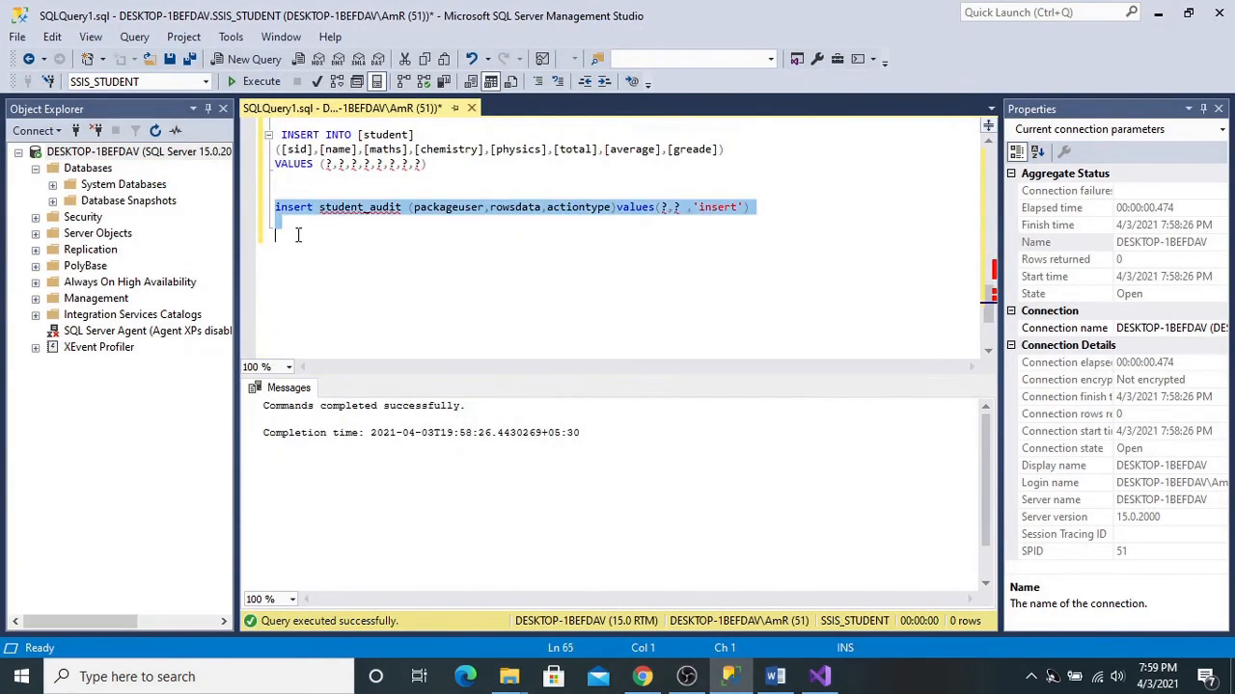
Step: Back in Visual Studio, paste the copied insert statement as Execute SQL Task 1's SQL query, changing its actiontype literal to mark updates
{"action": "key", "text": "alt+Tab"}
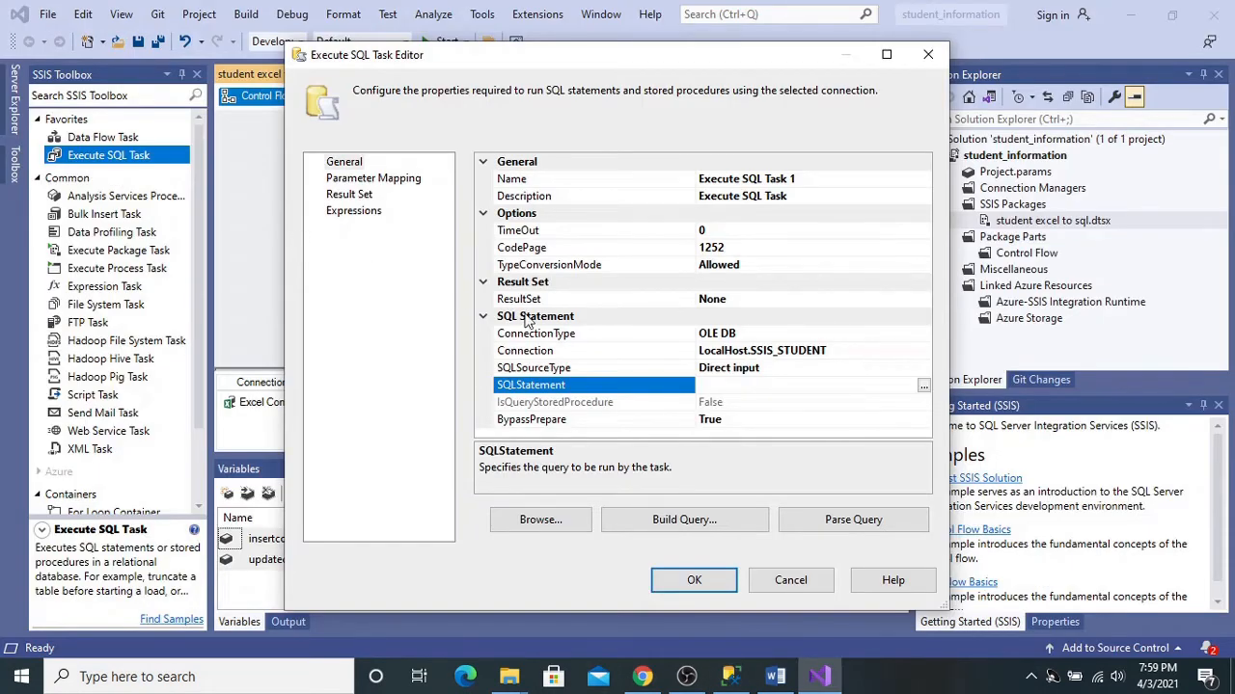
{"action": "left_click", "coordinate": [923, 386]}
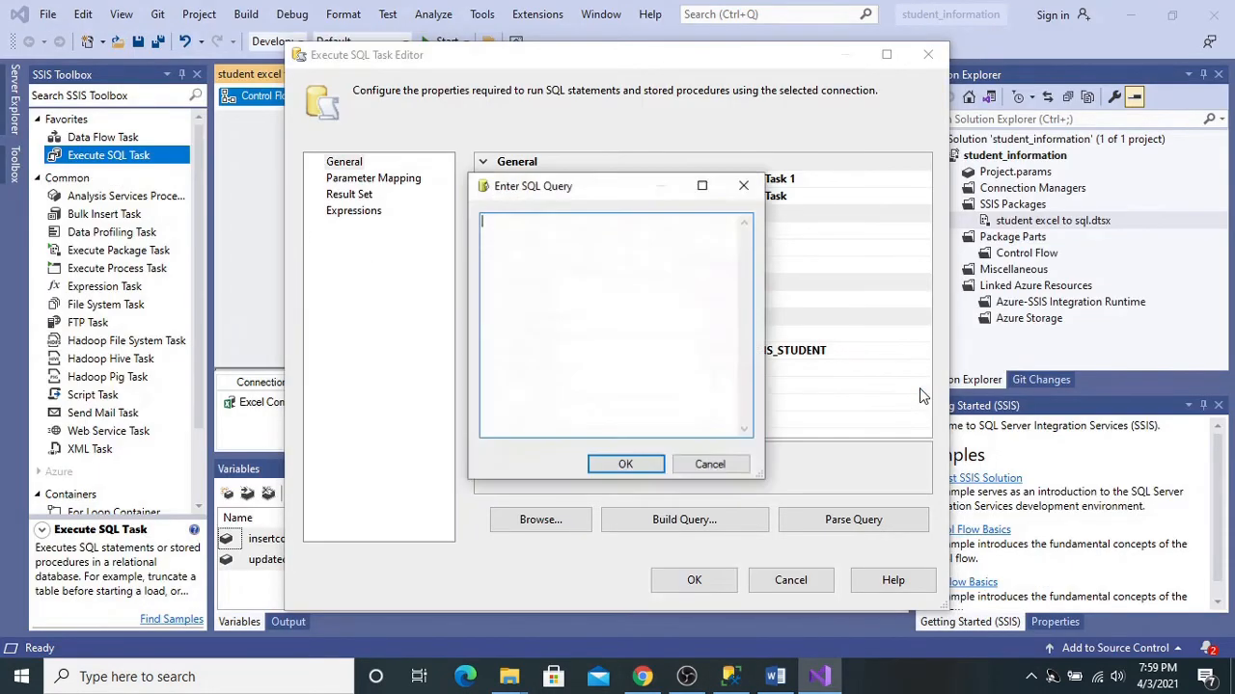
{"action": "key", "text": "ctrl+v"}
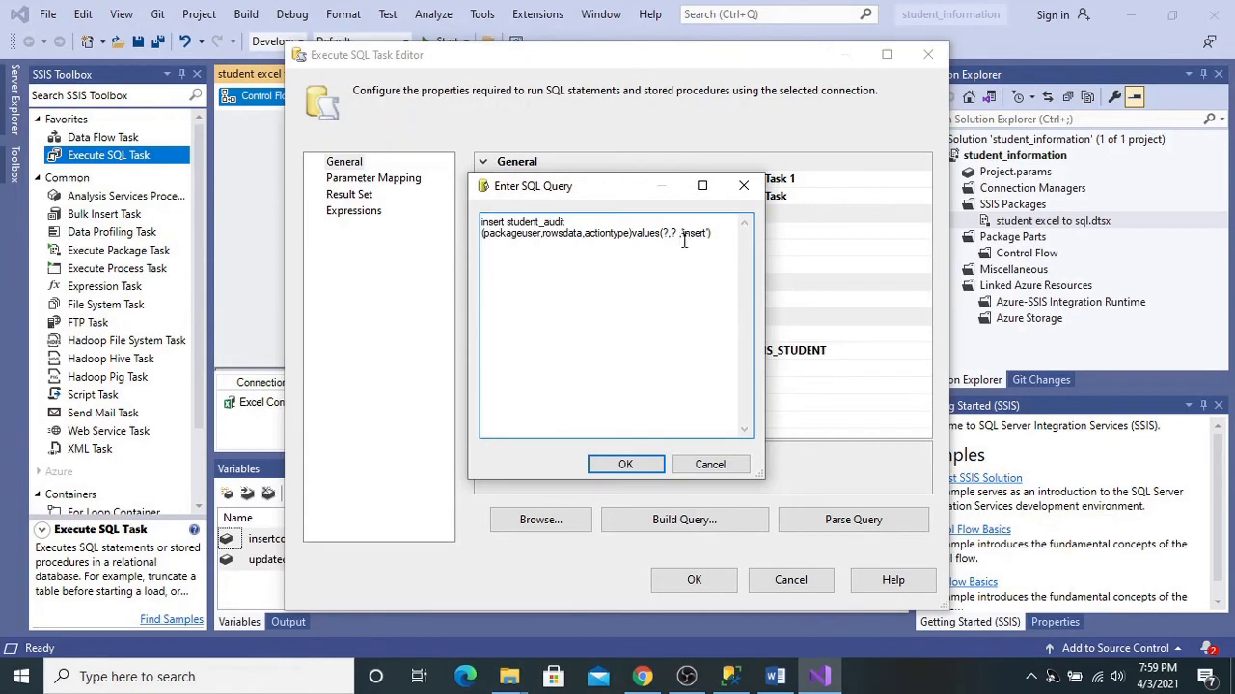
{"action": "key", "text": "Right"}
{"action": "type", "text": "U"}
{"action": "left_click", "coordinate": [625, 464]}
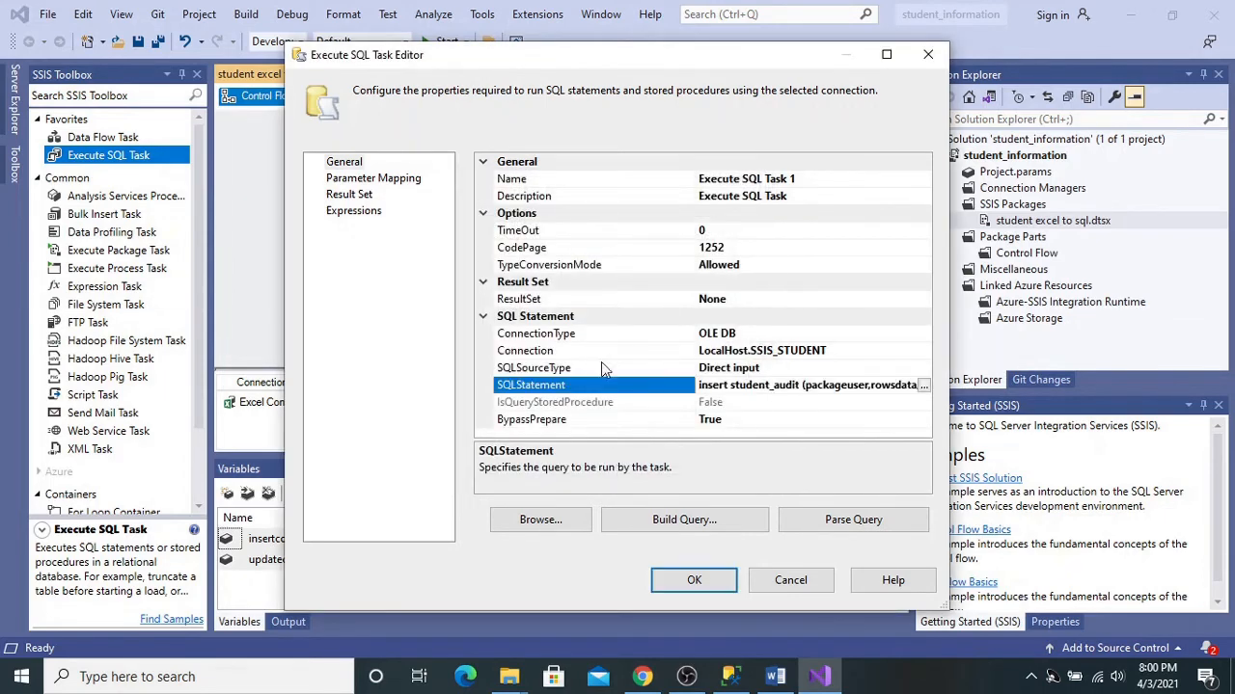
Step: Add two parameter mappings to Execute SQL Task 1
{"action": "left_click", "coordinate": [369, 181]}
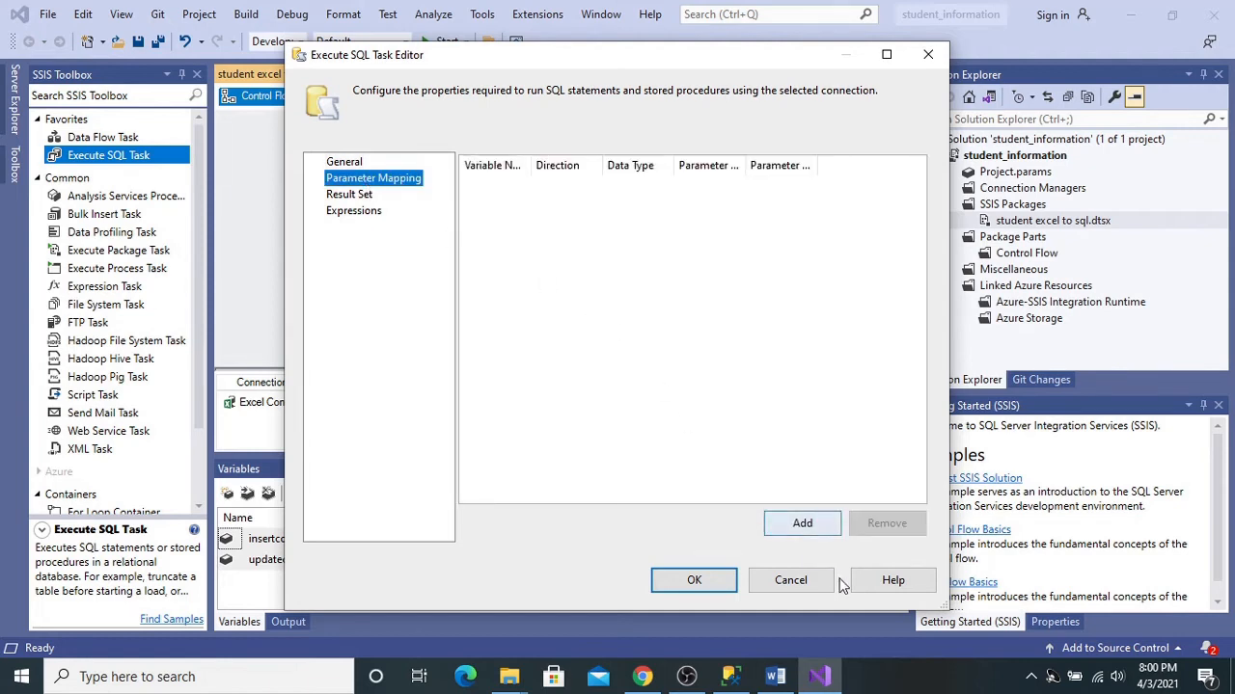
{"action": "left_click", "coordinate": [807, 527]}
{"action": "left_click", "coordinate": [808, 526]}
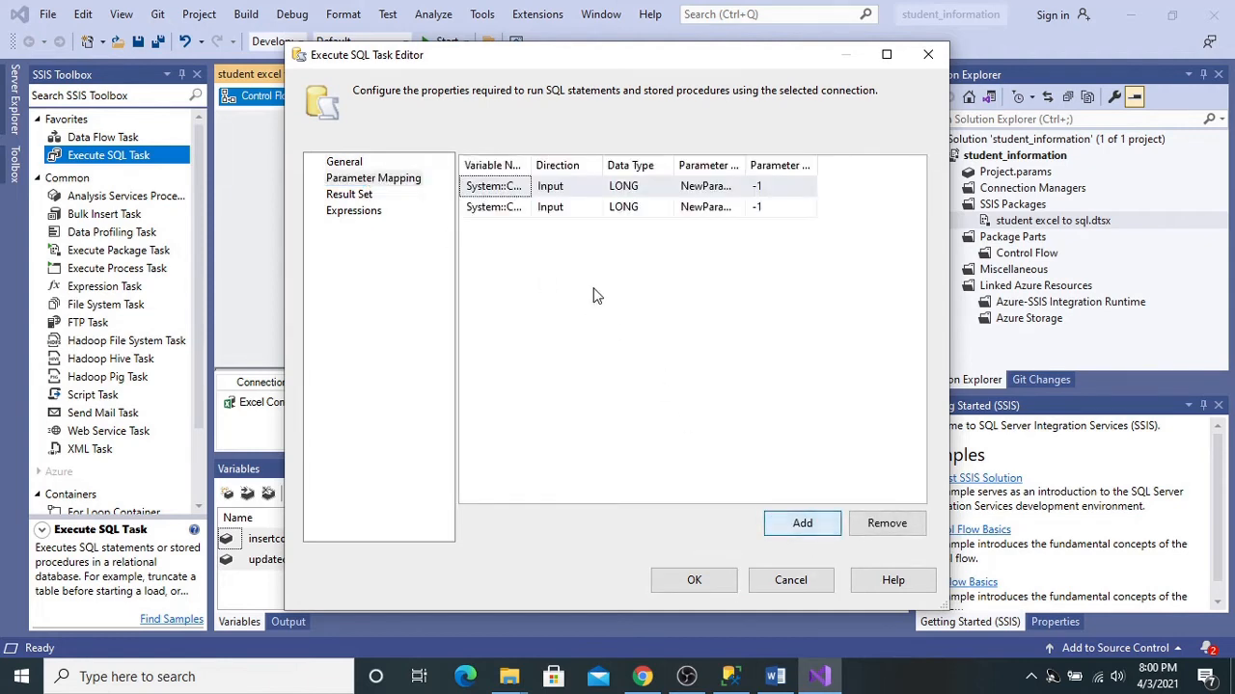
Step: Widen the variable name column and map the first parameter of Execute SQL Task 1 to System::PackageName
{"action": "left_click", "coordinate": [502, 186]}
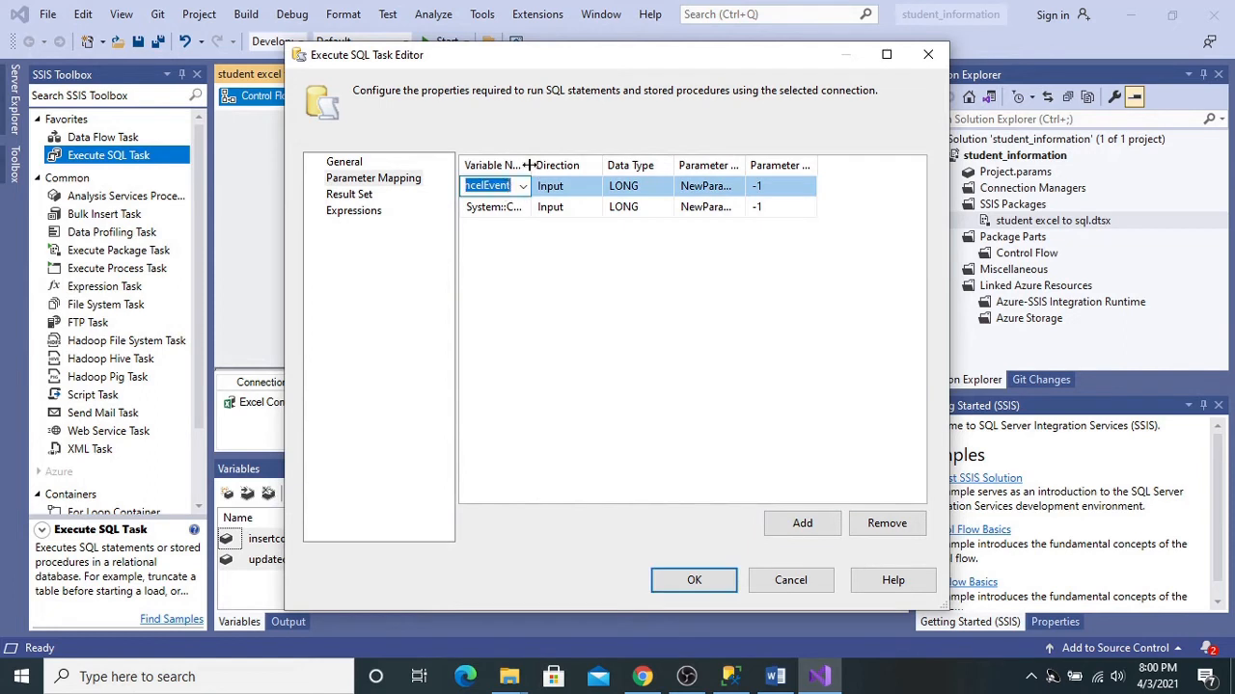
{"action": "left_click", "coordinate": [522, 187]}
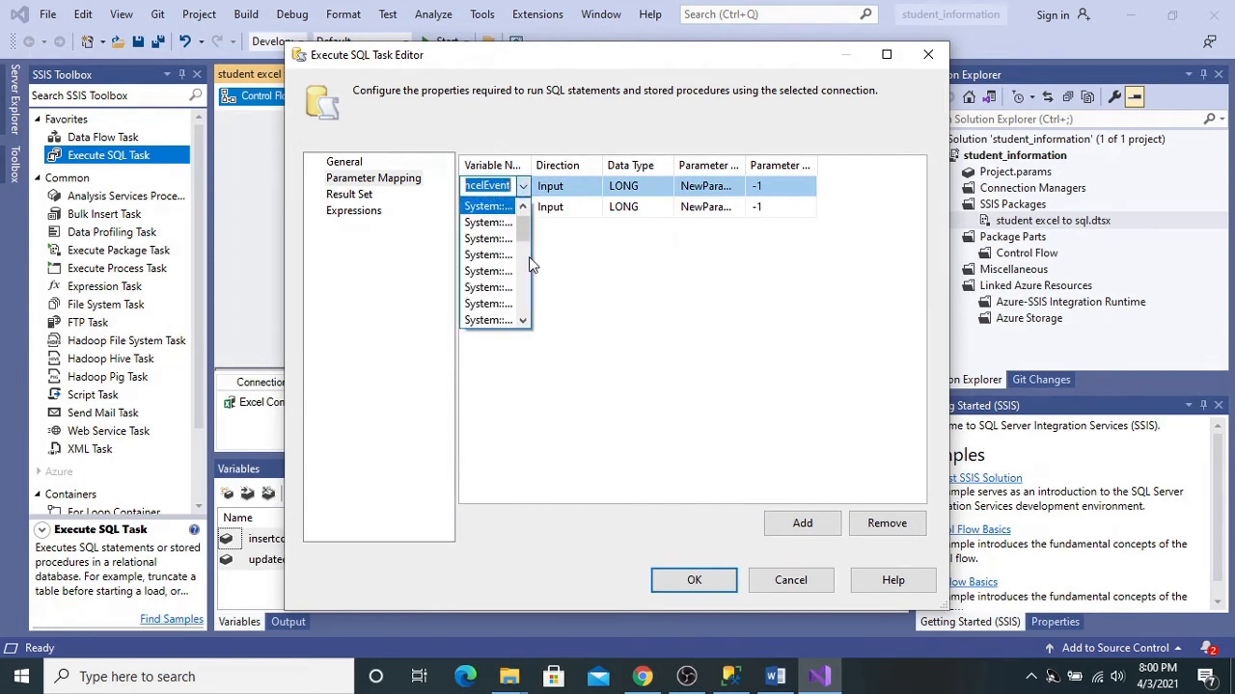
{"action": "left_click", "coordinate": [527, 187]}
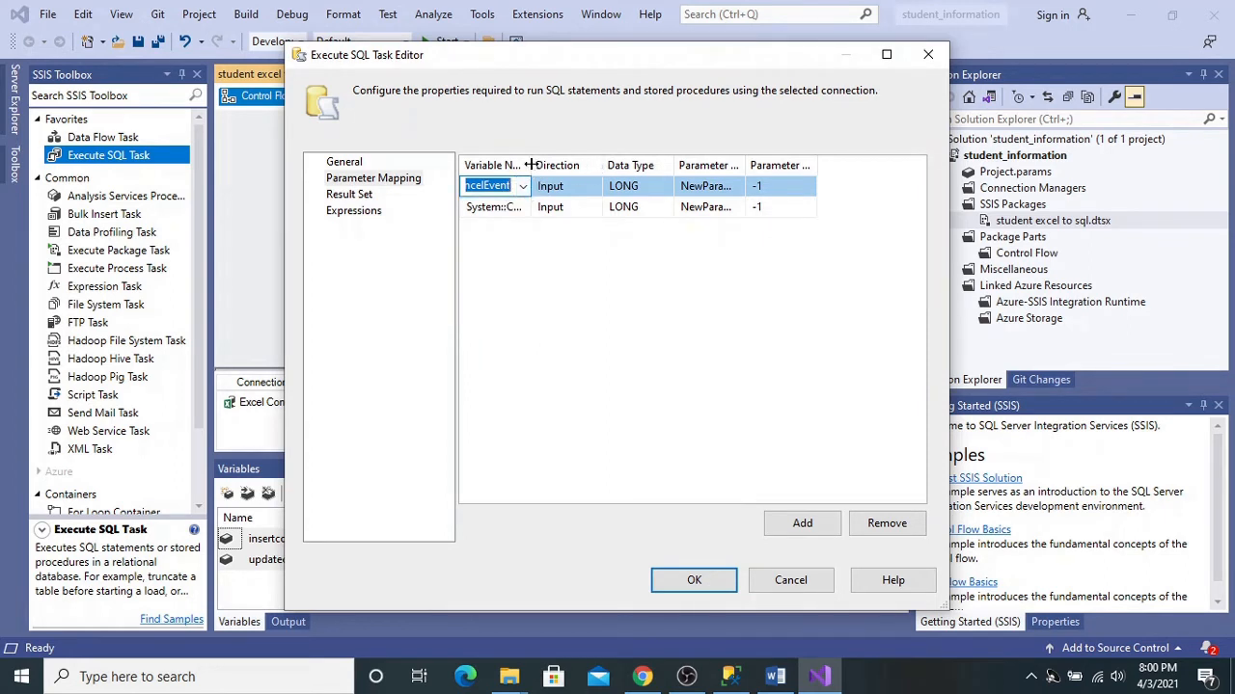
{"action": "left_click_drag", "start_coordinate": [547, 165], "coordinate": [586, 165]}
{"action": "left_click", "coordinate": [577, 186]}
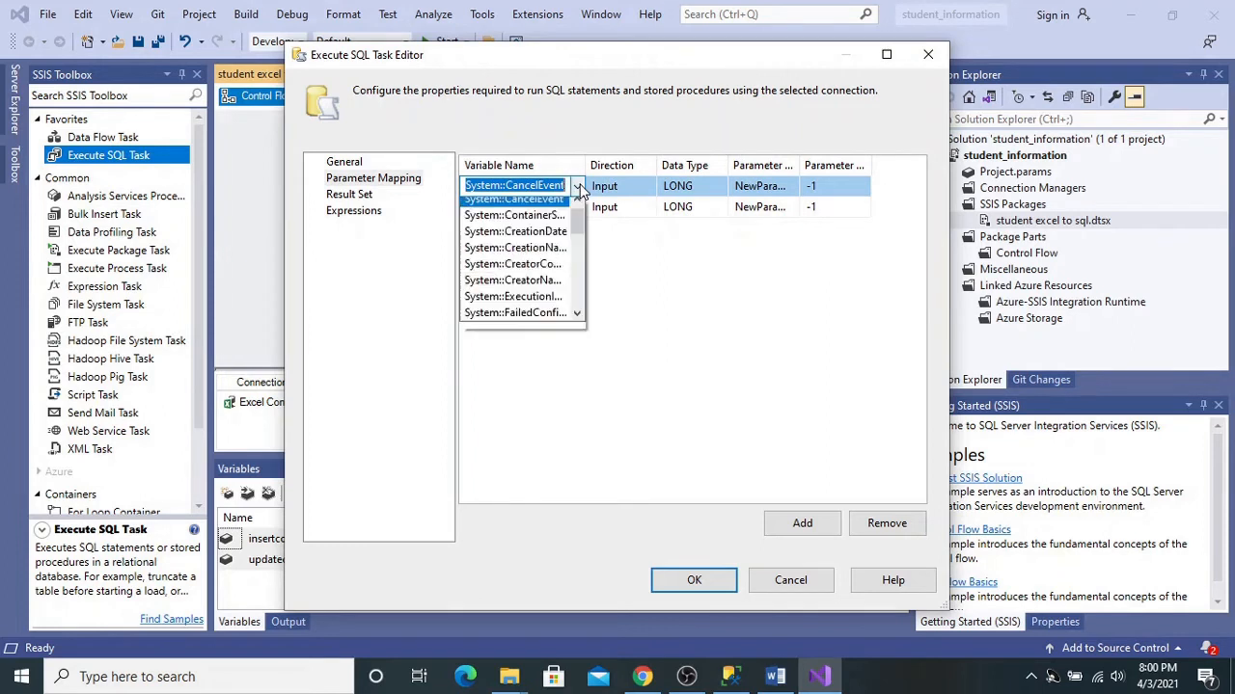
{"action": "left_click_drag", "start_coordinate": [582, 227], "coordinate": [582, 258]}
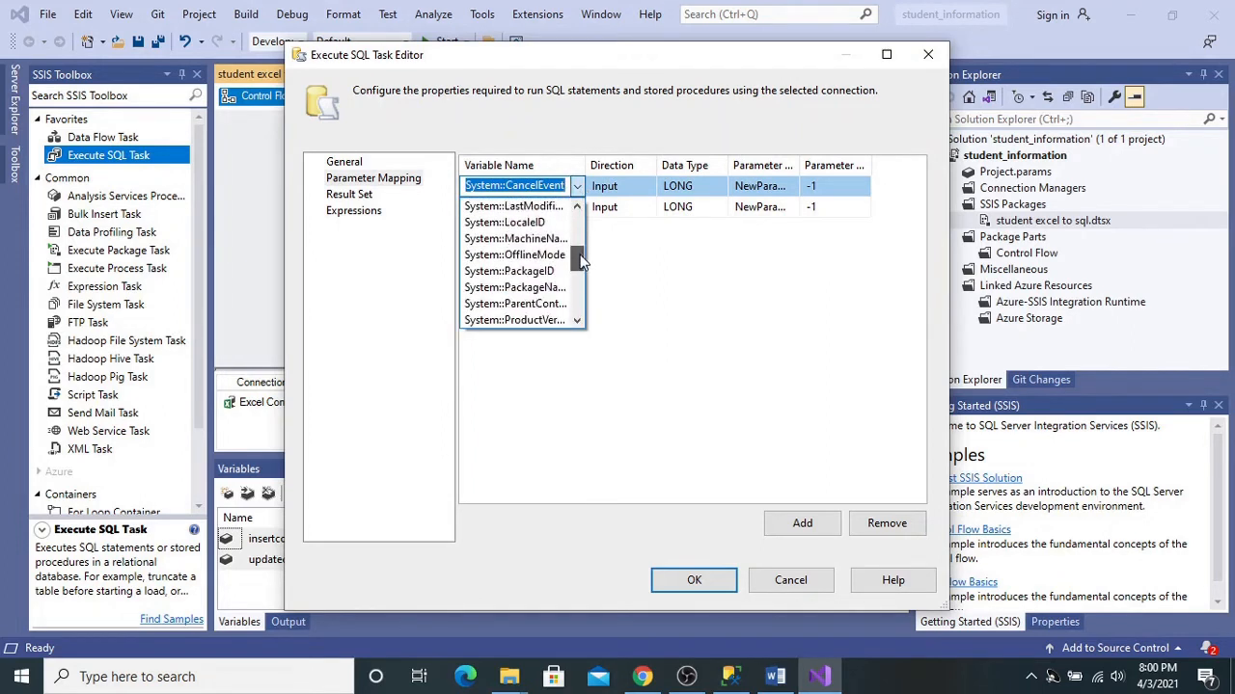
{"action": "left_click", "coordinate": [545, 287]}
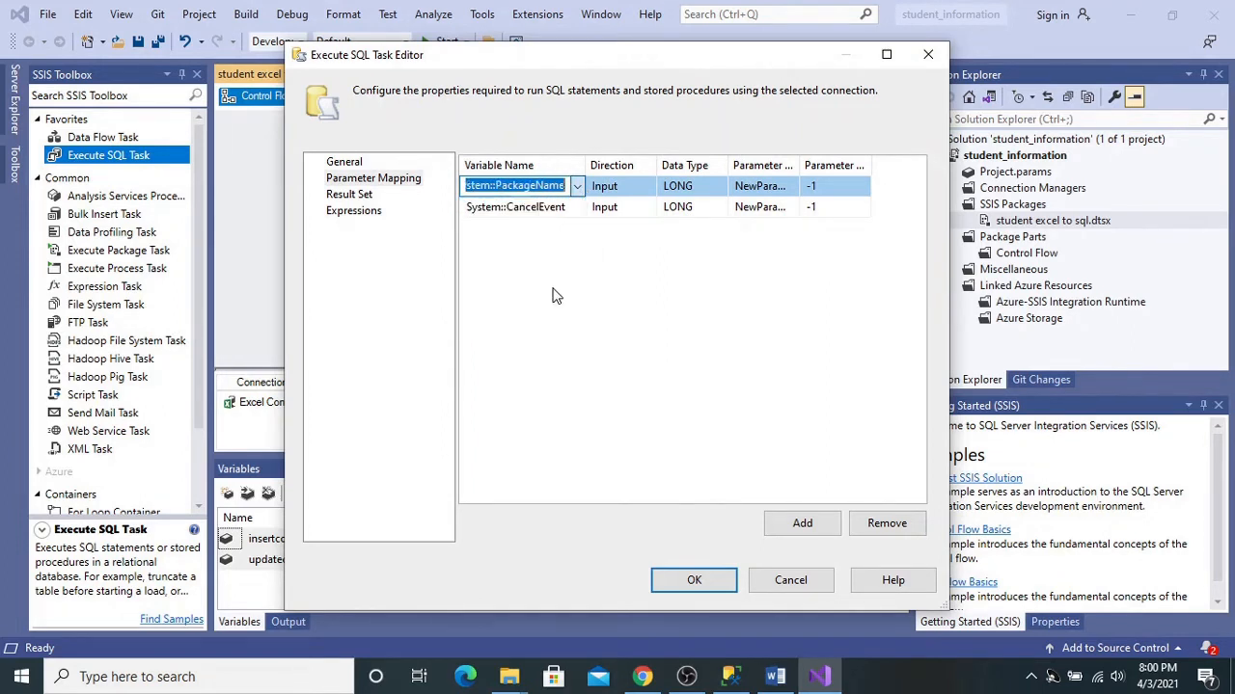
Step: Map the second parameter of Execute SQL Task 1 to the User::updatecount variable
{"action": "left_click", "coordinate": [569, 210]}
{"action": "left_click", "coordinate": [573, 209]}
{"action": "left_click_drag", "start_coordinate": [577, 248], "coordinate": [571, 337]}
{"action": "left_click", "coordinate": [541, 341]}
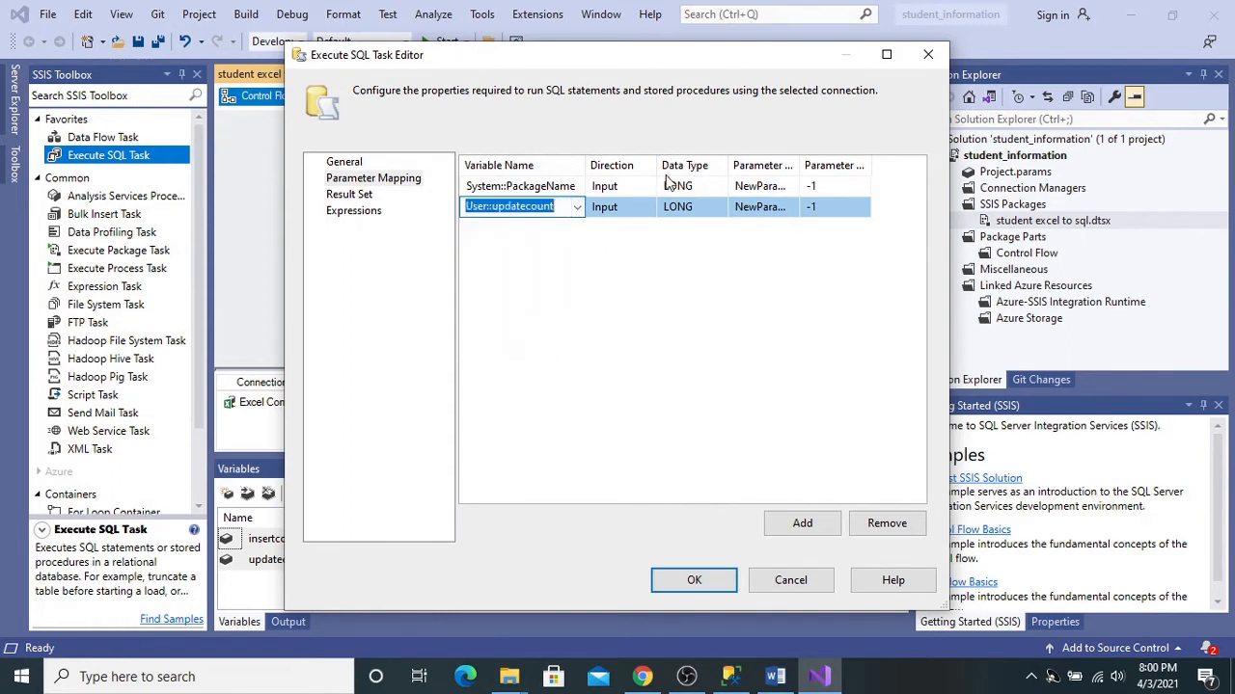
Step: Name the System::PackageName parameter 0 and the User::updatecount parameter 1, and accept the task settings
{"action": "left_click", "coordinate": [751, 186]}
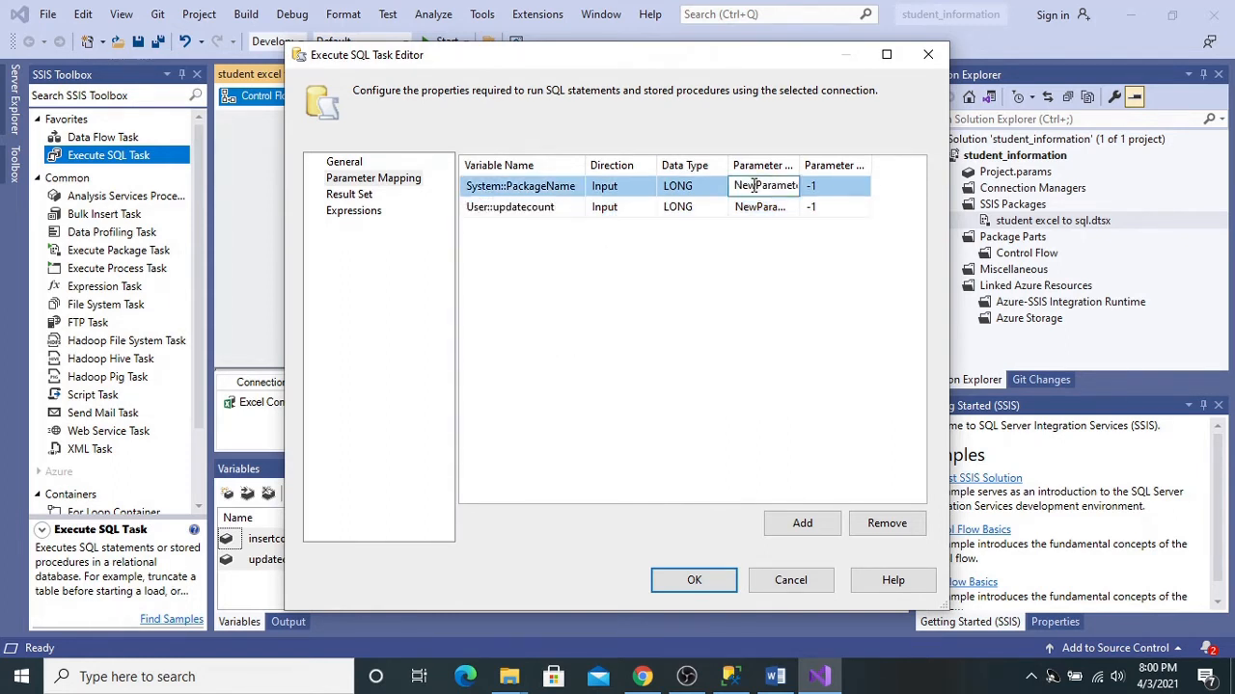
{"action": "double_click", "coordinate": [754, 186]}
{"action": "type", "text": "0"}
{"action": "left_click", "coordinate": [756, 207]}
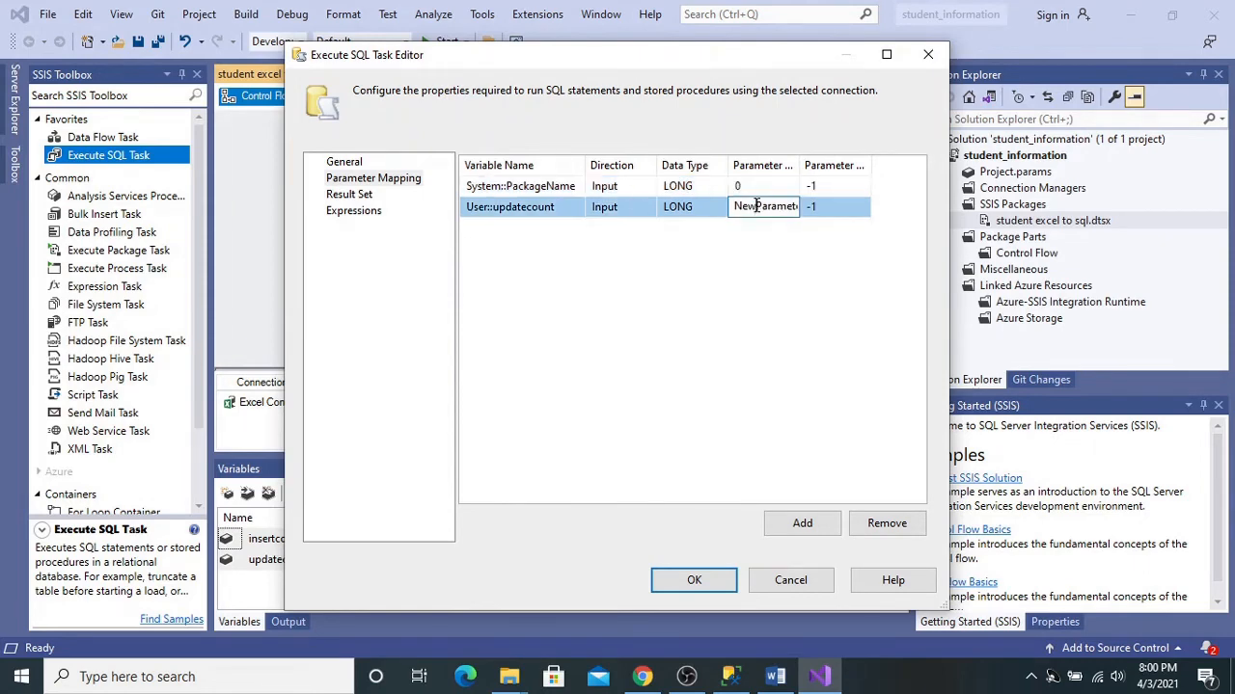
{"action": "double_click", "coordinate": [757, 206]}
{"action": "type", "text": "1"}
{"action": "left_click", "coordinate": [718, 584]}
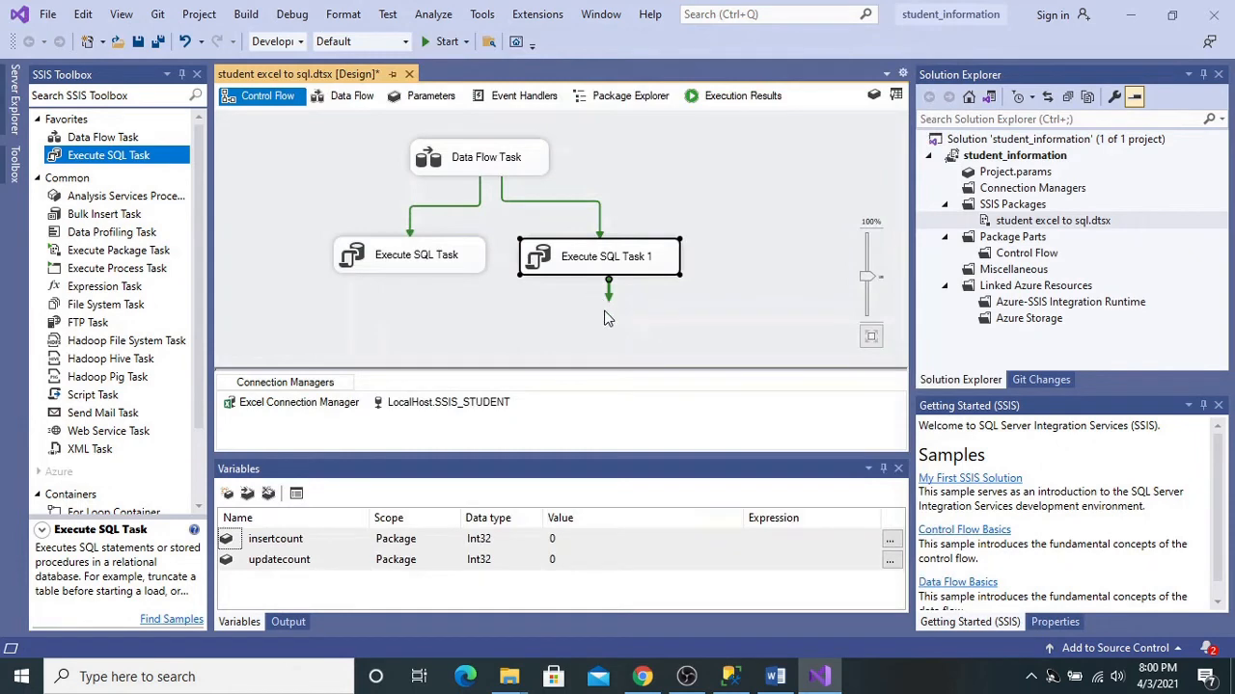
Step: Shift both Execute SQL Tasks slightly down below the Data Flow Task, and test-run the package in a debugging session
{"action": "left_click_drag", "start_coordinate": [441, 274], "coordinate": [439, 280]}
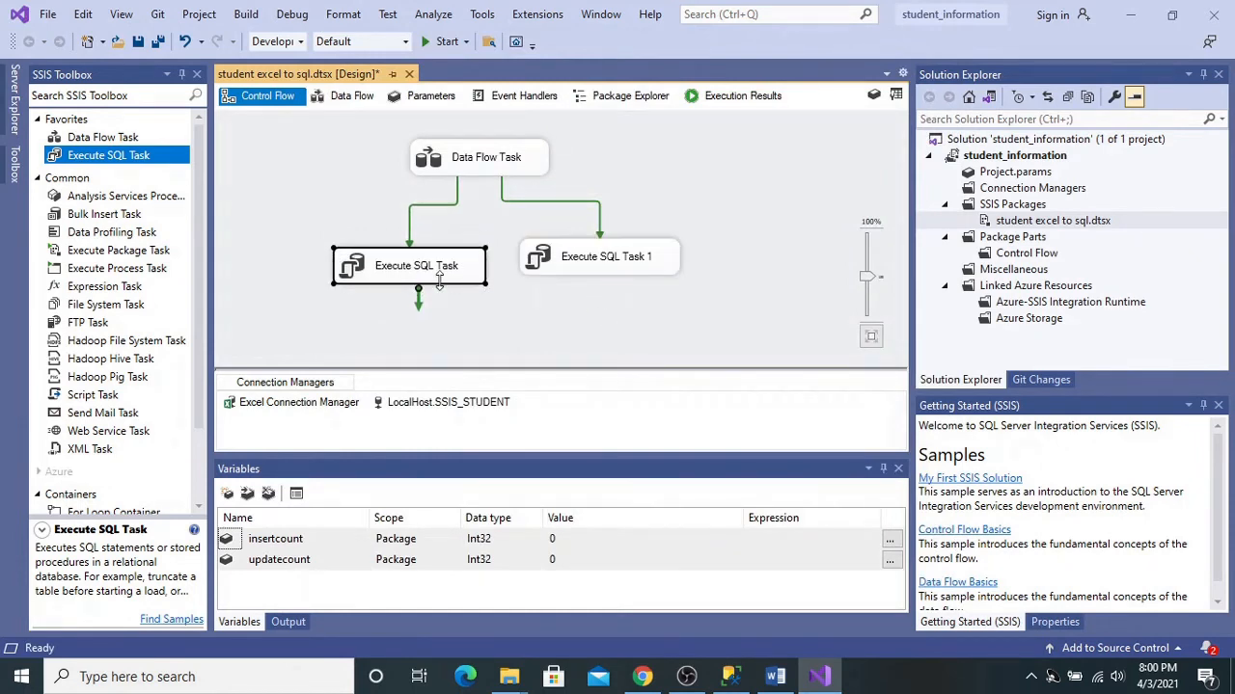
{"action": "left_click_drag", "start_coordinate": [560, 254], "coordinate": [559, 266]}
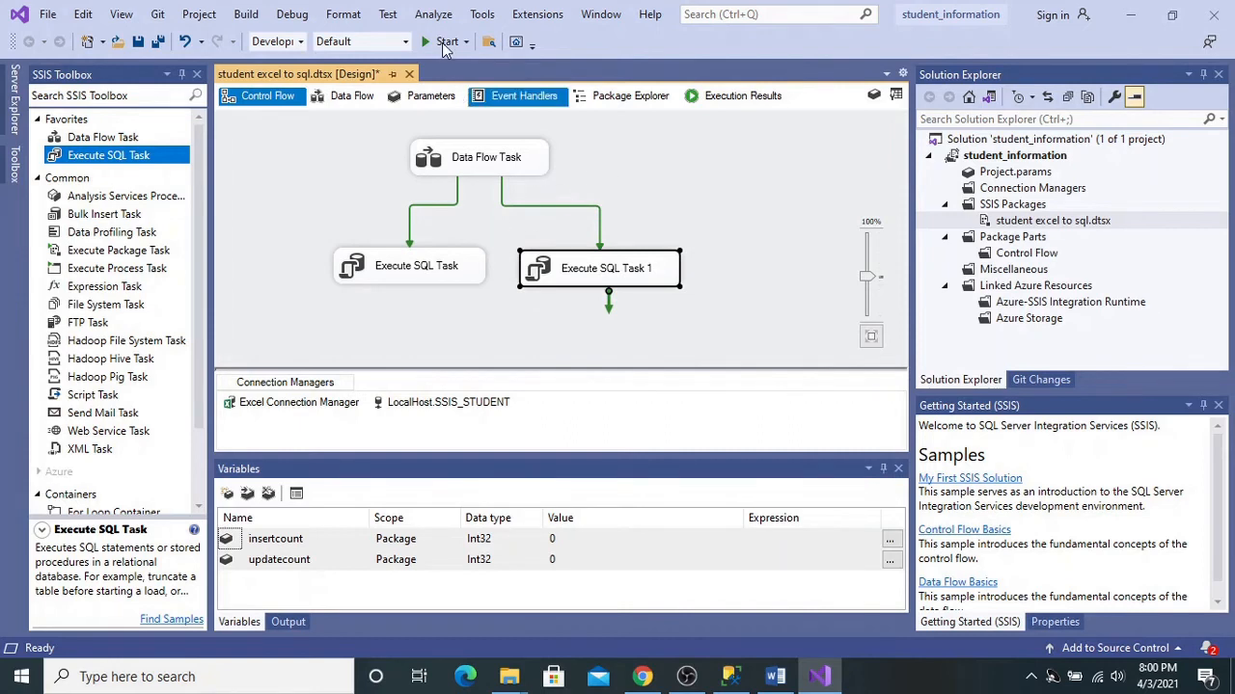
{"action": "left_click", "coordinate": [443, 41]}
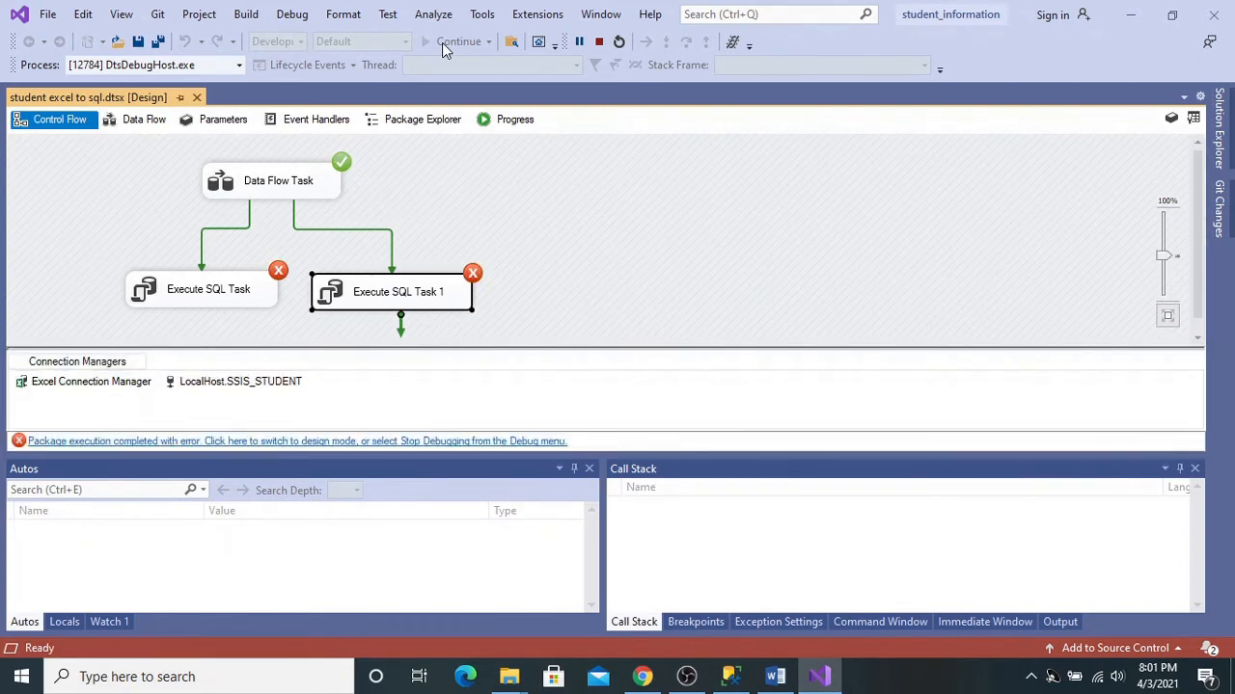
{"action": "left_click", "coordinate": [598, 41]}
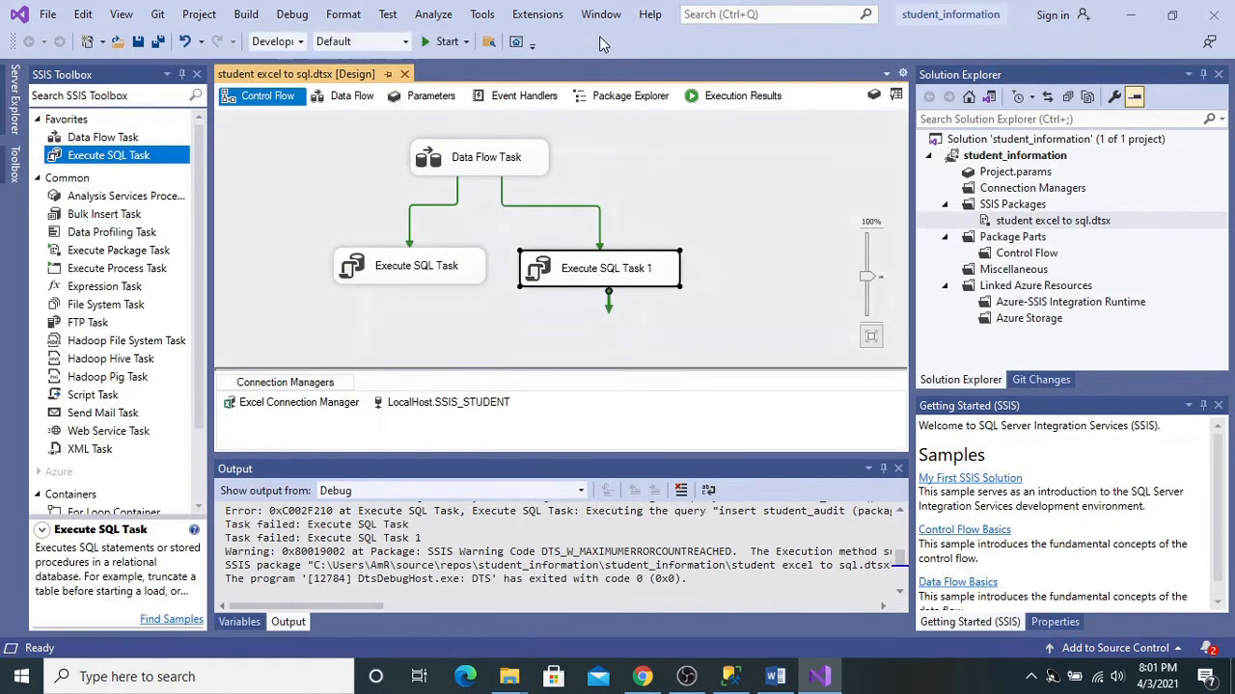
Step: Examine the package's execution results for the Execute SQL Task error details
{"action": "left_click", "coordinate": [753, 103]}
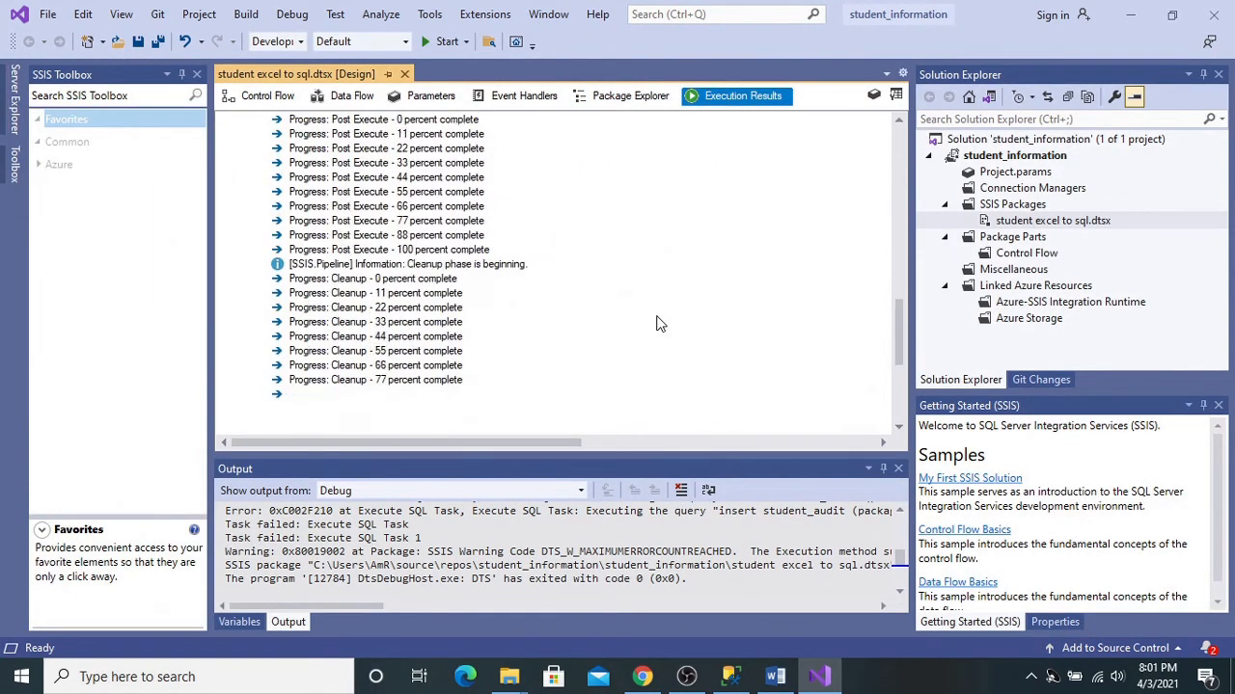
{"action": "scroll", "coordinate": [656, 324], "scroll_direction": "down", "scroll_amount": 3}
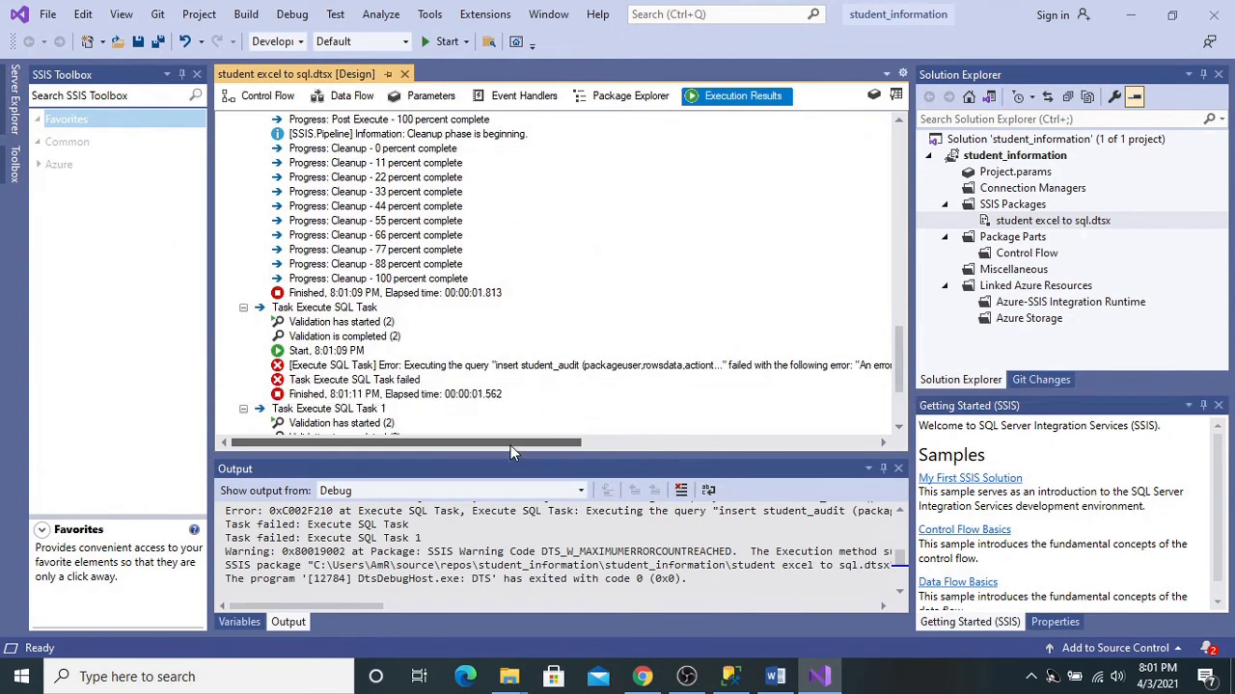
{"action": "left_click_drag", "start_coordinate": [510, 440], "coordinate": [545, 441]}
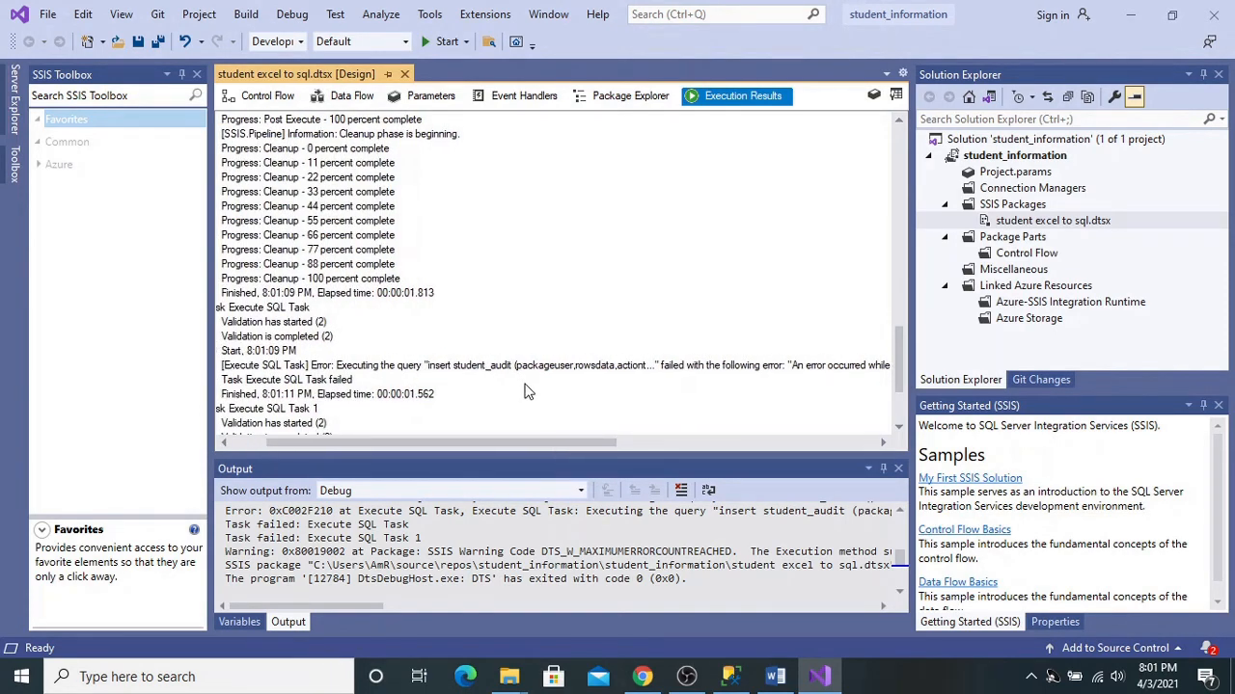
{"action": "mouse_move", "coordinate": [529, 439]}
{"action": "left_mouse_down"}
{"action": "mouse_move", "coordinate": [597, 441]}
{"action": "mouse_move", "coordinate": [521, 444]}
{"action": "left_mouse_up"}
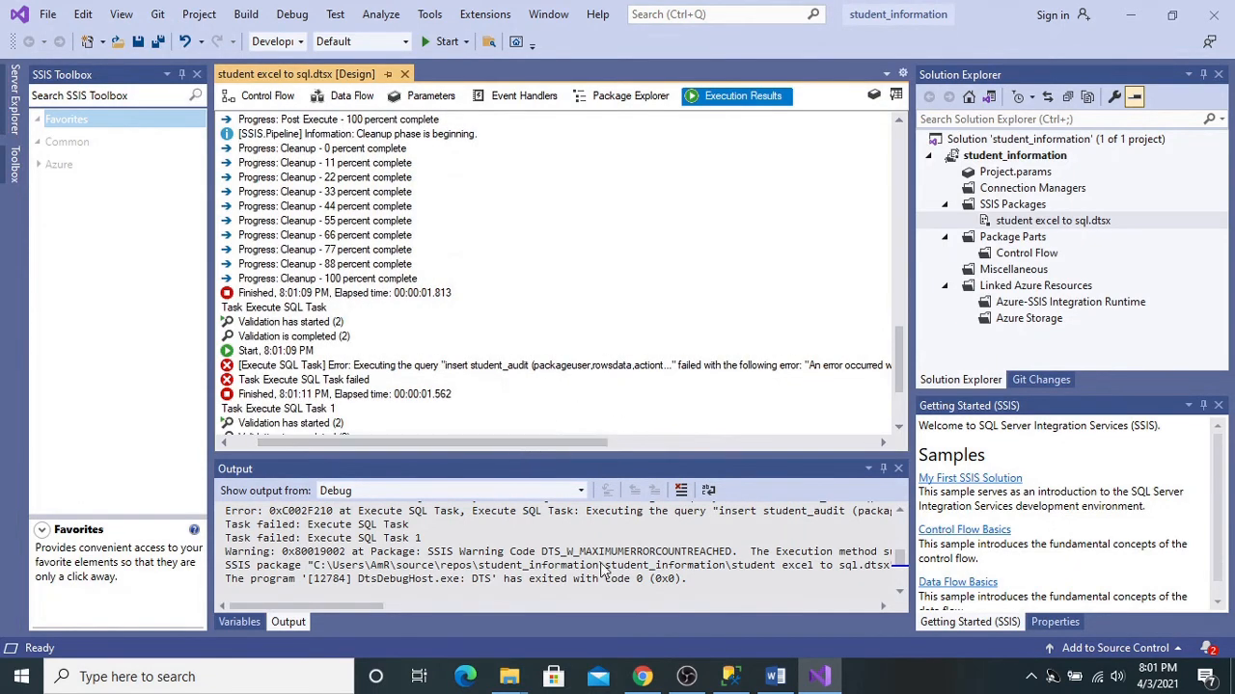
Step: Switch to SQL Server Management Studio and review the student_audit table definition in the script
{"action": "left_click", "coordinate": [728, 680]}
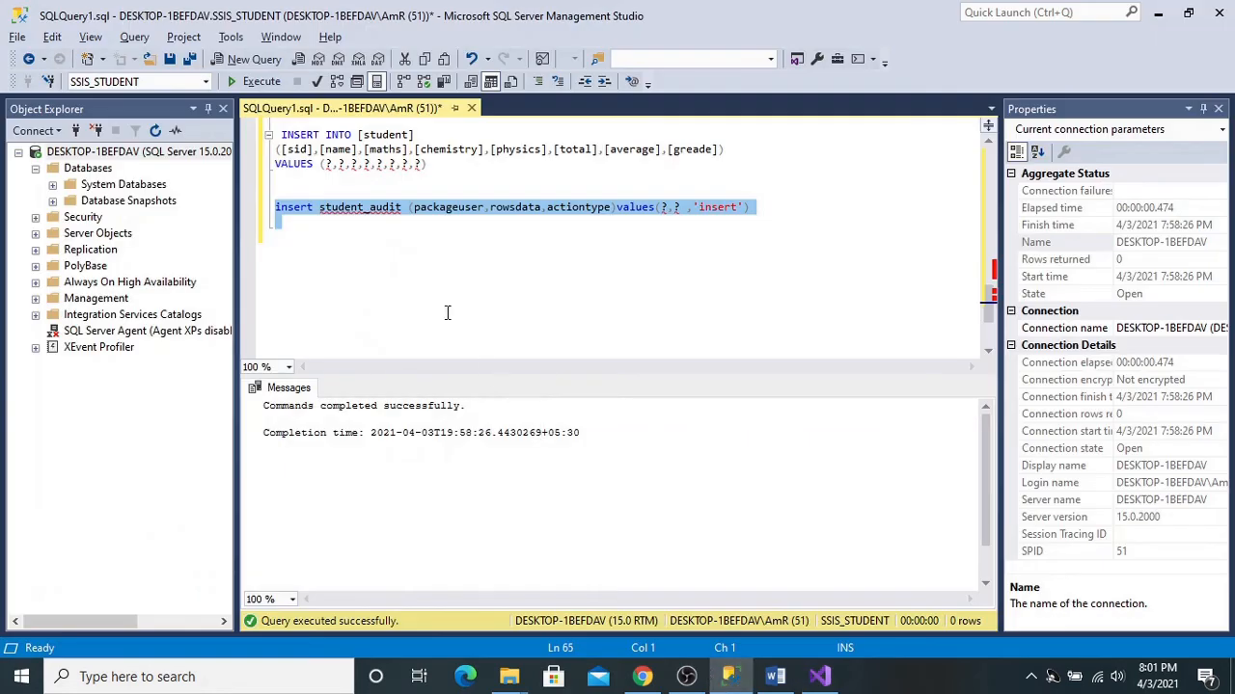
{"action": "left_click", "coordinate": [407, 258]}
{"action": "scroll", "coordinate": [315, 245], "scroll_direction": "up", "scroll_amount": 8}
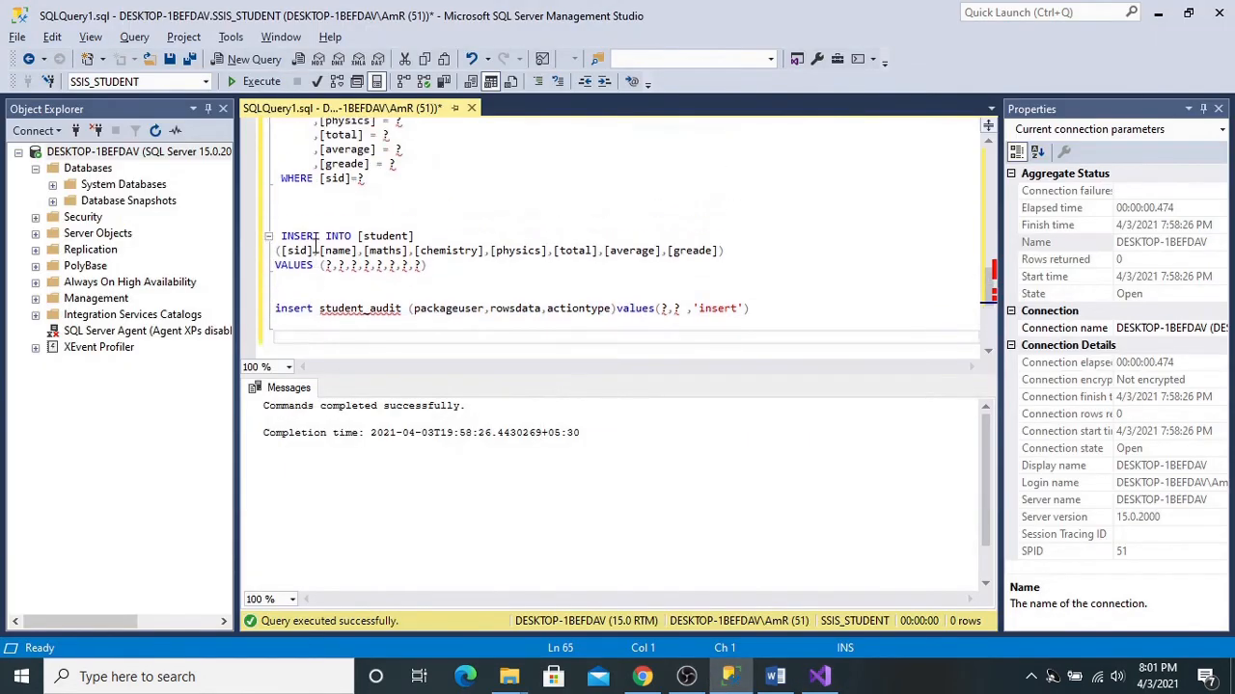
{"action": "scroll", "coordinate": [315, 245], "scroll_direction": "up", "scroll_amount": 2}
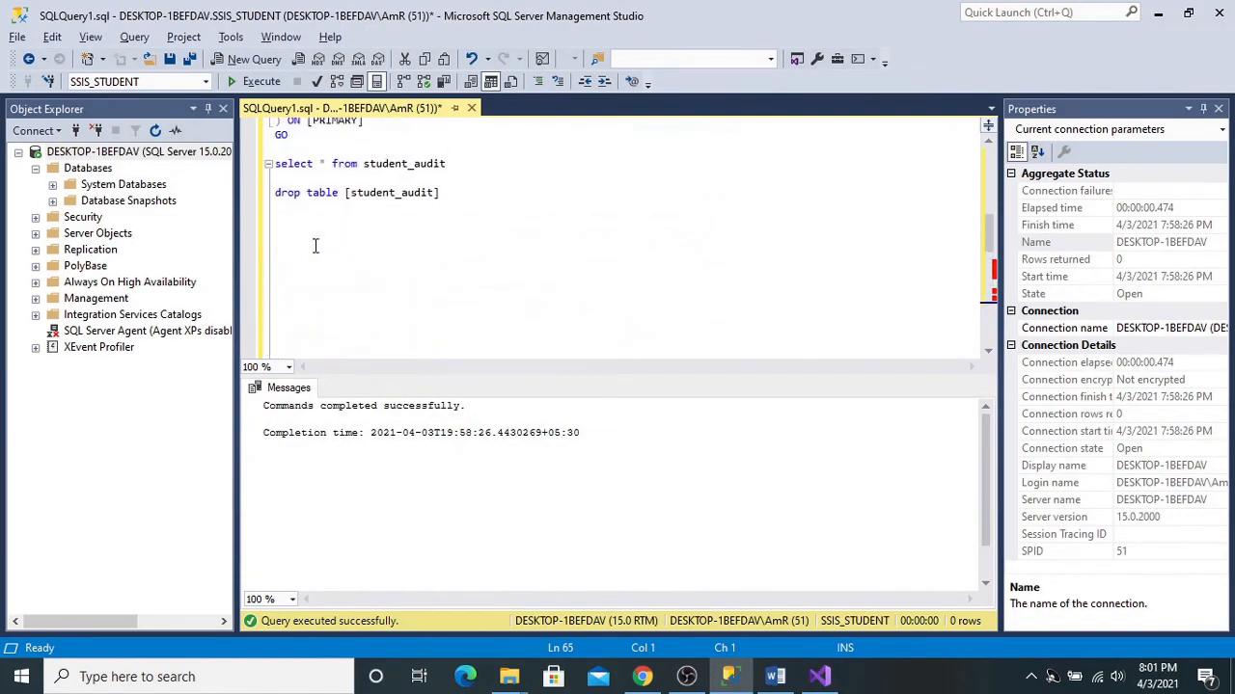
{"action": "double_click", "coordinate": [385, 195]}
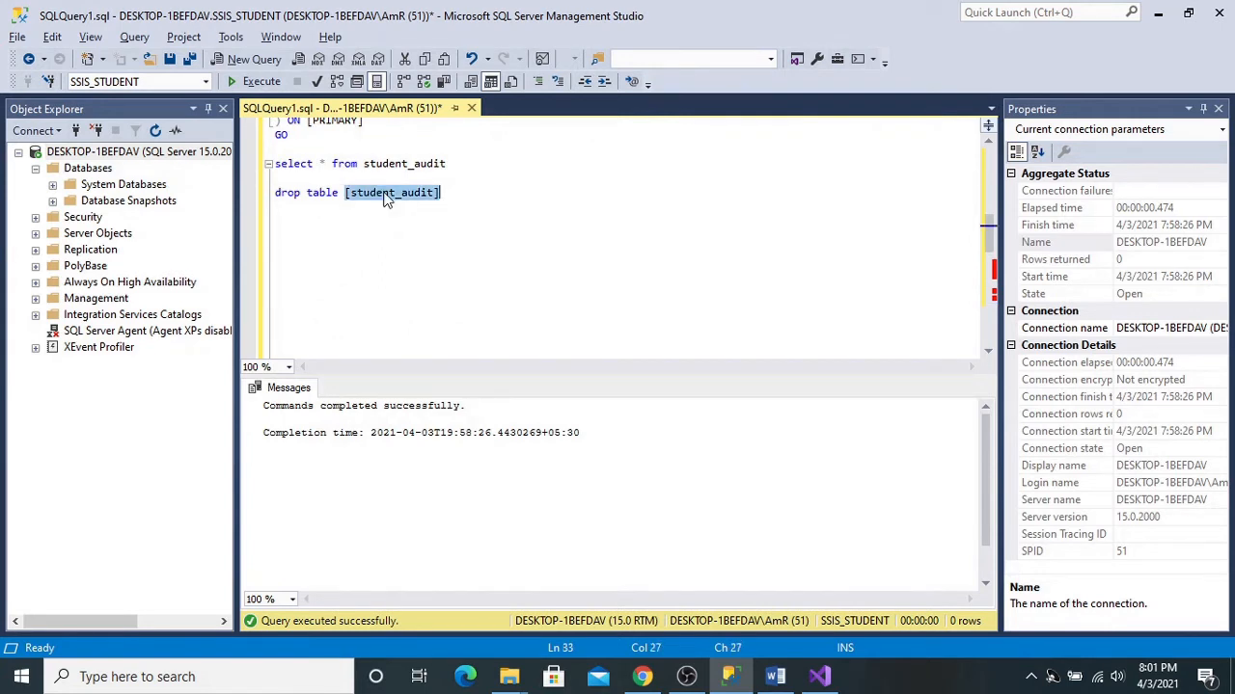
{"action": "scroll", "coordinate": [385, 197], "scroll_direction": "up", "scroll_amount": 3}
{"action": "scroll", "coordinate": [385, 197], "scroll_direction": "up", "scroll_amount": 2}
{"action": "scroll", "coordinate": [378, 237], "scroll_direction": "down", "scroll_amount": 2}
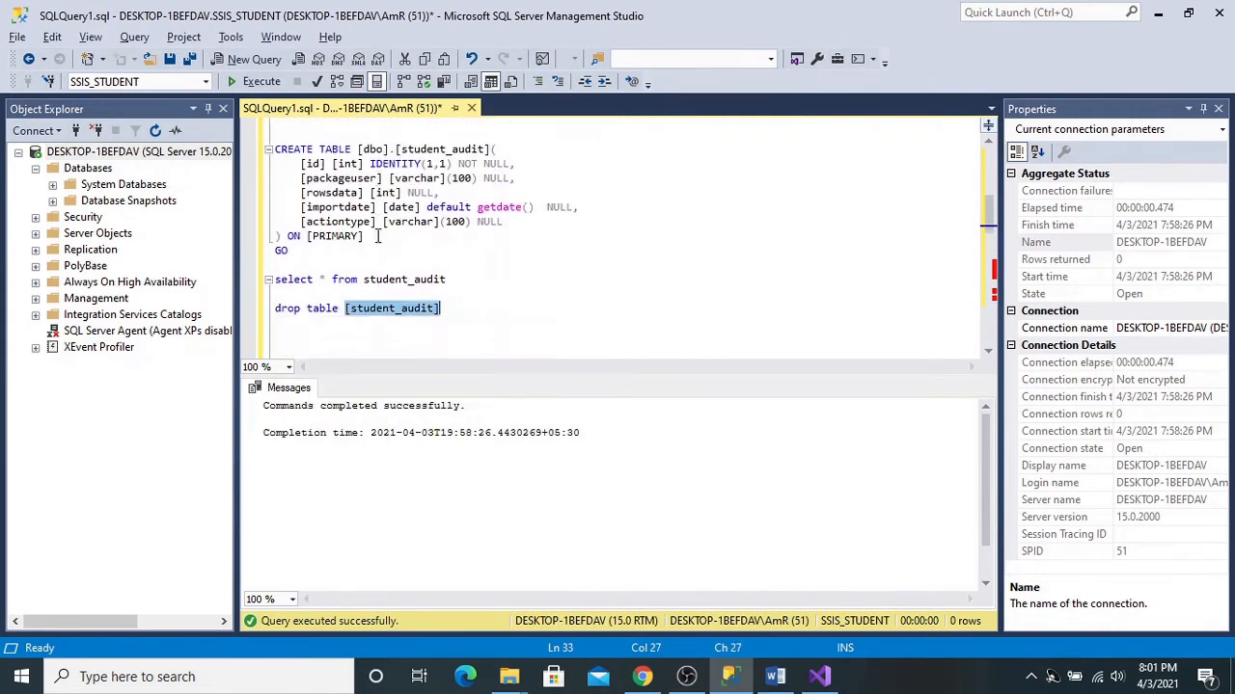
{"action": "scroll", "coordinate": [378, 237], "scroll_direction": "down", "scroll_amount": 1}
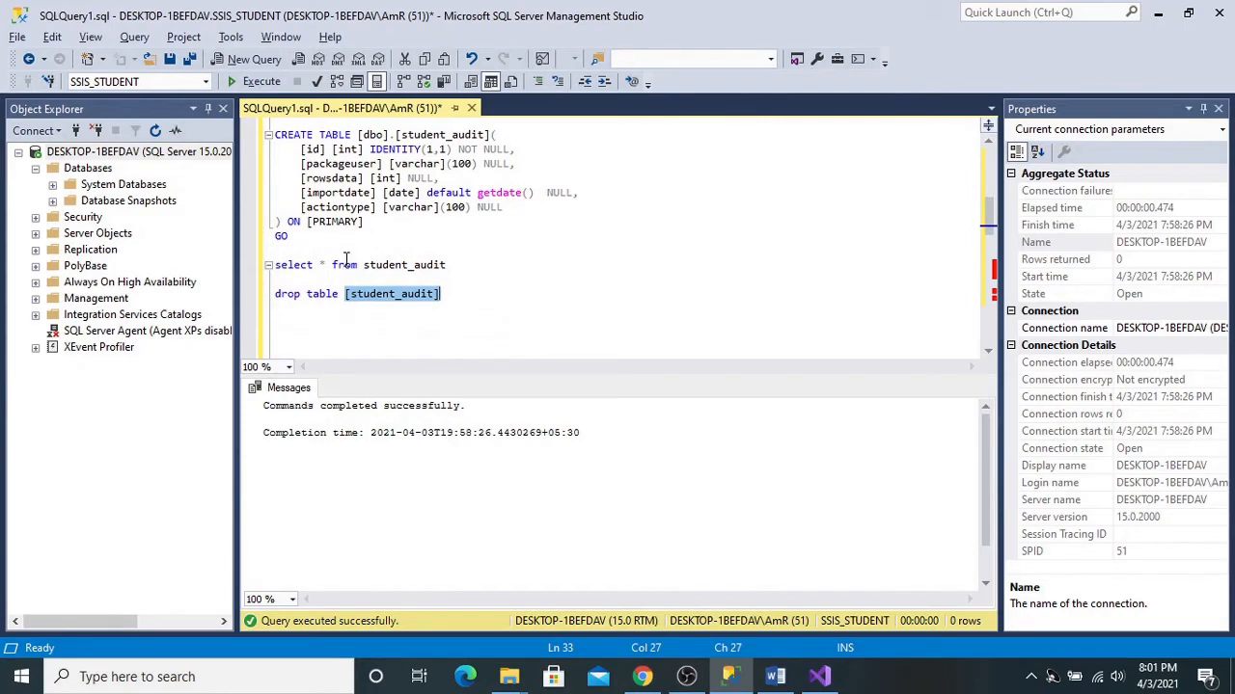
Step: Copy the insert student_audit (packageuser,rowsdata,actiontype) statement at the end of the script
{"action": "scroll", "coordinate": [352, 289], "scroll_direction": "down", "scroll_amount": 10}
{"action": "left_click", "coordinate": [356, 312]}
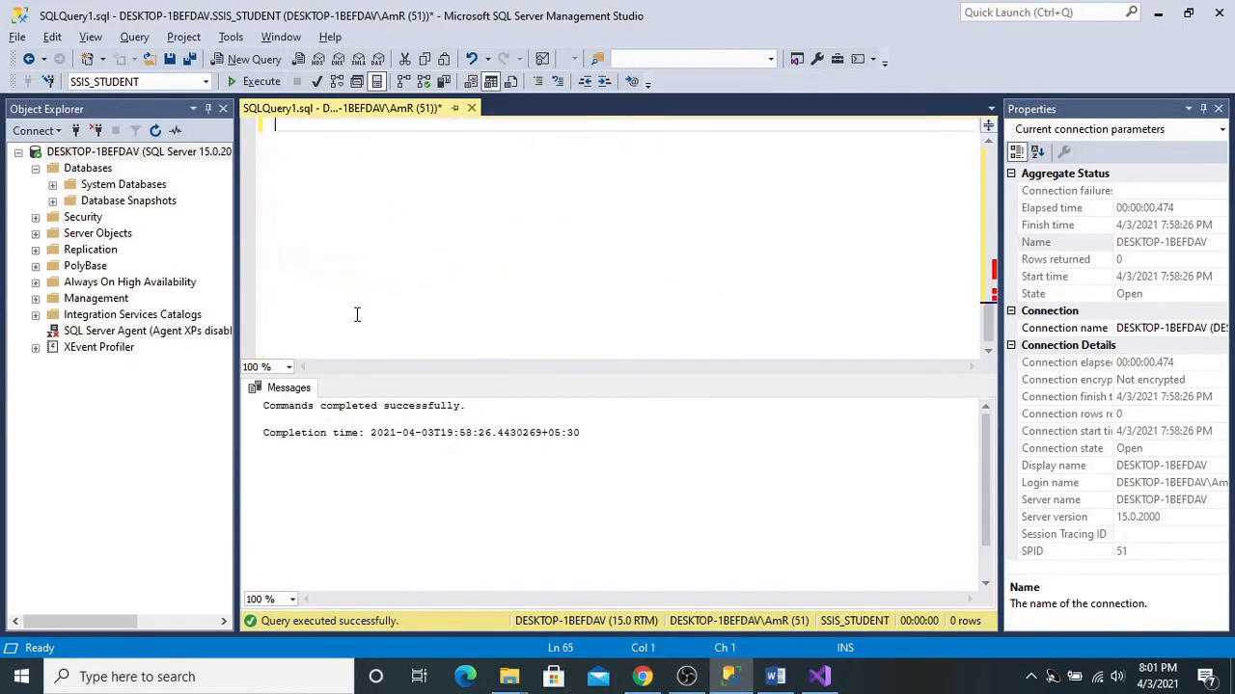
{"action": "scroll", "coordinate": [356, 314], "scroll_direction": "up", "scroll_amount": 3}
{"action": "left_click", "coordinate": [276, 197]}
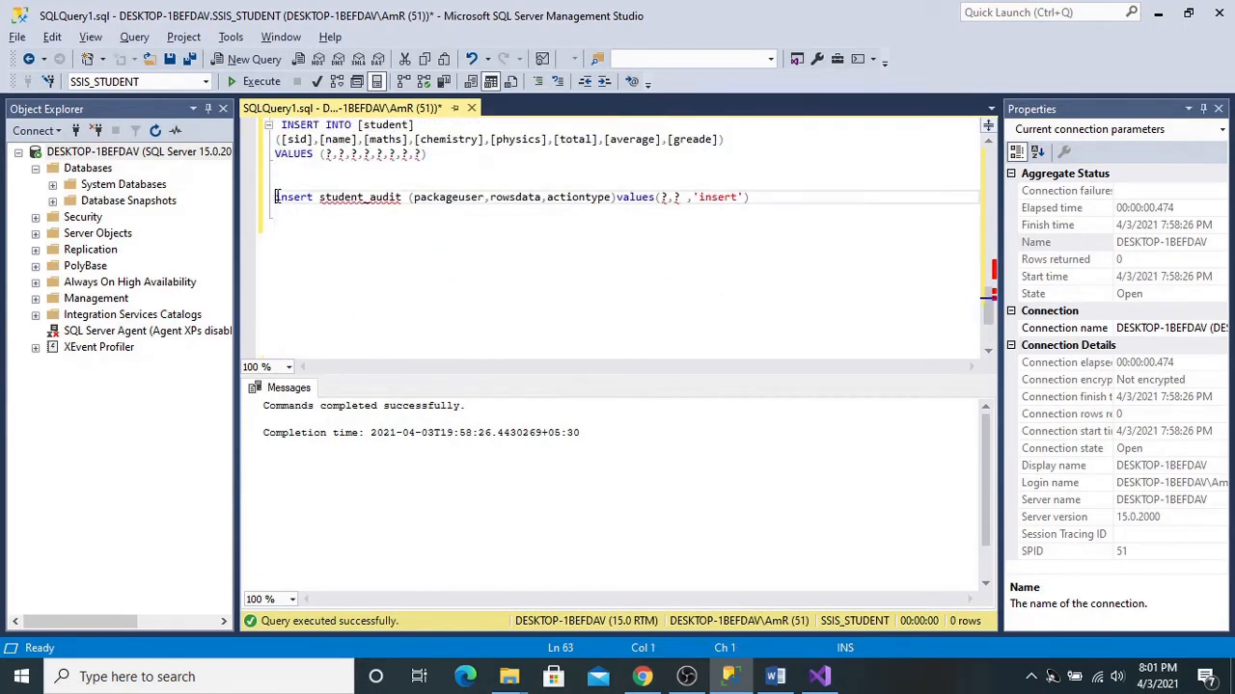
{"action": "left_click_drag", "start_coordinate": [276, 197], "coordinate": [279, 205]}
{"action": "key", "text": "ctrl+c"}
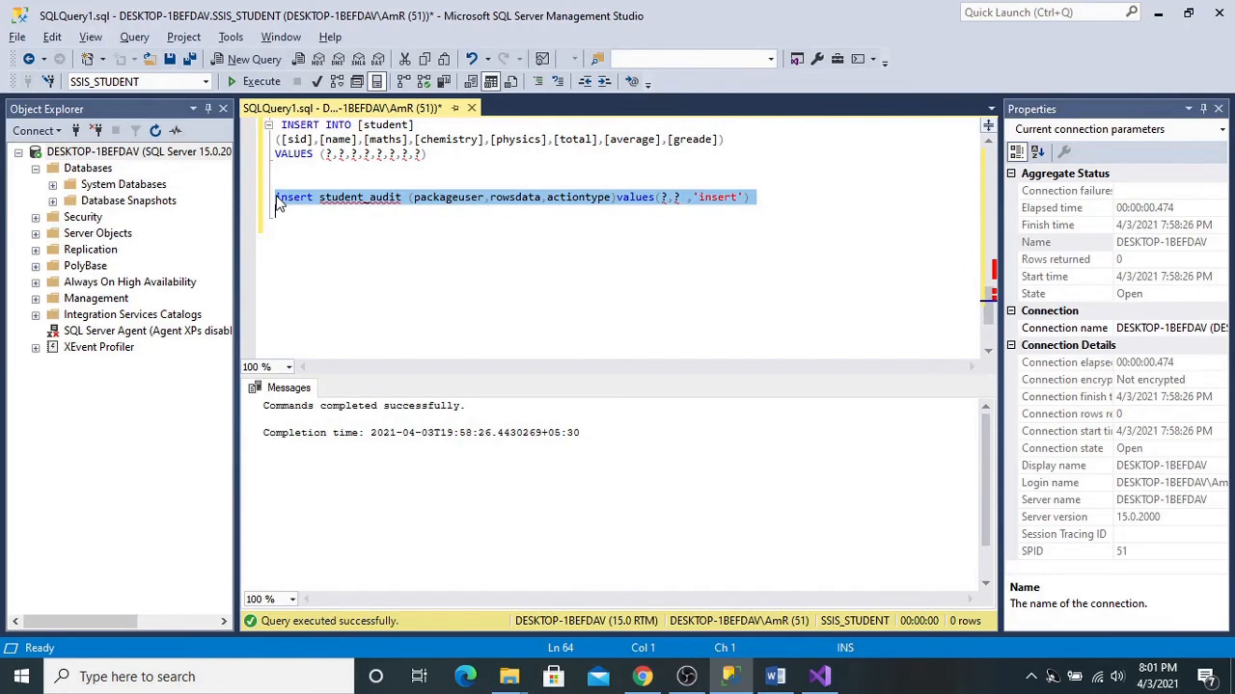
Step: Collapse the block starting at select * from student_audit below the CREATE TABLE statement and replace it with the copied insert statement
{"action": "key", "text": "Up"}
{"action": "key", "text": "Up"}
{"action": "key", "text": "Up"}
{"action": "key", "text": "Up"}
{"action": "key", "text": "Up"}
{"action": "key", "text": "Up"}
{"action": "key", "text": "Up"}
{"action": "key", "text": "Up"}
{"action": "key", "text": "Up"}
{"action": "key", "text": "Up"}
{"action": "key", "text": "Up"}
{"action": "key", "text": "Up"}
{"action": "key", "text": "Up"}
{"action": "key", "text": "Up"}
{"action": "key", "text": "Up"}
{"action": "key", "text": "Up"}
{"action": "key", "text": "Up"}
{"action": "key", "text": "Up"}
{"action": "key", "text": "Up"}
{"action": "key", "text": "Up"}
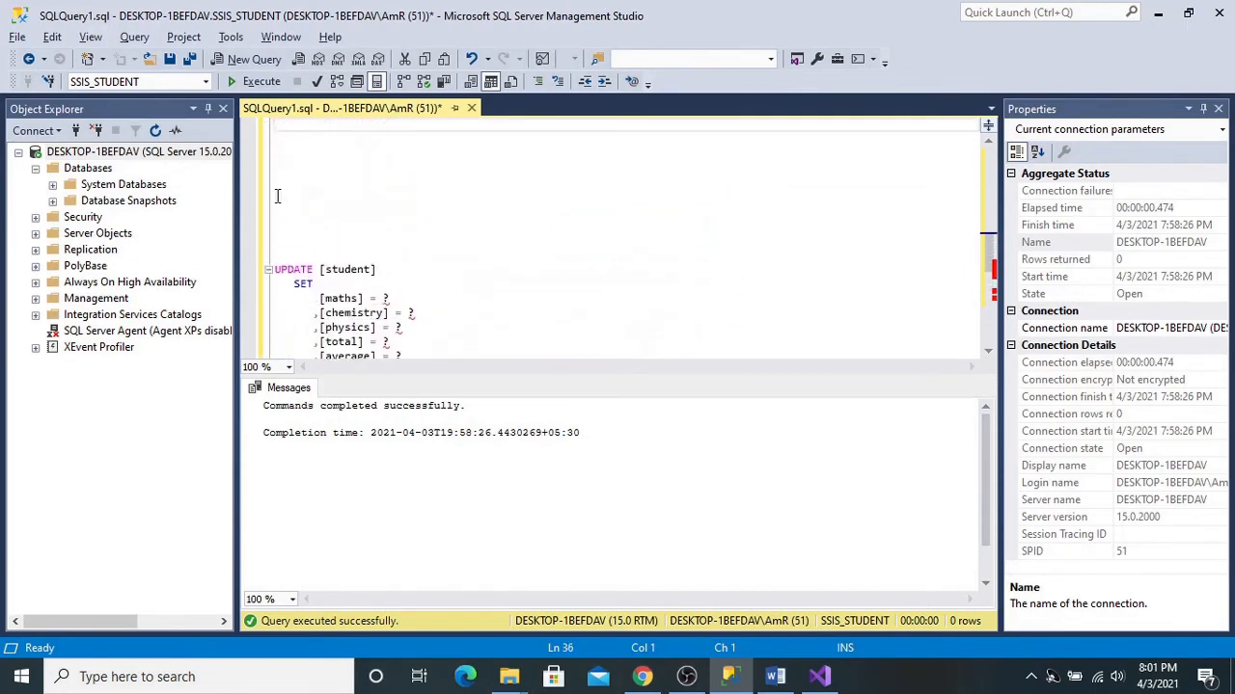
{"action": "scroll", "coordinate": [351, 173], "scroll_direction": "up", "scroll_amount": 6}
{"action": "scroll", "coordinate": [351, 173], "scroll_direction": "down", "scroll_amount": 2}
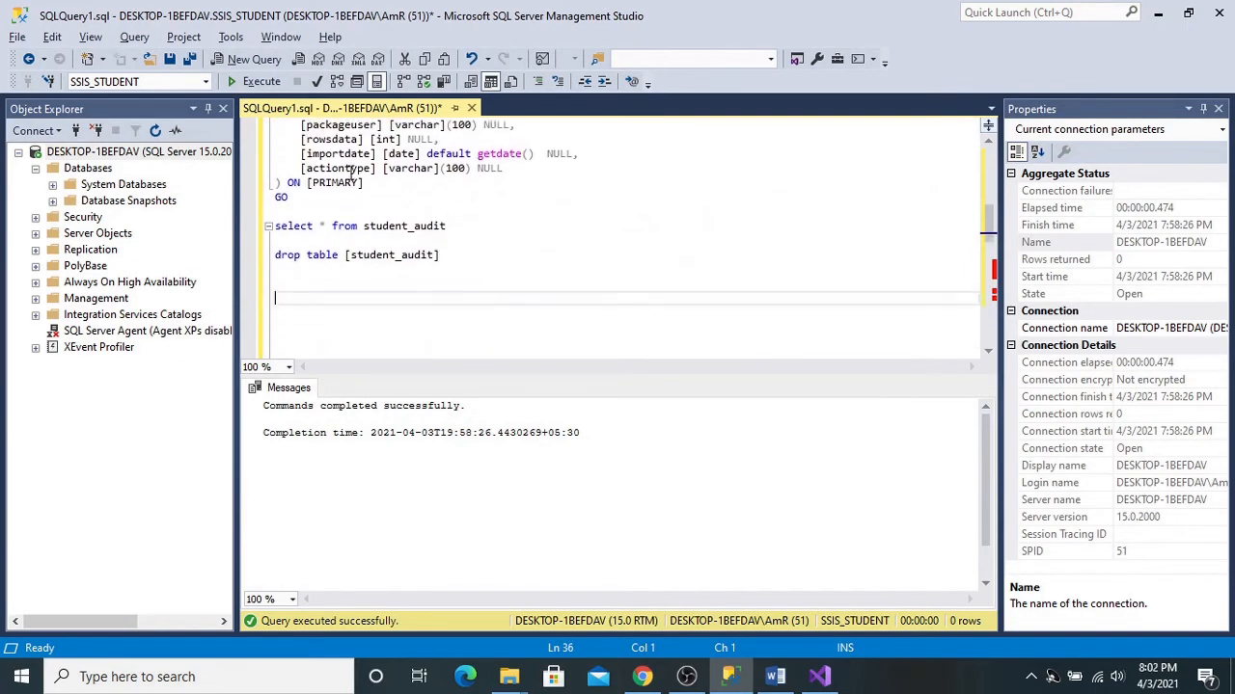
{"action": "scroll", "coordinate": [352, 172], "scroll_direction": "up", "scroll_amount": 2}
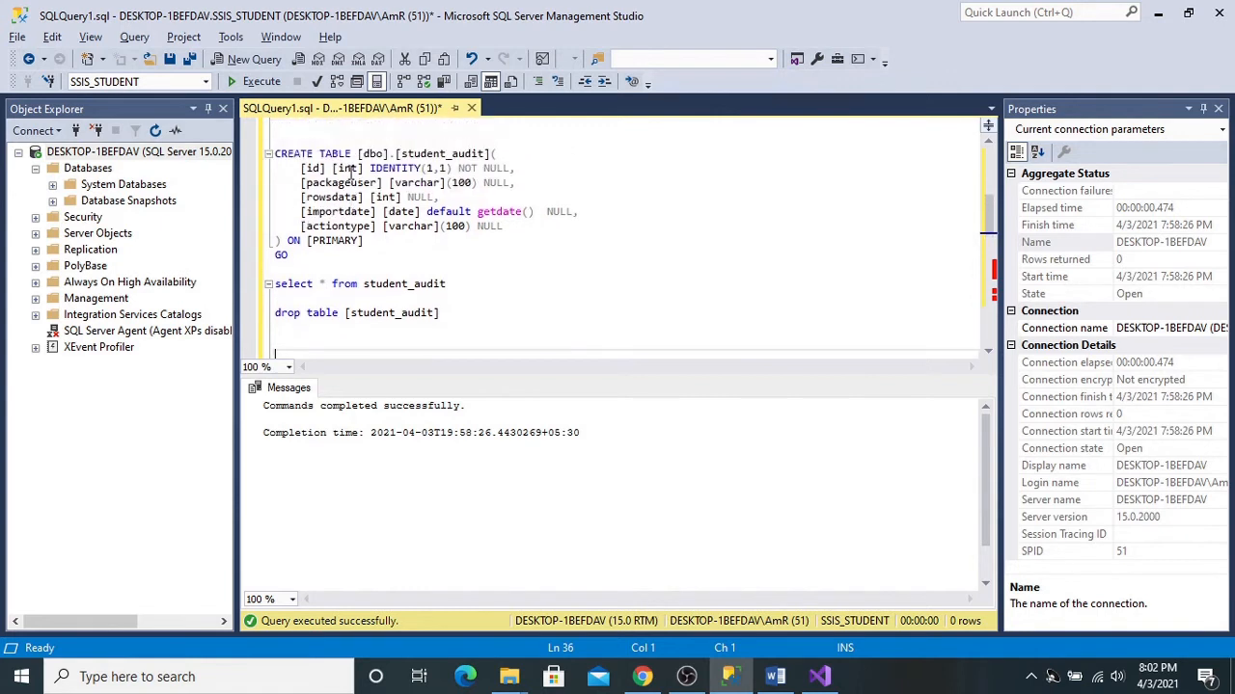
{"action": "left_click", "coordinate": [268, 285]}
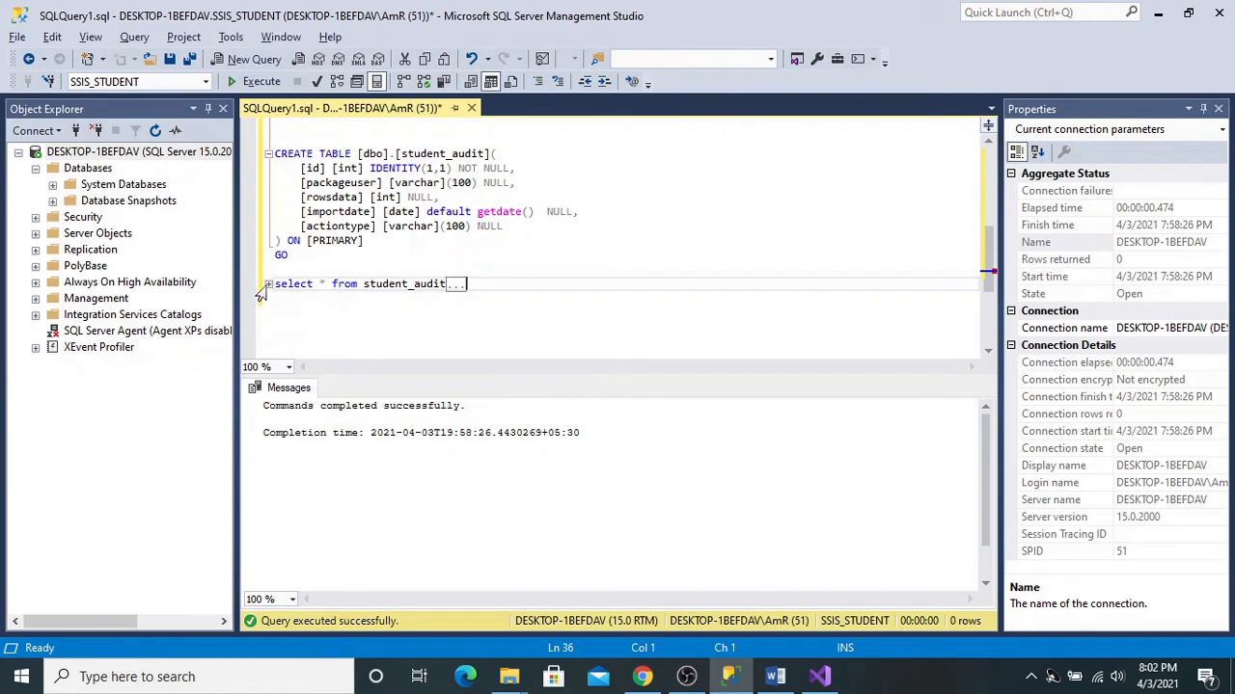
{"action": "left_click_drag", "start_coordinate": [478, 286], "coordinate": [276, 290]}
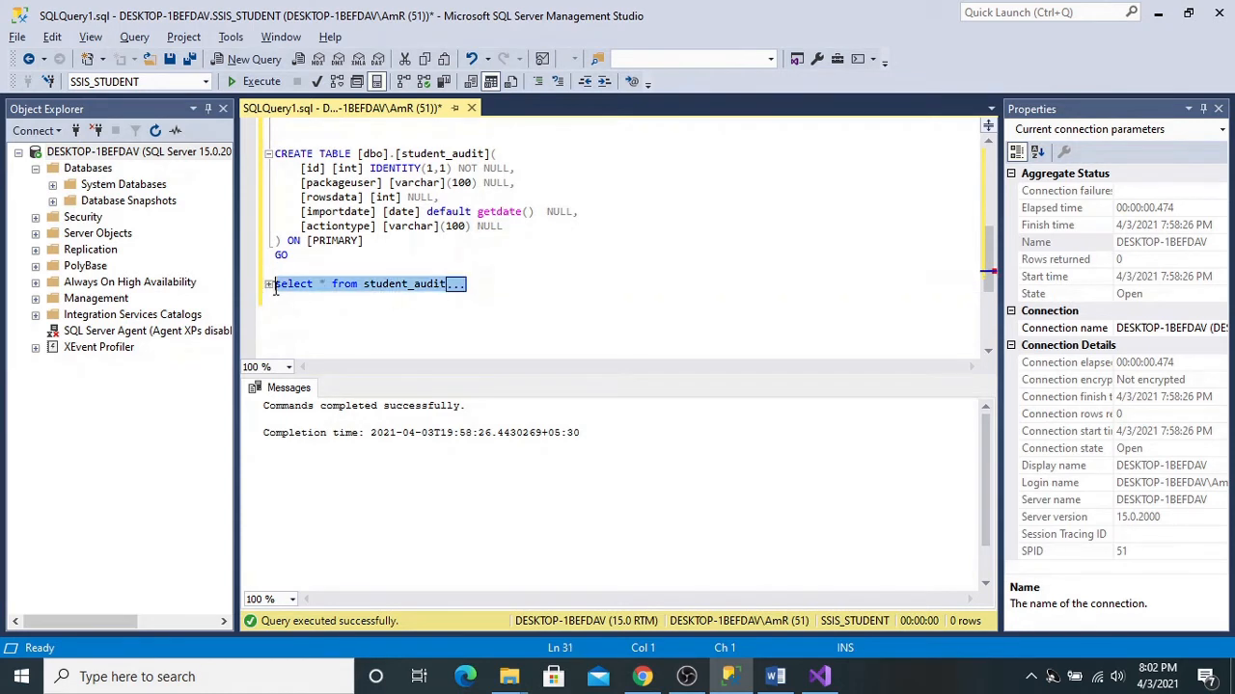
{"action": "key", "text": "Delete"}
{"action": "key", "text": "ctrl+v"}
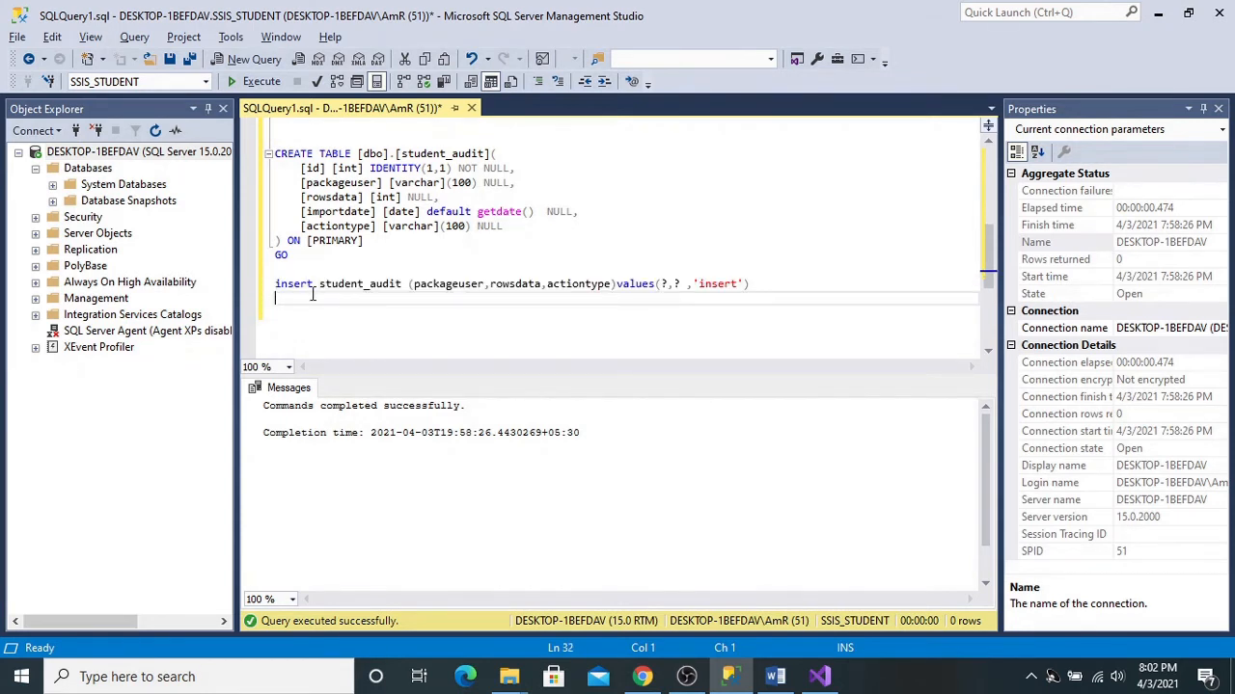
Step: Replace the table name in the insert statement with the bracketed [student_audit] from the CREATE TABLE statement
{"action": "double_click", "coordinate": [425, 154]}
{"action": "key", "text": "ctrl+c"}
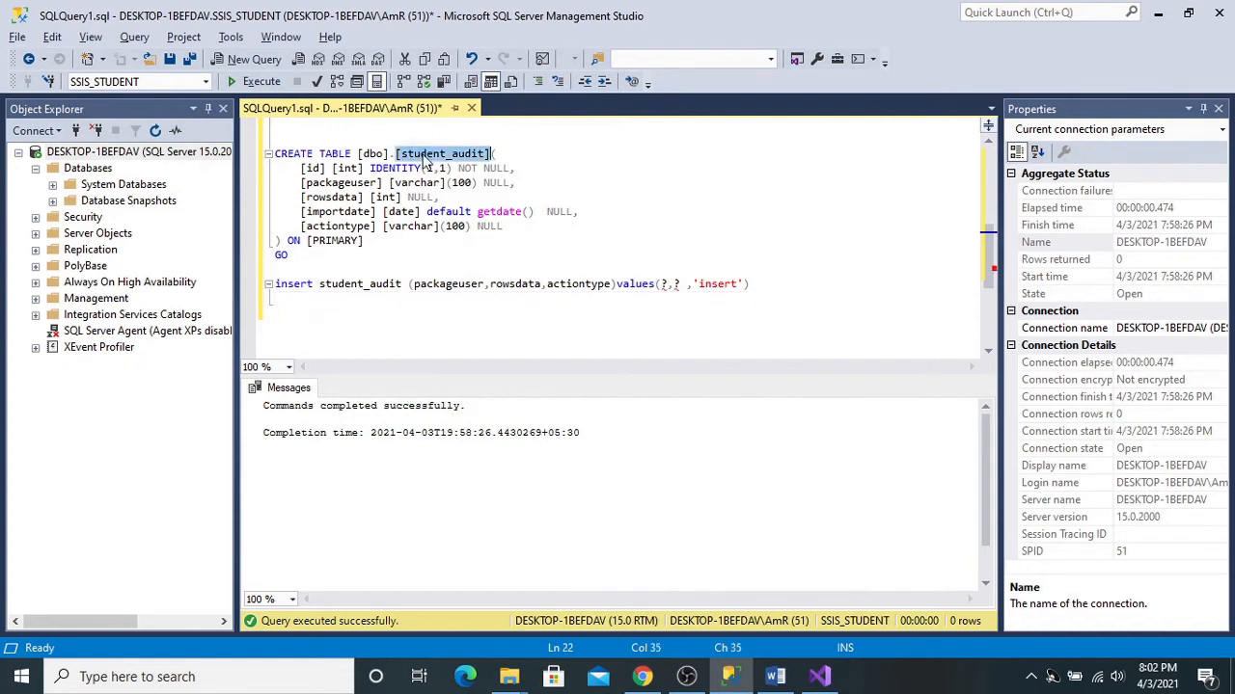
{"action": "double_click", "coordinate": [358, 287]}
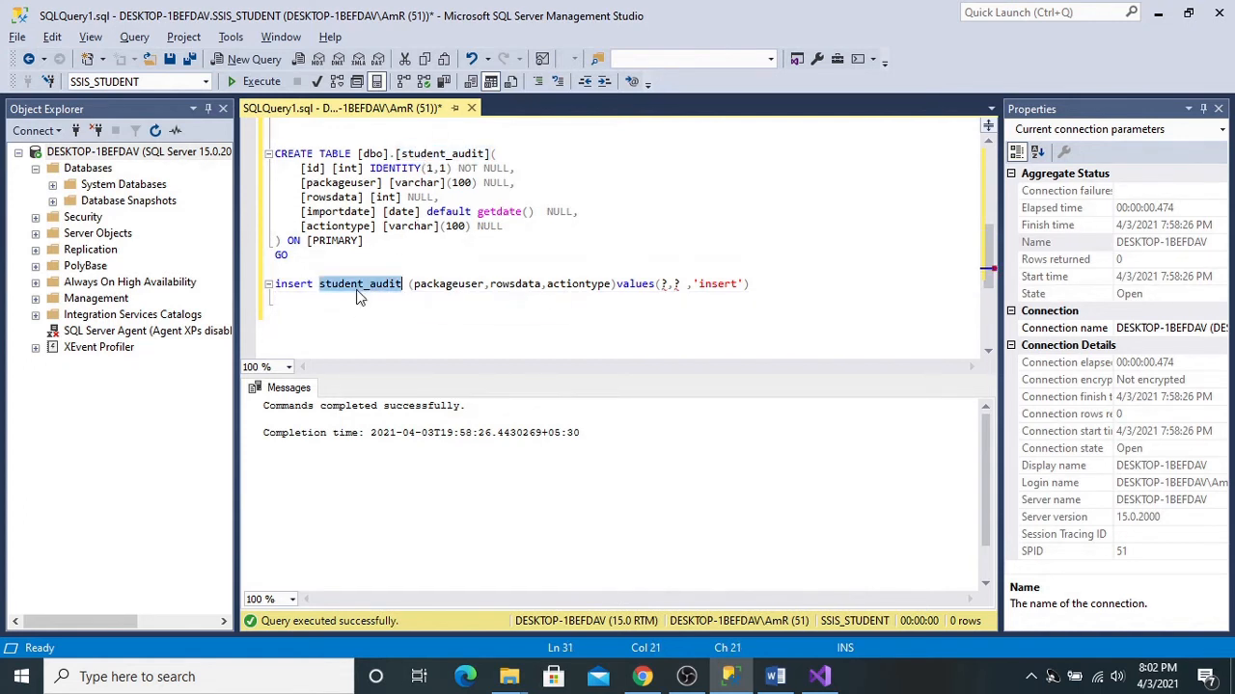
{"action": "key", "text": "ctrl+v"}
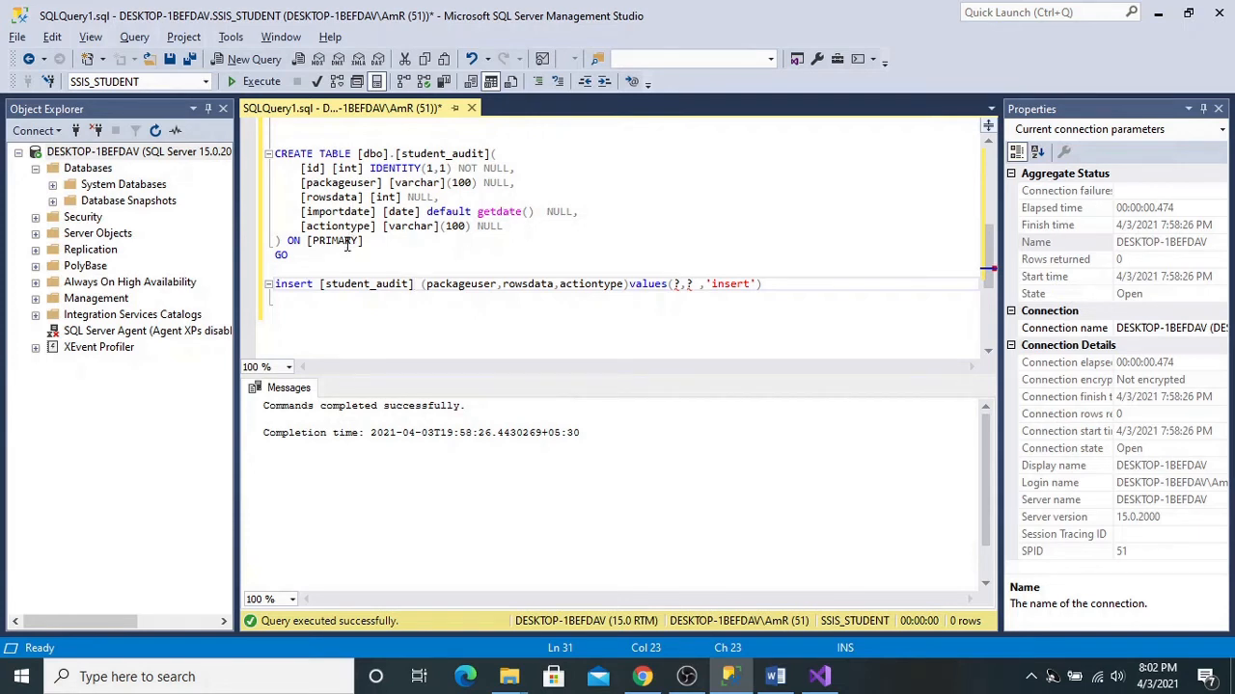
Step: Indent the insert [student_audit] statement by one tab stop and copy it
{"action": "left_click_drag", "start_coordinate": [366, 243], "coordinate": [288, 241]}
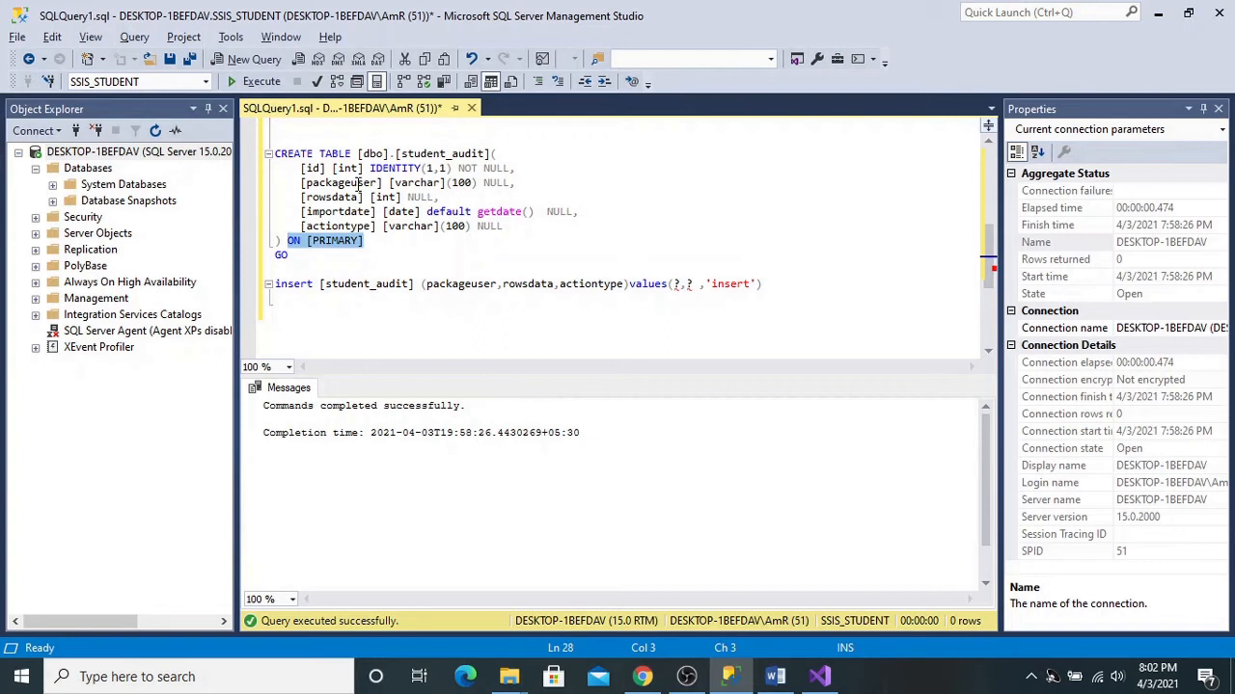
{"action": "left_click", "coordinate": [378, 283]}
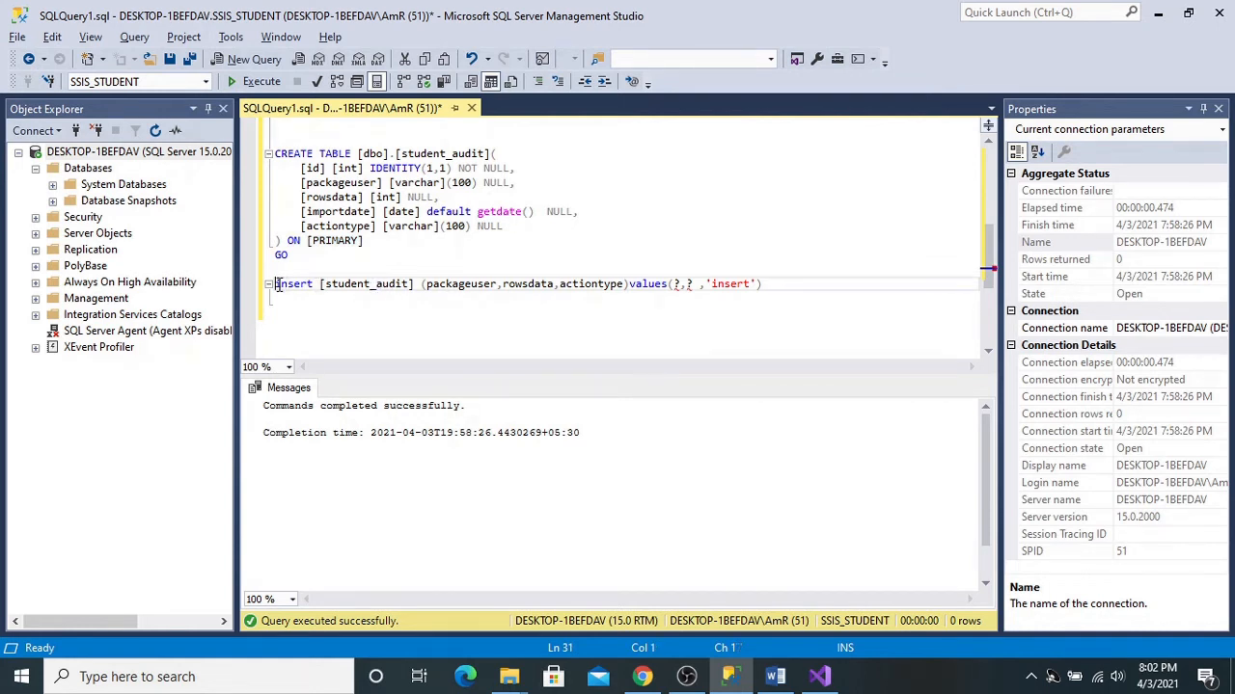
{"action": "left_click_drag", "start_coordinate": [278, 285], "coordinate": [280, 294]}
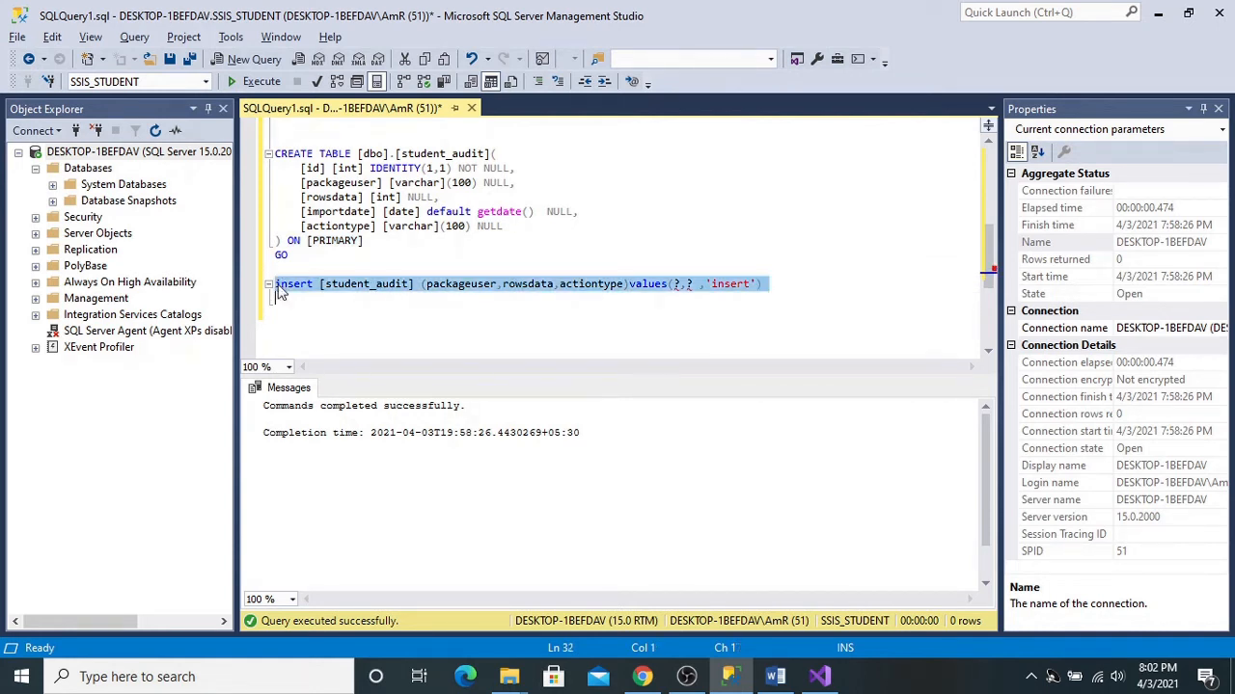
{"action": "key", "text": "Tab"}
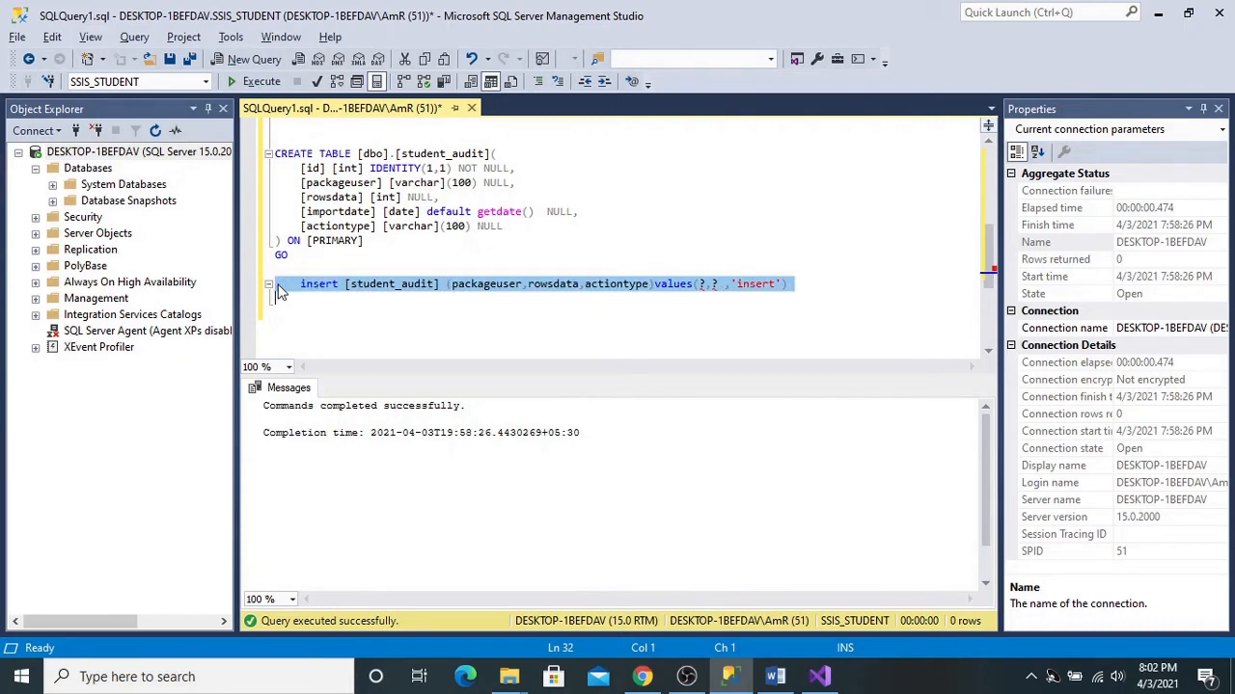
Step: Switch to Visual Studio and read the full Execute SQL Task error message in the package's execution results
{"action": "key", "text": "alt+Tab"}
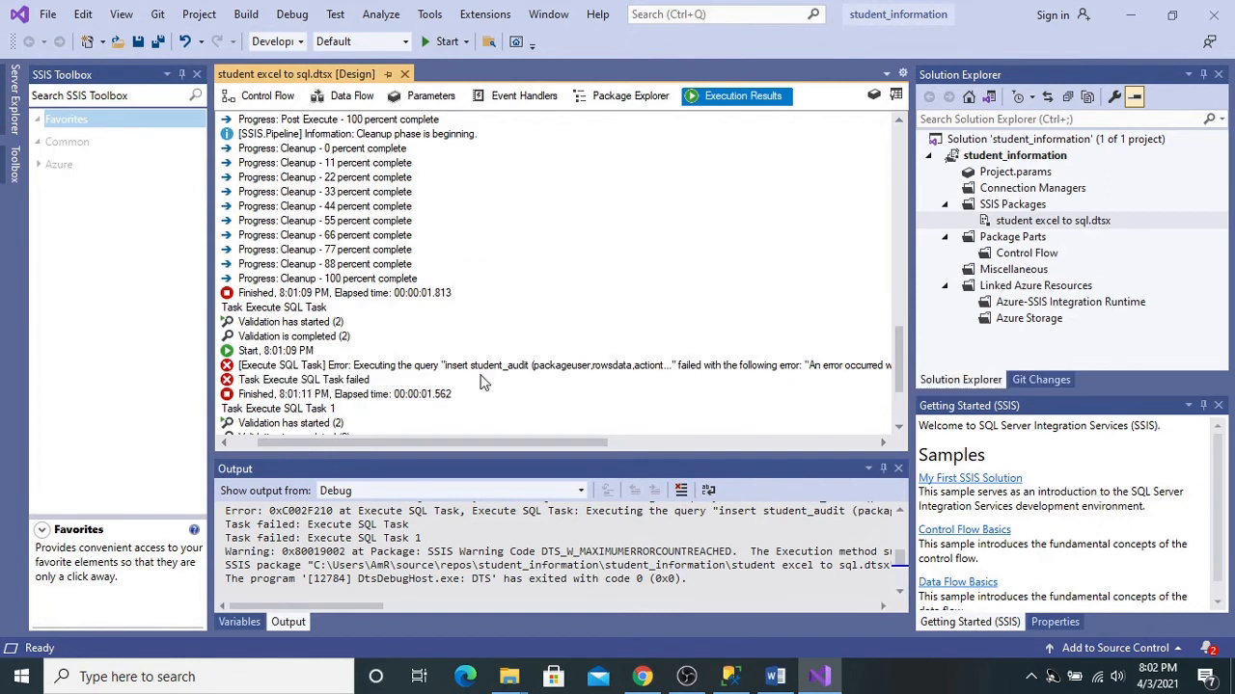
{"action": "left_click_drag", "start_coordinate": [484, 442], "coordinate": [765, 444]}
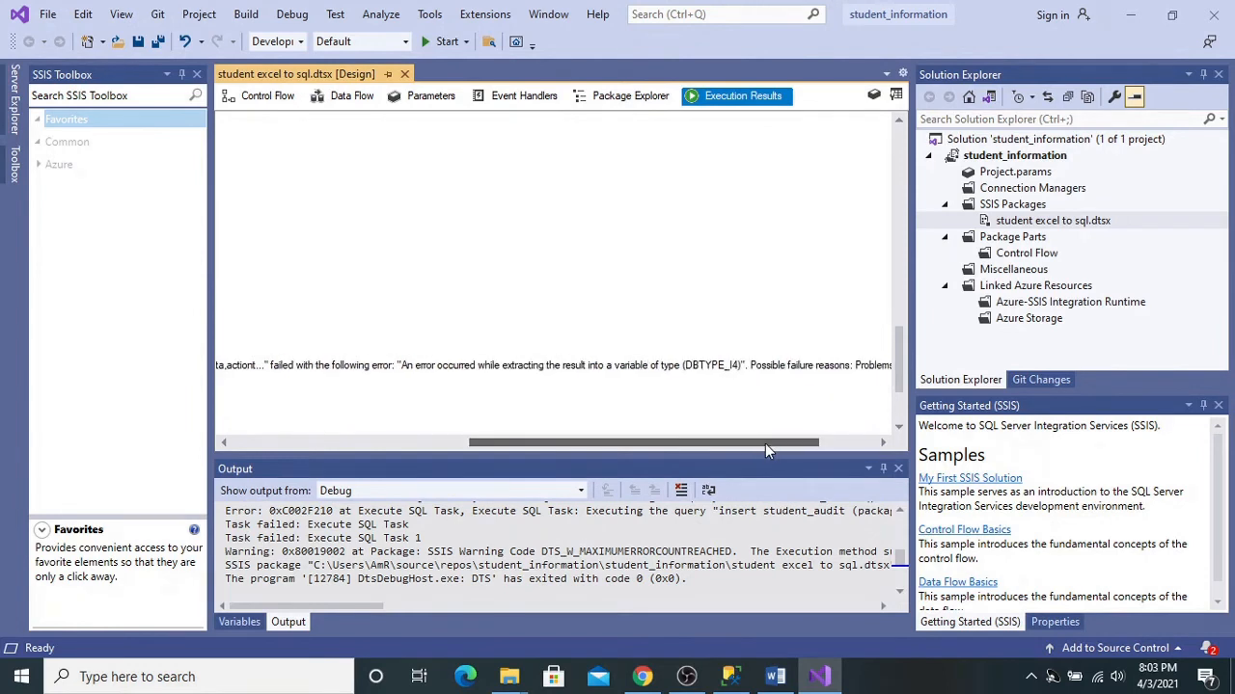
{"action": "left_click_drag", "start_coordinate": [683, 444], "coordinate": [435, 436]}
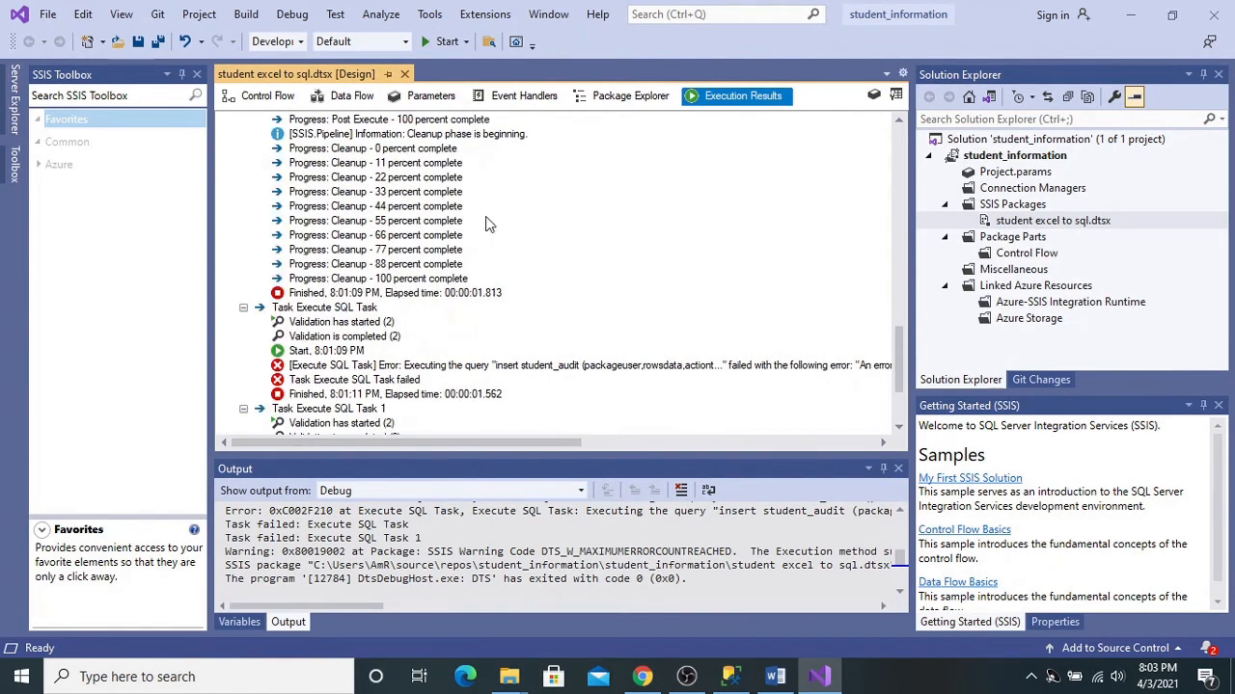
Step: Return to the control flow and review the data type options of the insertcount variable, keeping Int32
{"action": "left_click", "coordinate": [271, 95]}
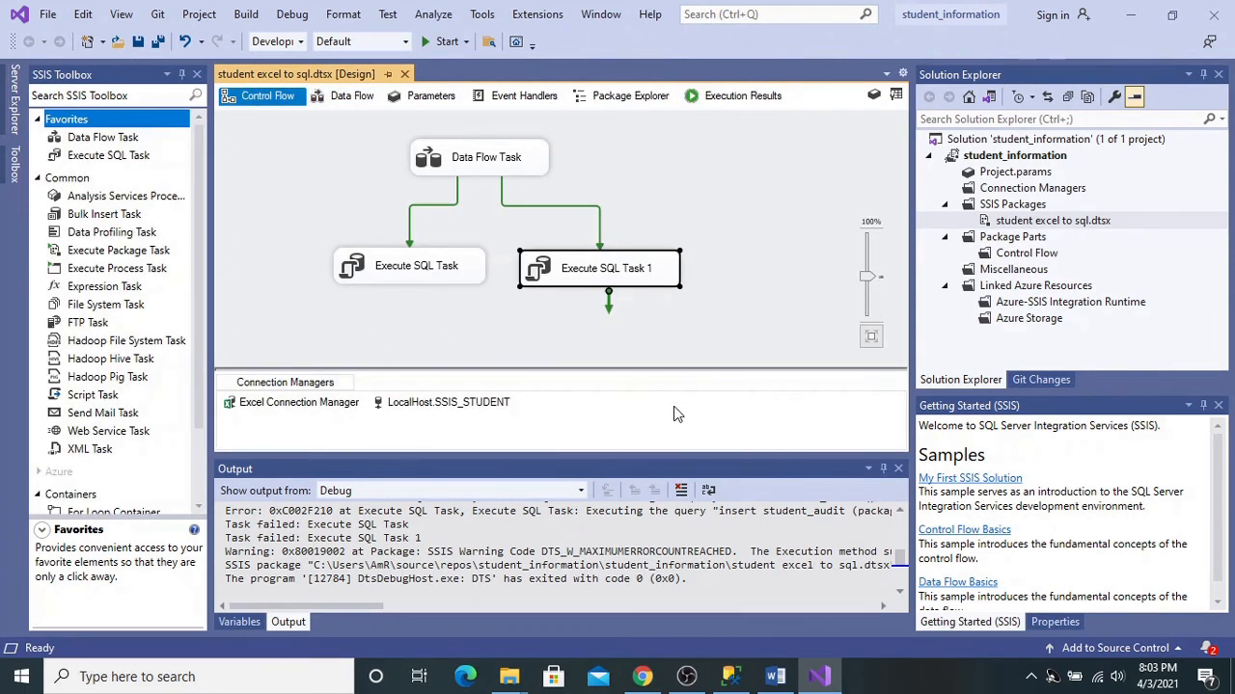
{"action": "left_click", "coordinate": [897, 469]}
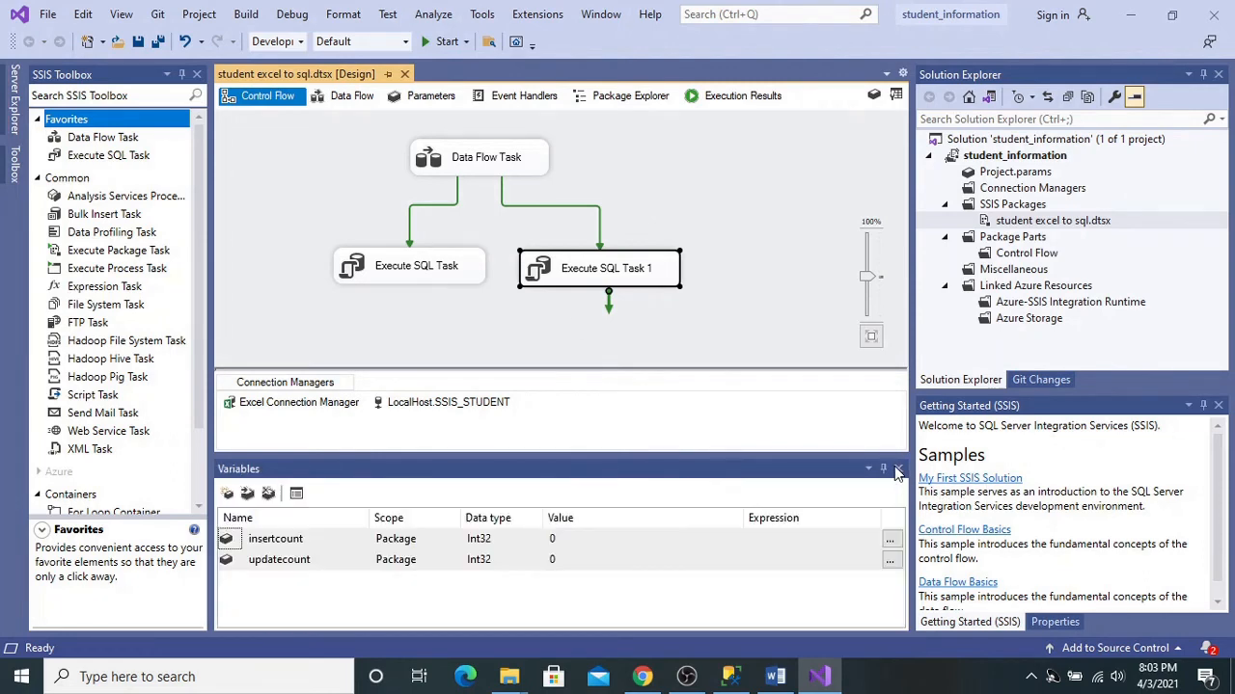
{"action": "left_click", "coordinate": [485, 542]}
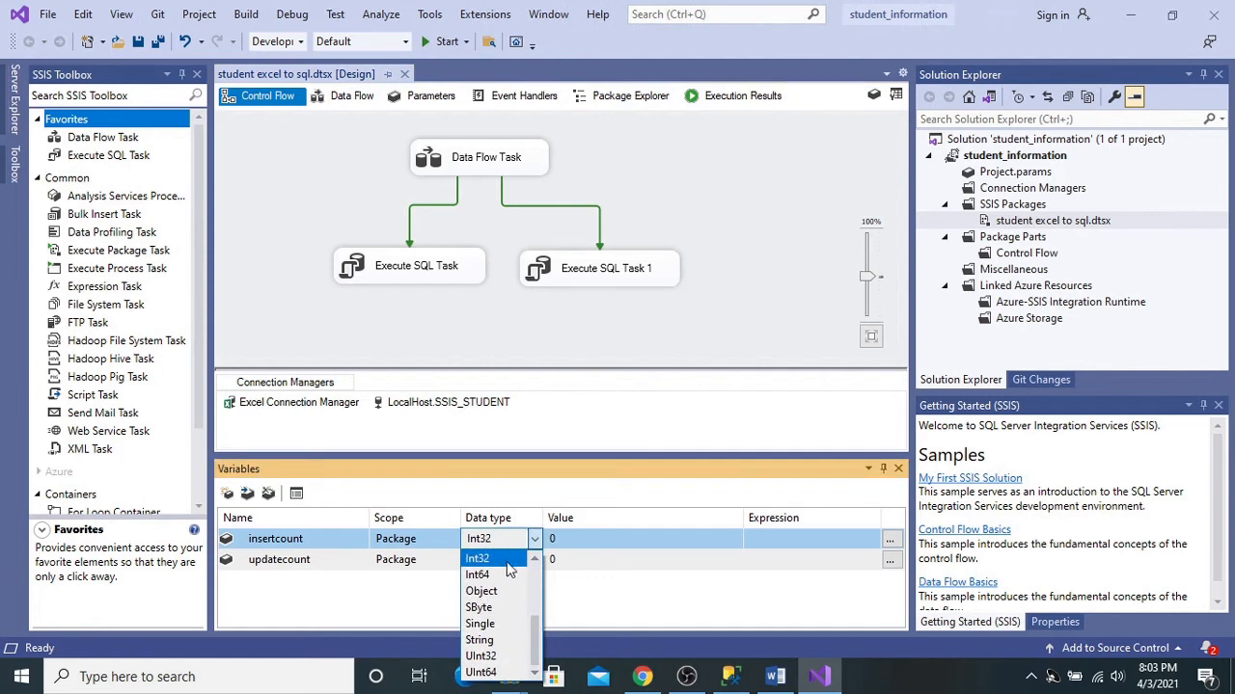
{"action": "mouse_move", "coordinate": [539, 637]}
{"action": "left_mouse_down"}
{"action": "mouse_move", "coordinate": [536, 576]}
{"action": "mouse_move", "coordinate": [536, 620]}
{"action": "left_mouse_up"}
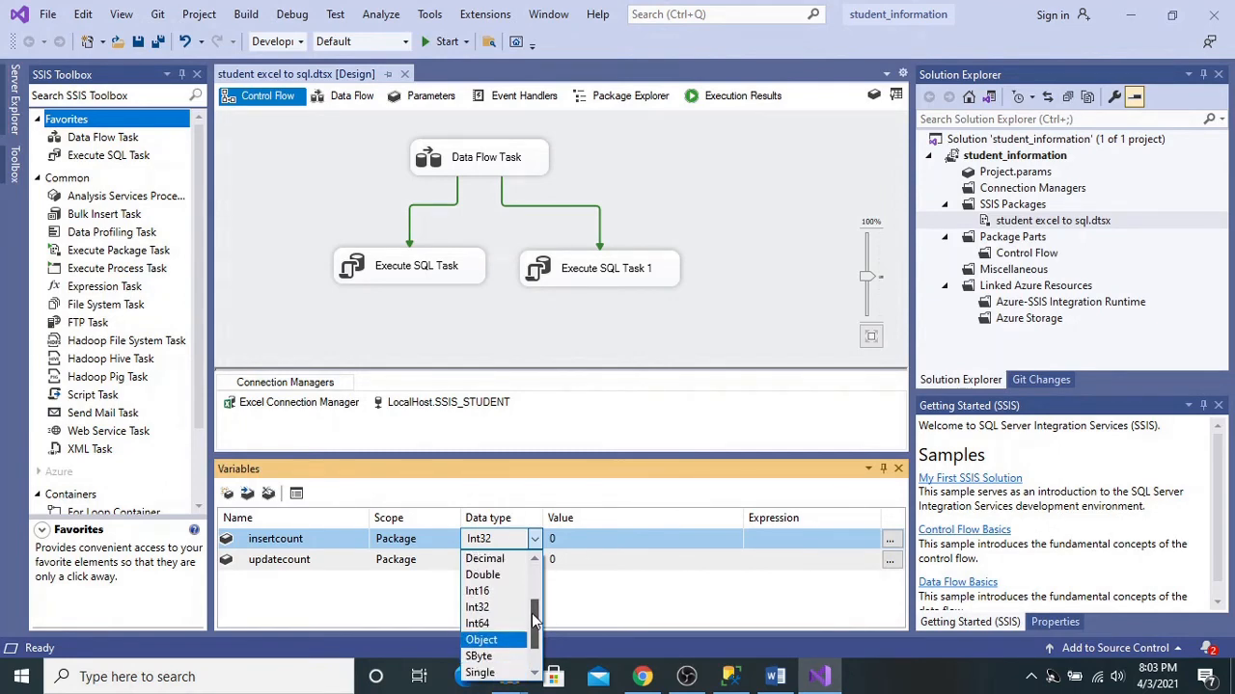
{"action": "left_click", "coordinate": [495, 608]}
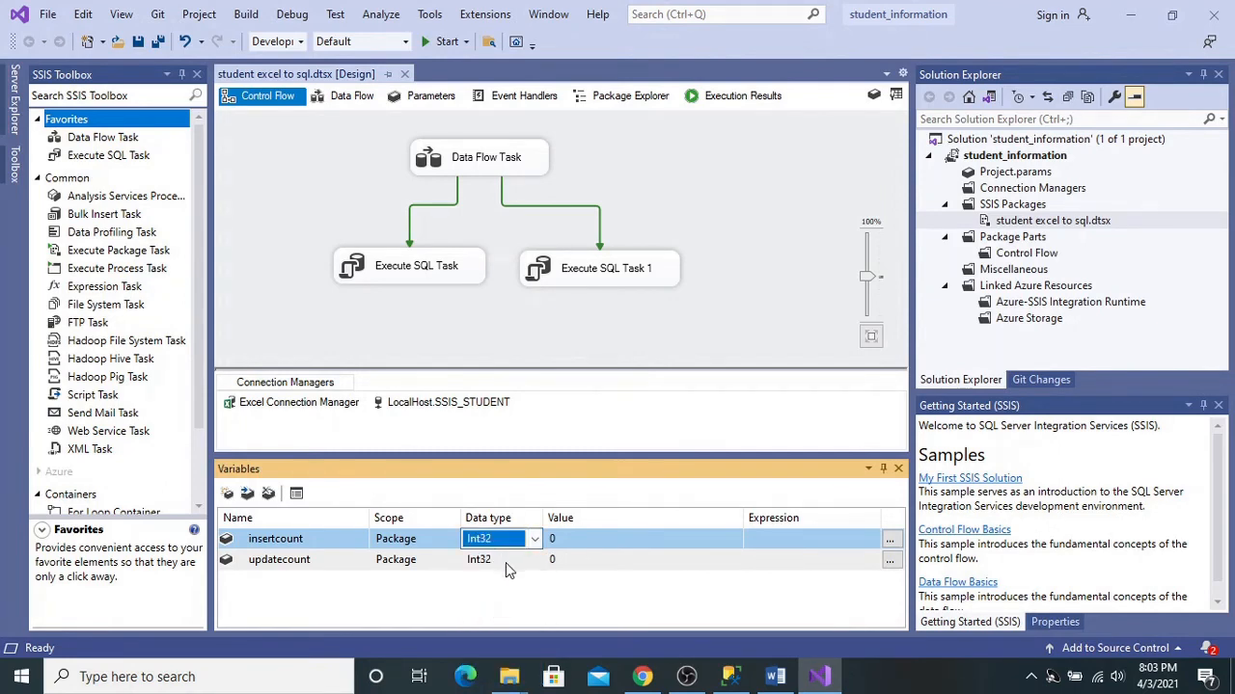
{"action": "left_click", "coordinate": [557, 585]}
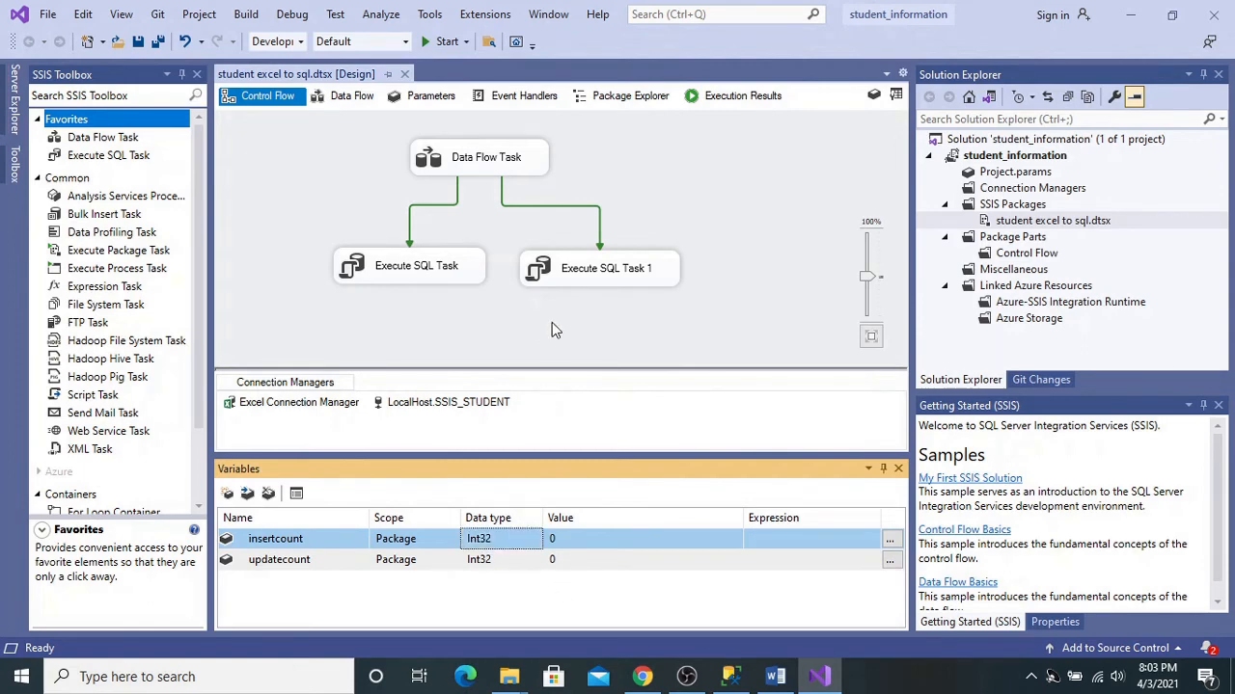
Step: Replace the SQL statement of Execute SQL Task with the copied insert [student_audit] statement, without its leading indentation
{"action": "left_click", "coordinate": [461, 274]}
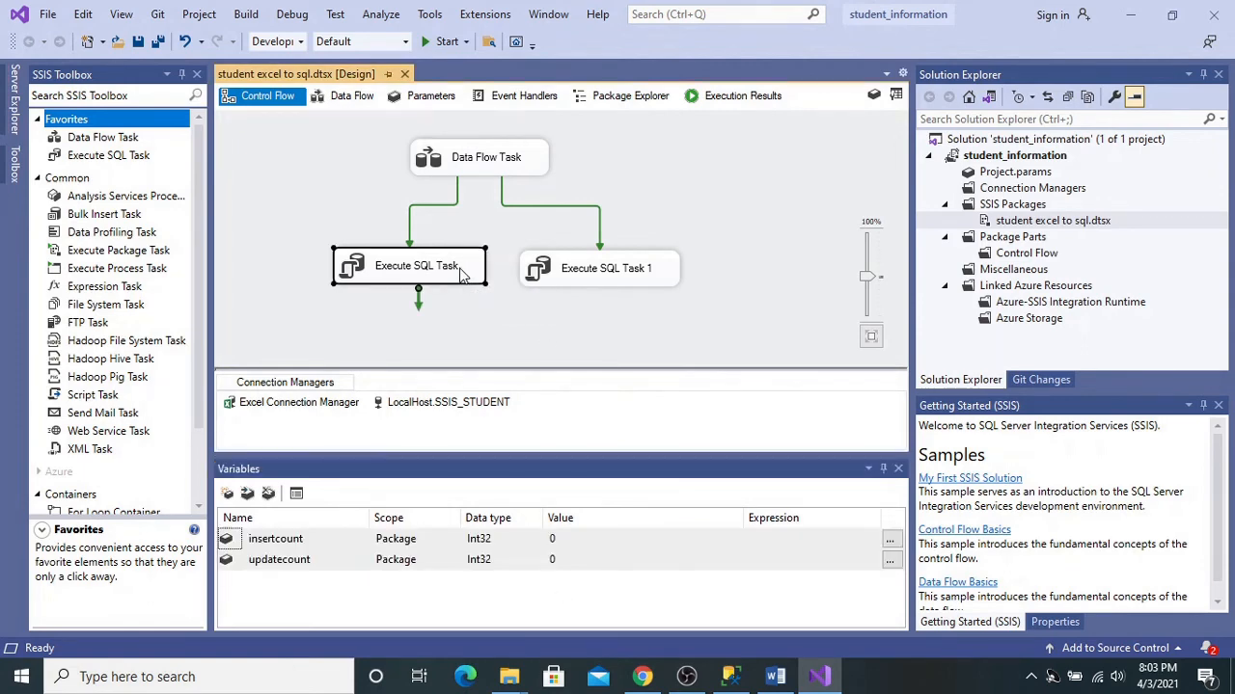
{"action": "double_click", "coordinate": [461, 274]}
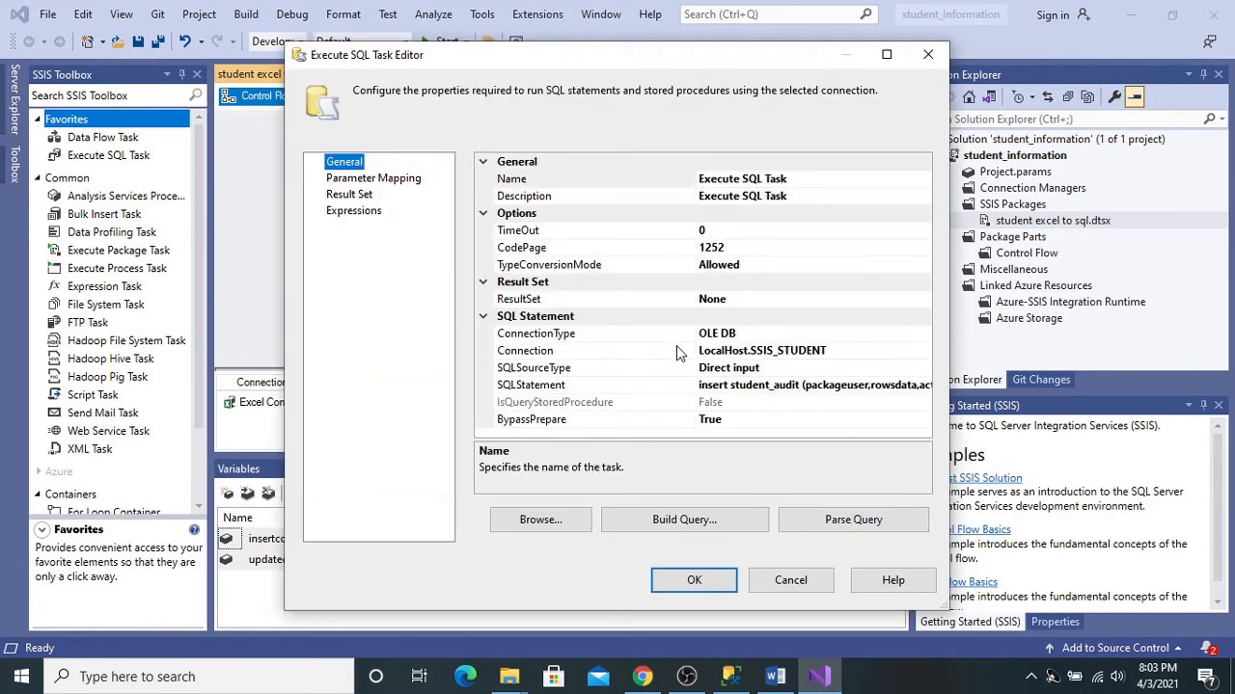
{"action": "left_click", "coordinate": [736, 385]}
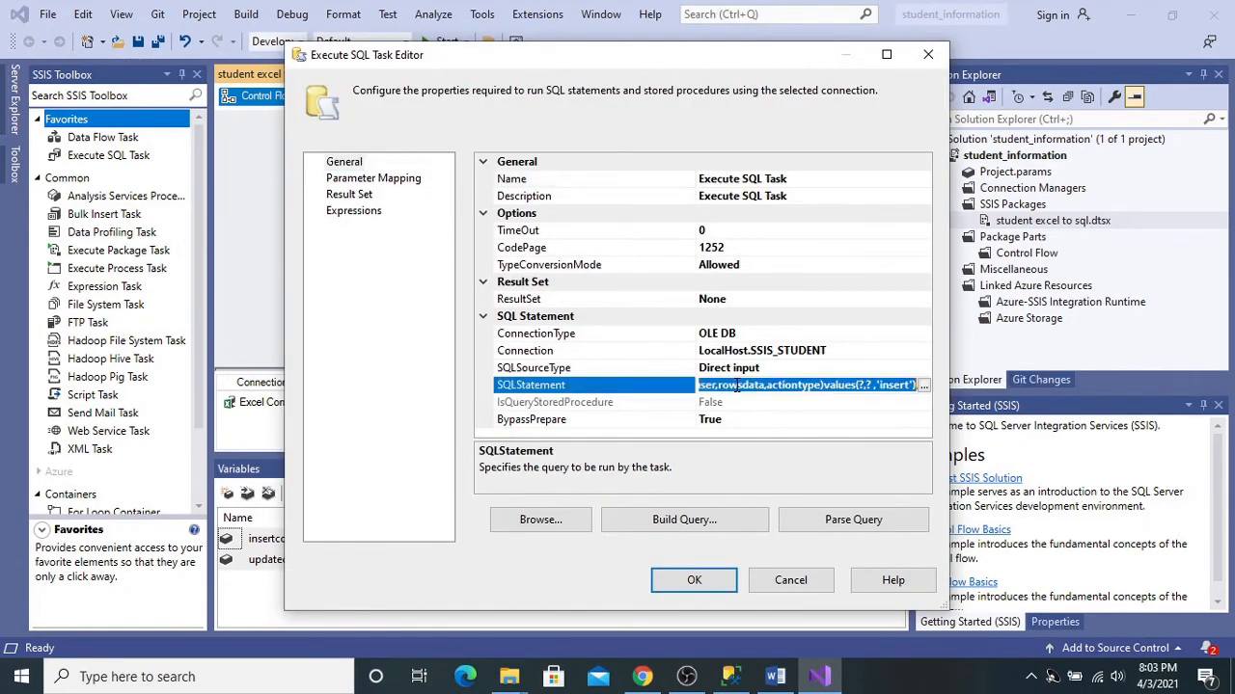
{"action": "left_click", "coordinate": [923, 385]}
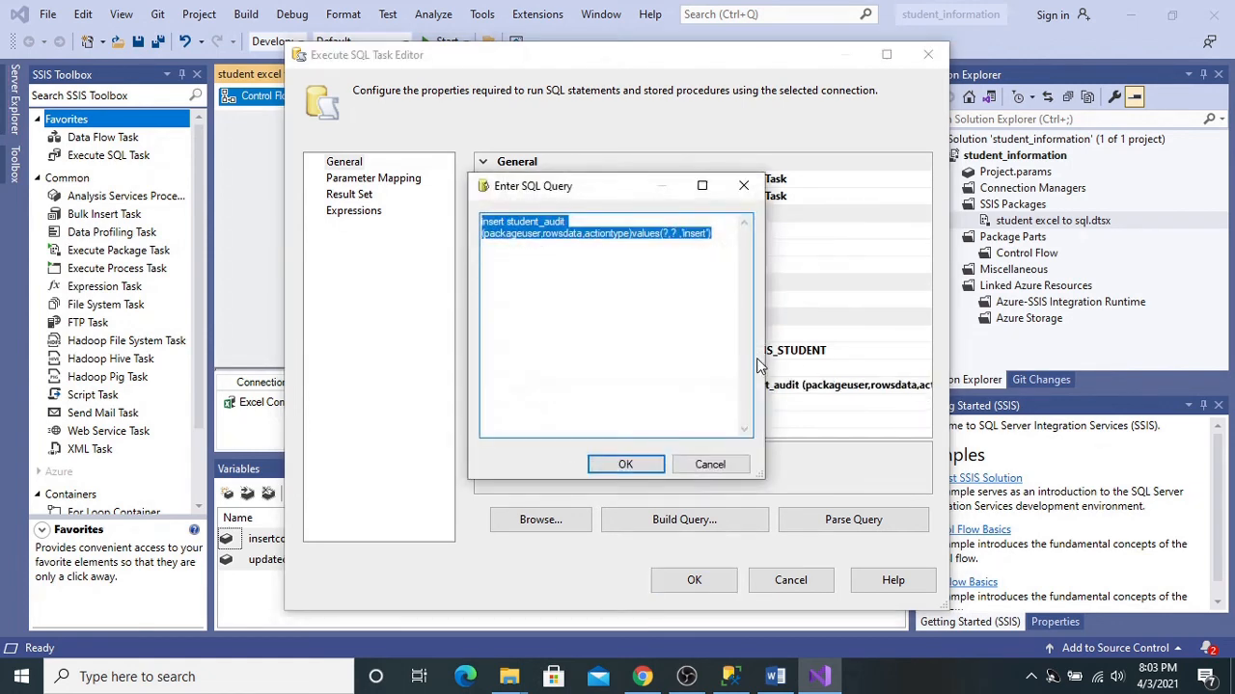
{"action": "left_click", "coordinate": [657, 326]}
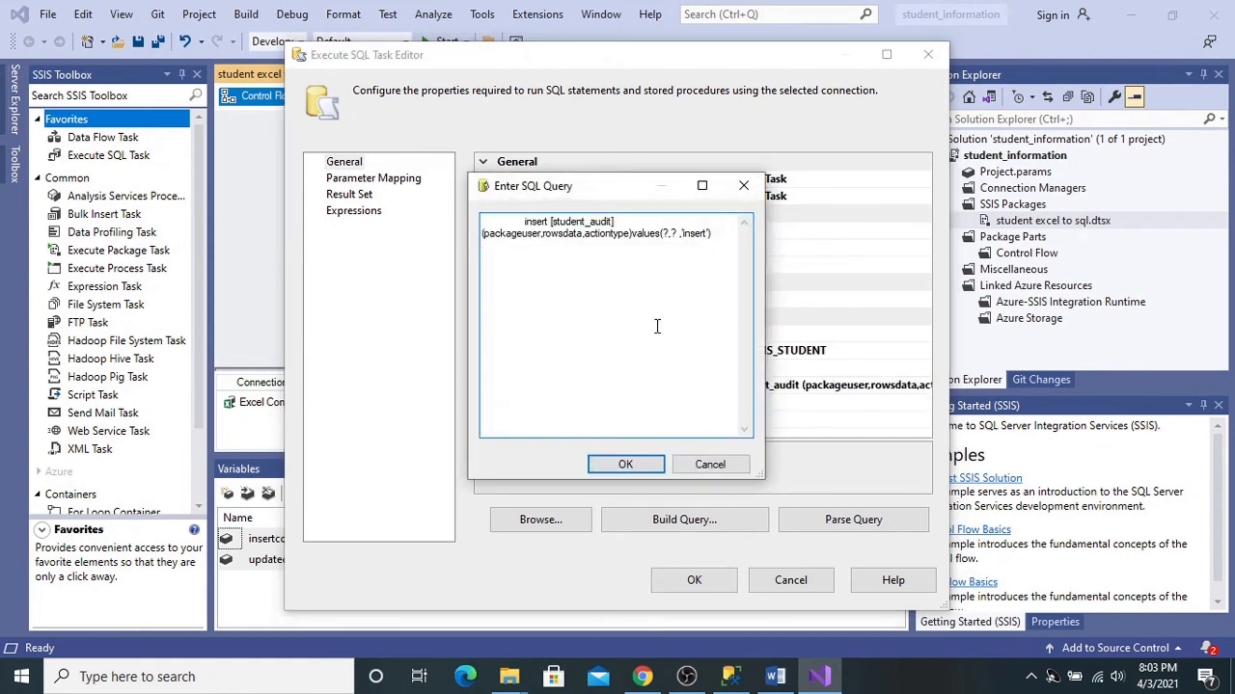
{"action": "left_click", "coordinate": [522, 221]}
{"action": "key", "text": "BackSpace"}
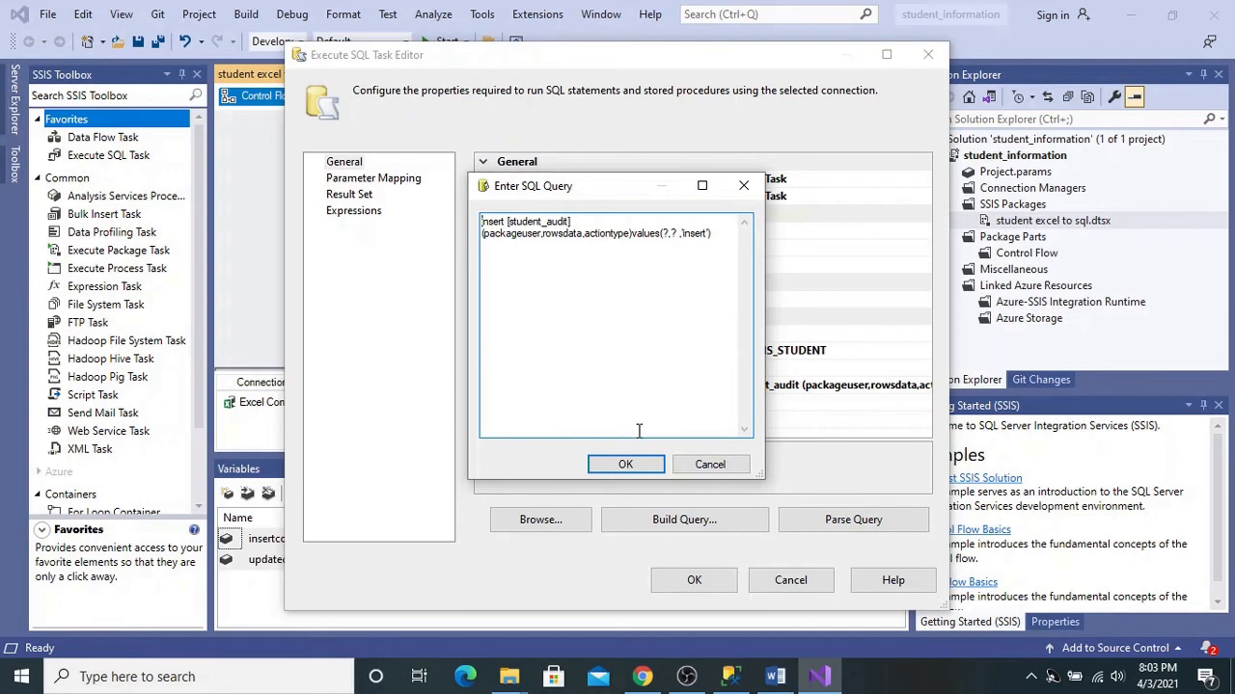
{"action": "left_click", "coordinate": [626, 464]}
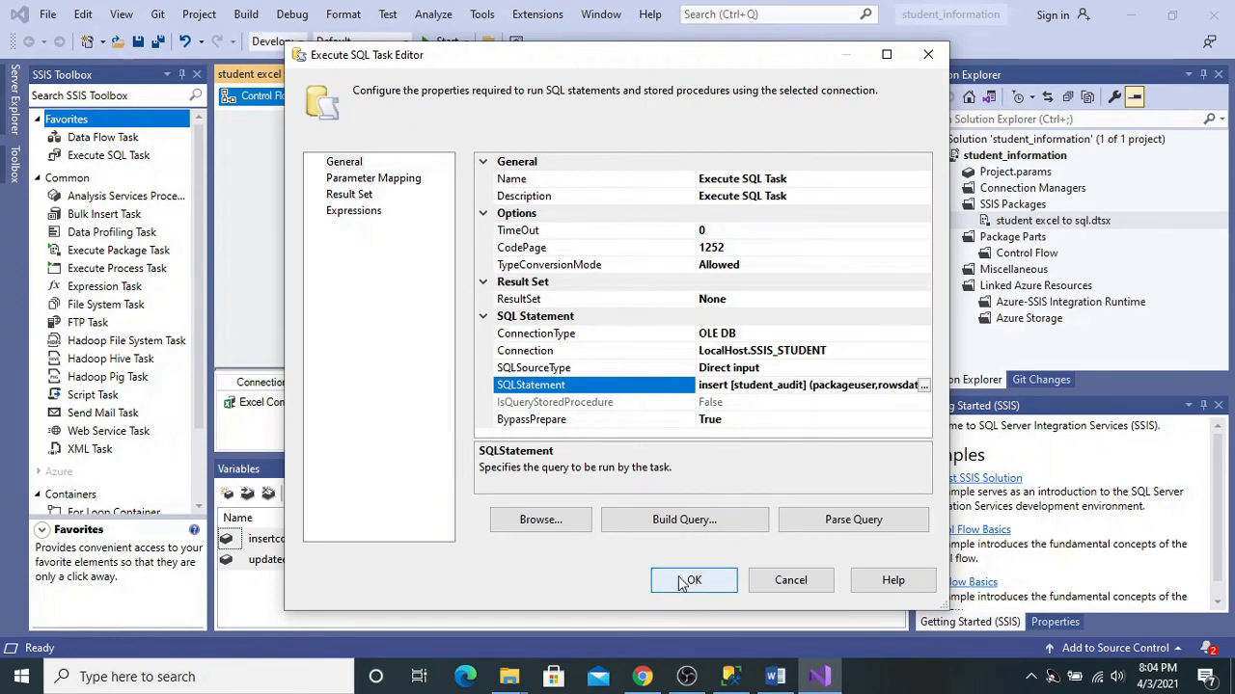
Step: Set the data type of parameter 0, the System variable, to VARCHAR in Execute SQL Task's parameter mapping and save the task
{"action": "left_click", "coordinate": [364, 183]}
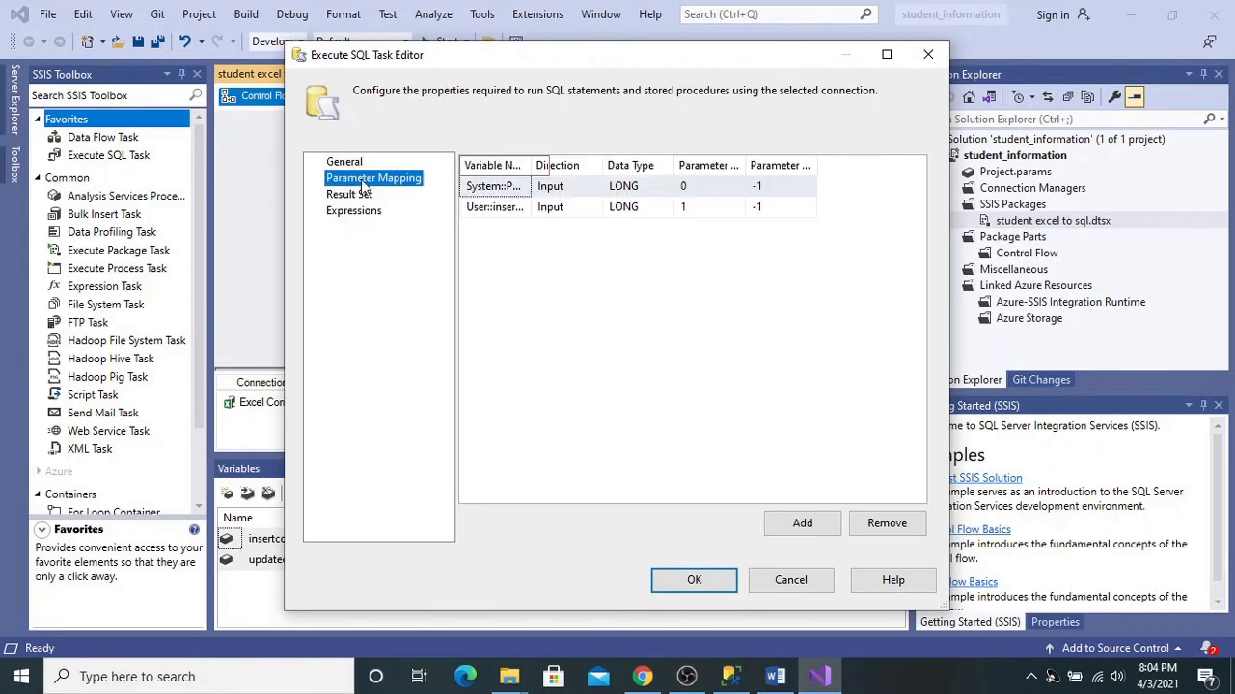
{"action": "left_click", "coordinate": [627, 186]}
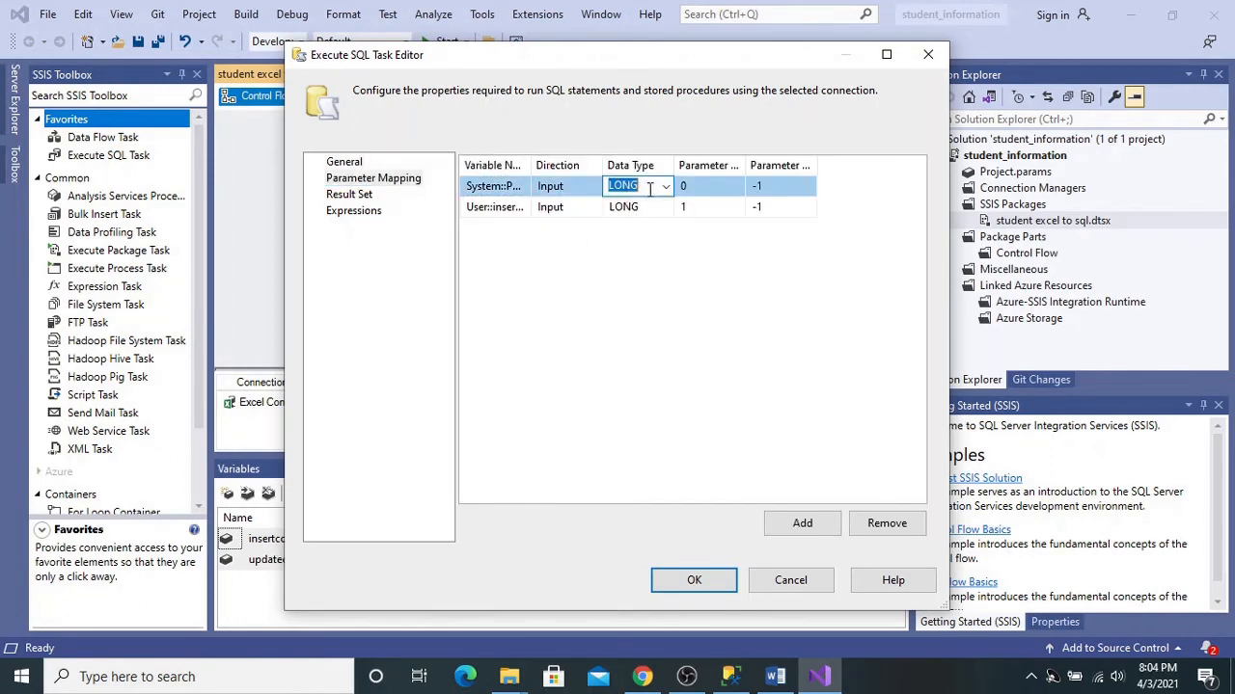
{"action": "left_click", "coordinate": [665, 187]}
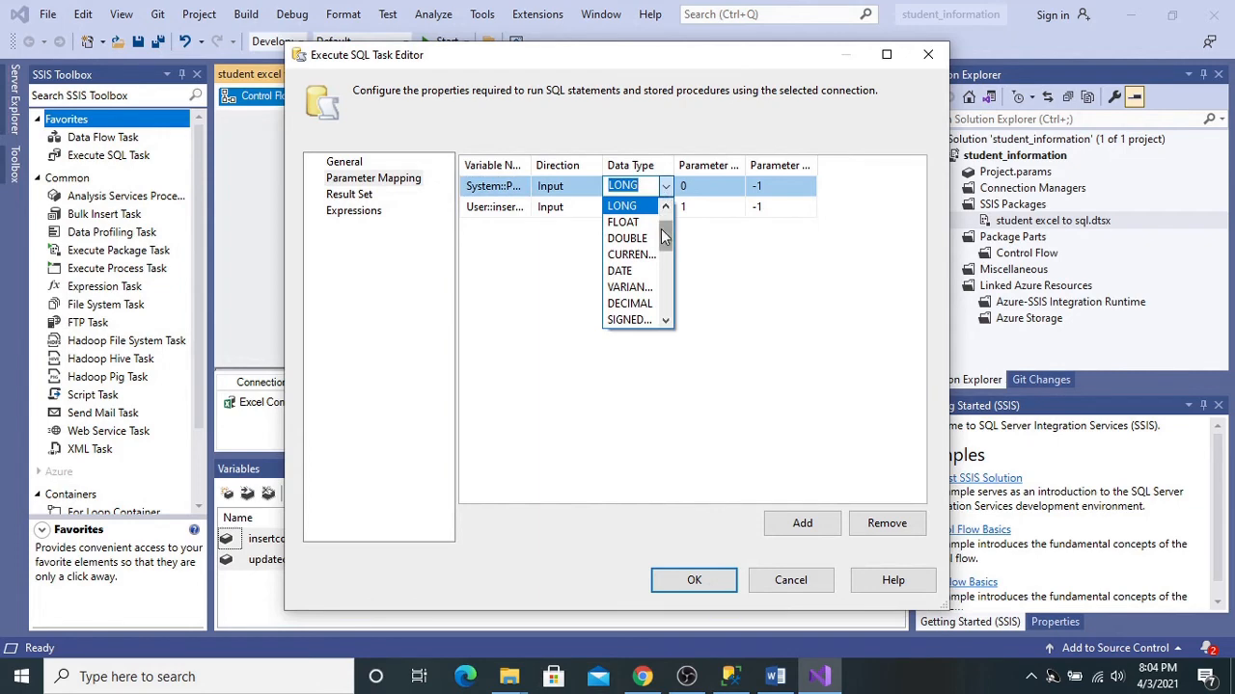
{"action": "left_click_drag", "start_coordinate": [661, 237], "coordinate": [664, 280]}
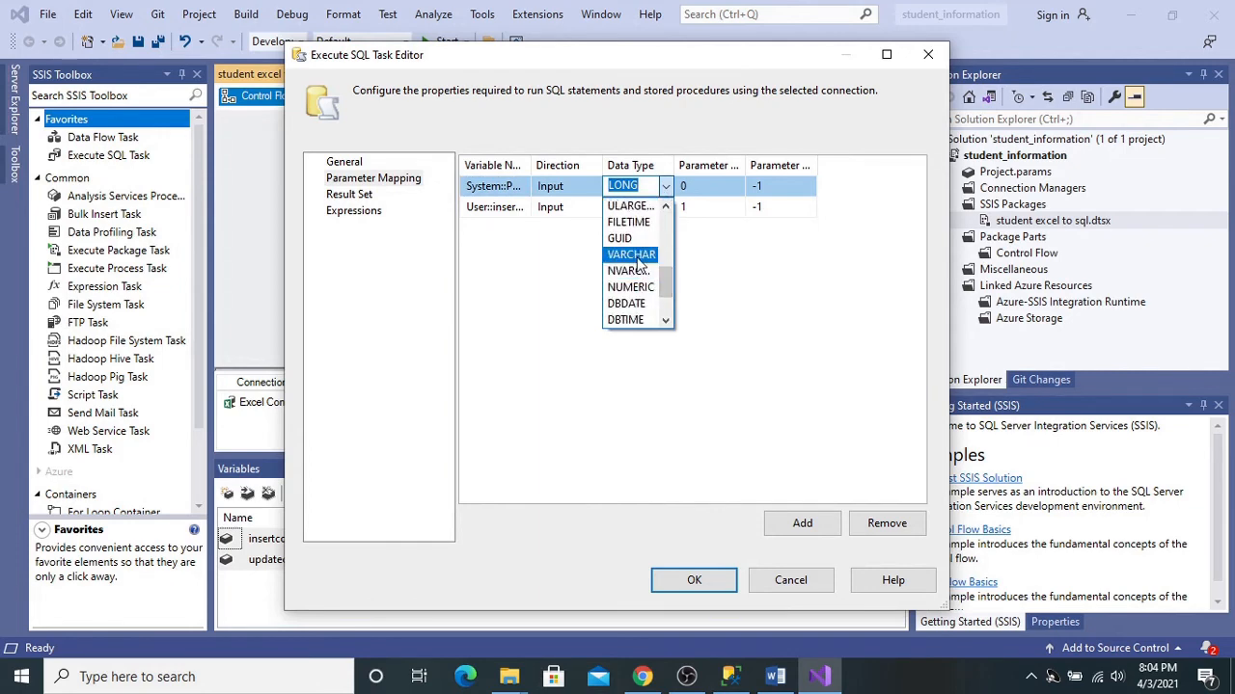
{"action": "left_click", "coordinate": [637, 256]}
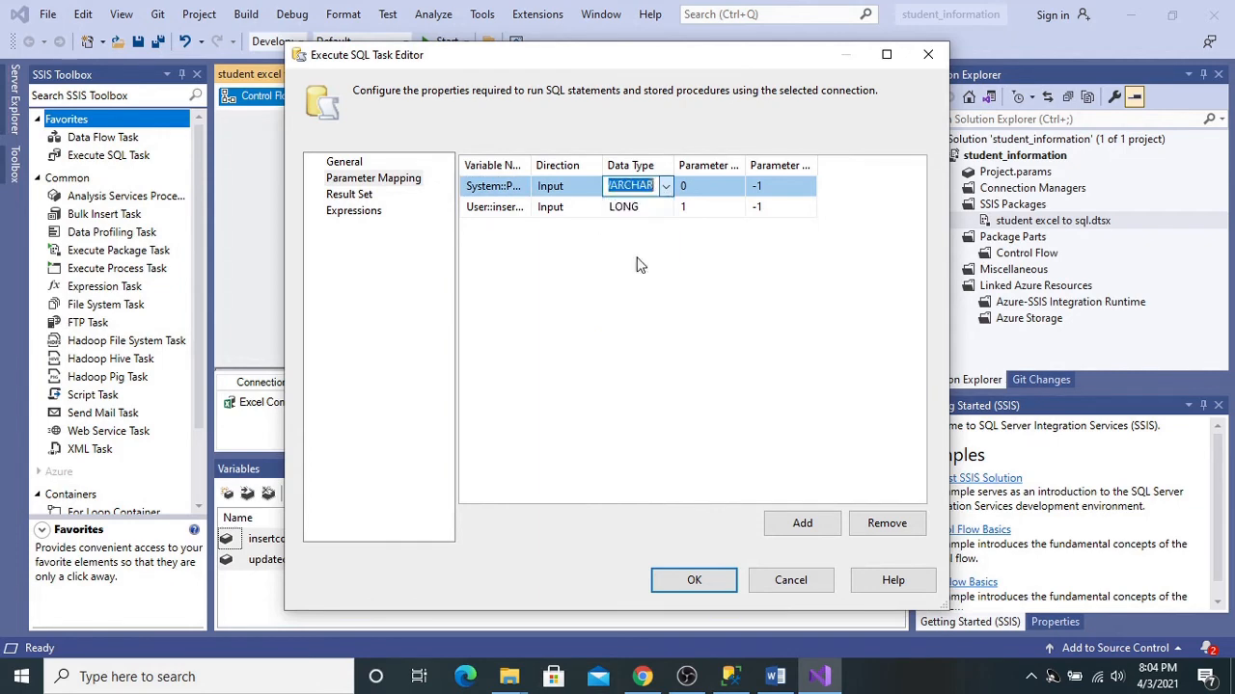
{"action": "left_click", "coordinate": [694, 580]}
Step: Set the data type of parameter 0, the System variable, to VARCHAR in Execute SQL Task 1's parameter mapping and save the task
{"action": "left_click", "coordinate": [596, 270]}
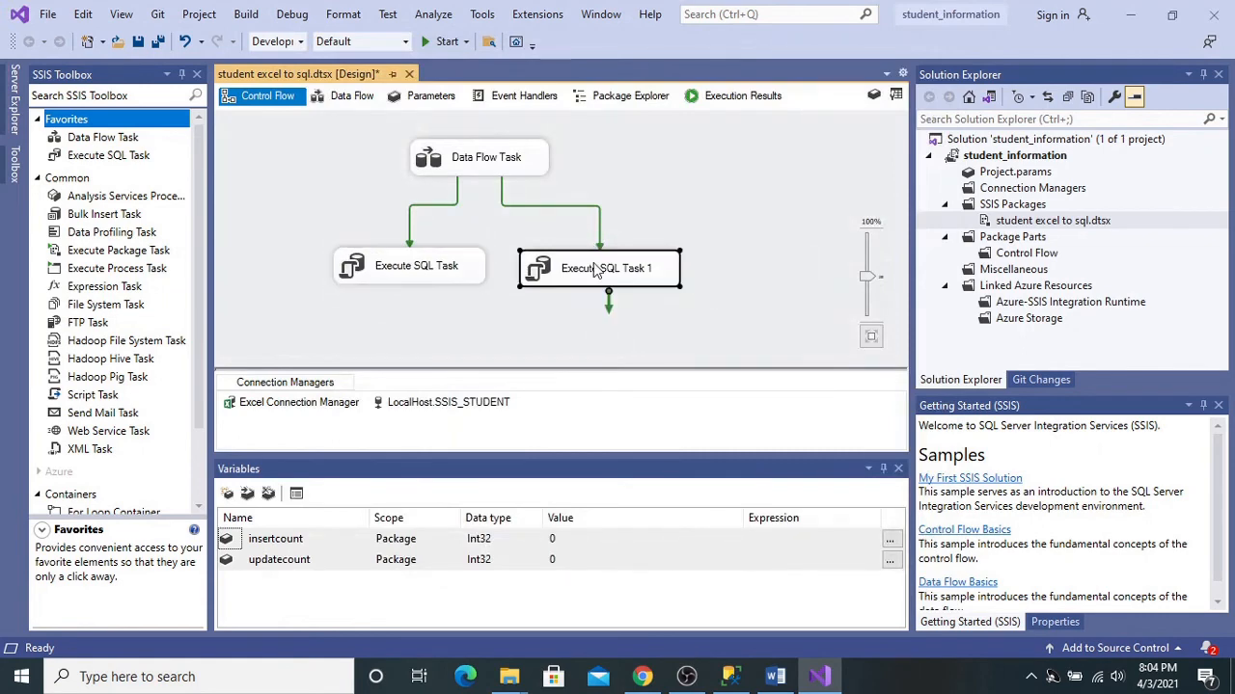
{"action": "double_click", "coordinate": [595, 270]}
{"action": "left_click", "coordinate": [359, 180]}
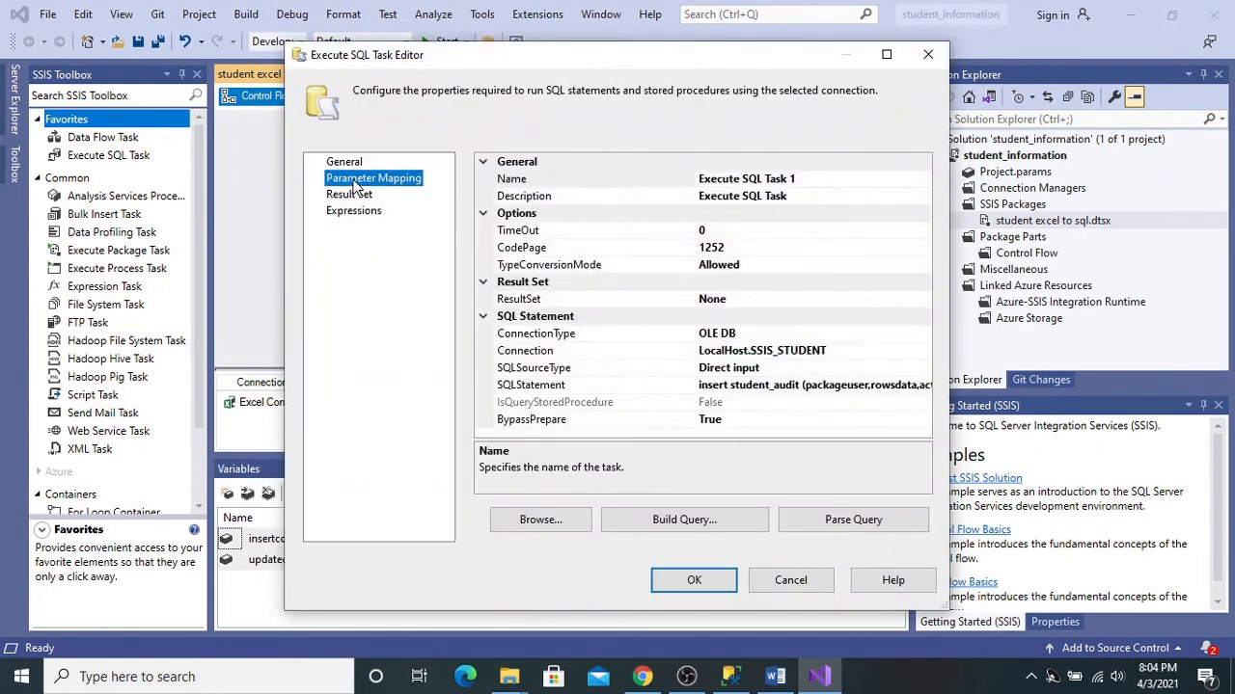
{"action": "left_click", "coordinate": [637, 193]}
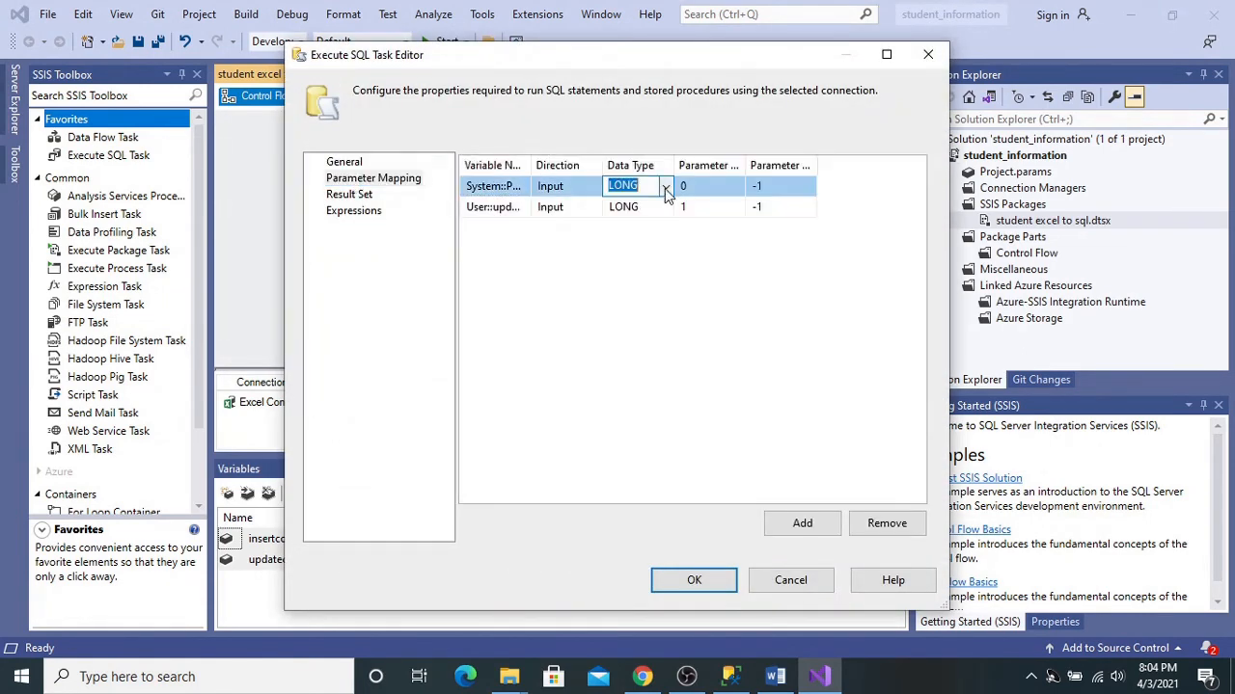
{"action": "left_click", "coordinate": [665, 189]}
{"action": "left_click_drag", "start_coordinate": [667, 227], "coordinate": [672, 289]}
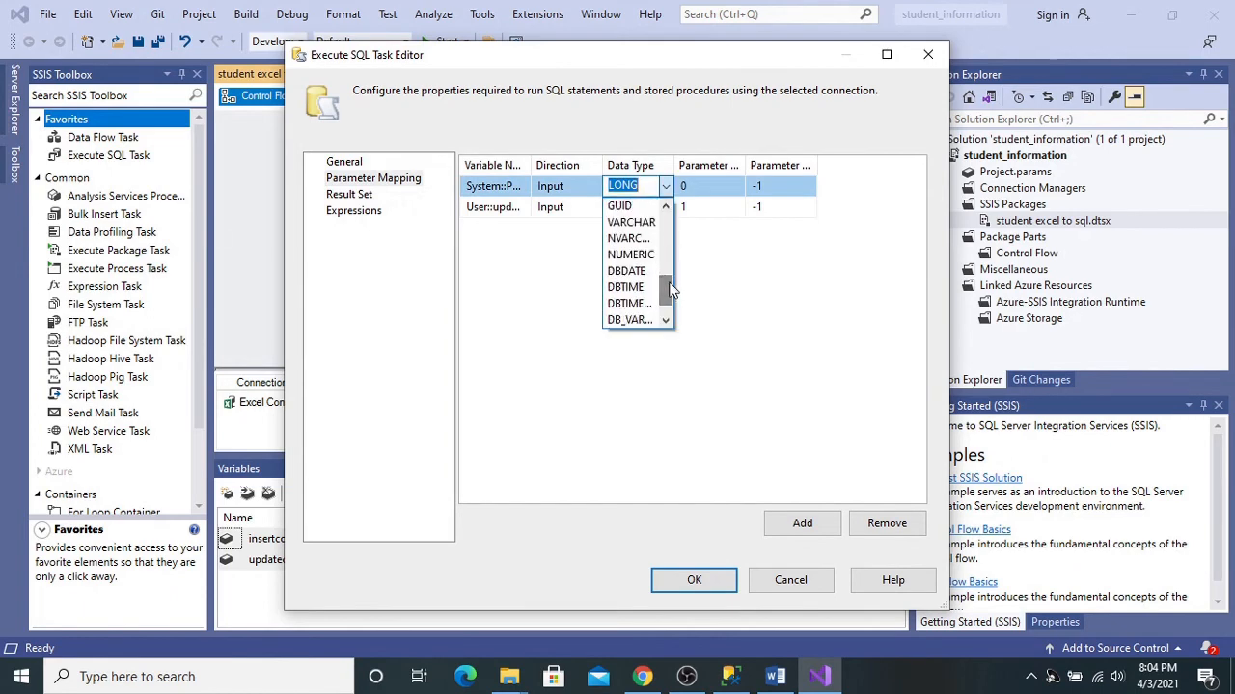
{"action": "left_click", "coordinate": [630, 222]}
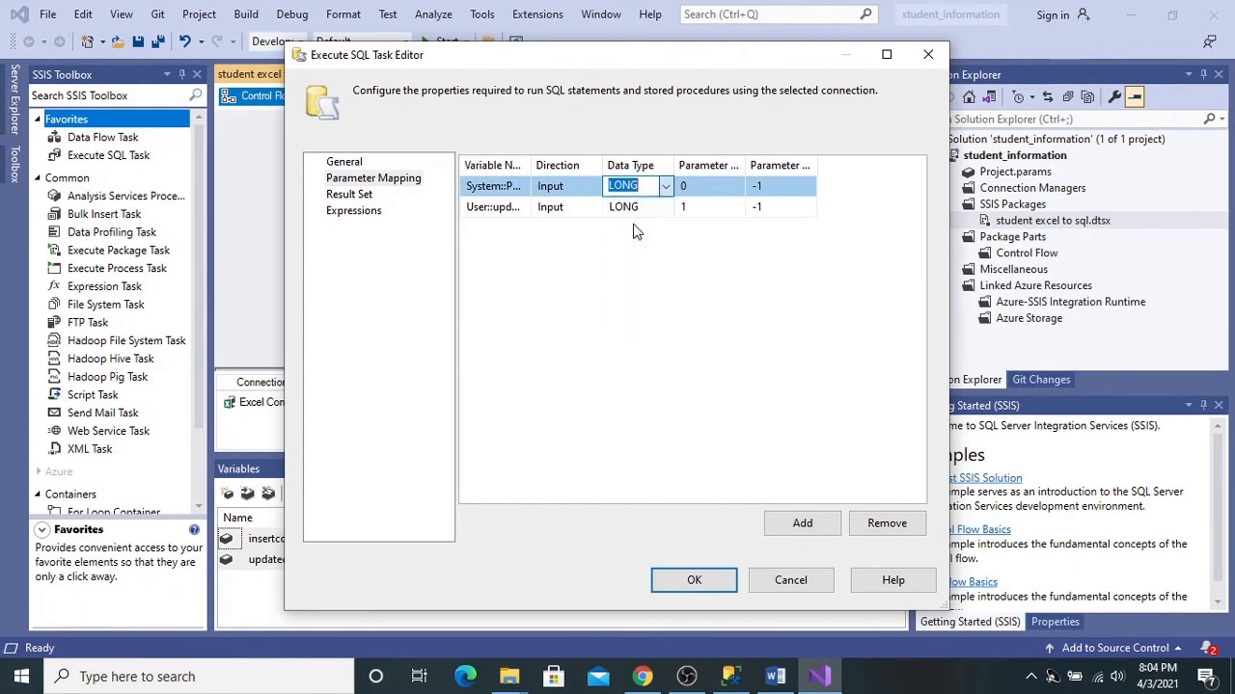
{"action": "left_click", "coordinate": [694, 580]}
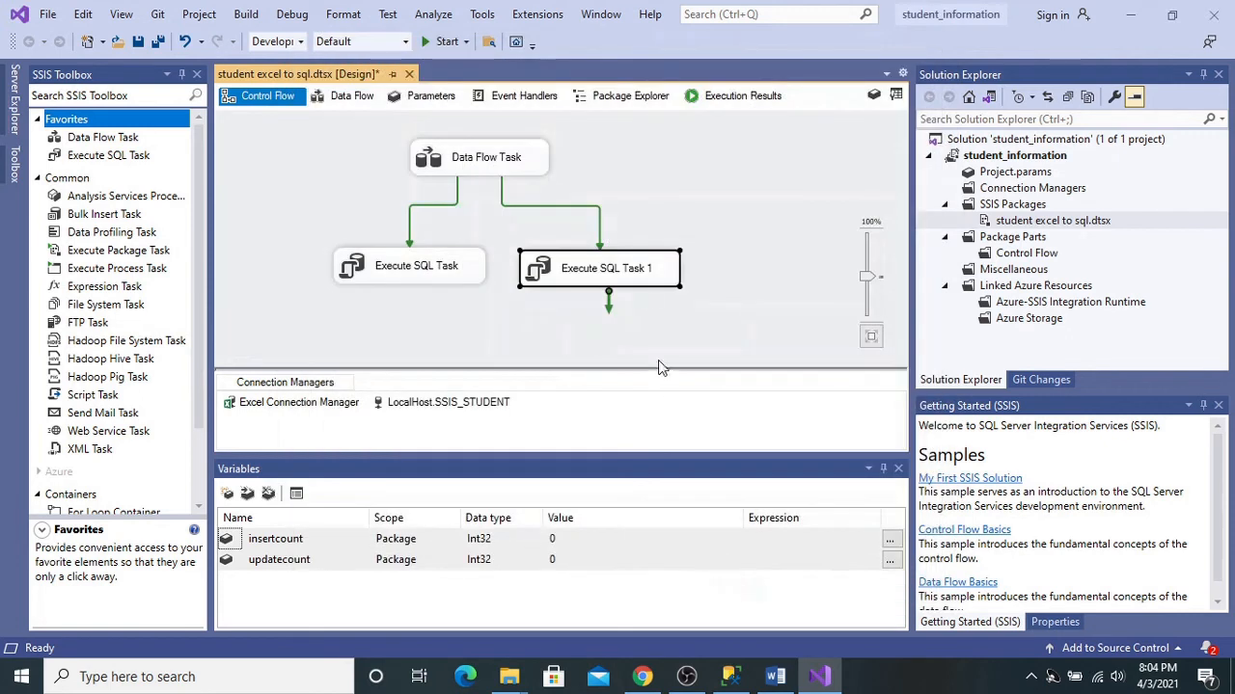
Step: Run the package and stop debugging once execution completes
{"action": "left_click", "coordinate": [442, 41]}
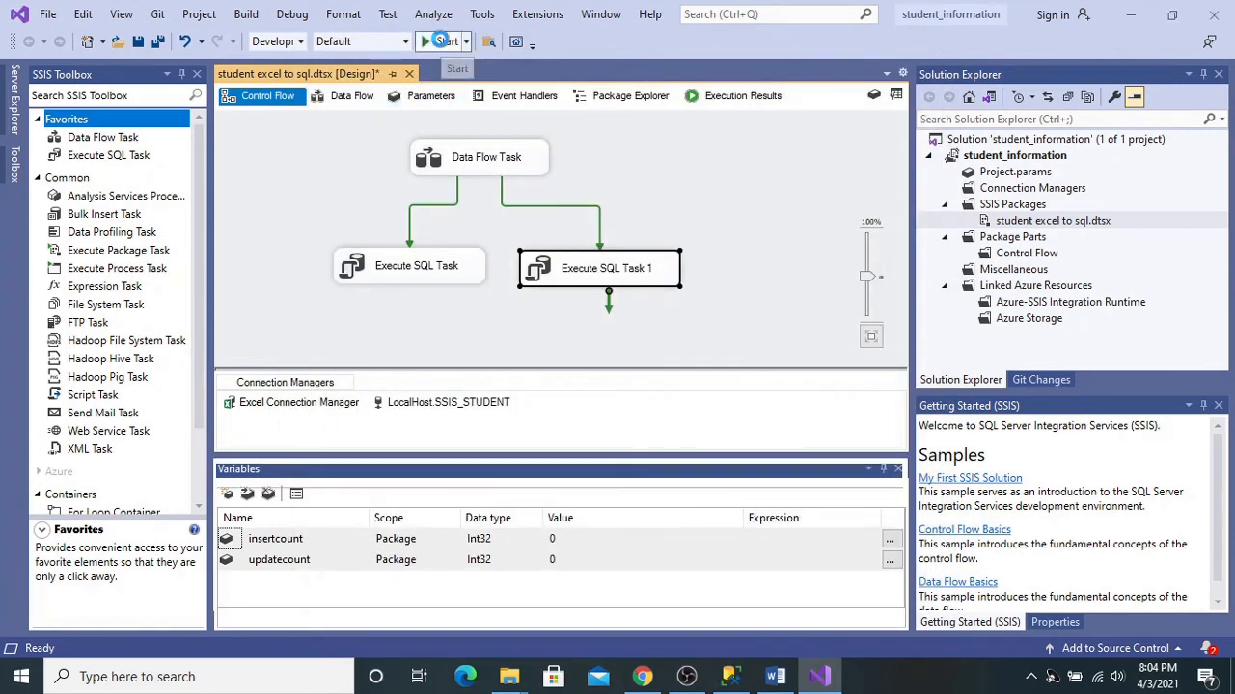
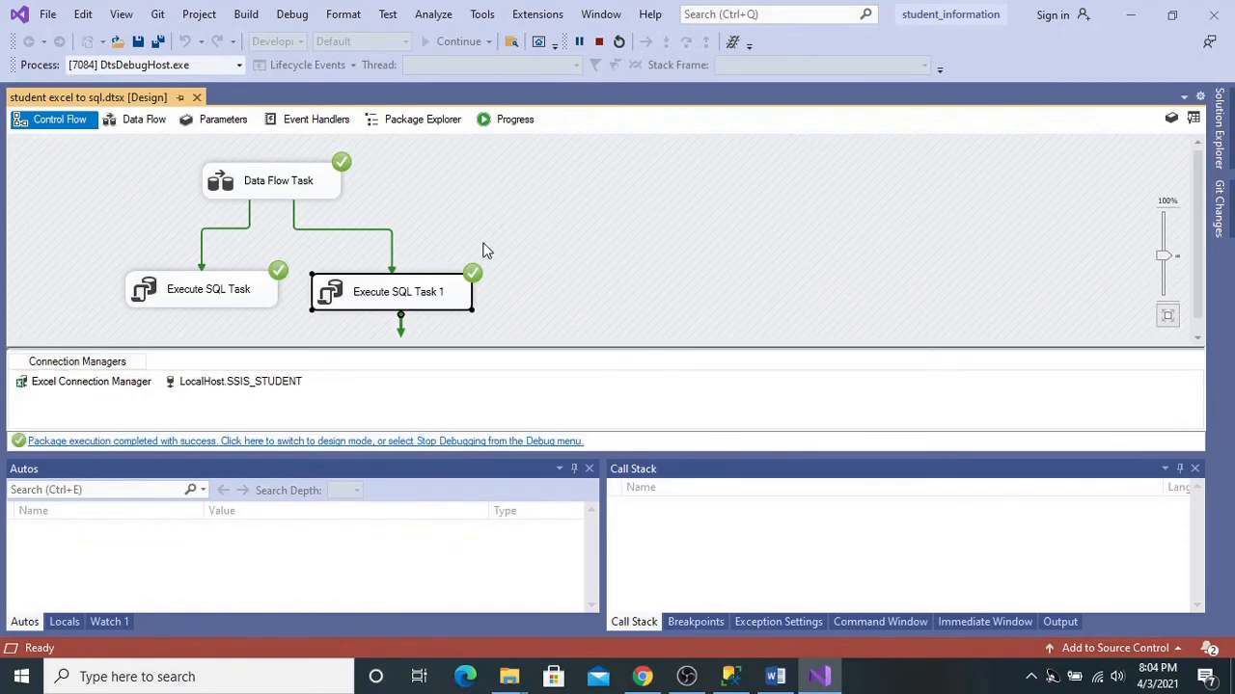
{"action": "left_click", "coordinate": [599, 42]}
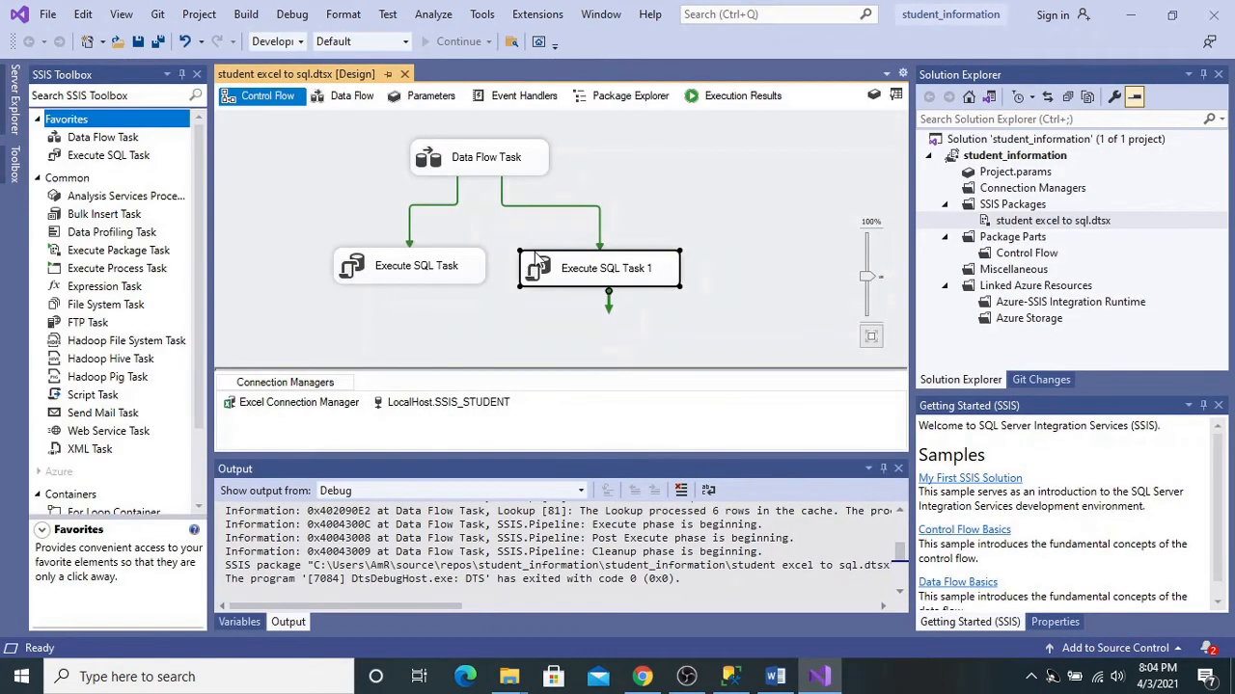
Step: Switch to SQL Server Management Studio and run select * from student below the insert statement
{"action": "left_click", "coordinate": [730, 677]}
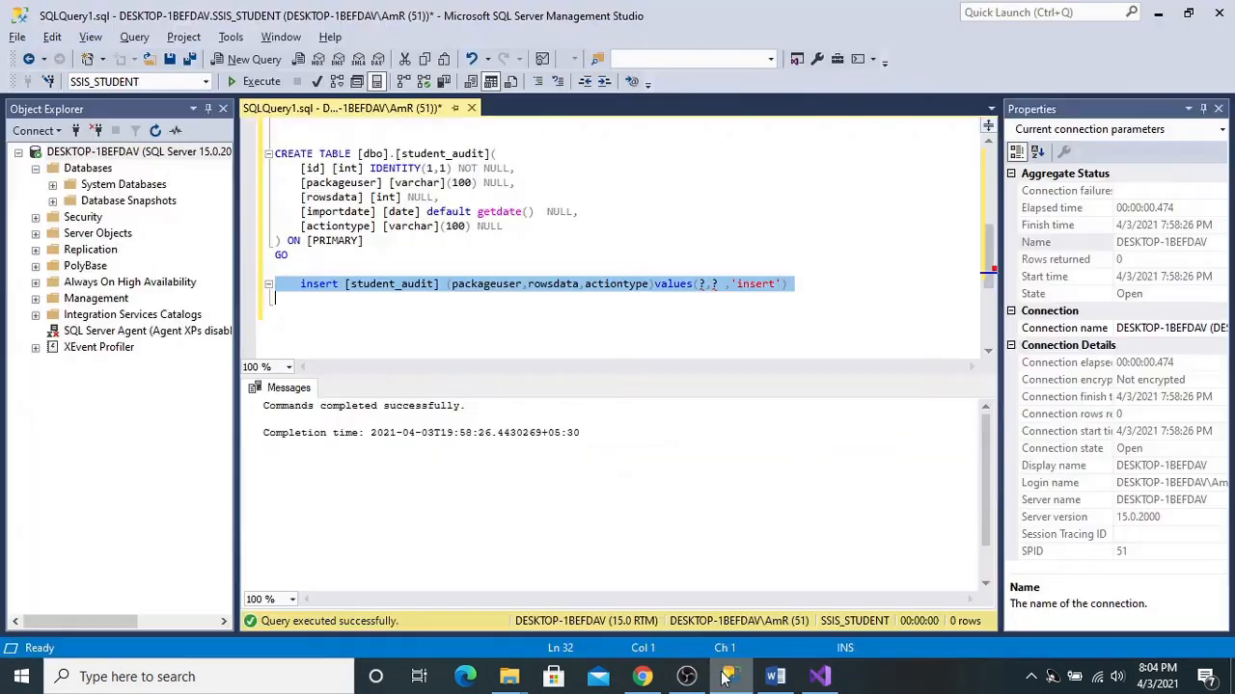
{"action": "left_click", "coordinate": [296, 308]}
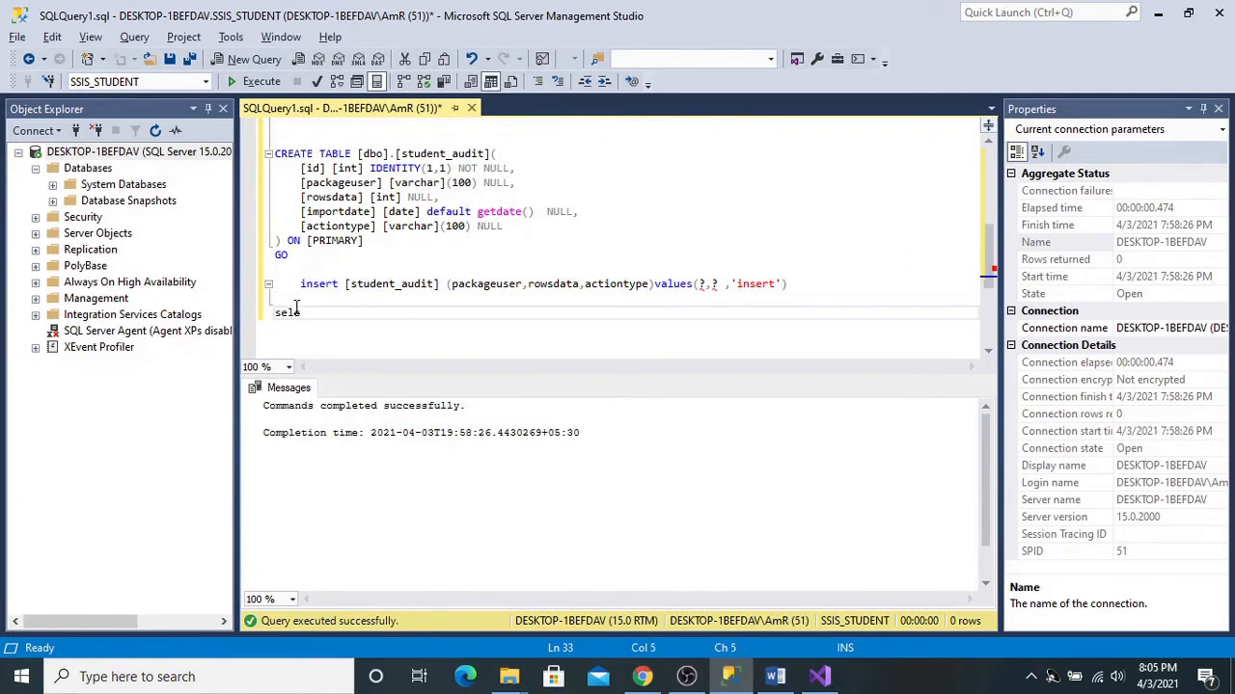
{"action": "type", "text": "from stu"}
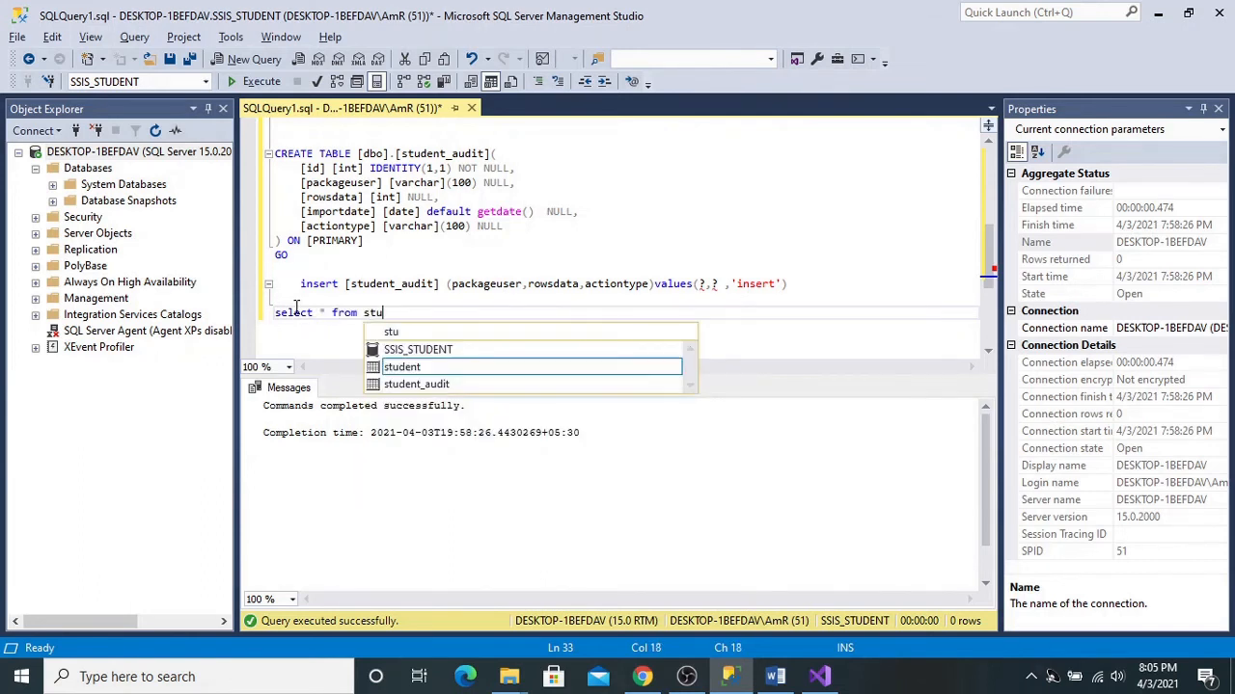
{"action": "key", "text": "Tab"}
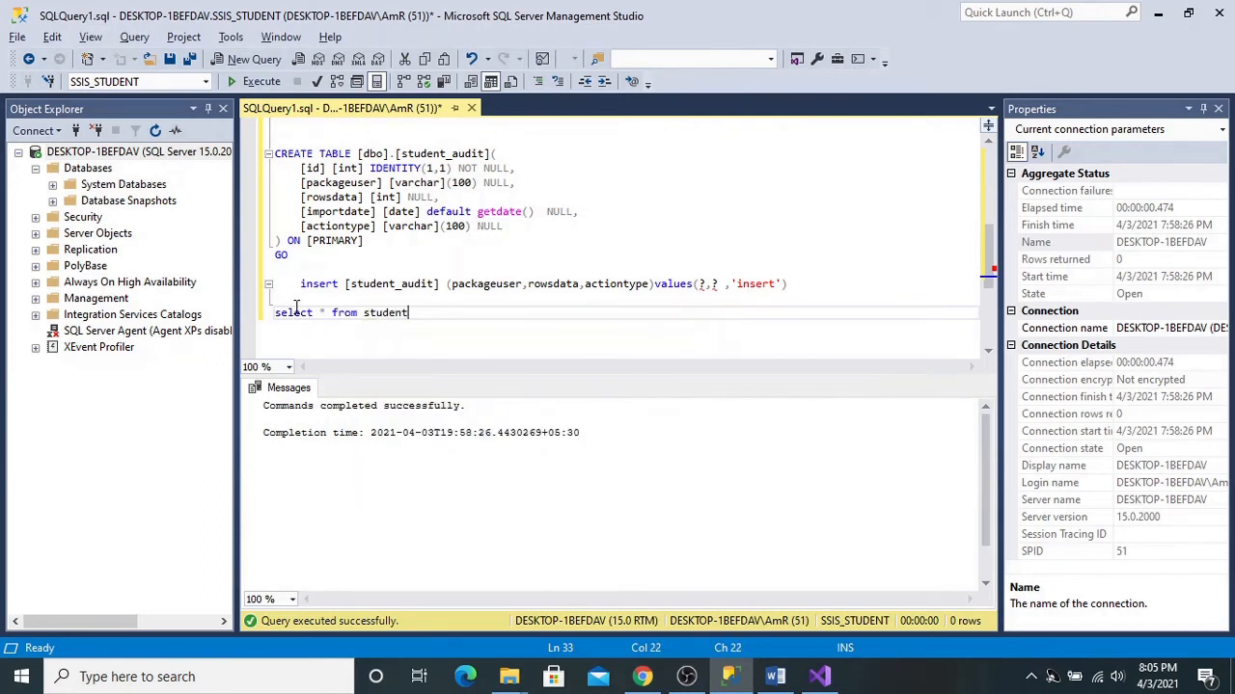
{"action": "key", "text": "shift+Home"}
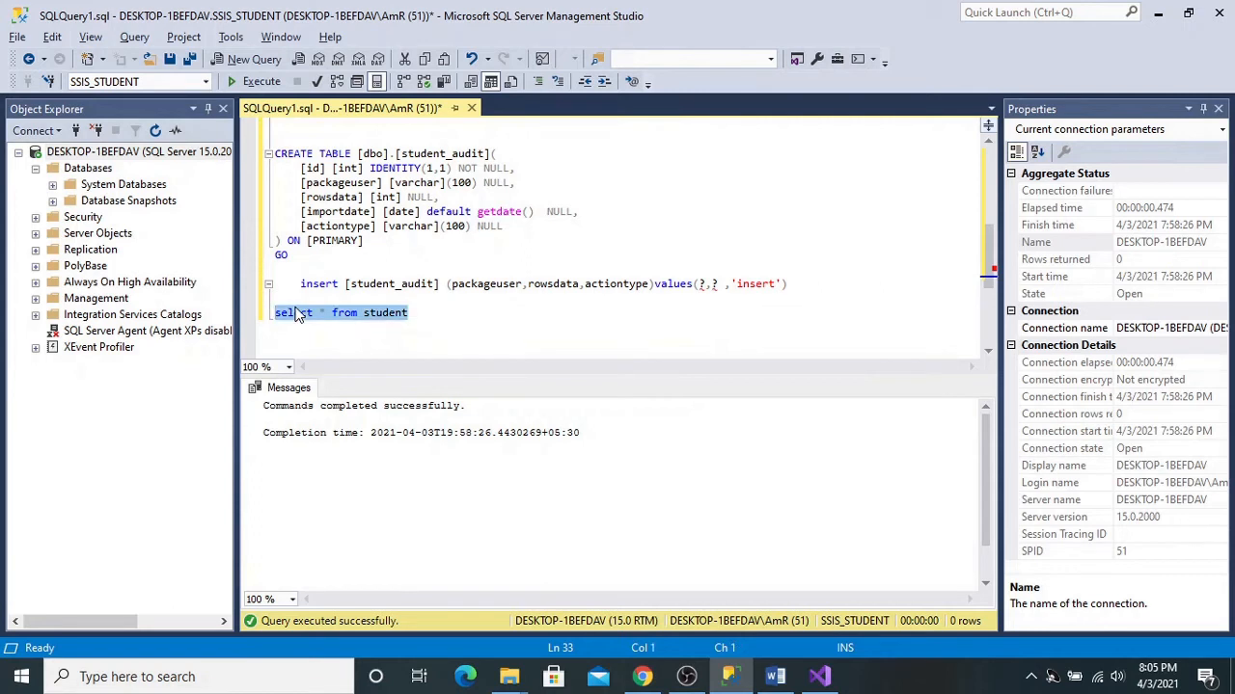
{"action": "left_click", "coordinate": [255, 81]}
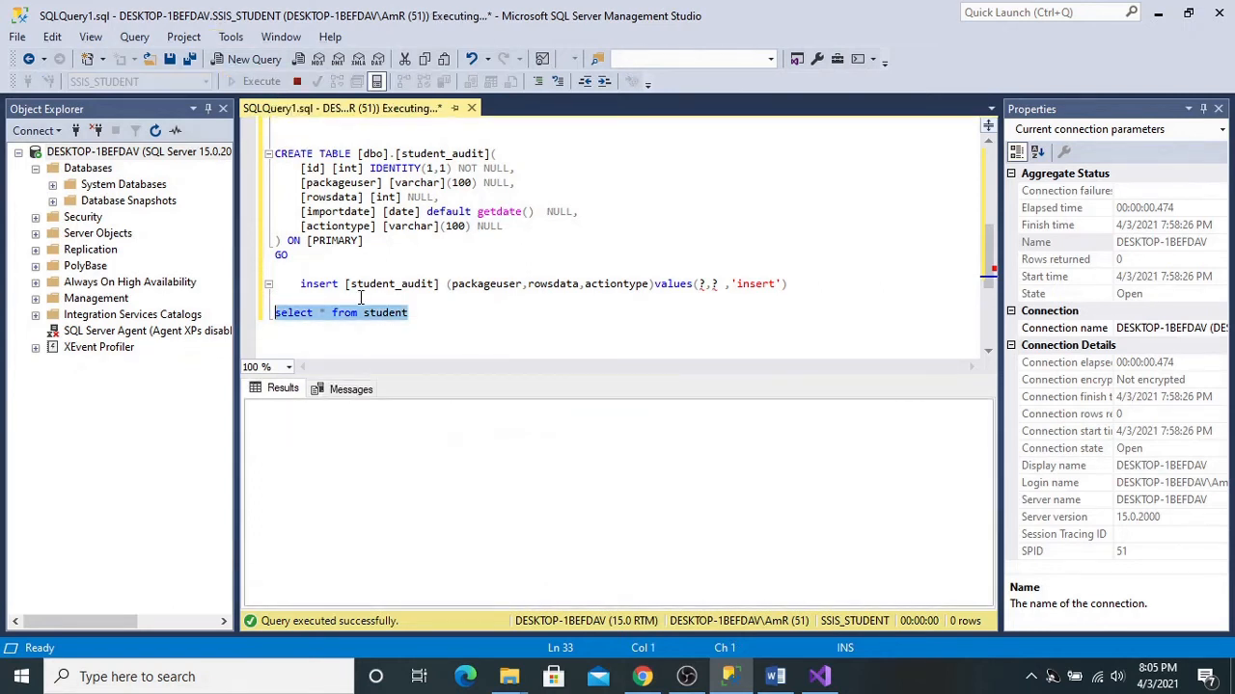
Step: Add select * from student_audit below the student query and run only that statement
{"action": "left_click", "coordinate": [420, 319]}
{"action": "key", "text": "Return"}
{"action": "key", "text": "Return"}
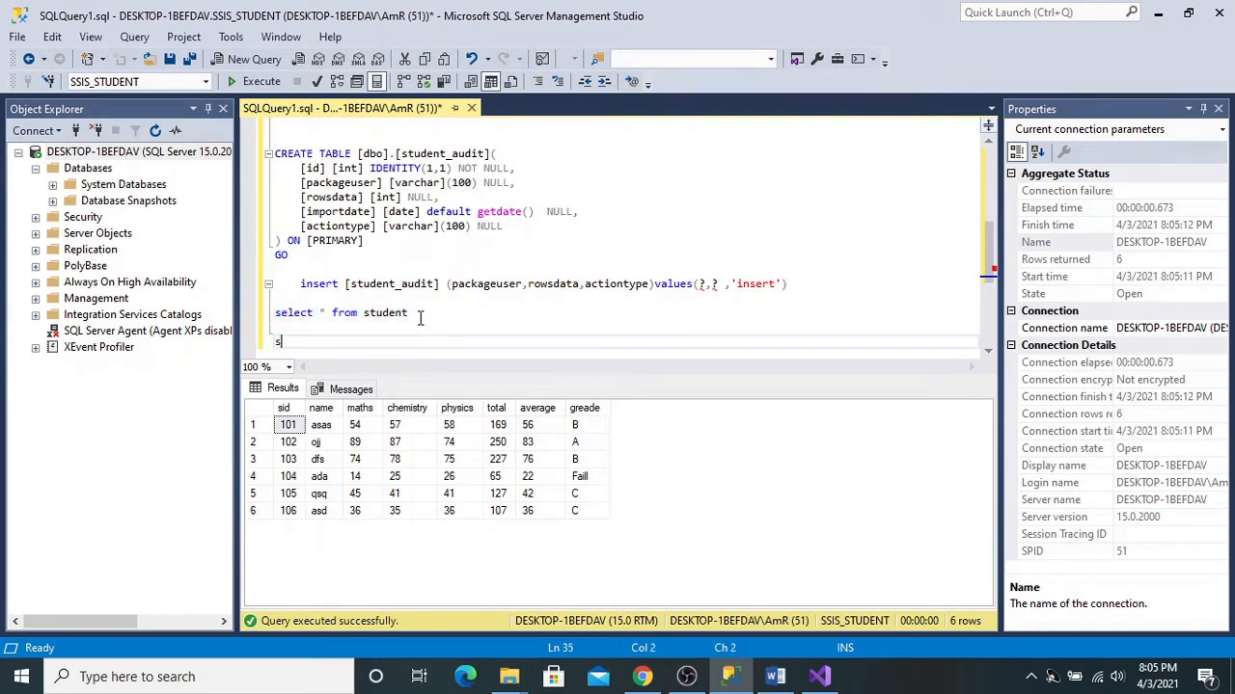
{"action": "type", "text": "select * from stu"}
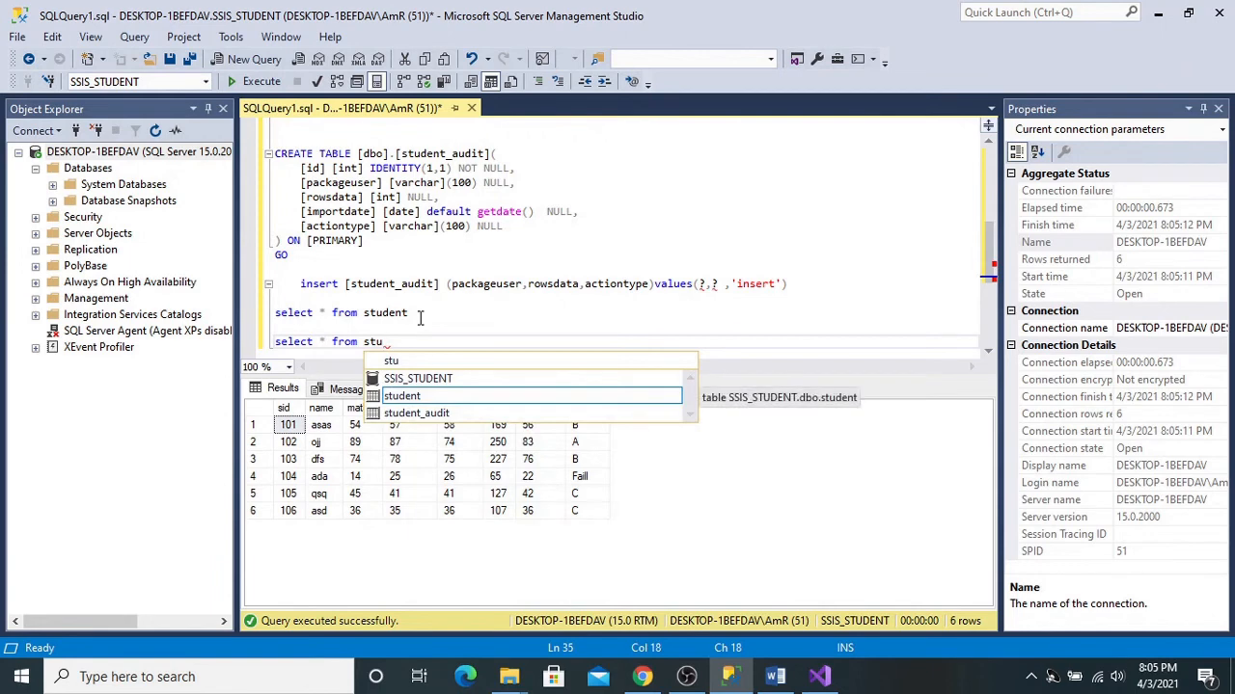
{"action": "key", "text": "Down"}
{"action": "key", "text": "Tab"}
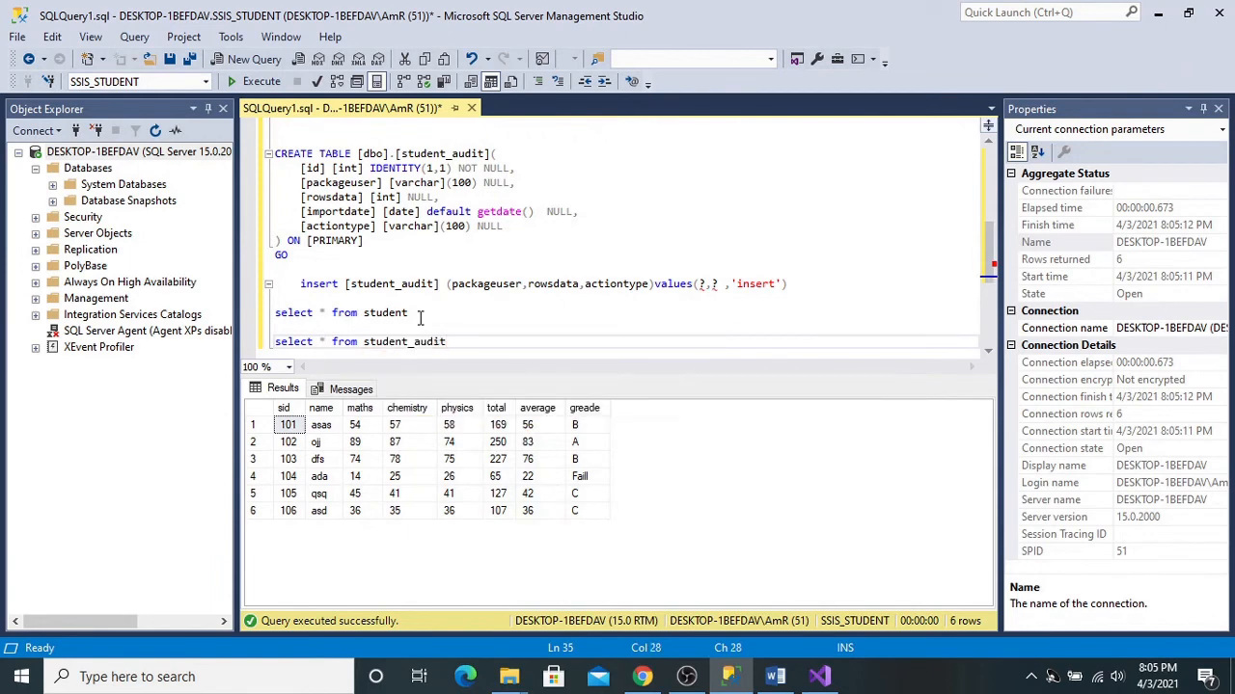
{"action": "key", "text": "shift+Home"}
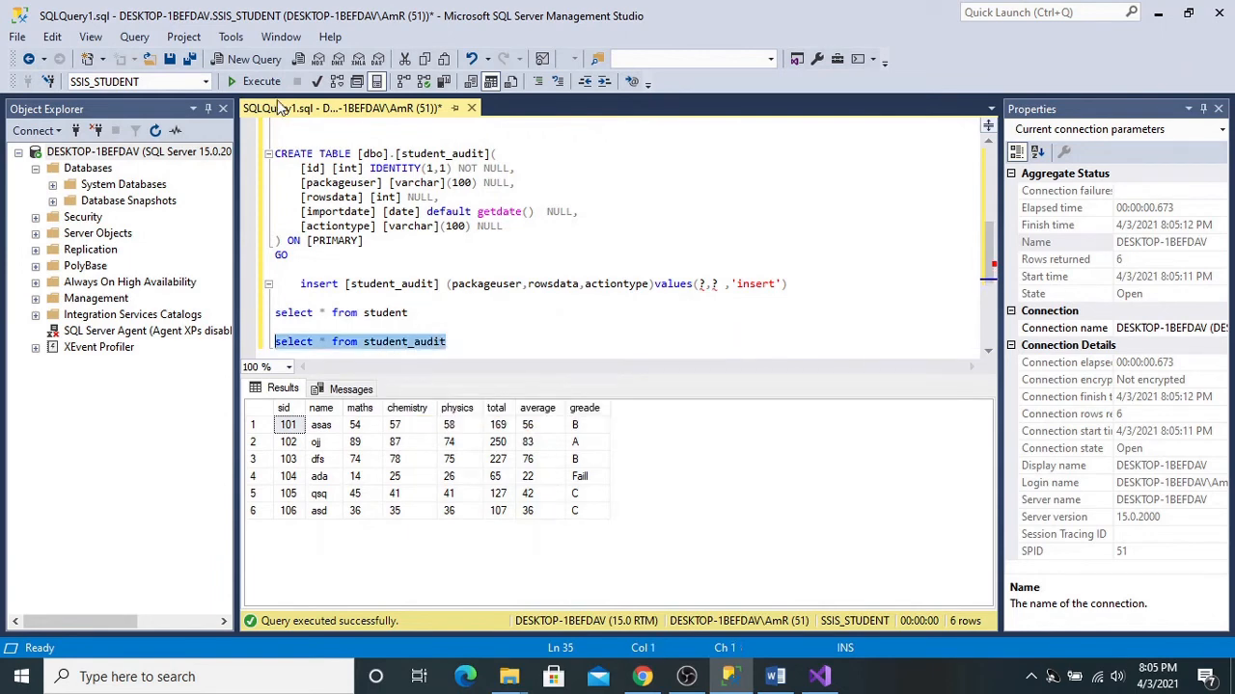
{"action": "left_click", "coordinate": [256, 81]}
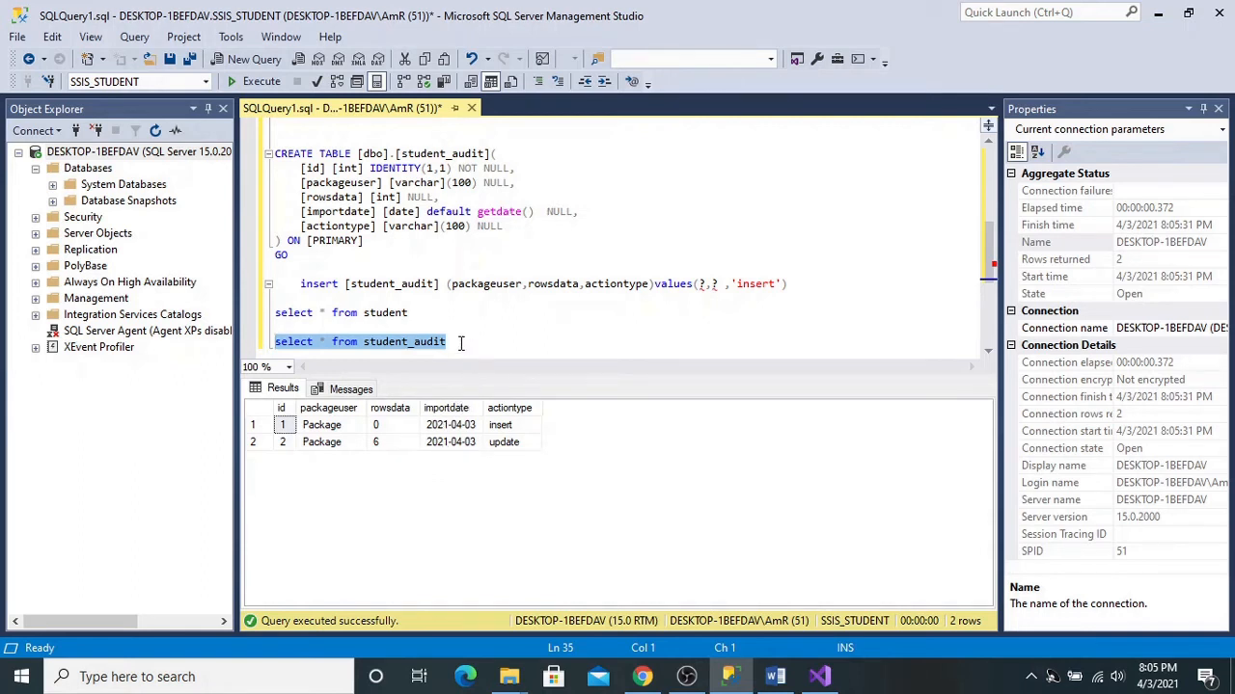
{"action": "left_click_drag", "start_coordinate": [410, 314], "coordinate": [276, 311]}
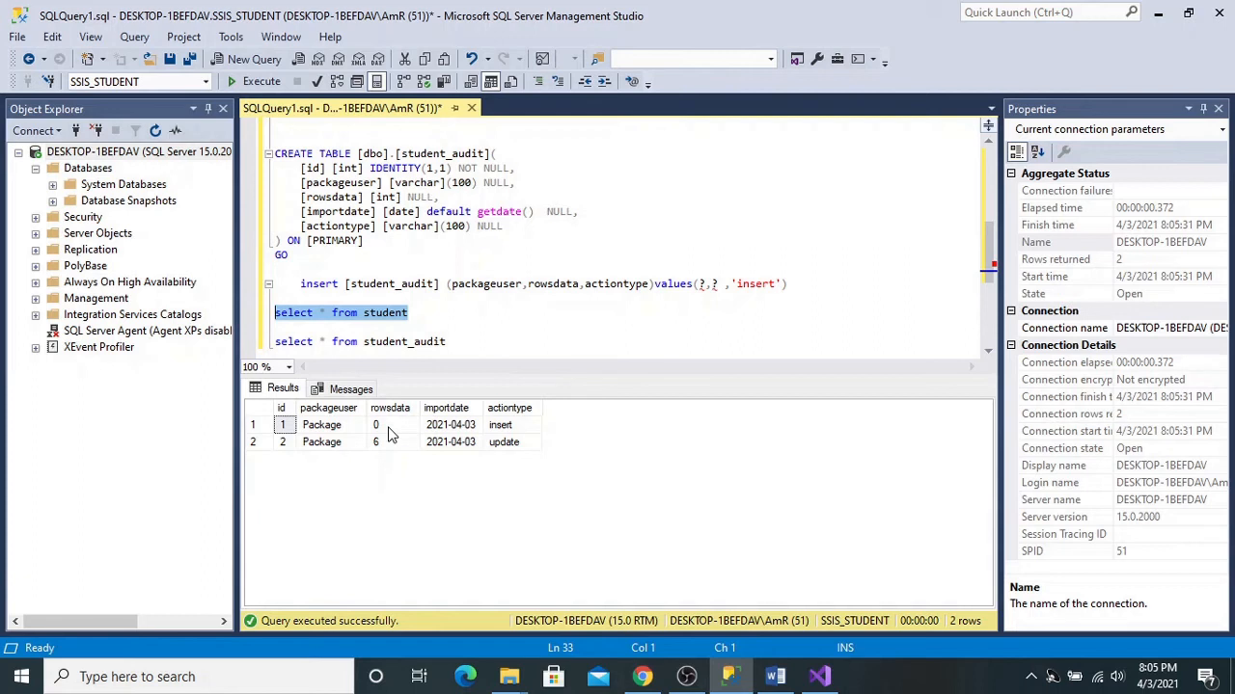
{"action": "left_click_drag", "start_coordinate": [448, 343], "coordinate": [310, 329]}
{"action": "left_click", "coordinate": [308, 329]}
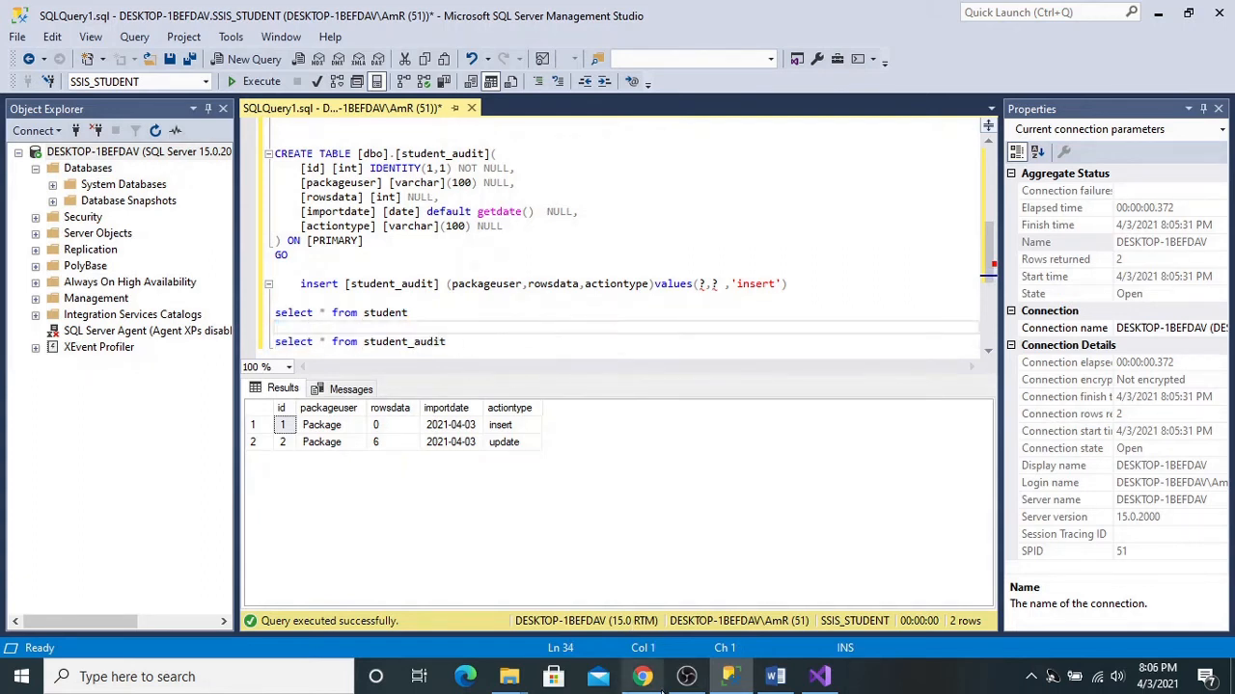
Step: Switch to Visual Studio and delete both precedence constraints between Data Flow Task and the two Execute SQL tasks
{"action": "left_click", "coordinate": [730, 681]}
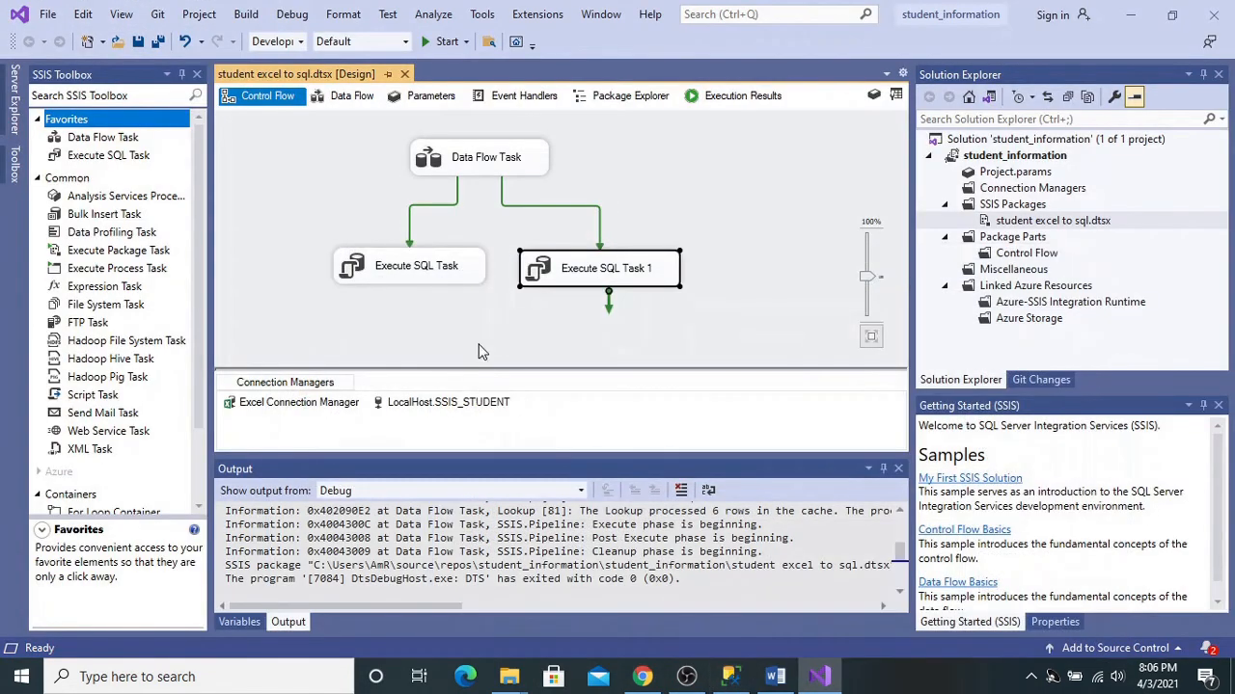
{"action": "left_click", "coordinate": [409, 216]}
{"action": "key", "text": "Delete"}
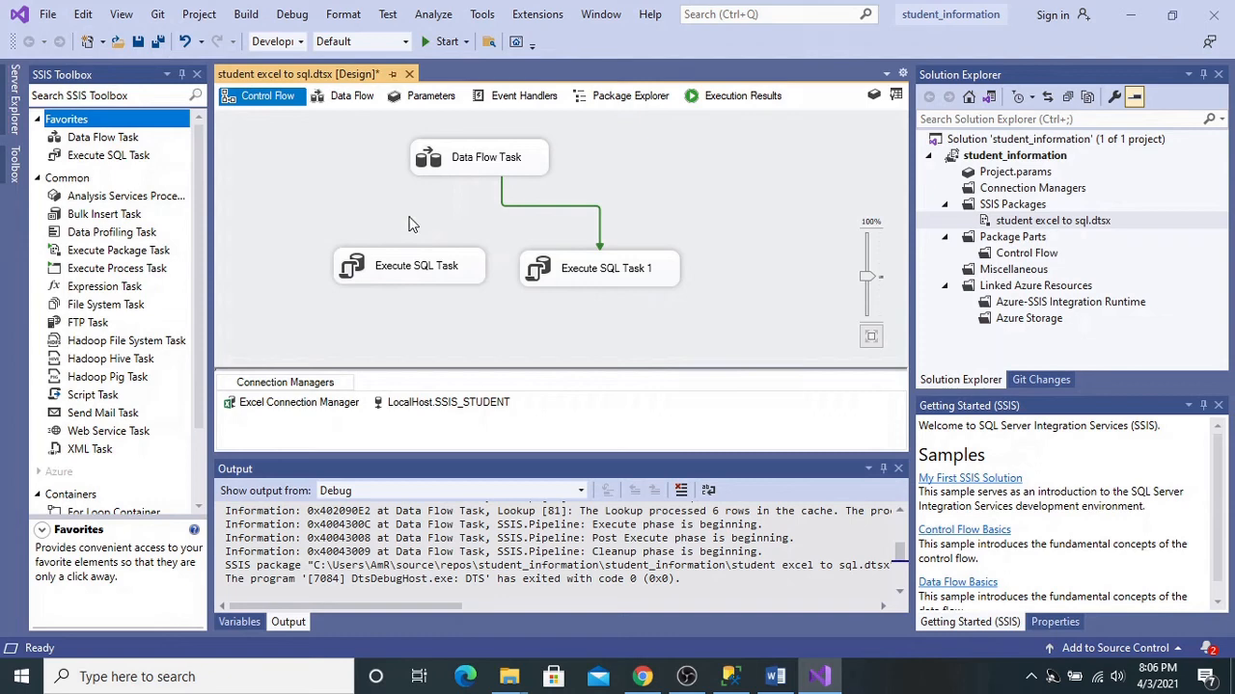
{"action": "left_click", "coordinate": [576, 212]}
{"action": "key", "text": "Delete"}
Step: Add a Script Task below Data Flow Task, connect Data Flow Task to it, and connect it to both Execute SQL tasks
{"action": "left_click_drag", "start_coordinate": [195, 239], "coordinate": [196, 271]}
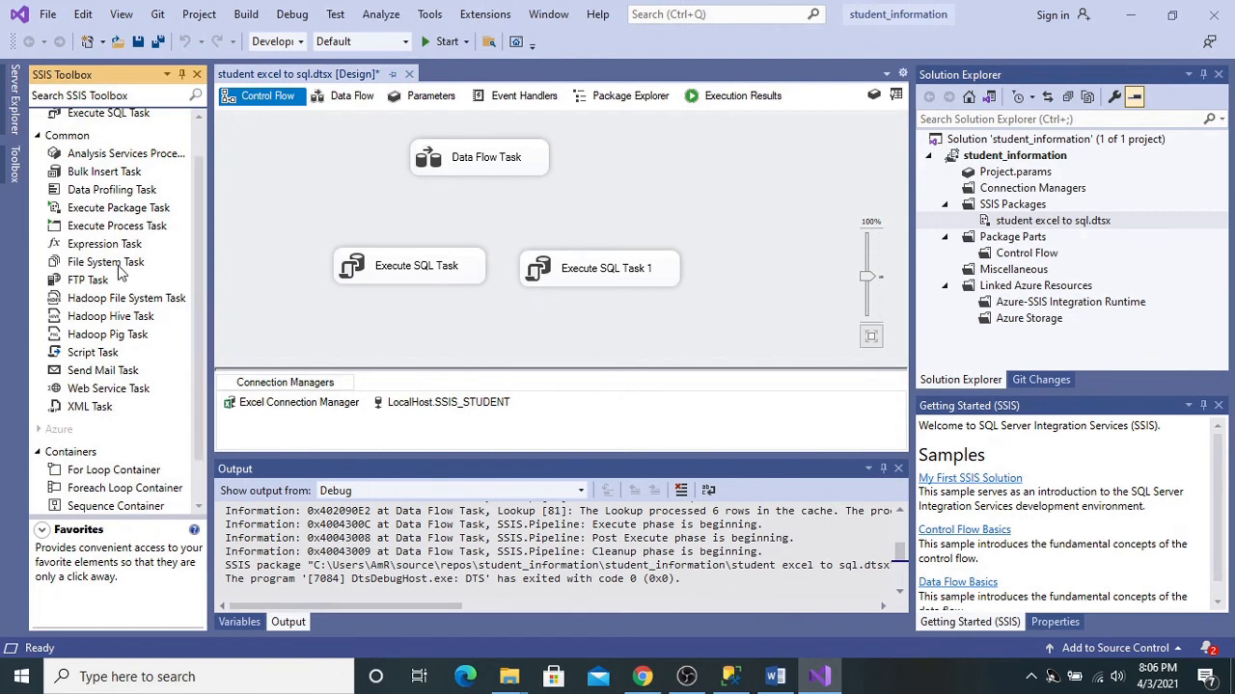
{"action": "left_click_drag", "start_coordinate": [97, 353], "coordinate": [471, 209]}
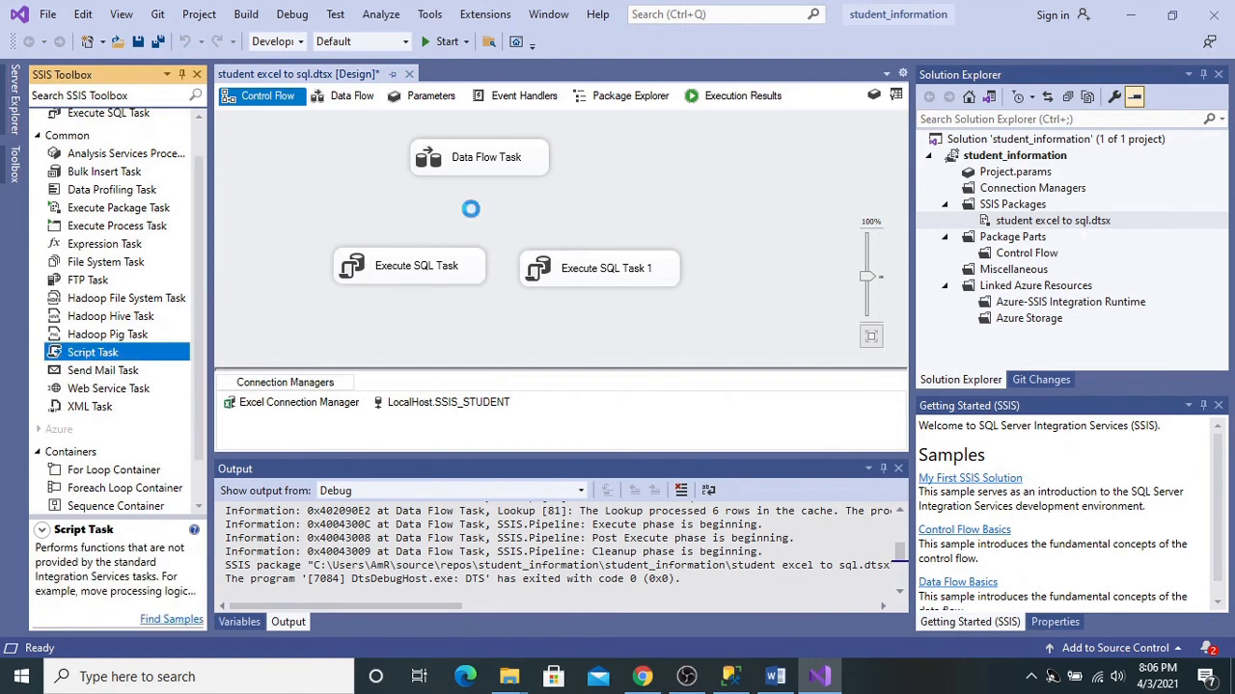
{"action": "left_click", "coordinate": [489, 171]}
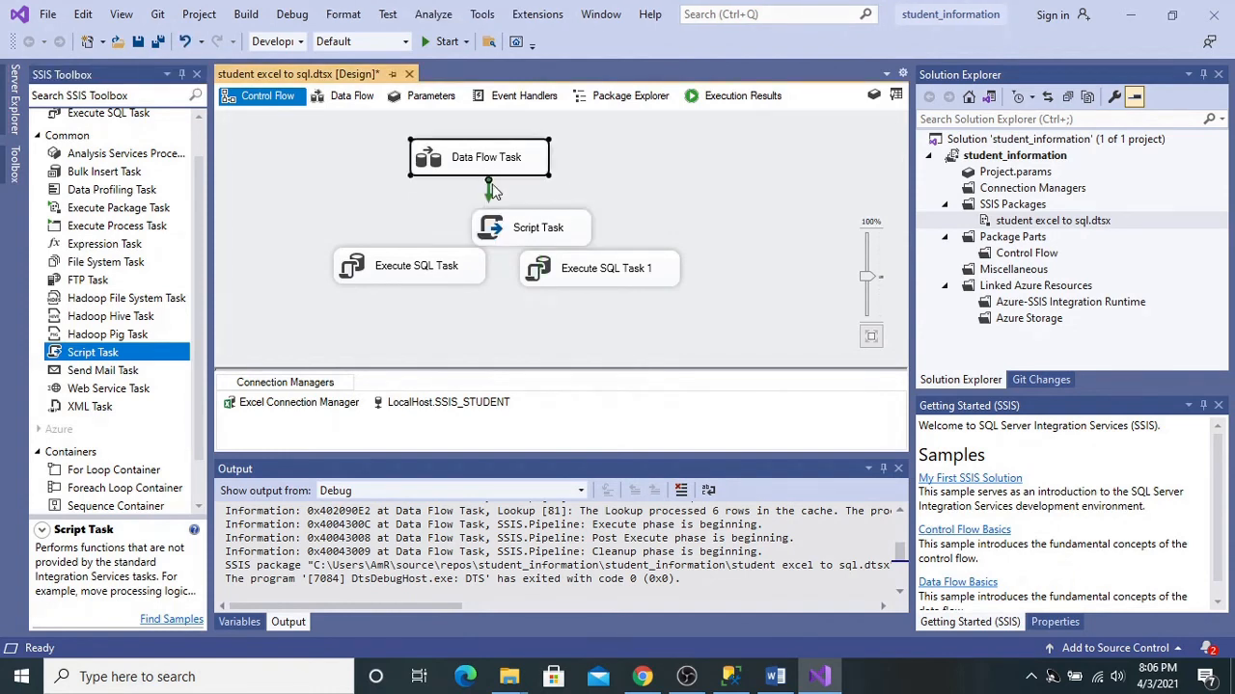
{"action": "left_click_drag", "start_coordinate": [488, 182], "coordinate": [419, 268]}
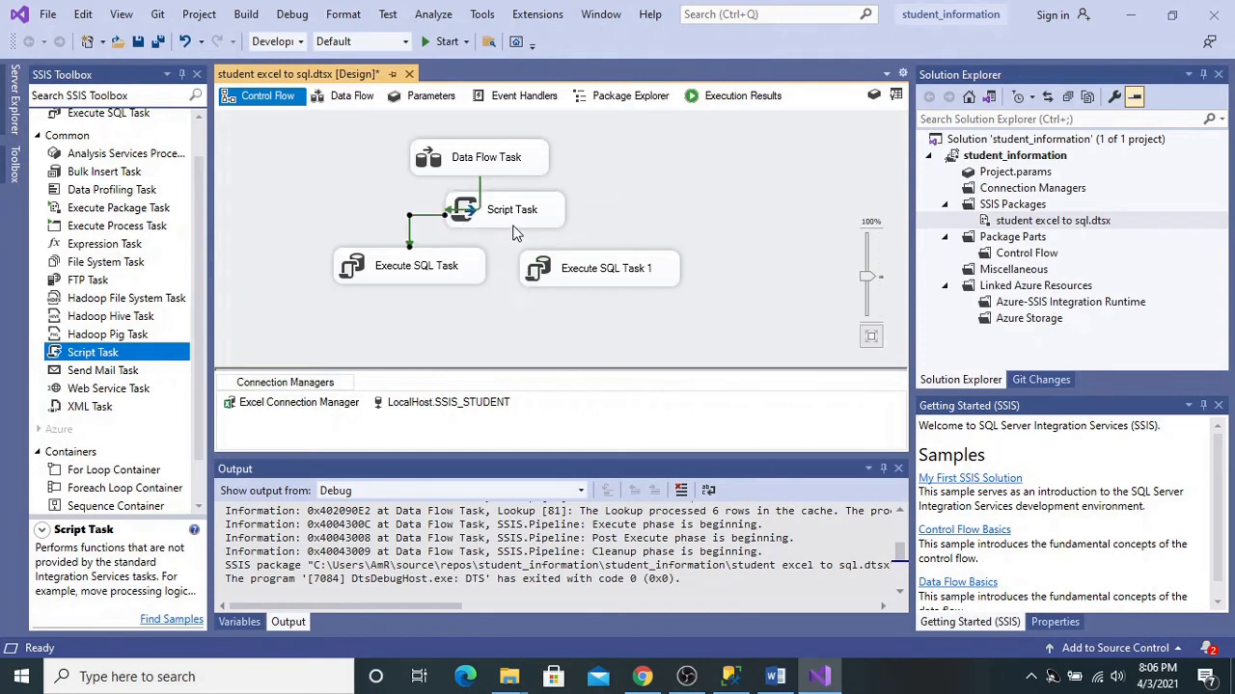
{"action": "left_click", "coordinate": [514, 227]}
{"action": "left_click_drag", "start_coordinate": [515, 239], "coordinate": [600, 261]}
Step: Move Execute SQL Task and Execute SQL Task 1 lower in the control flow to make room below Script Task
{"action": "left_click", "coordinate": [429, 270]}
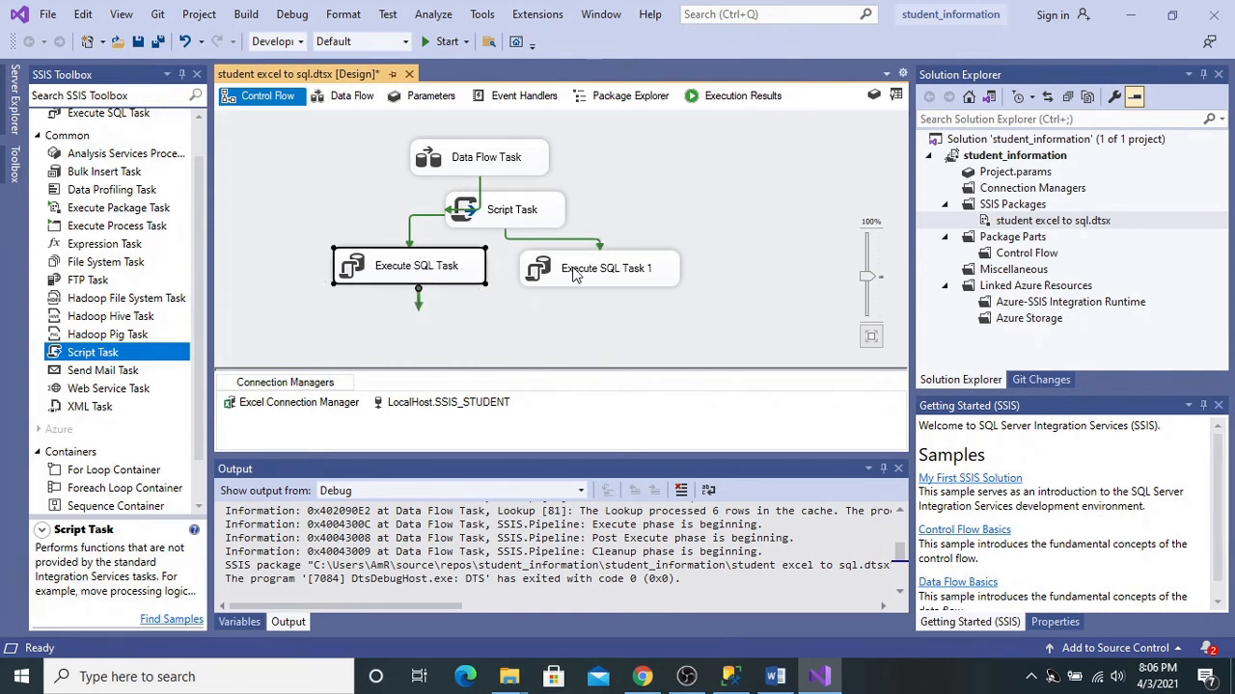
{"action": "left_click_drag", "start_coordinate": [575, 274], "coordinate": [607, 302]}
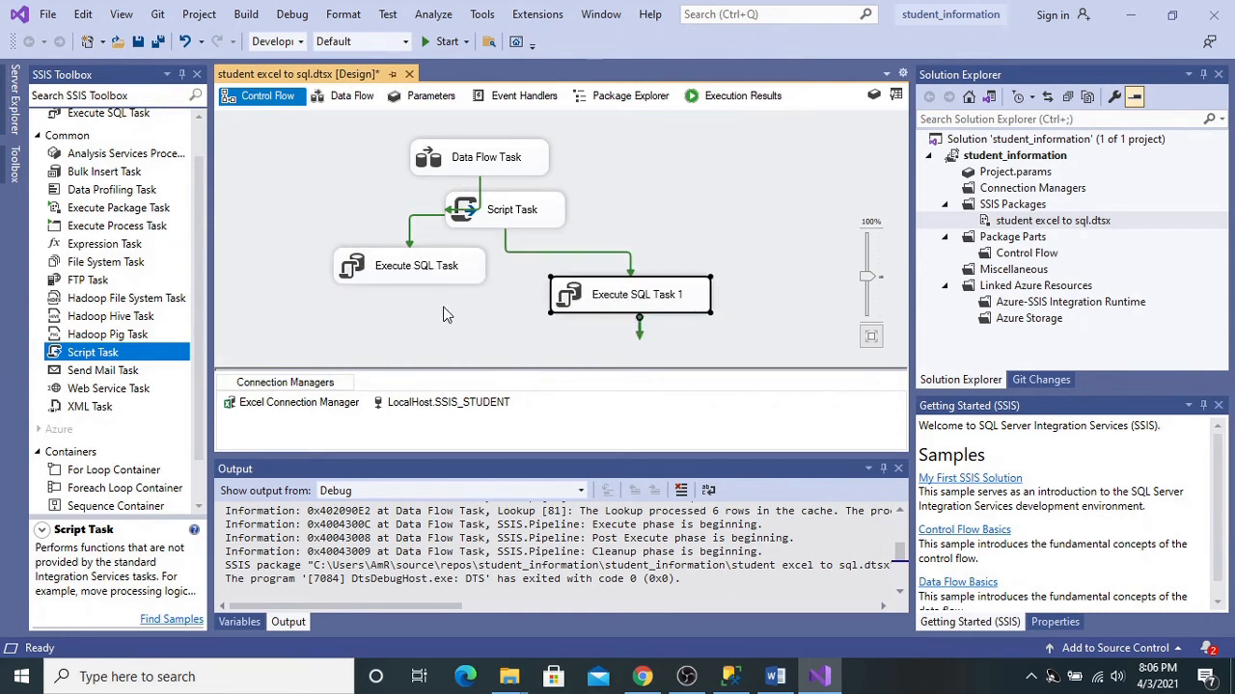
{"action": "left_click", "coordinate": [412, 273]}
{"action": "mouse_move", "coordinate": [418, 295]}
{"action": "left_mouse_down"}
{"action": "mouse_move", "coordinate": [421, 310]}
{"action": "mouse_move", "coordinate": [425, 280]}
{"action": "mouse_move", "coordinate": [386, 262]}
{"action": "mouse_move", "coordinate": [404, 301]}
{"action": "left_mouse_up"}
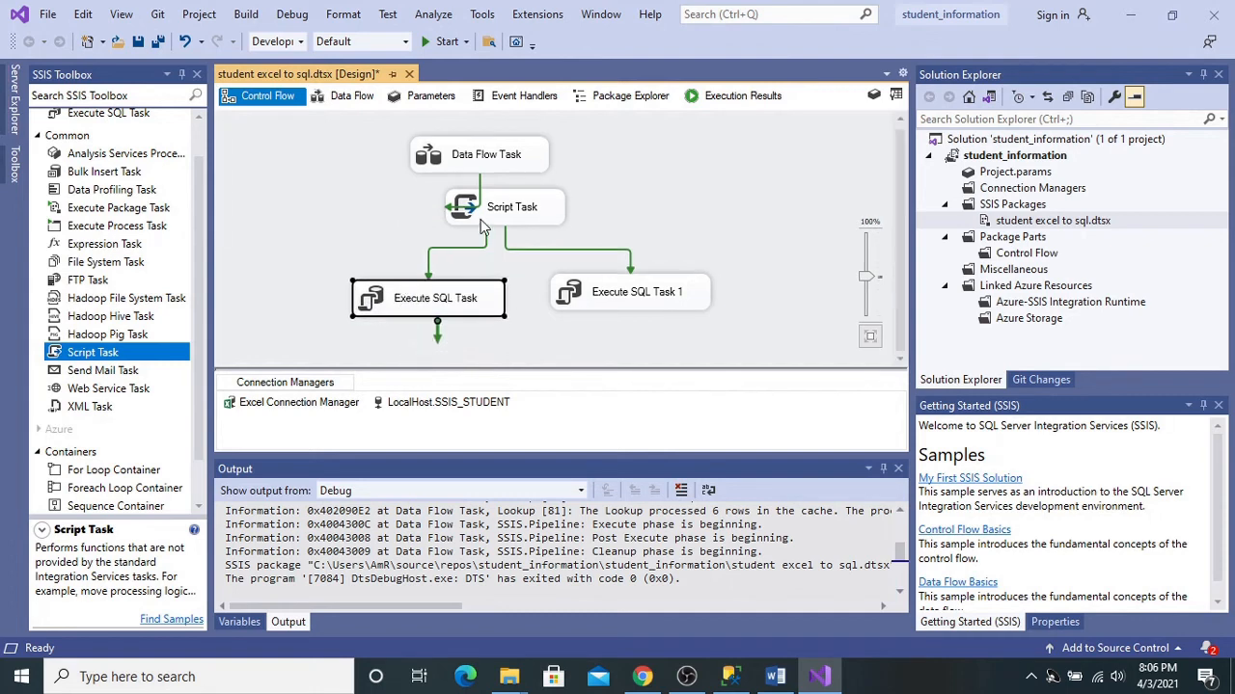
{"action": "left_click", "coordinate": [457, 249]}
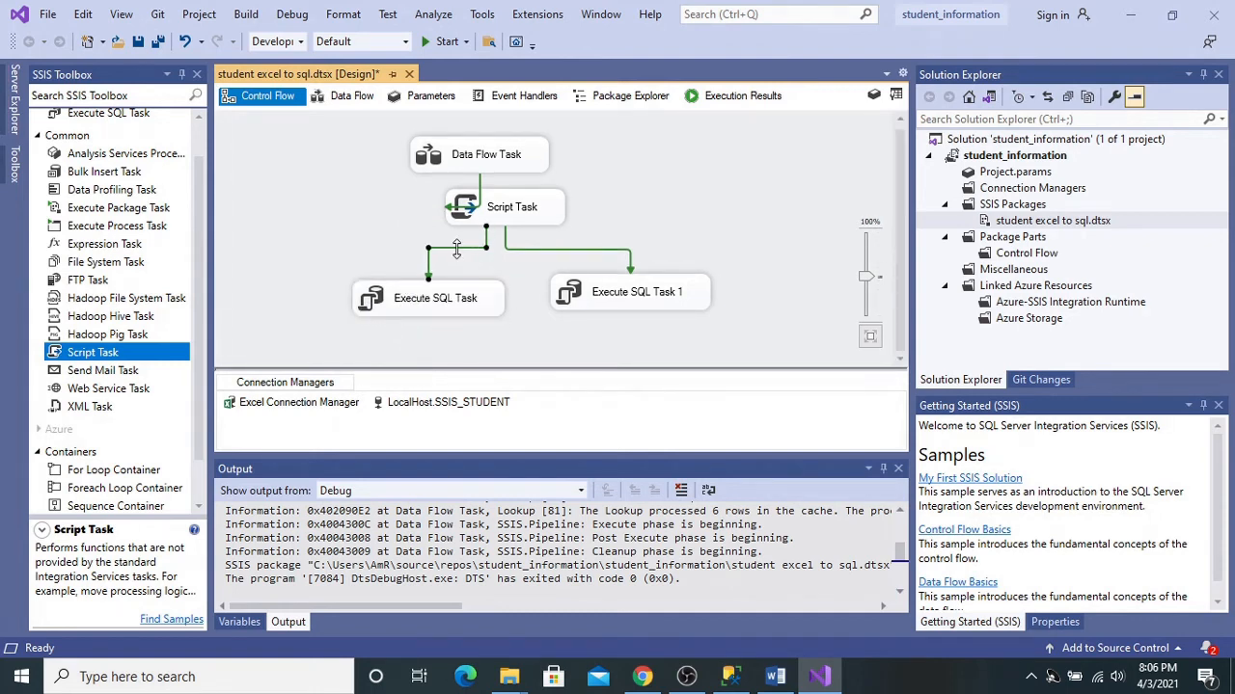
{"action": "right_click", "coordinate": [457, 250]}
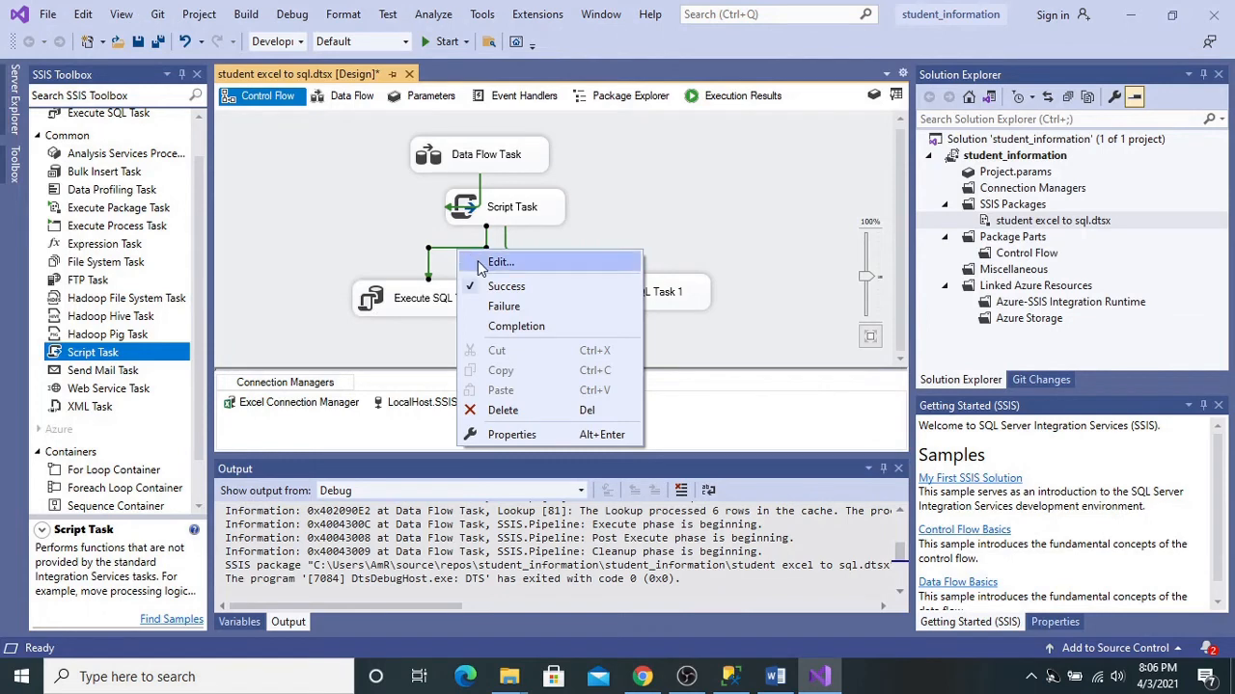
{"action": "left_click", "coordinate": [481, 264]}
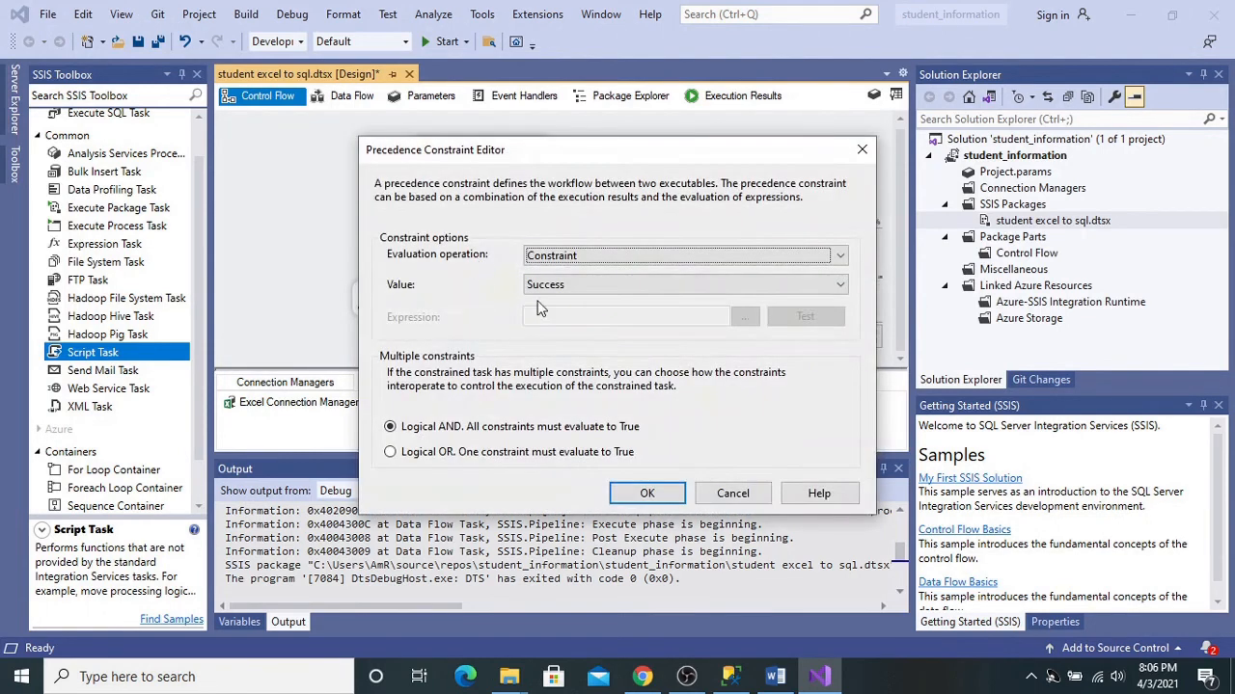
{"action": "left_click", "coordinate": [585, 257]}
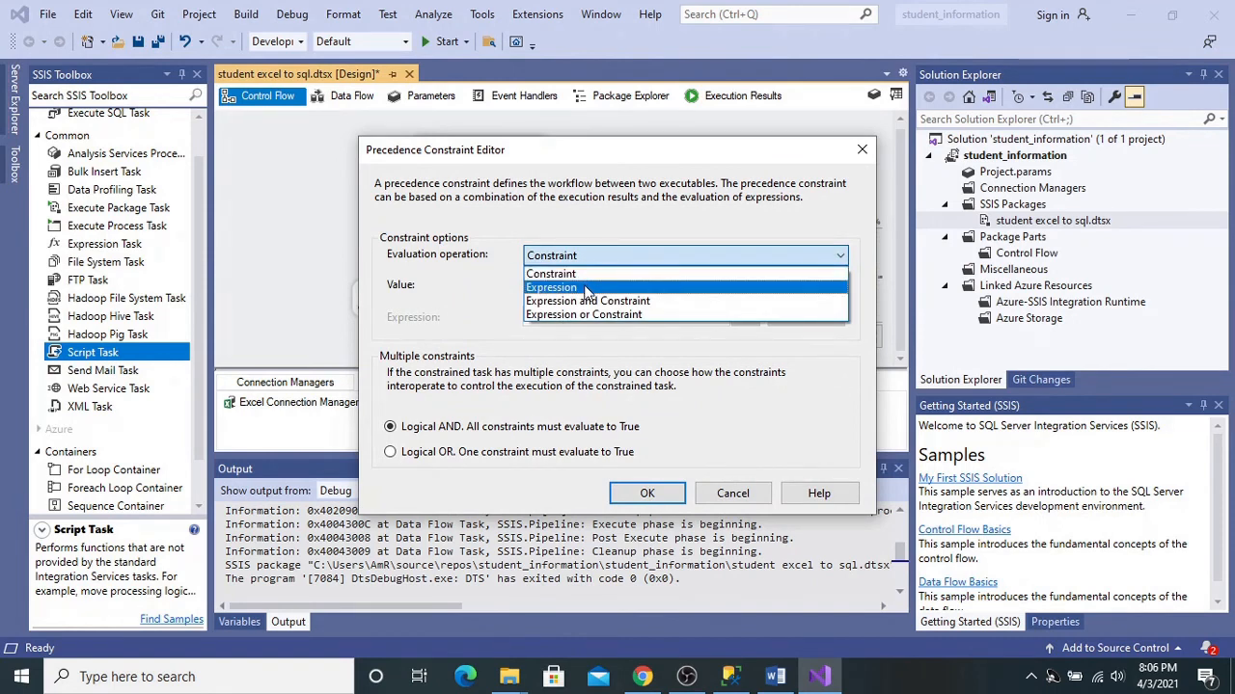
{"action": "left_click", "coordinate": [584, 288]}
{"action": "left_click", "coordinate": [570, 318]}
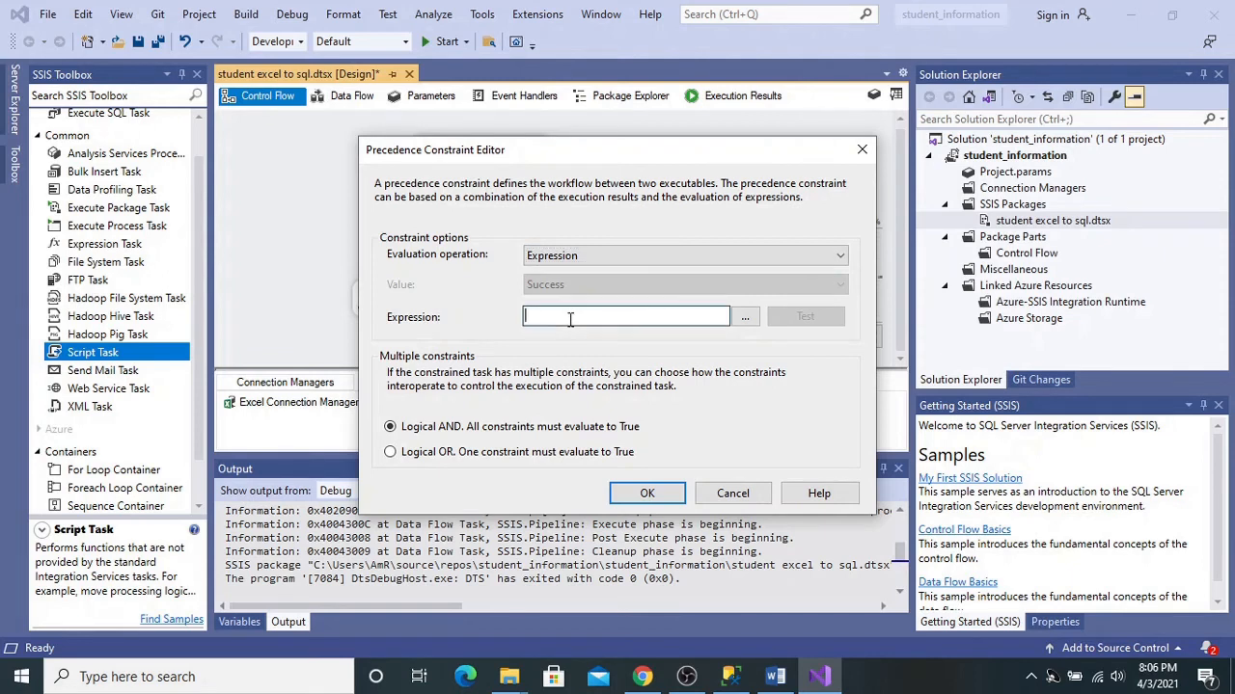
{"action": "type", "text": "@updatecount>0"}
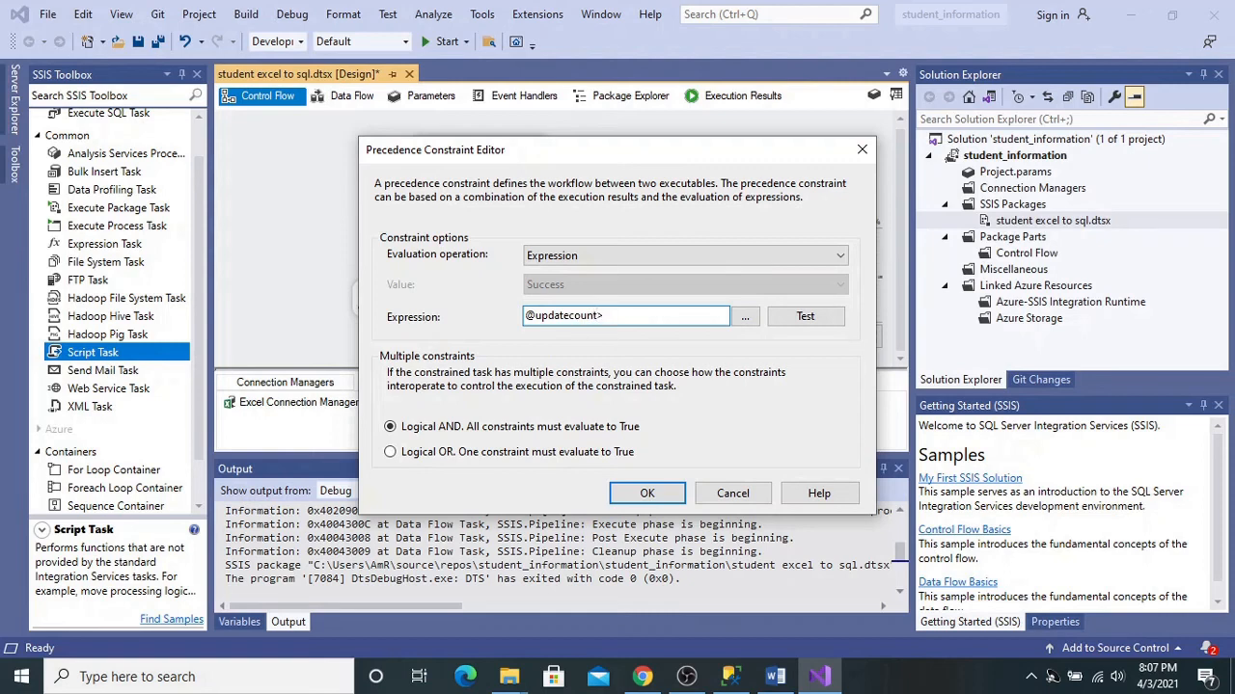
{"action": "left_click", "coordinate": [799, 318]}
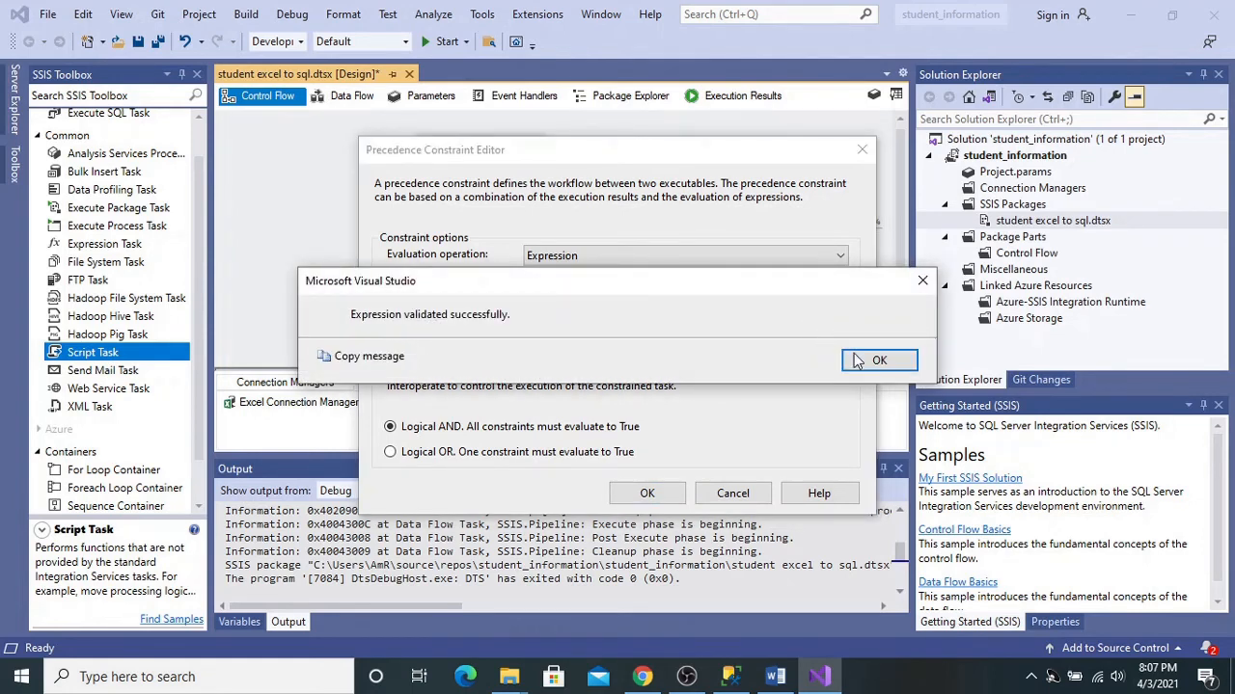
{"action": "left_click", "coordinate": [865, 369]}
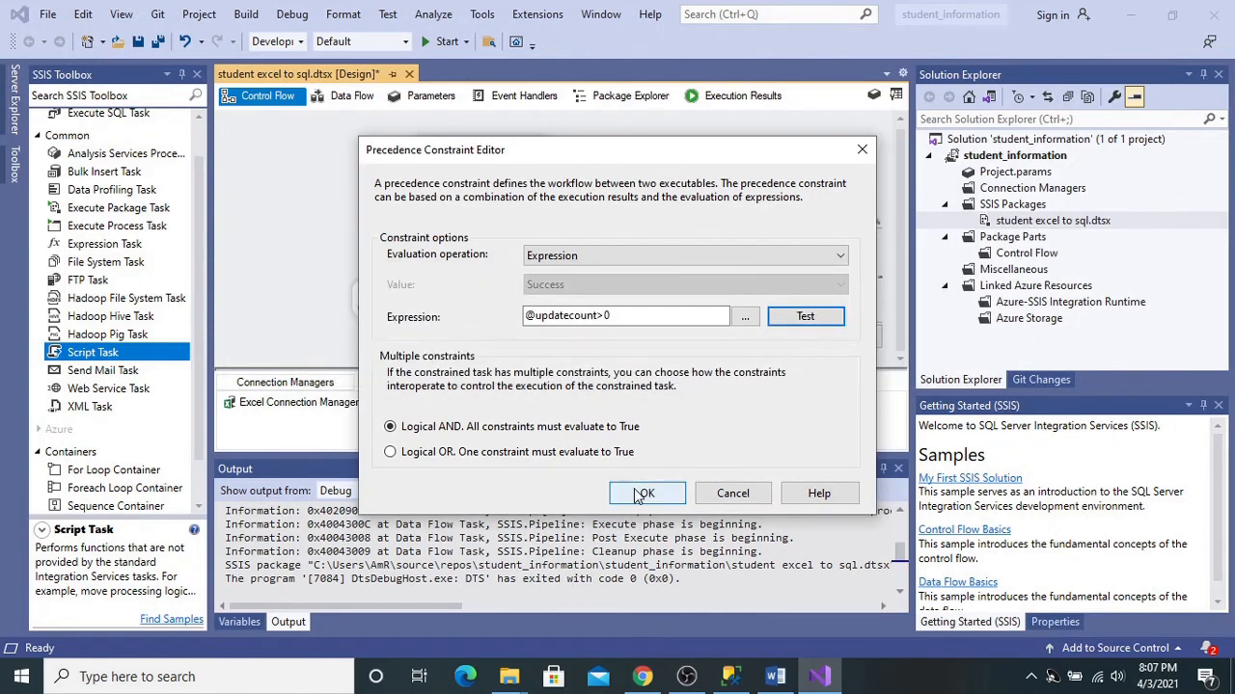
{"action": "left_click", "coordinate": [641, 494]}
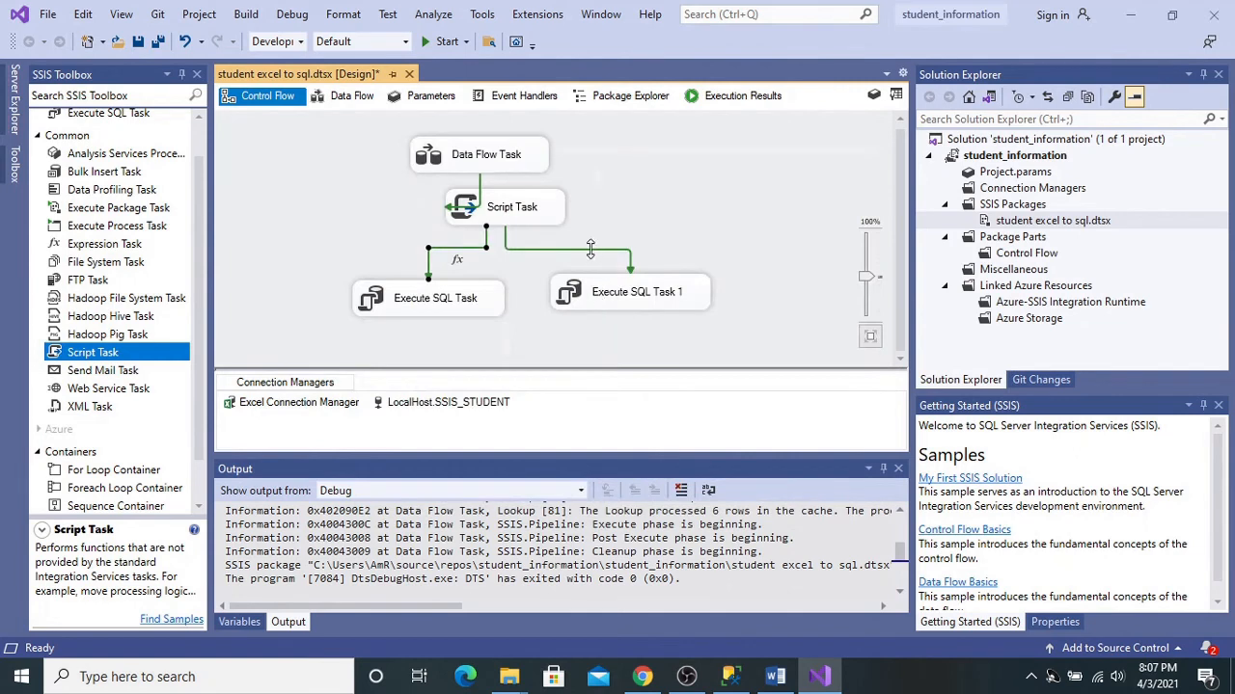
{"action": "left_click", "coordinate": [591, 248]}
{"action": "left_click", "coordinate": [581, 270]}
{"action": "right_click", "coordinate": [583, 254]}
{"action": "left_click", "coordinate": [529, 253]}
{"action": "left_click", "coordinate": [547, 250]}
{"action": "right_click", "coordinate": [547, 250]}
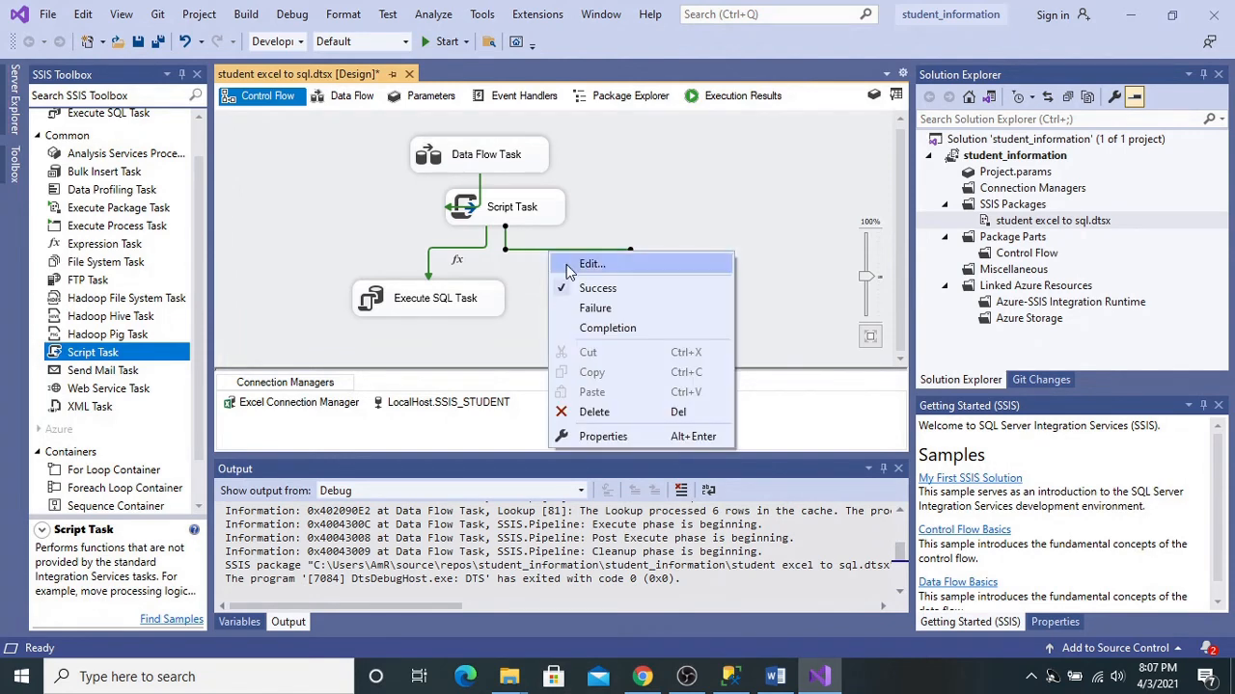
{"action": "left_click", "coordinate": [567, 266]}
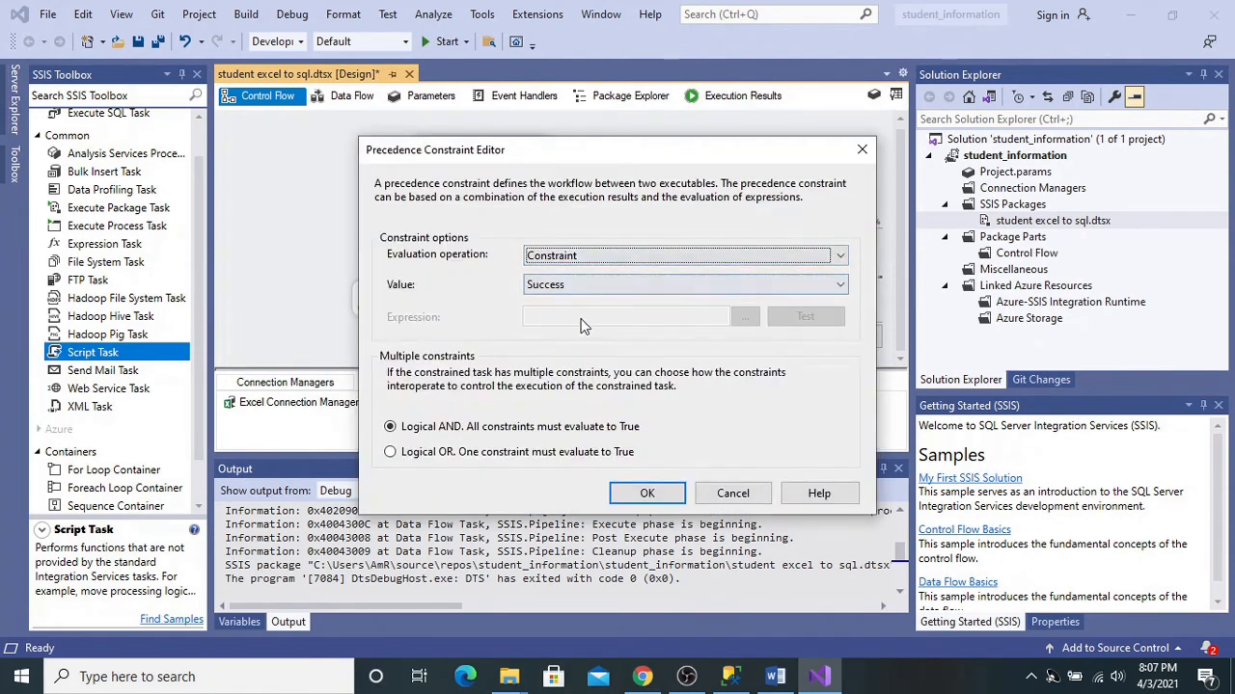
{"action": "left_click", "coordinate": [605, 252]}
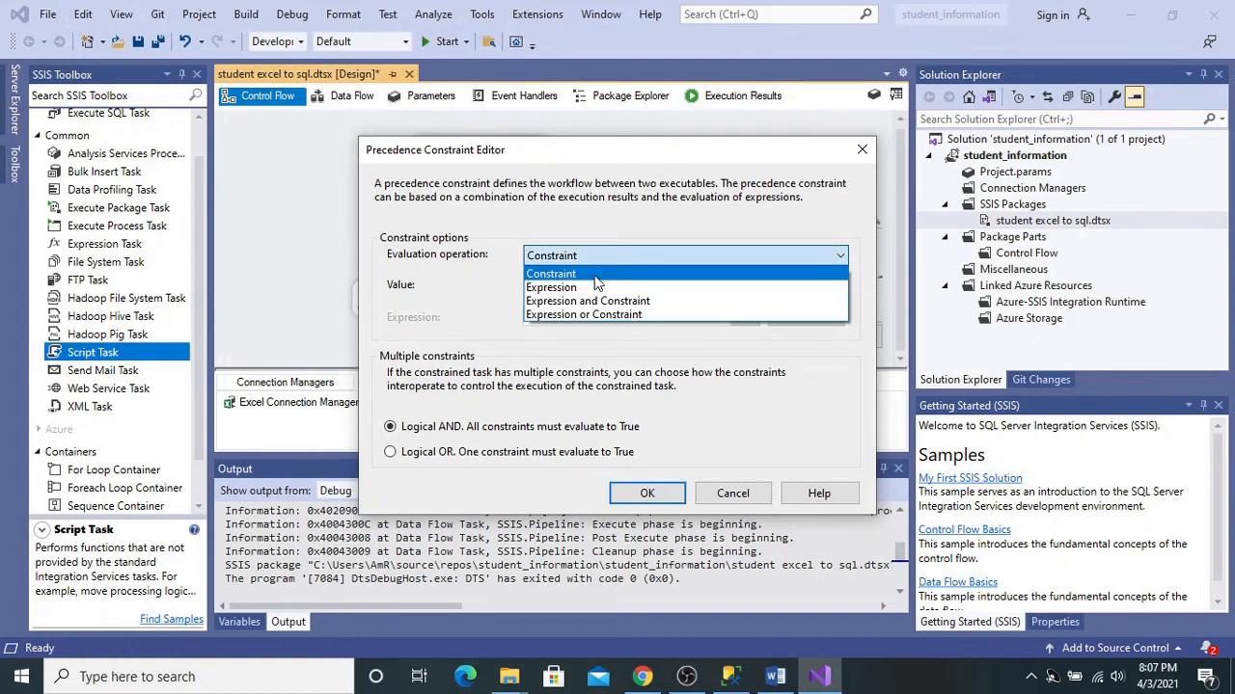
{"action": "left_click", "coordinate": [597, 288]}
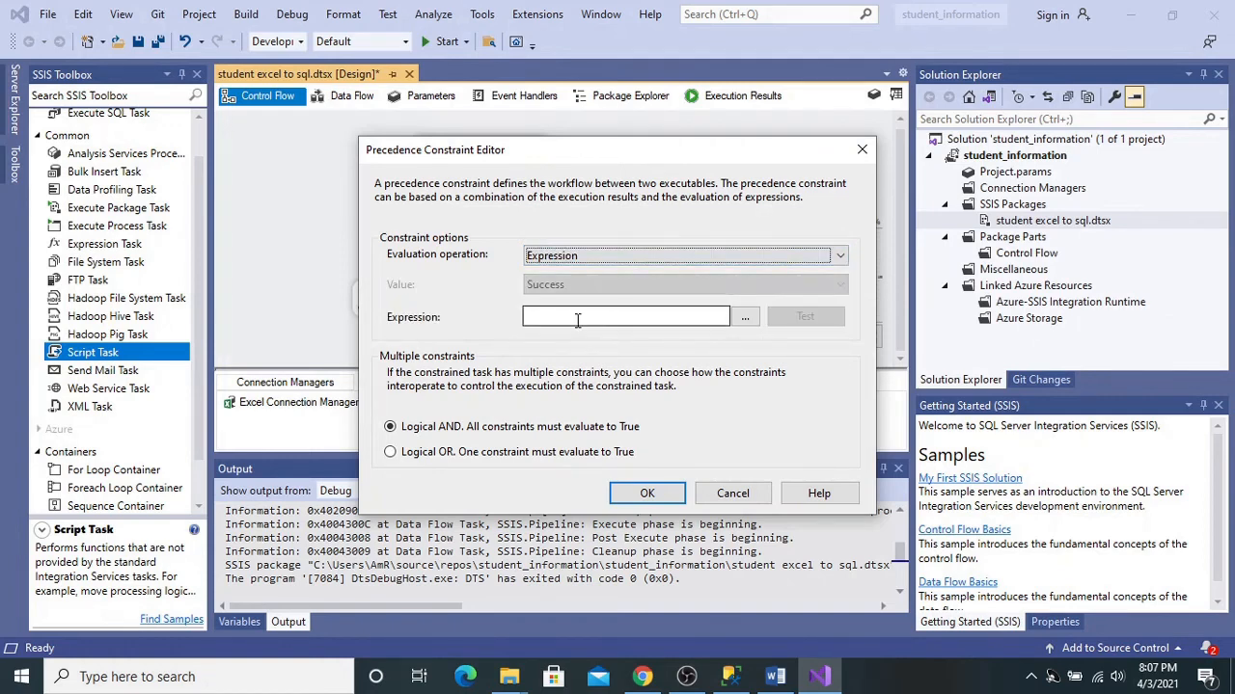
{"action": "left_click", "coordinate": [577, 318]}
{"action": "type", "text": "@inputcount>0"}
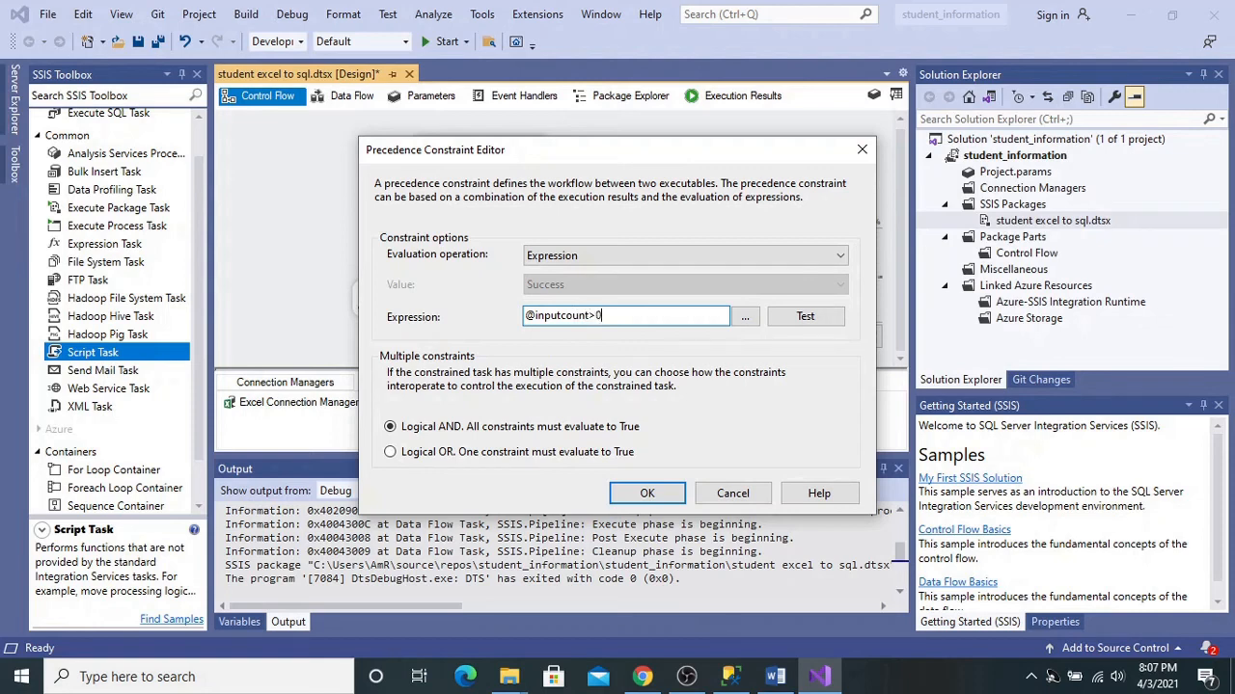
{"action": "left_click", "coordinate": [662, 490]}
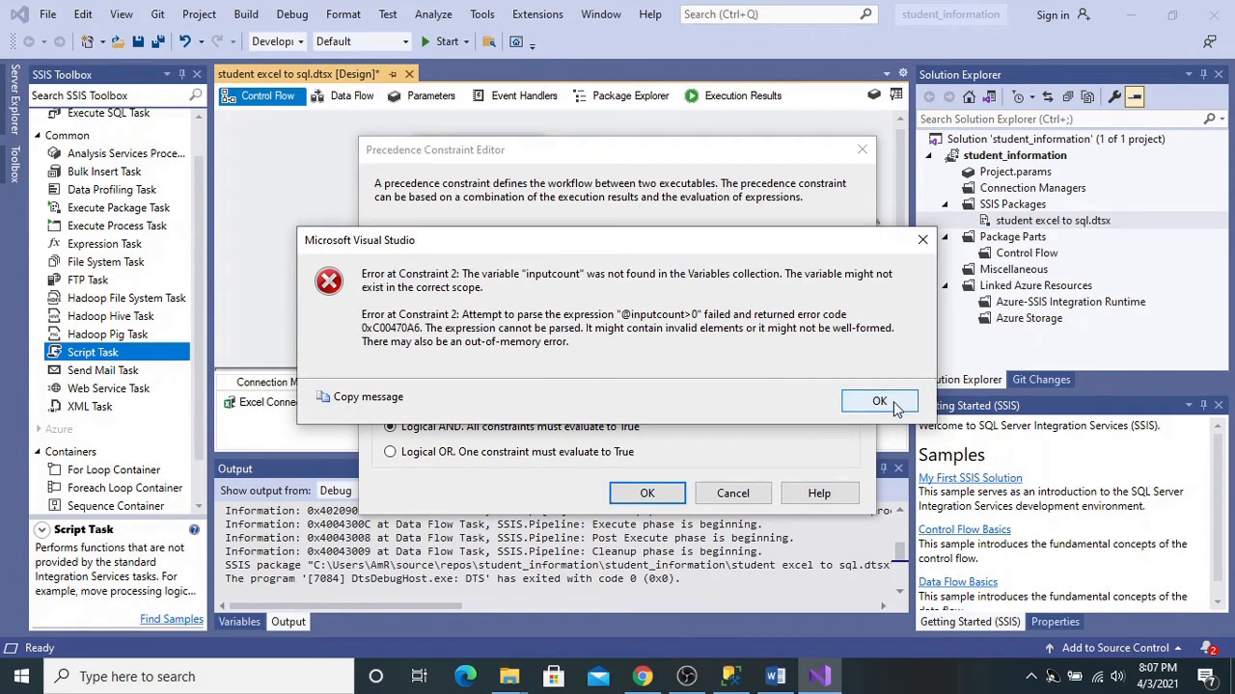
{"action": "left_click", "coordinate": [879, 401]}
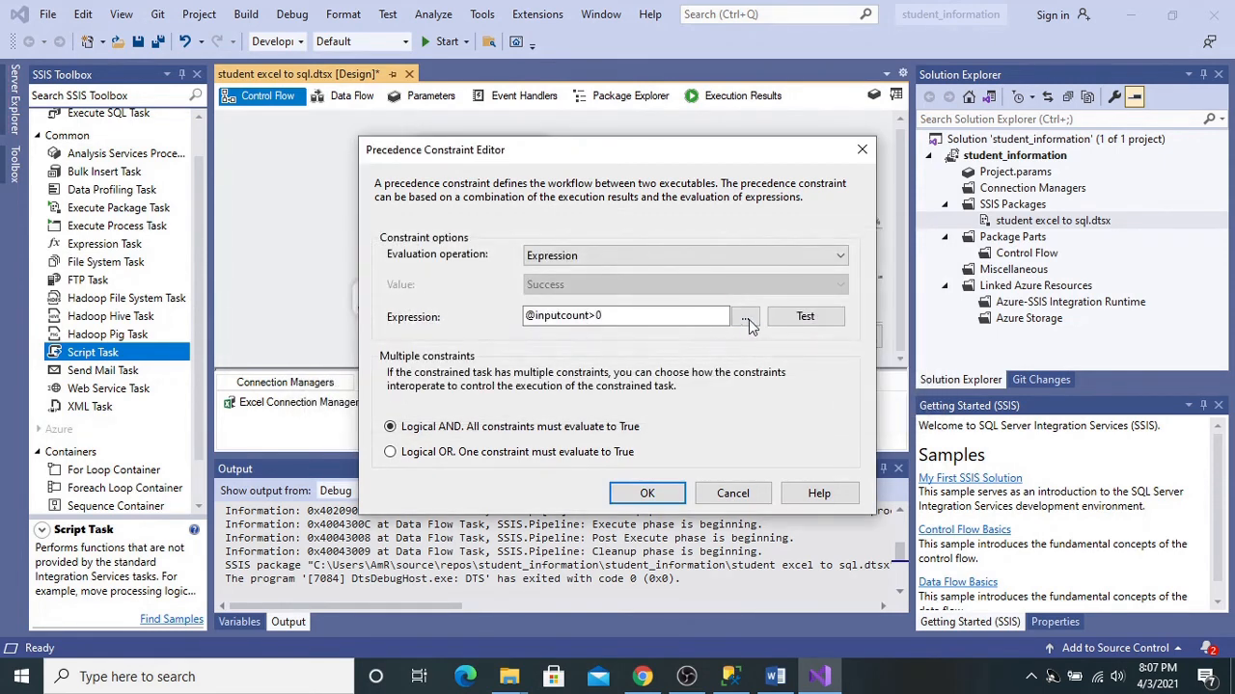
{"action": "left_click", "coordinate": [784, 321]}
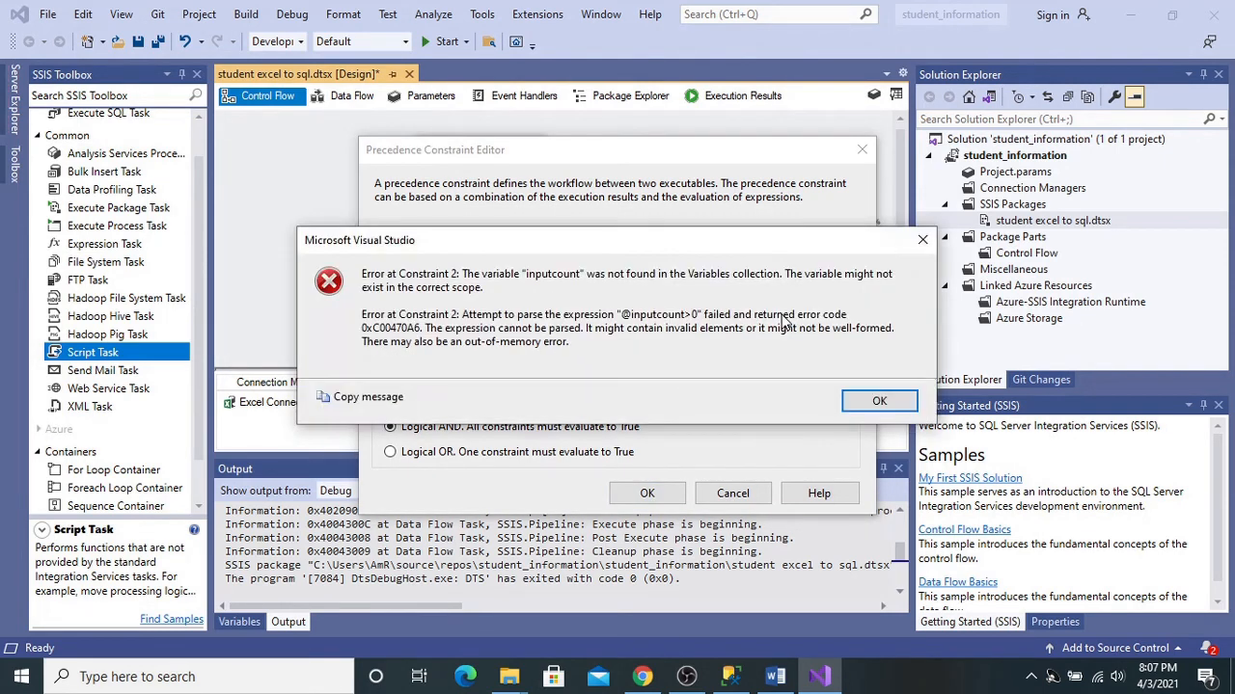
{"action": "left_click", "coordinate": [856, 405]}
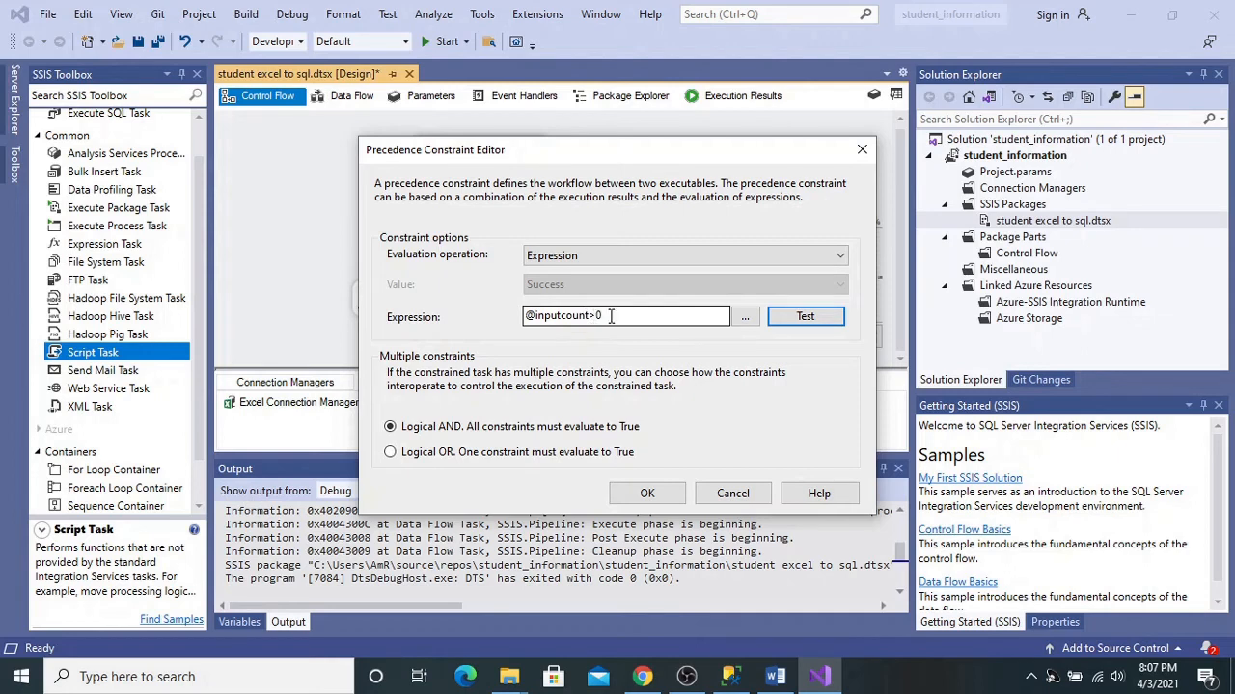
{"action": "left_click", "coordinate": [730, 497]}
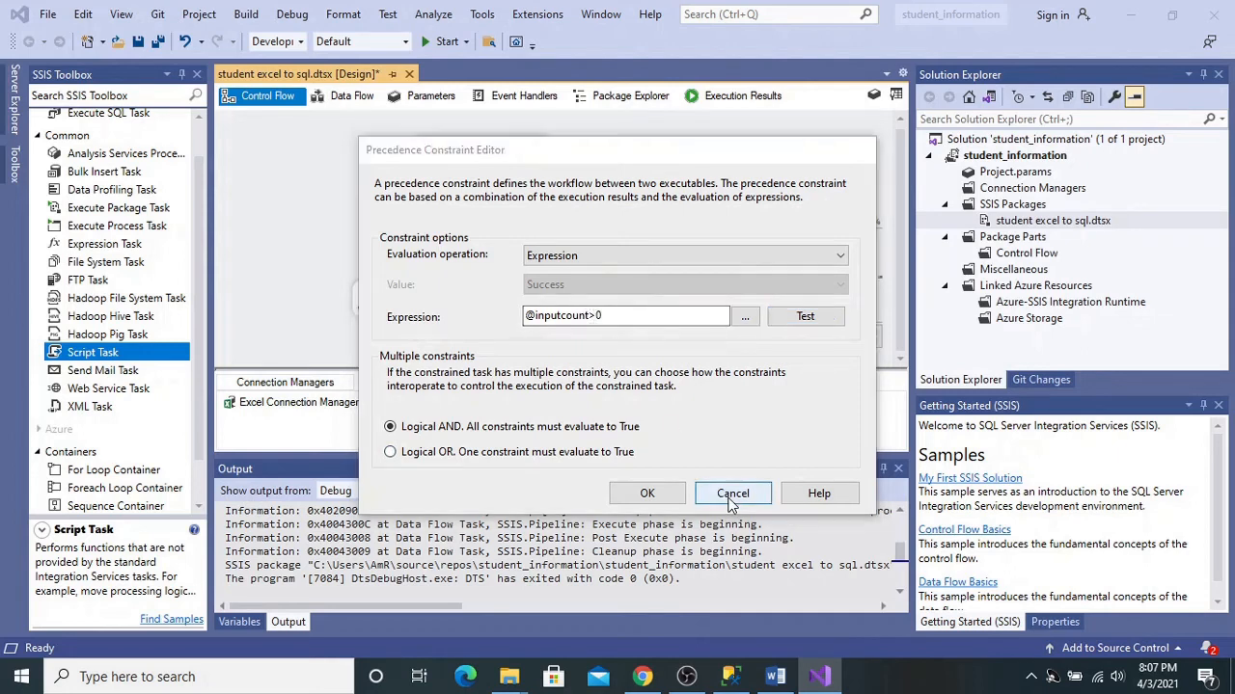
Step: Show the package variables and copy the name of the insertcount variable
{"action": "left_click", "coordinate": [435, 407]}
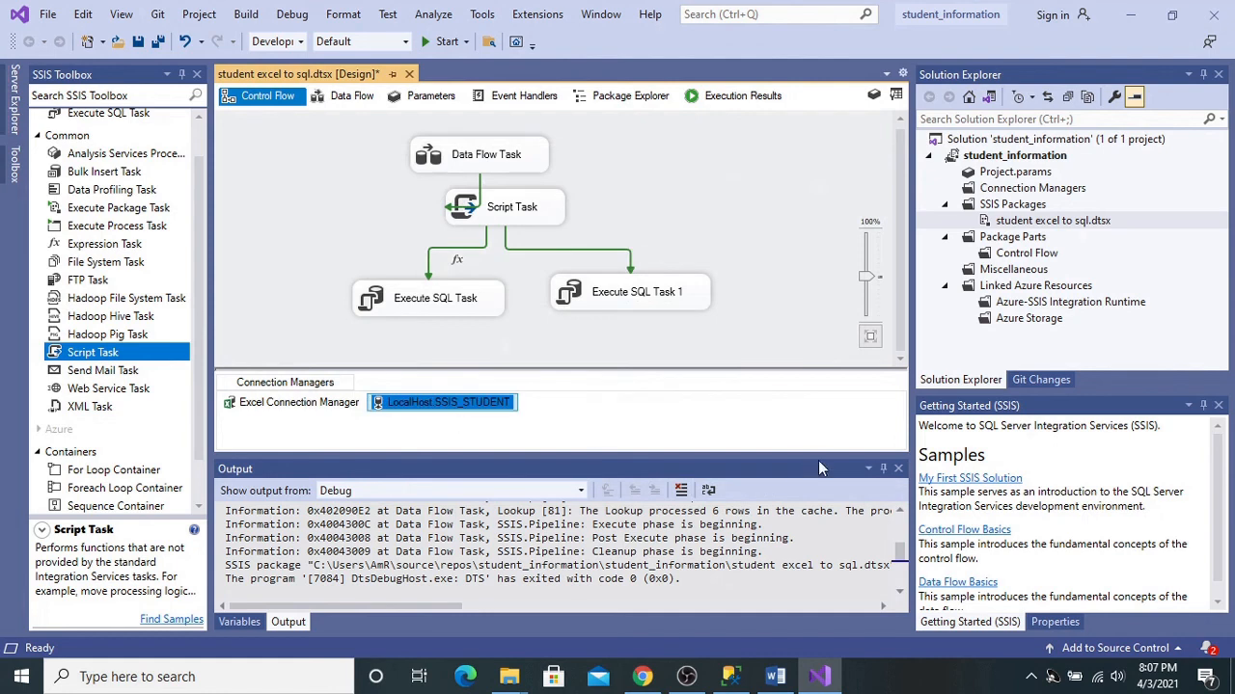
{"action": "left_click", "coordinate": [897, 469]}
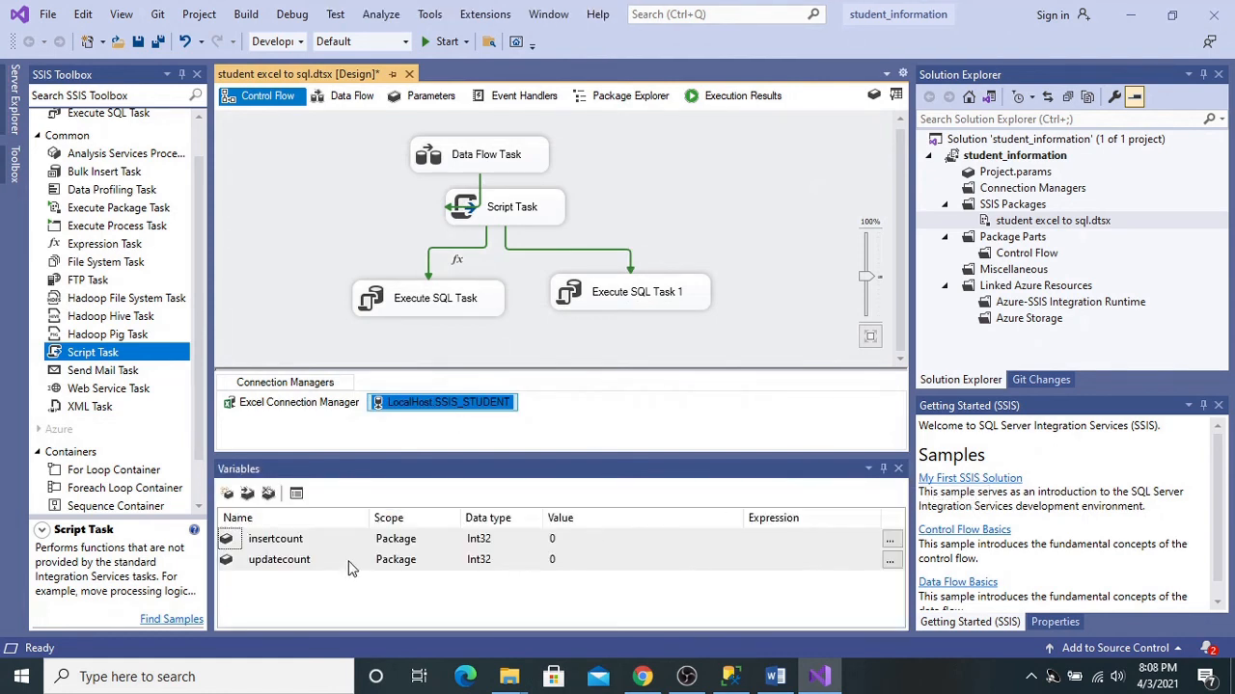
{"action": "left_click", "coordinate": [285, 540]}
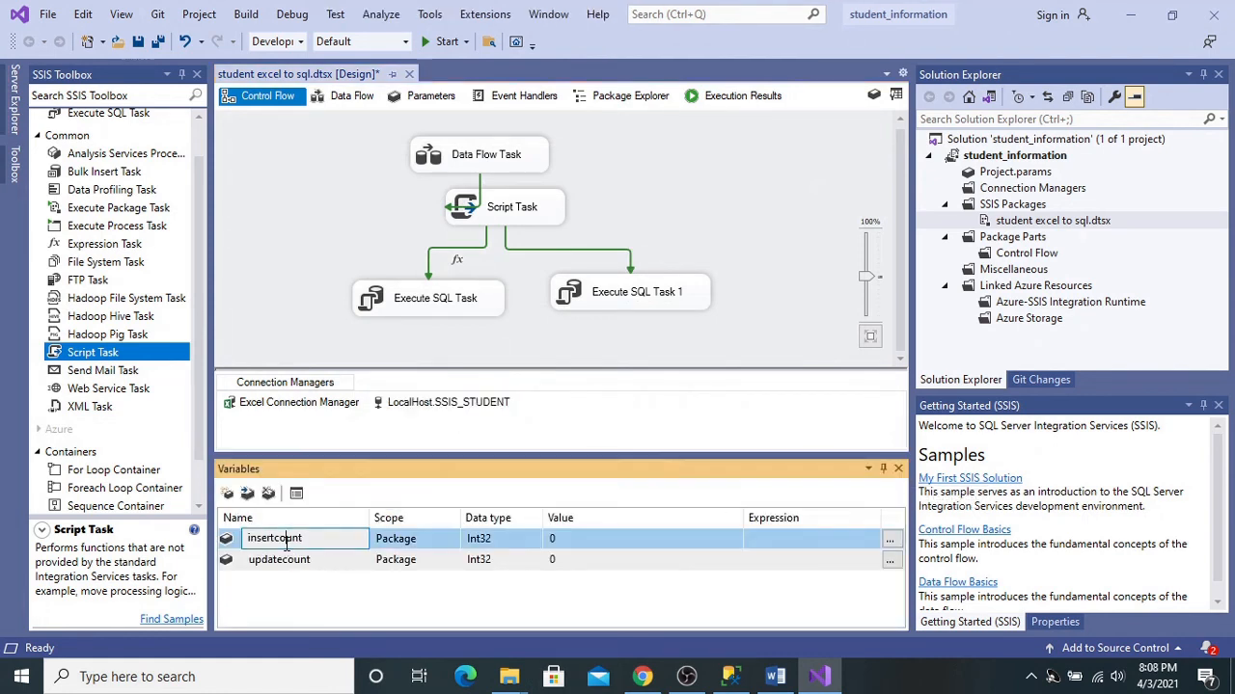
{"action": "left_click", "coordinate": [285, 542]}
{"action": "key", "text": "ctrl+c"}
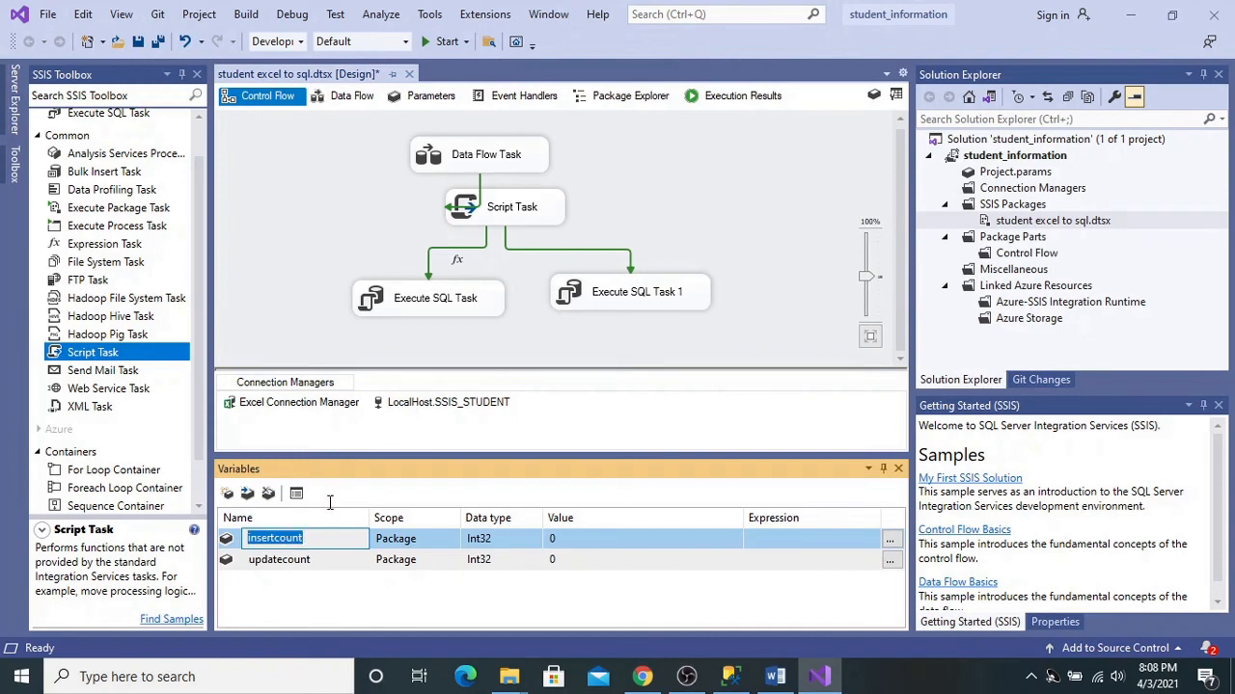
Step: Set the constraint from Script Task to Execute SQL Task 1 to Expression evaluation, paste insertcount as the expression and test it
{"action": "left_click", "coordinate": [630, 267]}
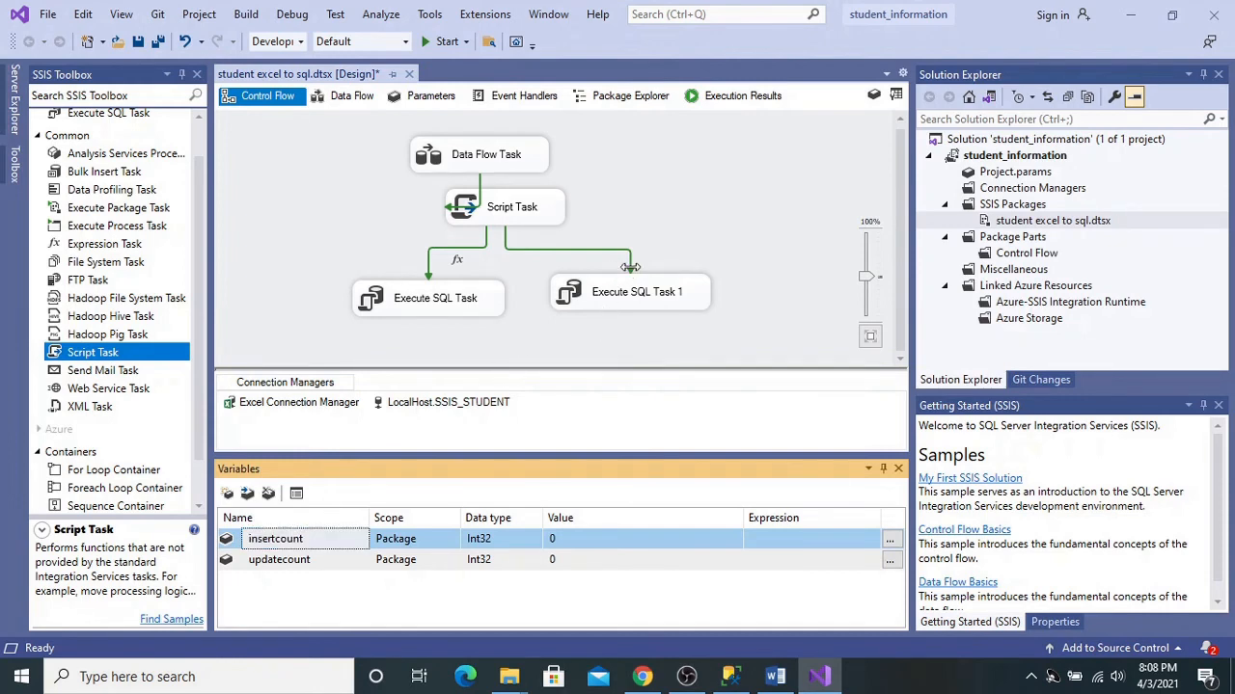
{"action": "double_click", "coordinate": [630, 267]}
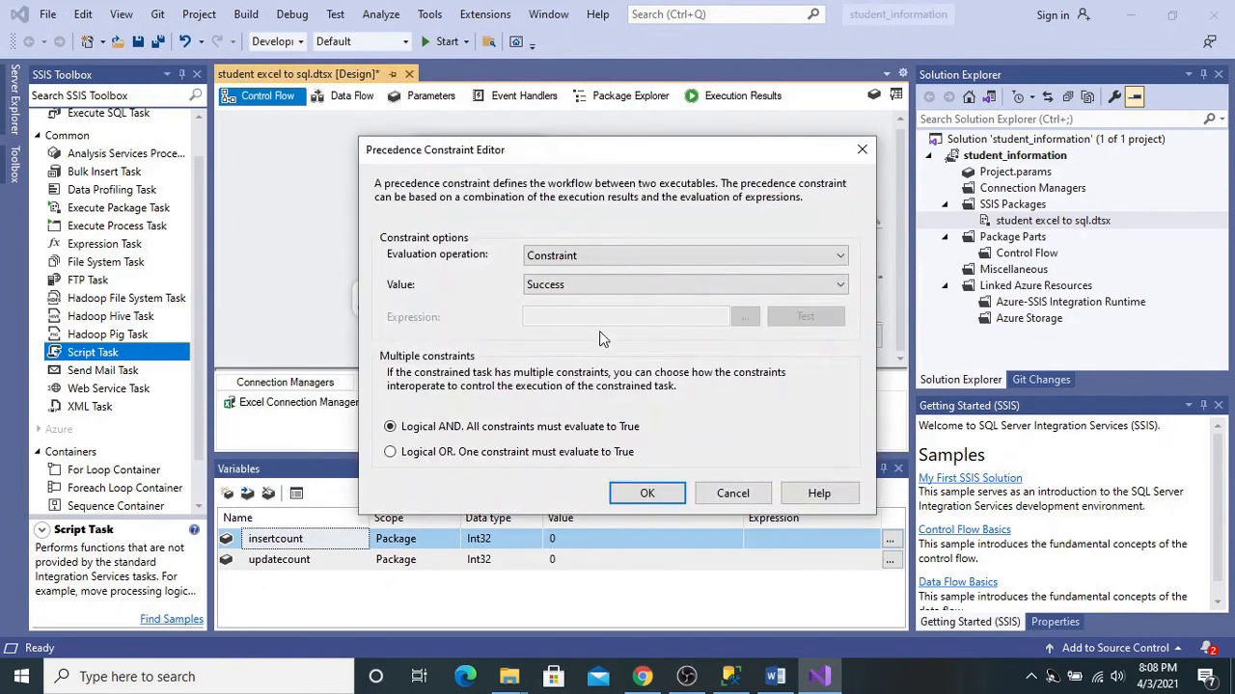
{"action": "left_click", "coordinate": [623, 258]}
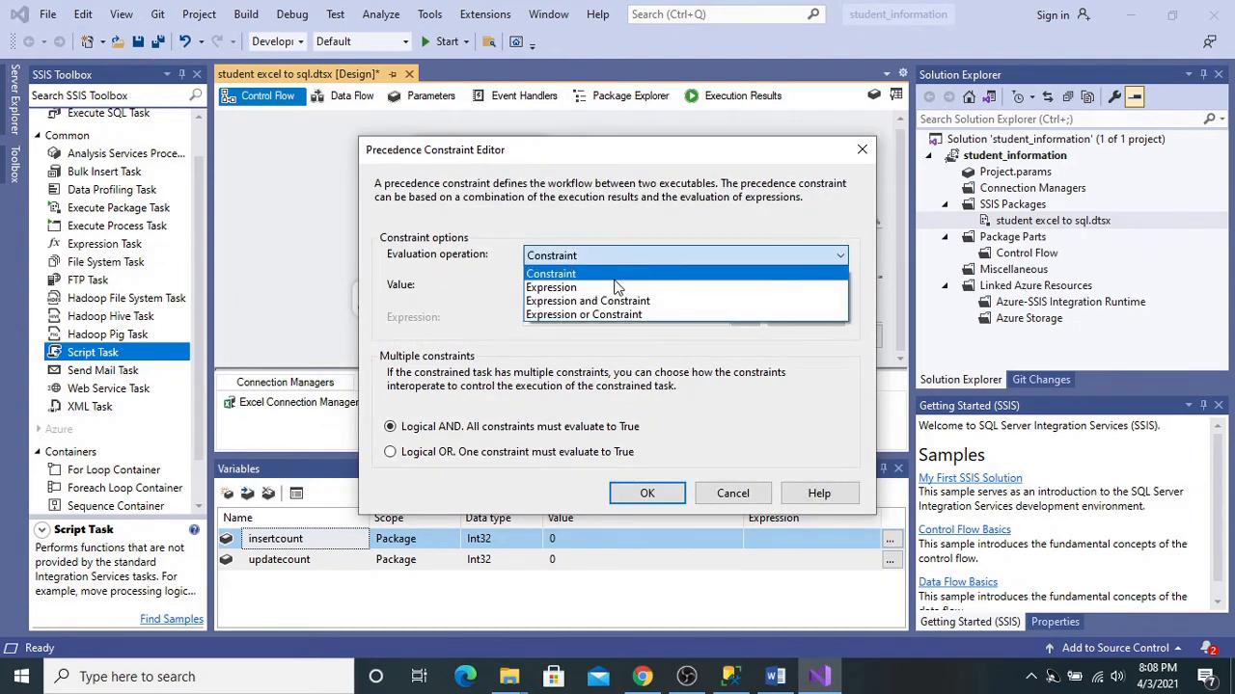
{"action": "left_click", "coordinate": [613, 288]}
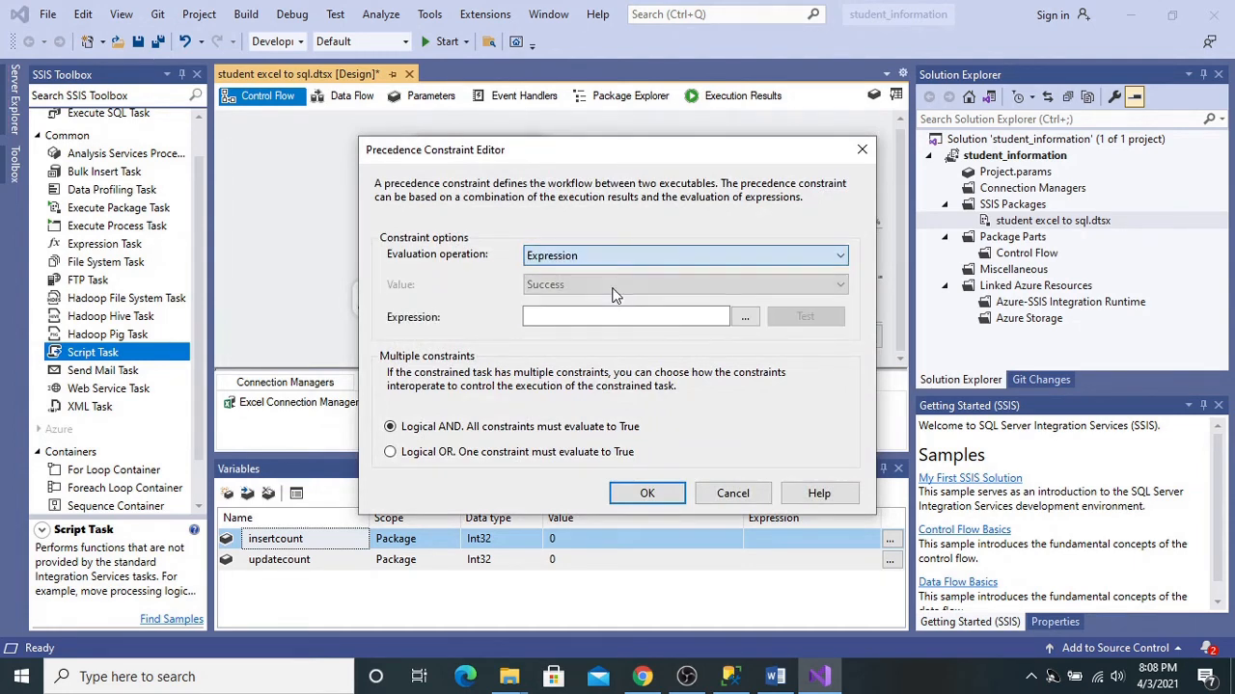
{"action": "left_click", "coordinate": [601, 315]}
{"action": "key", "text": "ctrl+v"}
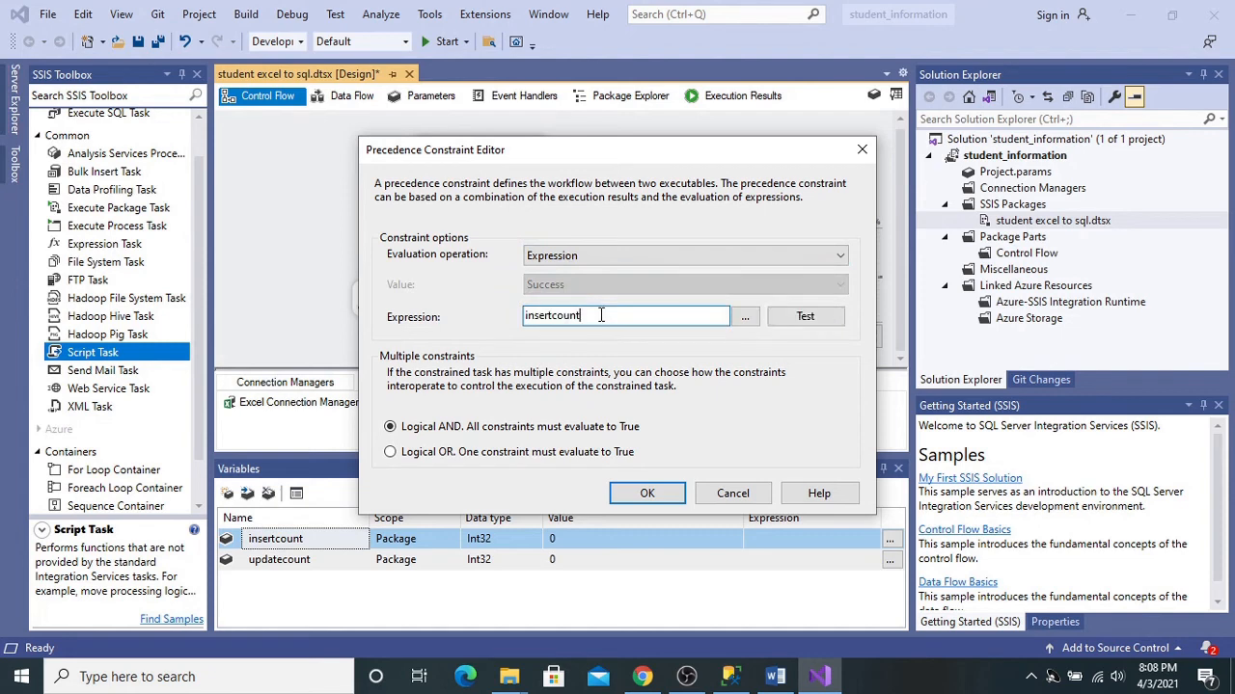
{"action": "left_click", "coordinate": [801, 318]}
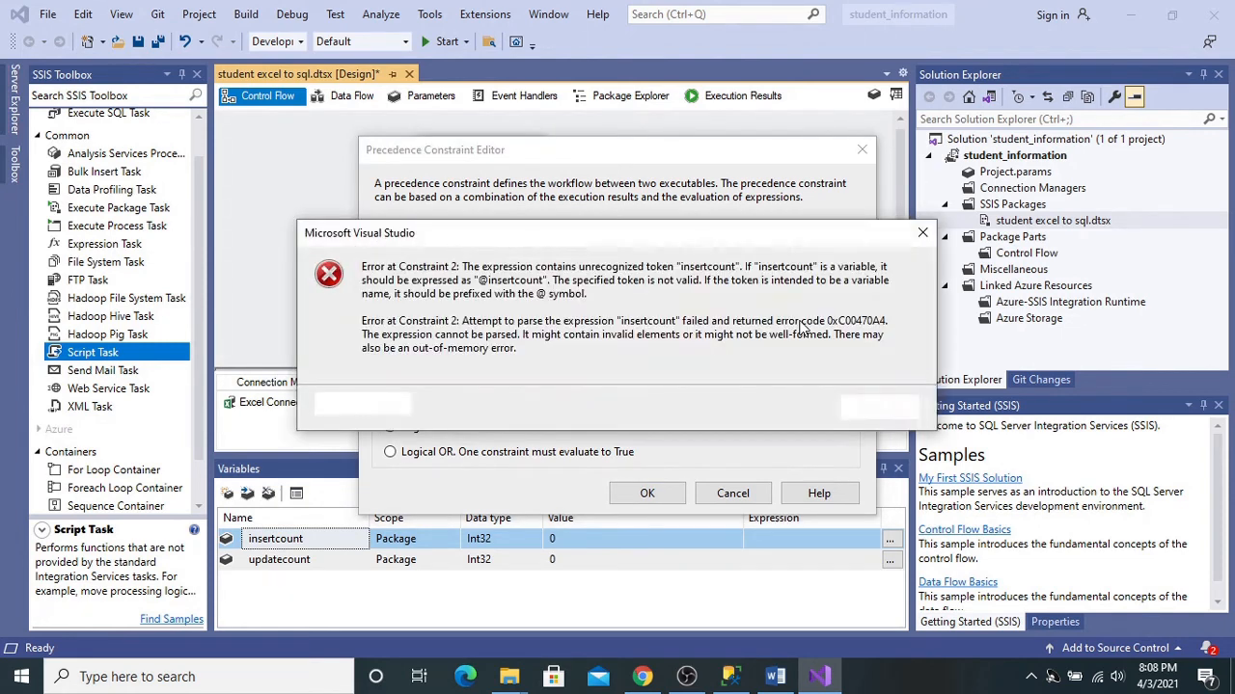
{"action": "left_click", "coordinate": [873, 408]}
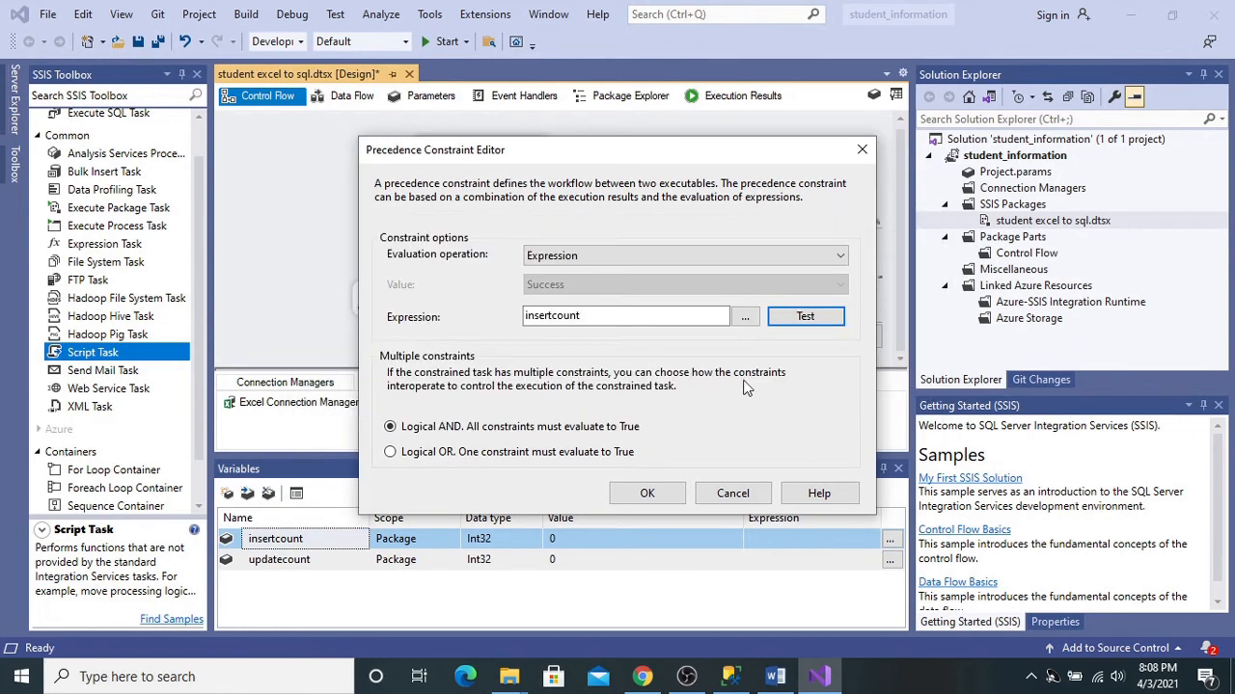
{"action": "left_click", "coordinate": [546, 317]}
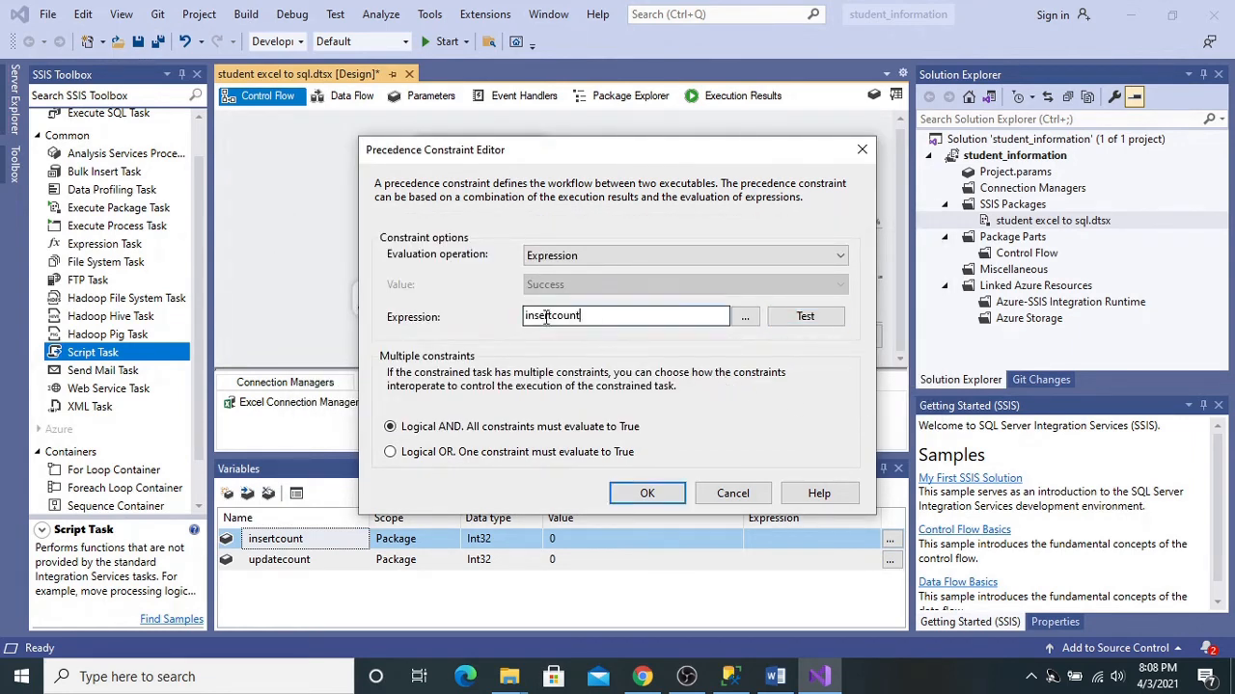
{"action": "key", "text": "Home"}
{"action": "type", "text": "@"}
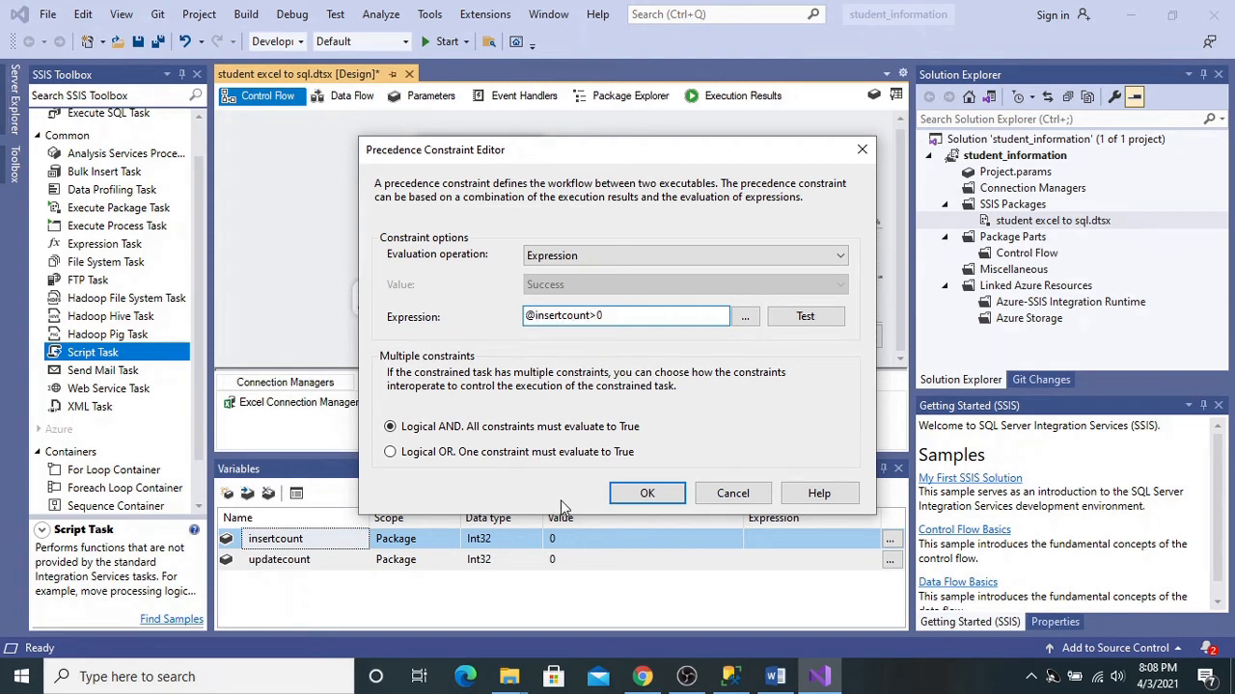
{"action": "left_click", "coordinate": [643, 493]}
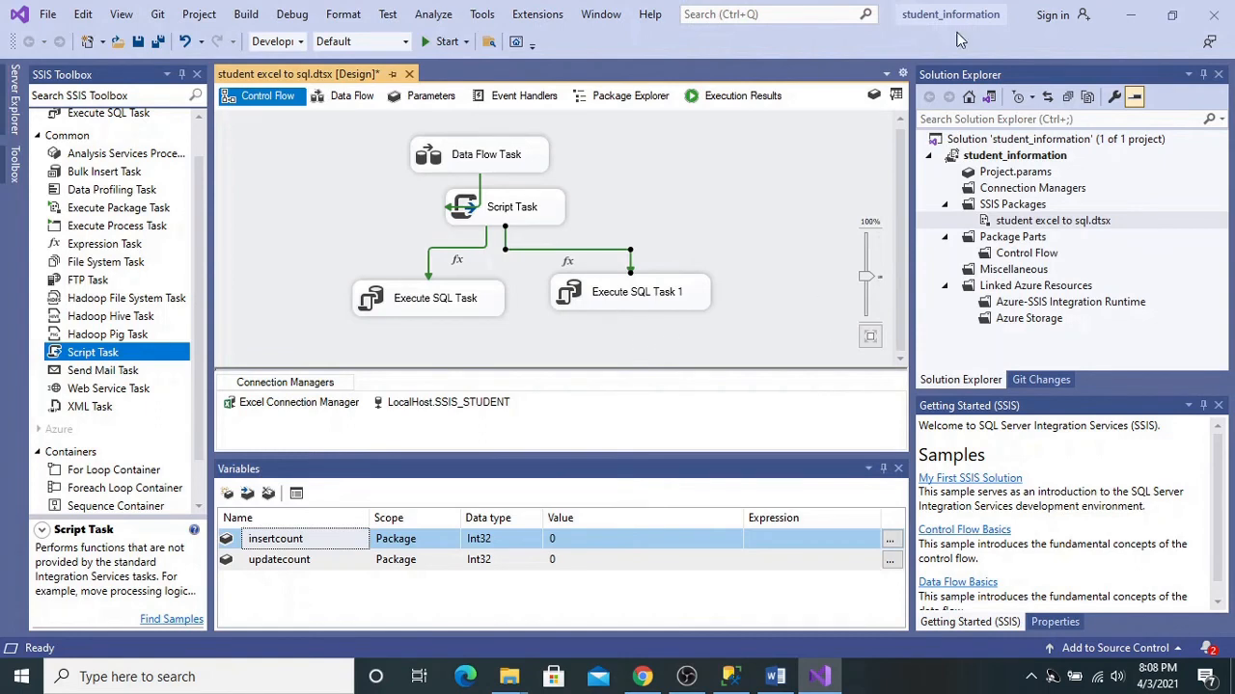
Step: Minimize the Visual Studio, Word and OBS windows and open the studentDate workbook in Excel
{"action": "left_click", "coordinate": [1131, 20]}
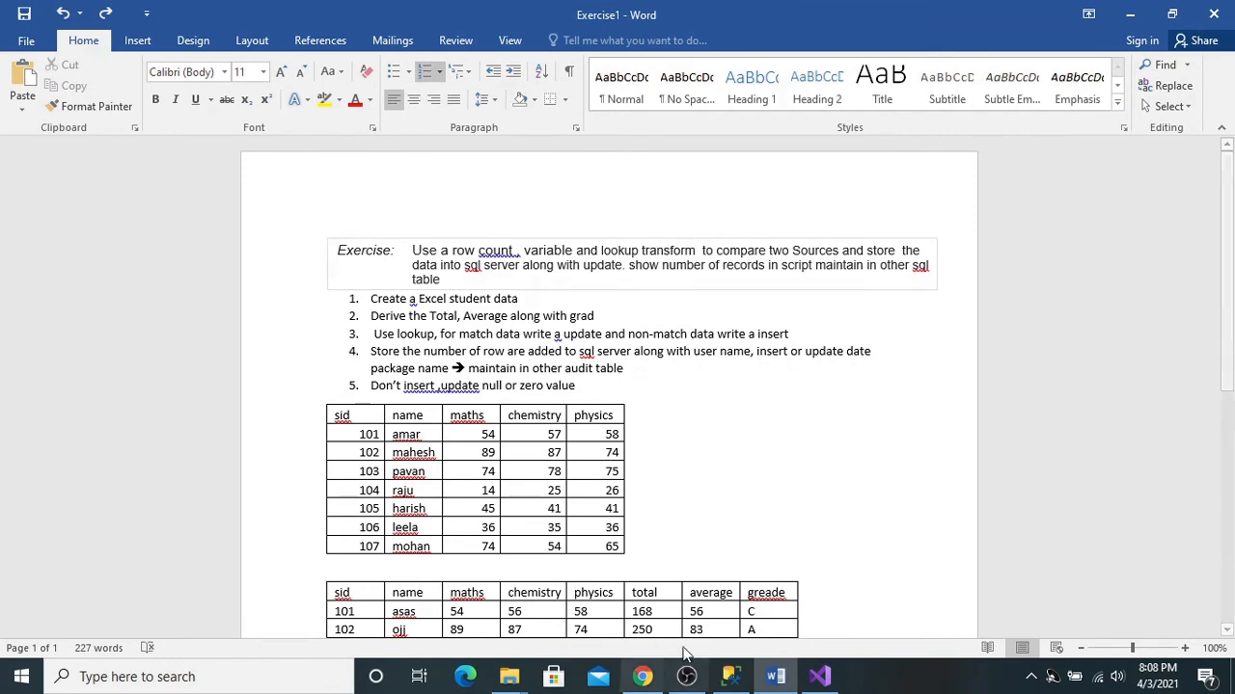
{"action": "left_click", "coordinate": [1127, 15]}
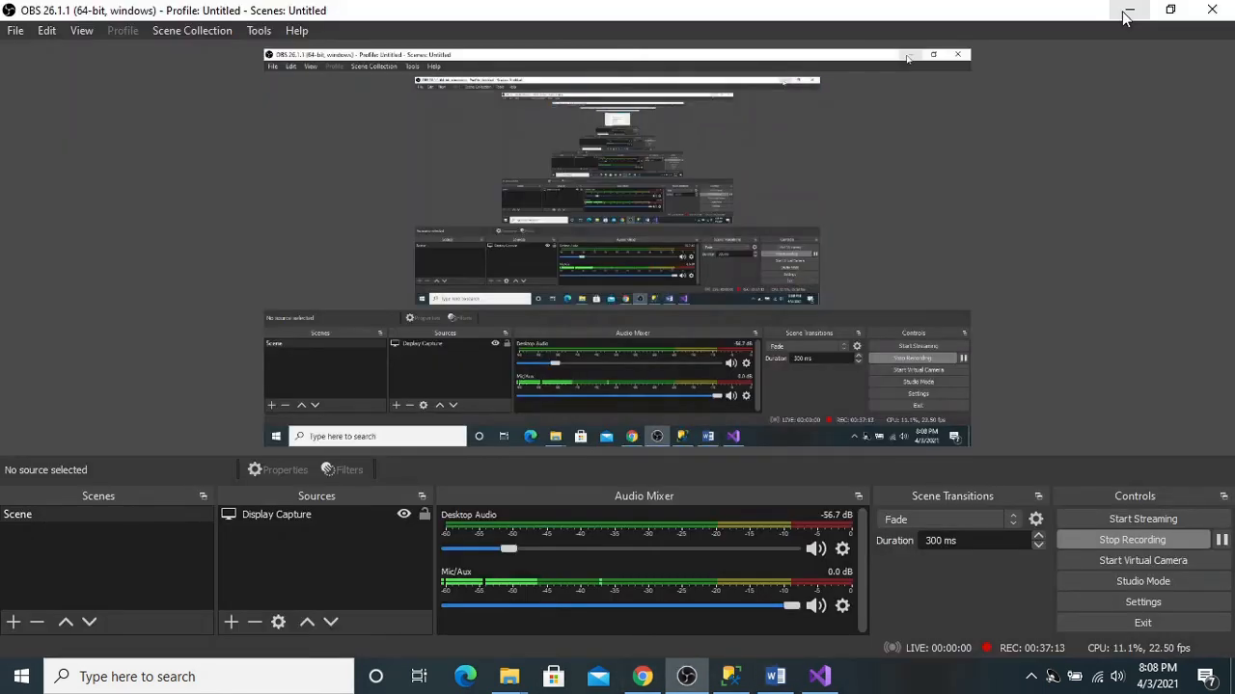
{"action": "left_click", "coordinate": [1129, 12]}
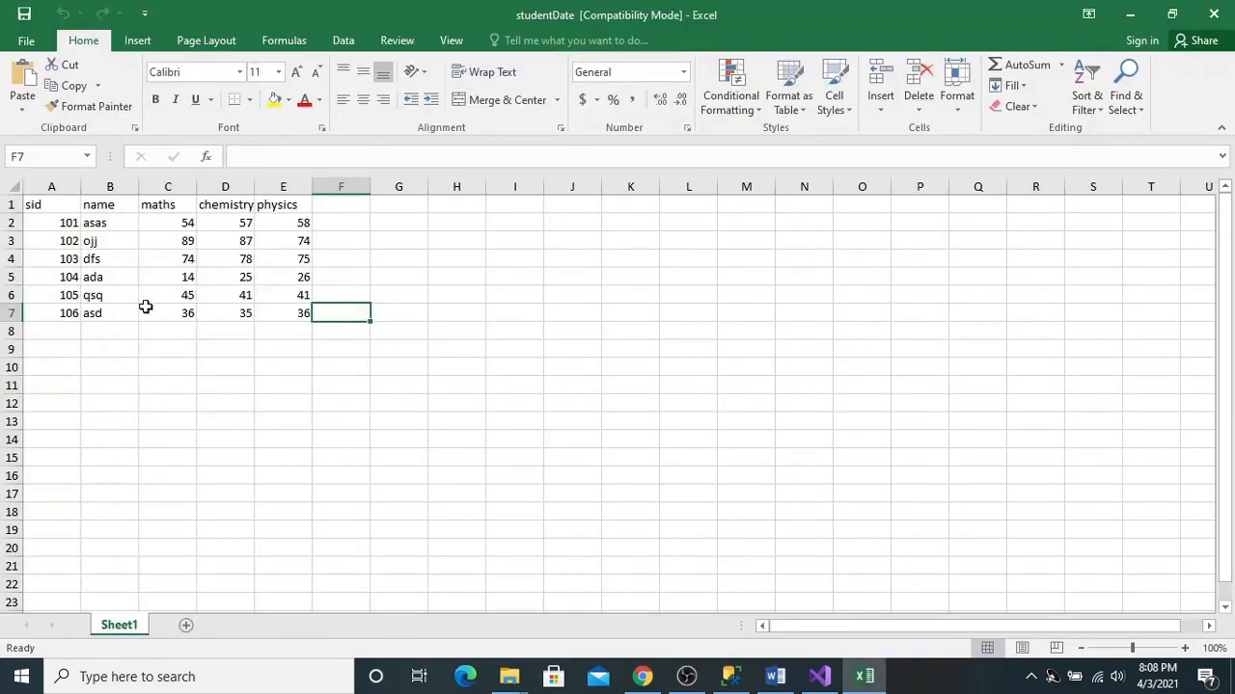
Step: Add a student in row 8 with sid 107, the student's first name, maths 69, chemistry 58 and physics 87
{"action": "left_click", "coordinate": [73, 332]}
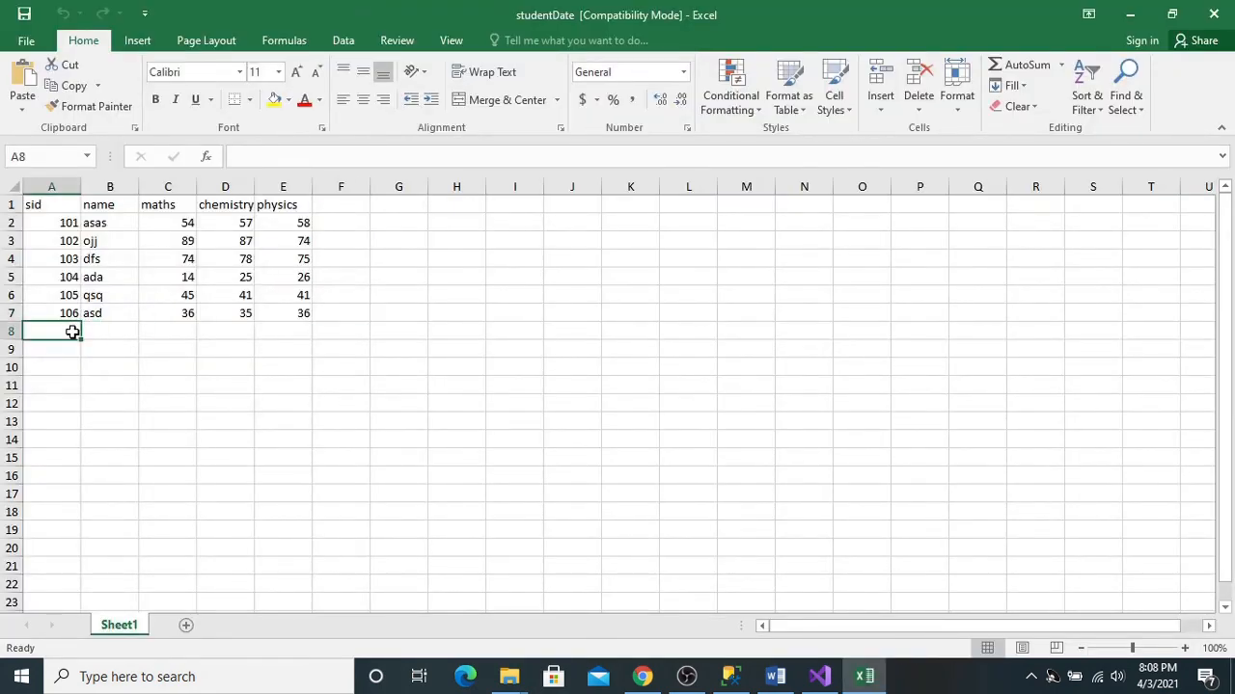
{"action": "type", "text": "107"}
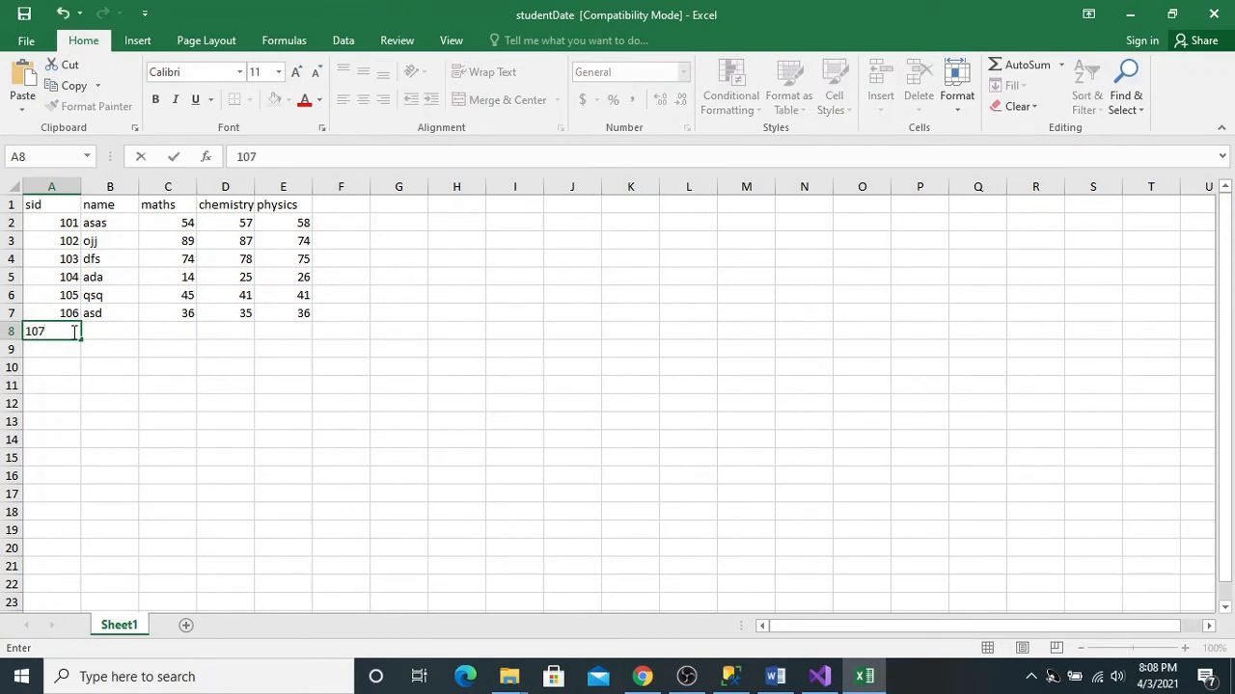
{"action": "key", "text": "Tab"}
{"action": "type", "text": "a"}
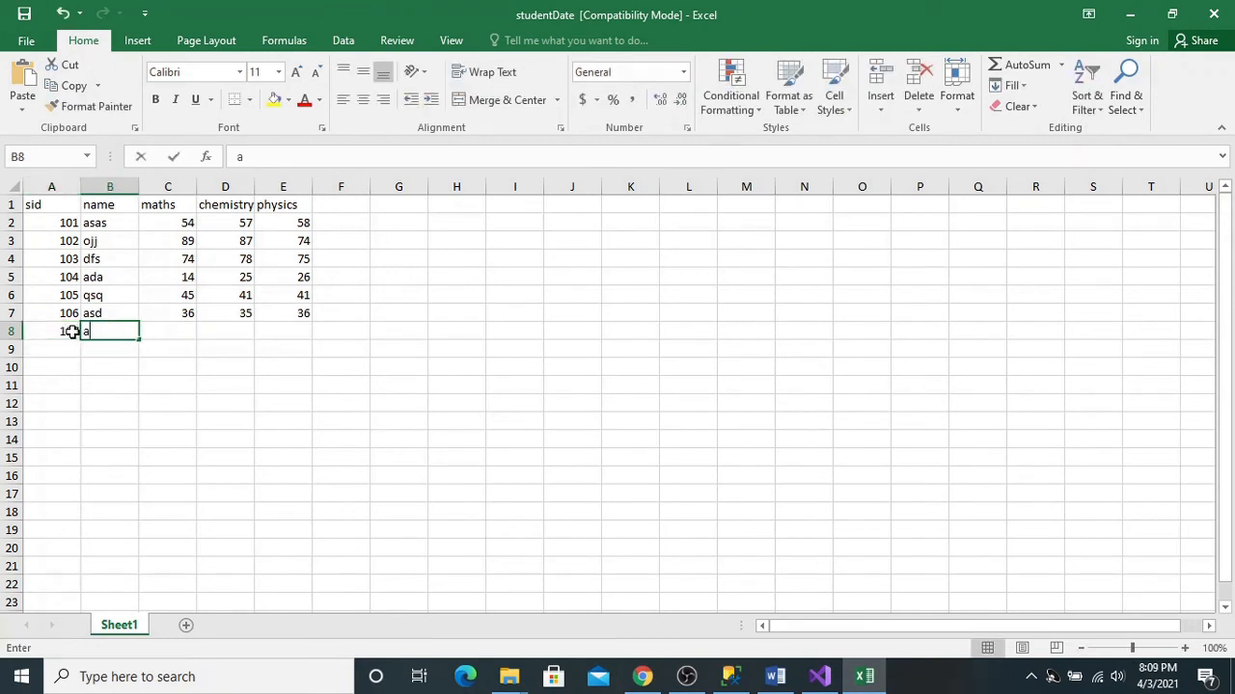
{"action": "type", "text": "mar"}
{"action": "key", "text": "Tab"}
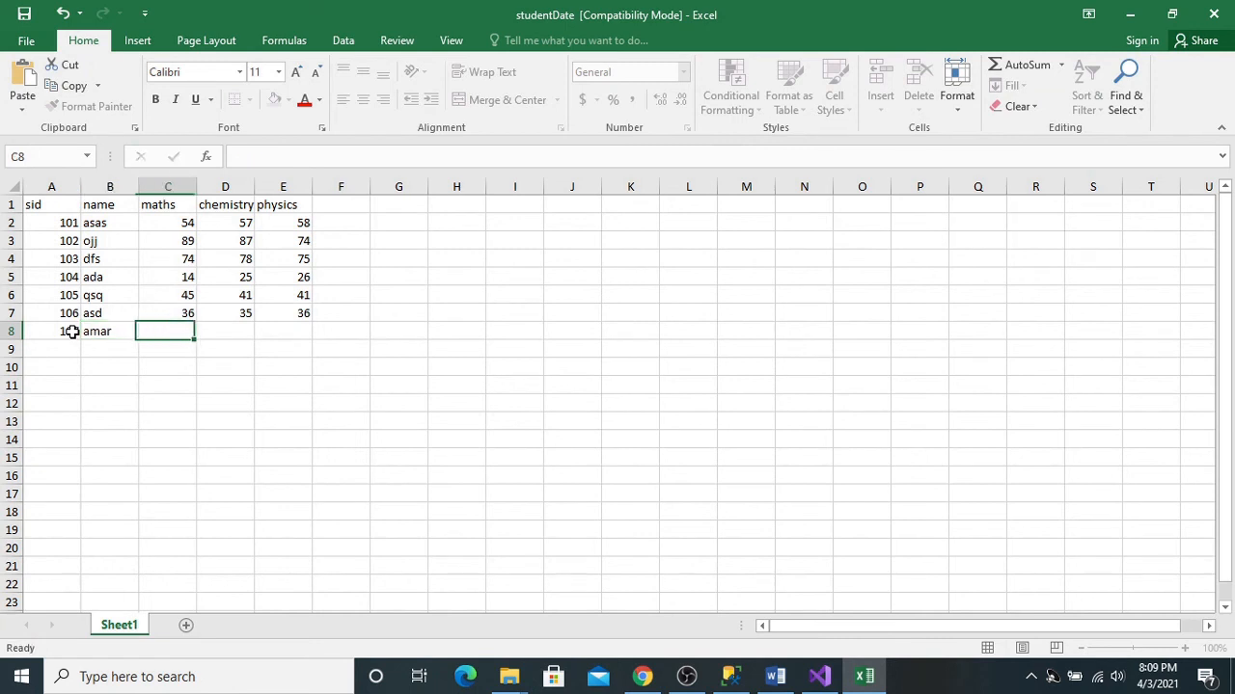
{"action": "type", "text": "69"}
{"action": "key", "text": "Tab"}
{"action": "type", "text": "58"}
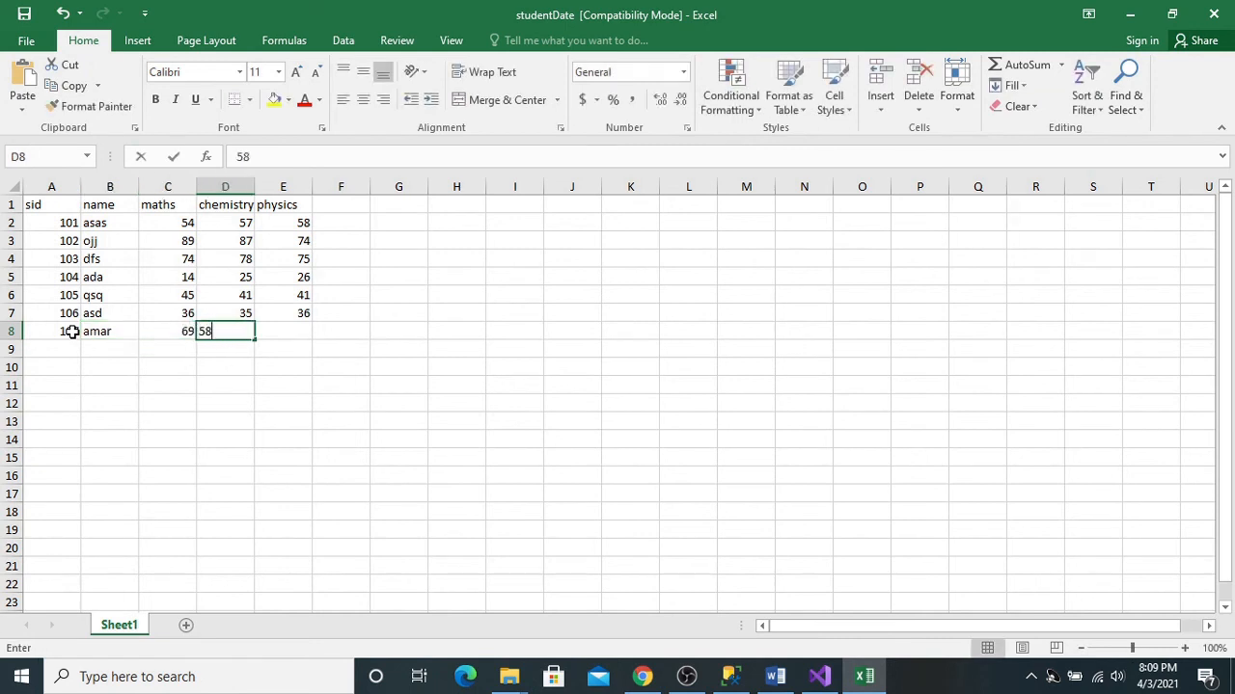
{"action": "key", "text": "Tab"}
{"action": "type", "text": "87"}
{"action": "key", "text": "Return"}
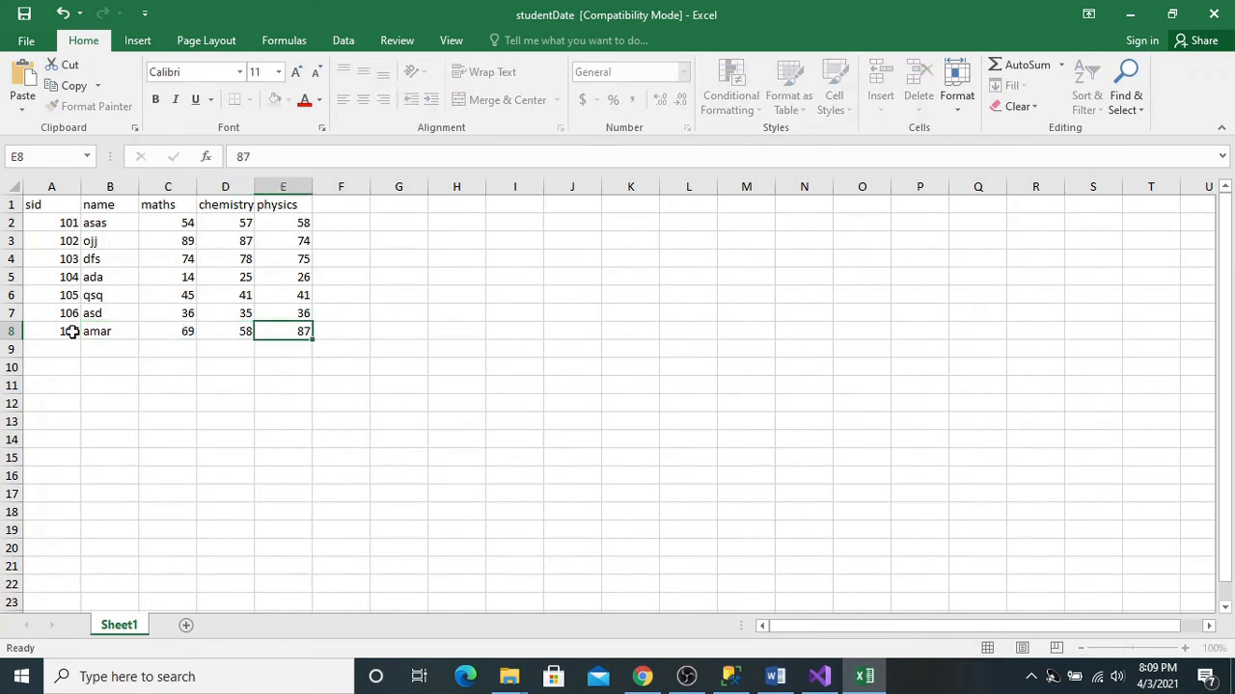
Step: Enter sid 108 and the student's first name in row 9
{"action": "type", "text": "108"}
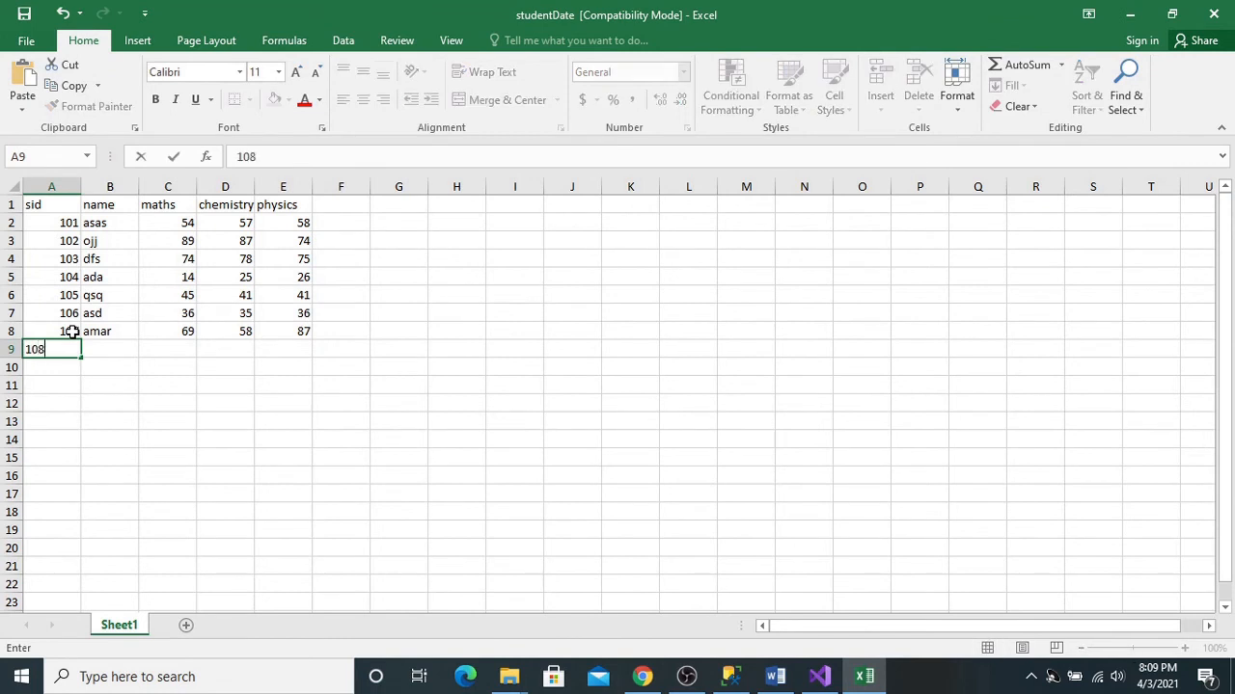
{"action": "key", "text": "Tab"}
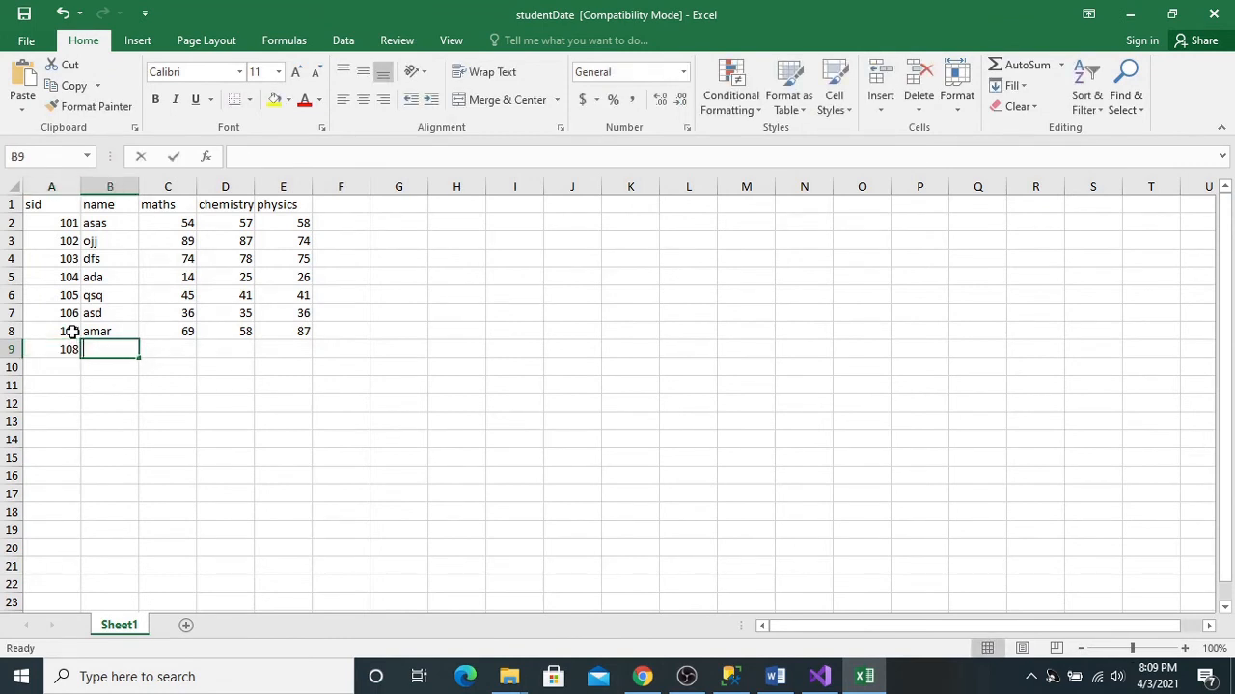
{"action": "type", "text": "mahesh"}
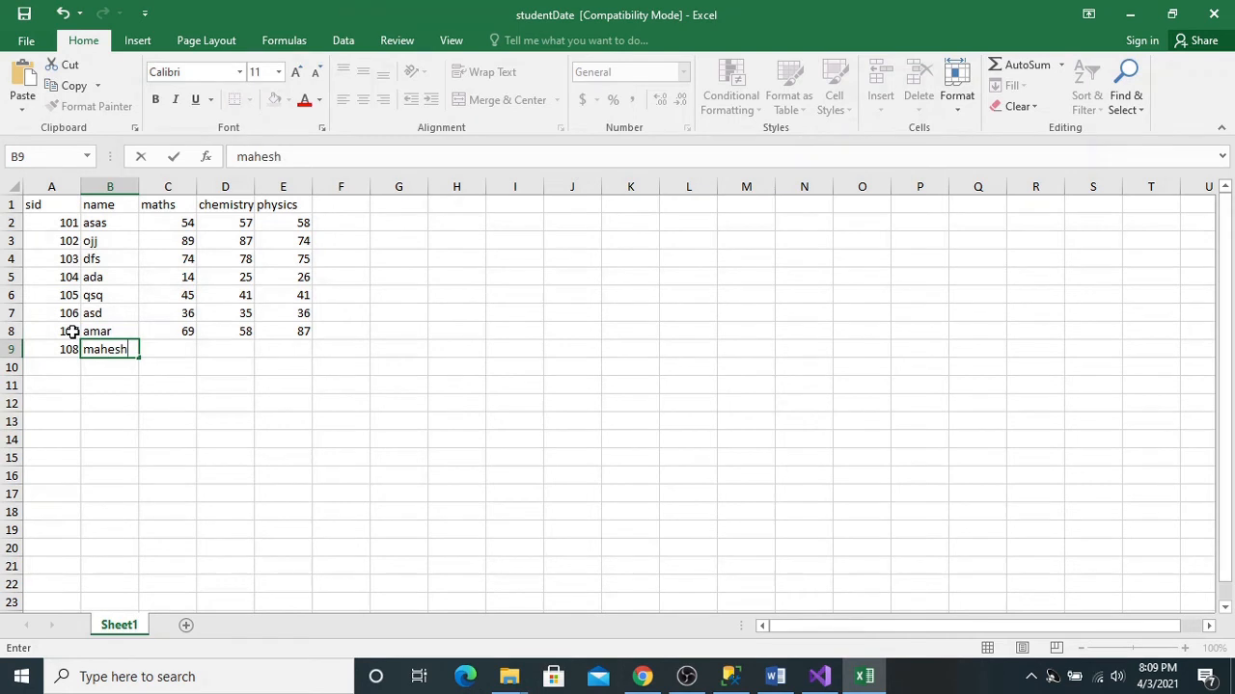
{"action": "key", "text": "Tab"}
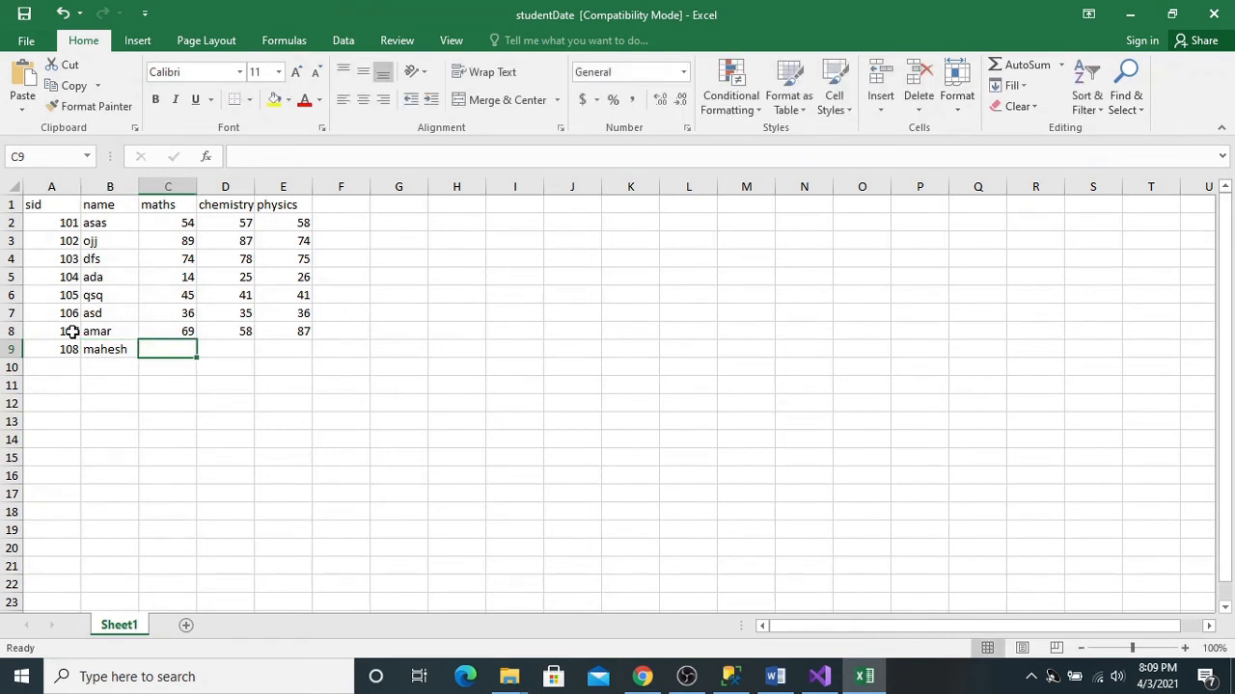
Step: Enter maths 54, chemistry 58 and physics 56 for the student in row 9 and close the workbook
{"action": "type", "text": "5"}
{"action": "key", "text": "Tab"}
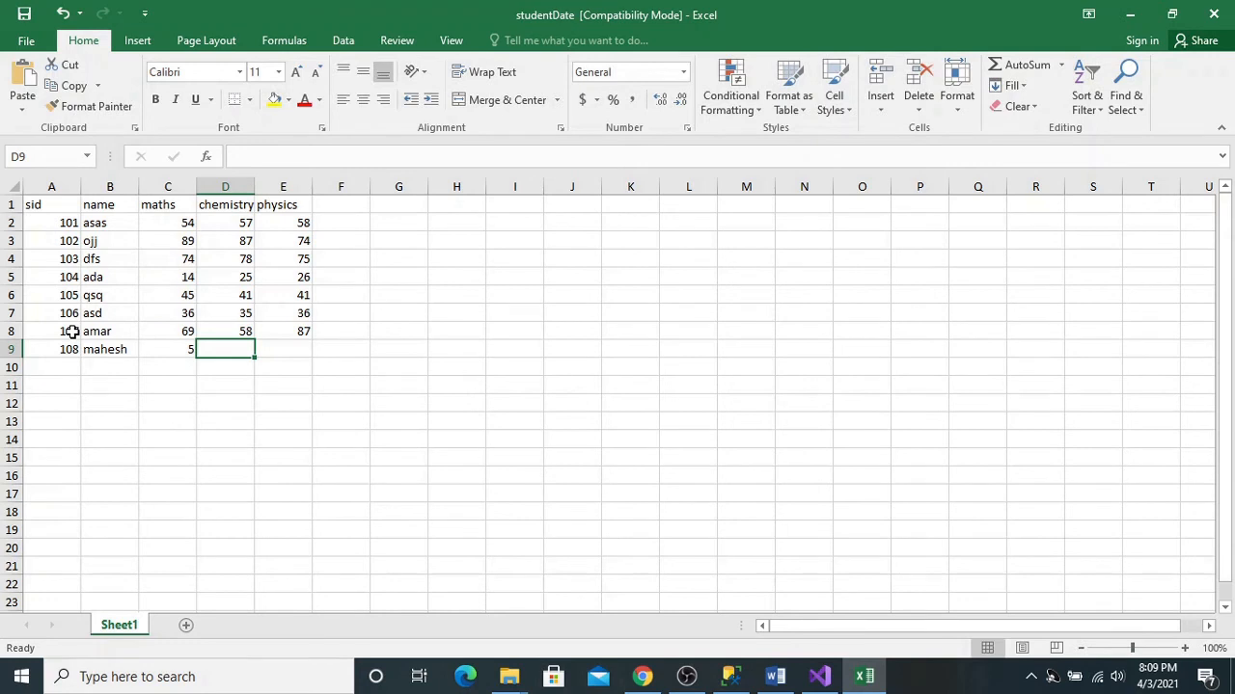
{"action": "key", "text": "BackSpace"}
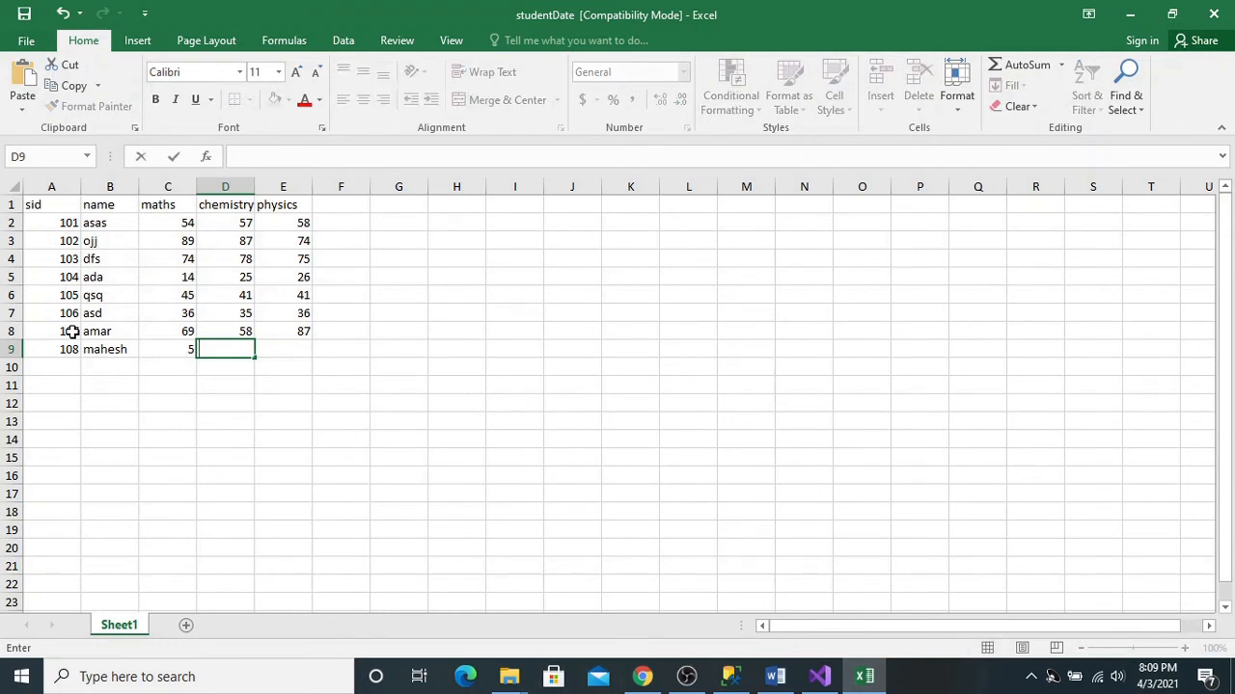
{"action": "key", "text": "Left"}
{"action": "key", "text": "F2"}
{"action": "type", "text": "4"}
{"action": "key", "text": "Tab"}
{"action": "type", "text": "58"}
{"action": "key", "text": "Tab"}
{"action": "type", "text": "56"}
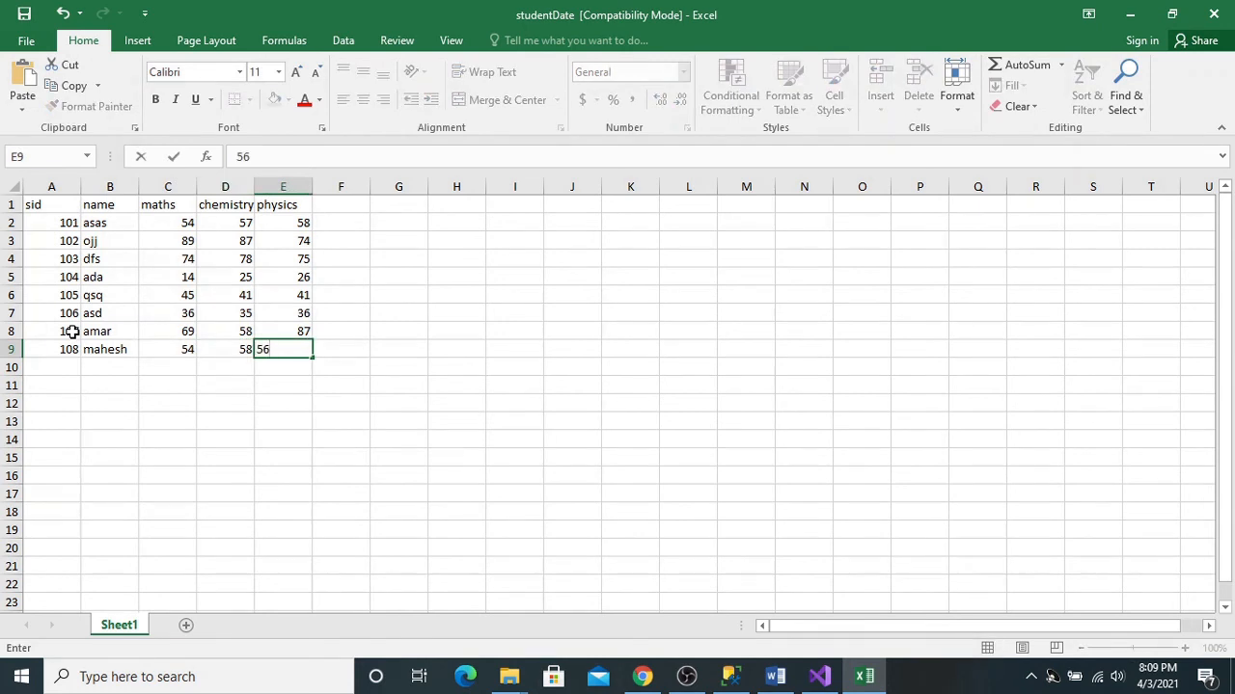
{"action": "key", "text": "ctrl+Return"}
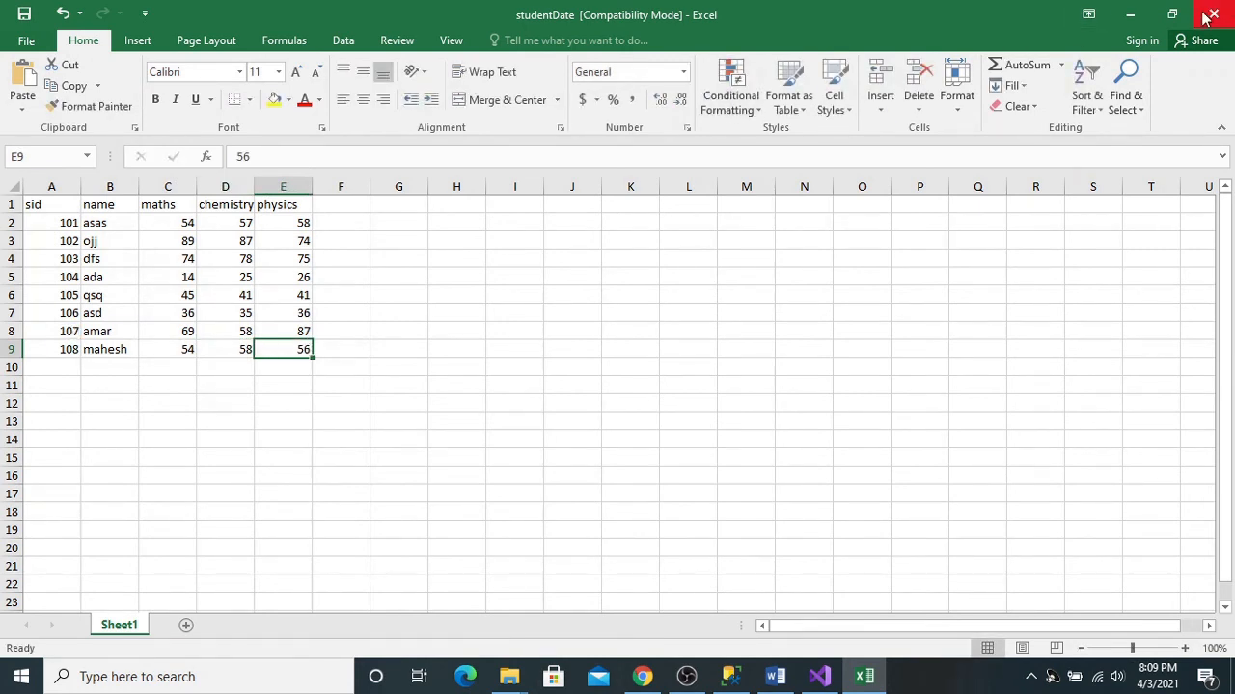
{"action": "left_click", "coordinate": [1208, 17]}
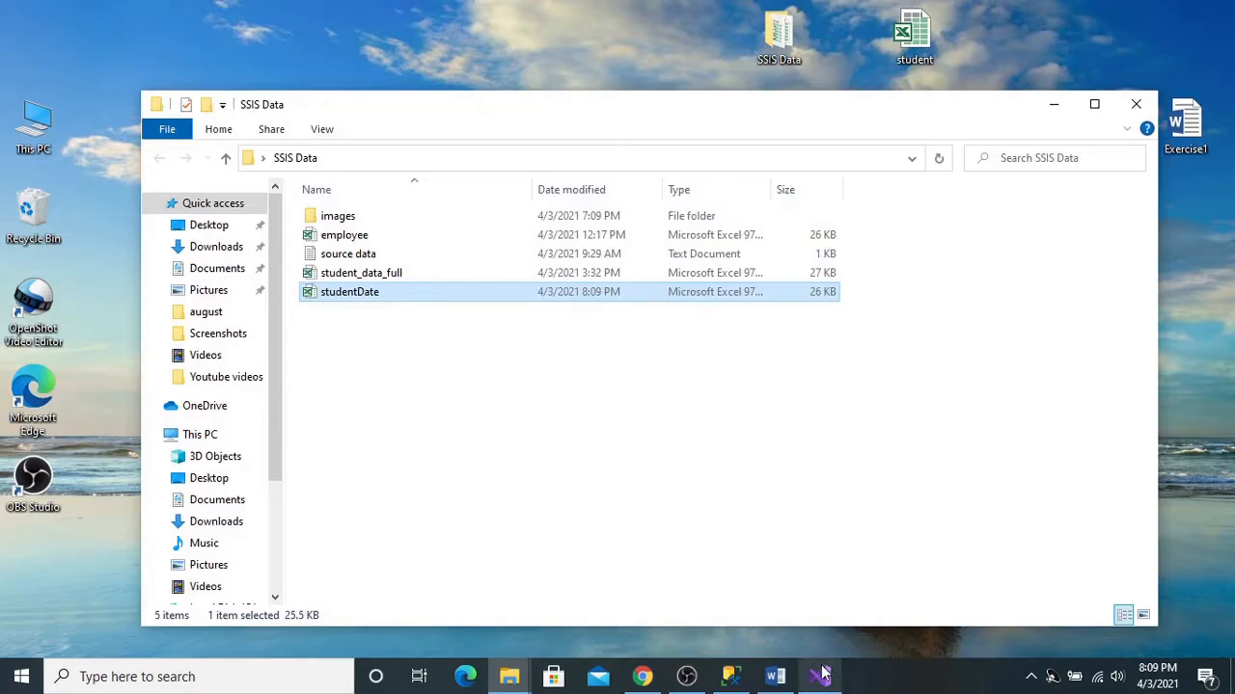
Step: Switch to Visual Studio, run the student excel to sql package and stop debugging once it completes
{"action": "left_click", "coordinate": [820, 676]}
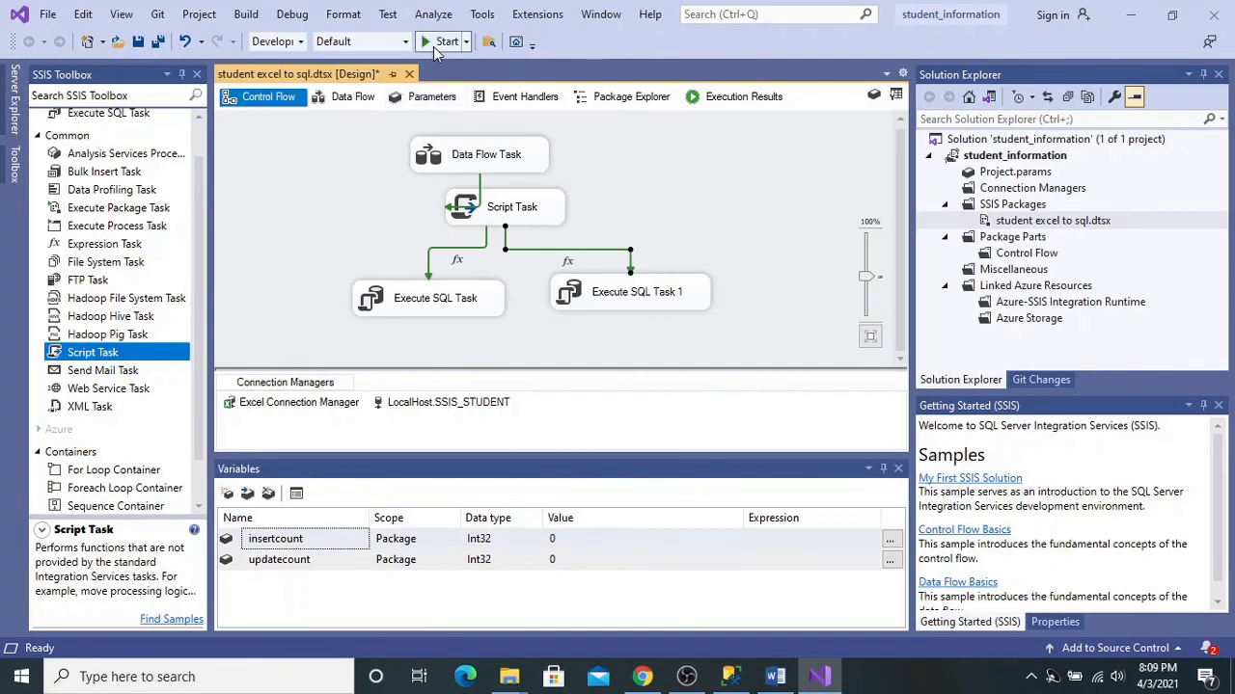
{"action": "left_click", "coordinate": [436, 42]}
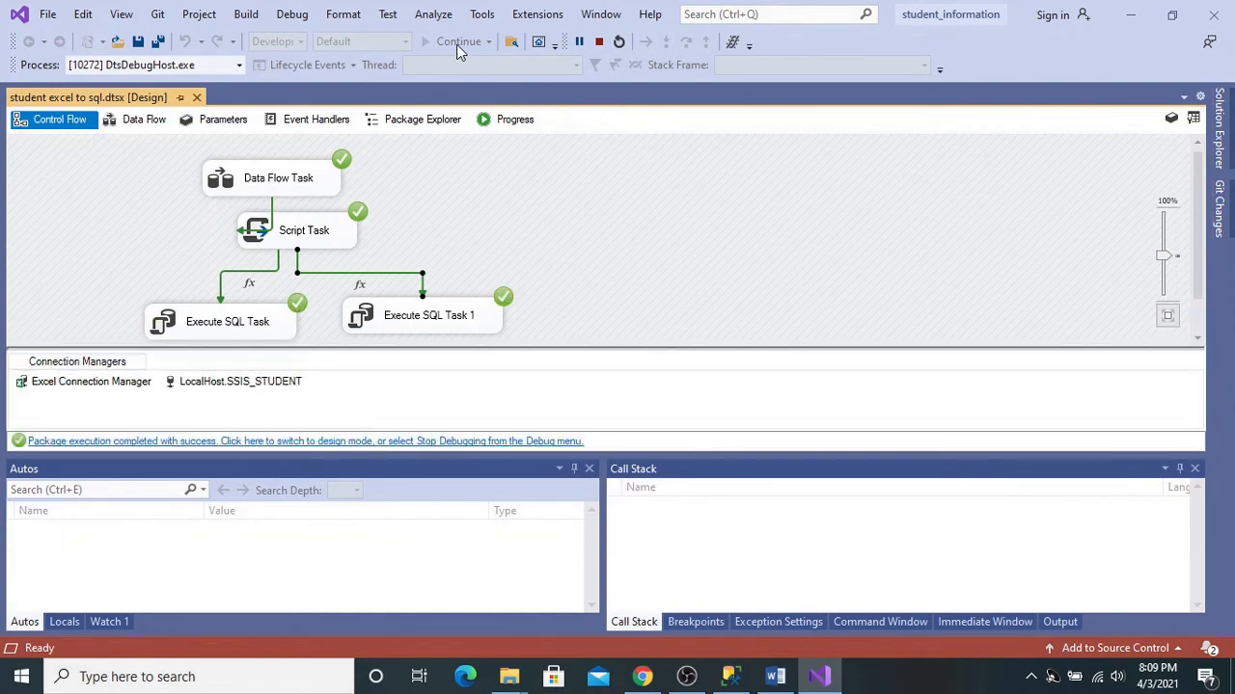
{"action": "left_click", "coordinate": [597, 41]}
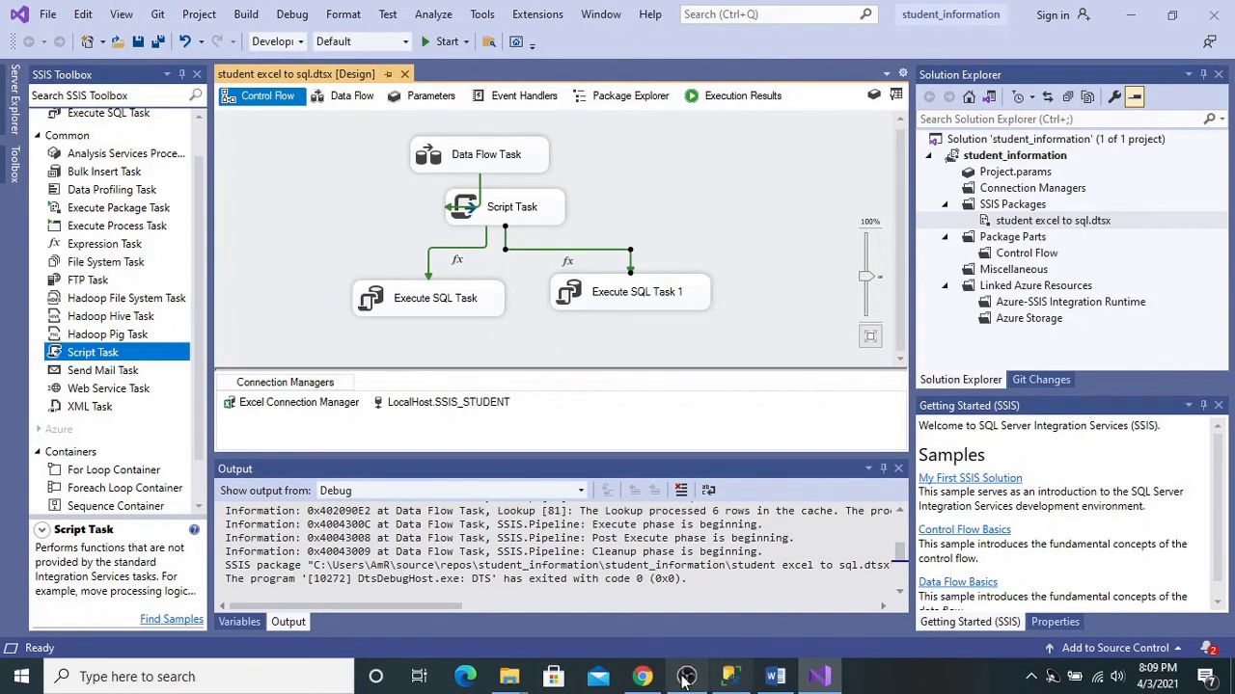
Step: In SQL Server Management Studio, query the student and student_audit tables and check the rowsdata of the newest insert entry
{"action": "left_click", "coordinate": [717, 683]}
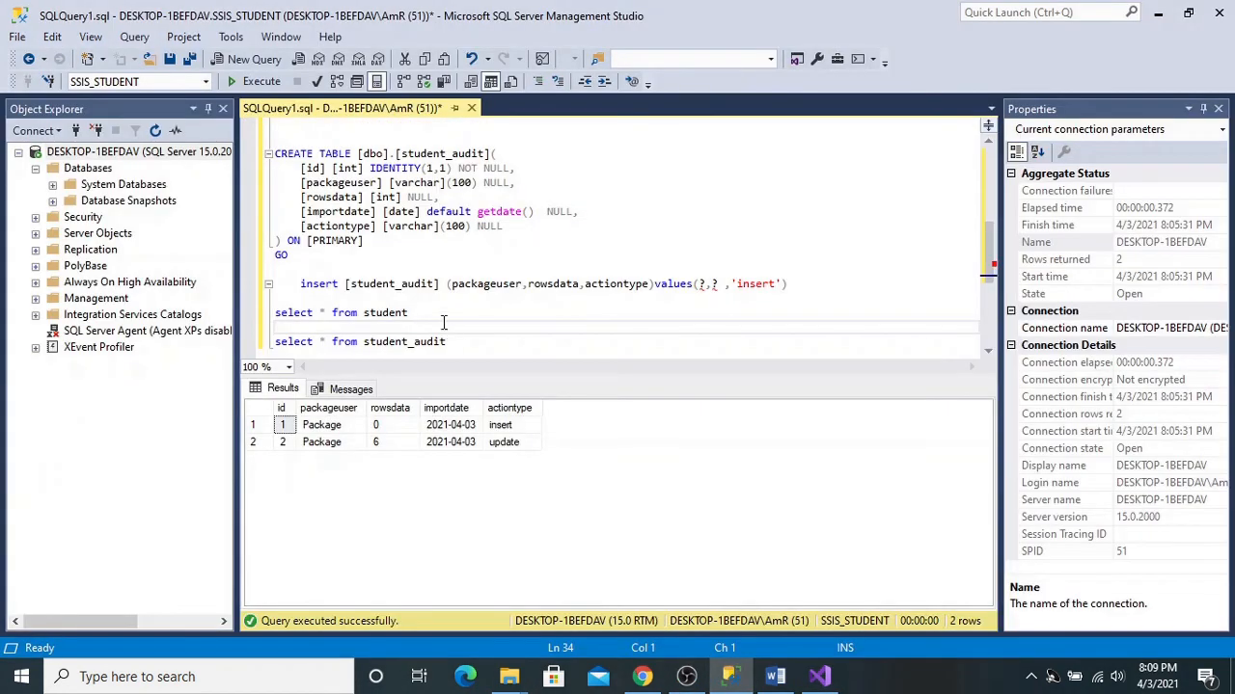
{"action": "left_click_drag", "start_coordinate": [409, 315], "coordinate": [275, 310]}
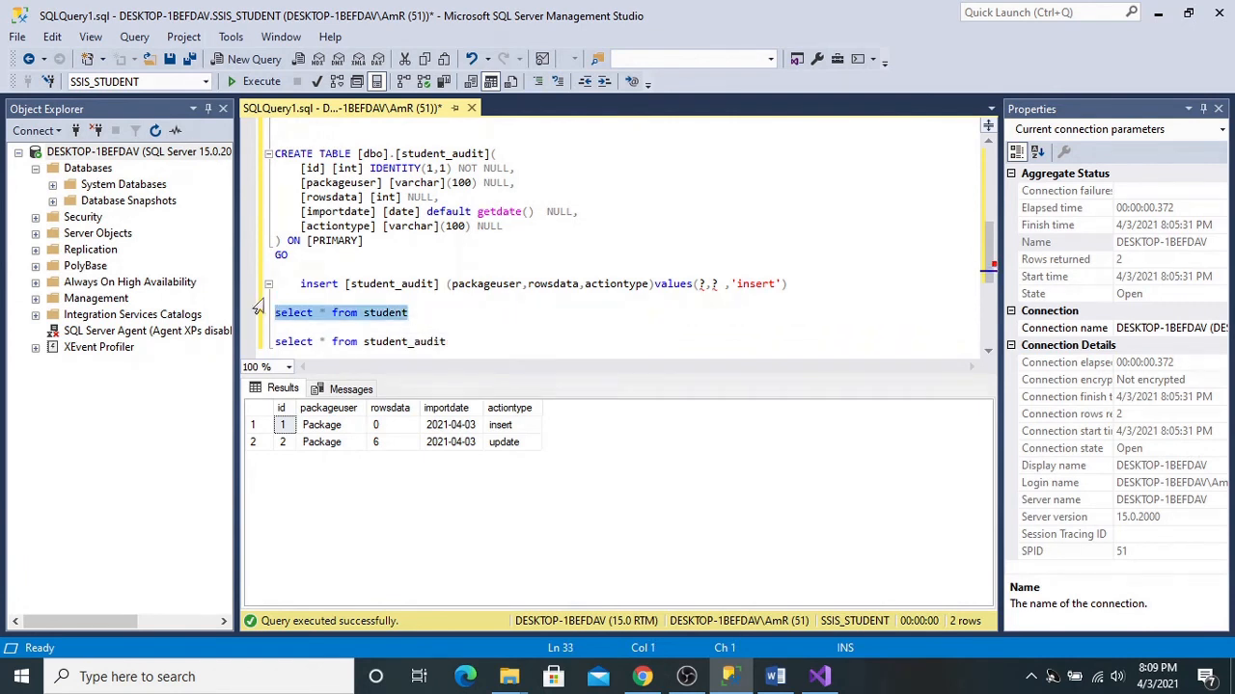
{"action": "left_click", "coordinate": [248, 83]}
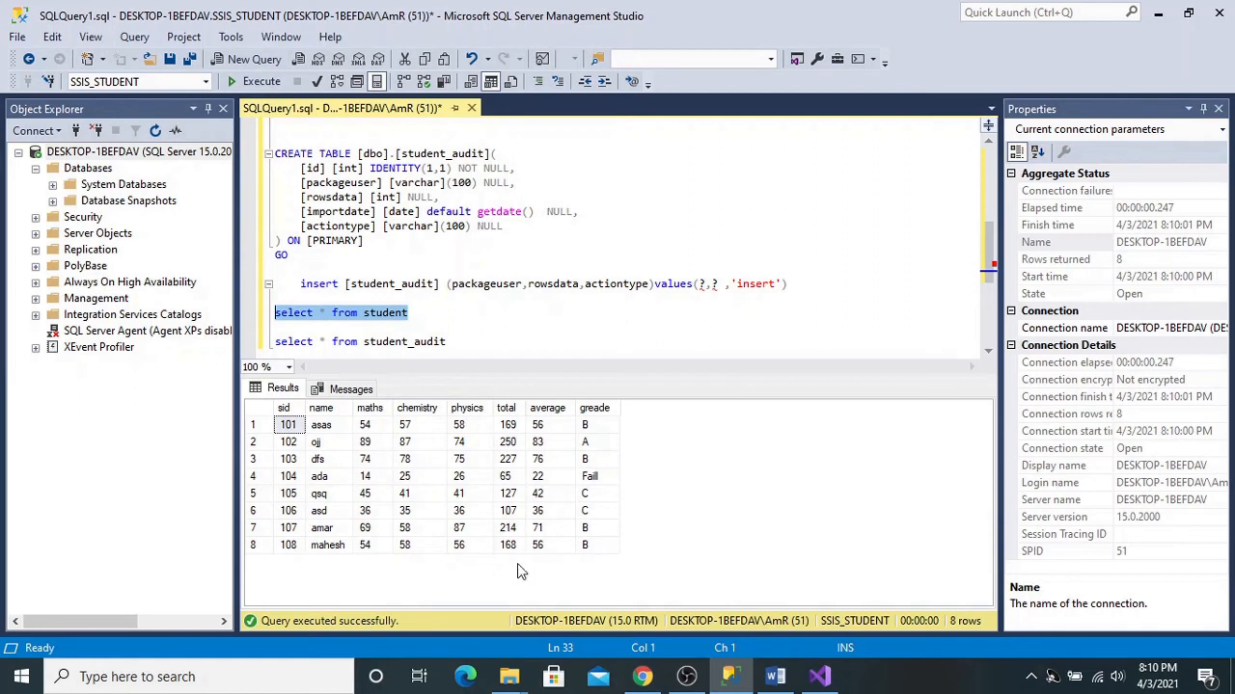
{"action": "left_click_drag", "start_coordinate": [453, 341], "coordinate": [253, 346]}
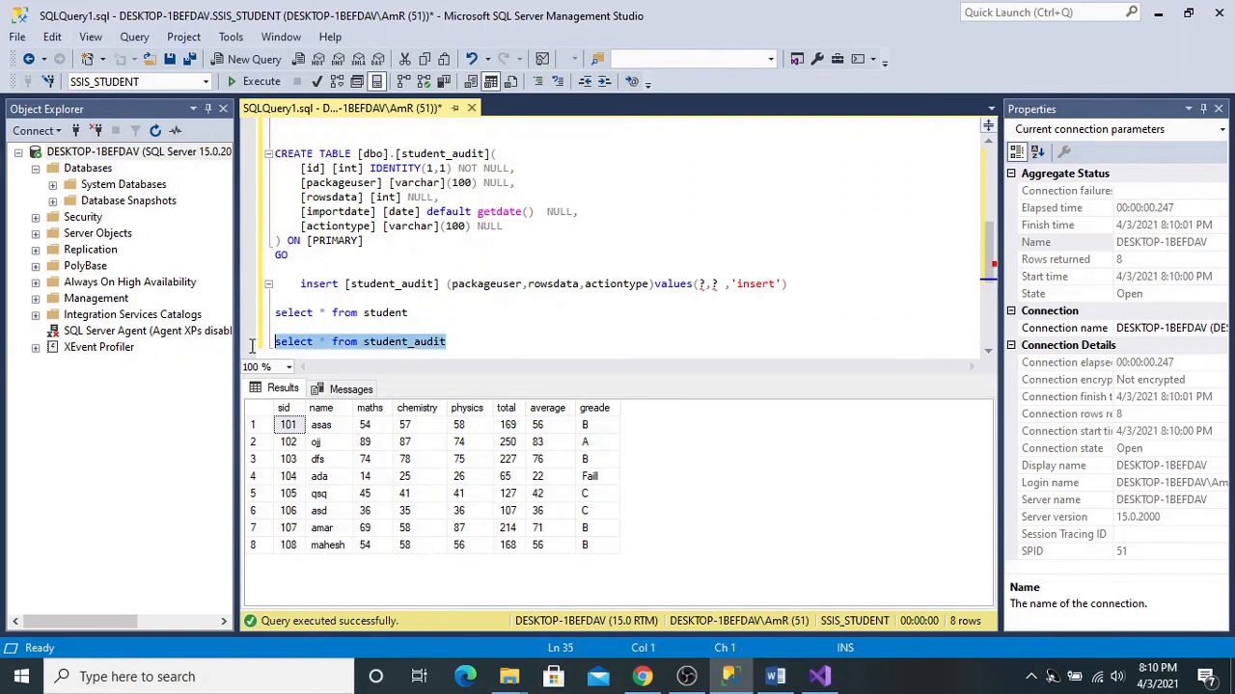
{"action": "left_click", "coordinate": [272, 83]}
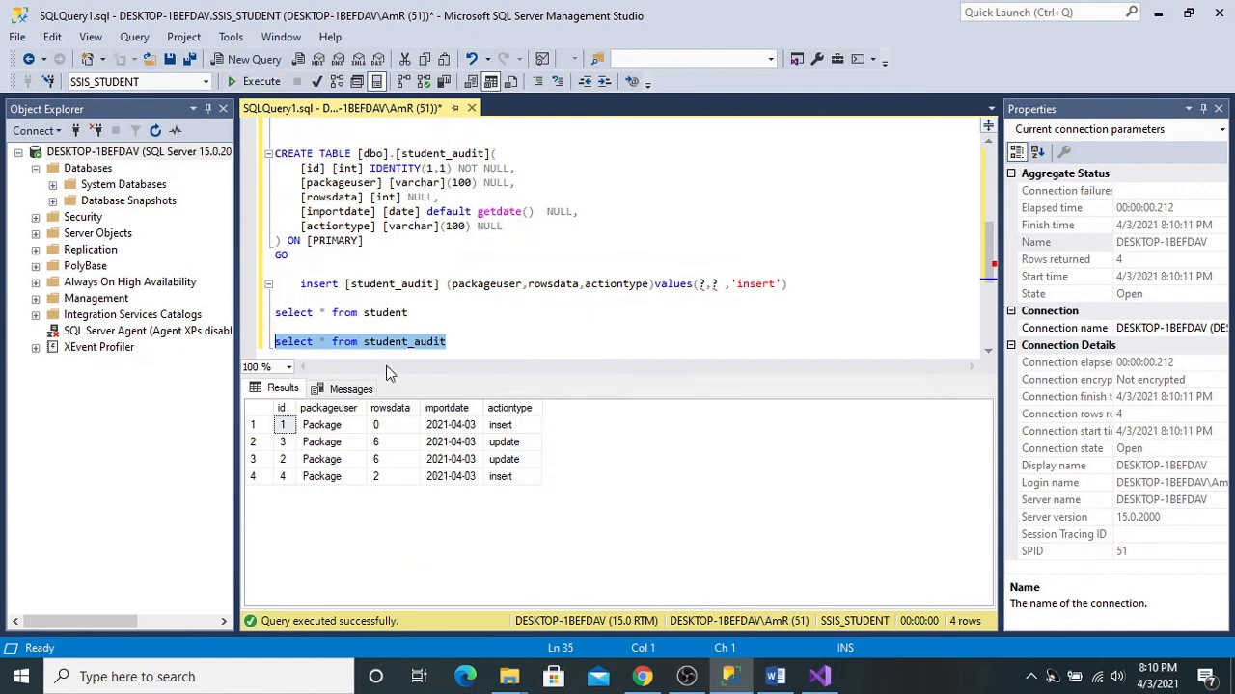
{"action": "left_click", "coordinate": [383, 478]}
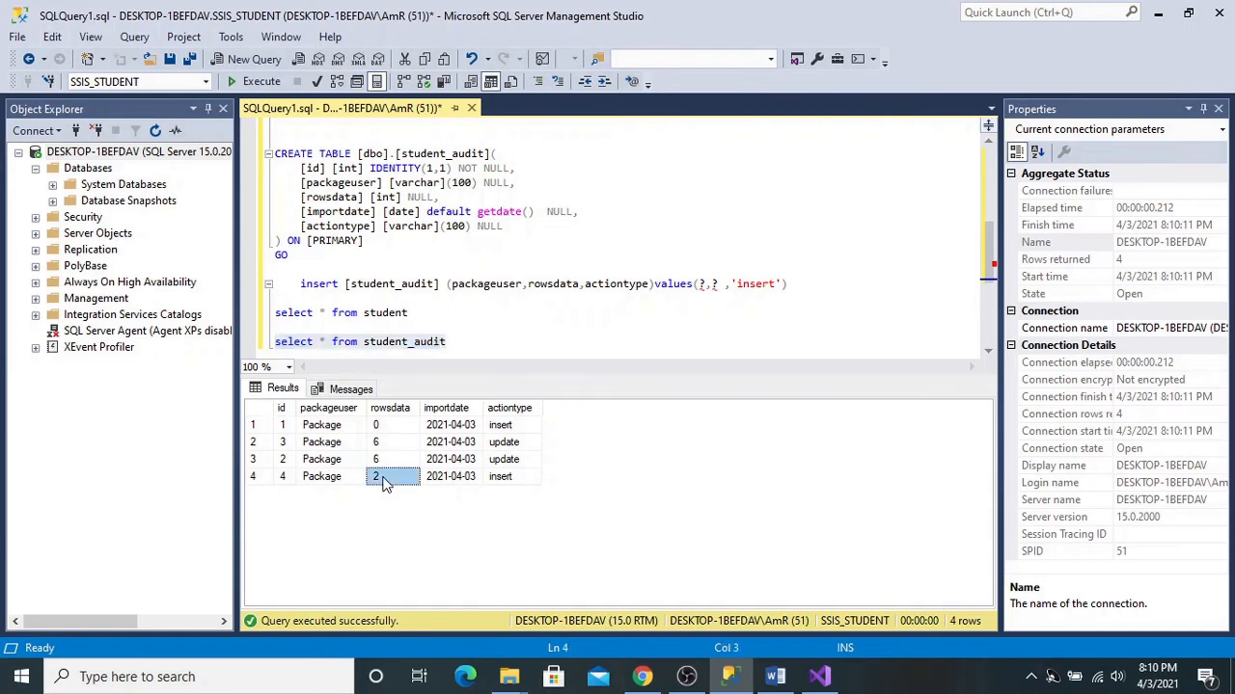
Step: Return to Visual Studio, run the package again with the unchanged workbook and stop debugging once it completes
{"action": "left_click", "coordinate": [819, 677]}
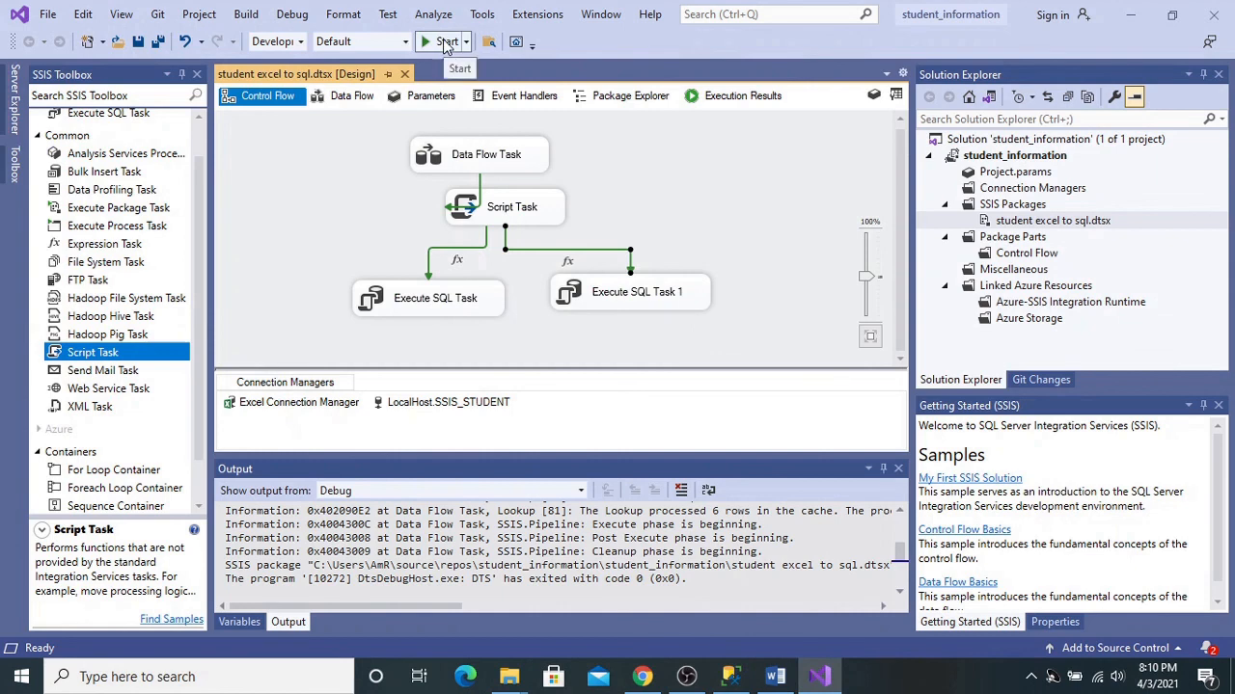
{"action": "left_click", "coordinate": [446, 43]}
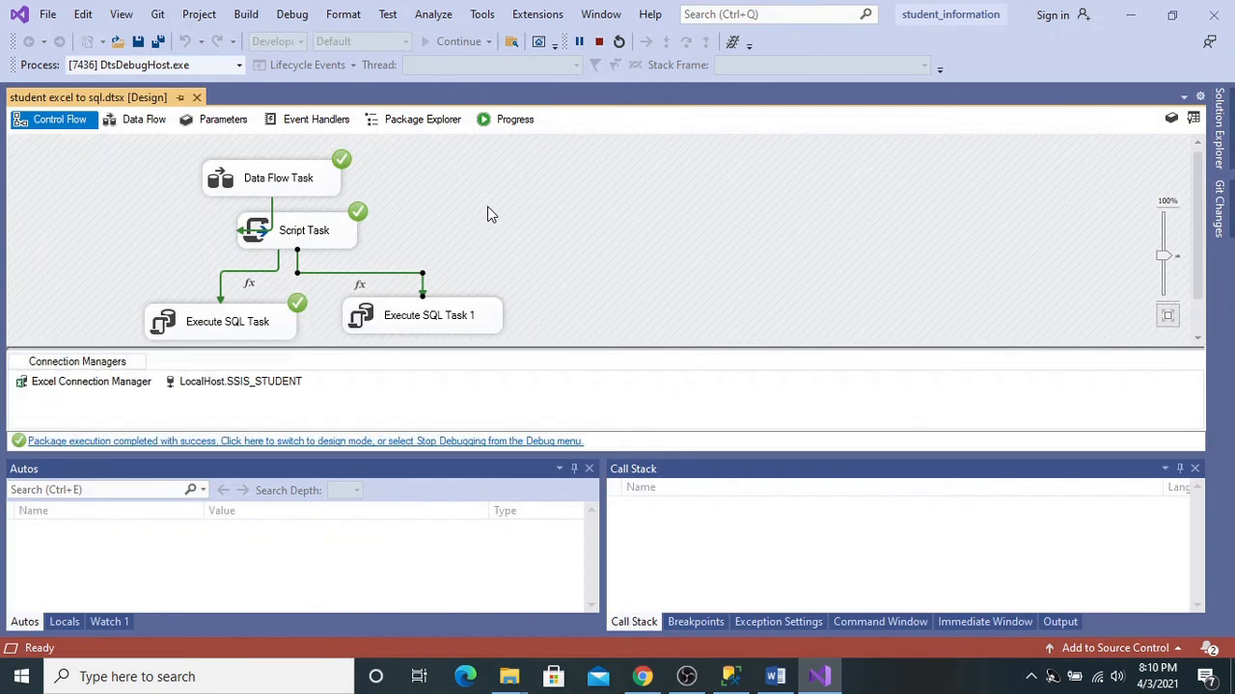
{"action": "left_click", "coordinate": [599, 43]}
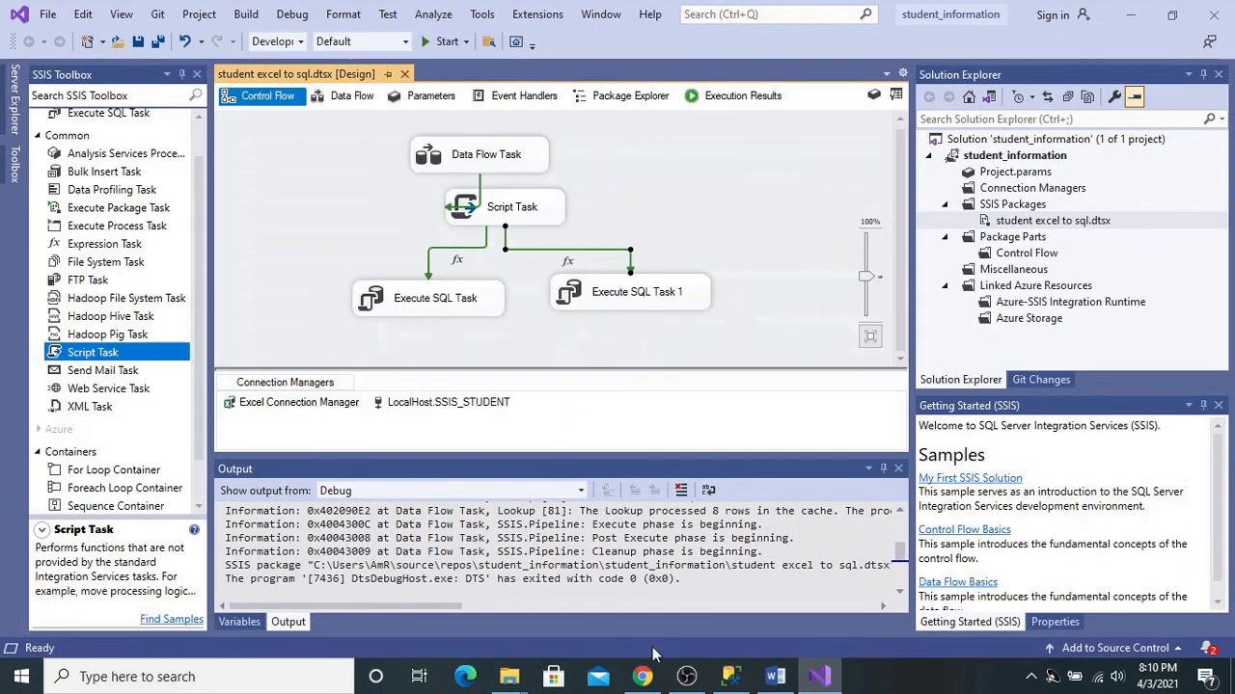
Step: In SQL Server Management Studio, requery student and student_audit and check the action type logged by the second run
{"action": "left_click", "coordinate": [730, 676]}
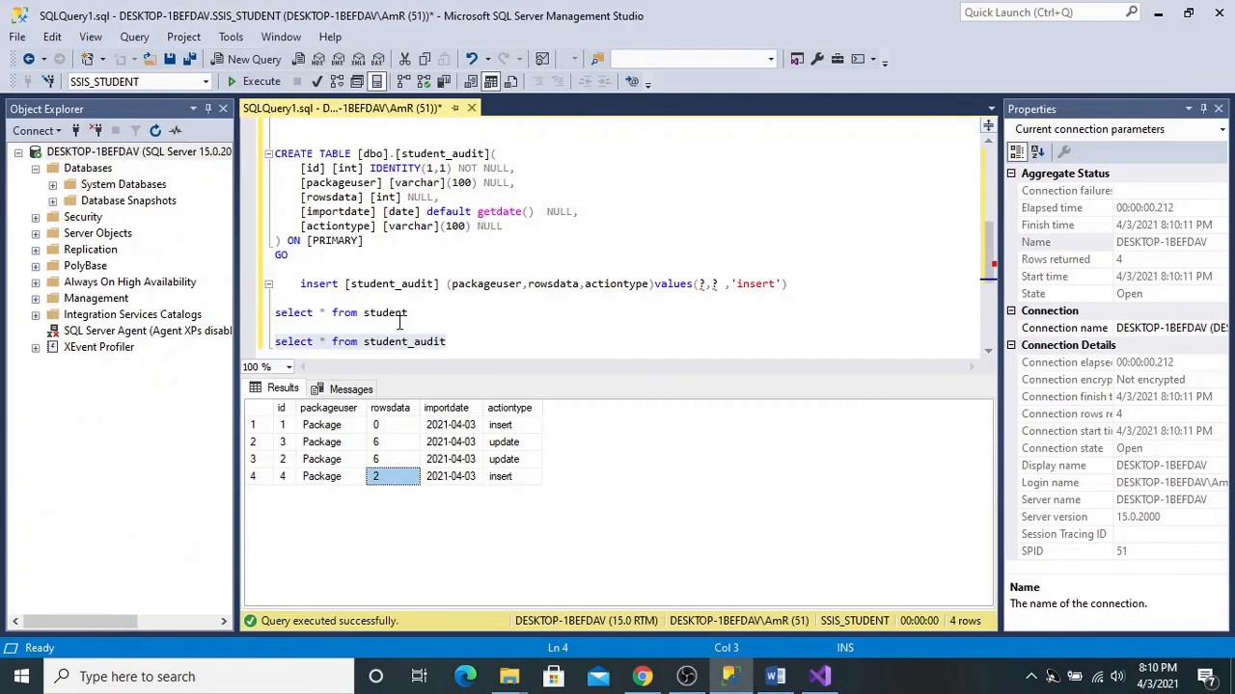
{"action": "left_click_drag", "start_coordinate": [411, 313], "coordinate": [273, 313]}
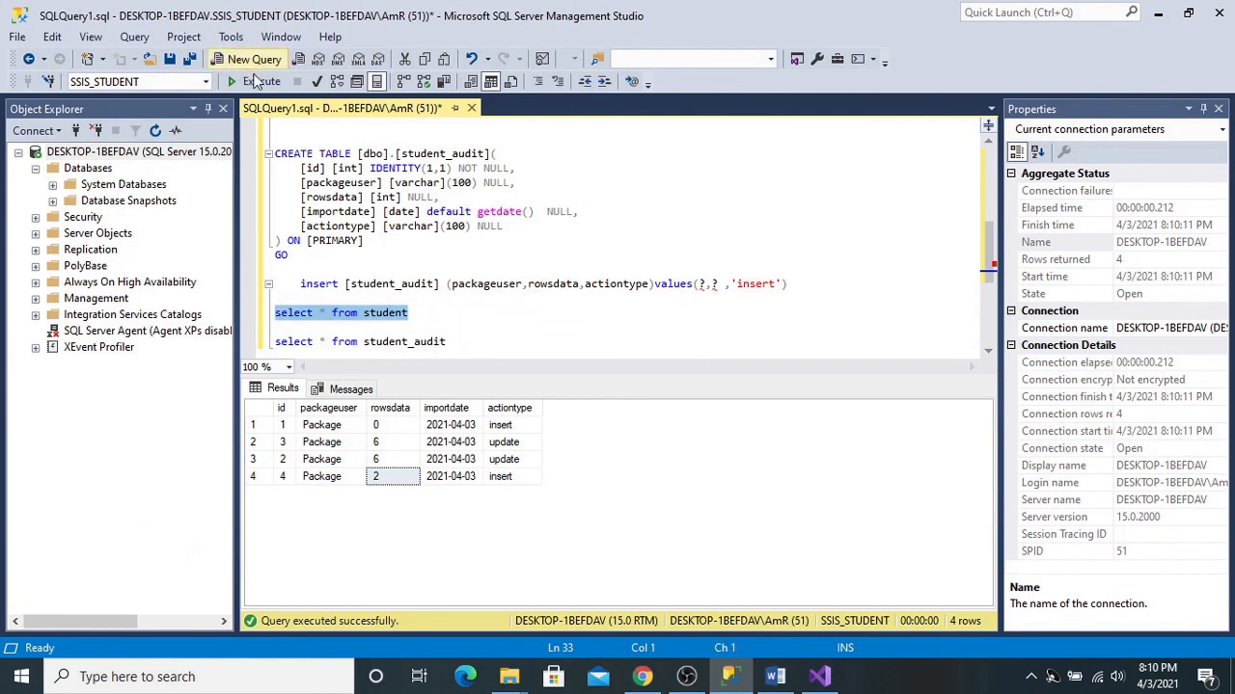
{"action": "left_click", "coordinate": [258, 82]}
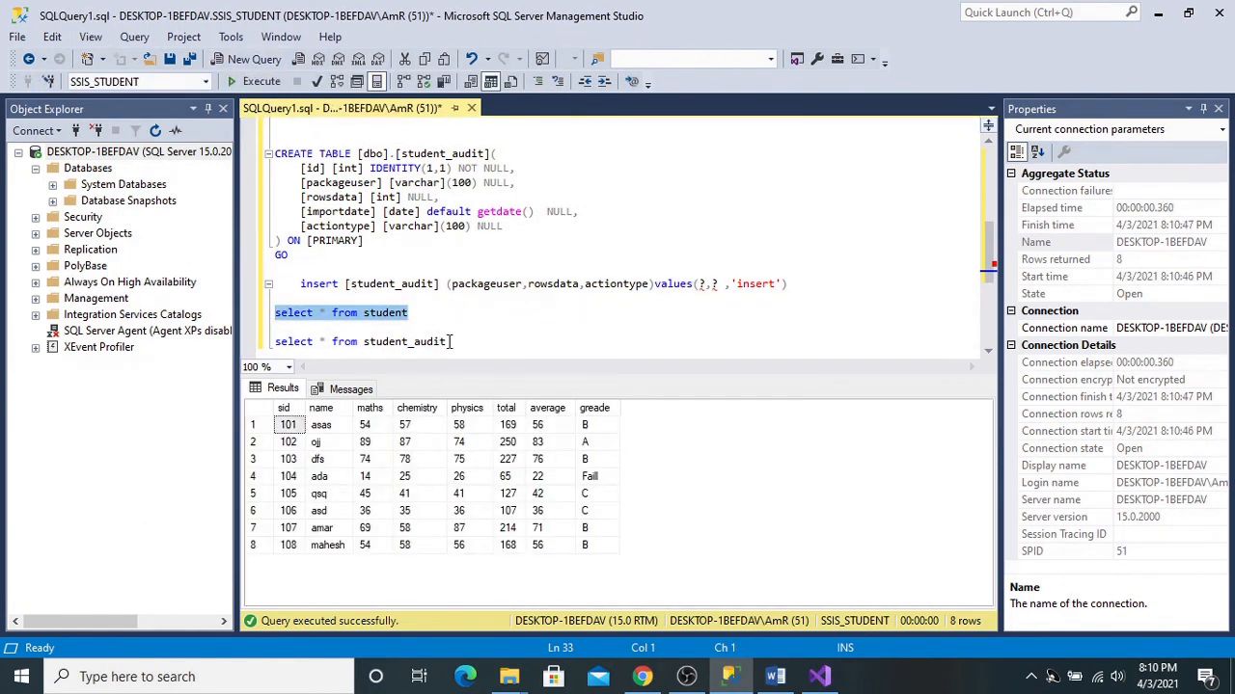
{"action": "left_click_drag", "start_coordinate": [448, 342], "coordinate": [275, 341]}
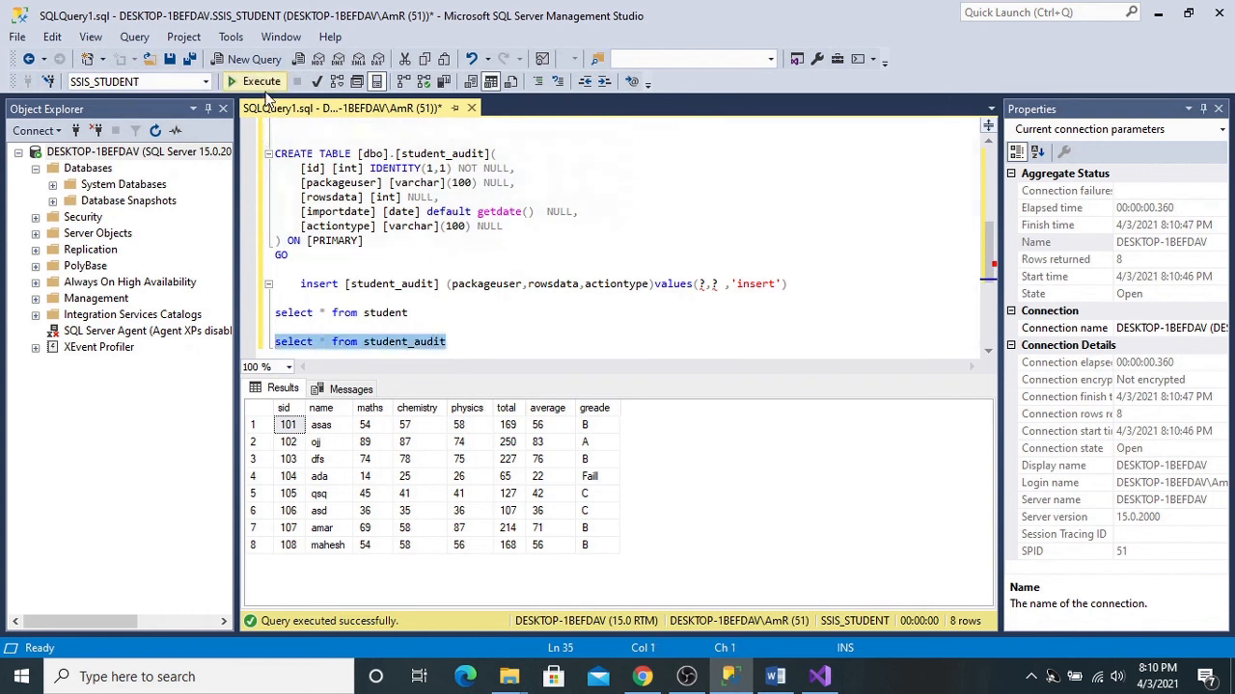
{"action": "left_click", "coordinate": [267, 85]}
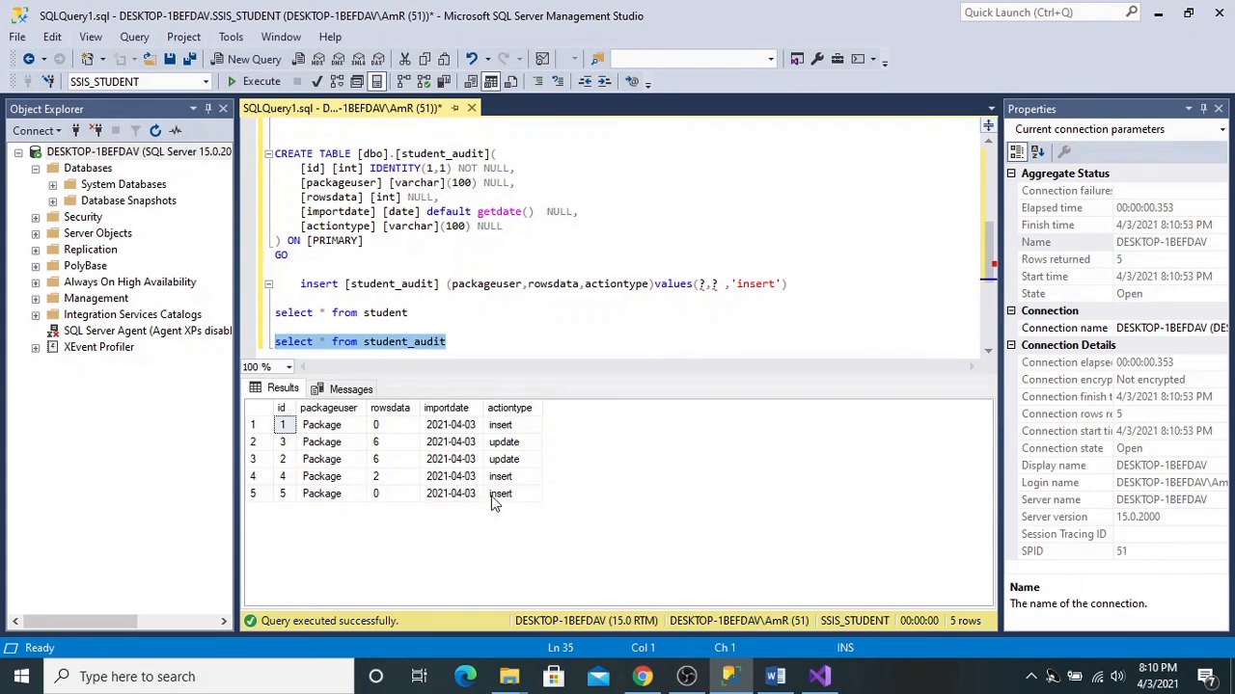
{"action": "left_click", "coordinate": [492, 495]}
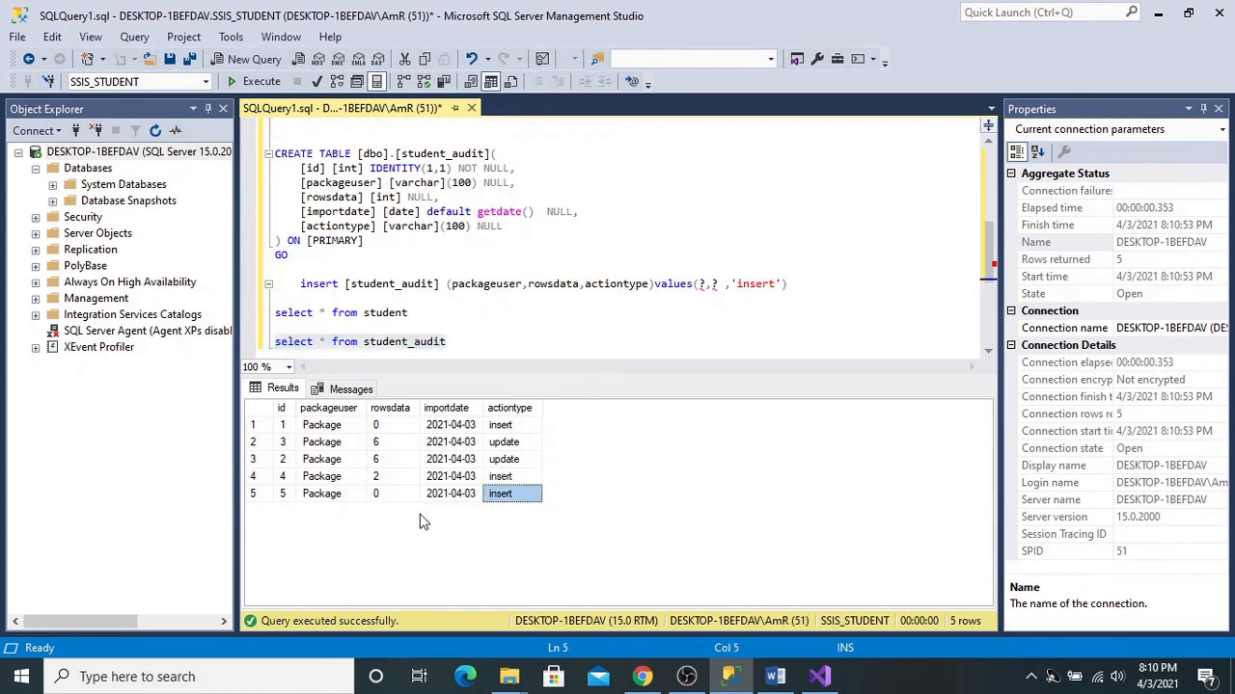
Step: In Visual Studio, review the SQL statements of Execute SQL Task 1 and Execute SQL Task
{"action": "left_click", "coordinate": [820, 676]}
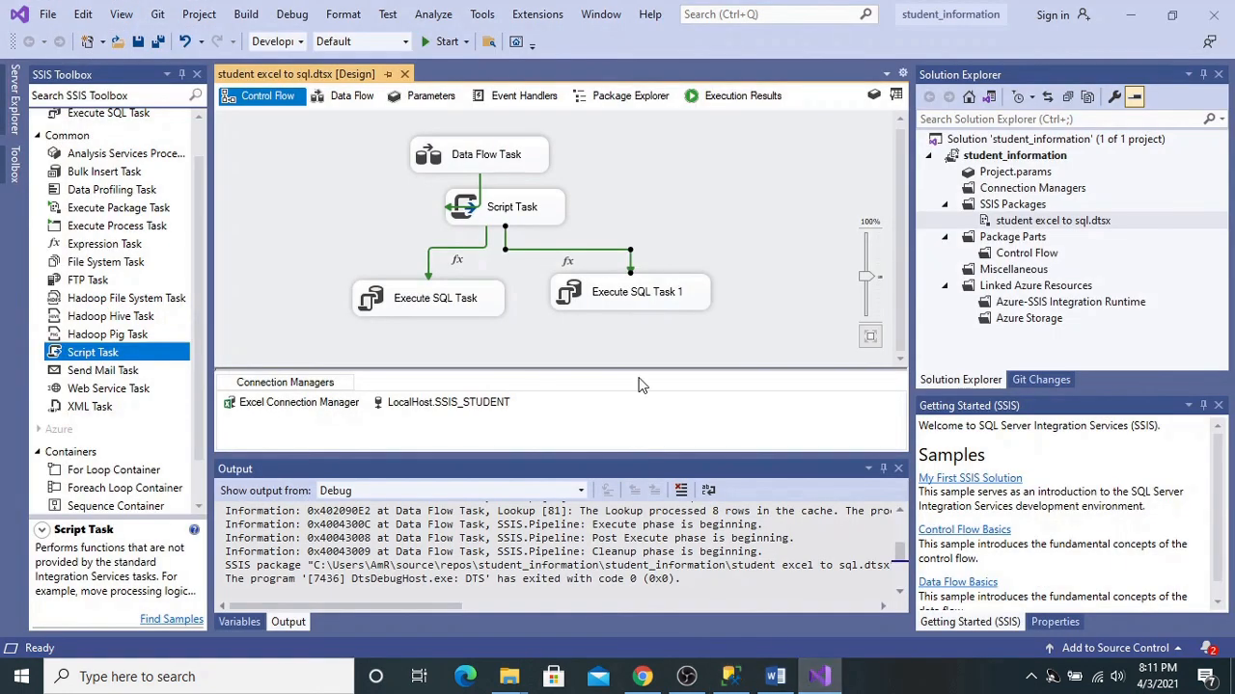
{"action": "double_click", "coordinate": [614, 295]}
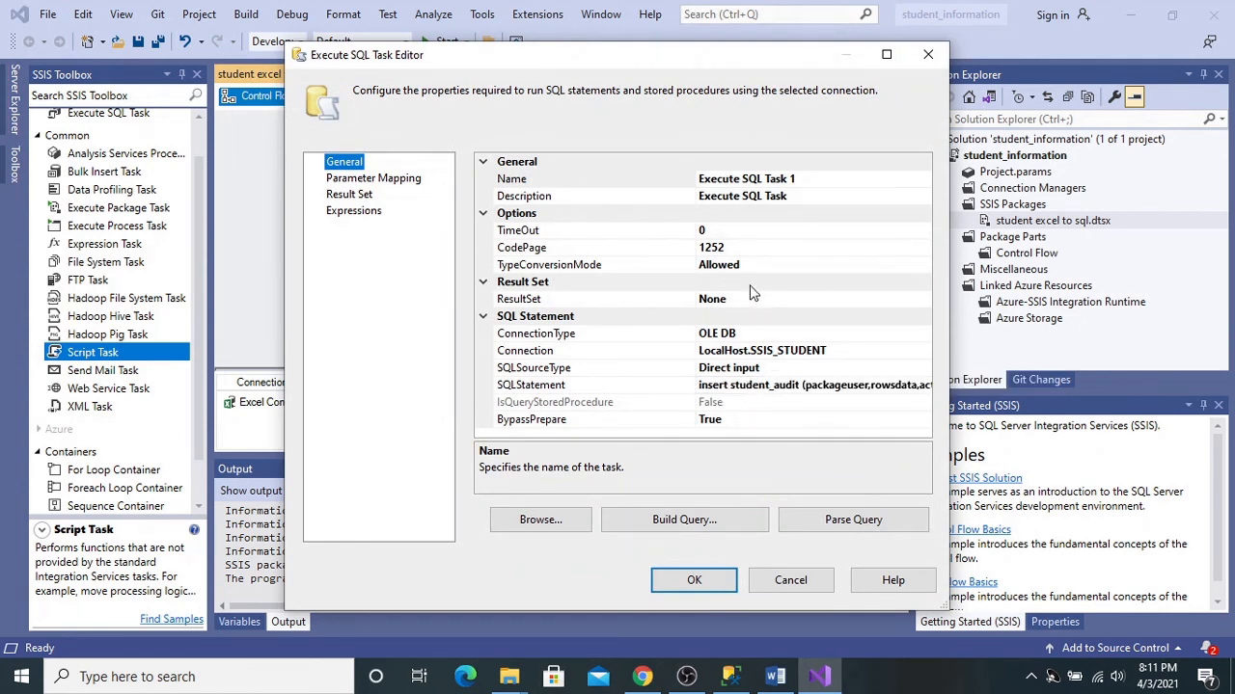
{"action": "left_click", "coordinate": [741, 386]}
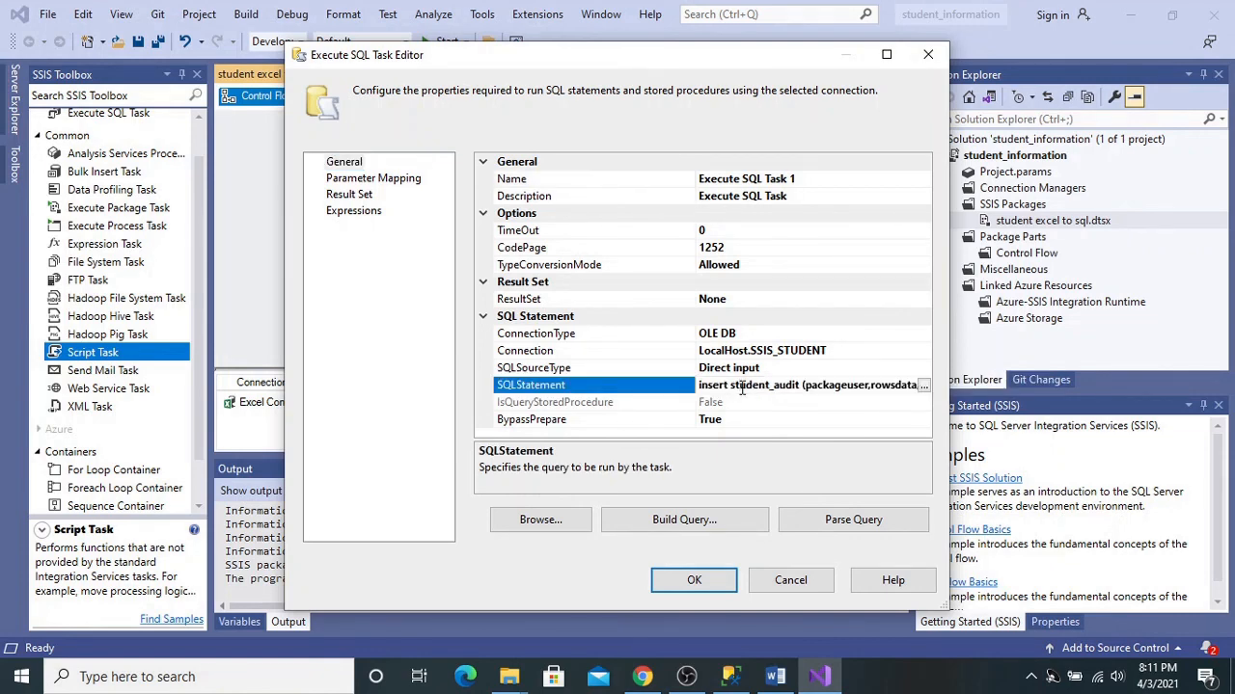
{"action": "left_click", "coordinate": [703, 580]}
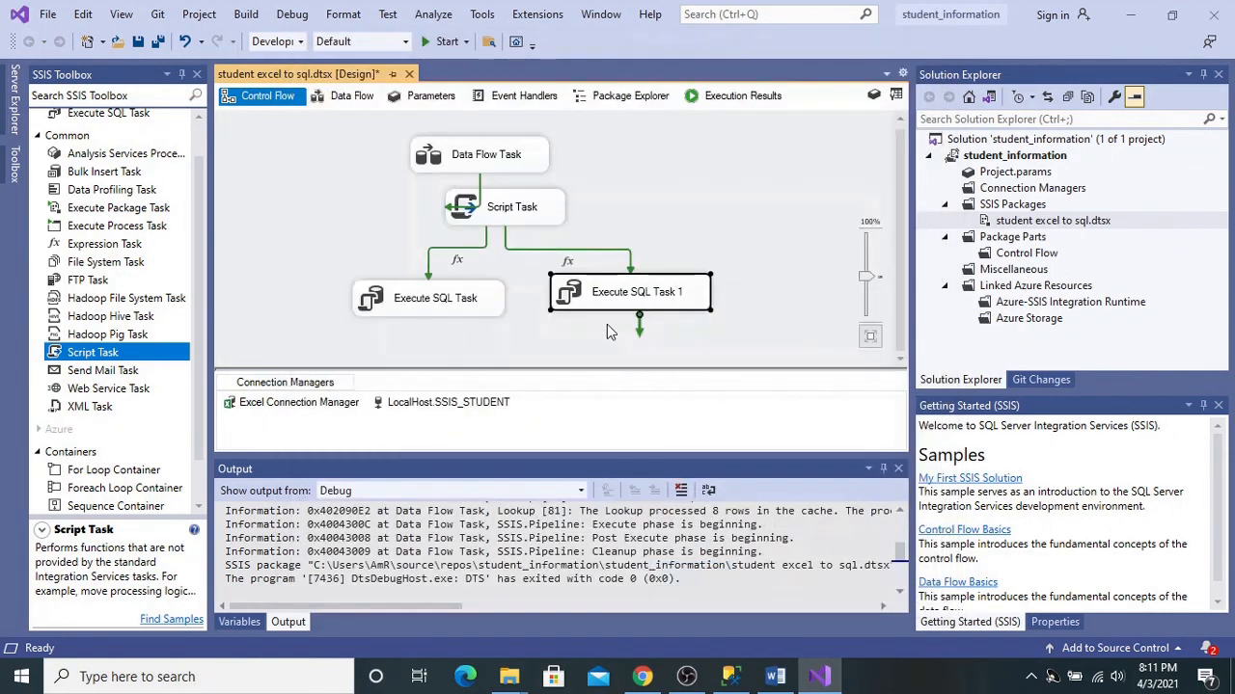
{"action": "double_click", "coordinate": [444, 299]}
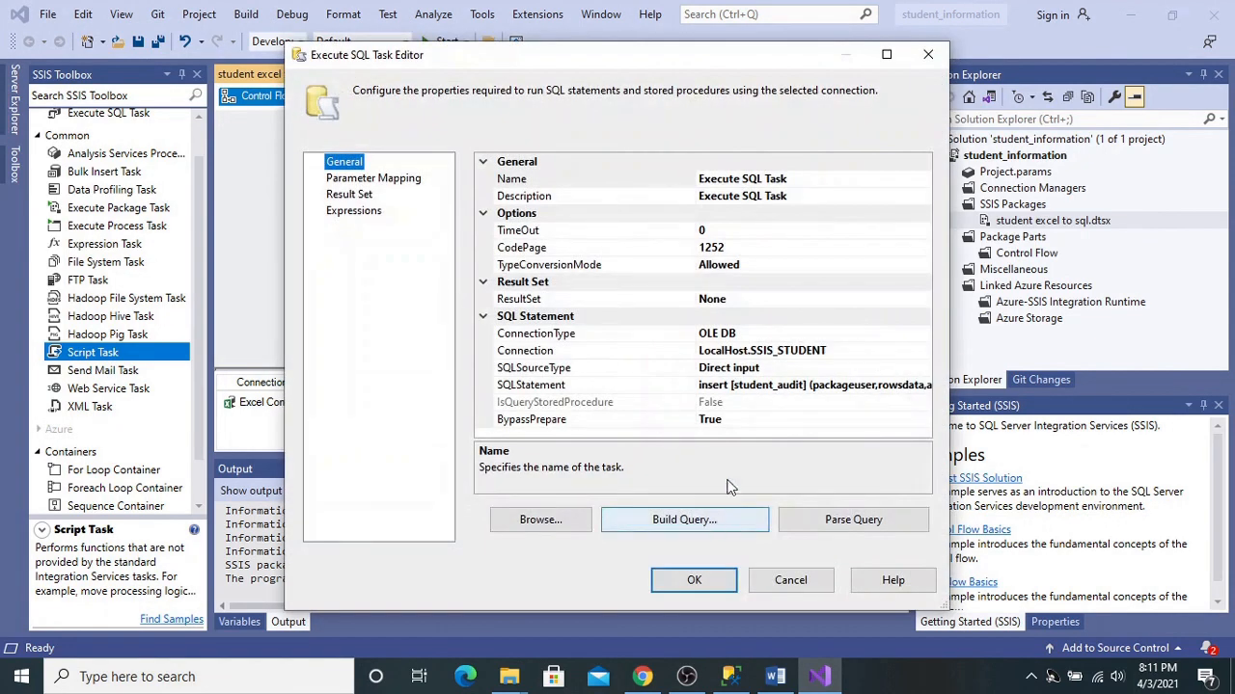
{"action": "left_click", "coordinate": [679, 583]}
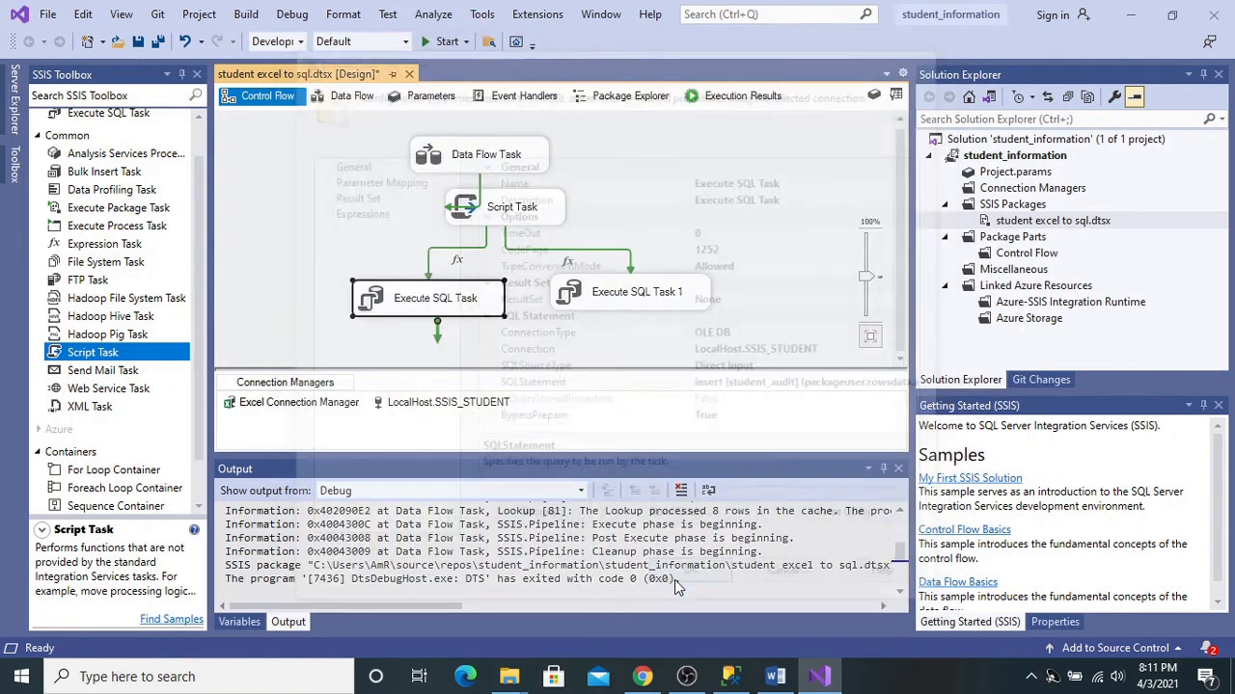
{"action": "left_click", "coordinate": [428, 262]}
{"action": "double_click", "coordinate": [429, 263]}
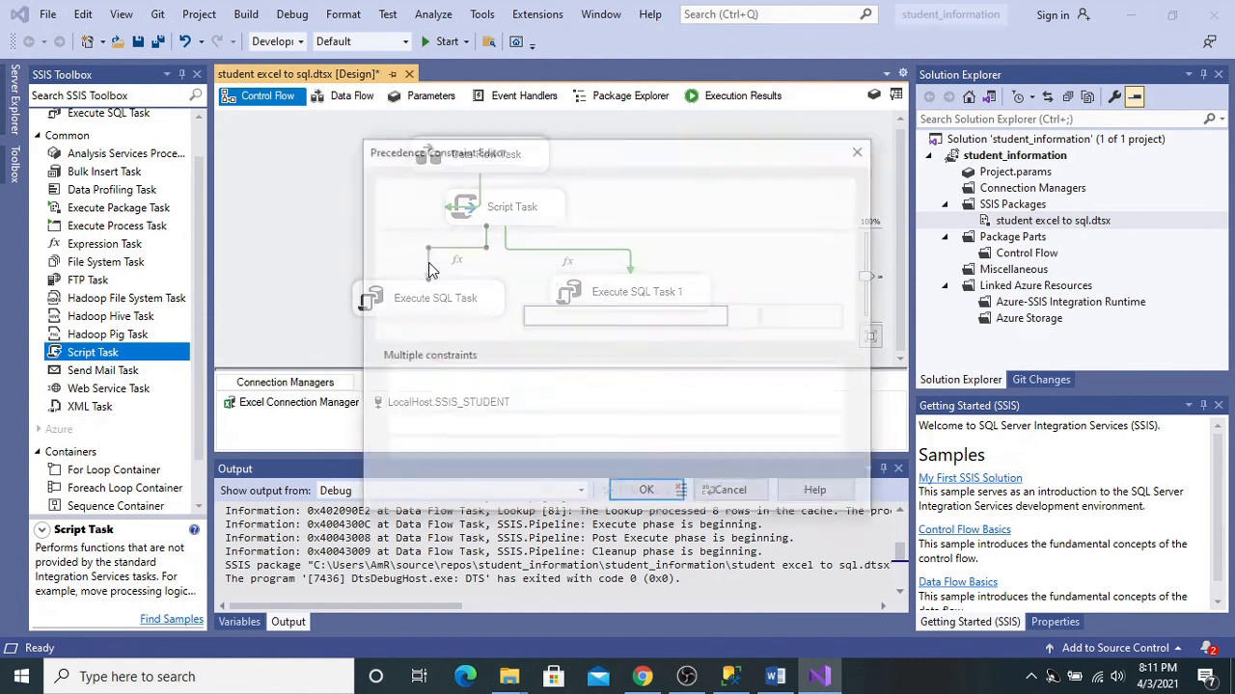
{"action": "left_click", "coordinate": [623, 318]}
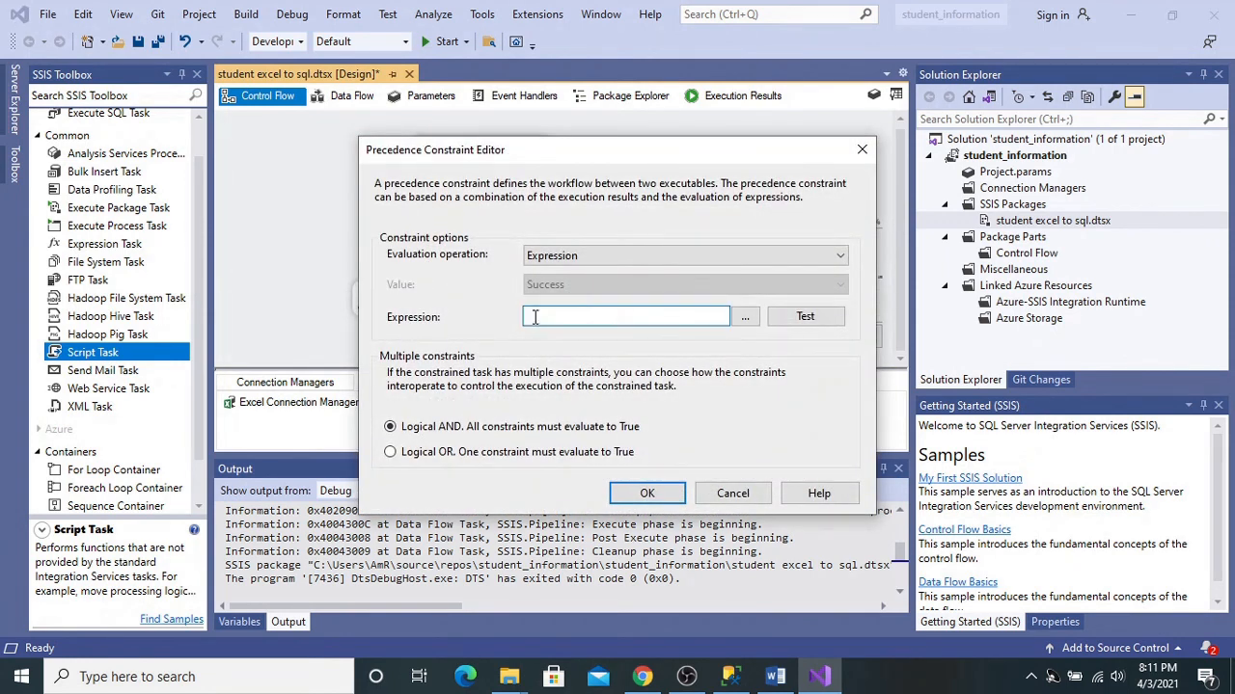
{"action": "left_click_drag", "start_coordinate": [611, 317], "coordinate": [527, 318]}
{"action": "type", "text": "@insertcount>"}
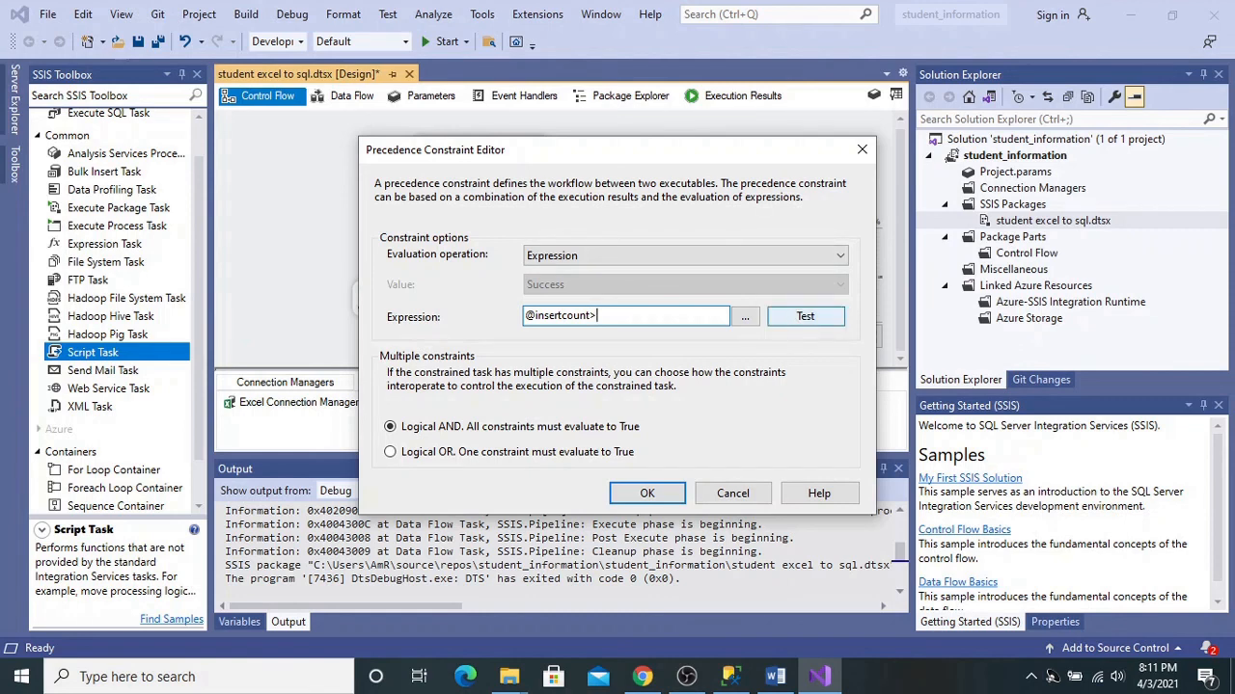
{"action": "type", "text": "0"}
{"action": "left_click", "coordinate": [832, 324]}
{"action": "left_click", "coordinate": [857, 363]}
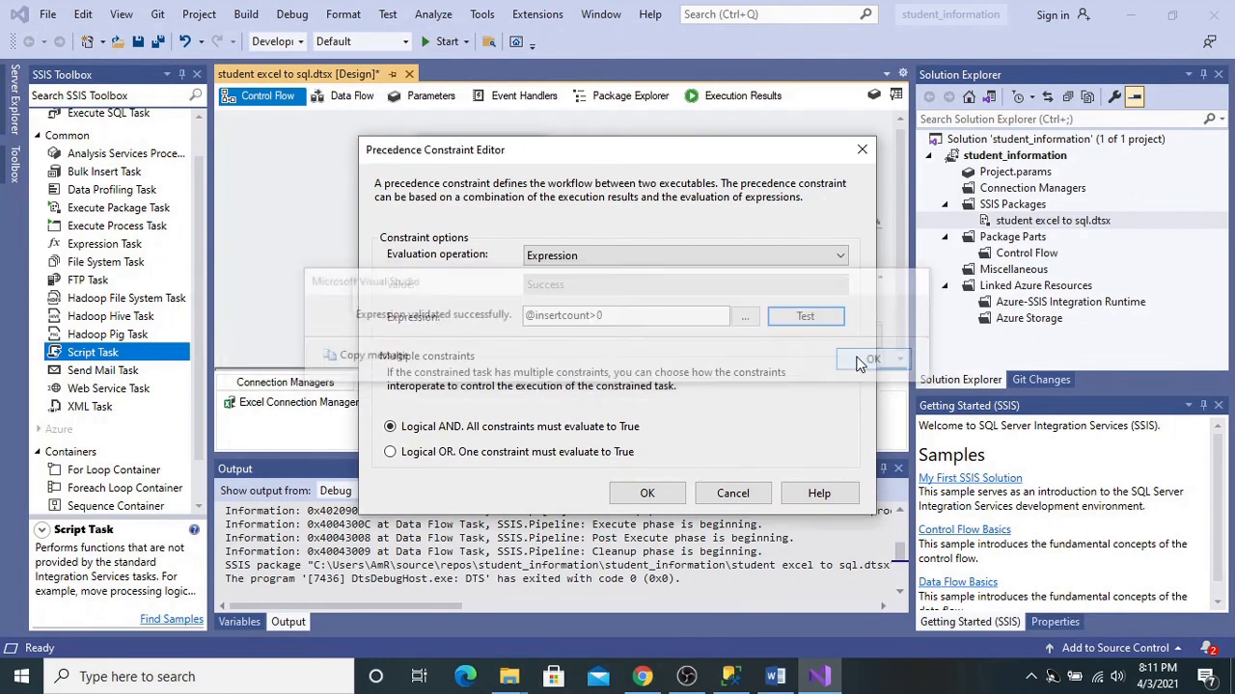
{"action": "left_click", "coordinate": [646, 493]}
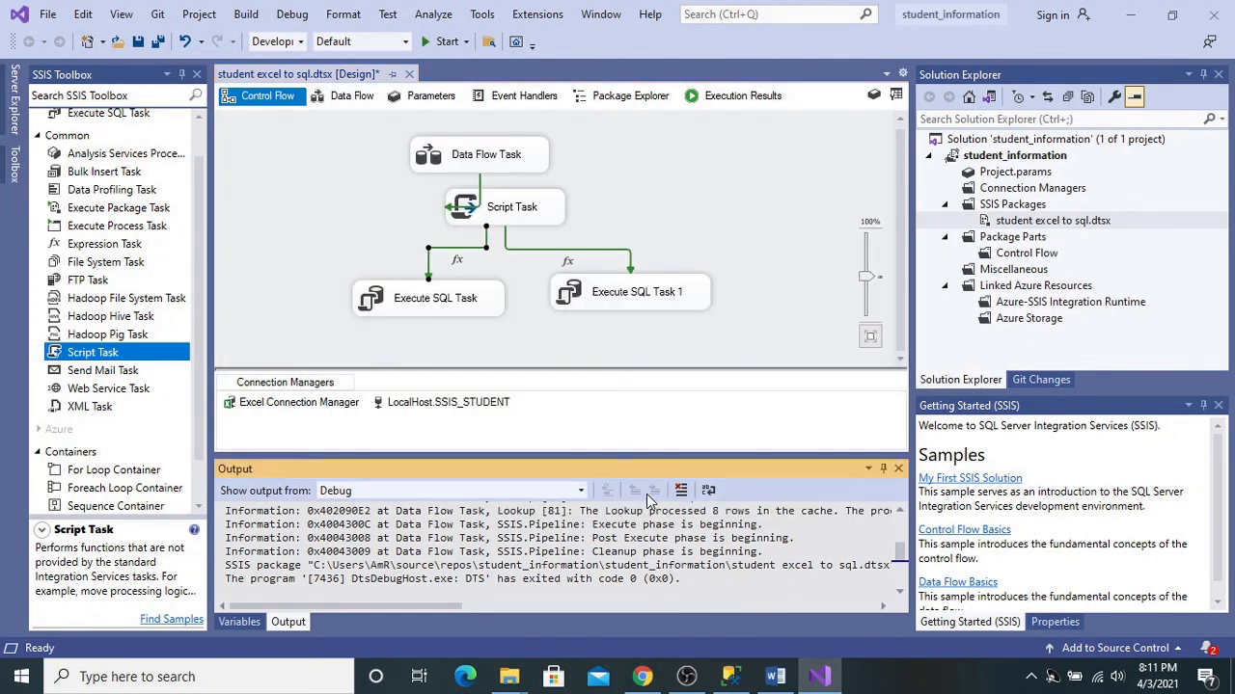
{"action": "left_click", "coordinate": [630, 260]}
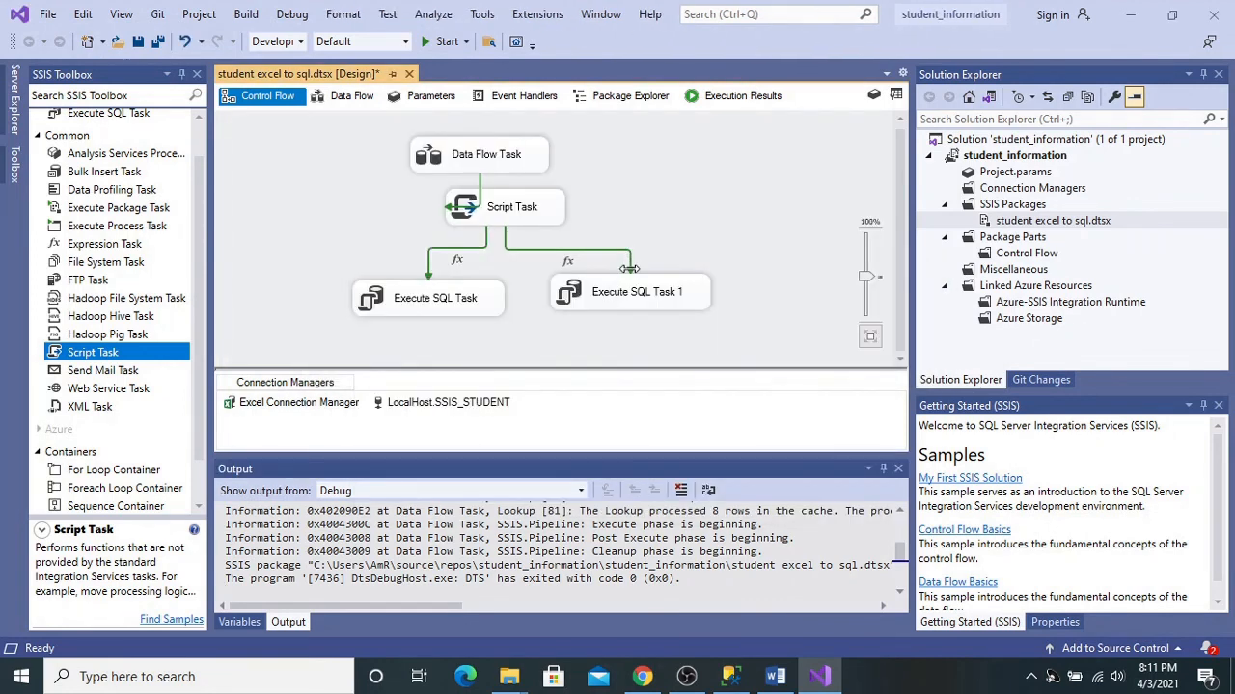
{"action": "double_click", "coordinate": [629, 268]}
{"action": "left_click", "coordinate": [673, 318]}
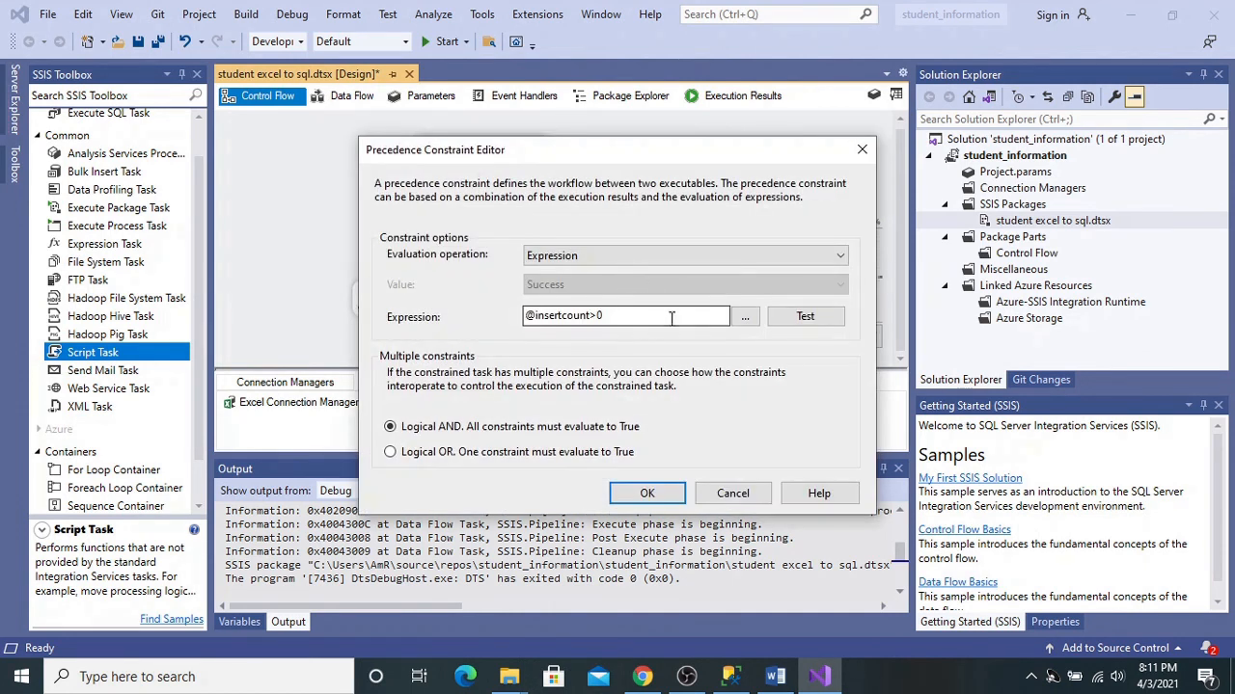
{"action": "double_click", "coordinate": [671, 318]}
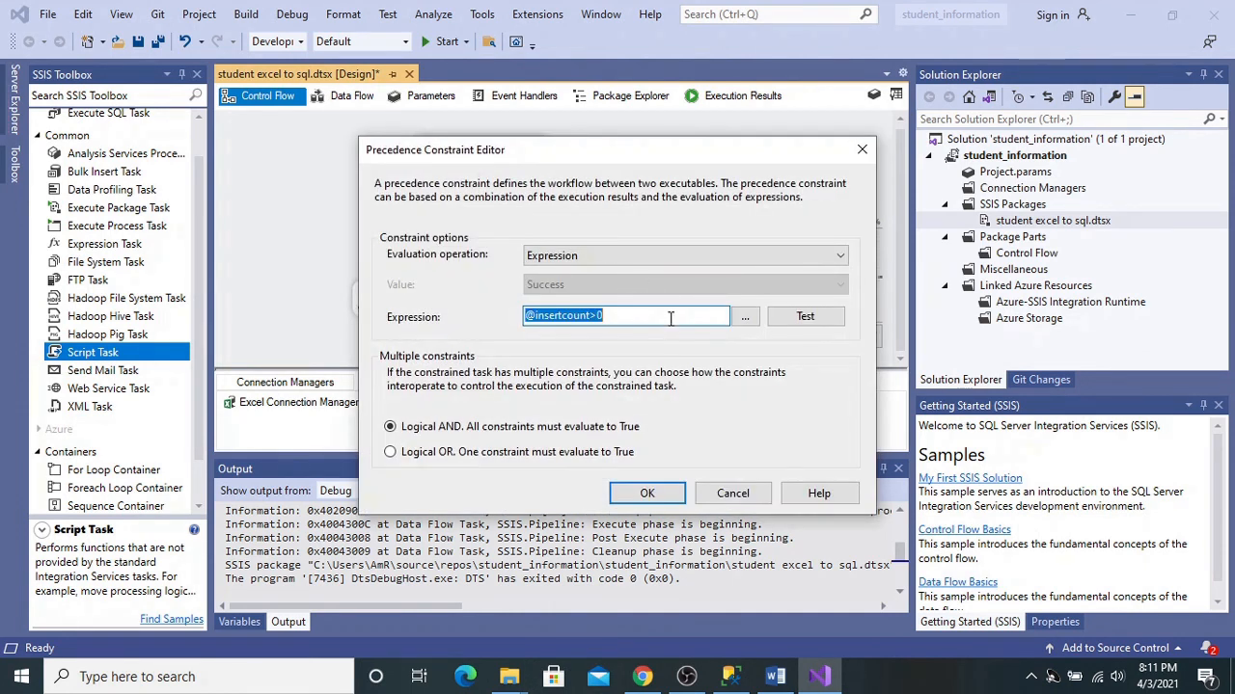
{"action": "type", "text": "@updatecount"}
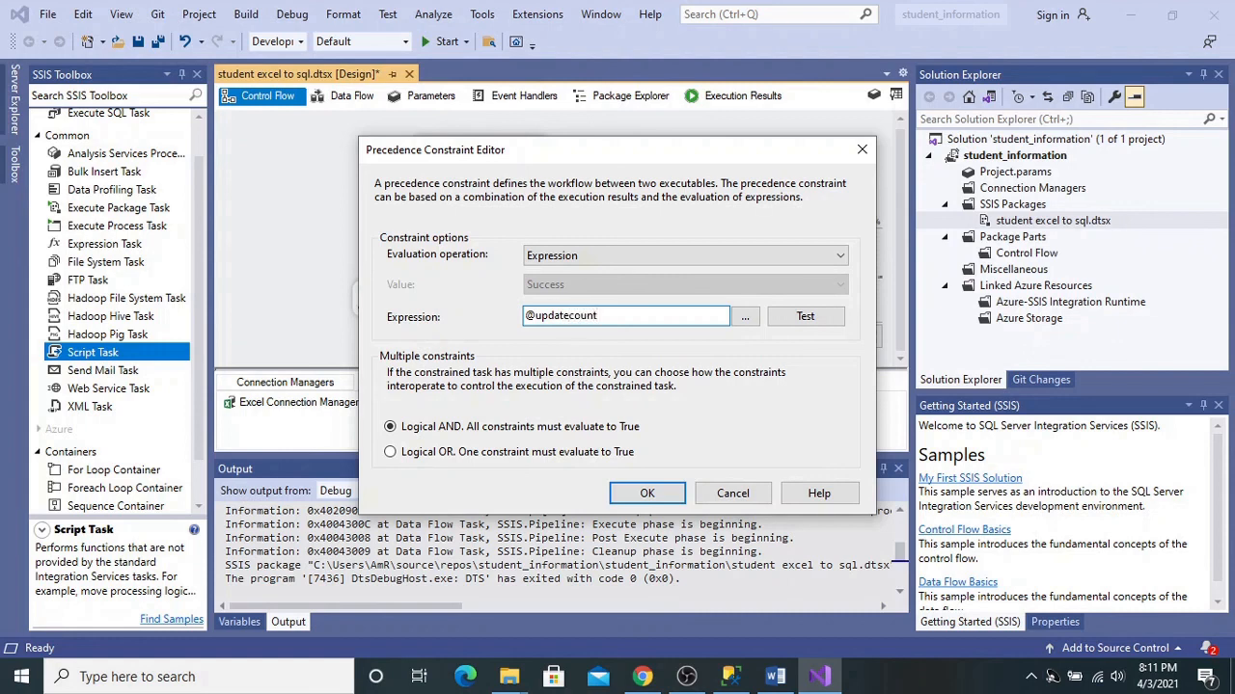
{"action": "type", "text": ">0"}
{"action": "left_click", "coordinate": [805, 316]}
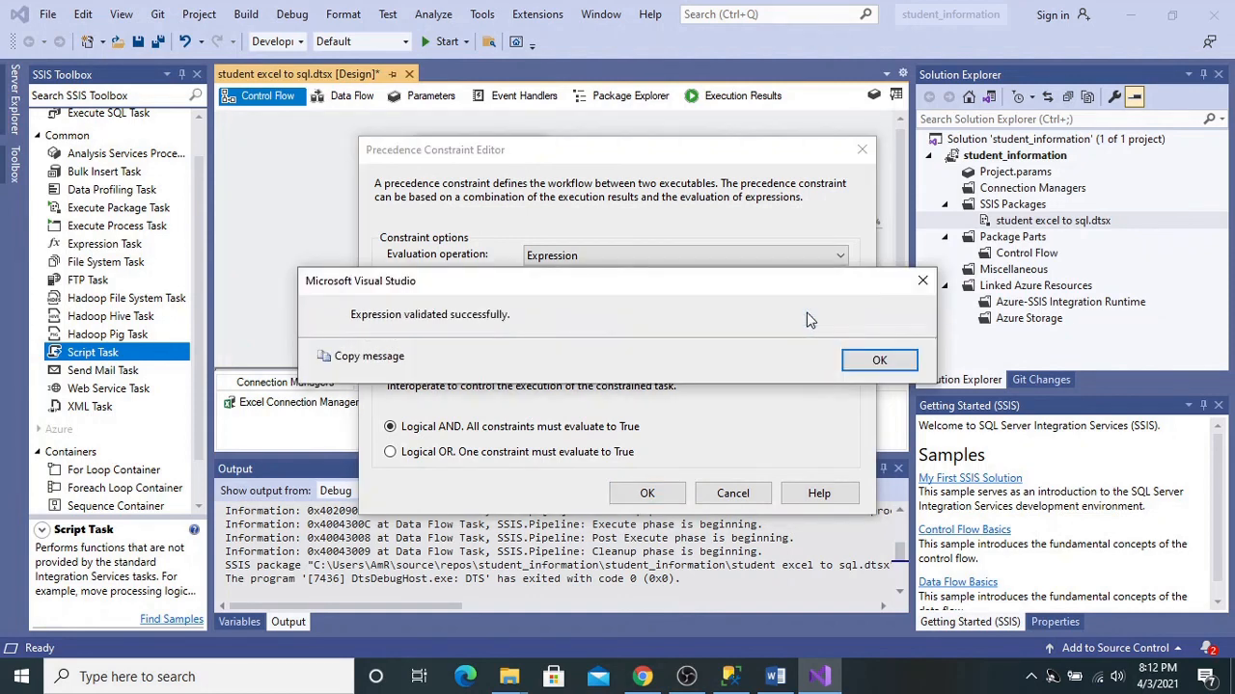
{"action": "left_click", "coordinate": [877, 360]}
{"action": "left_click", "coordinate": [642, 496]}
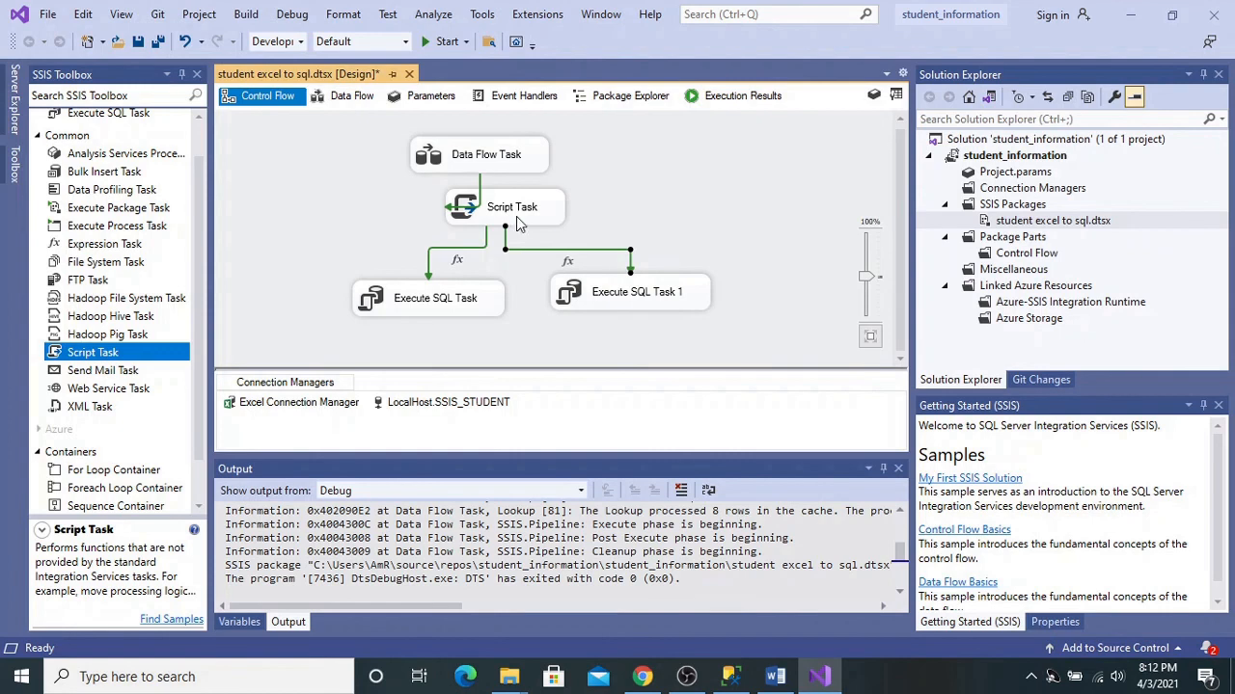
Step: Run the package with the corrected constraints and stop debugging once it completes
{"action": "left_click", "coordinate": [445, 40]}
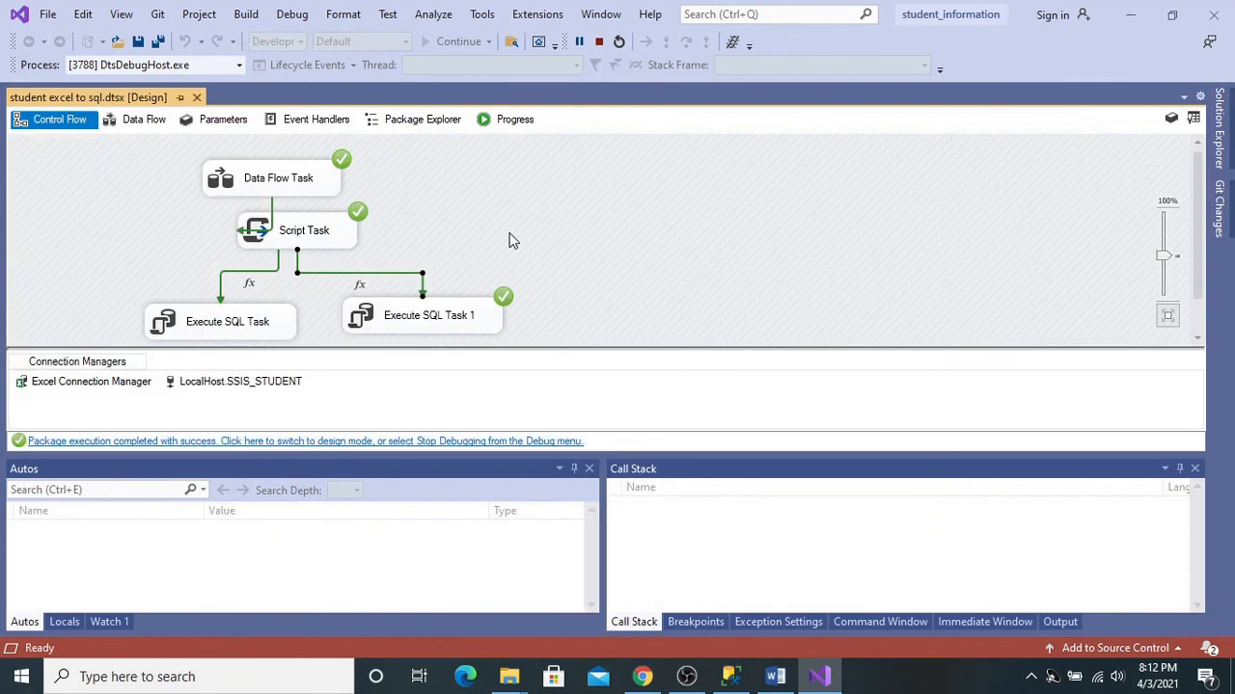
{"action": "left_click", "coordinate": [598, 42]}
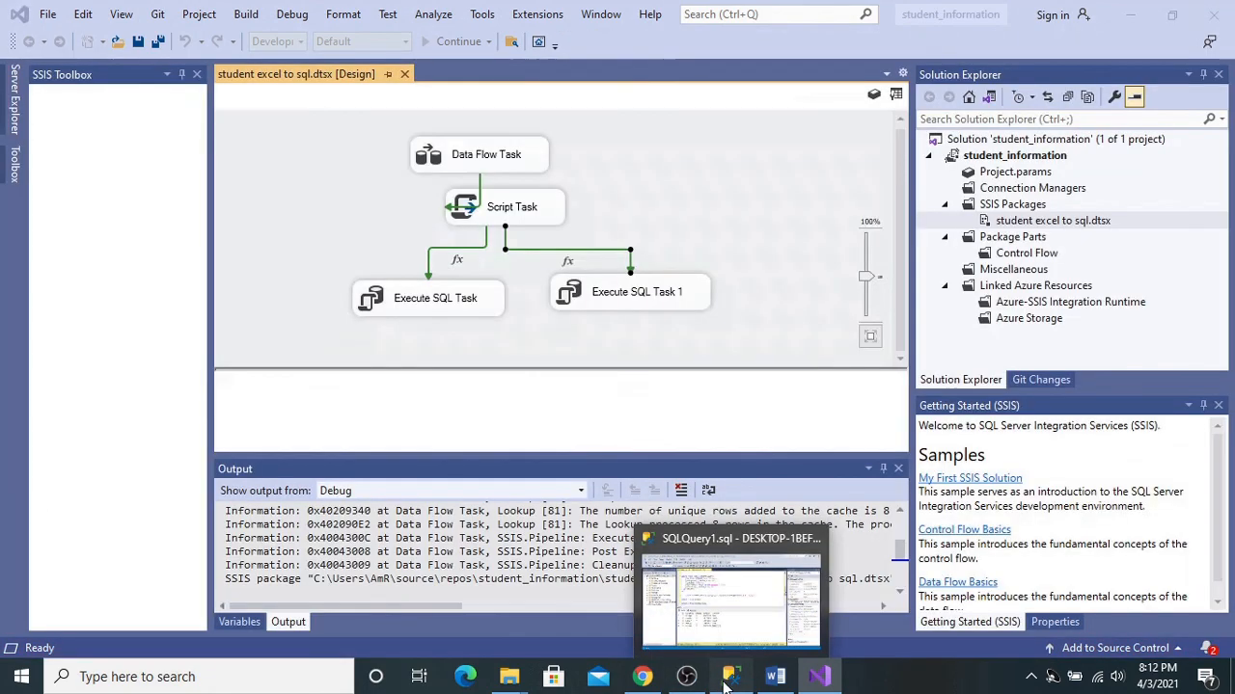
Step: In SQL Server Management Studio, requery student and student_audit and compare the rowsdata values of the latest audit entries
{"action": "left_click", "coordinate": [730, 678]}
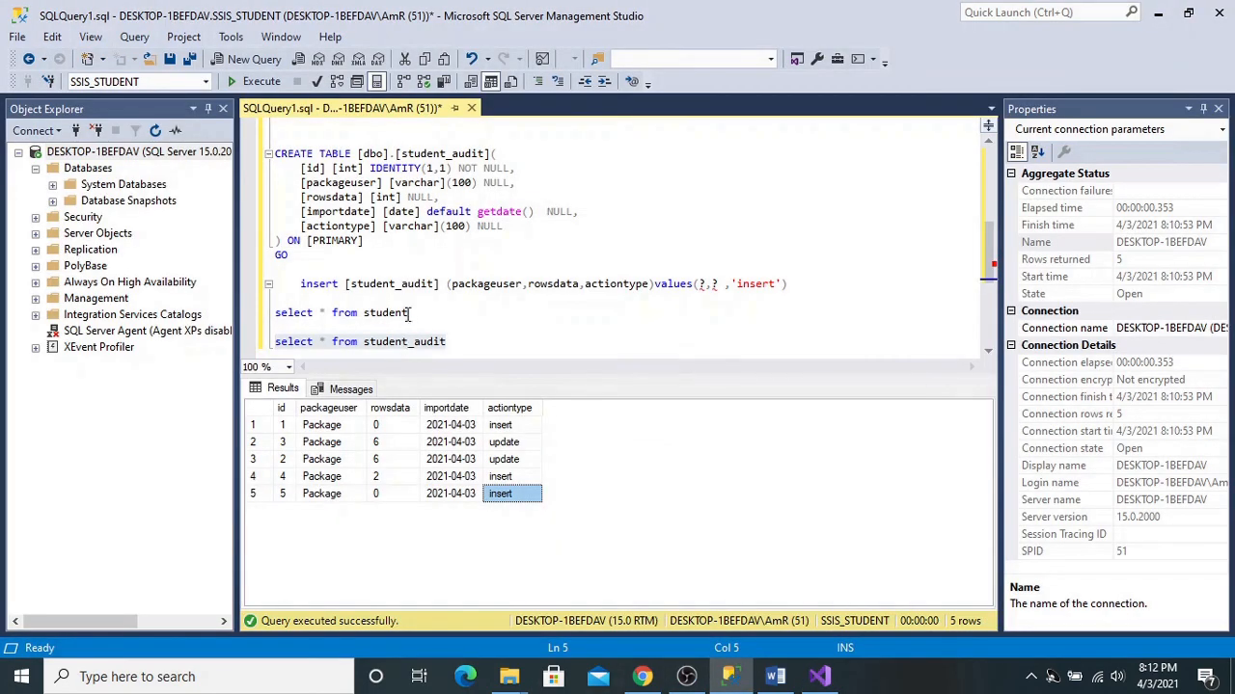
{"action": "left_click_drag", "start_coordinate": [410, 313], "coordinate": [275, 313]}
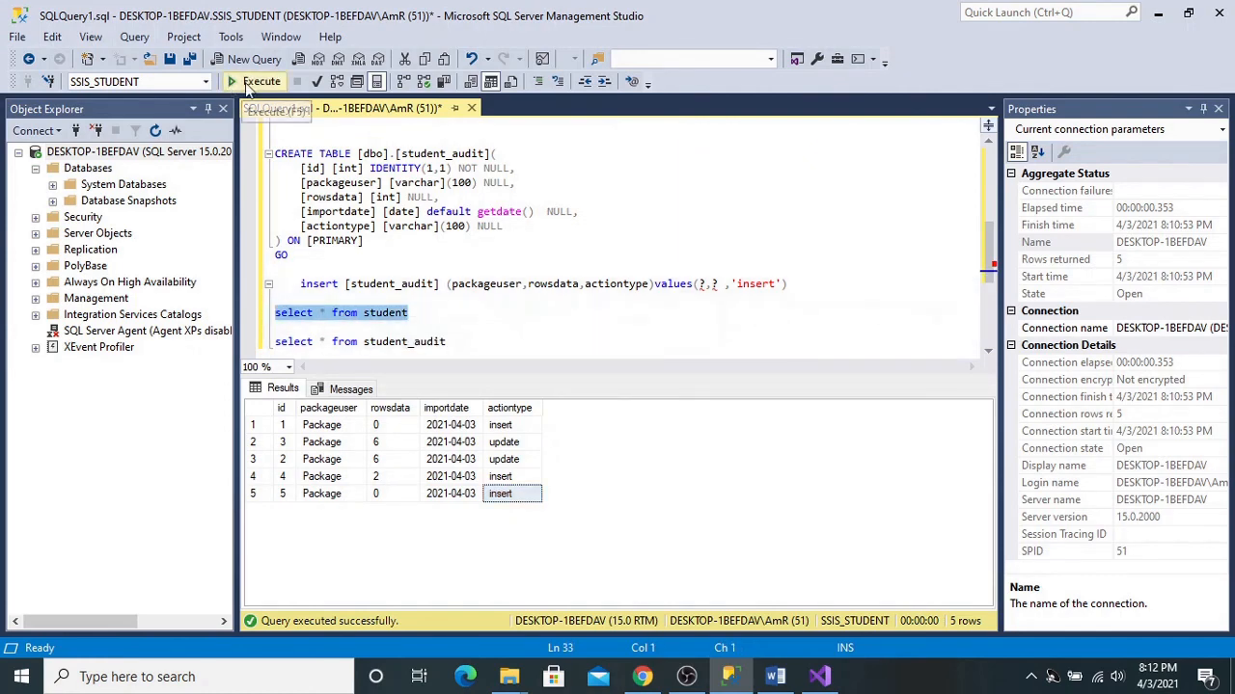
{"action": "left_click", "coordinate": [248, 85]}
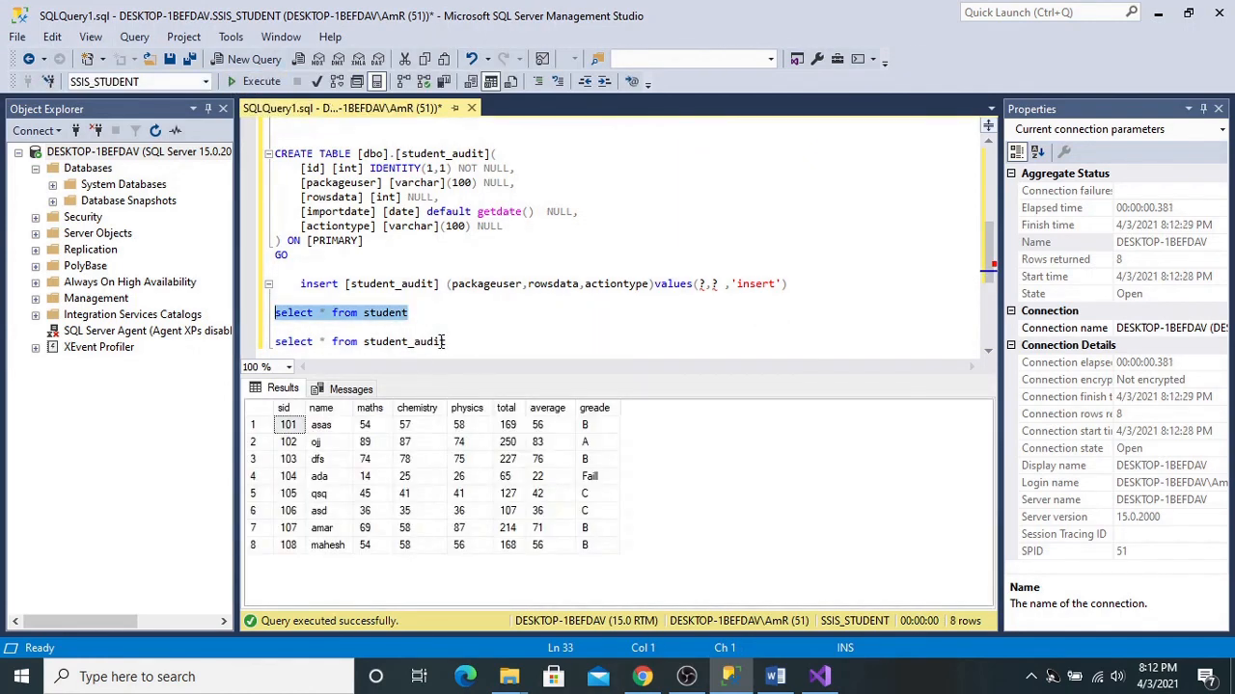
{"action": "left_click_drag", "start_coordinate": [445, 342], "coordinate": [274, 341]}
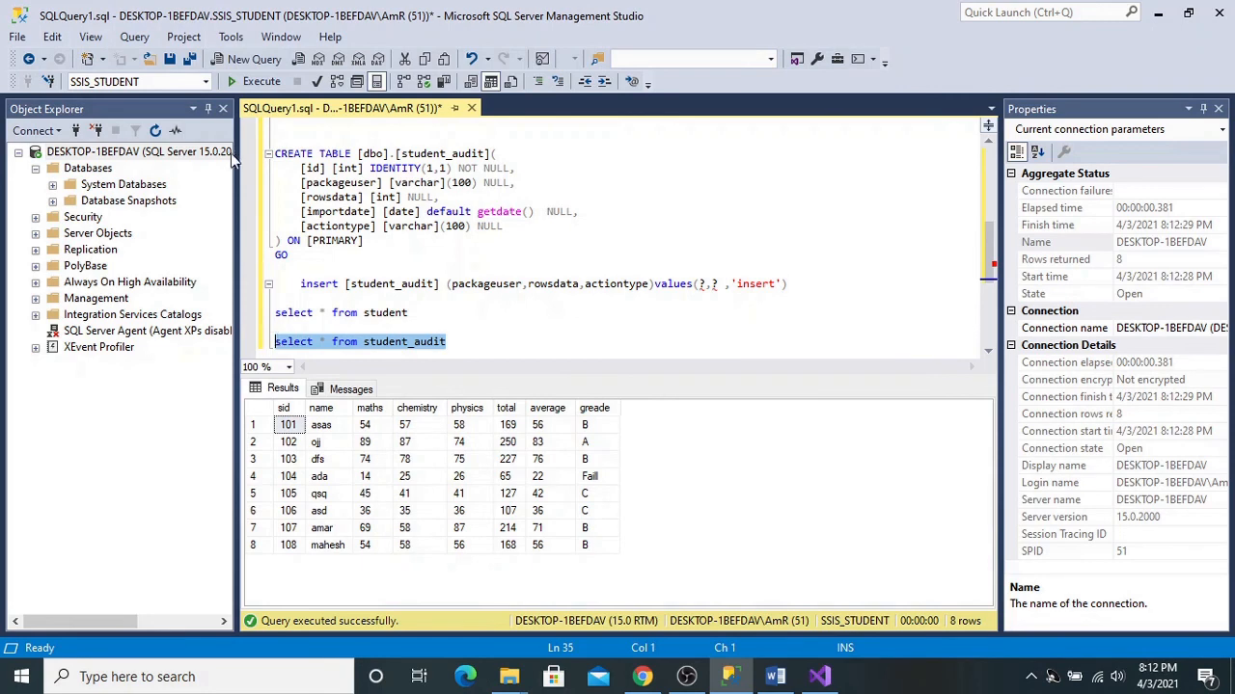
{"action": "left_click", "coordinate": [258, 81]}
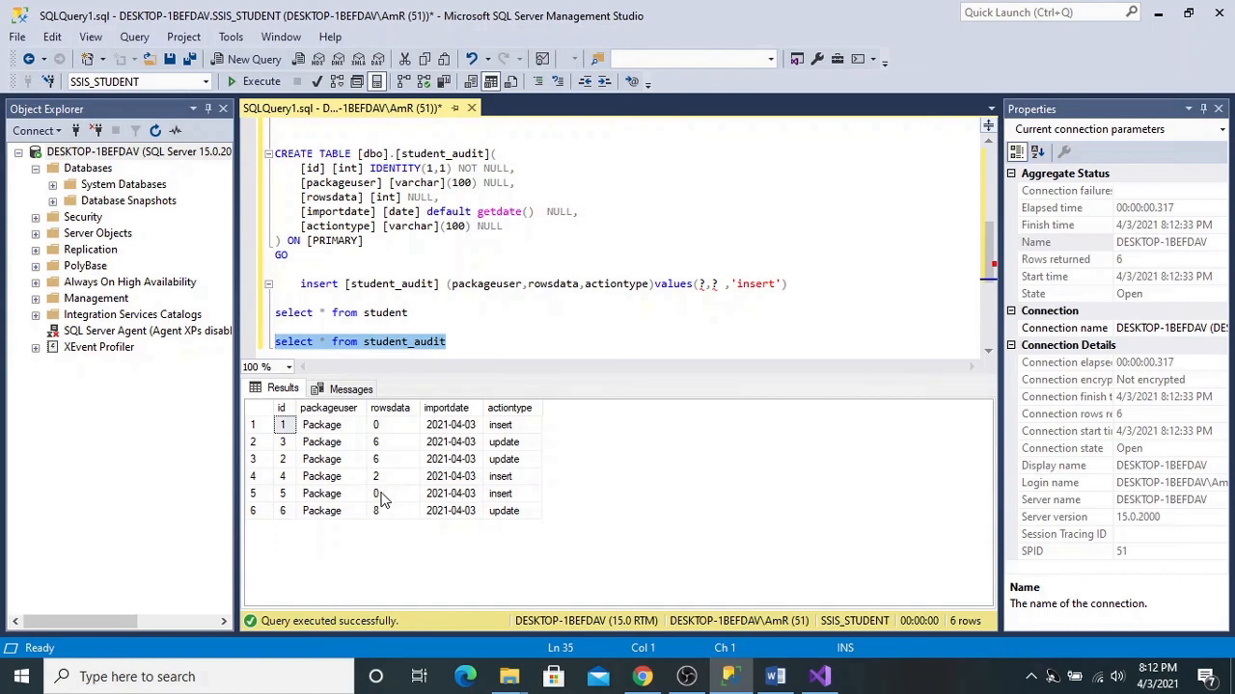
{"action": "left_click", "coordinate": [377, 497]}
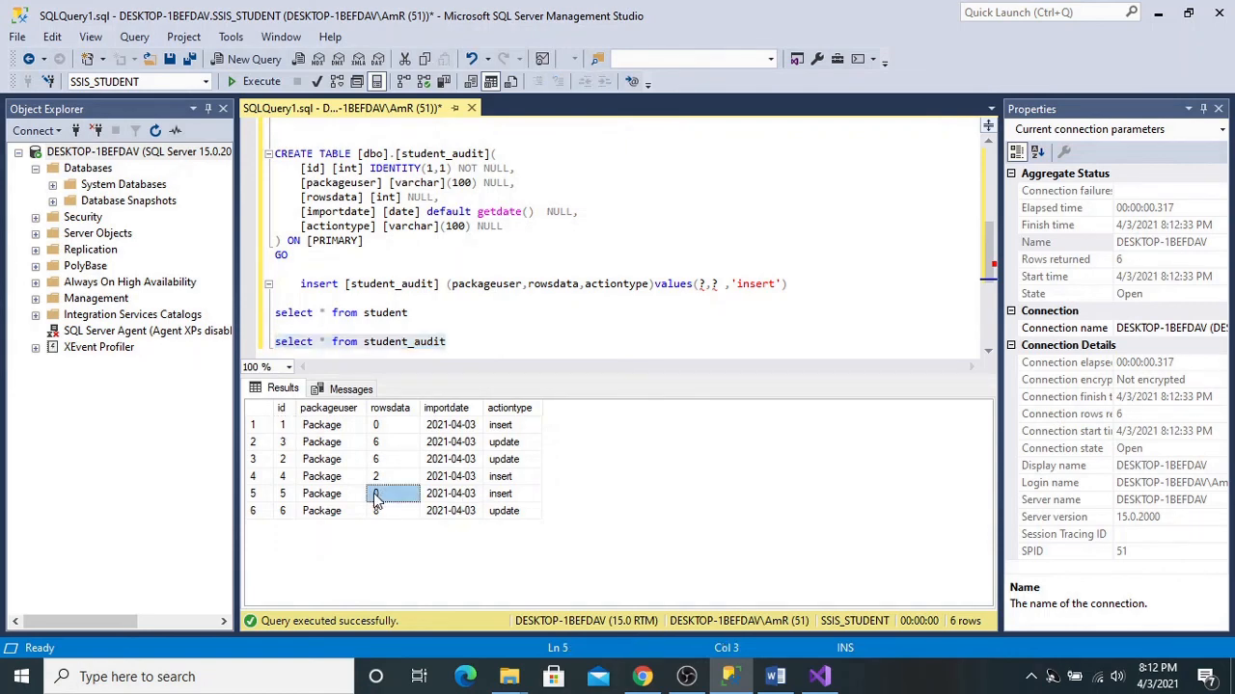